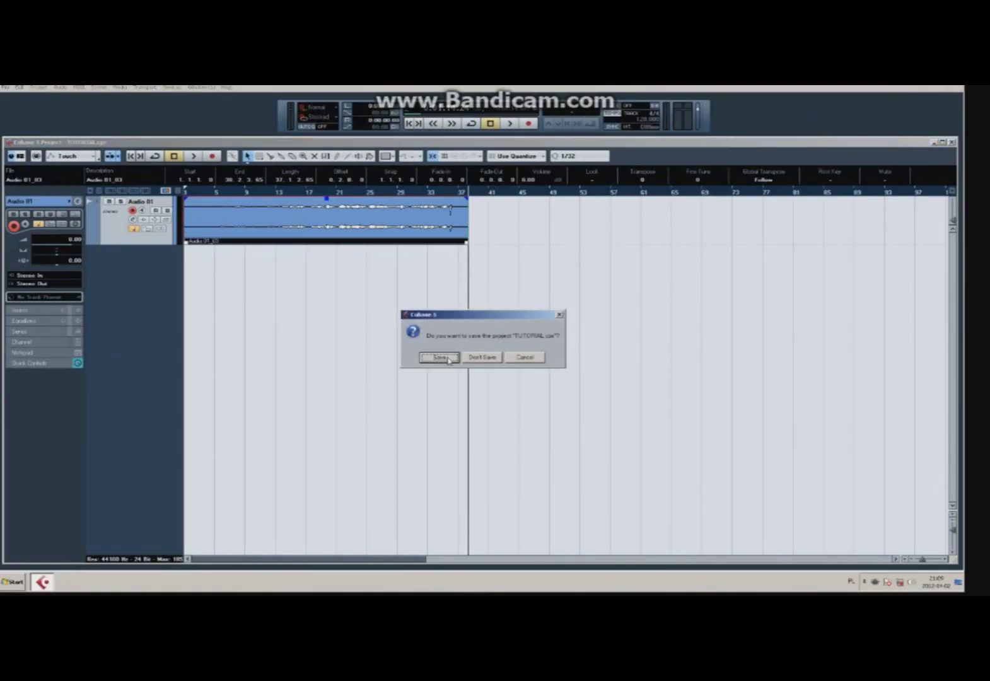
# - Save the changes to the TUTORIAL project in Cubase
pyautogui.click(448, 359)
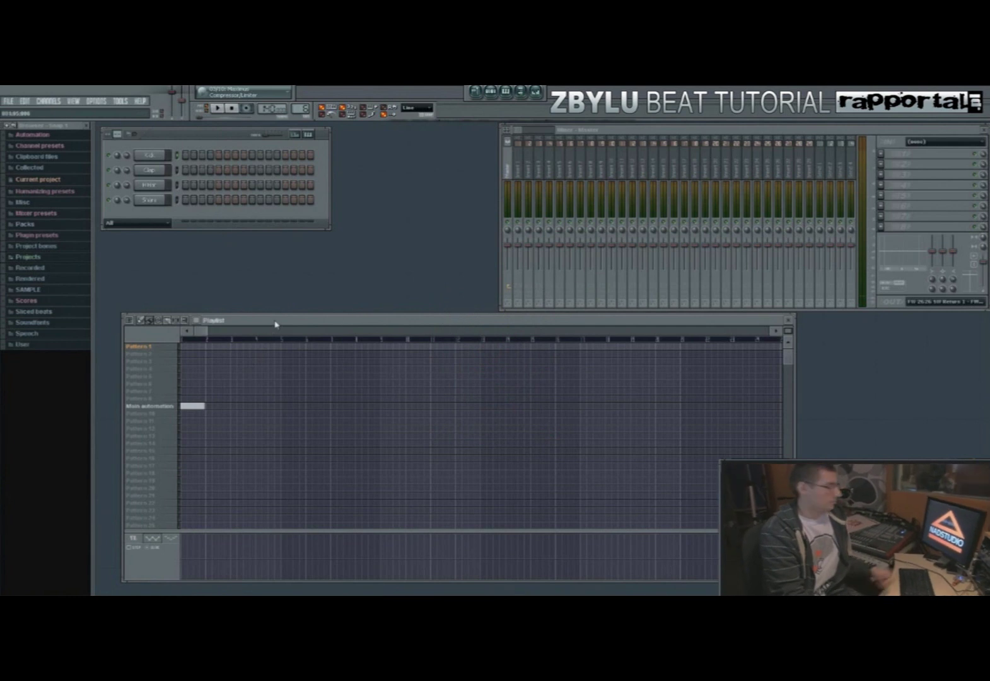
# - In FL Studio, delete the clip on the playlist's Main automation track and widen the mixer slightly
pyautogui.rightClick(188, 406)
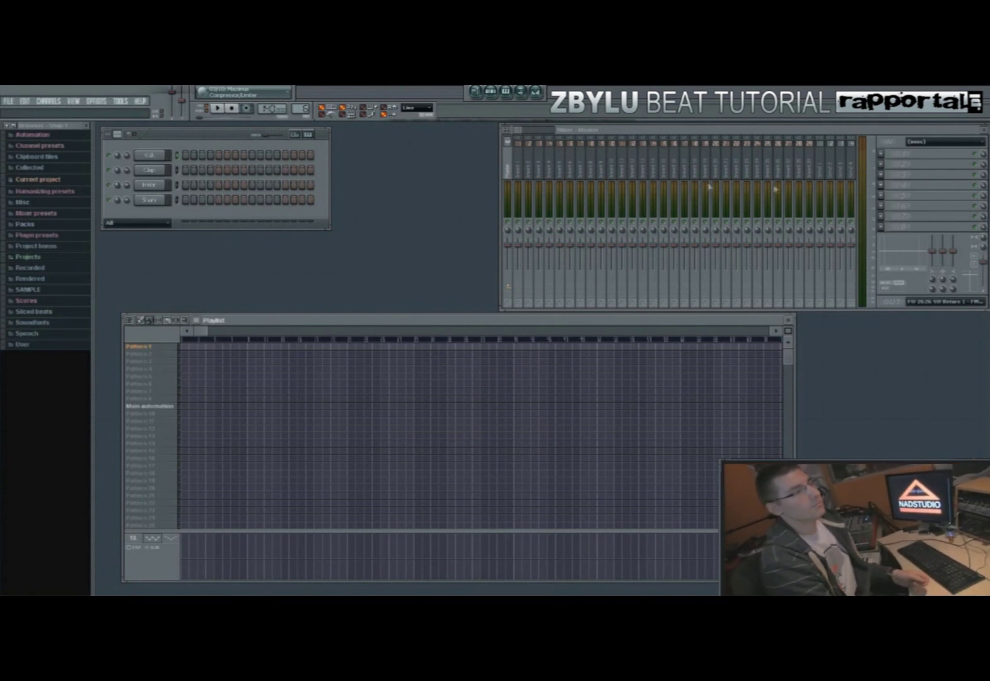
pyautogui.moveTo(496, 180); pyautogui.dragTo(485, 181)
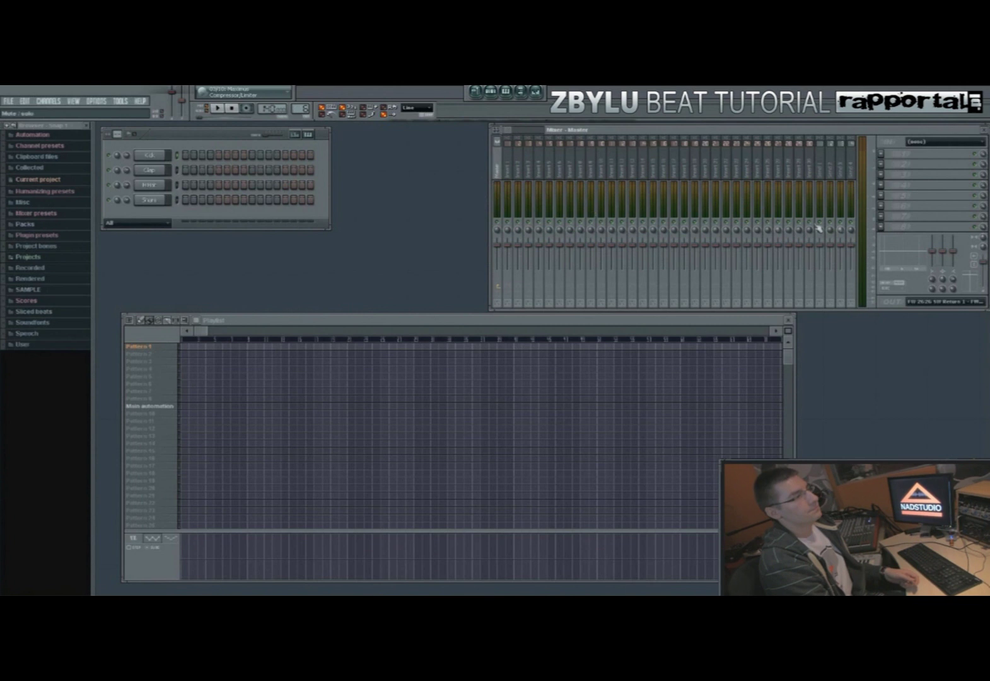
# - Enable PSP VintageWarmer2 in the full effect plugin list so it is offered for the mixer's effect slots
pyautogui.click(888, 225)
pyautogui.moveTo(888, 229)
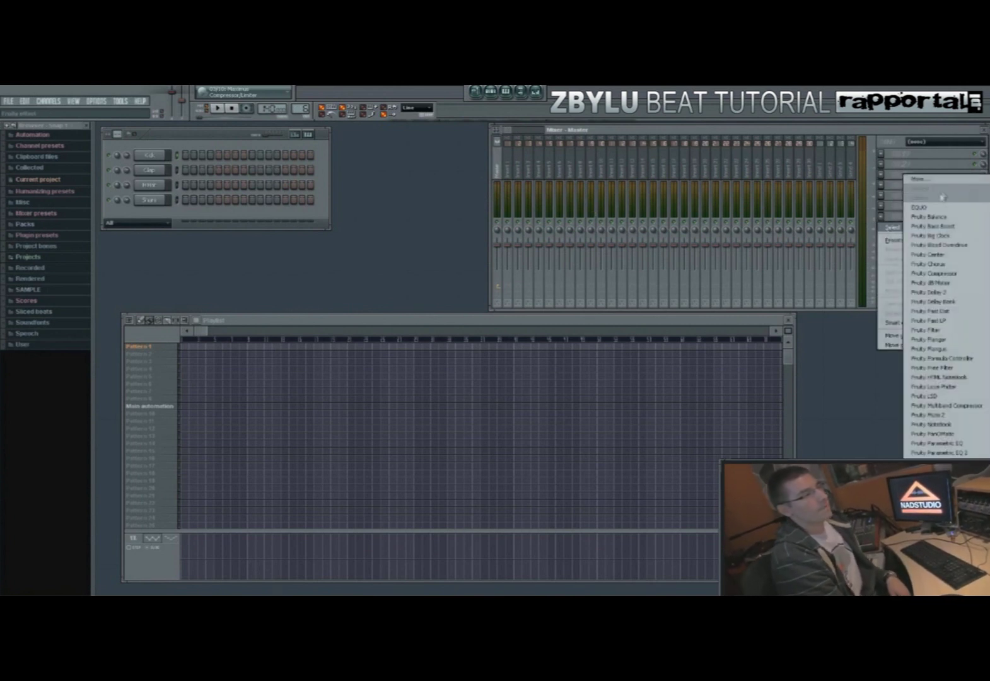
pyautogui.click(918, 179)
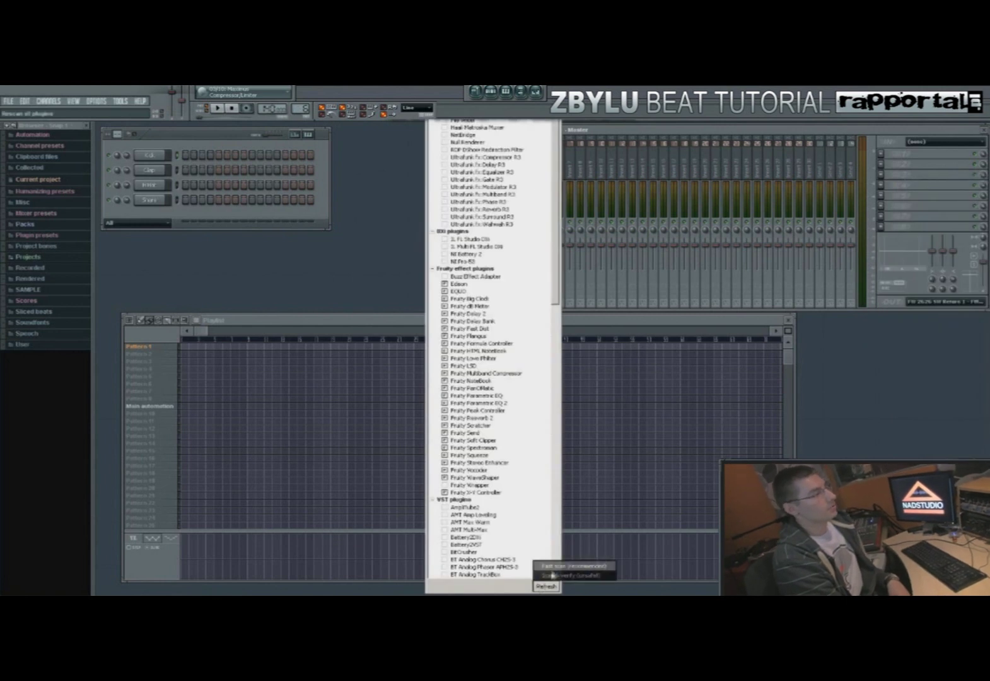
pyautogui.moveTo(555, 215); pyautogui.dragTo(556, 486)
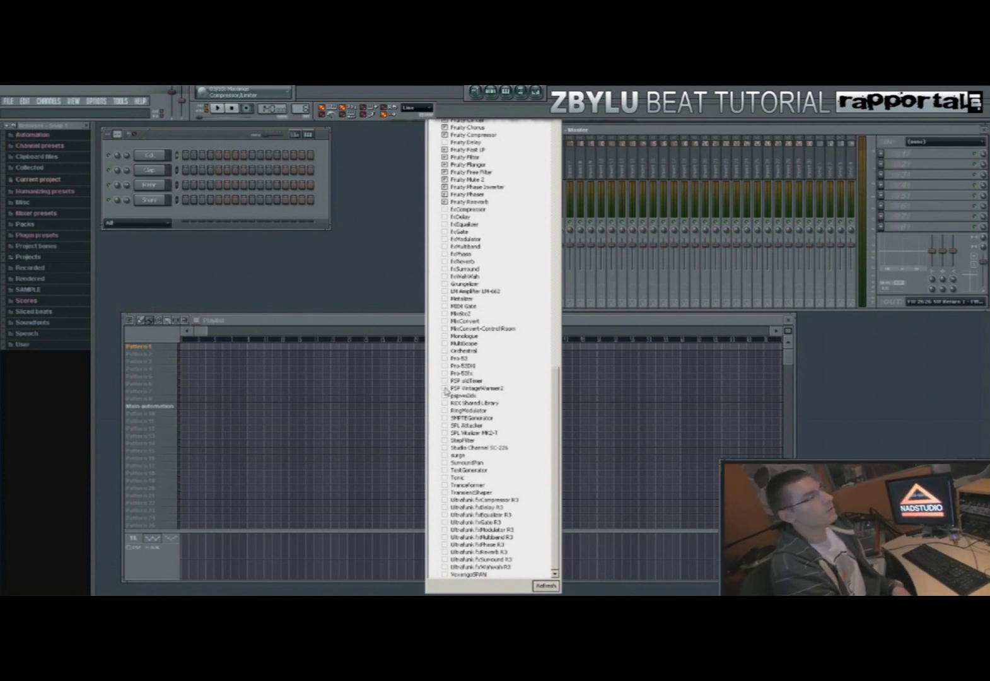
pyautogui.click(808, 212)
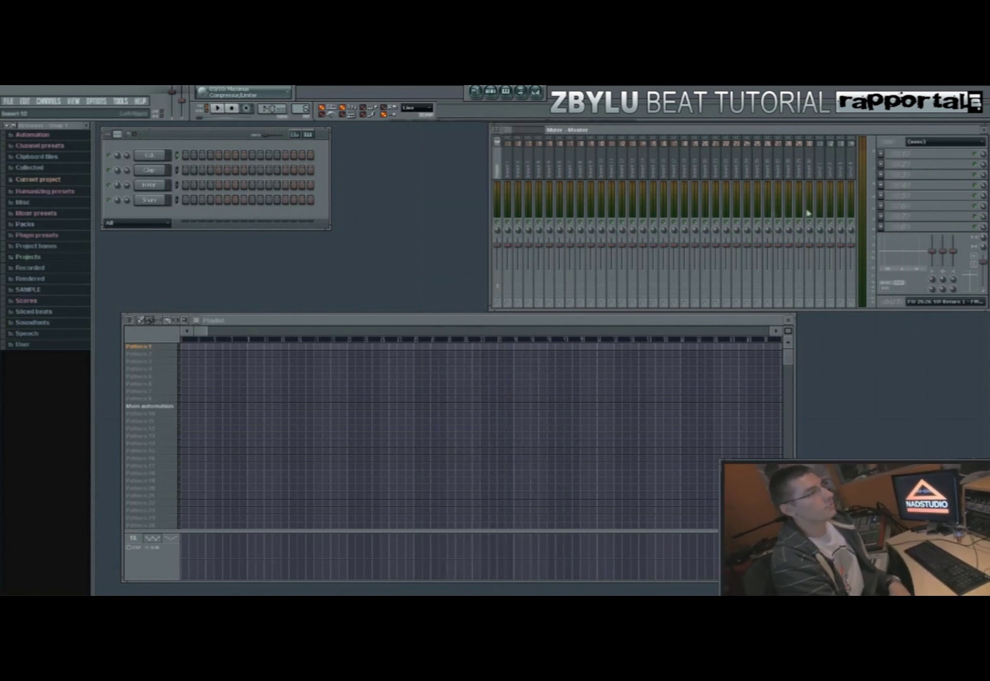
pyautogui.click(881, 227)
pyautogui.moveTo(882, 242)
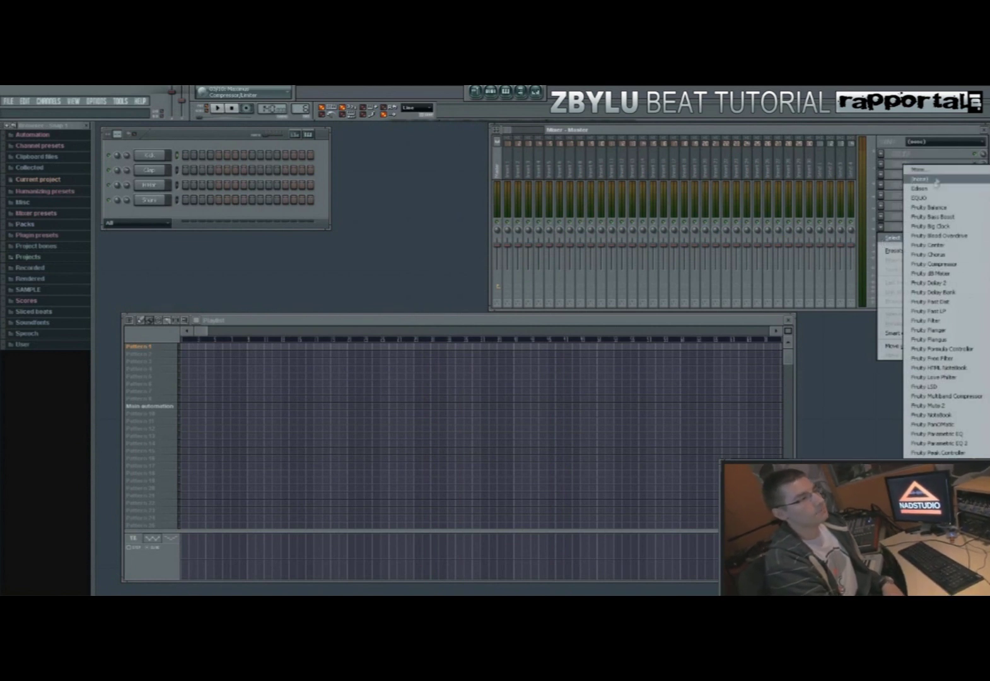
pyautogui.click(918, 170)
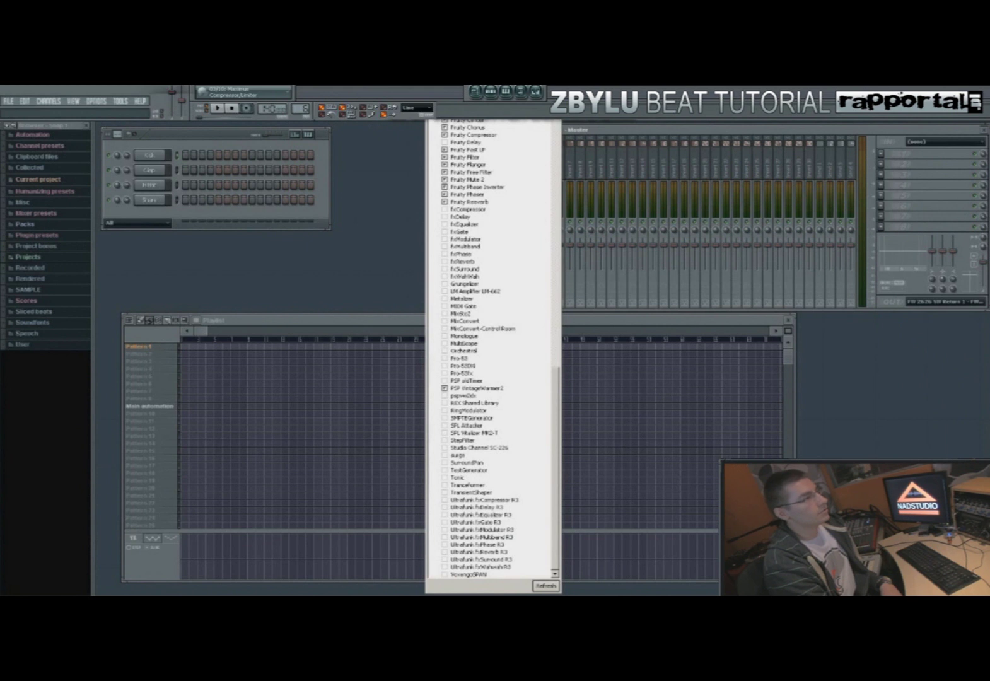
pyautogui.press('Escape')
# - Load PSP VintageWarmer2 into the Master track's first effect slot and place its window near the centre of the workspace
pyautogui.rightClick(882, 154)
pyautogui.moveTo(885, 165)
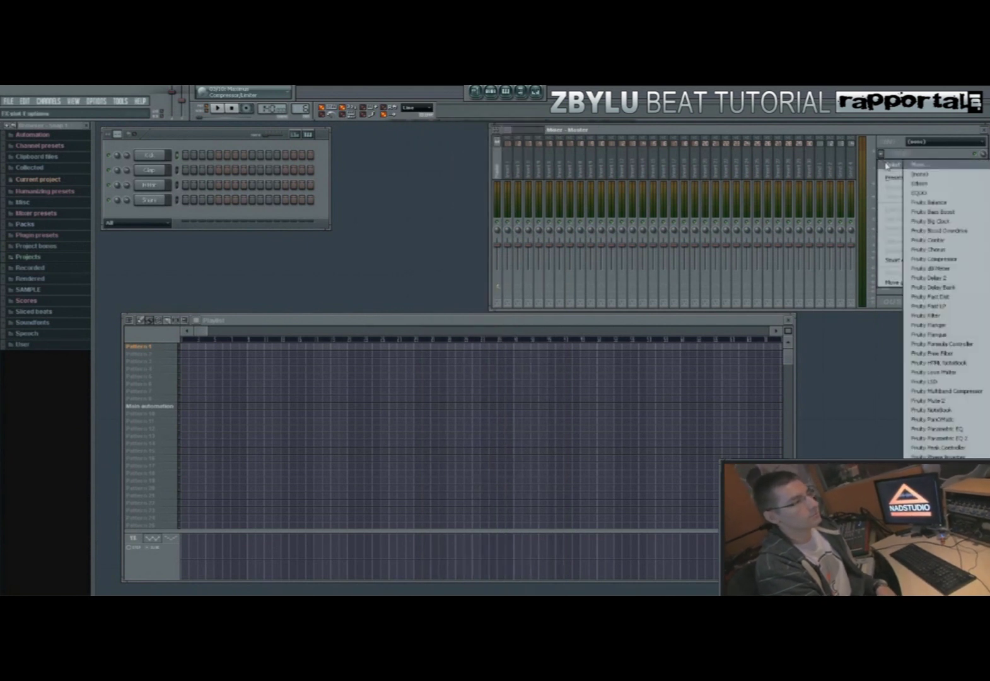
pyautogui.click(939, 505)
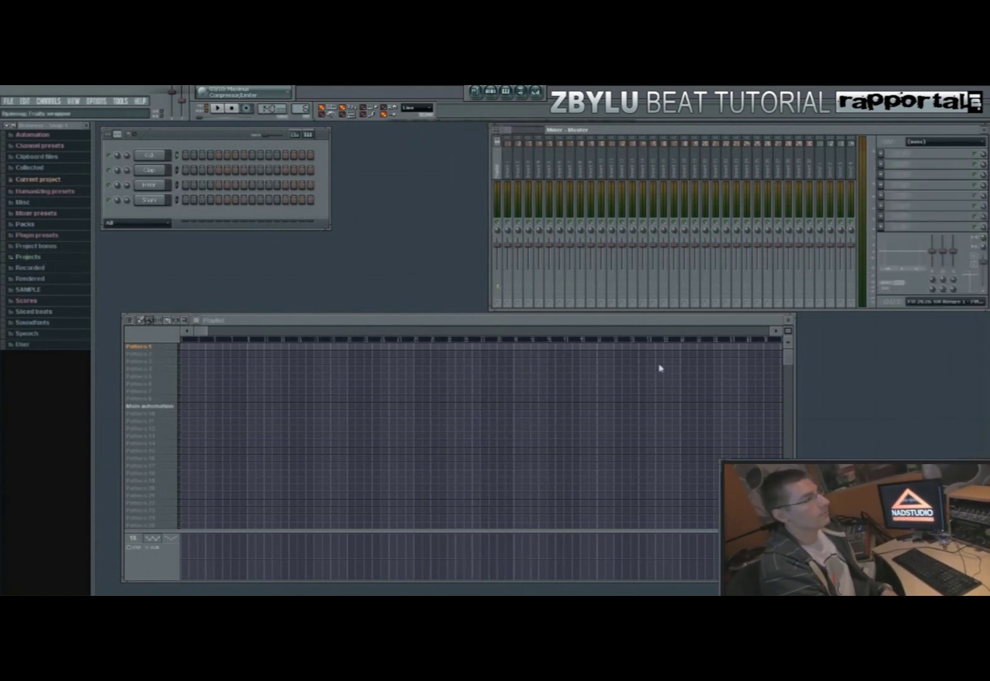
pyautogui.moveTo(220, 191); pyautogui.dragTo(483, 235)
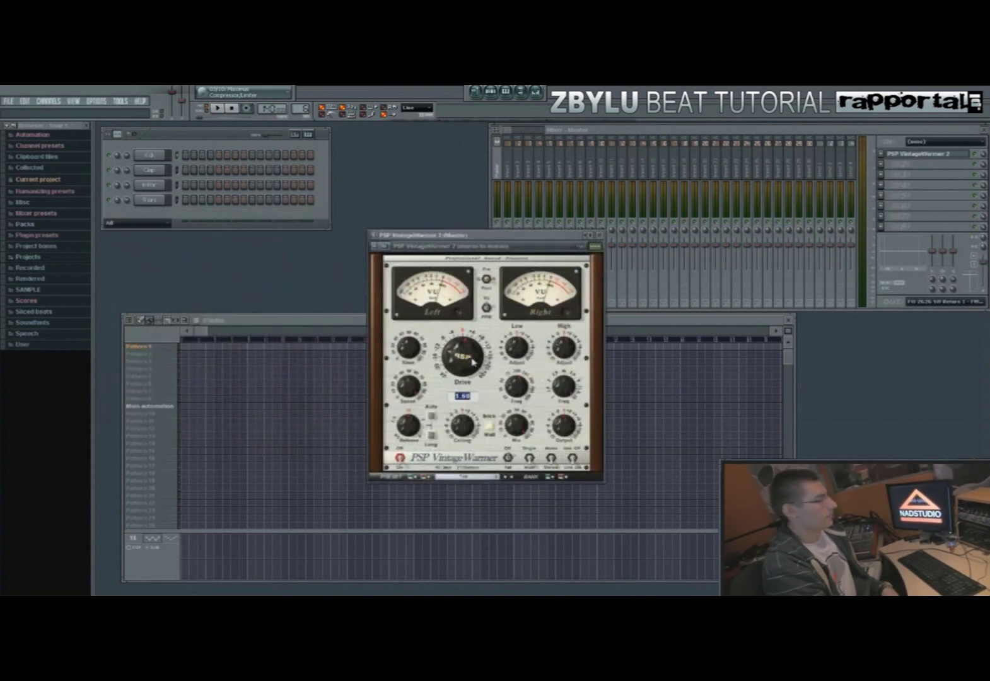
# - Set VintageWarmer's Drive, Low Adjust and High Adjust to 0
pyautogui.write('0')
pyautogui.press('Return')
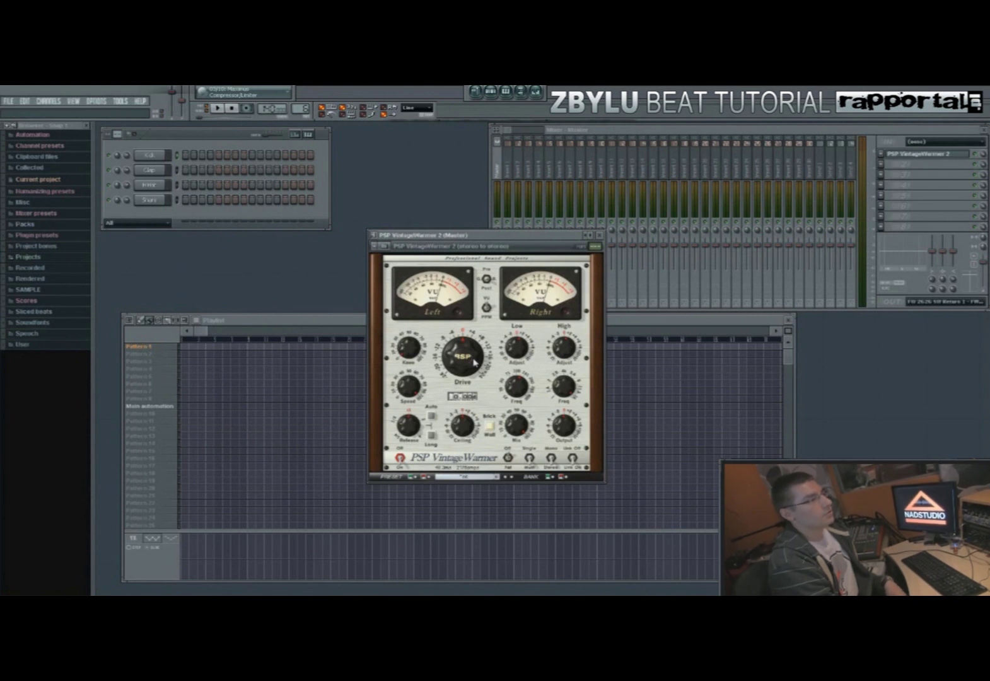
pyautogui.doubleClick(522, 351)
pyautogui.write('0')
pyautogui.press('Return')
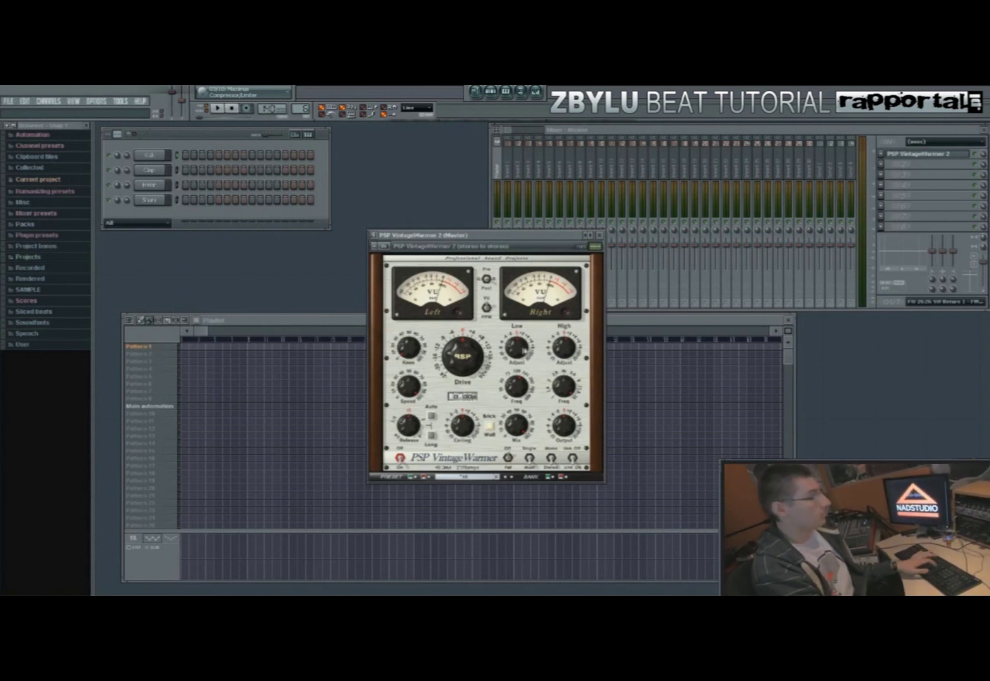
pyautogui.doubleClick(564, 351)
pyautogui.write('0')
pyautogui.press('Return')
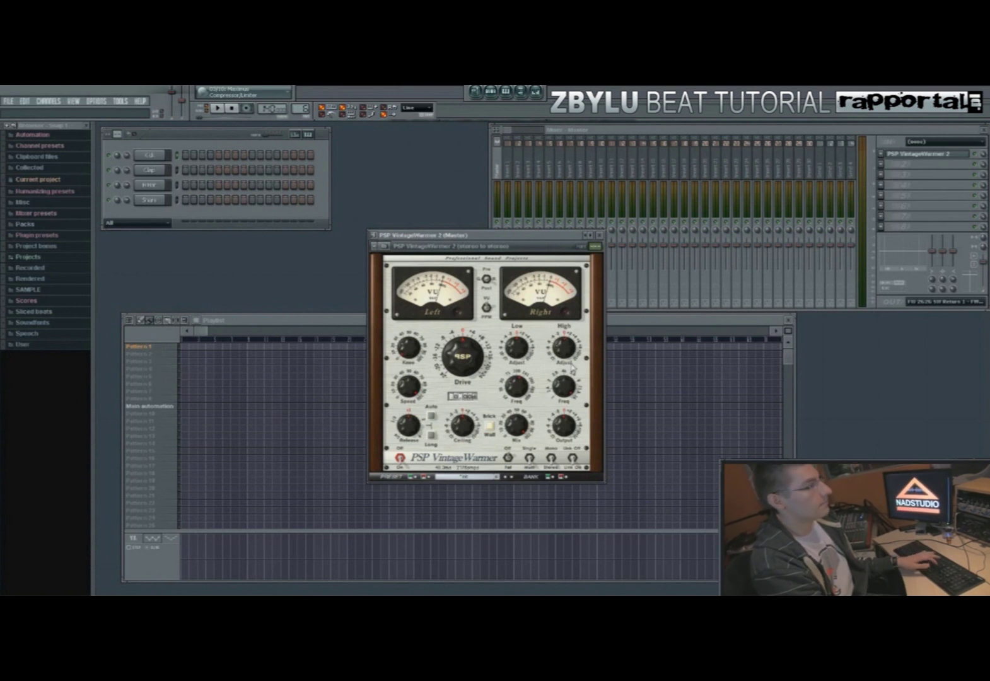
# - Set VintageWarmer's Output to -0.1 and close the plugin window
pyautogui.click(566, 429)
pyautogui.write('-0.1')
pyautogui.press('Return')
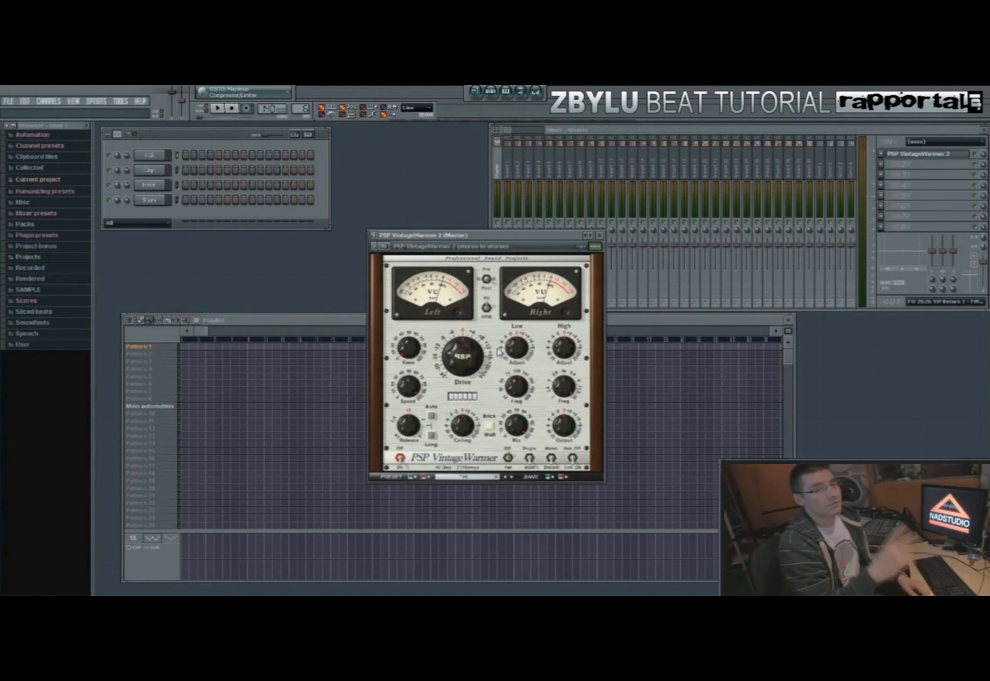
pyautogui.moveTo(470, 345)
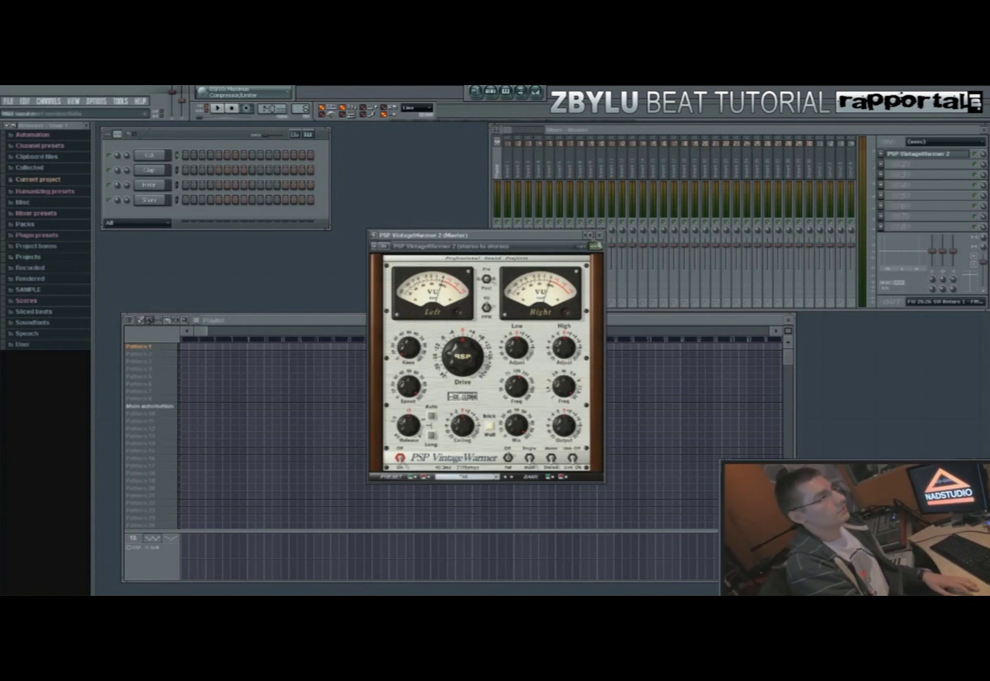
pyautogui.click(599, 235)
# - Move PSP VintageWarmer 2 down the Master effect chain from slot 1 to slot 7
pyautogui.click(882, 154)
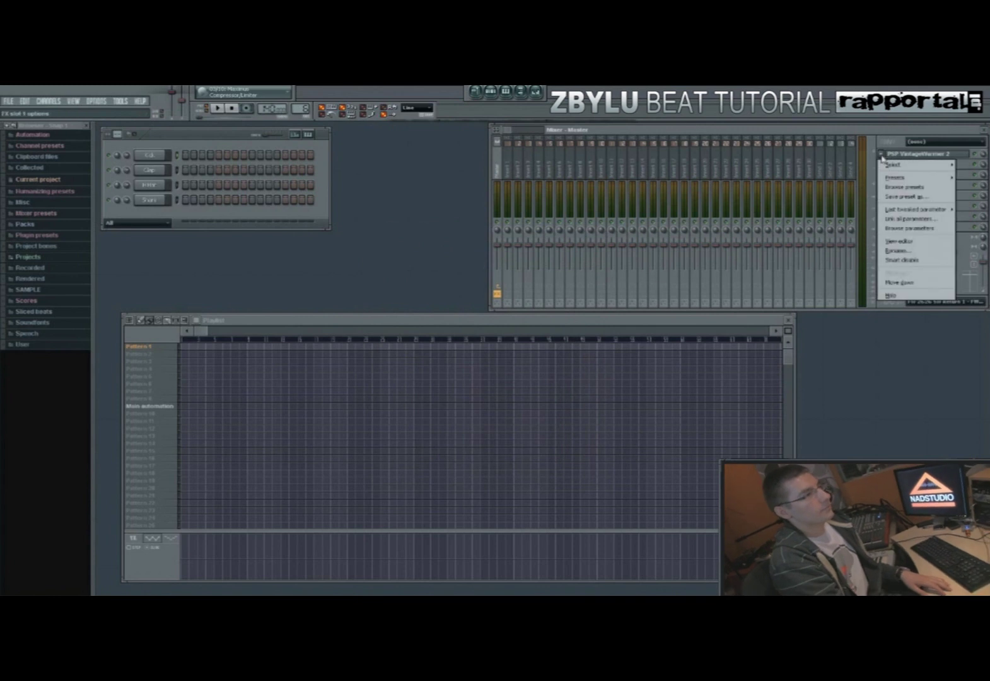
pyautogui.click(906, 286)
pyautogui.click(881, 165)
pyautogui.click(906, 295)
pyautogui.click(882, 175)
pyautogui.click(906, 304)
pyautogui.click(881, 184)
pyautogui.click(905, 313)
pyautogui.click(917, 195)
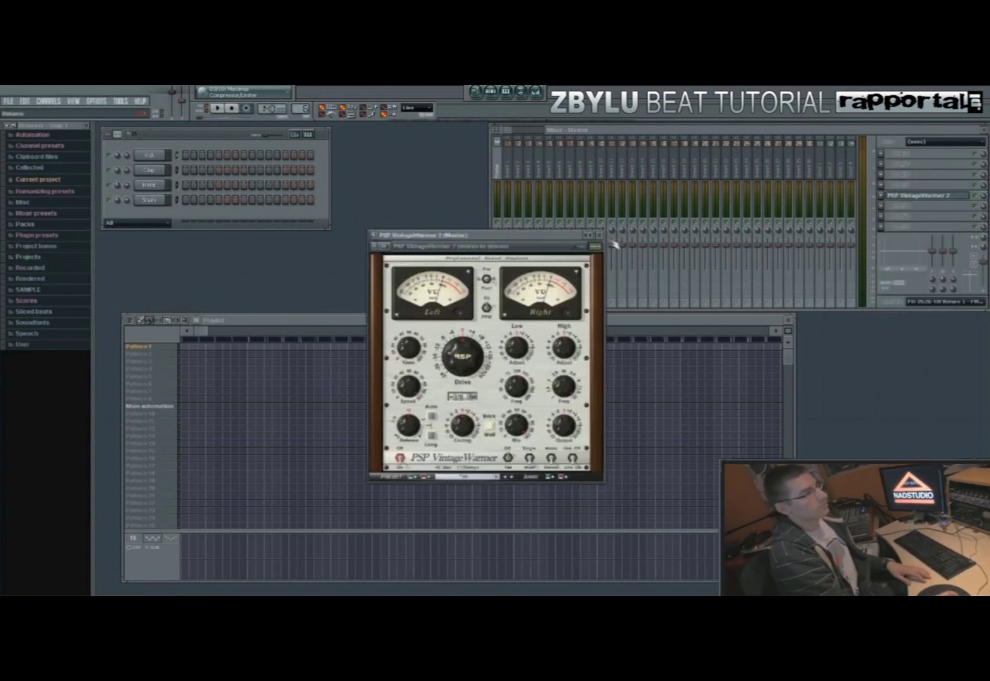
pyautogui.click(599, 235)
pyautogui.click(881, 195)
pyautogui.click(906, 324)
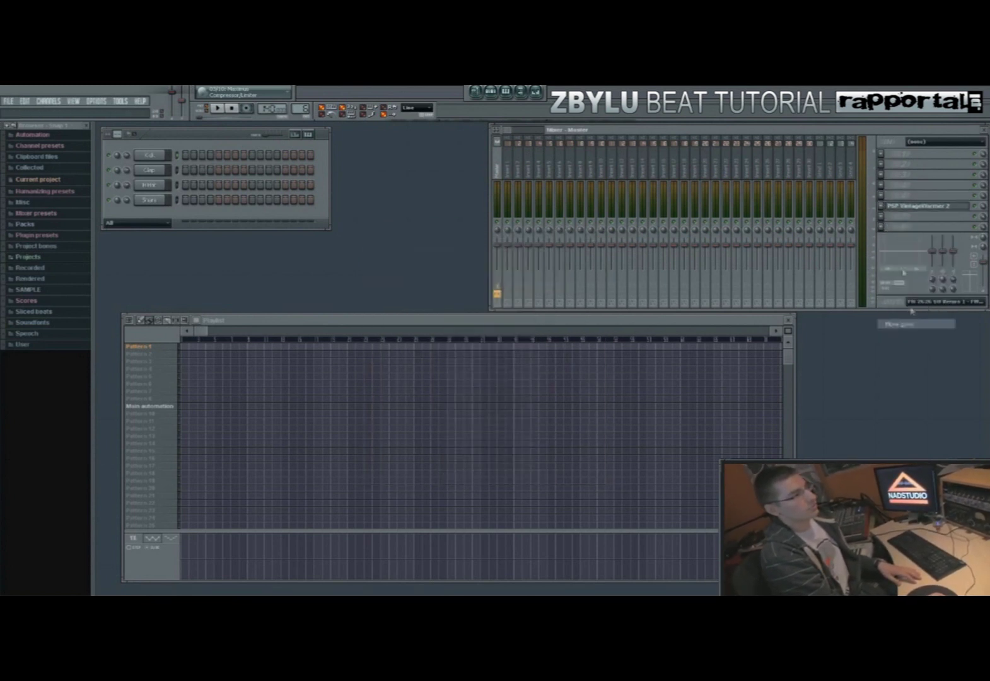
pyautogui.click(882, 206)
pyautogui.click(906, 335)
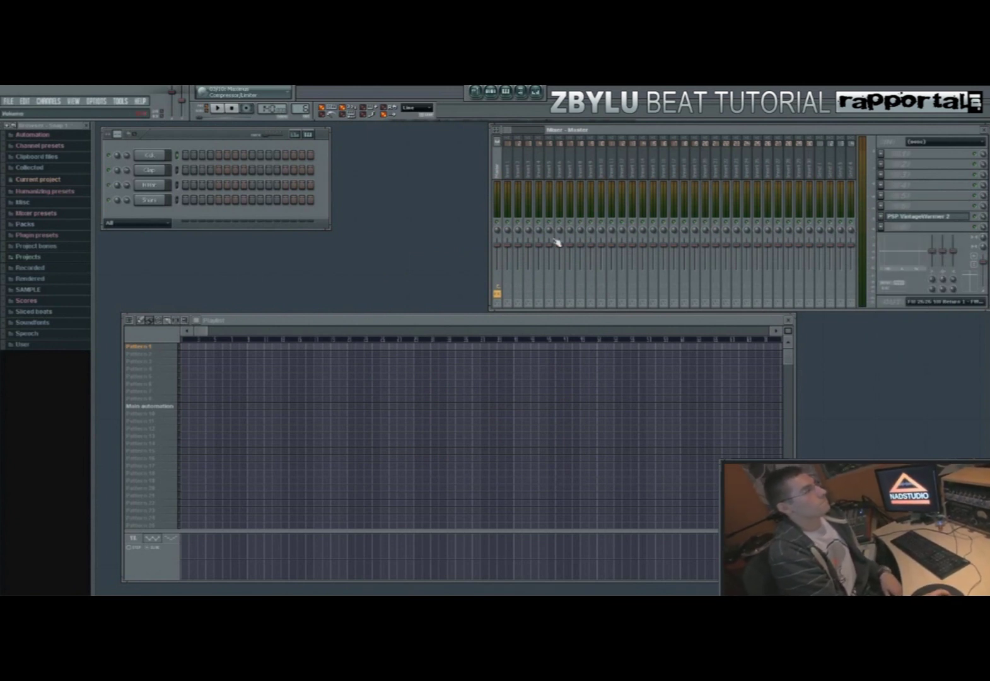
# - Load Edison into the Master track's effect slot 3, then enlarge and reposition its window
pyautogui.click(886, 178)
pyautogui.moveTo(888, 187)
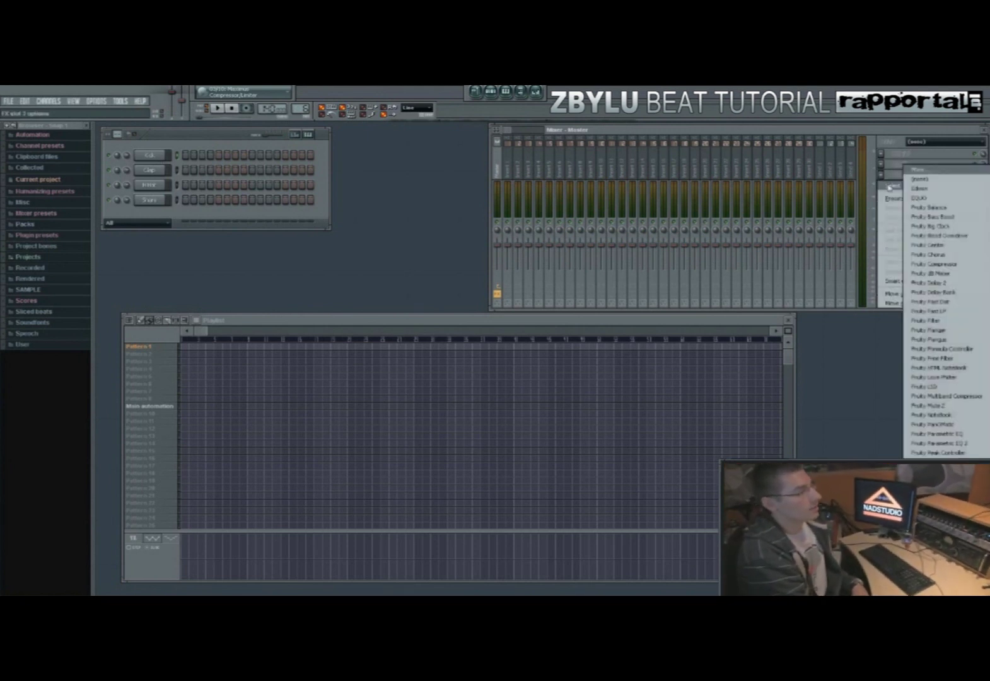
pyautogui.click(920, 187)
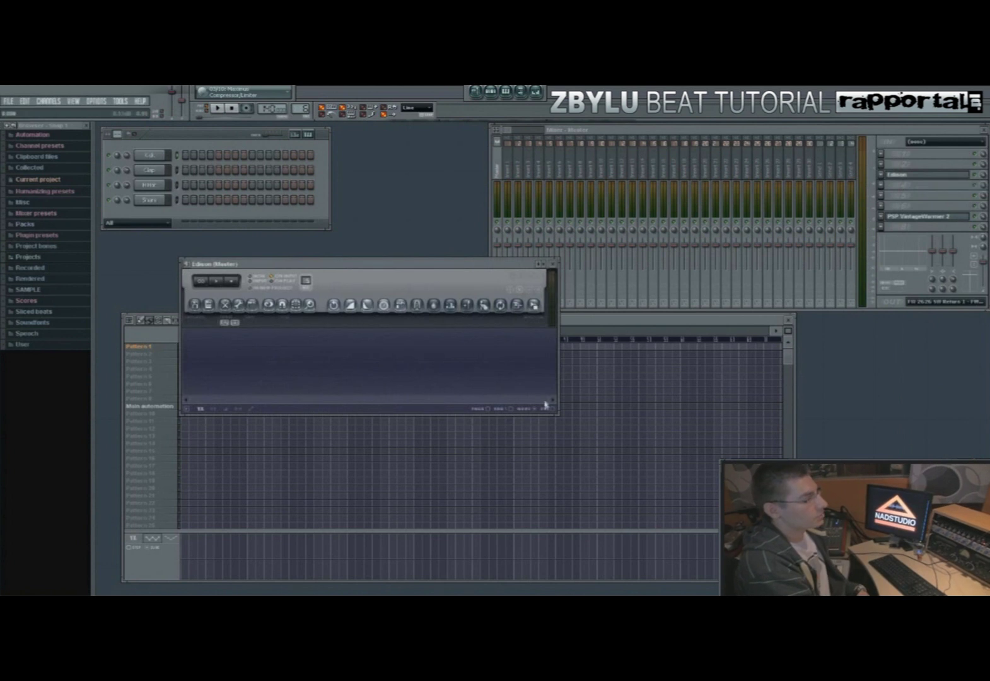
pyautogui.moveTo(552, 408); pyautogui.dragTo(779, 523)
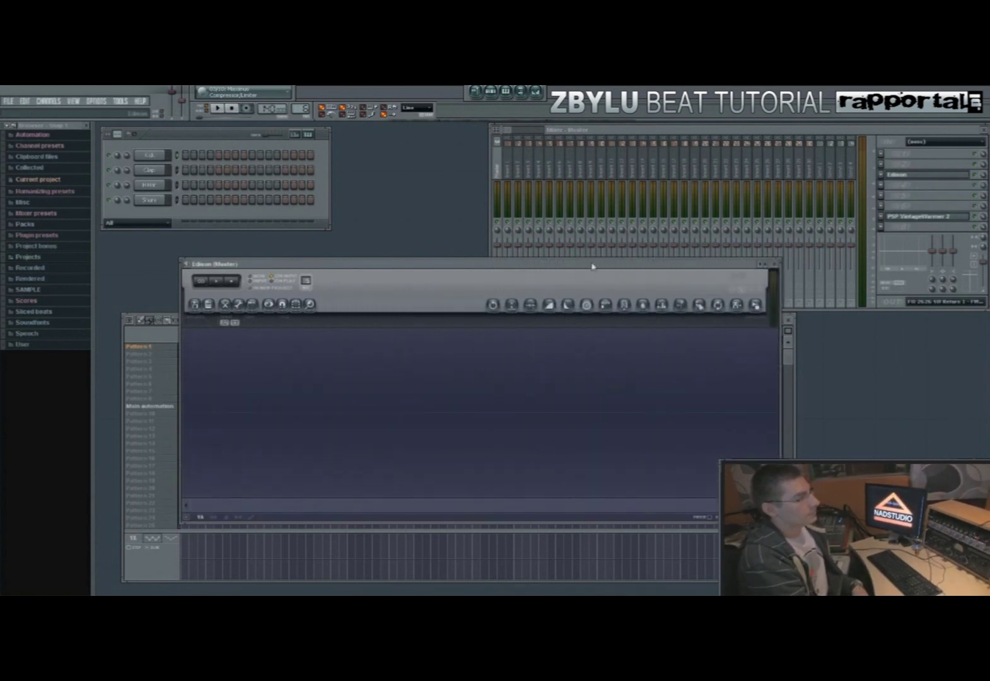
pyautogui.moveTo(592, 266); pyautogui.dragTo(674, 239)
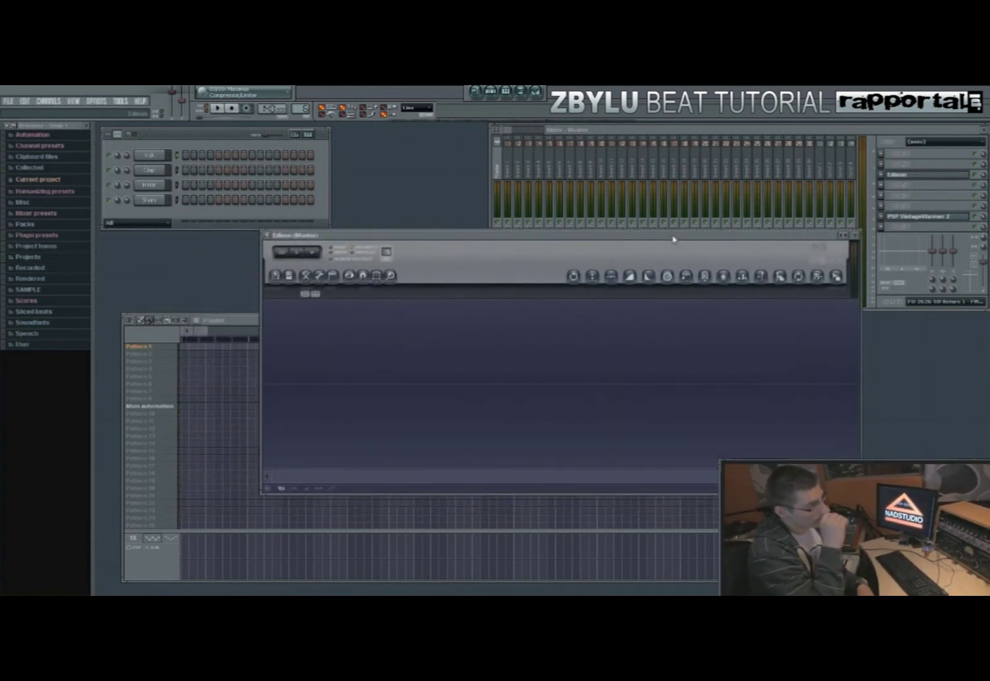
# - Start loading a sample in Edison and browse to Audio 01_03 in the TUTORIAL project's Audio folder
pyautogui.rightClick(475, 342)
pyautogui.moveTo(485, 344)
pyautogui.click(561, 350)
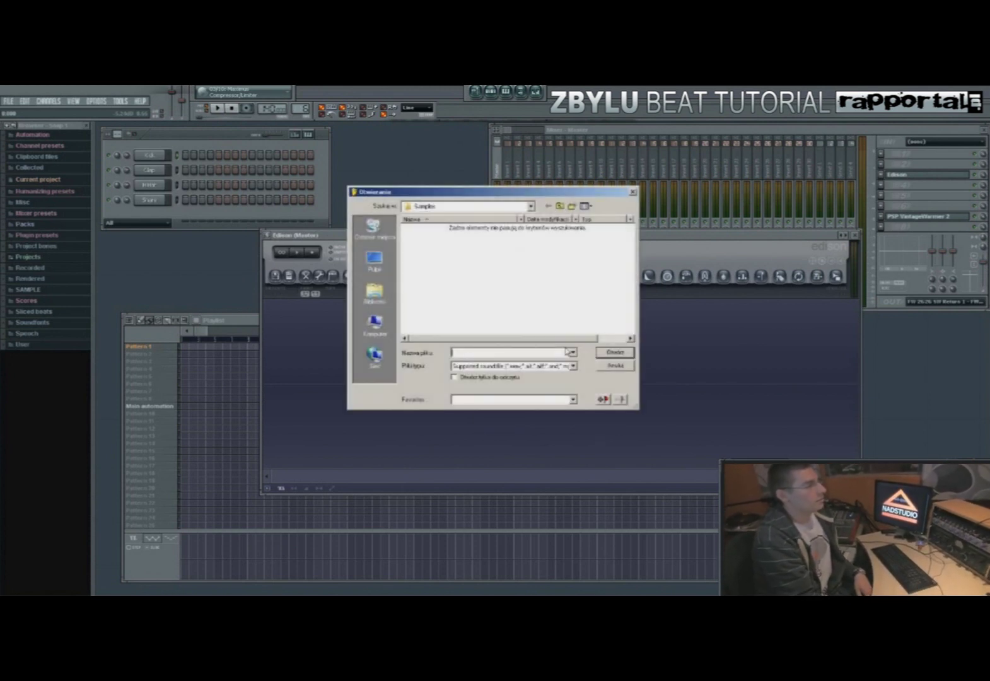
pyautogui.click(498, 201)
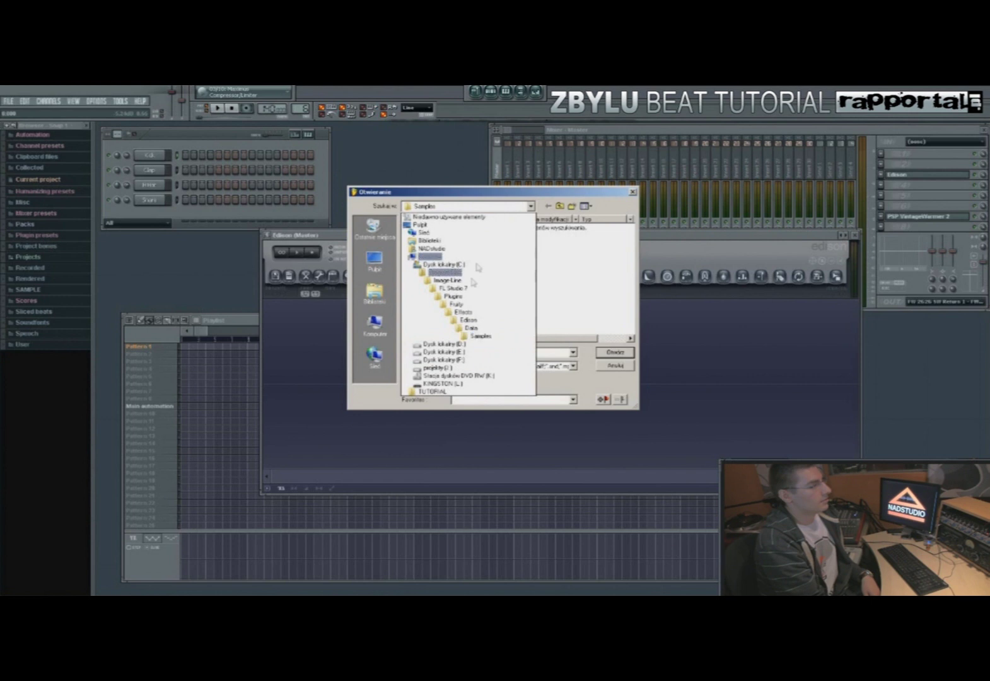
pyautogui.click(428, 394)
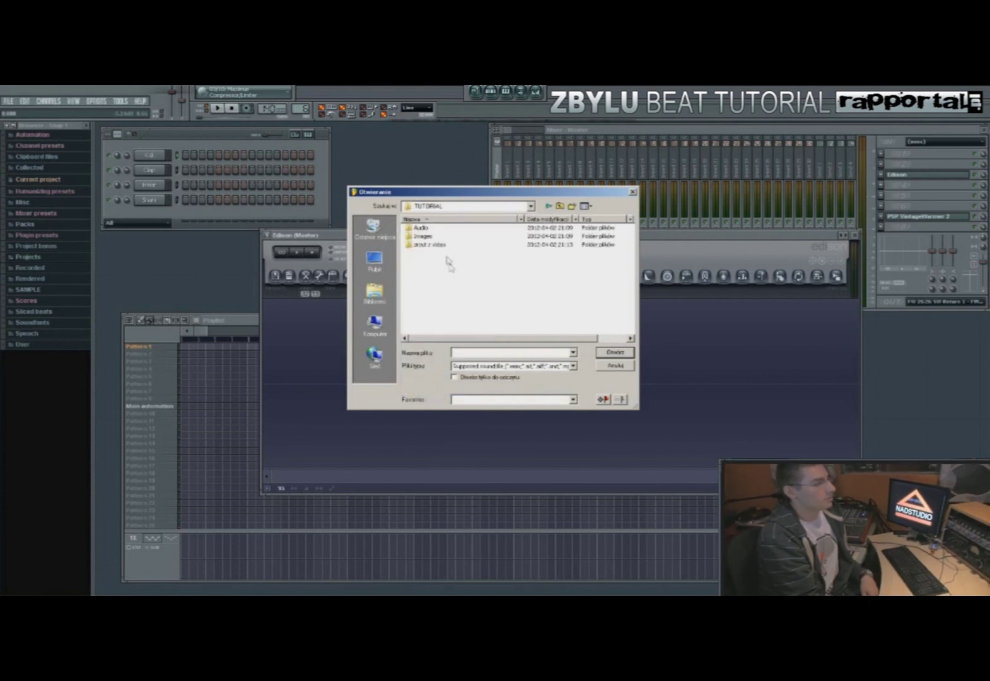
pyautogui.doubleClick(425, 229)
pyautogui.click(442, 245)
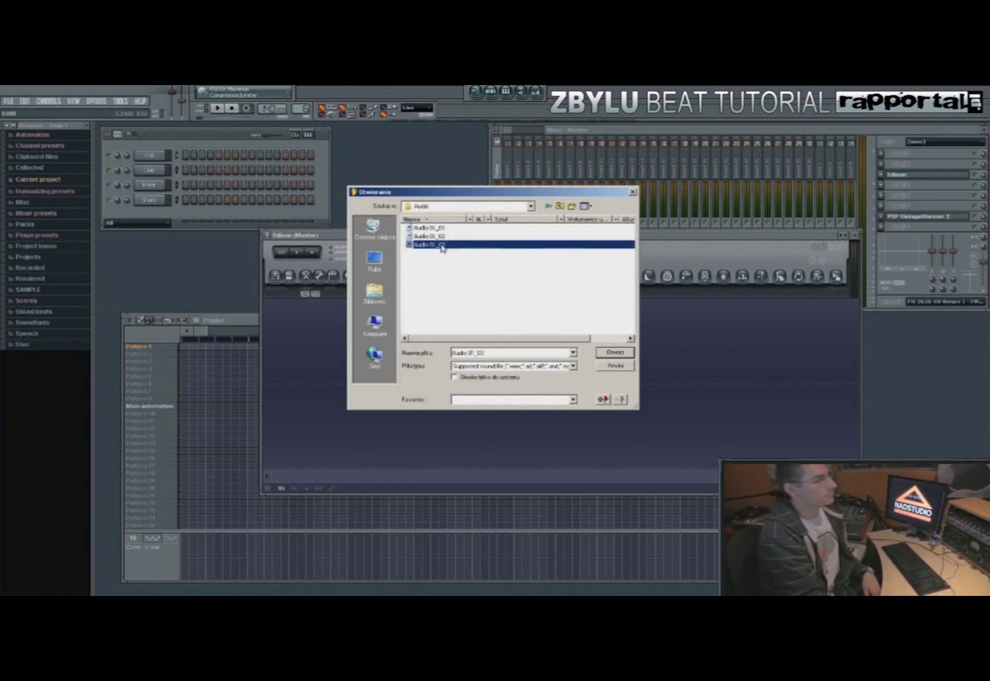
pyautogui.click(459, 276)
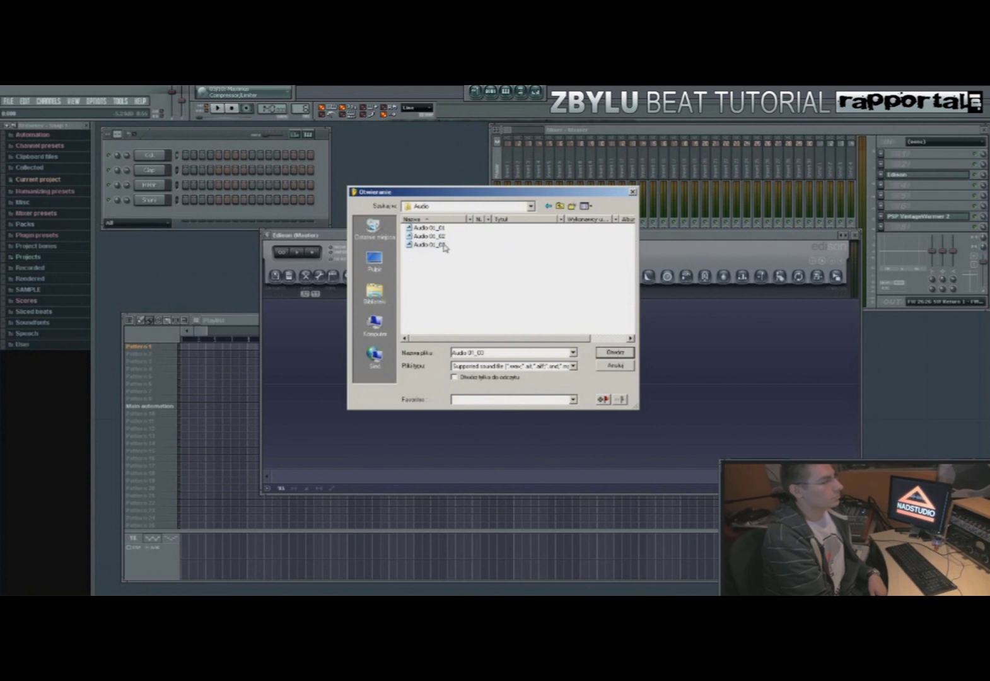
# - Load the recording Audio 01_03 into Edison from the Audio folder inside the desktop's TUTORIAL folder
pyautogui.click(457, 212)
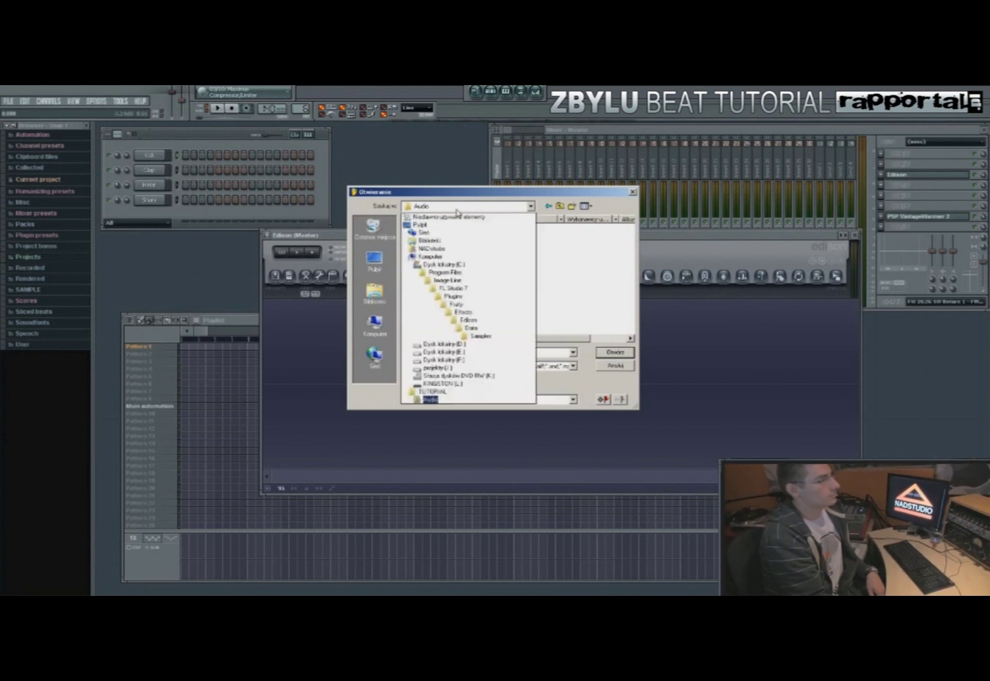
pyautogui.click(441, 225)
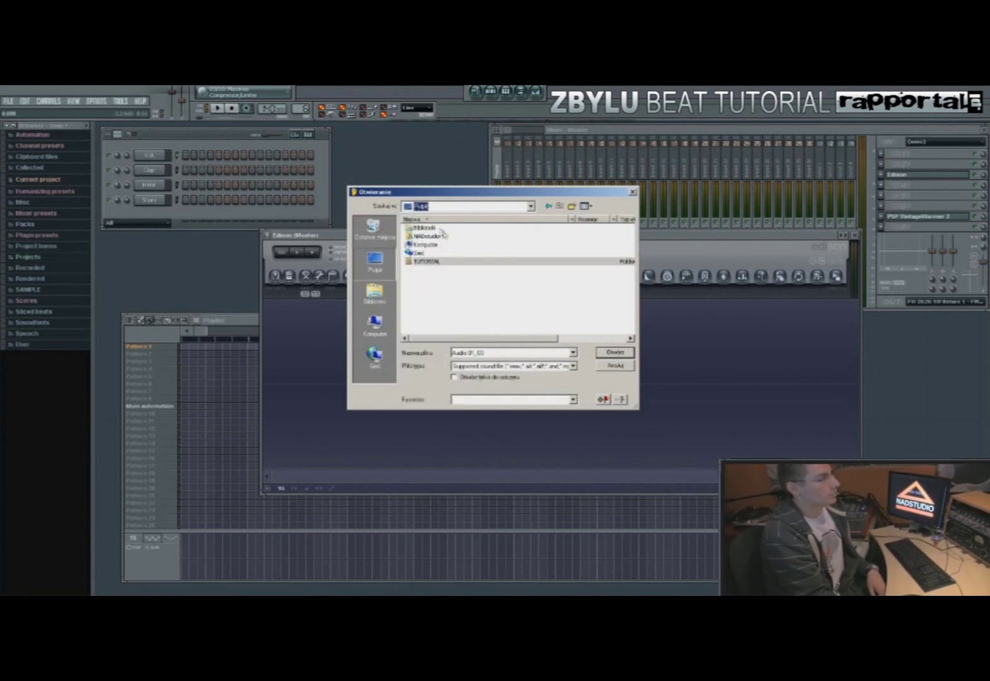
pyautogui.doubleClick(436, 268)
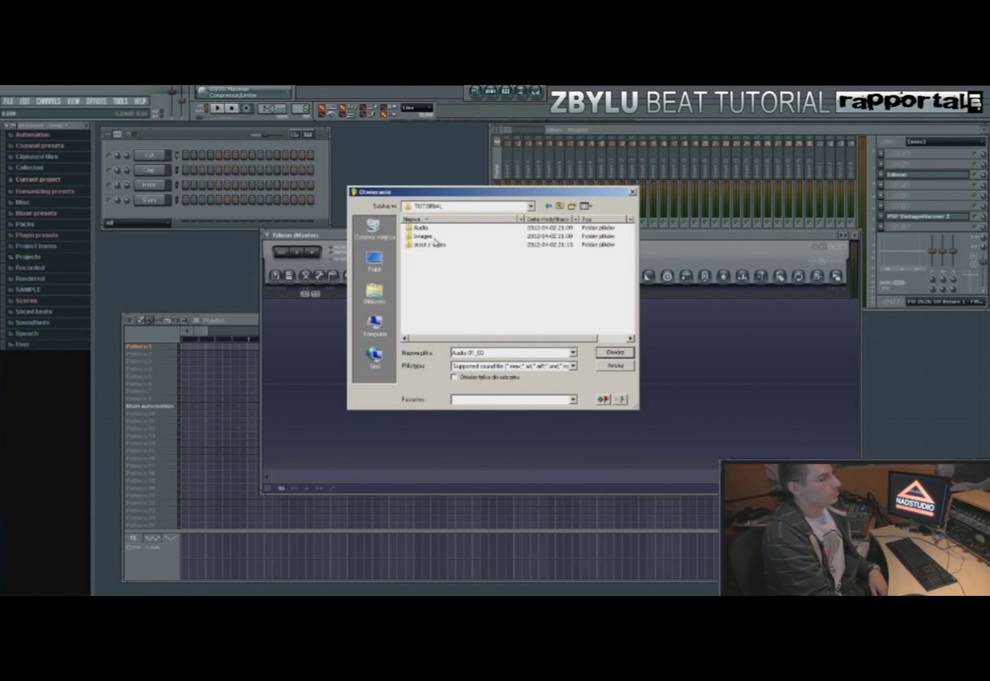
pyautogui.doubleClick(435, 244)
pyautogui.click(546, 207)
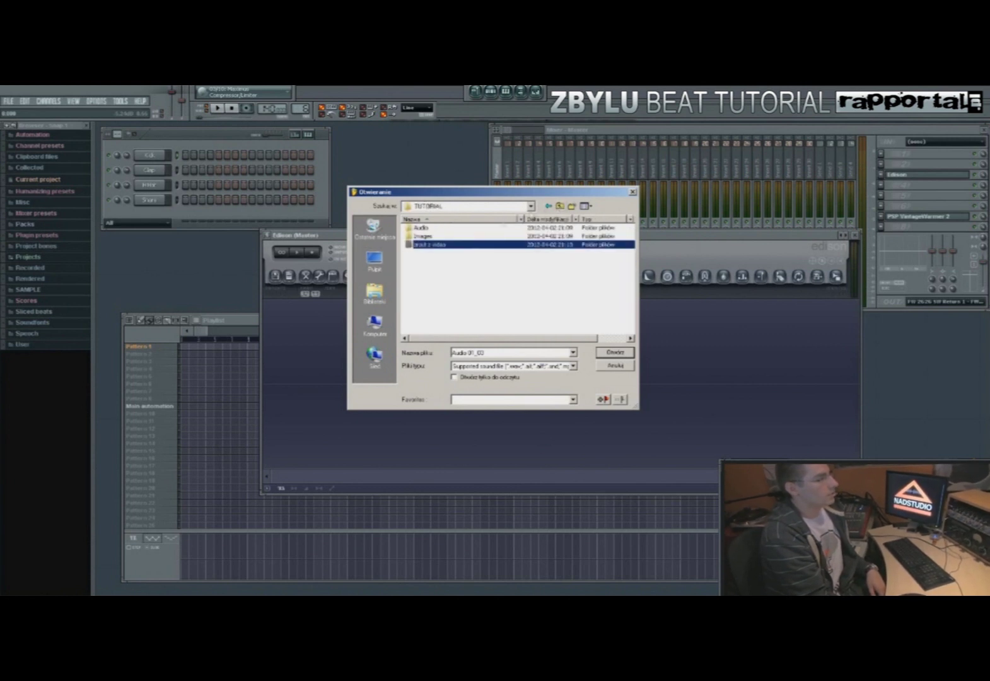
pyautogui.doubleClick(426, 228)
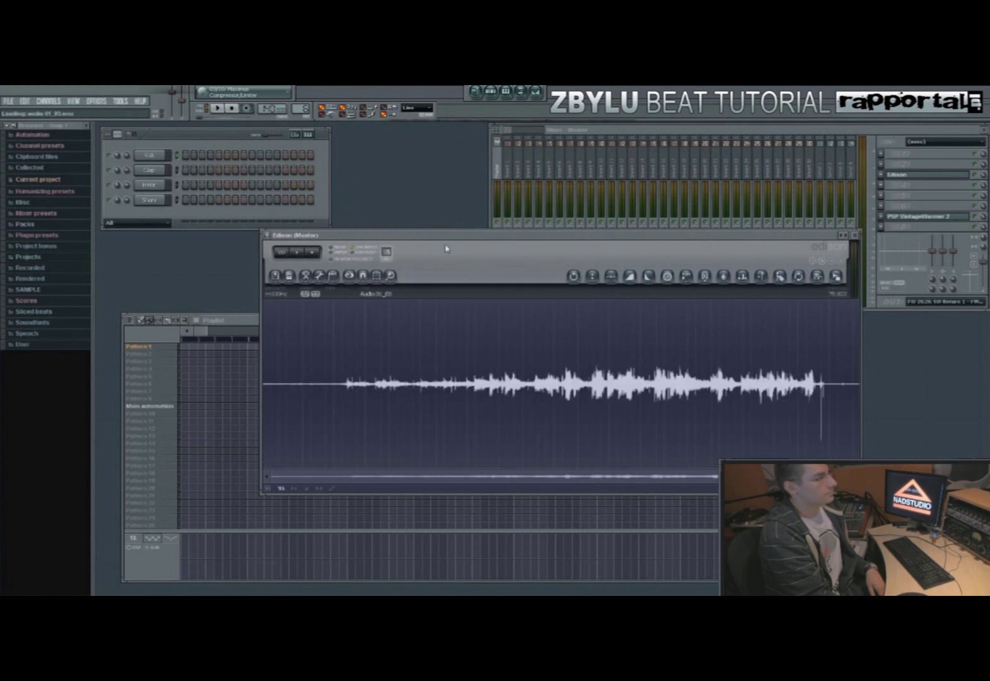
# - Load the recording Audio 01_02 into Edison in place of the current sample
pyautogui.rightClick(433, 308)
pyautogui.moveTo(449, 318)
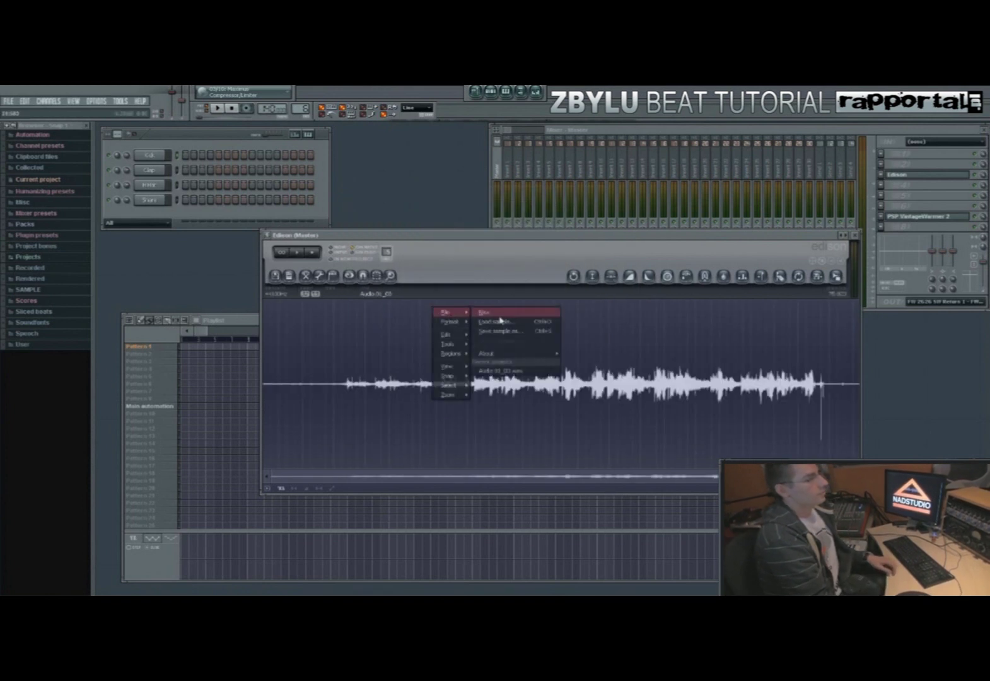
pyautogui.click(503, 320)
pyautogui.doubleClick(444, 237)
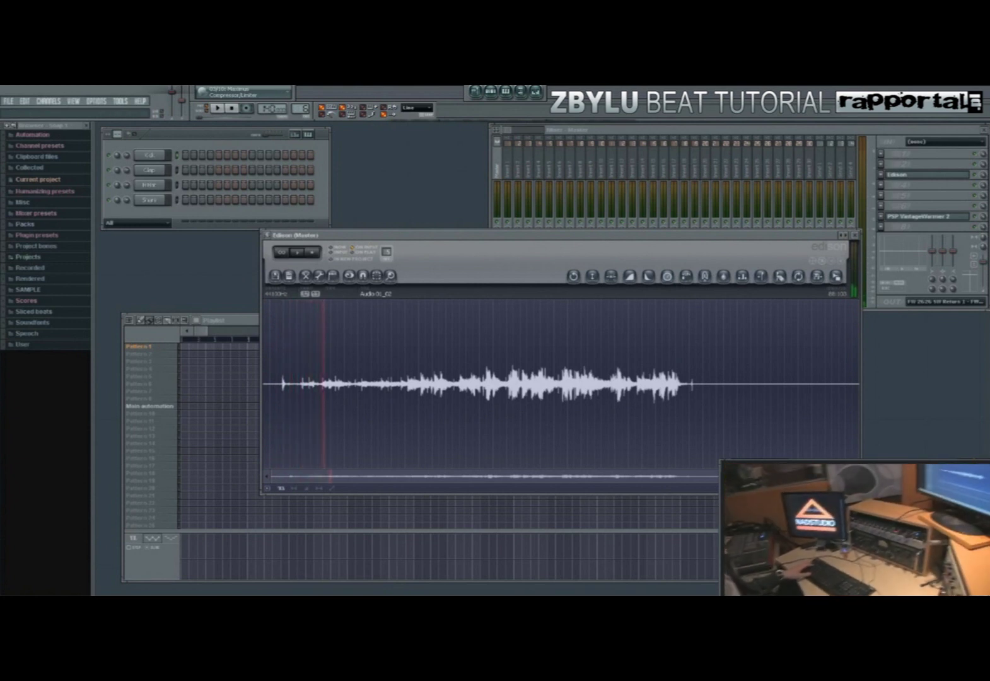
# - Switch to the M-Audio ProFire 2626 control panel, check the levels on its mixer page and close it
pyautogui.hotkey('alt', 'Tab')
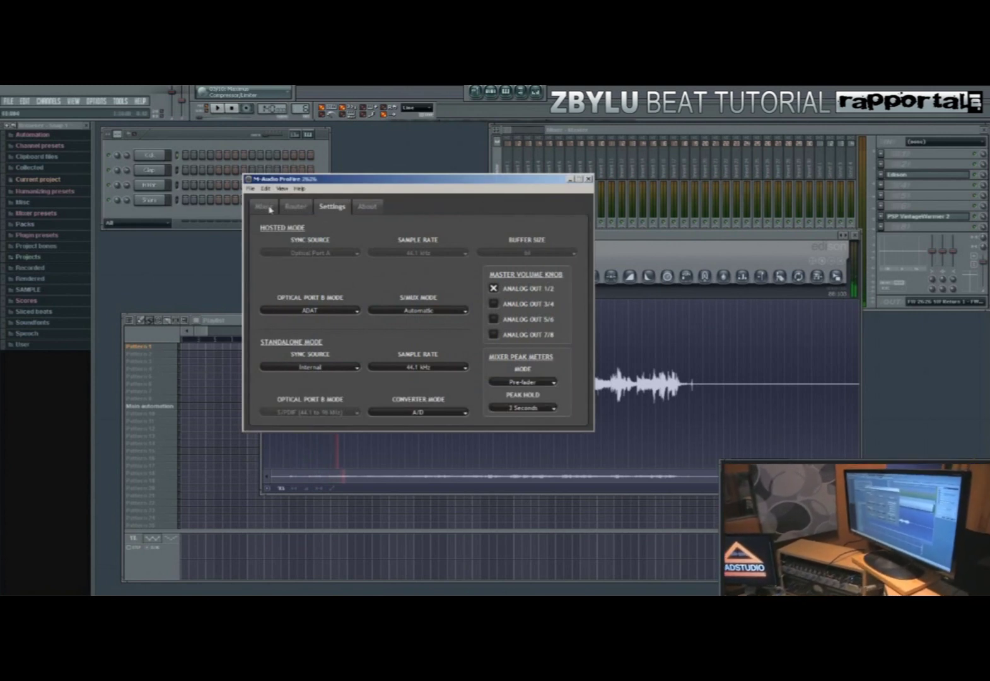
pyautogui.click(264, 207)
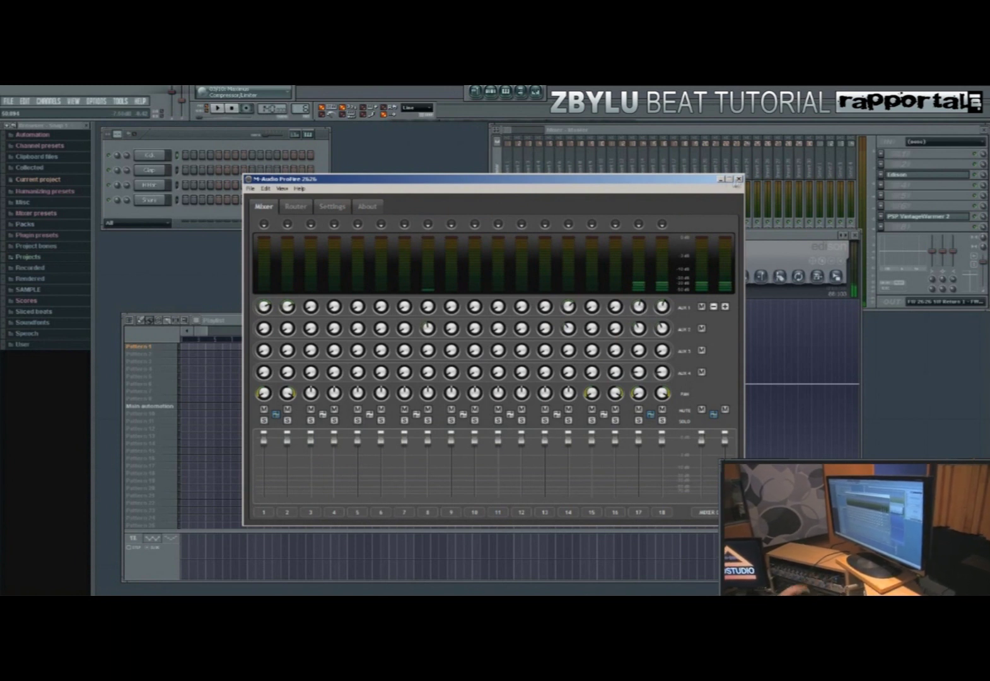
pyautogui.click(739, 179)
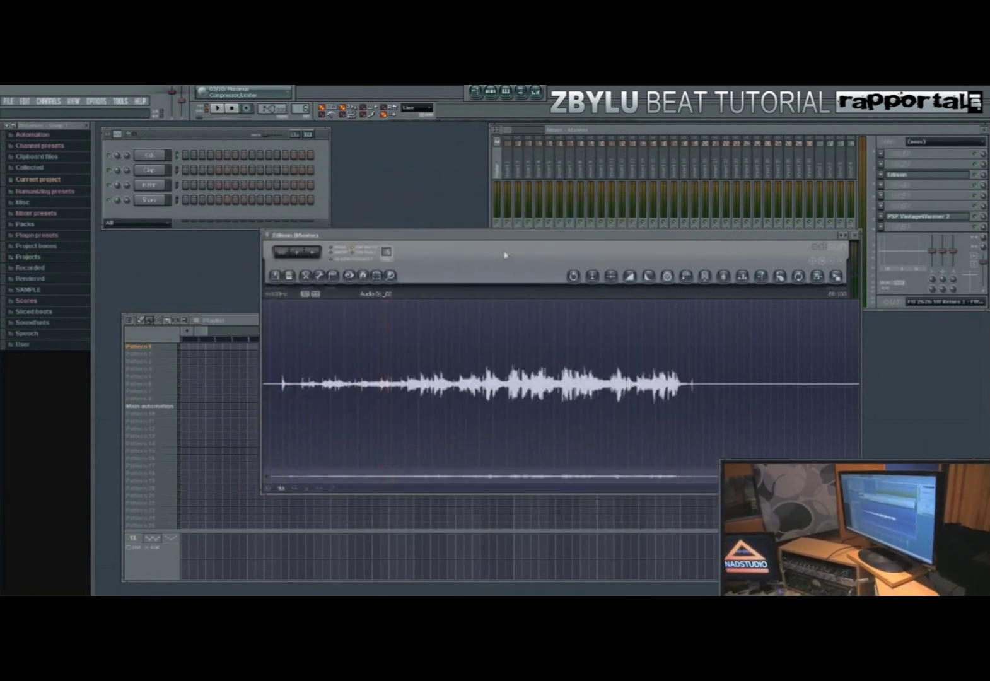
# - Enlarge the Edison window and play in a loop the recording from the music's opening hit to about two thirds through
pyautogui.moveTo(504, 255); pyautogui.dragTo(511, 225)
pyautogui.moveTo(865, 463); pyautogui.dragTo(943, 530)
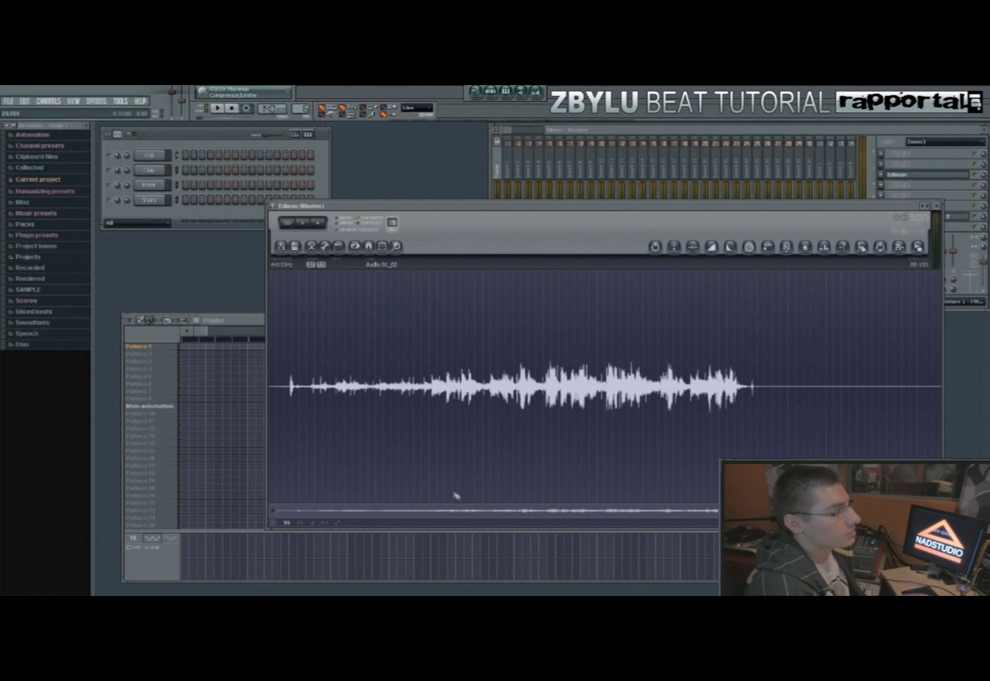
pyautogui.moveTo(311, 409); pyautogui.dragTo(583, 409)
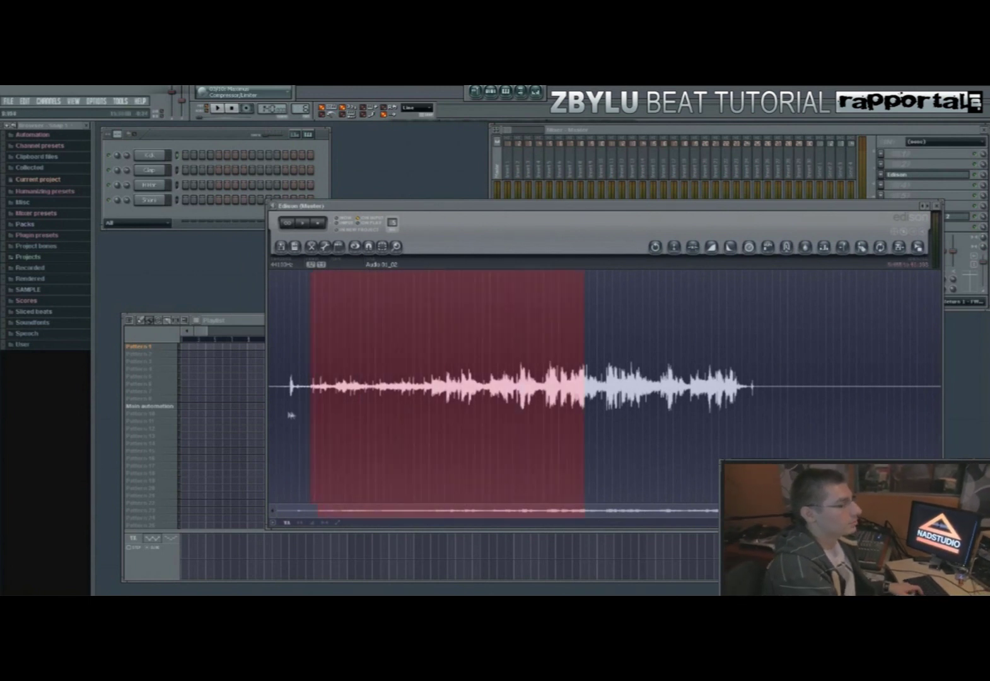
pyautogui.scroll(4, 319, 404)
pyautogui.scroll(5, 303, 403)
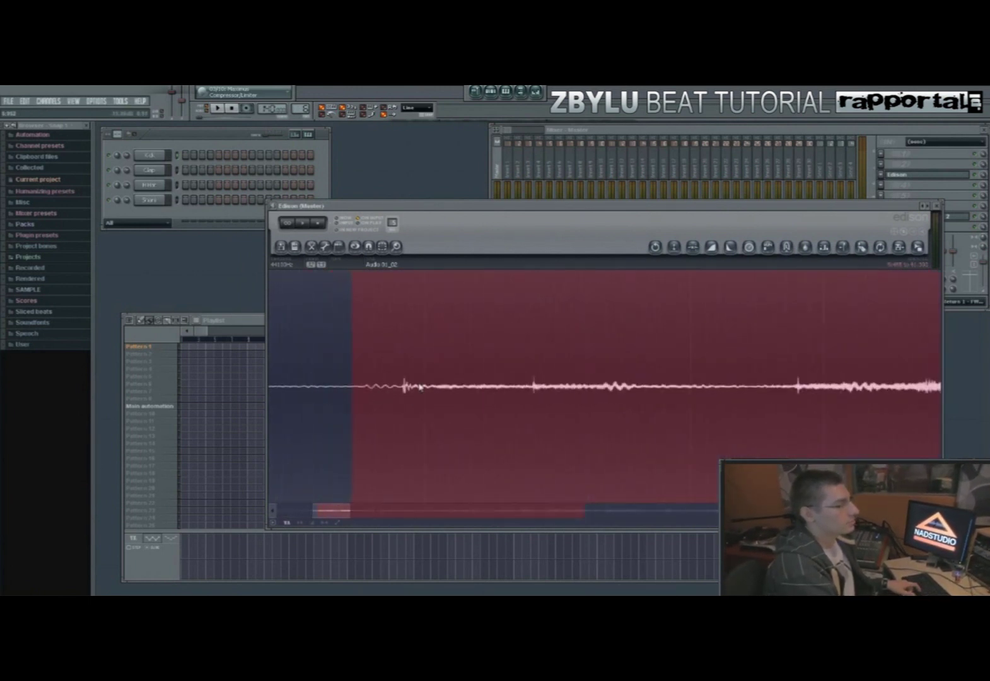
pyautogui.scroll(5, 517, 410)
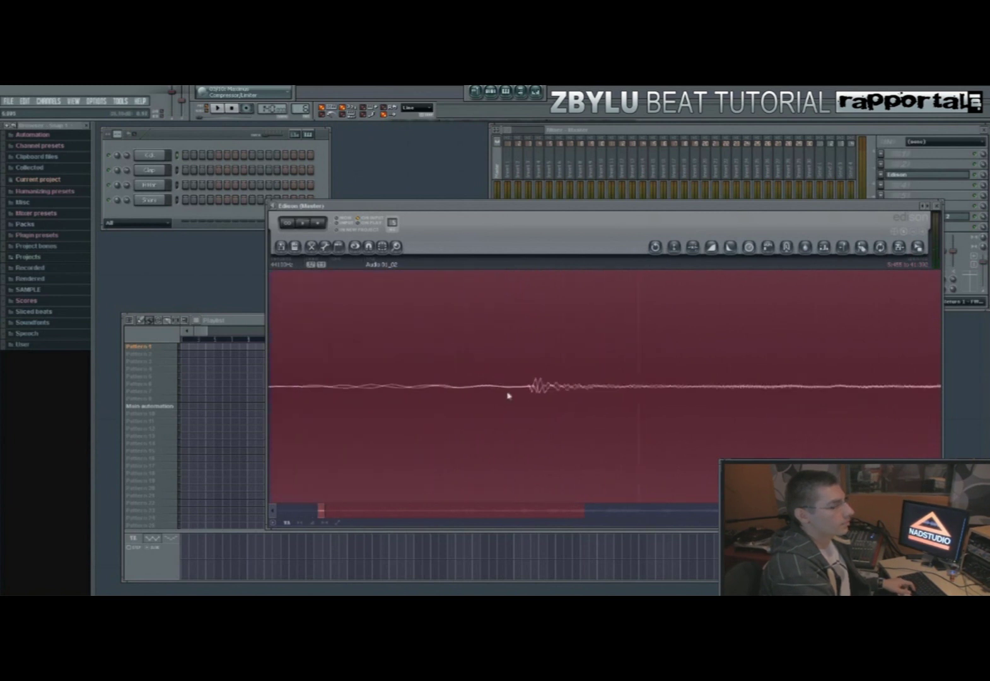
pyautogui.scroll(4, 546, 398)
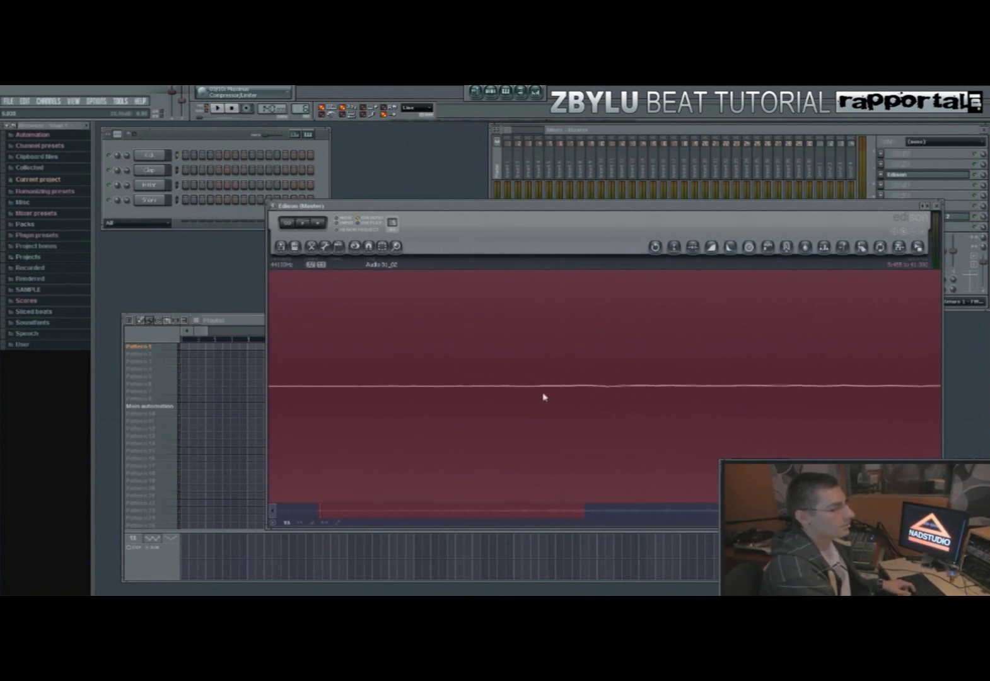
pyautogui.click(288, 223)
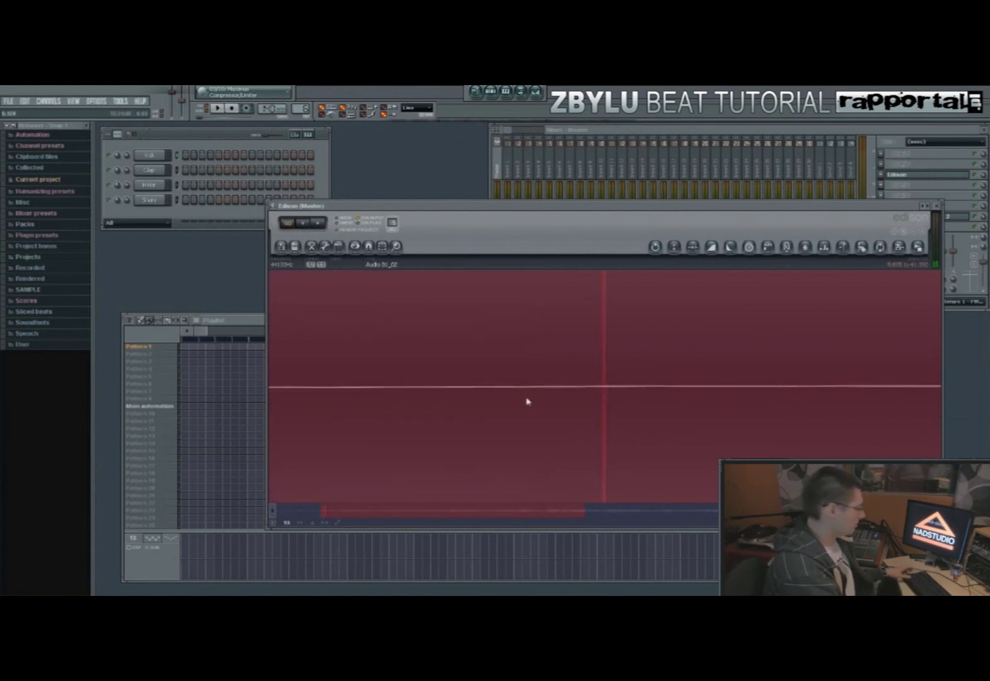
pyautogui.scroll(-6, 530, 390)
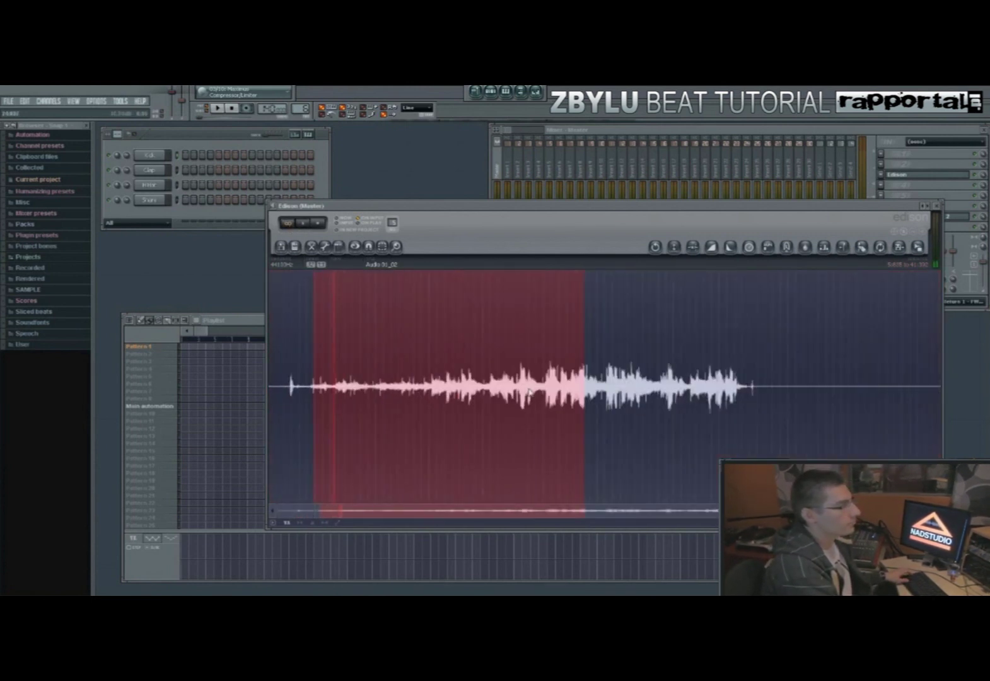
# - Shorten the selection to end exactly at the onset of the next hit and mark it as a region
pyautogui.moveTo(585, 416); pyautogui.dragTo(338, 433)
pyautogui.scroll(4, 319, 413)
pyautogui.moveTo(404, 417); pyautogui.dragTo(332, 420)
pyautogui.scroll(2, 331, 416)
pyautogui.scroll(8, 330, 411)
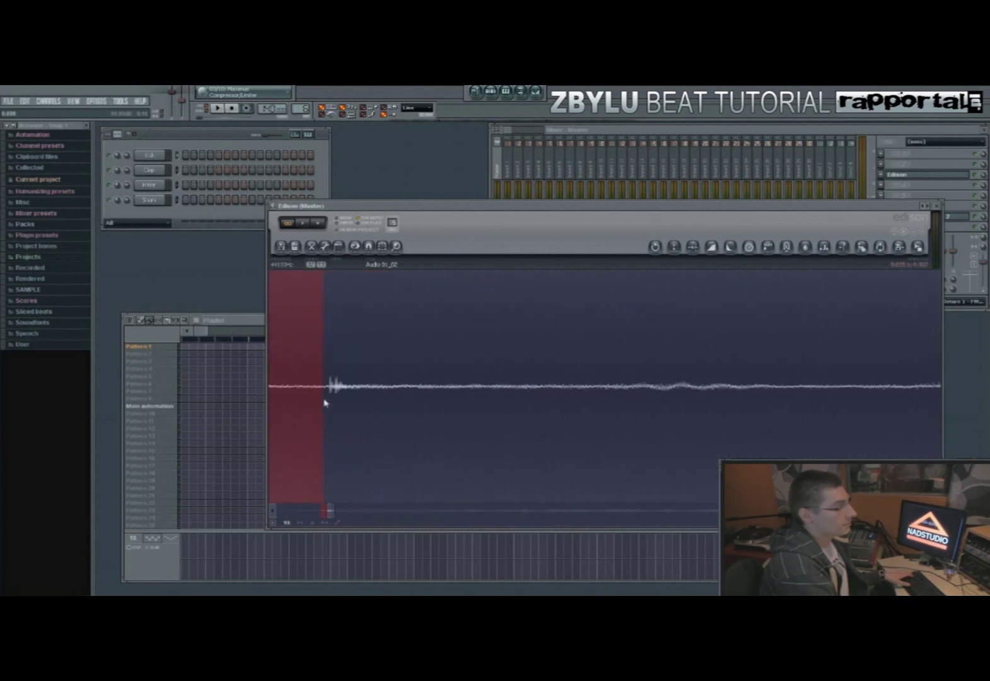
pyautogui.scroll(4, 363, 401)
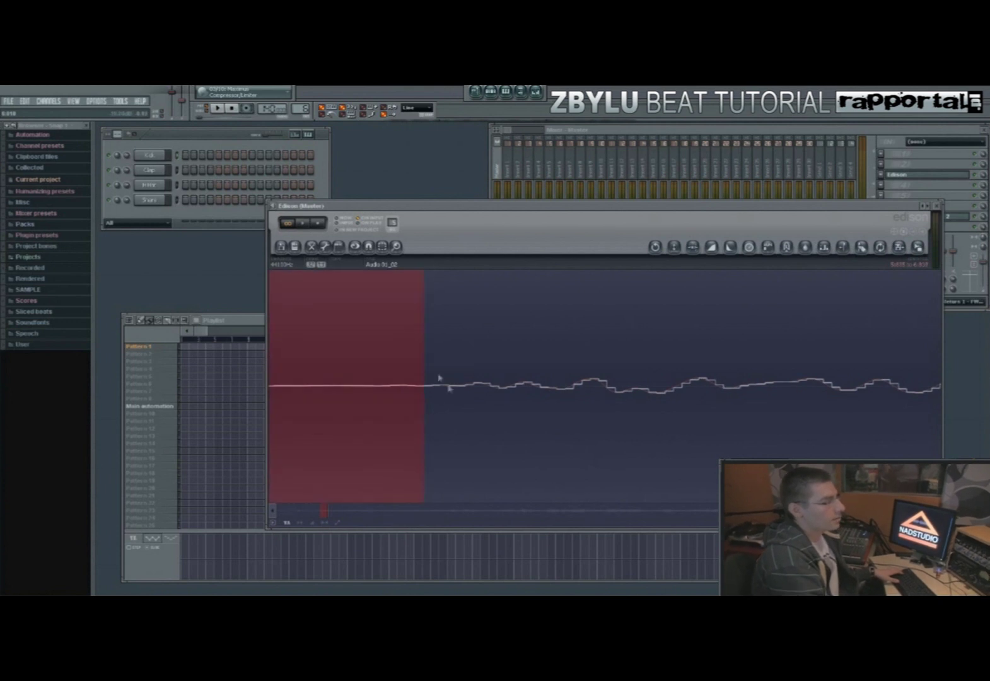
pyautogui.click(848, 251)
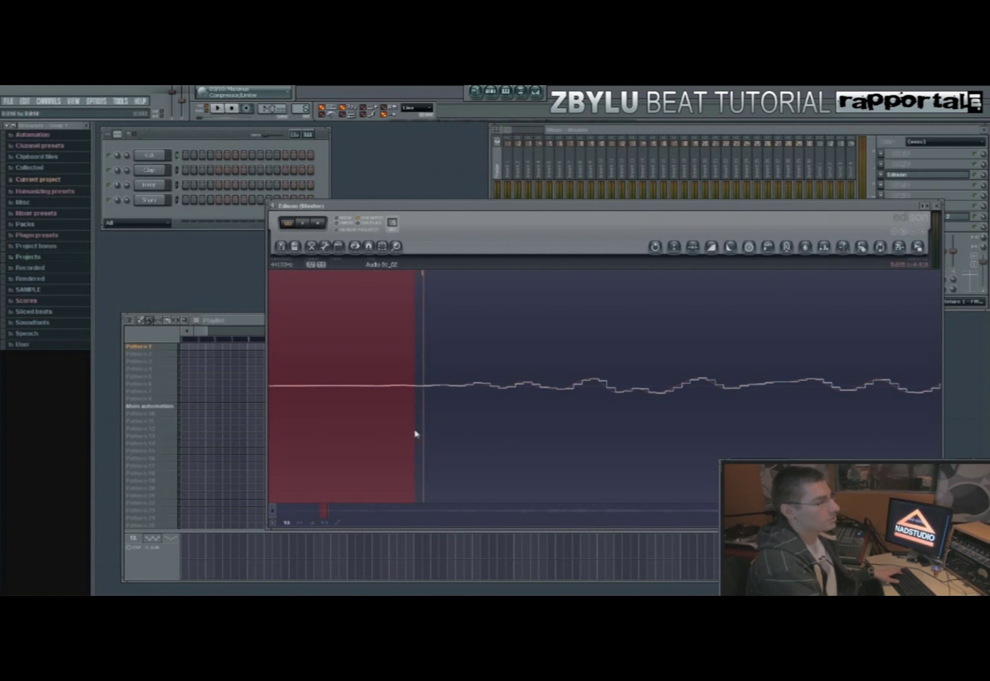
pyautogui.scroll(-4, 469, 397)
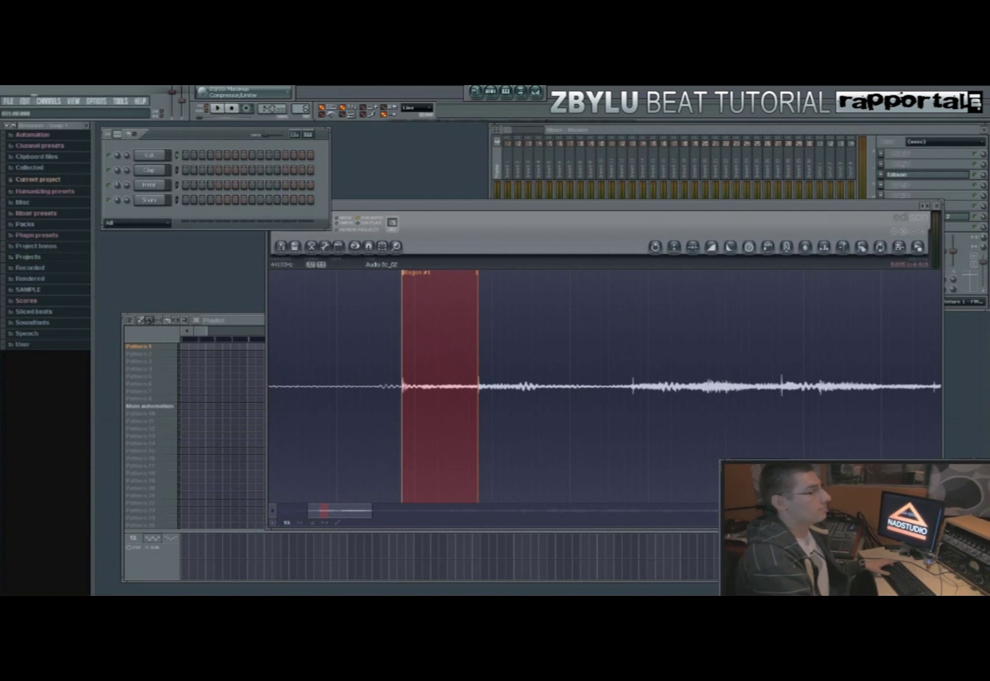
# - Save the project in the TUTORIAL folder under a file name beginning with TUTORIAL R
pyautogui.click(8, 101)
pyautogui.click(25, 152)
pyautogui.click(473, 206)
pyautogui.click(433, 359)
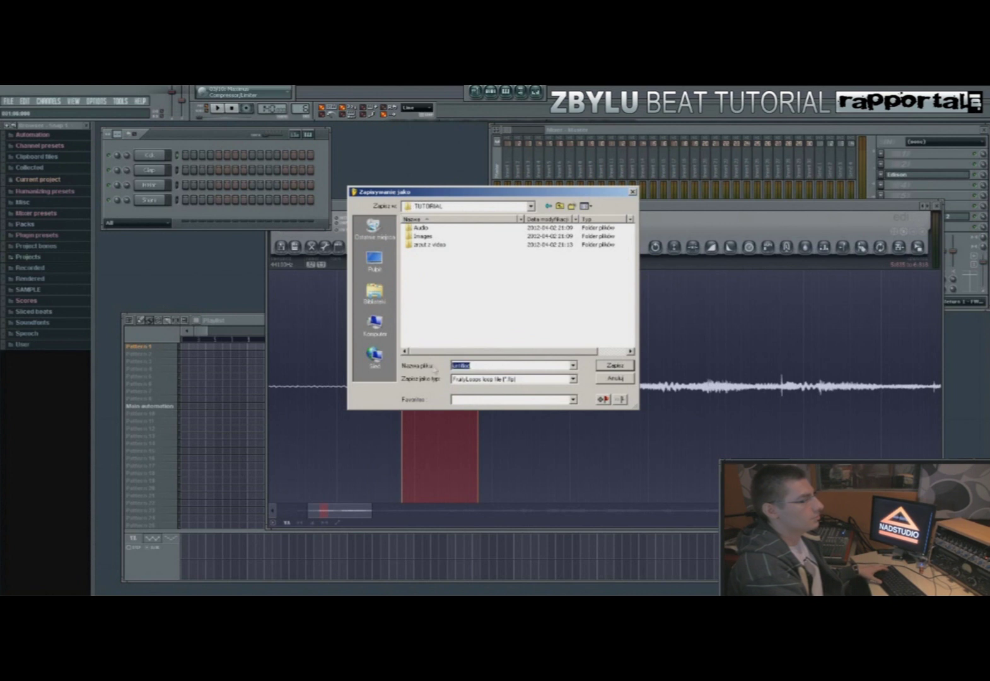
pyautogui.write('TU')
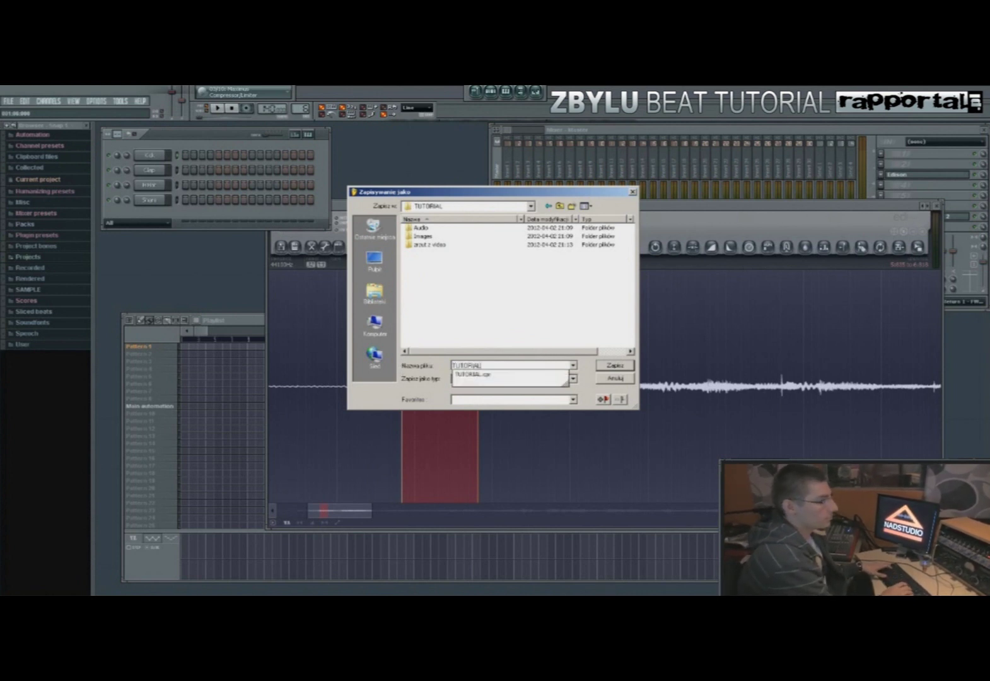
pyautogui.write('TORIAL')
pyautogui.press('Return')
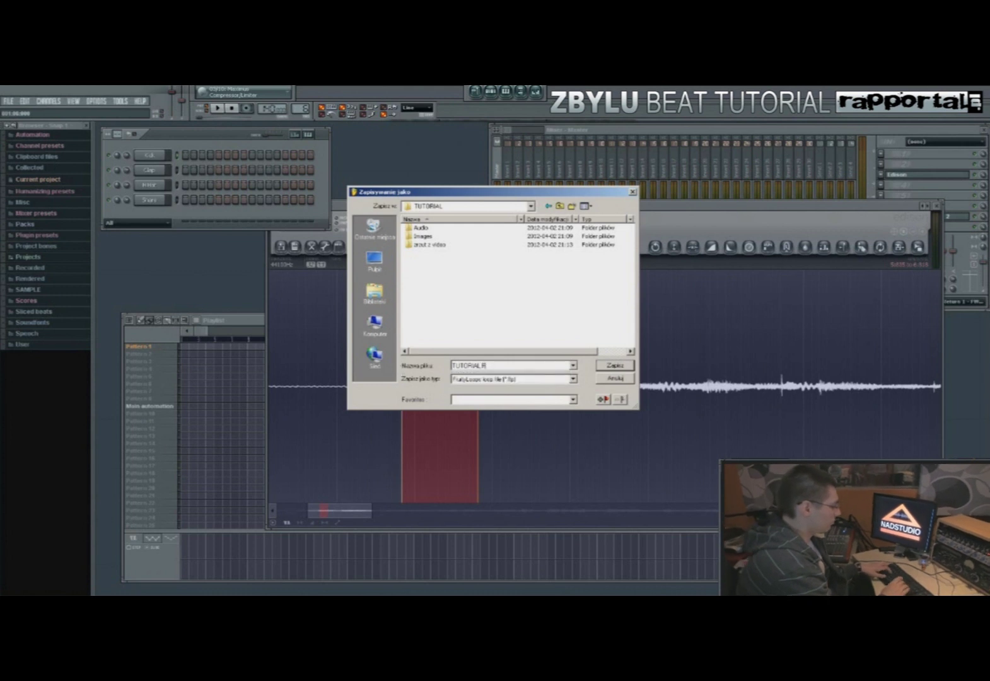
pyautogui.press('Return')
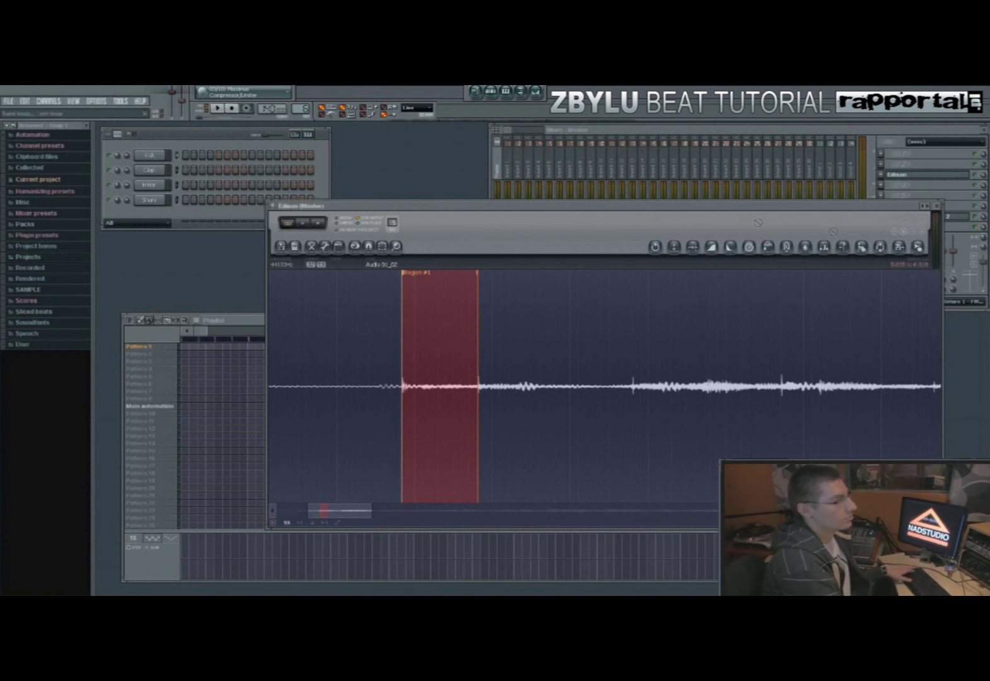
# - Send the selected region to the step sequencer as a new channel and delete the Kick, Clap, Hihat and Snare channels
pyautogui.moveTo(152, 214); pyautogui.dragTo(153, 213)
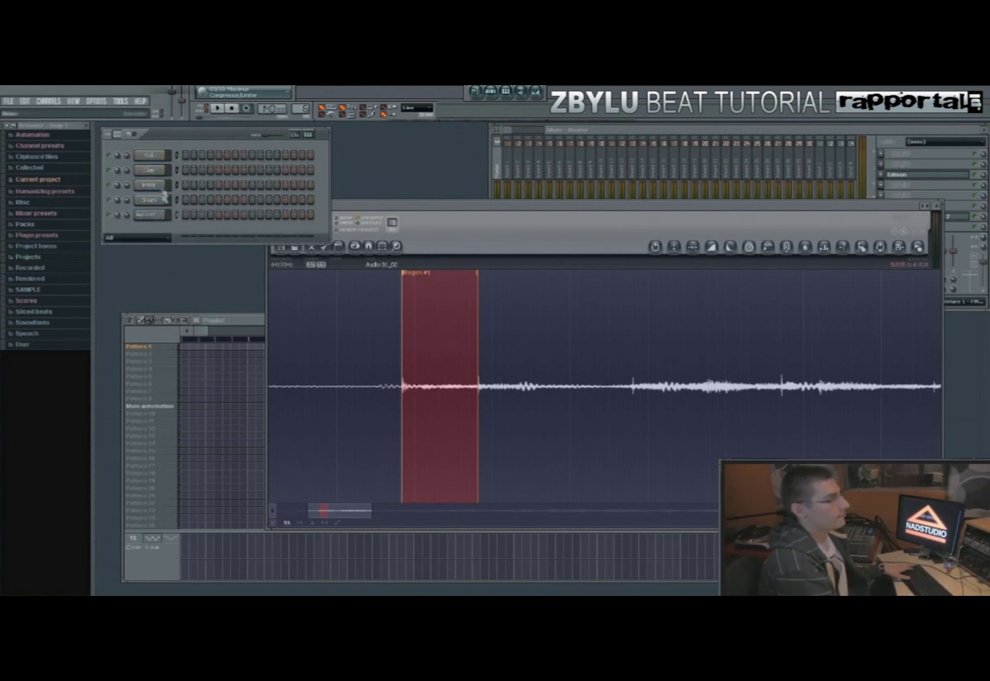
pyautogui.rightClick(163, 154)
pyautogui.click(183, 274)
pyautogui.click(477, 372)
pyautogui.rightClick(156, 161)
pyautogui.click(184, 273)
pyautogui.click(472, 372)
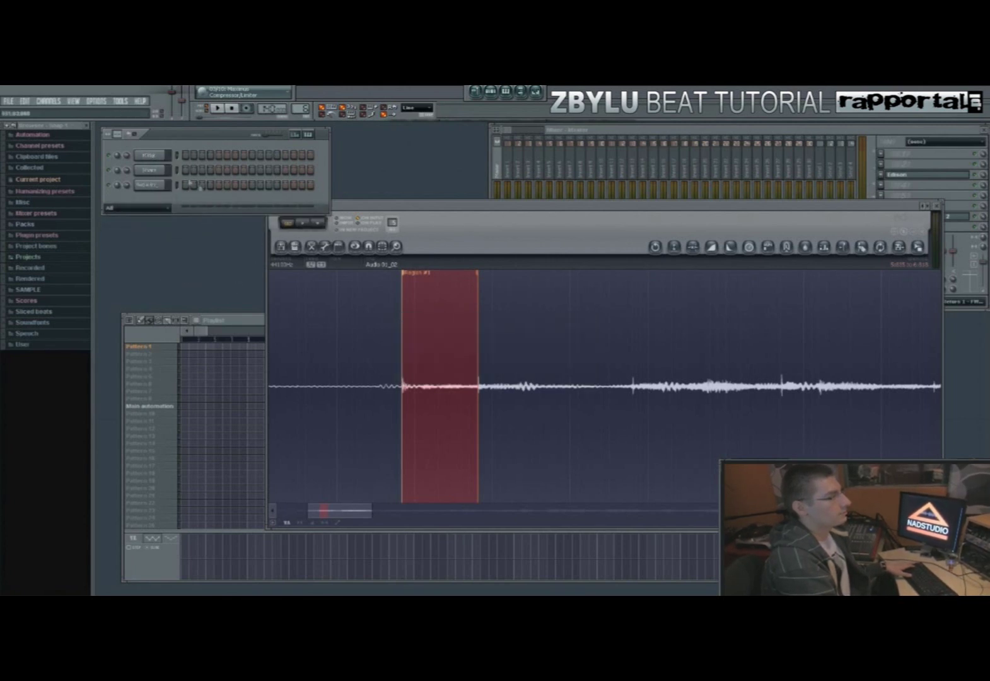
pyautogui.rightClick(153, 157)
pyautogui.click(184, 273)
pyautogui.click(473, 373)
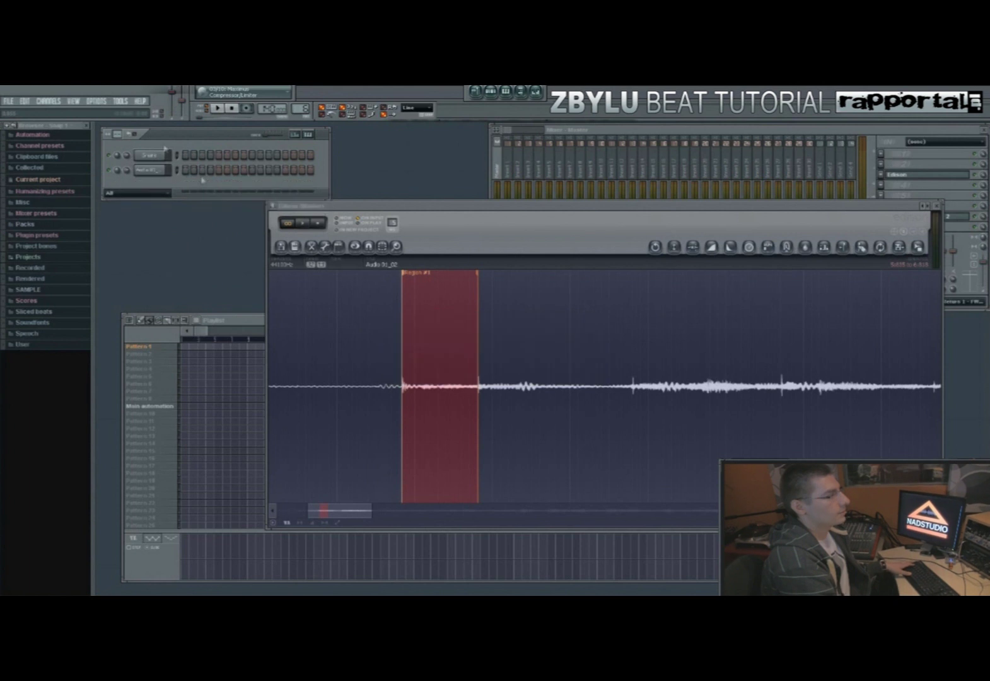
pyautogui.rightClick(147, 160)
pyautogui.click(183, 273)
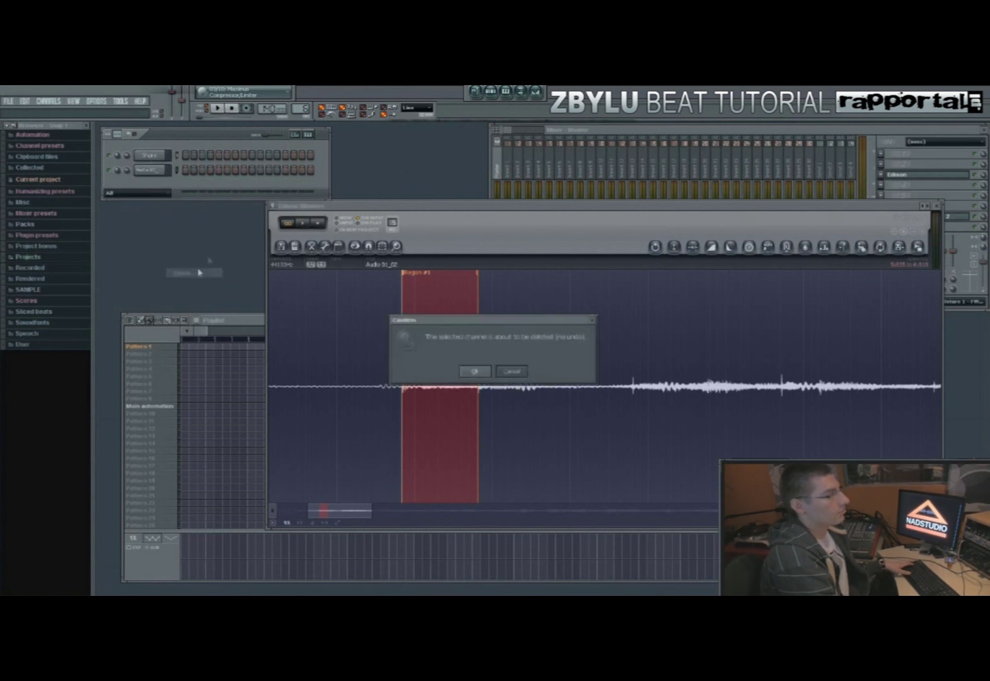
pyautogui.click(474, 374)
# - Select the passage in Edison that starts exactly at the end of Region #1
pyautogui.click(500, 231)
pyautogui.click(477, 427)
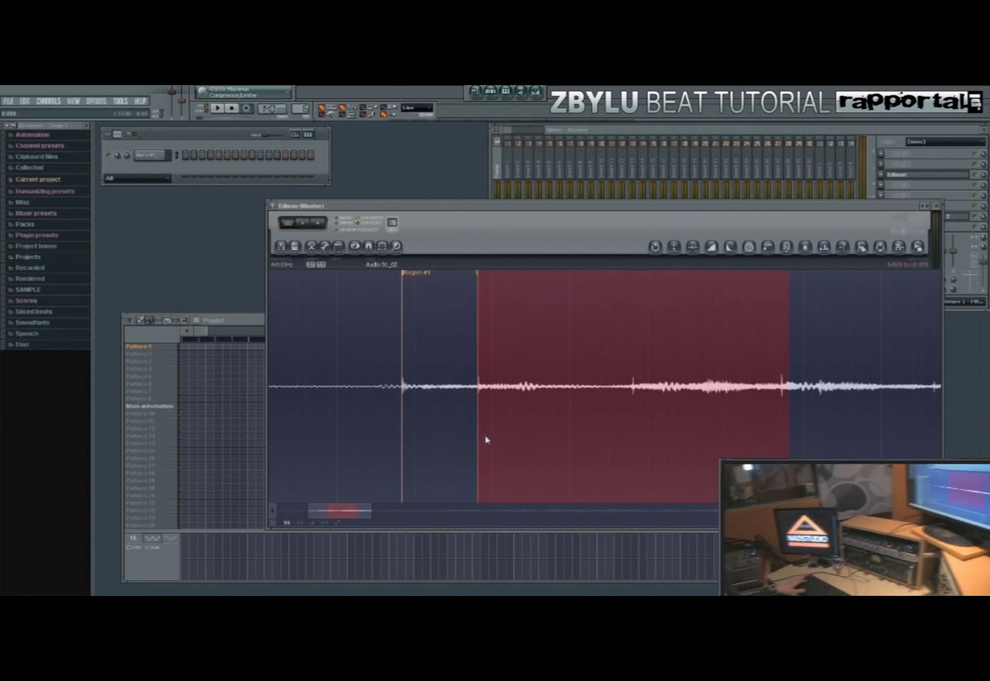
pyautogui.click(485, 441)
pyautogui.click(477, 440)
pyautogui.scroll(2, 479, 429)
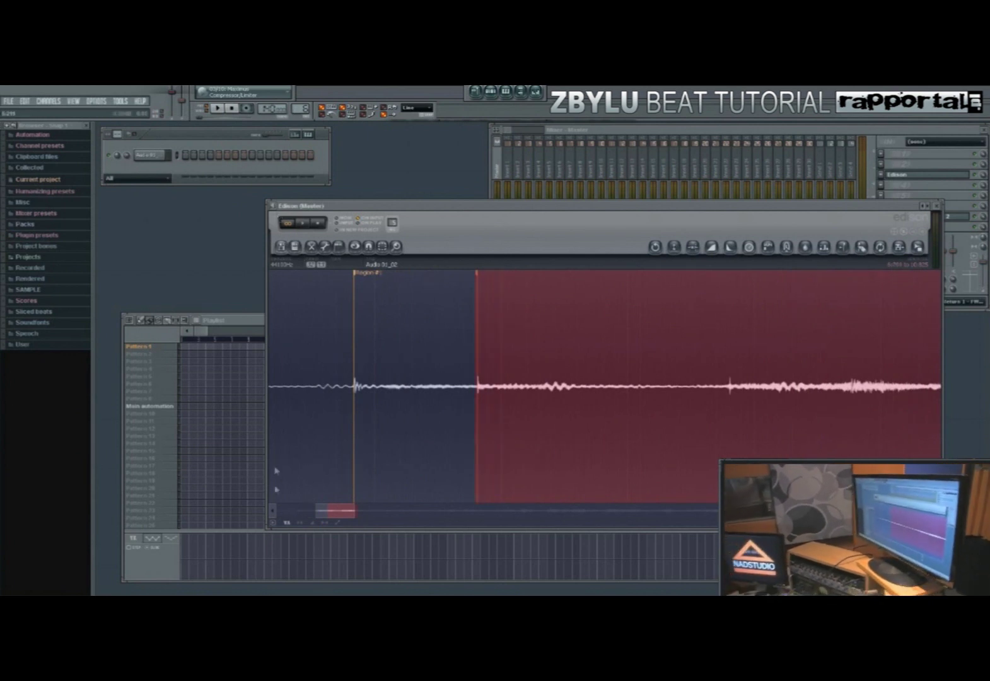
# - Switch Edison's snapping to Snap to regions
pyautogui.click(276, 524)
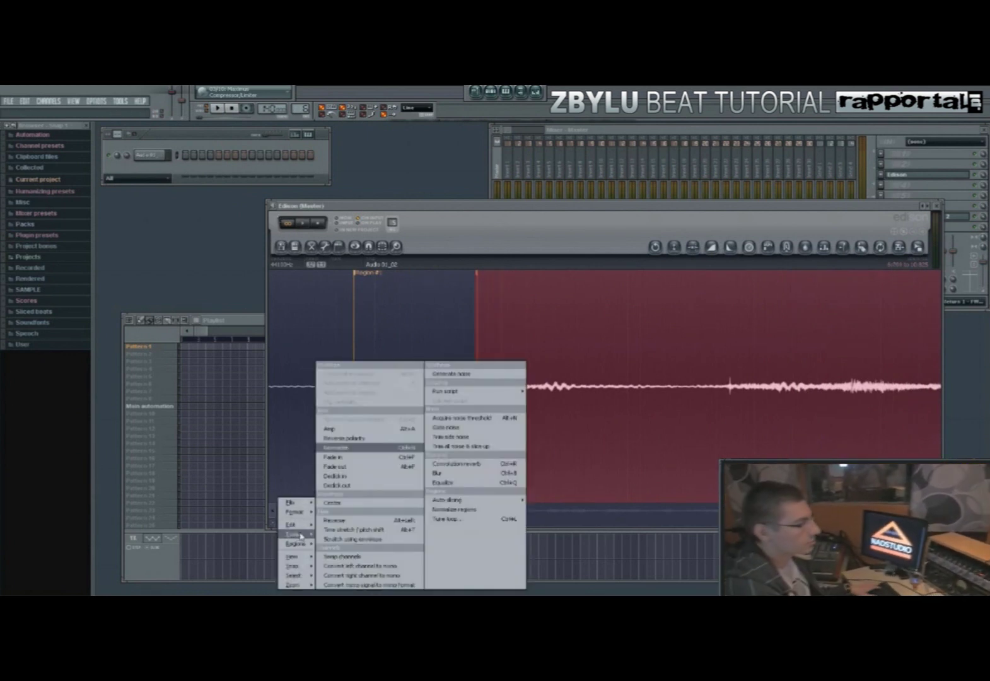
pyautogui.moveTo(309, 544)
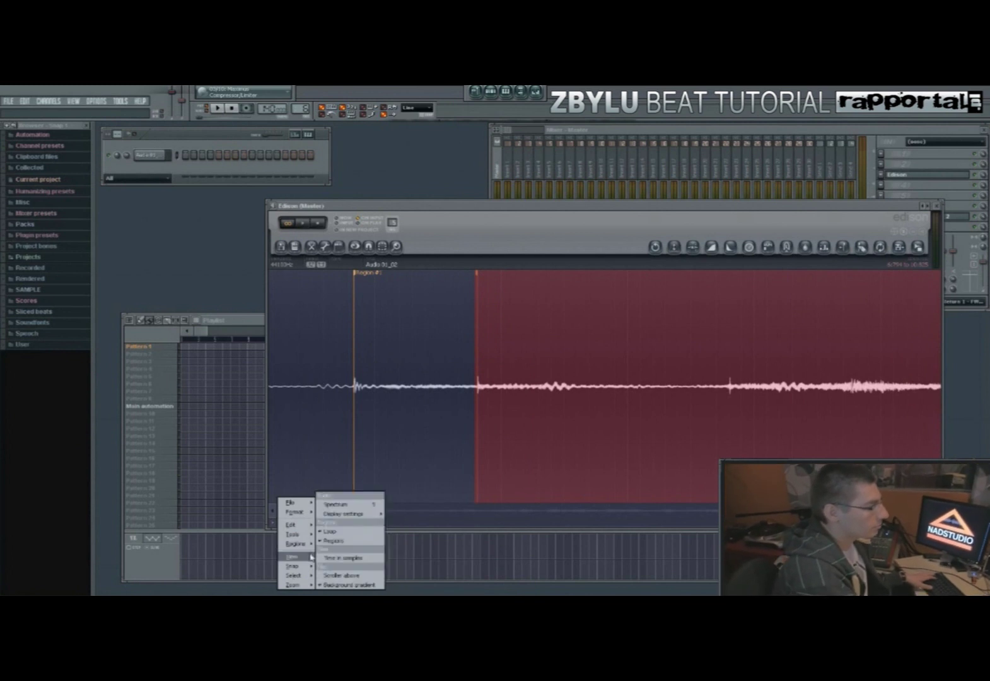
pyautogui.moveTo(311, 566)
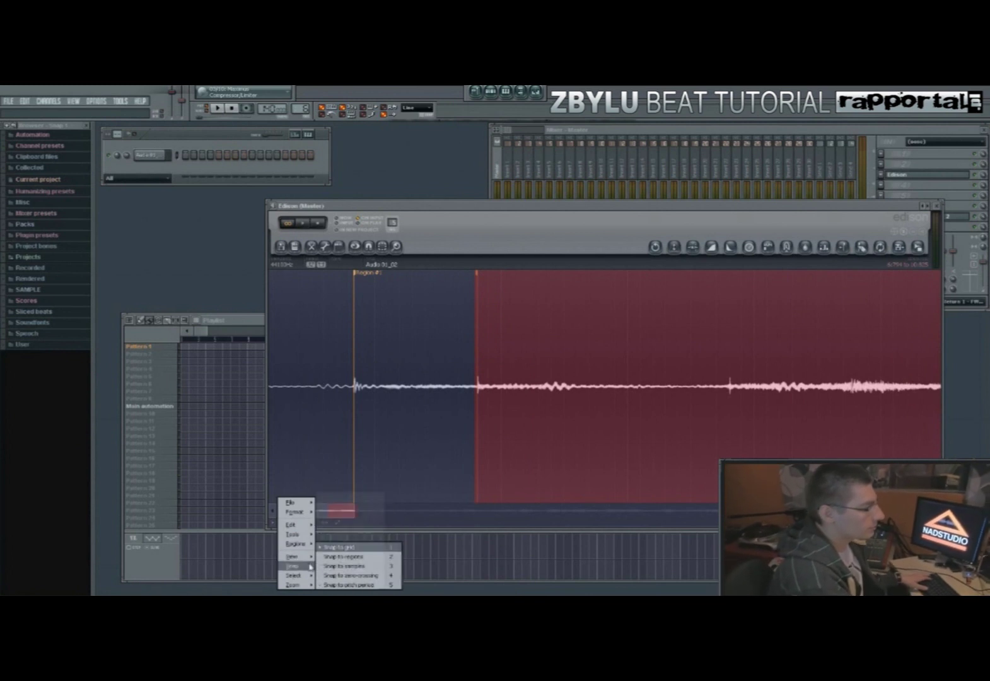
pyautogui.click(344, 556)
# - Audition the passage after Region #1 and adjust the selection's end to just before the next hit
pyautogui.press('space')
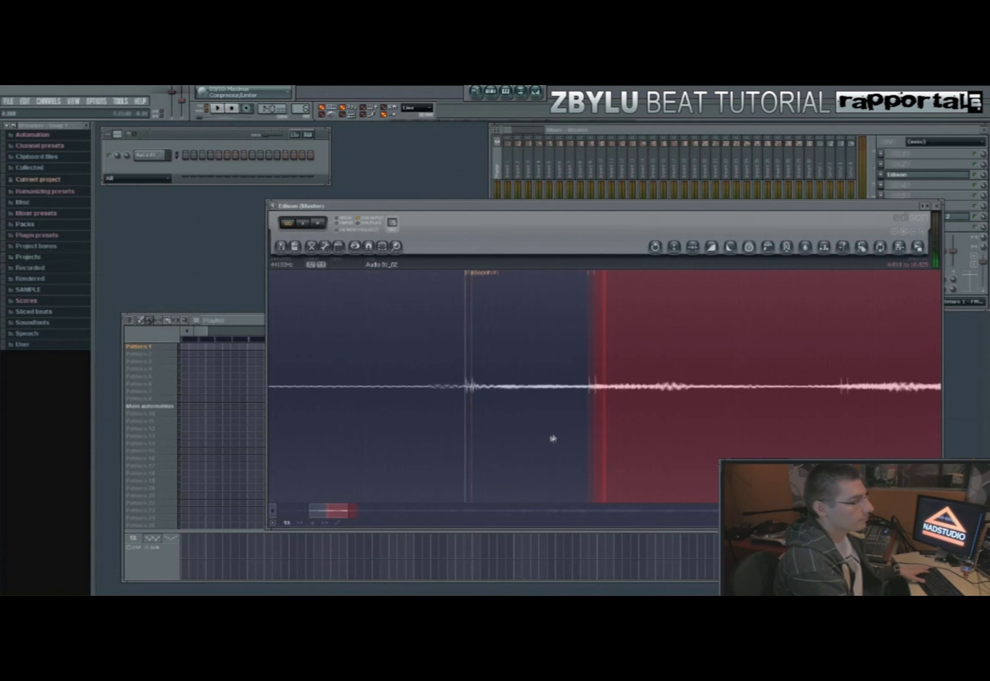
pyautogui.scroll(-1, 583, 420)
pyautogui.scroll(-1, 583, 423)
pyautogui.moveTo(683, 428); pyautogui.dragTo(577, 429)
pyautogui.scroll(2, 558, 418)
pyautogui.press('space')
pyautogui.hscroll(3, 615, 422)
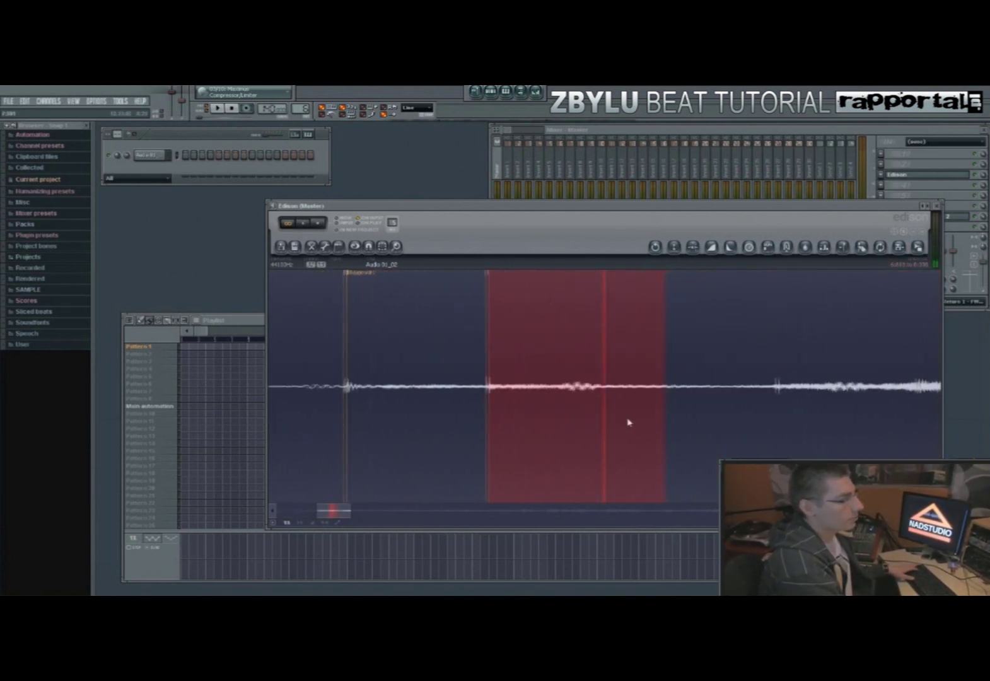
pyautogui.scroll(5, 624, 421)
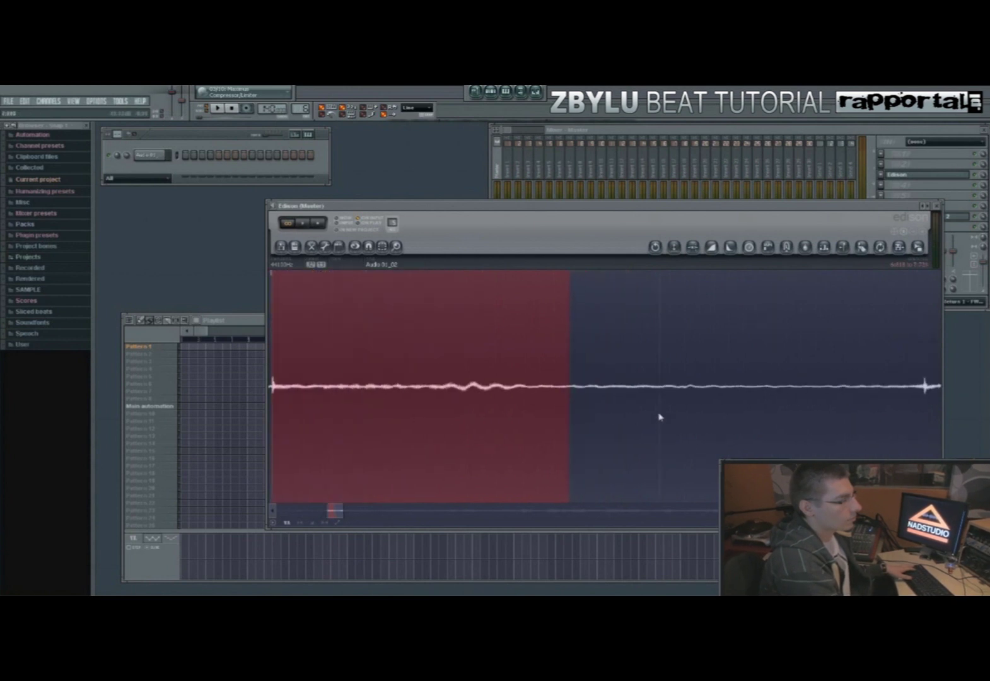
pyautogui.scroll(-4, 643, 416)
pyautogui.moveTo(599, 413); pyautogui.dragTo(777, 413)
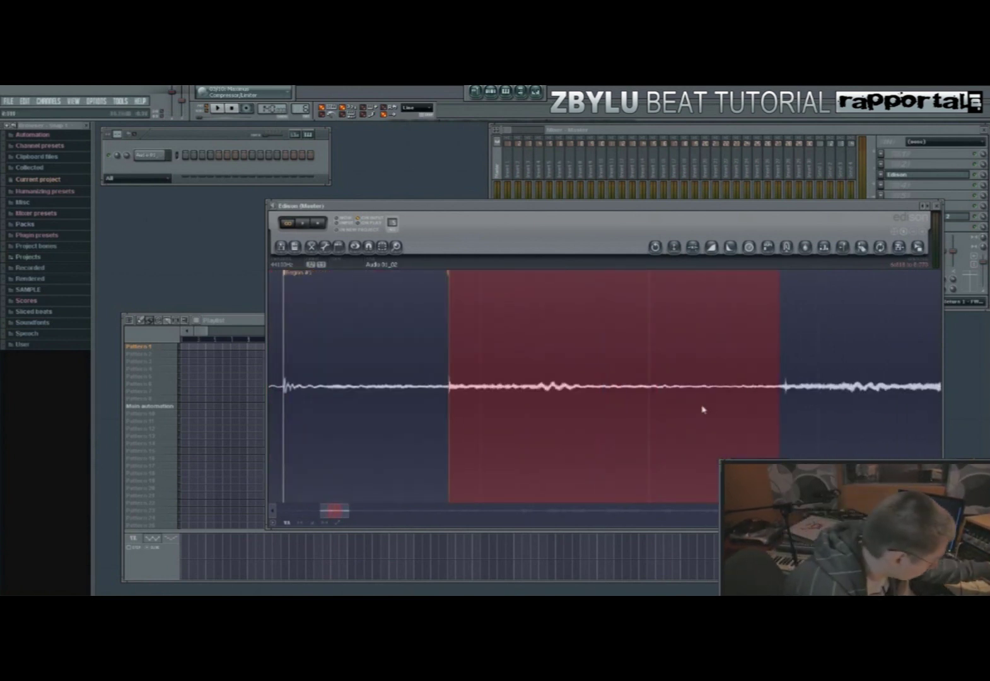
pyautogui.press('space')
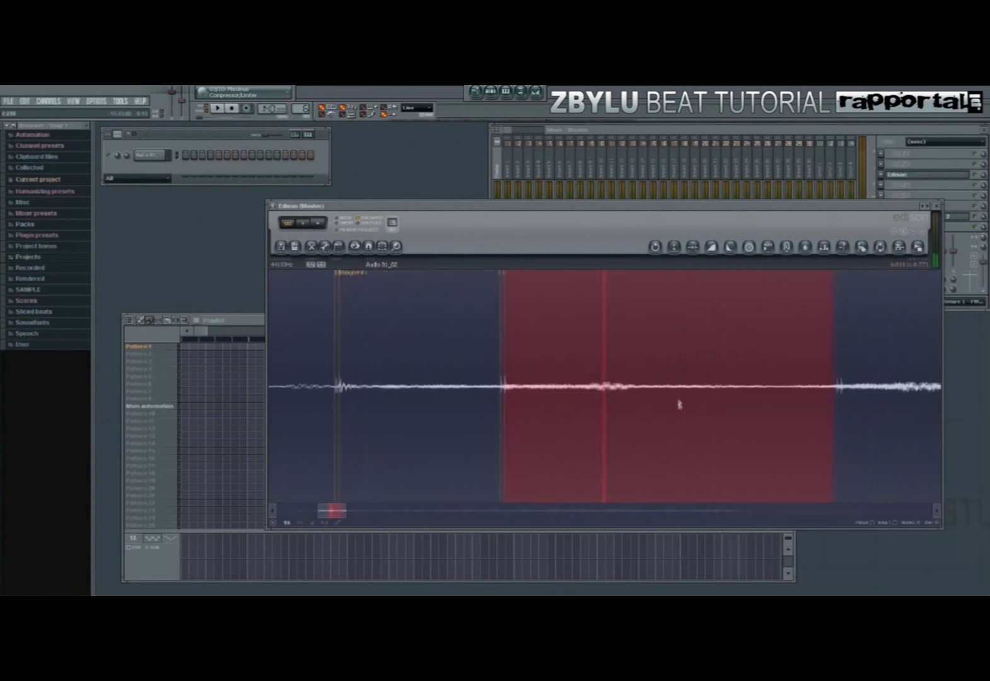
pyautogui.press('space')
# - Try shorter and longer selections after Region #1 while auditioning the passage
pyautogui.moveTo(726, 414); pyautogui.dragTo(452, 429)
pyautogui.scroll(2, 576, 413)
pyautogui.scroll(-2, 560, 413)
pyautogui.press('space')
pyautogui.moveTo(615, 426); pyautogui.dragTo(713, 428)
pyautogui.moveTo(550, 436); pyautogui.dragTo(478, 446)
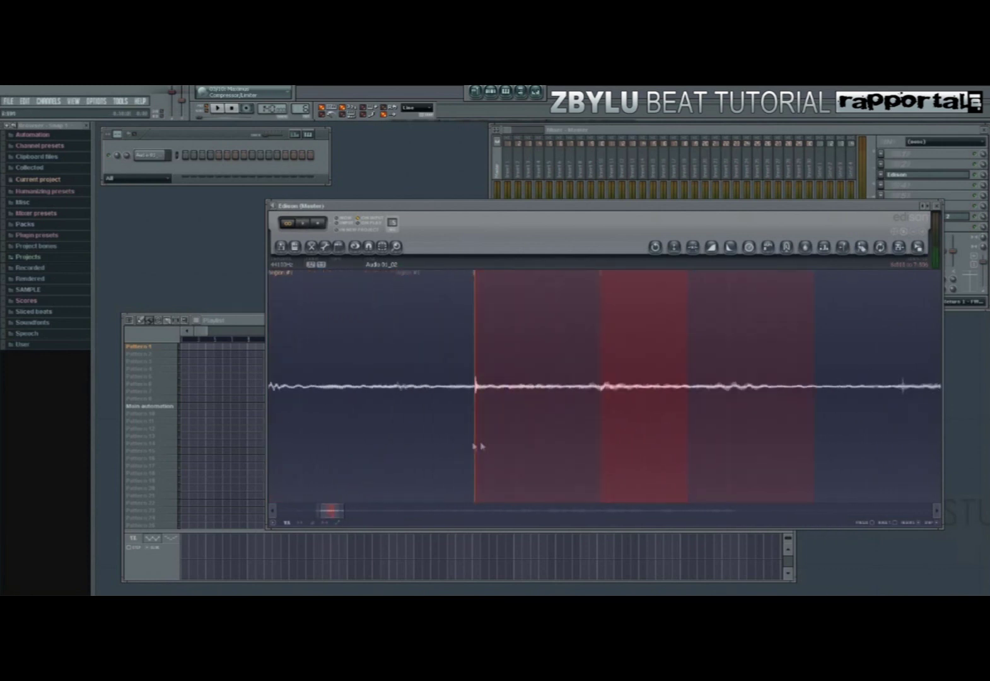
pyautogui.moveTo(604, 438)
pyautogui.mouseDown()
pyautogui.moveTo(707, 434)
pyautogui.moveTo(604, 448)
pyautogui.mouseUp()
pyautogui.scroll(-2, 621, 441)
pyautogui.moveTo(734, 420)
pyautogui.mouseDown()
pyautogui.moveTo(940, 420)
pyautogui.moveTo(923, 423)
pyautogui.mouseUp()
pyautogui.hscroll(1, 769, 428)
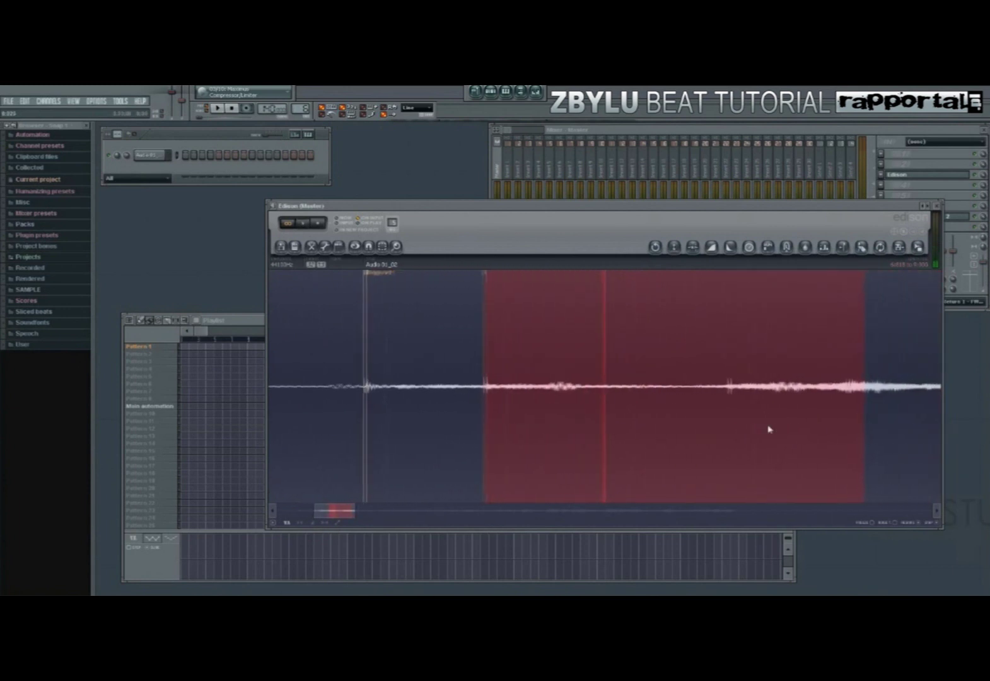
pyautogui.hscroll(-1, 778, 430)
pyautogui.hscroll(1, 777, 429)
pyautogui.hscroll(1, 777, 429)
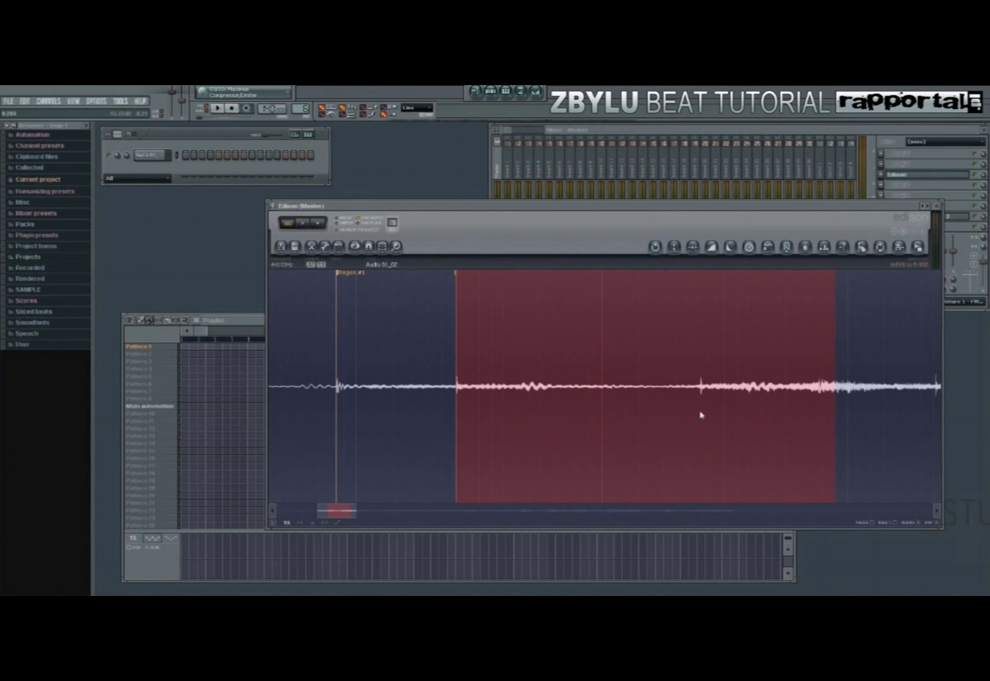
# - Shorten the selection after Region #1 to about 1 s, fine-tune its end at the next note and audition it
pyautogui.hscroll(-3, 700, 413)
pyautogui.hscroll(2, 700, 414)
pyautogui.moveTo(701, 414); pyautogui.dragTo(608, 413)
pyautogui.scroll(2, 592, 406)
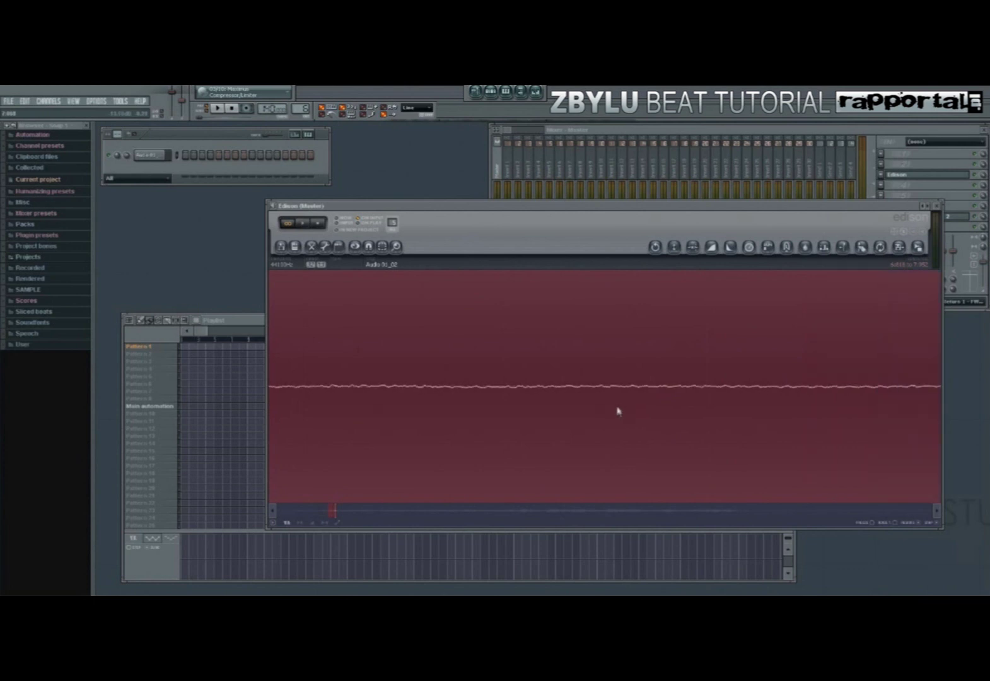
pyautogui.click(609, 400)
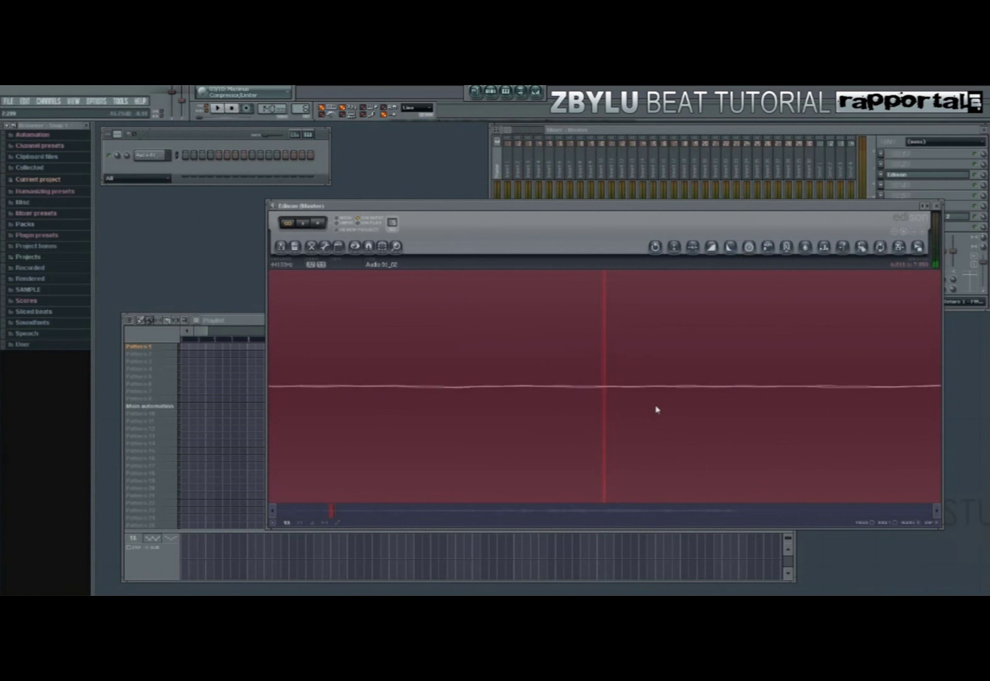
pyautogui.press('space')
pyautogui.scroll(-2, 762, 408)
pyautogui.scroll(-2, 796, 406)
pyautogui.scroll(5, 912, 405)
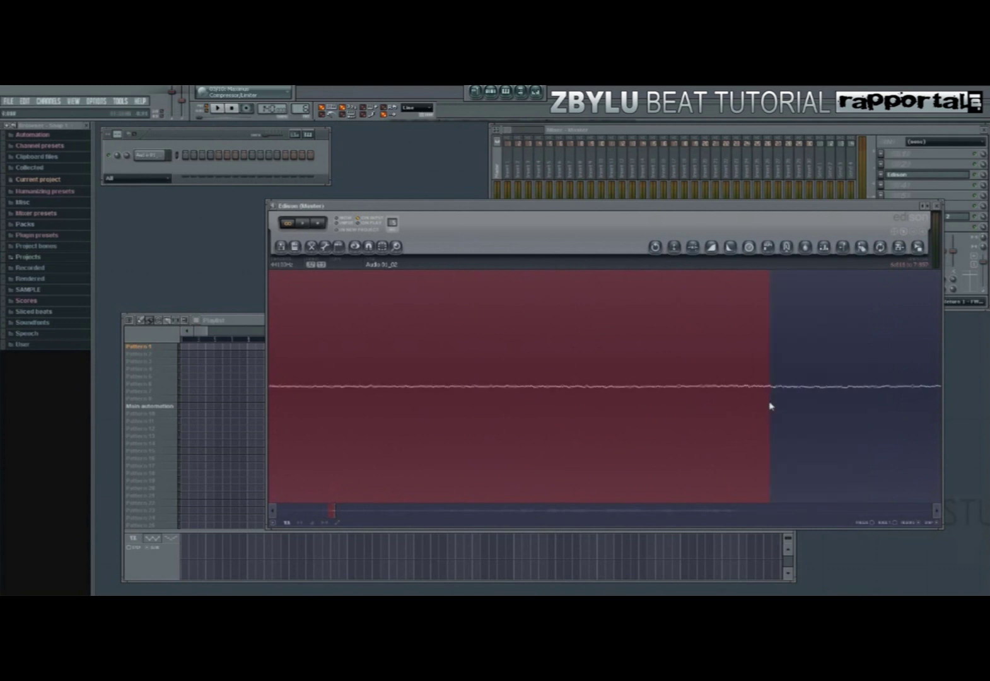
pyautogui.press('space')
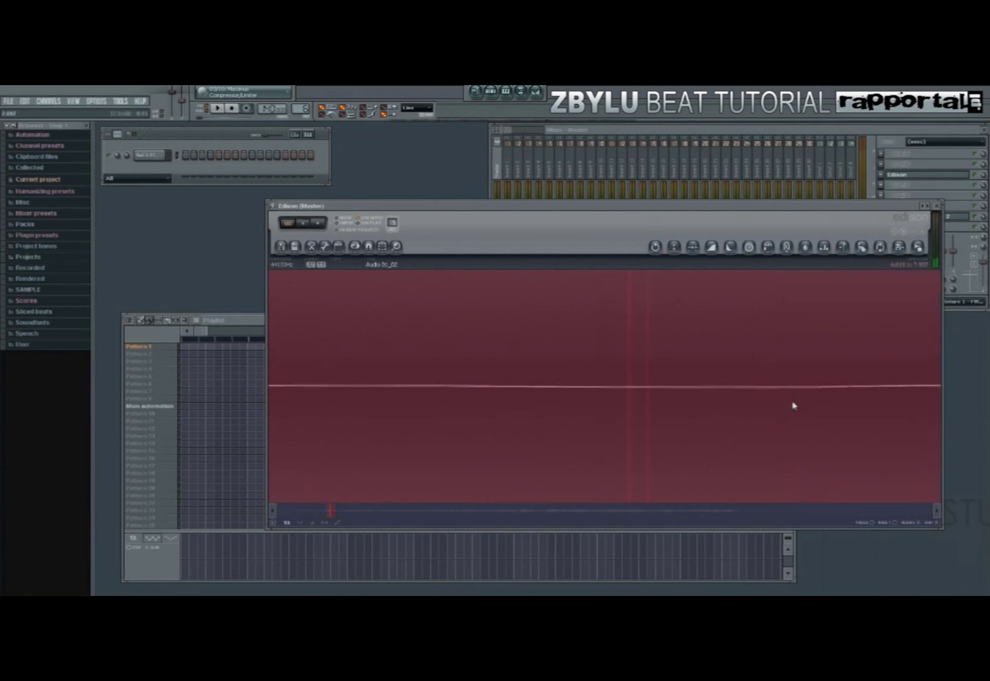
# - Mark the selection as Region #2 and send it to the step sequencer as a new channel
pyautogui.scroll(-5, 791, 404)
pyautogui.click(849, 250)
pyautogui.moveTo(917, 246); pyautogui.dragTo(153, 172)
# - Select about 1 s of audio from the end of Region #2 to just before the next note for Region #3
pyautogui.moveTo(897, 404); pyautogui.dragTo(609, 421)
pyautogui.press('space')
pyautogui.moveTo(751, 438); pyautogui.dragTo(572, 423)
pyautogui.scroll(1, 584, 419)
pyautogui.scroll(2, 585, 416)
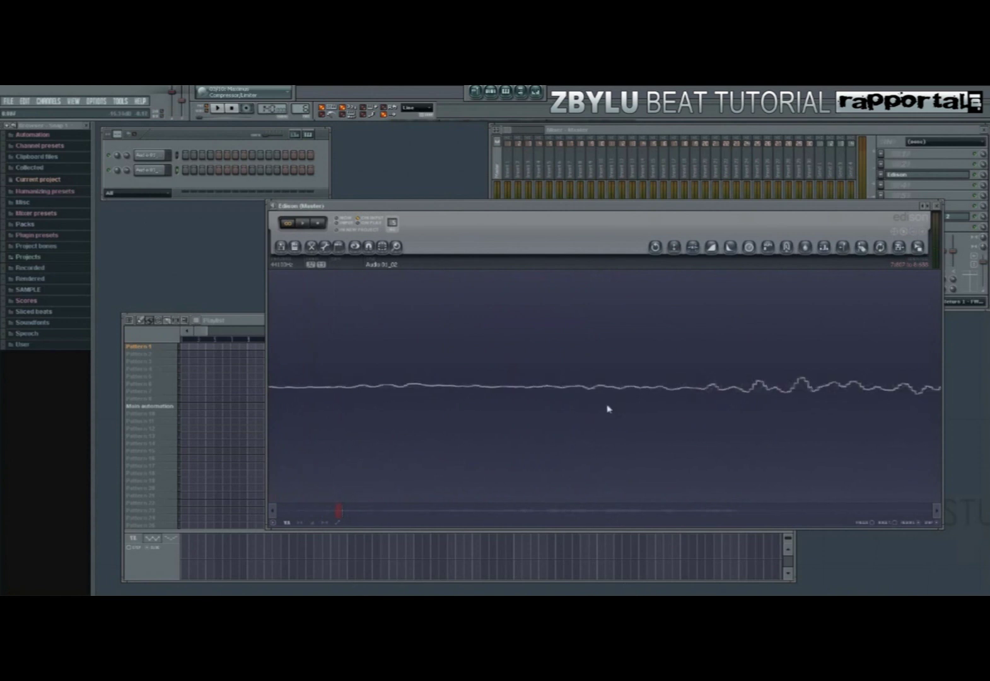
pyautogui.moveTo(598, 433); pyautogui.dragTo(605, 433)
# - Audition the Region #3 slice and send it to the step sequencer as a new channel
pyautogui.press('space')
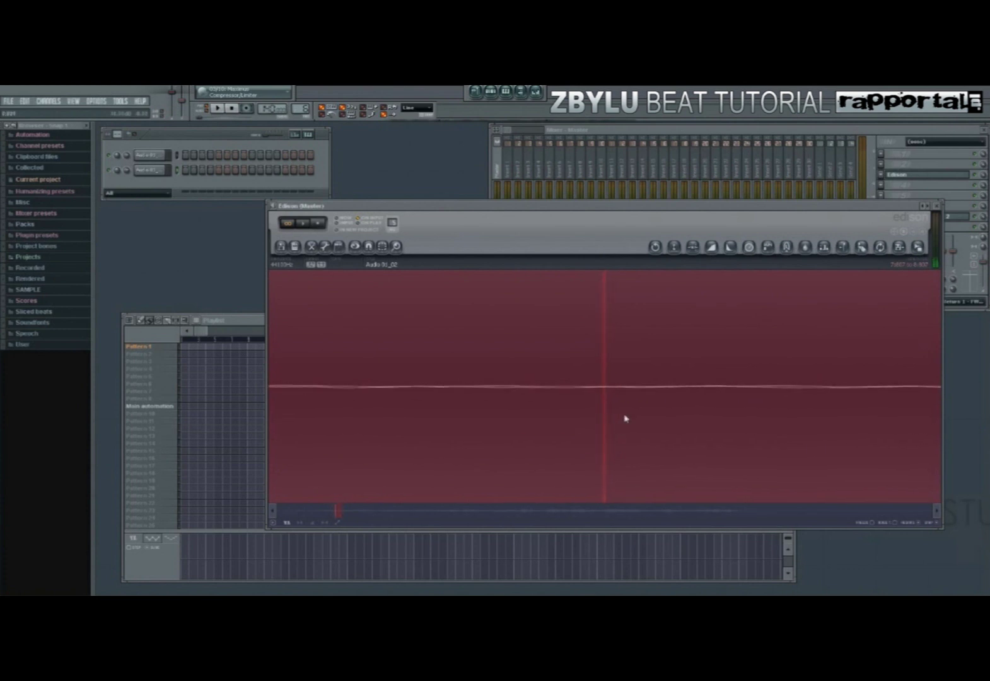
pyautogui.scroll(-2, 628, 419)
pyautogui.scroll(2, 629, 418)
pyautogui.scroll(-4, 630, 420)
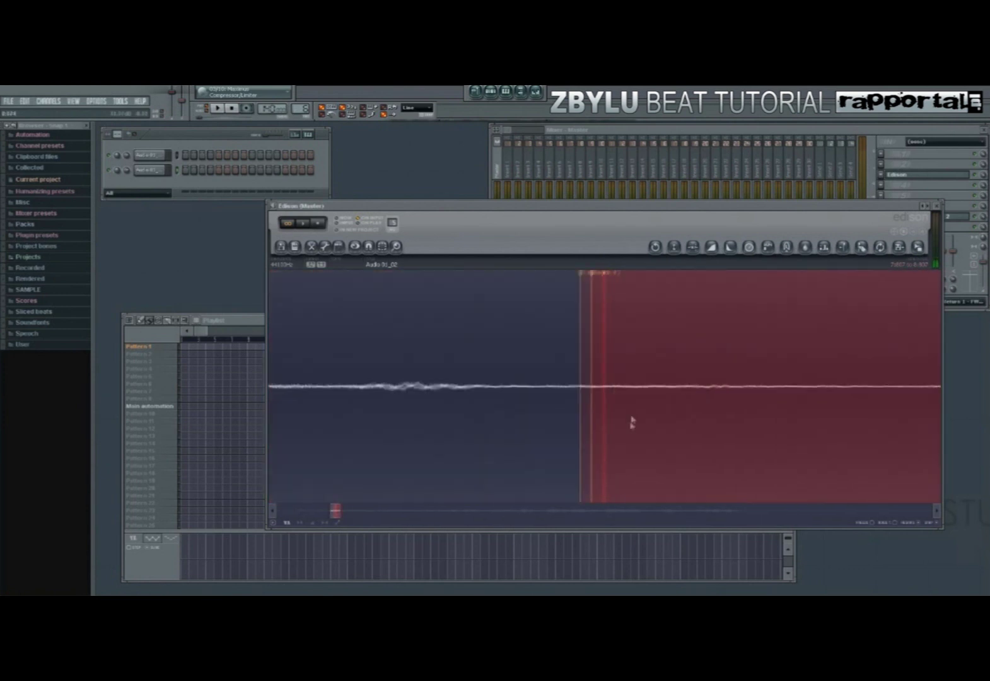
pyautogui.moveTo(918, 247); pyautogui.dragTo(157, 186)
# - Select about 1 s from the end of Region #3 to just before the next note and mark it as Region #4
pyautogui.moveTo(641, 362); pyautogui.dragTo(869, 435)
pyautogui.press('space')
pyautogui.moveTo(667, 438)
pyautogui.mouseDown()
pyautogui.moveTo(677, 442)
pyautogui.moveTo(597, 430)
pyautogui.mouseUp()
pyautogui.scroll(3, 599, 424)
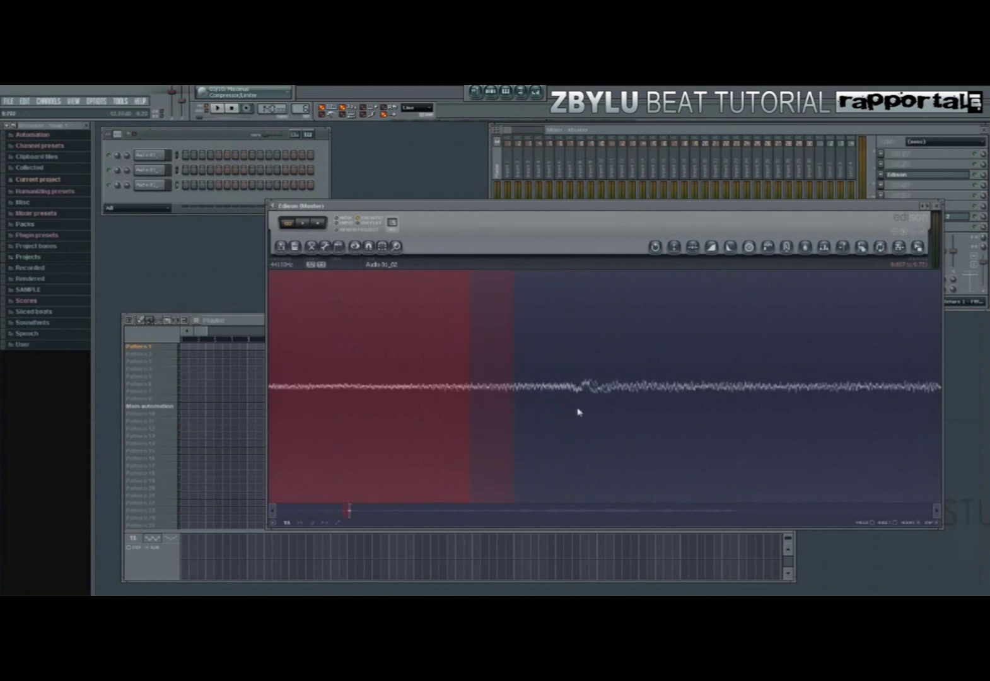
pyautogui.moveTo(271, 466); pyautogui.dragTo(562, 441)
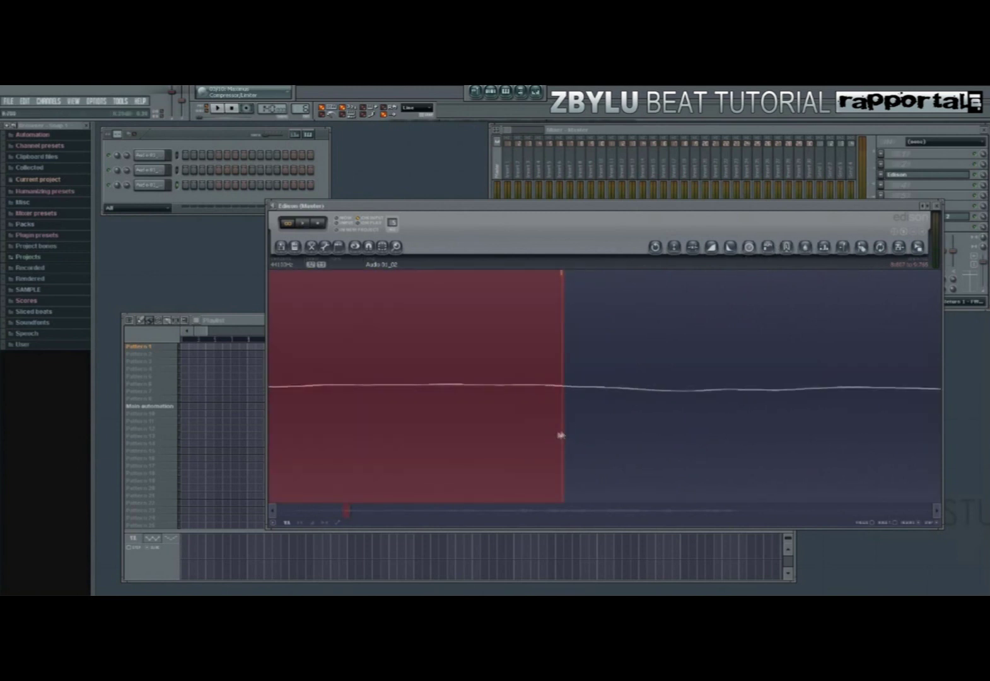
# - Audition Region #4 and send it to the step sequencer as a new channel
pyautogui.press('space')
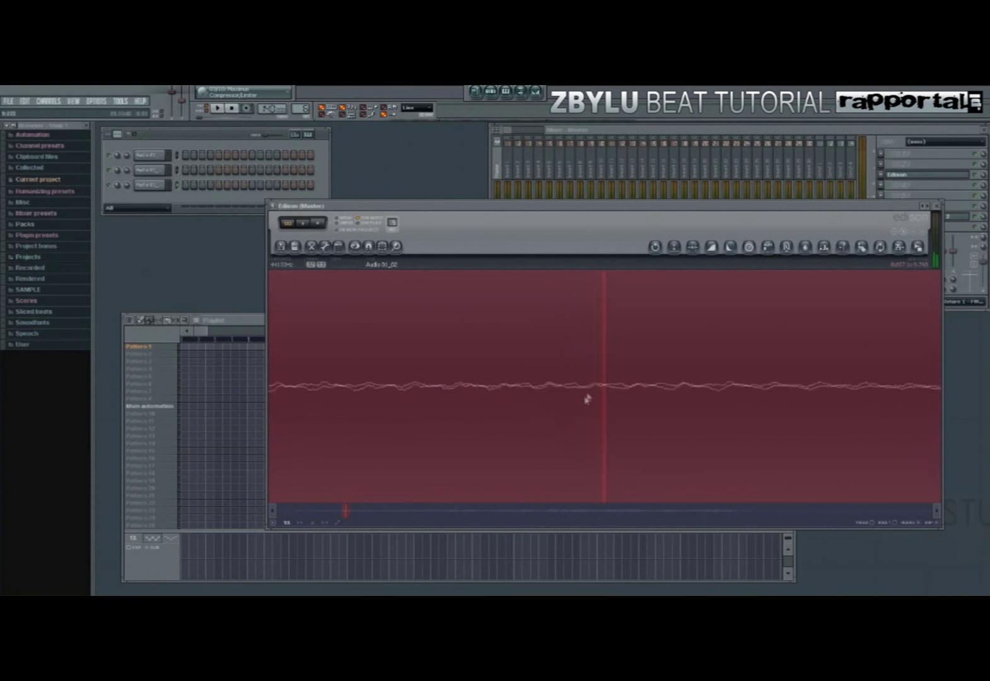
pyautogui.scroll(-4, 713, 378)
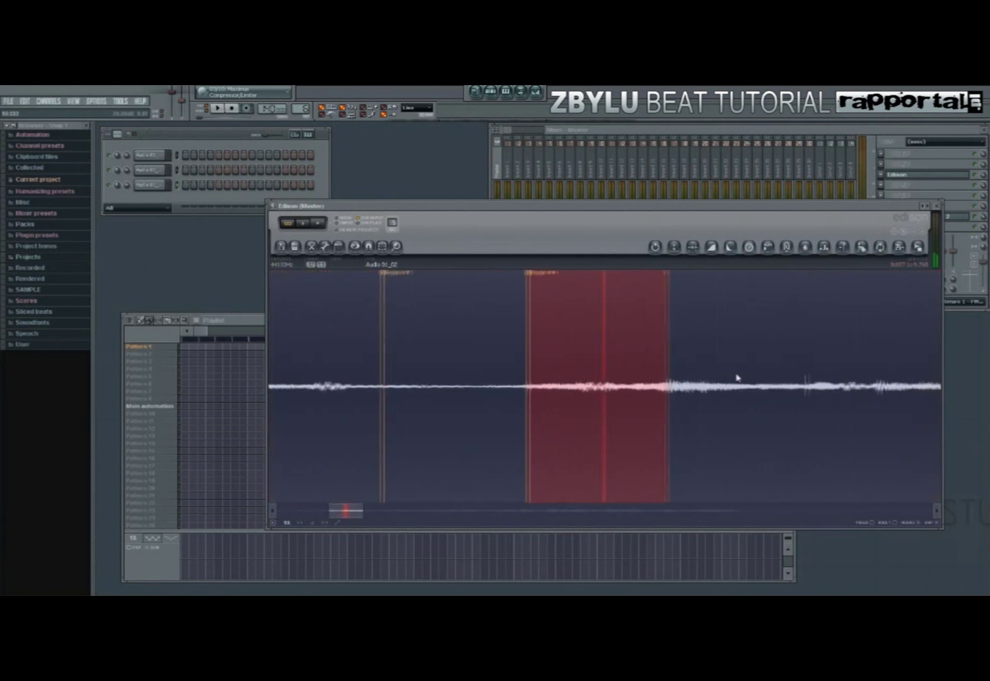
pyautogui.moveTo(917, 246); pyautogui.dragTo(150, 199)
# - Audition the passage after Region #4, trim the selection to about 1 s before the next note and mark it as Region #5
pyautogui.moveTo(616, 328); pyautogui.dragTo(954, 394)
pyautogui.click(621, 423)
pyautogui.press('space')
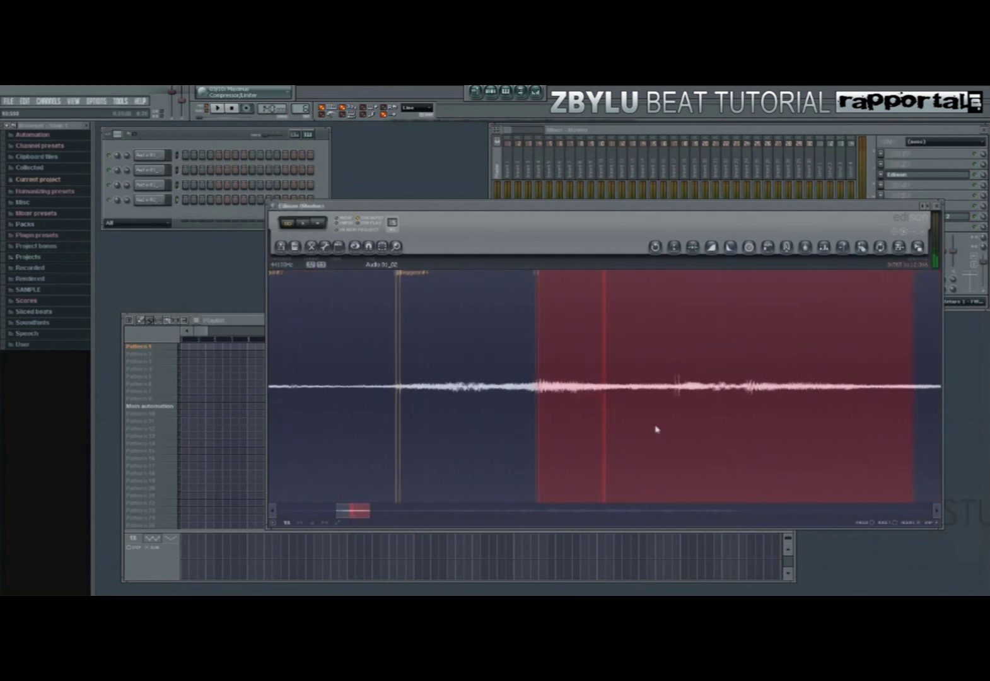
pyautogui.press('space')
pyautogui.press('space')
pyautogui.moveTo(829, 435); pyautogui.dragTo(581, 435)
pyautogui.press('space')
pyautogui.scroll(4, 599, 411)
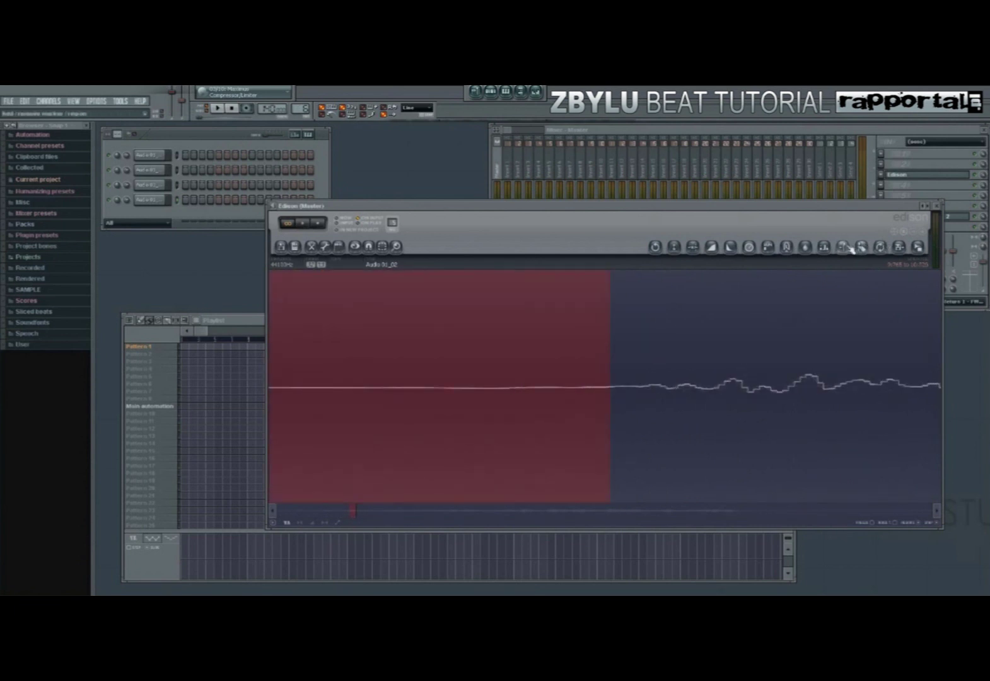
# - Audition Region #5 and send it to the step sequencer as a new channel
pyautogui.press('space')
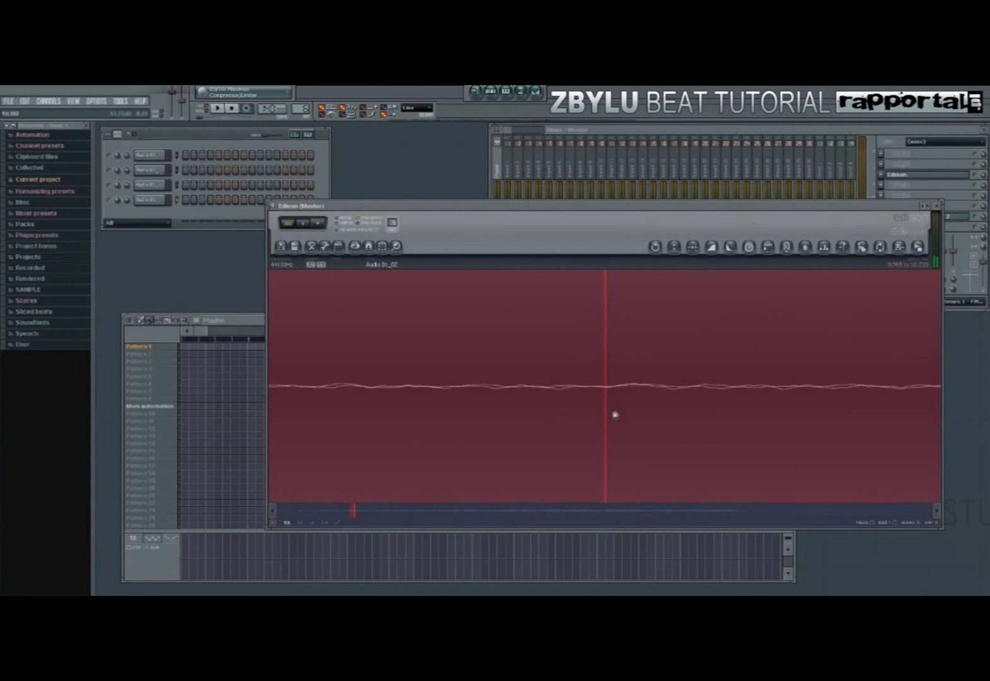
pyautogui.scroll(-5, 667, 379)
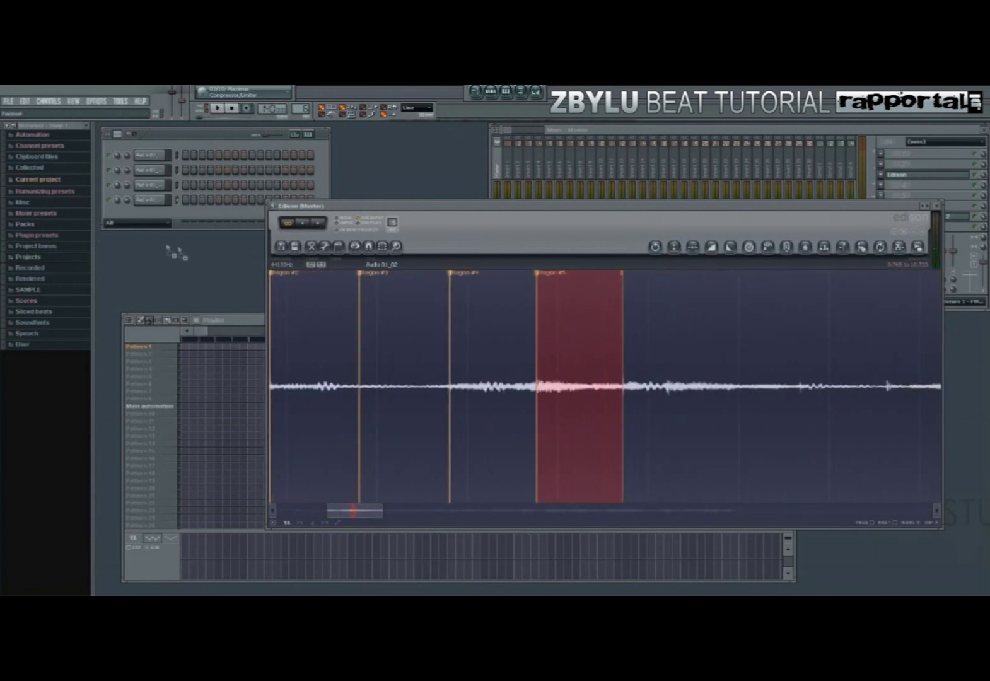
pyautogui.moveTo(149, 215); pyautogui.dragTo(149, 216)
# - Audition the passage after Region #5, trim the selection to about 1 s before the next note and mark it as Region #6
pyautogui.moveTo(622, 466); pyautogui.dragTo(938, 442)
pyautogui.press('space')
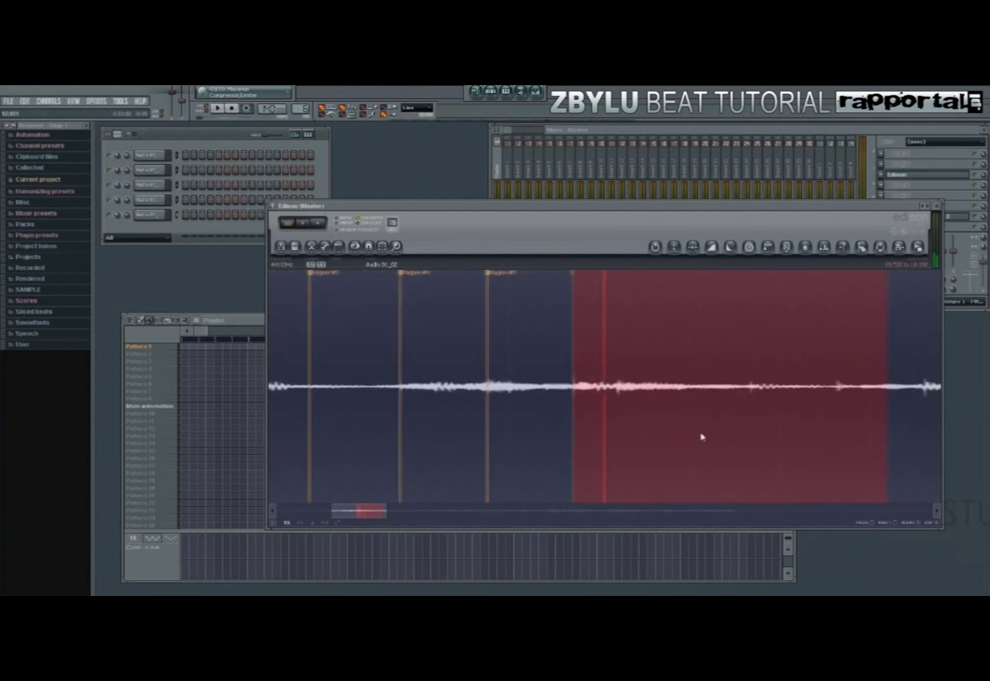
pyautogui.press('space')
pyautogui.moveTo(829, 434); pyautogui.dragTo(593, 417)
pyautogui.scroll(3, 601, 416)
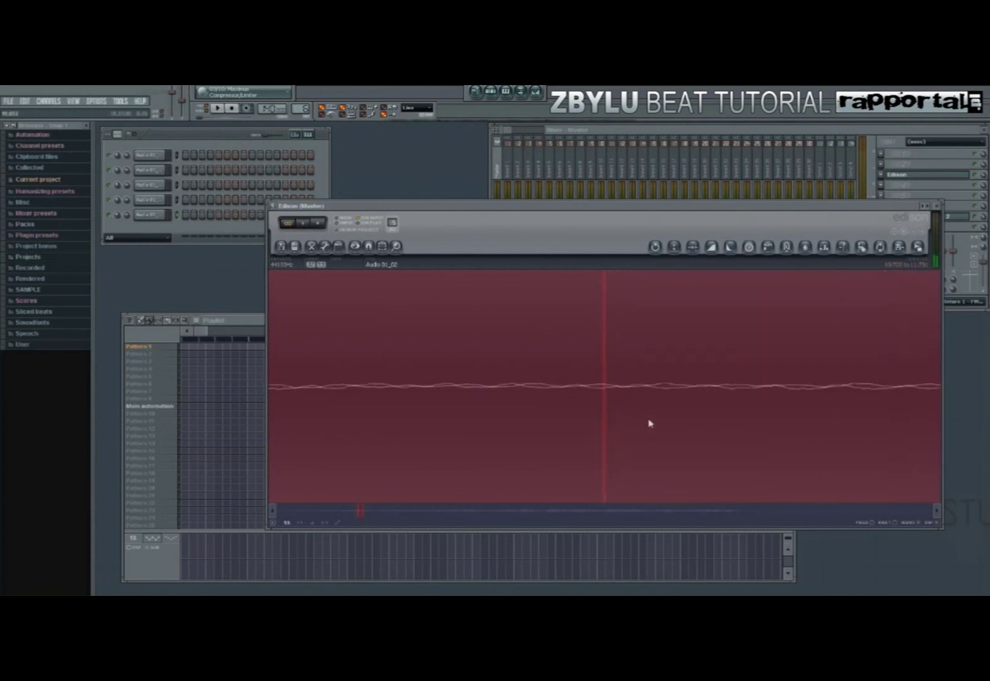
# - Audition Region #6 and send it to the step sequencer as a new channel
pyautogui.scroll(-4, 653, 424)
pyautogui.press('space')
pyautogui.moveTo(918, 249); pyautogui.dragTo(150, 232)
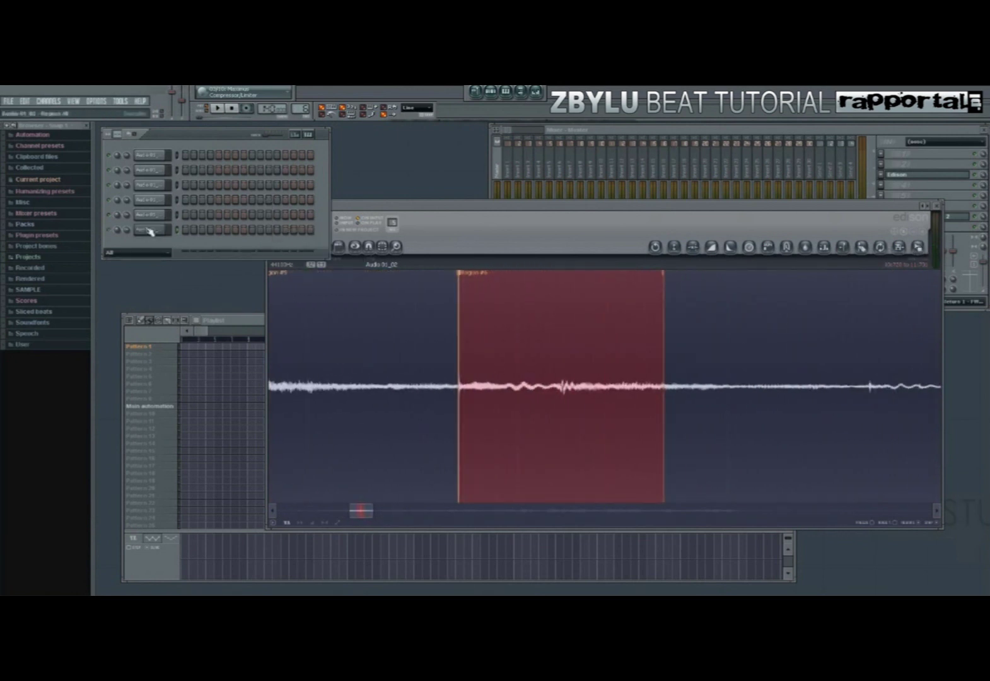
# - Audition the passage after Region #6 and trim the selection to about 1 s, ending just before the next hit
pyautogui.moveTo(663, 406); pyautogui.dragTo(941, 417)
pyautogui.click(664, 429)
pyautogui.press('space')
pyautogui.scroll(-2, 678, 419)
pyautogui.press('space')
pyautogui.moveTo(622, 426); pyautogui.dragTo(577, 424)
pyautogui.scroll(4, 588, 410)
pyautogui.click(590, 396)
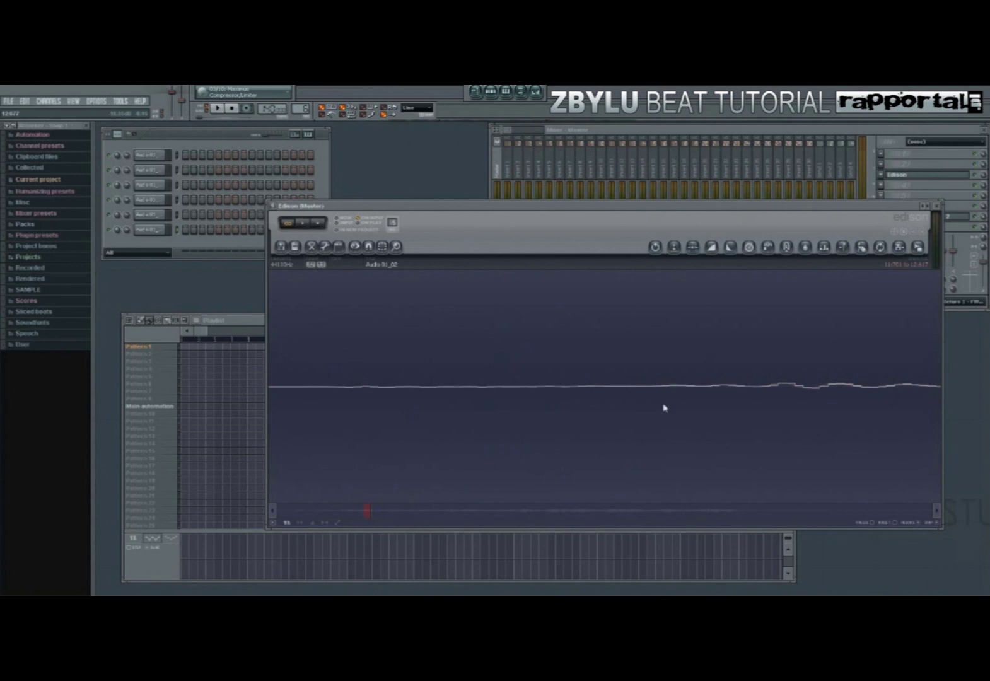
# - Mark the selection as Region #7 and send it to the step sequencer as a new channel
pyautogui.click(845, 249)
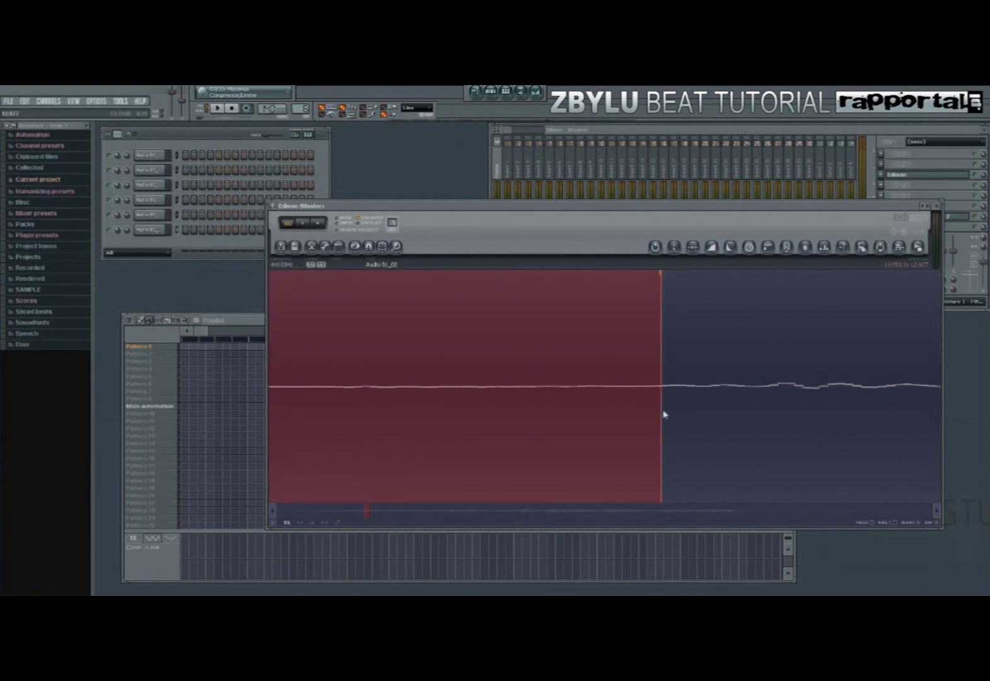
pyautogui.moveTo(668, 394); pyautogui.dragTo(660, 421)
pyautogui.scroll(-8, 674, 394)
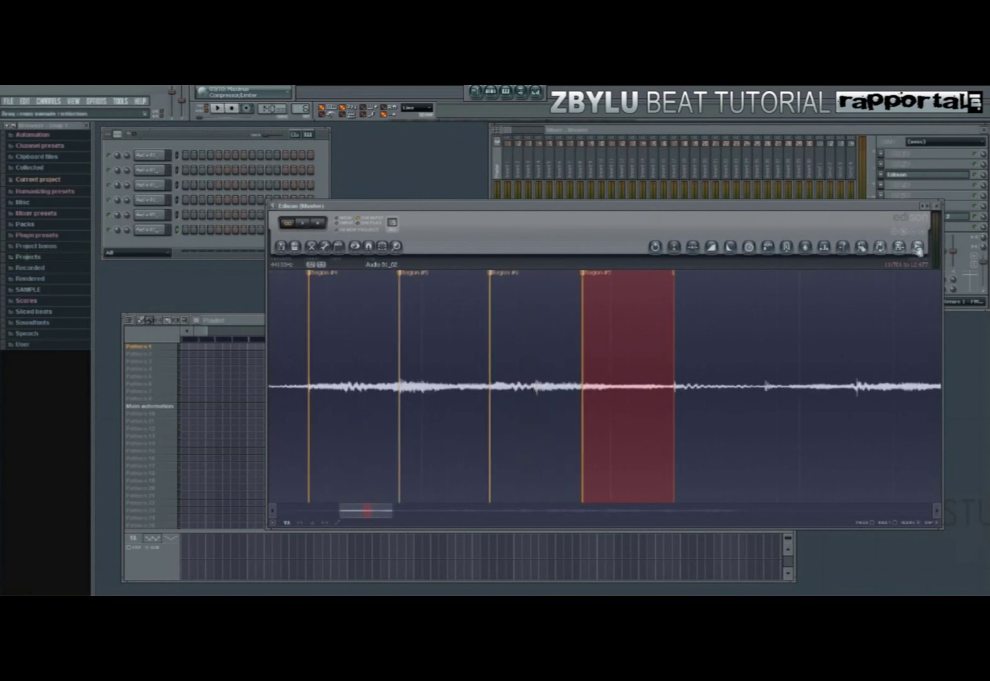
pyautogui.moveTo(153, 246); pyautogui.dragTo(153, 246)
# - Select about 1 s of audio from the end of Region #7 to just before the next hit
pyautogui.moveTo(674, 429); pyautogui.dragTo(931, 445)
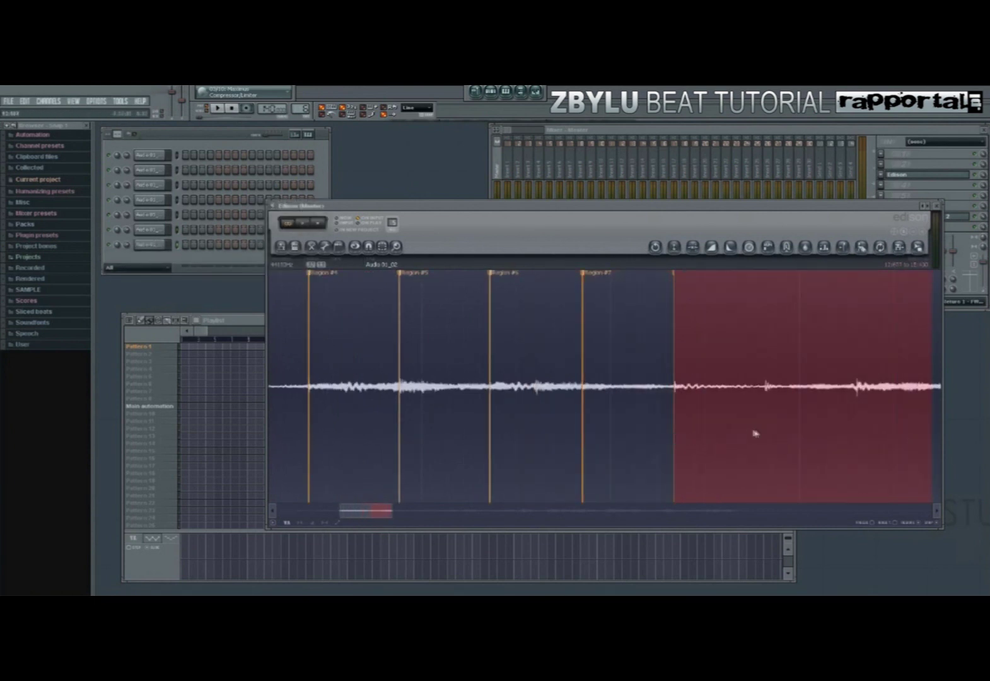
pyautogui.scroll(-2, 760, 416)
pyautogui.scroll(4, 773, 420)
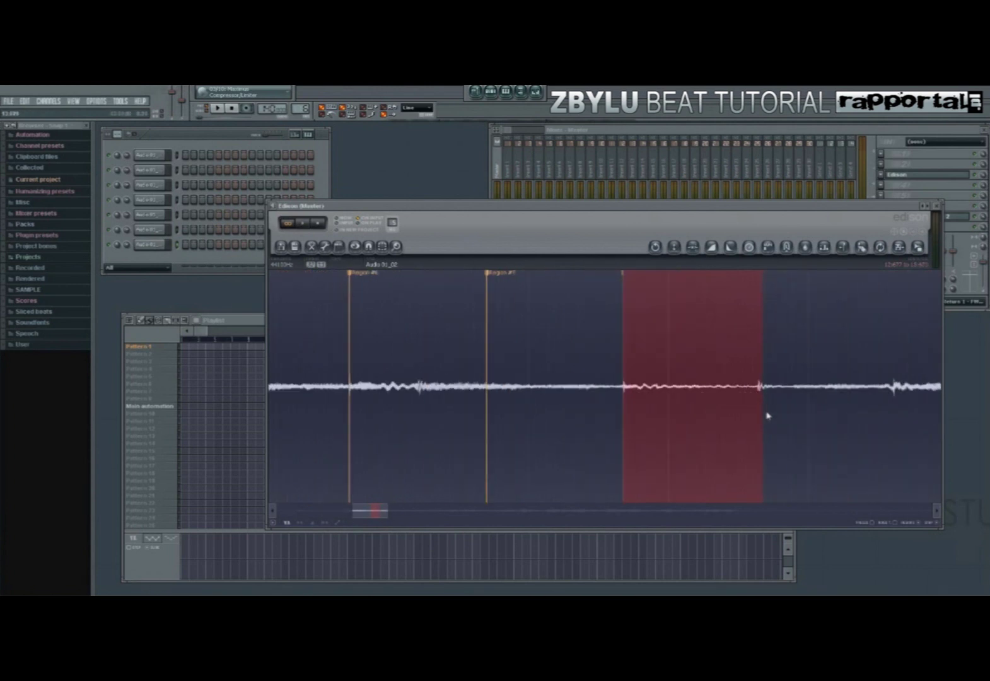
pyautogui.scroll(3, 750, 403)
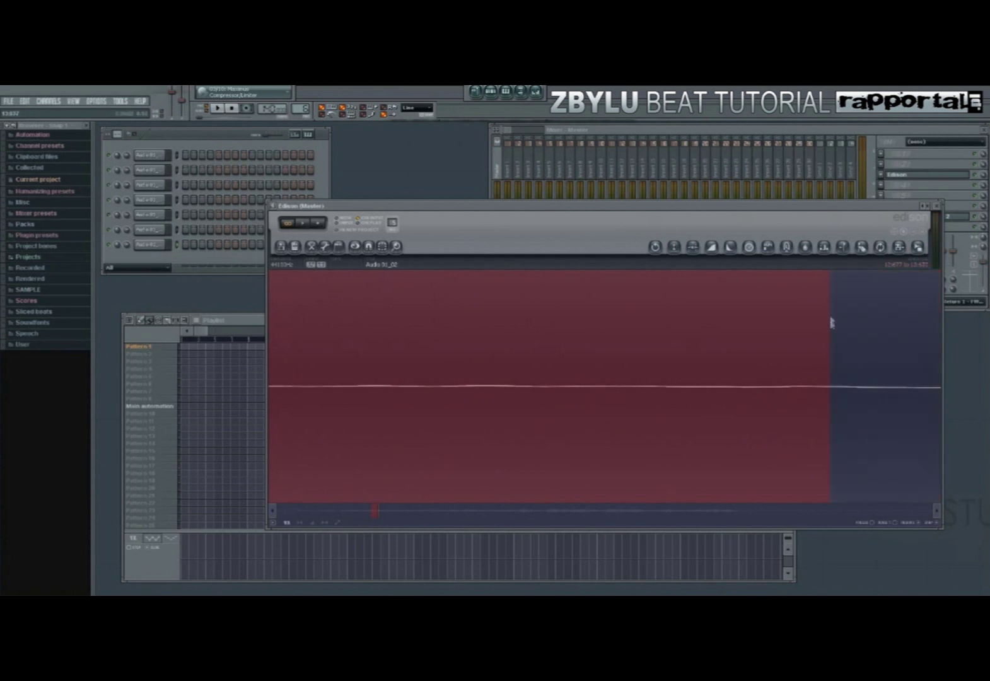
# - Audition the selection, mark it as Region #8 and send it to the step sequencer as a new channel
pyautogui.press('space')
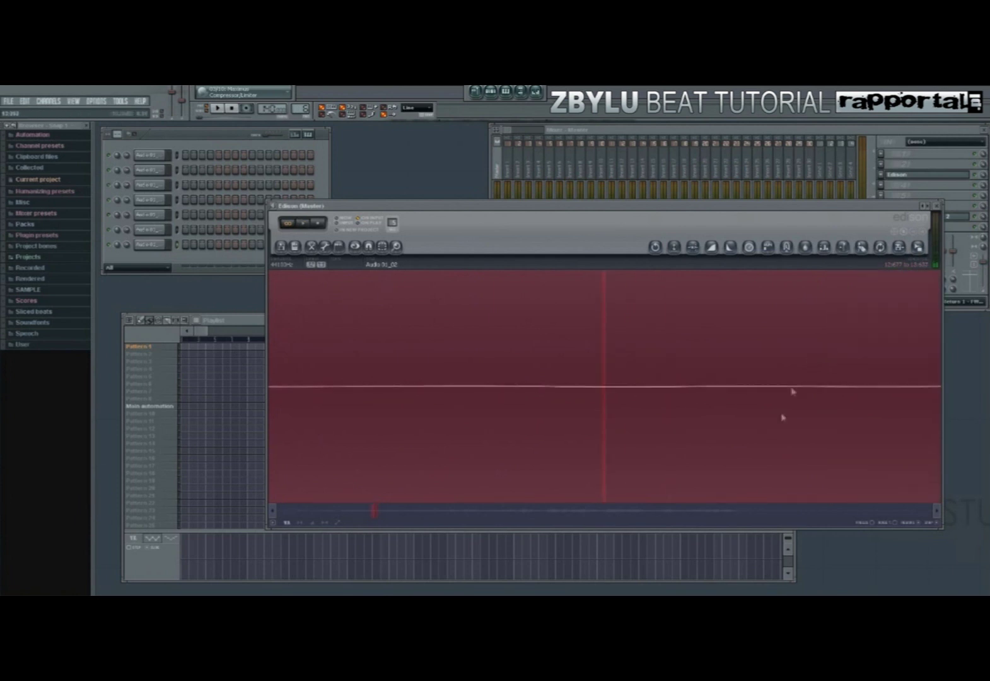
pyautogui.scroll(-3, 788, 385)
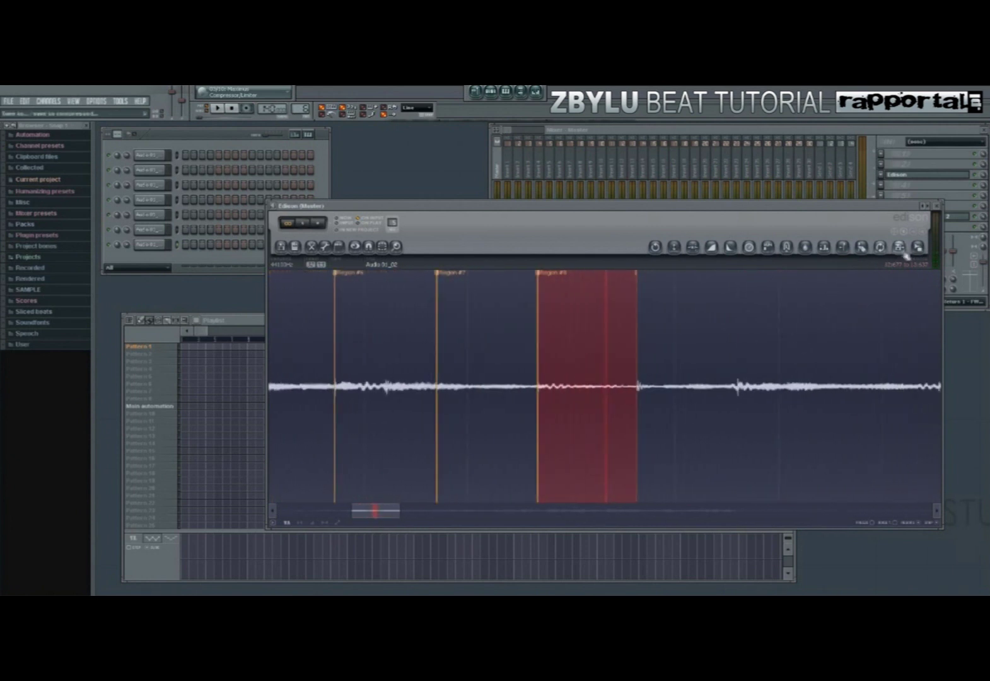
pyautogui.moveTo(145, 264); pyautogui.dragTo(145, 265)
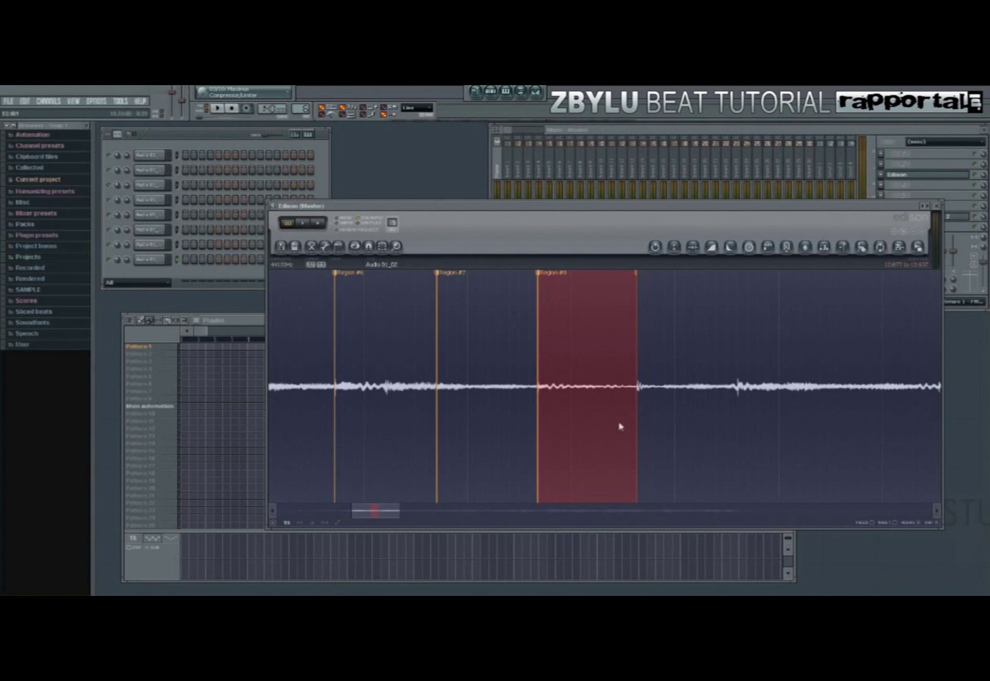
# - Select a long passage starting at the end of Region #8 and audition it
pyautogui.scroll(-2, 618, 360)
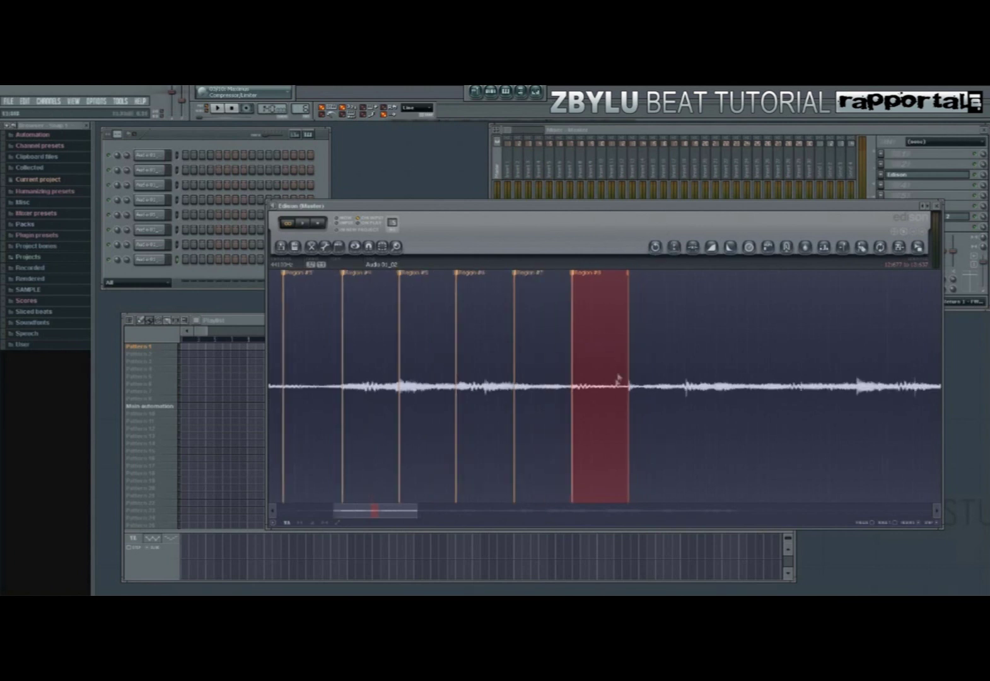
pyautogui.scroll(-1, 623, 398)
pyautogui.moveTo(621, 407); pyautogui.dragTo(919, 410)
pyautogui.press('space')
pyautogui.click(574, 415)
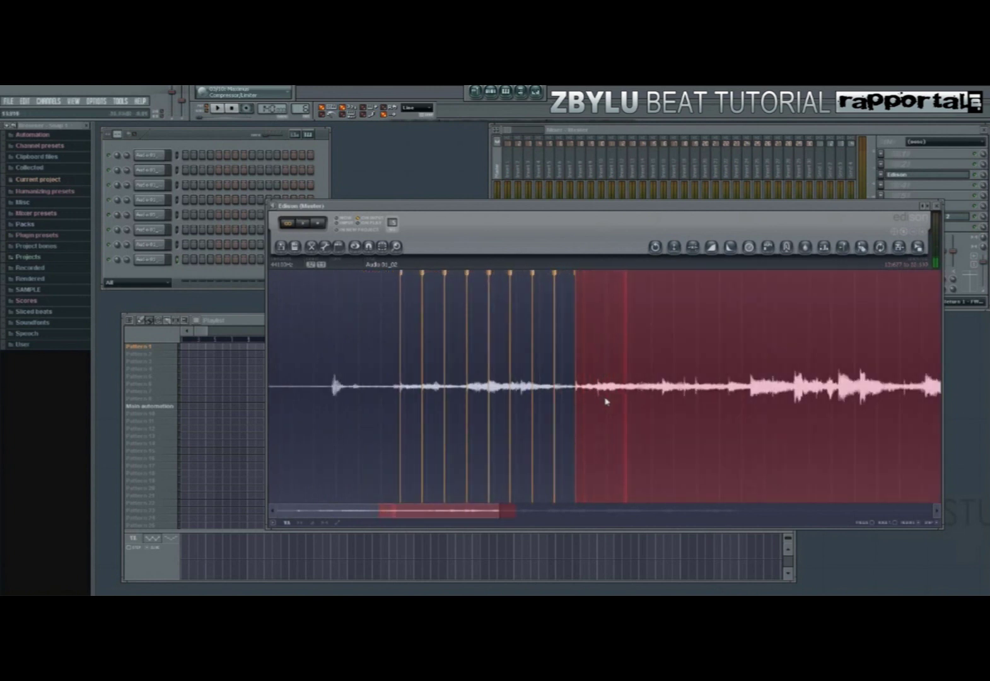
pyautogui.scroll(-1, 609, 405)
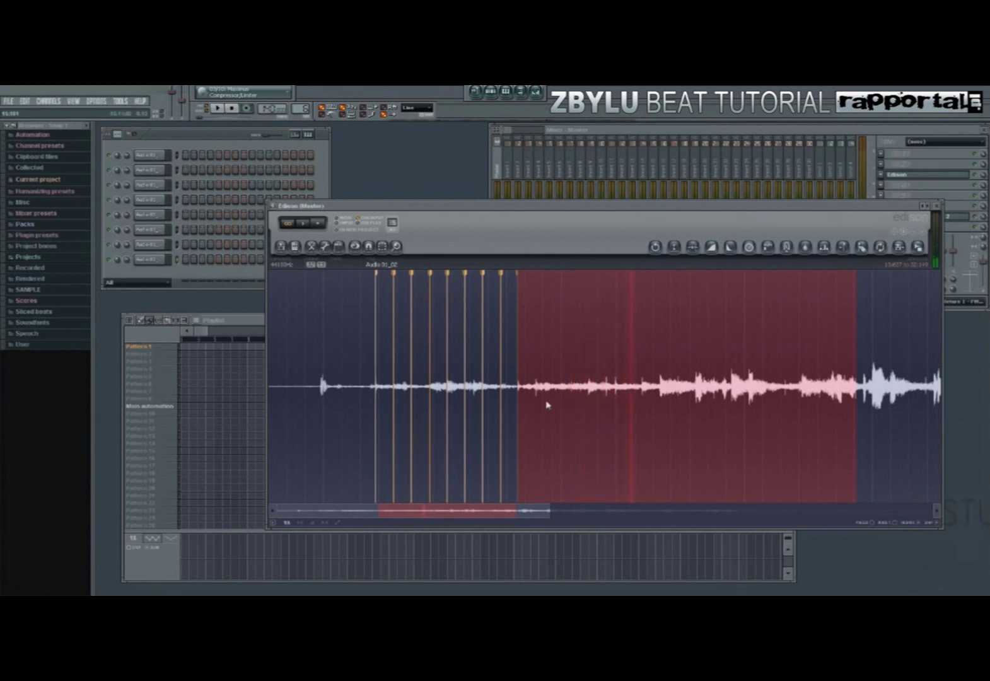
# - Audition the recording from the start of the marked regions and the louder passage well after Region #8
pyautogui.moveTo(519, 417); pyautogui.dragTo(381, 428)
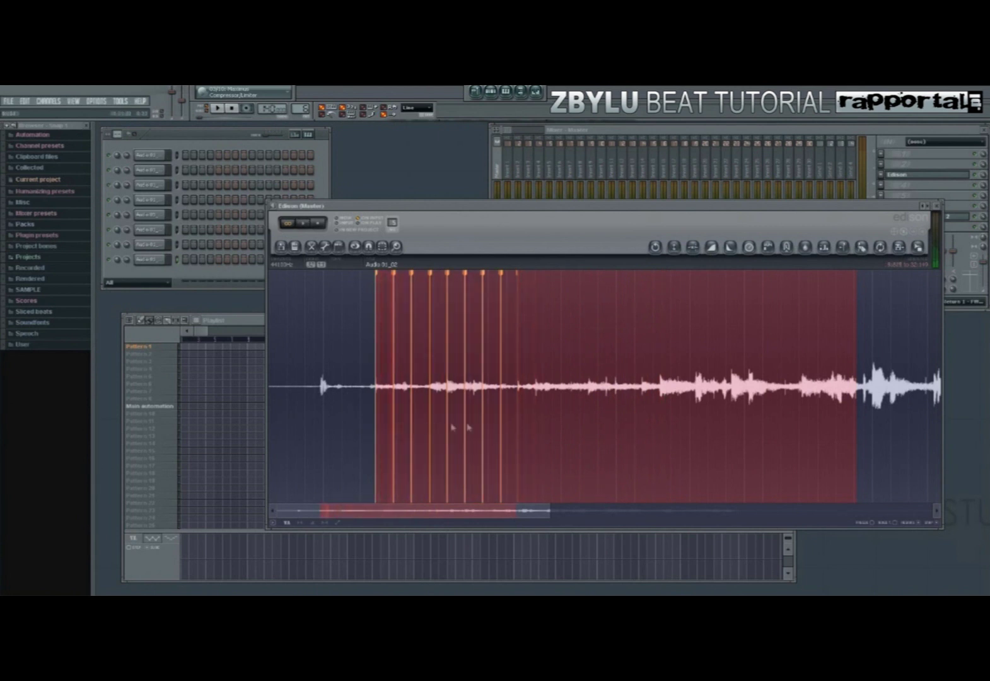
pyautogui.moveTo(637, 428); pyautogui.dragTo(987, 428)
pyautogui.moveTo(675, 429)
pyautogui.mouseDown()
pyautogui.moveTo(627, 435)
pyautogui.moveTo(661, 428)
pyautogui.mouseUp()
pyautogui.scroll(-1, 679, 429)
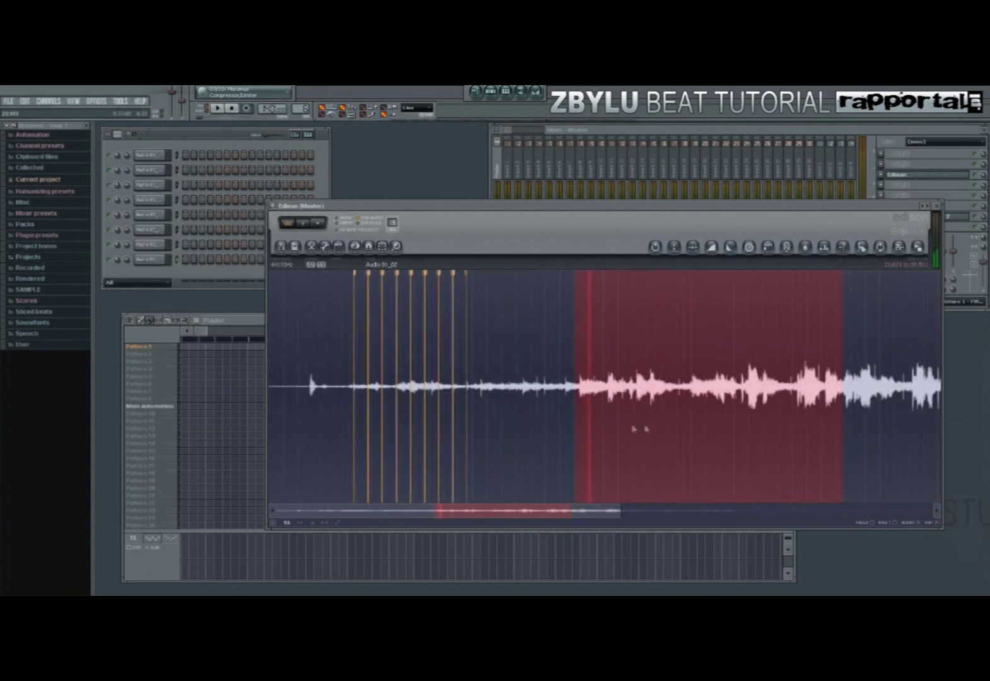
# - Audition the recording's loud later passage, and the stretch from the start of the marked regions to the recording's end
pyautogui.scroll(-1, 600, 424)
pyautogui.keyDown('shift'); pyautogui.click(579, 416); pyautogui.keyUp('shift')
pyautogui.keyDown('shift'); pyautogui.click(628, 421); pyautogui.keyUp('shift')
pyautogui.scroll(-1, 644, 423)
pyautogui.moveTo(631, 424); pyautogui.dragTo(988, 428)
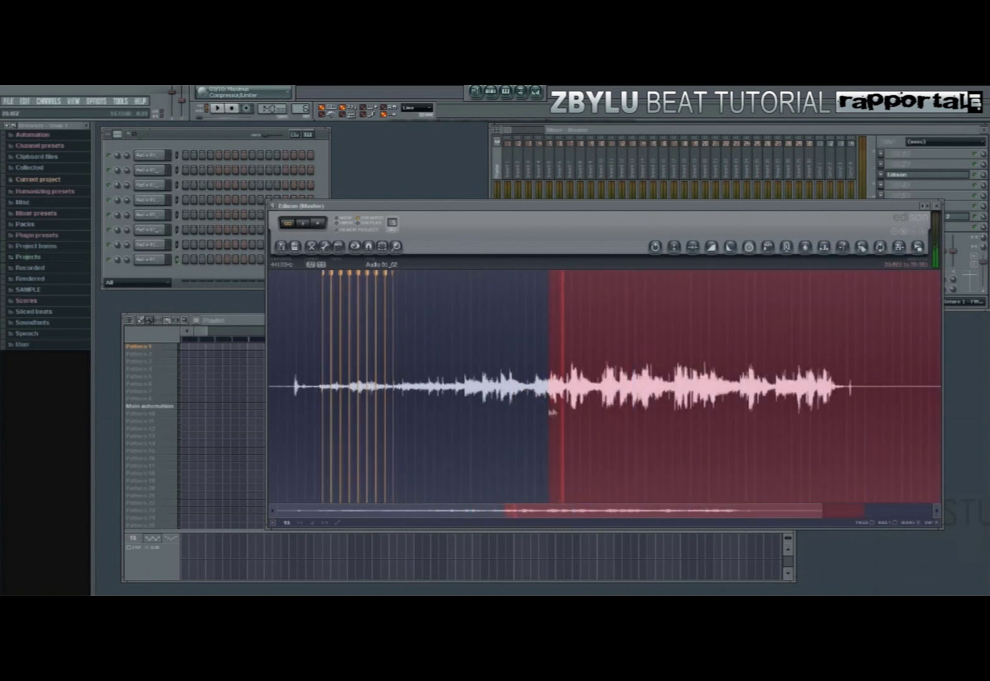
pyautogui.moveTo(553, 416); pyautogui.dragTo(324, 433)
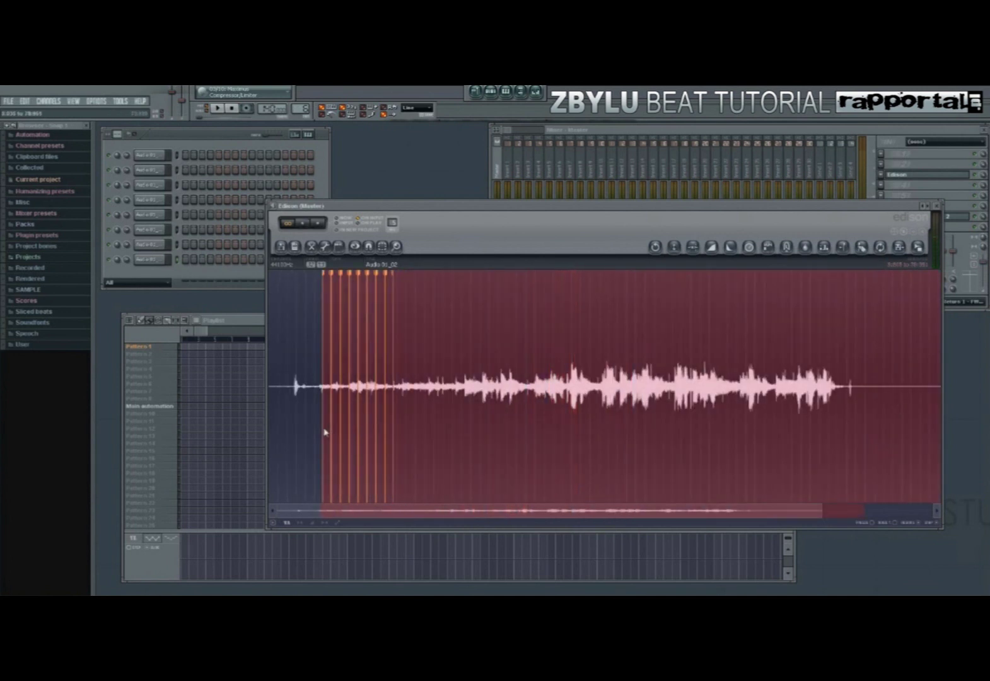
pyautogui.scroll(2, 498, 417)
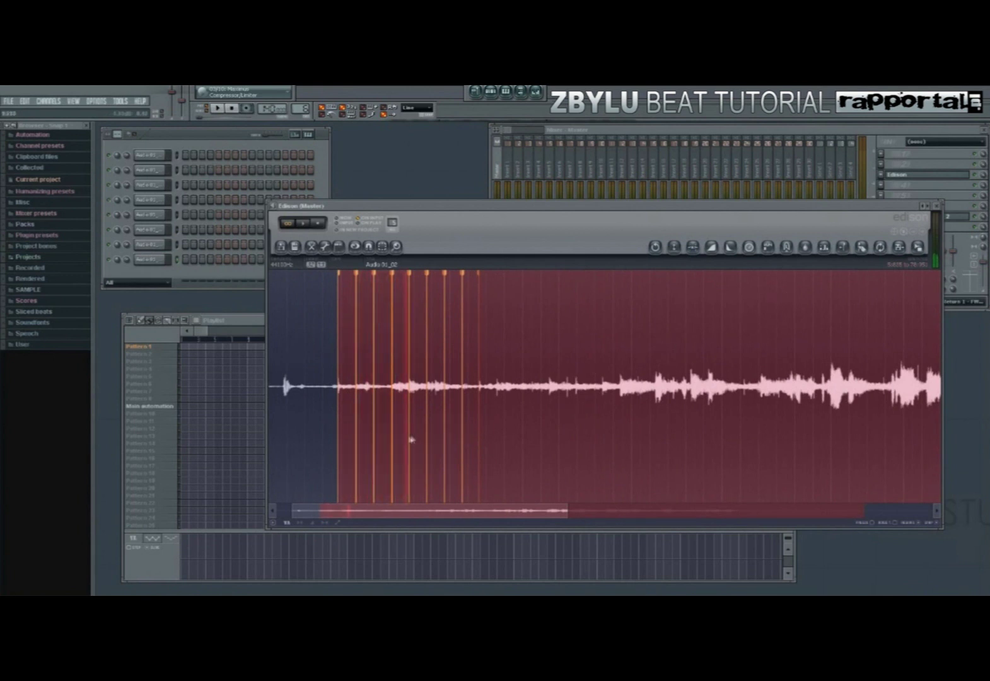
pyautogui.scroll(1, 416, 438)
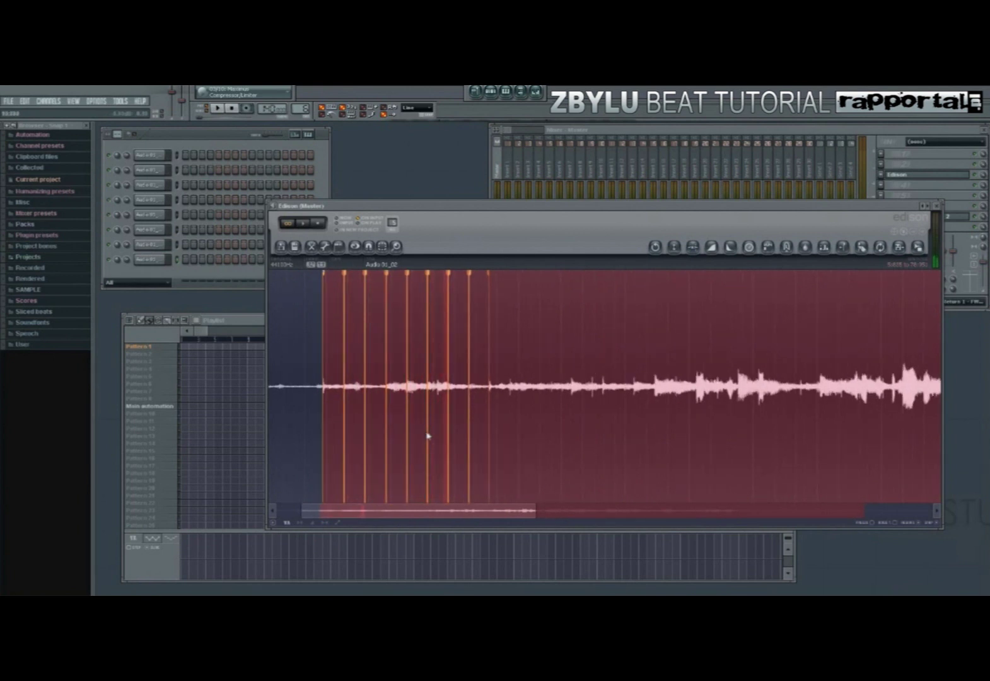
# - Select and audition the span from Region #1 through Region #8, and close Edison
pyautogui.scroll(-2, 673, 427)
pyautogui.scroll(-1, 799, 430)
pyautogui.moveTo(802, 429); pyautogui.dragTo(389, 437)
pyautogui.scroll(2, 318, 399)
pyautogui.scroll(2, 318, 398)
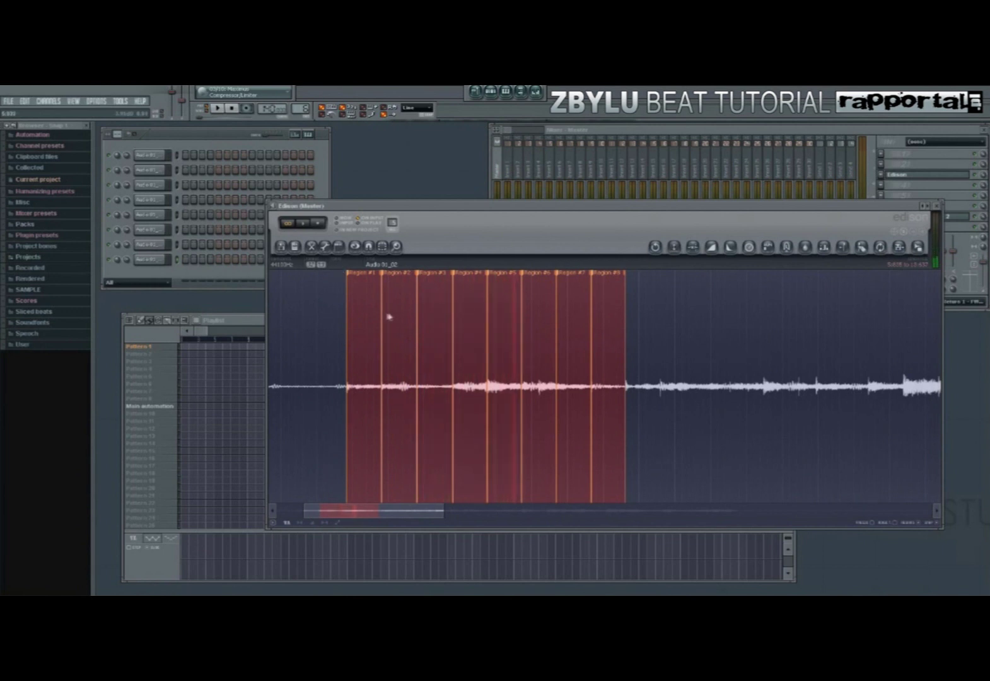
pyautogui.scroll(-1, 389, 318)
pyautogui.scroll(1, 457, 371)
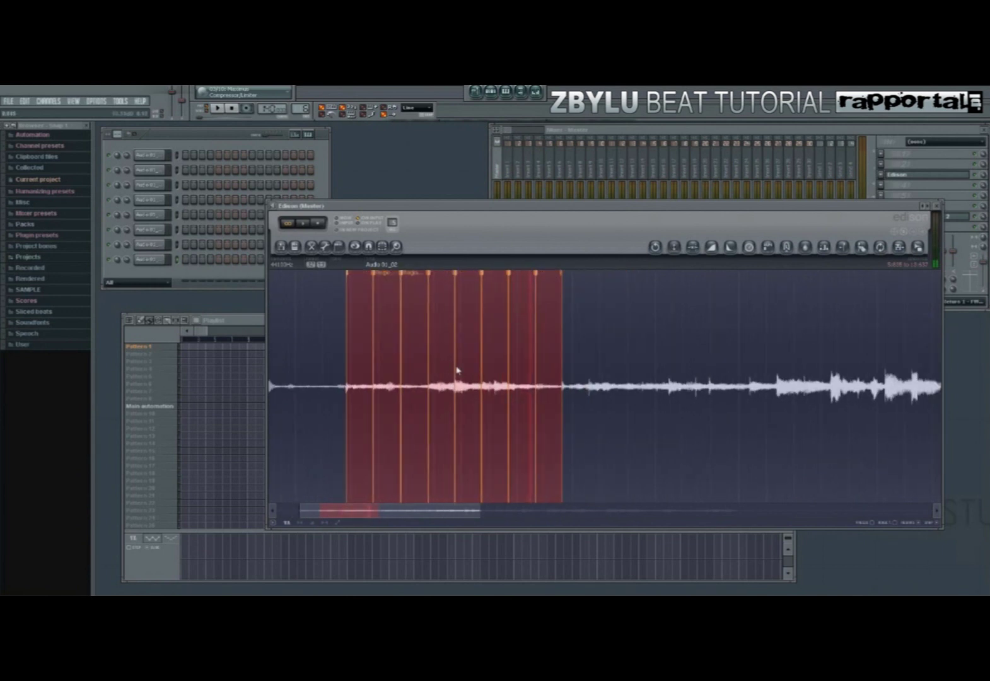
pyautogui.scroll(1, 457, 371)
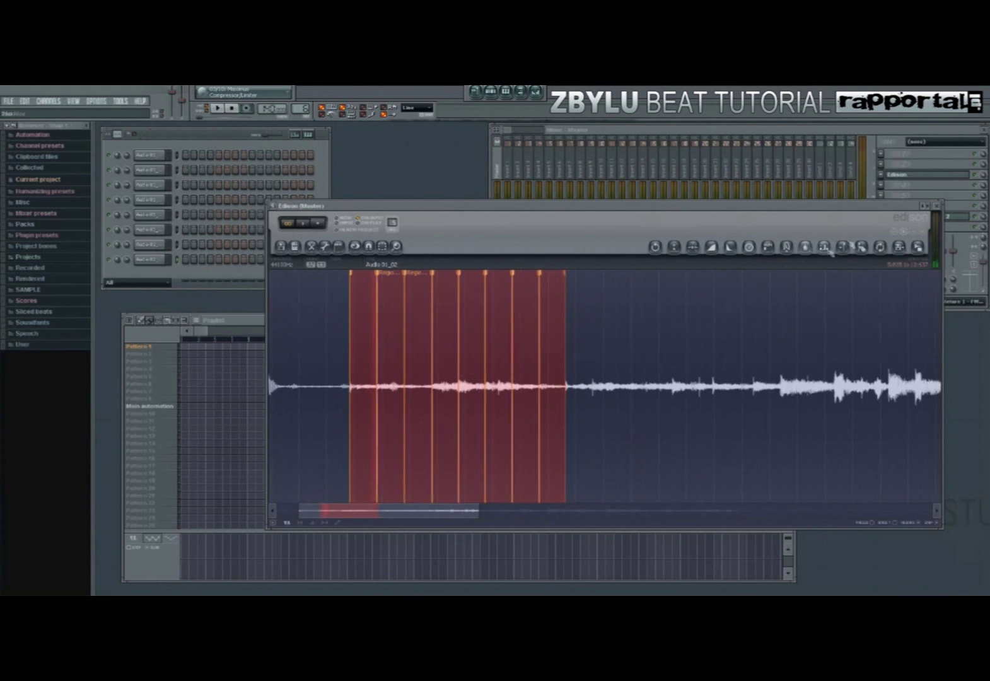
pyautogui.click(938, 206)
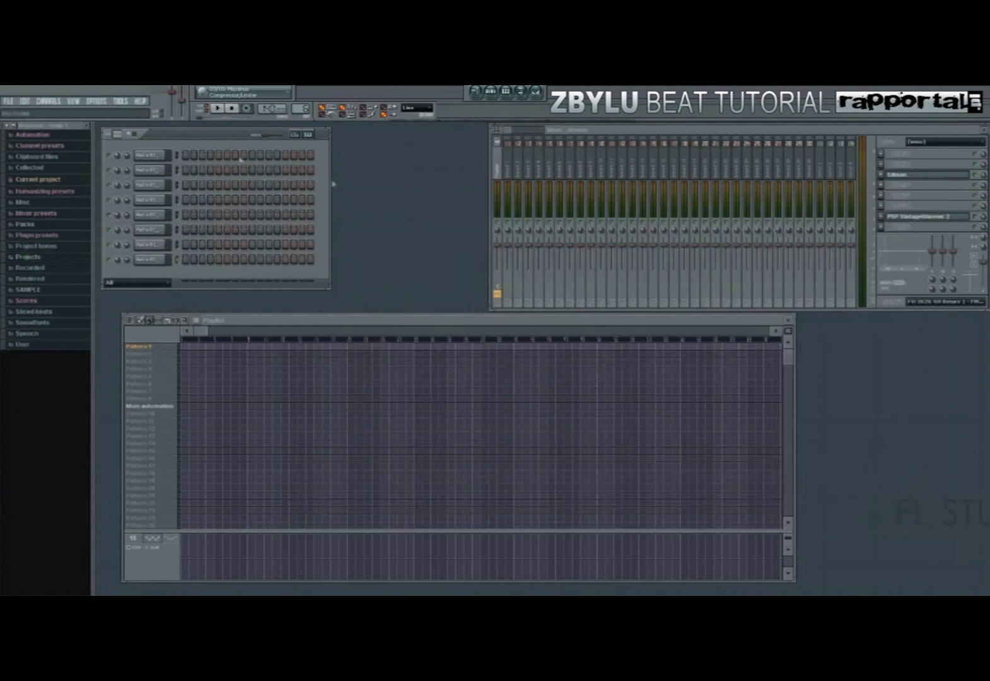
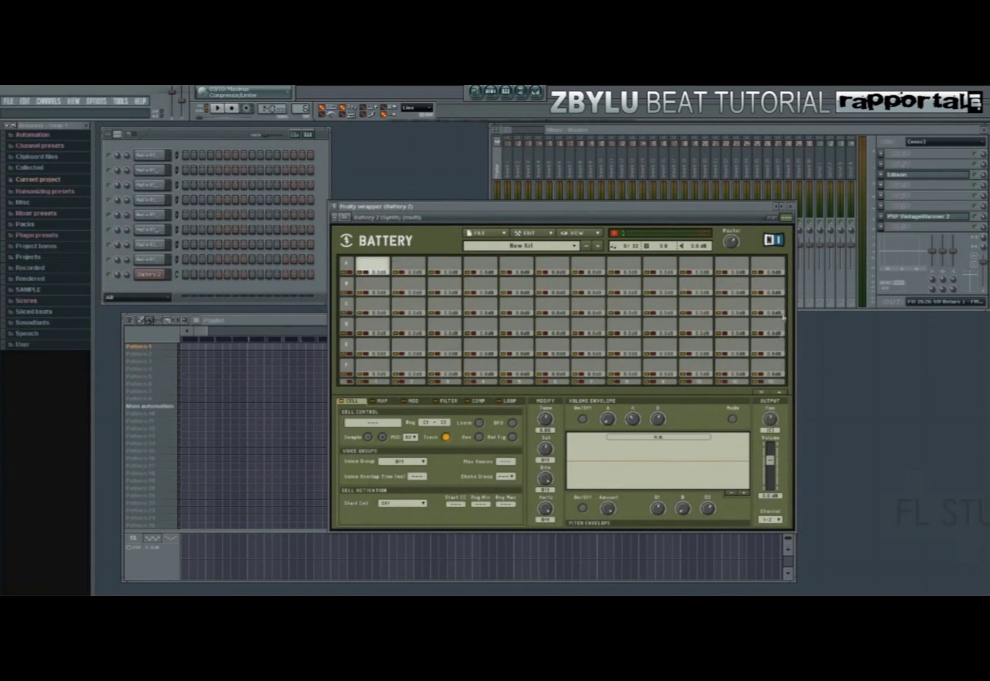
# - Look up the Sliced beats folder location through the first slice channel and copy the file name Audio 01_02 - Region #1
pyautogui.rightClick(164, 155)
pyautogui.click(186, 177)
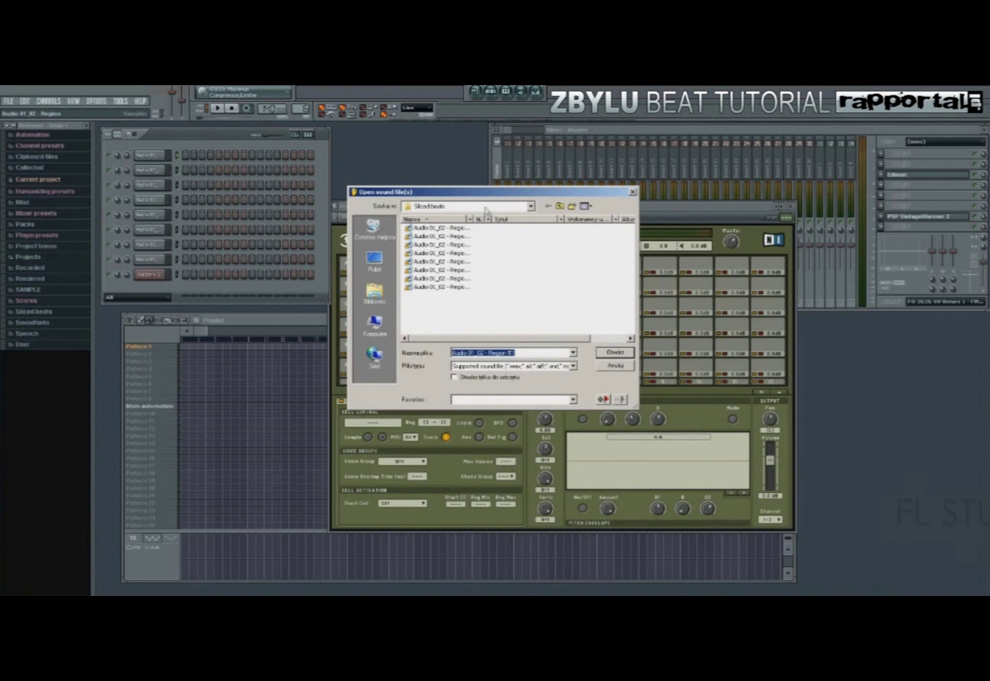
pyautogui.click(485, 208)
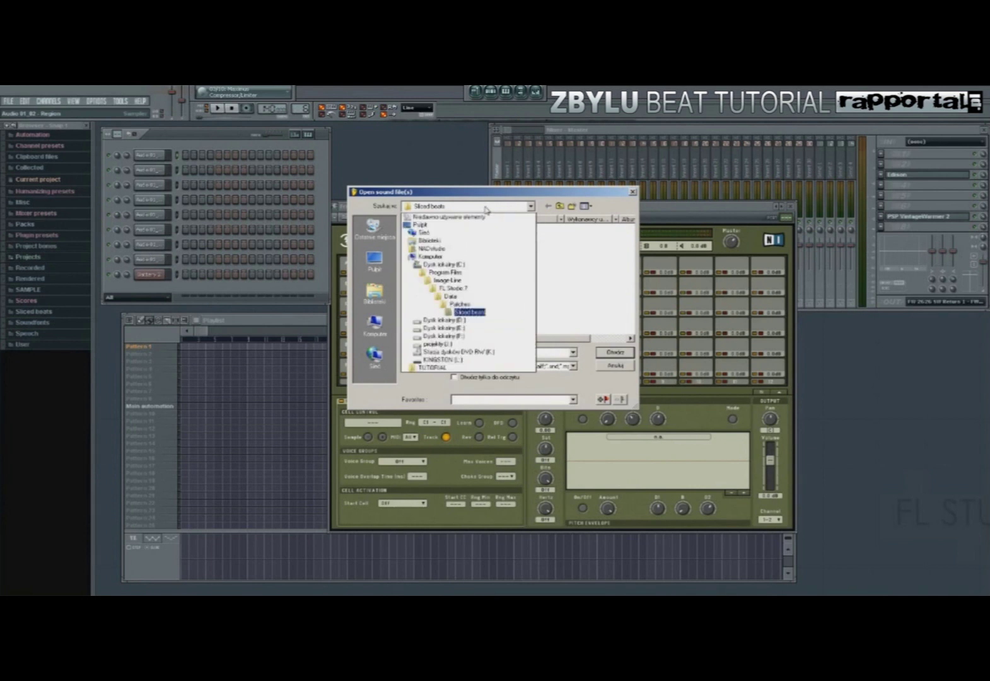
pyautogui.click(485, 210)
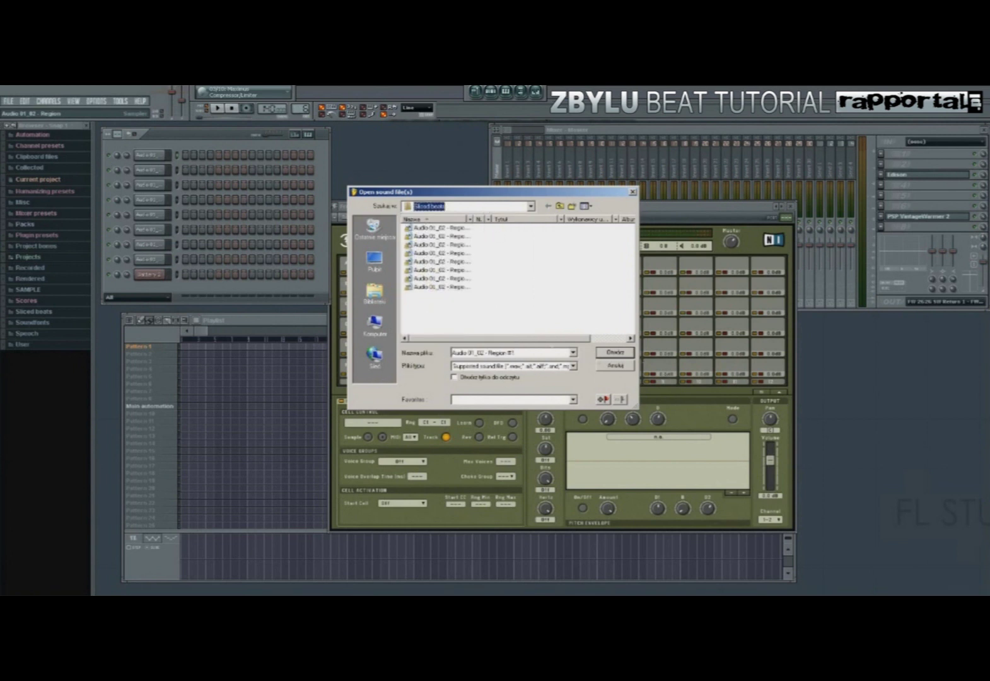
pyautogui.moveTo(471, 218); pyautogui.dragTo(516, 219)
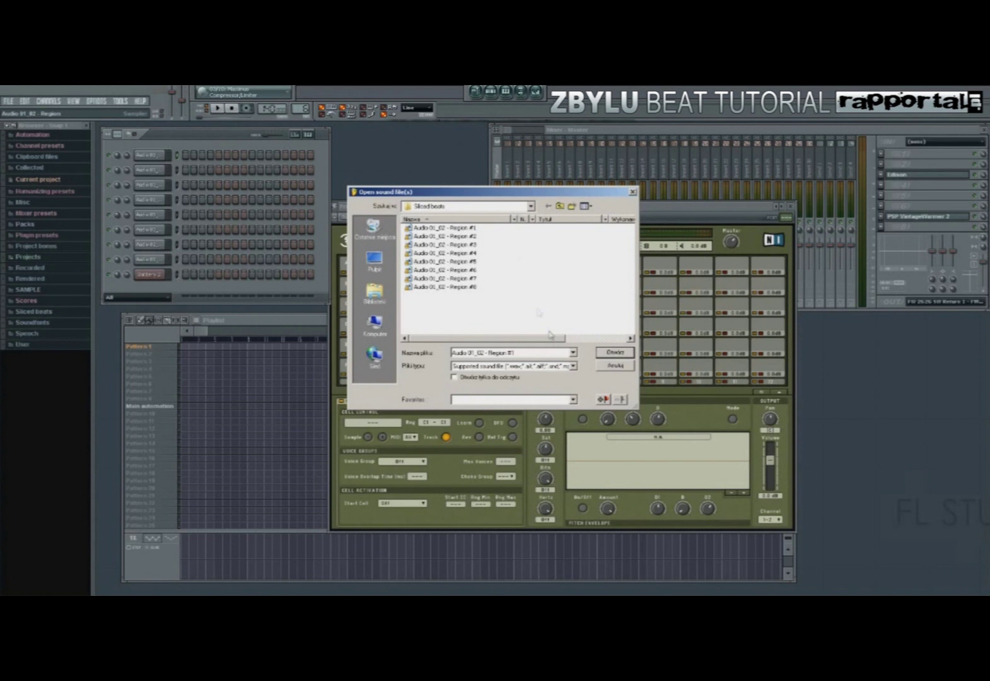
pyautogui.click(548, 351)
pyautogui.hotkey('ctrl', 'c')
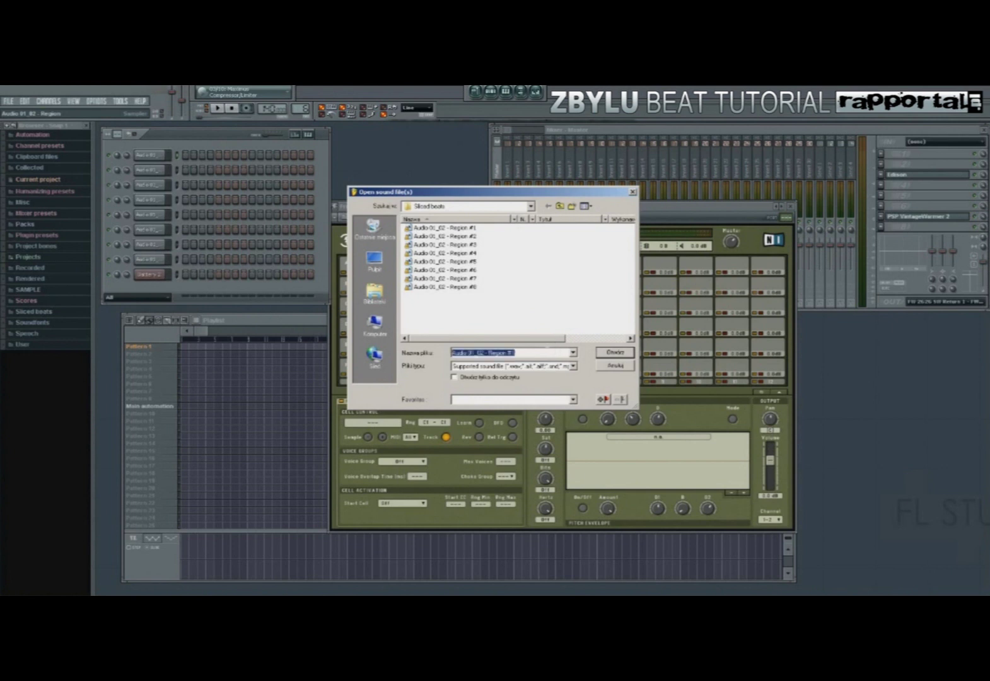
pyautogui.click(614, 366)
# - Start adding a sample to Battery's first cell and browse to Program Files > Image-Line > FL Studio 7 > Data > Patches > Sliced beats
pyautogui.rightClick(379, 264)
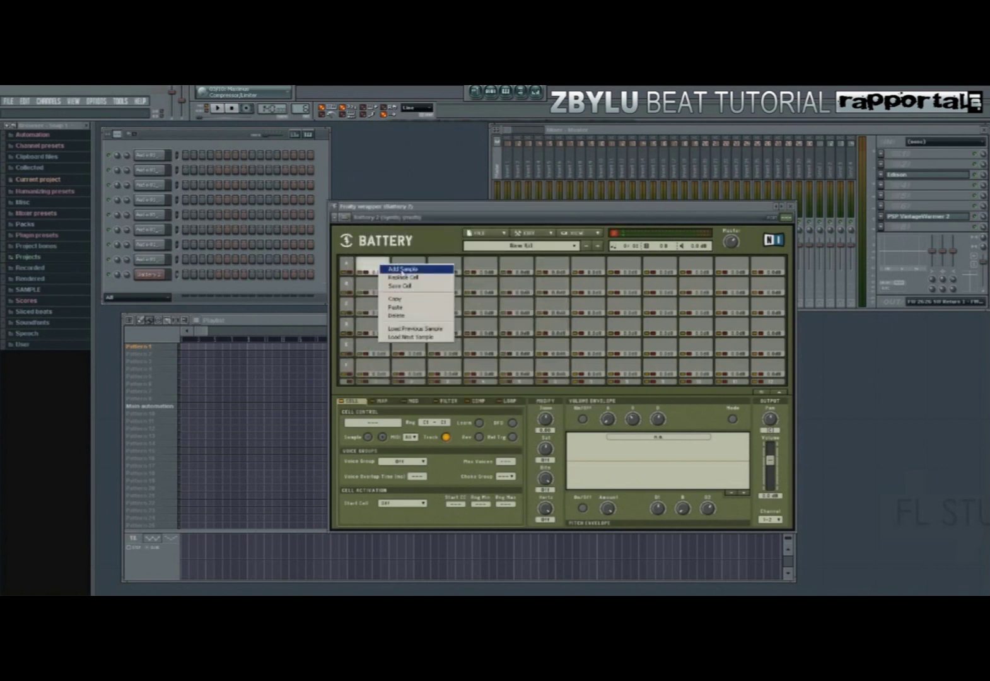
pyautogui.click(440, 224)
pyautogui.rightClick(376, 264)
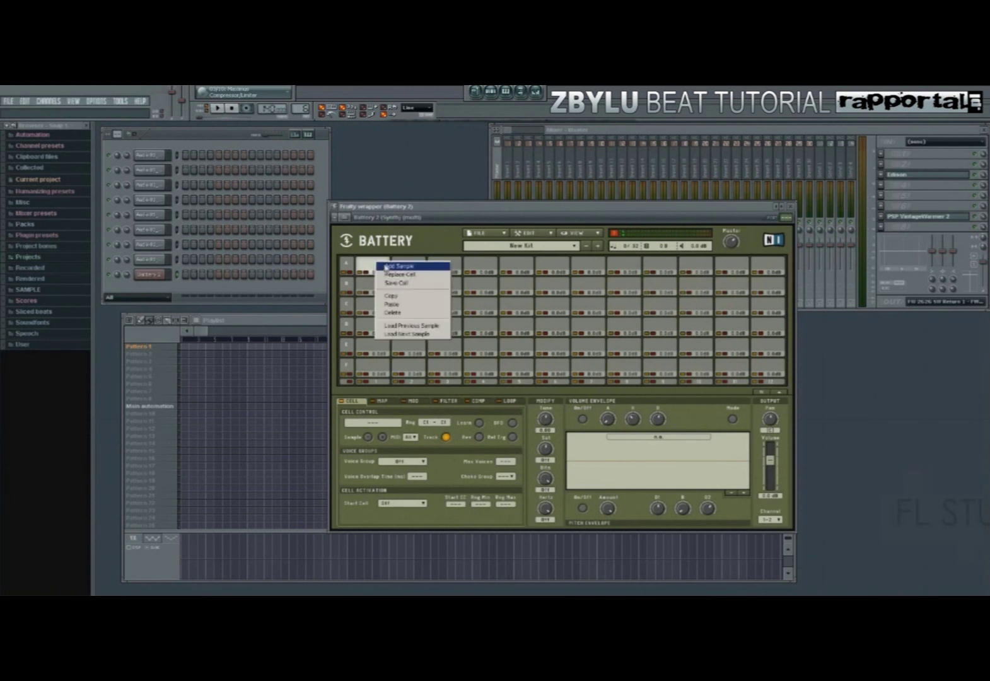
pyautogui.click(387, 267)
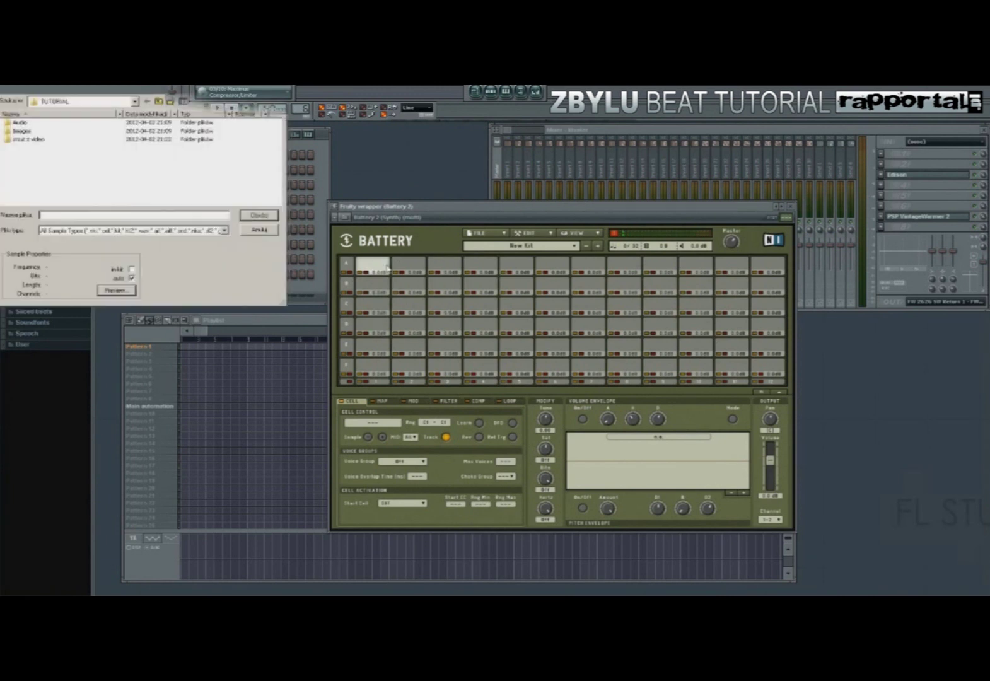
pyautogui.click(66, 101)
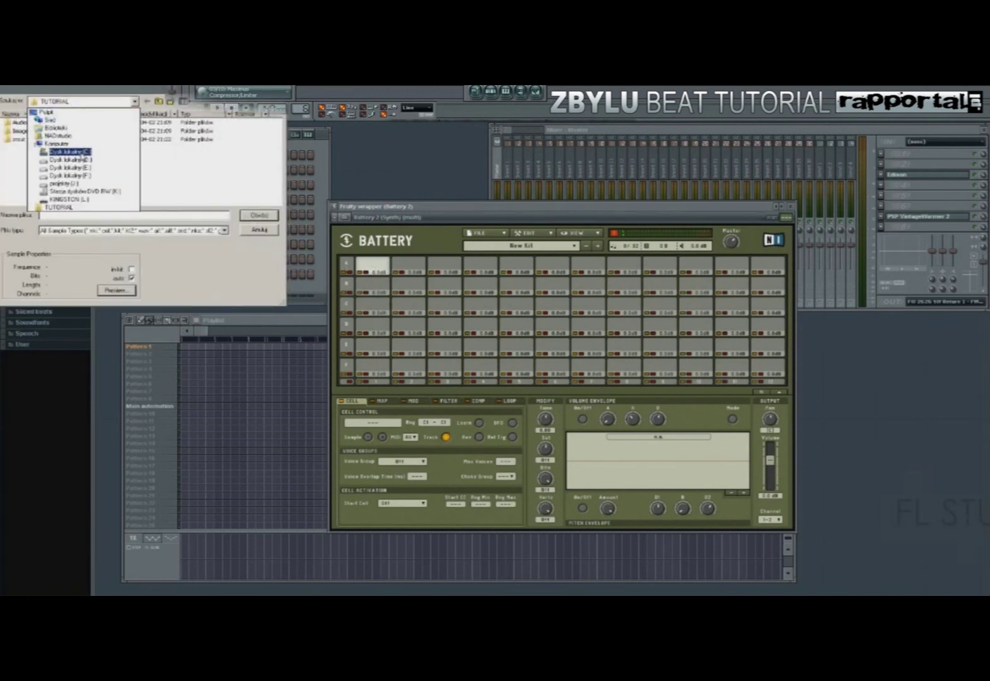
pyautogui.click(70, 152)
pyautogui.doubleClick(40, 150)
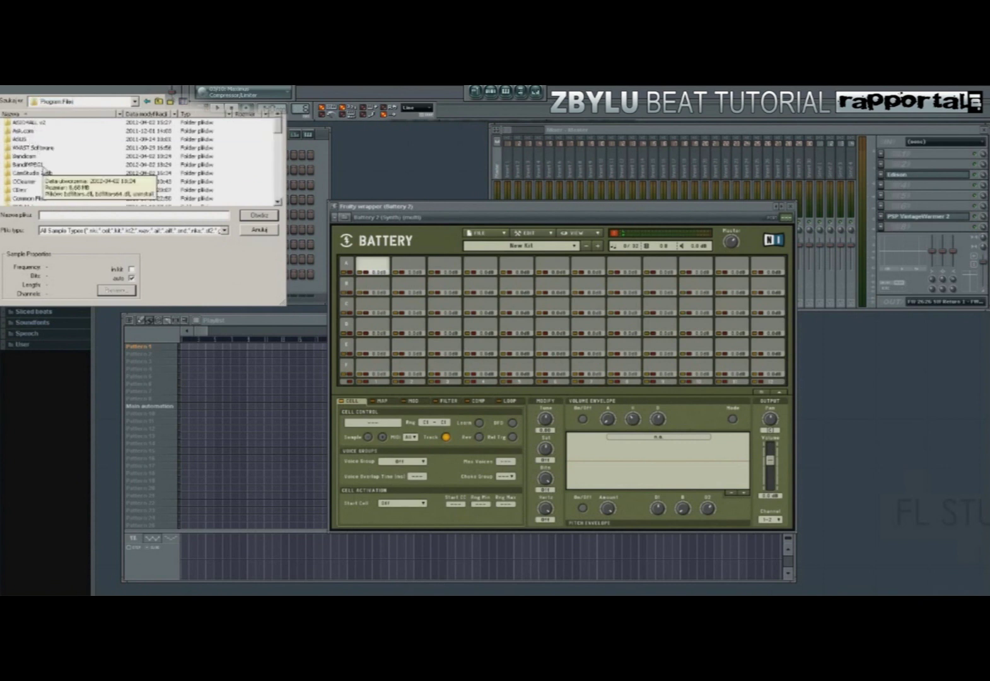
pyautogui.scroll(-3, 41, 145)
pyautogui.scroll(-5, 44, 148)
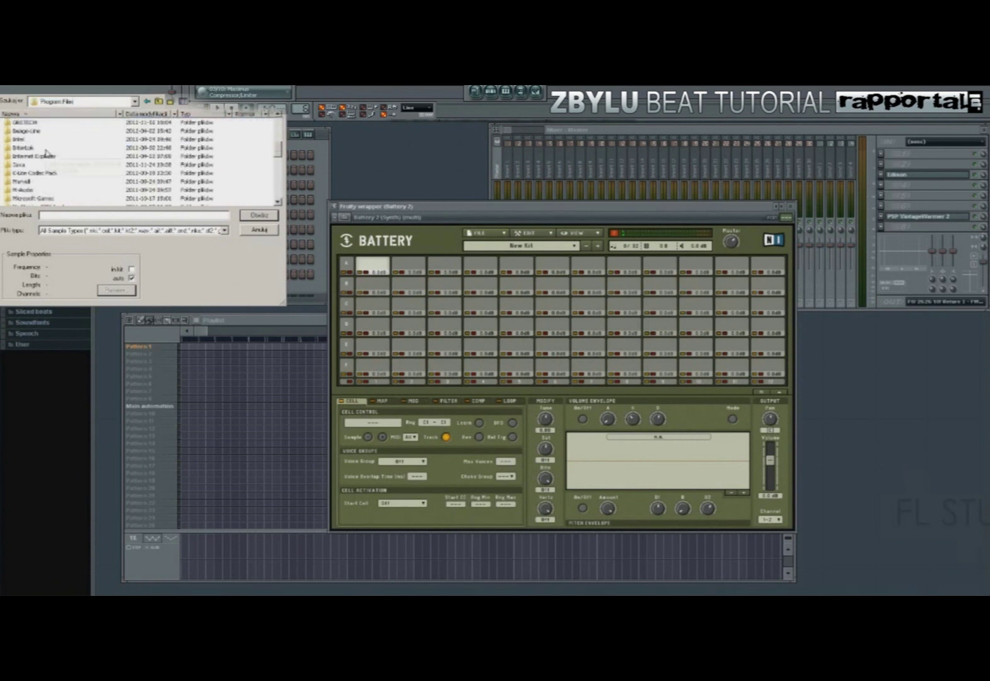
pyautogui.scroll(2, 50, 161)
pyautogui.doubleClick(39, 134)
pyautogui.doubleClick(40, 148)
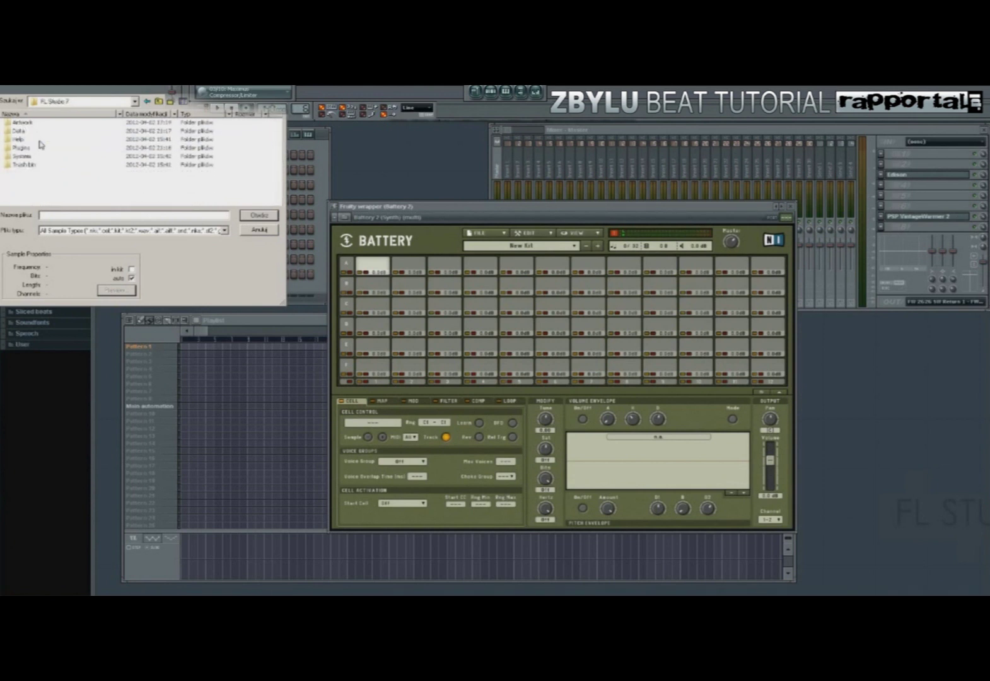
pyautogui.doubleClick(29, 131)
pyautogui.doubleClick(31, 124)
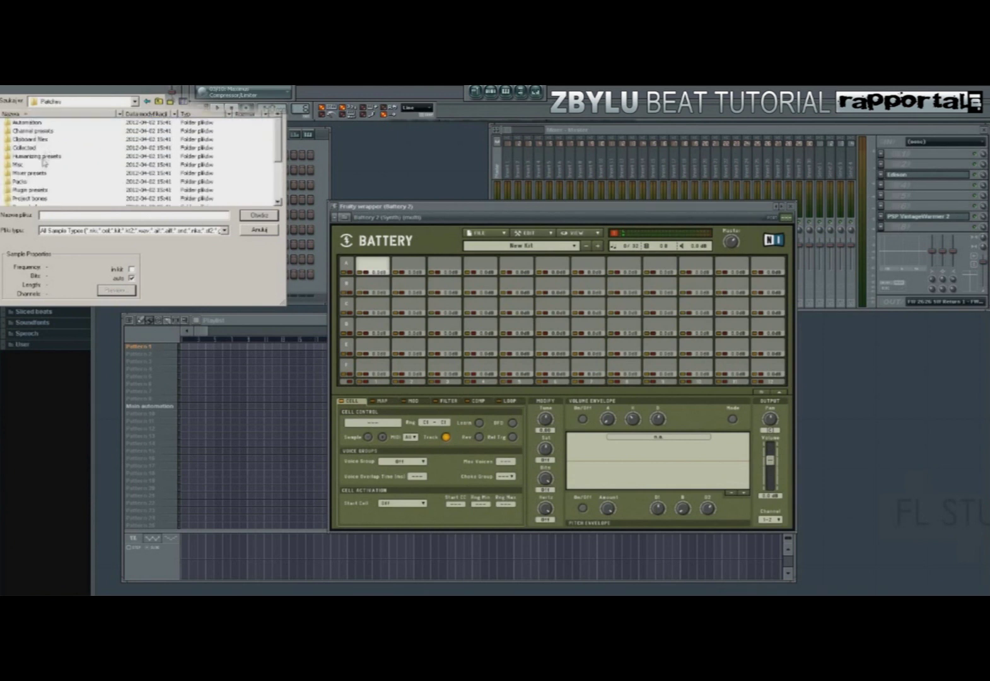
pyautogui.doubleClick(28, 198)
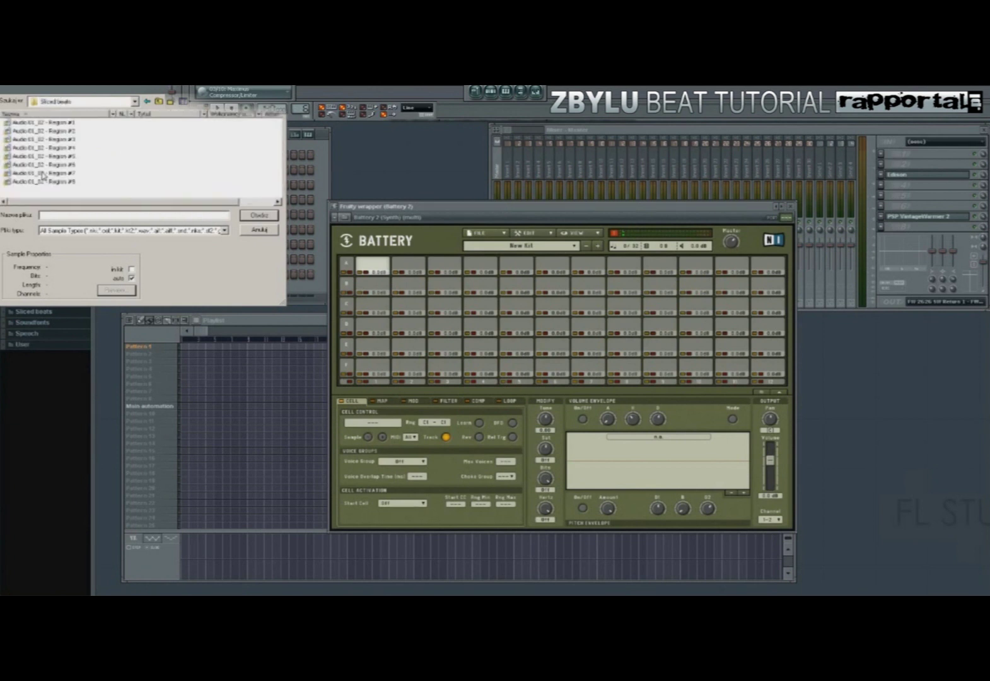
# - Load Audio 01_02 - Region #1 into the first cell of row A using the copied file name
pyautogui.click(88, 215)
pyautogui.hotkey('ctrl', 'v')
pyautogui.press('Return')
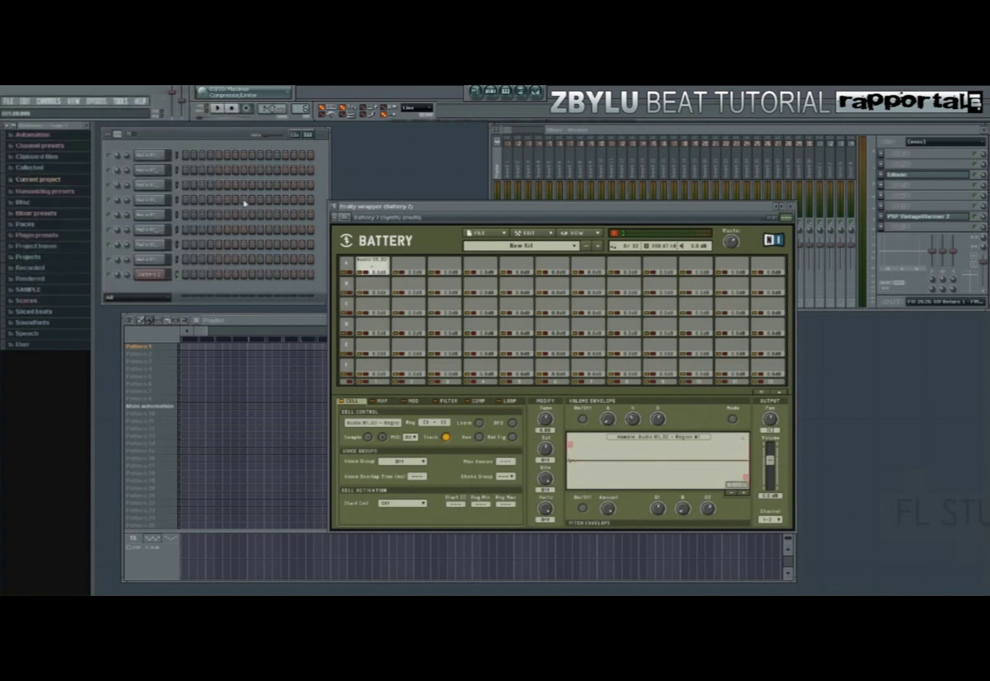
# - Turn on the first loop for the Region #1 cell and set its loop mode to End
pyautogui.click(512, 401)
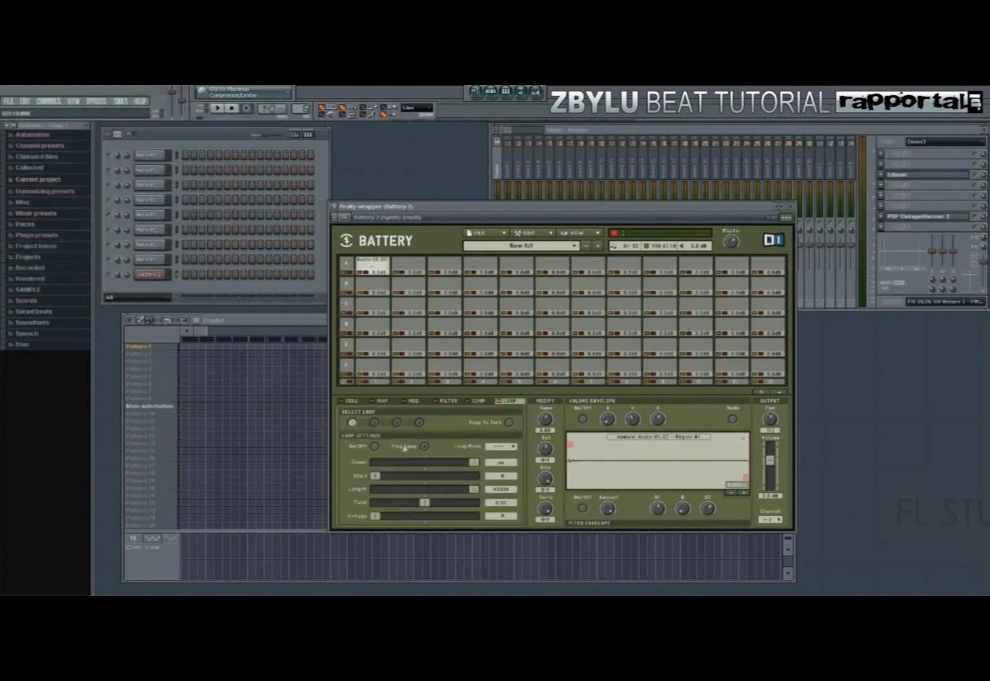
pyautogui.click(375, 446)
pyautogui.click(501, 446)
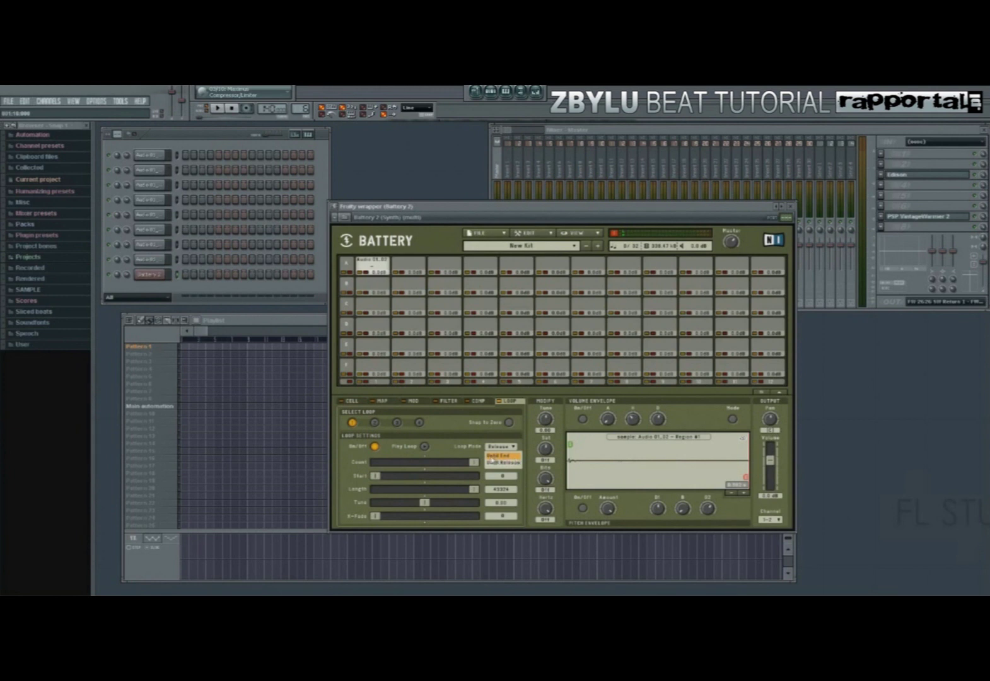
pyautogui.click(498, 455)
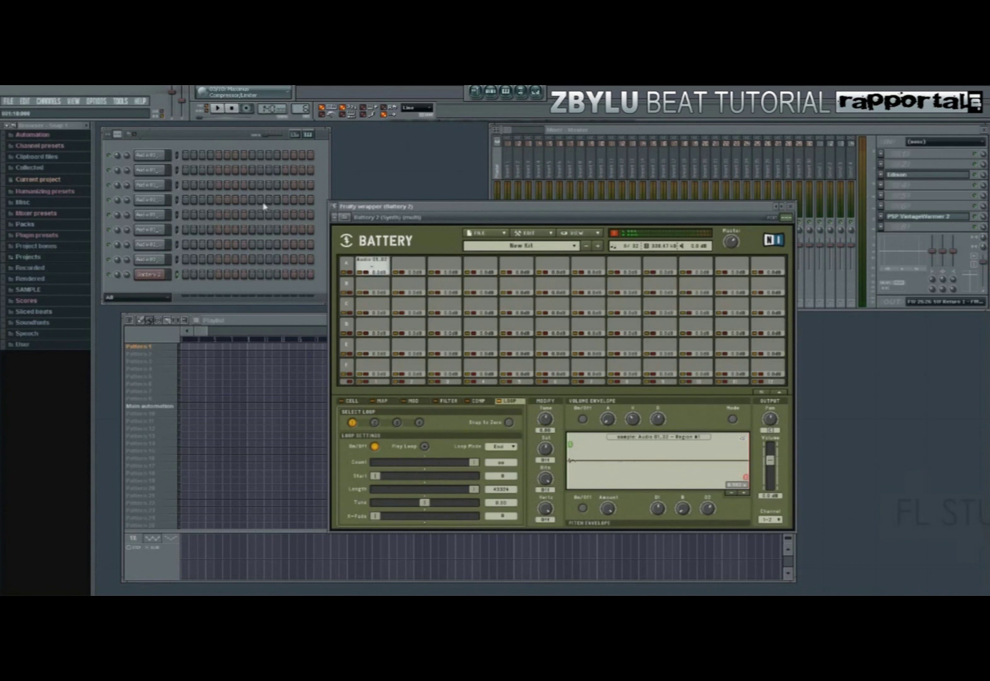
pyautogui.click(128, 278)
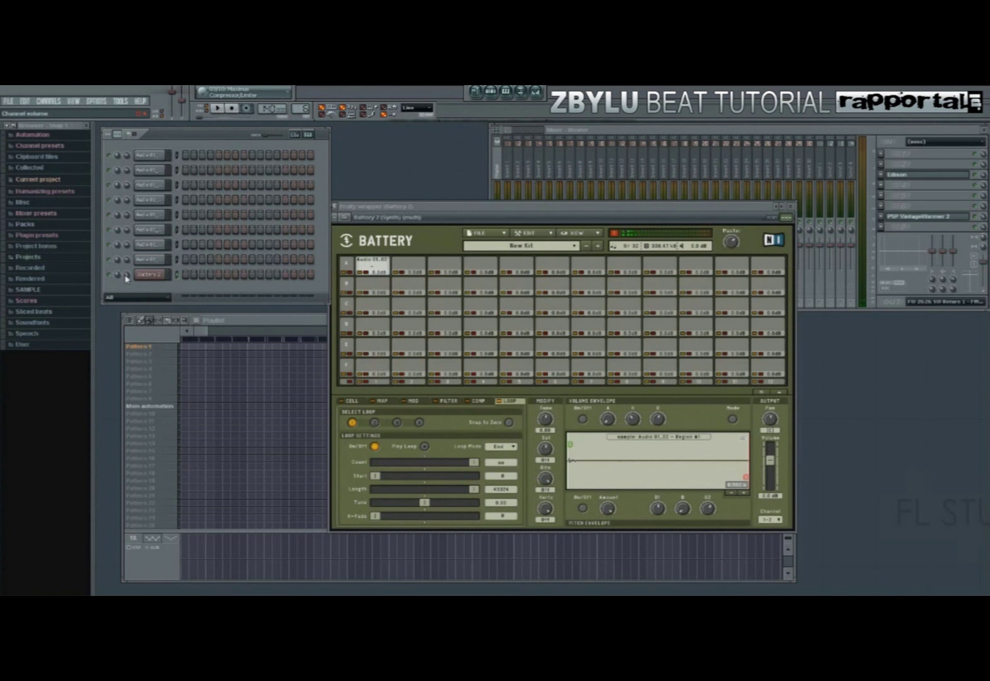
# - Load Audio 01_02 - Region #2 into the second cell of row A, with its loop on and set to End
pyautogui.doubleClick(413, 265)
pyautogui.press('BackSpace')
pyautogui.write('2')
pyautogui.press('Down')
pyautogui.press('Return')
pyautogui.click(375, 446)
pyautogui.click(498, 446)
pyautogui.click(503, 460)
# - Load Audio 01_02 - Region #3 into the third cell of row A and turn on its loop
pyautogui.rightClick(445, 264)
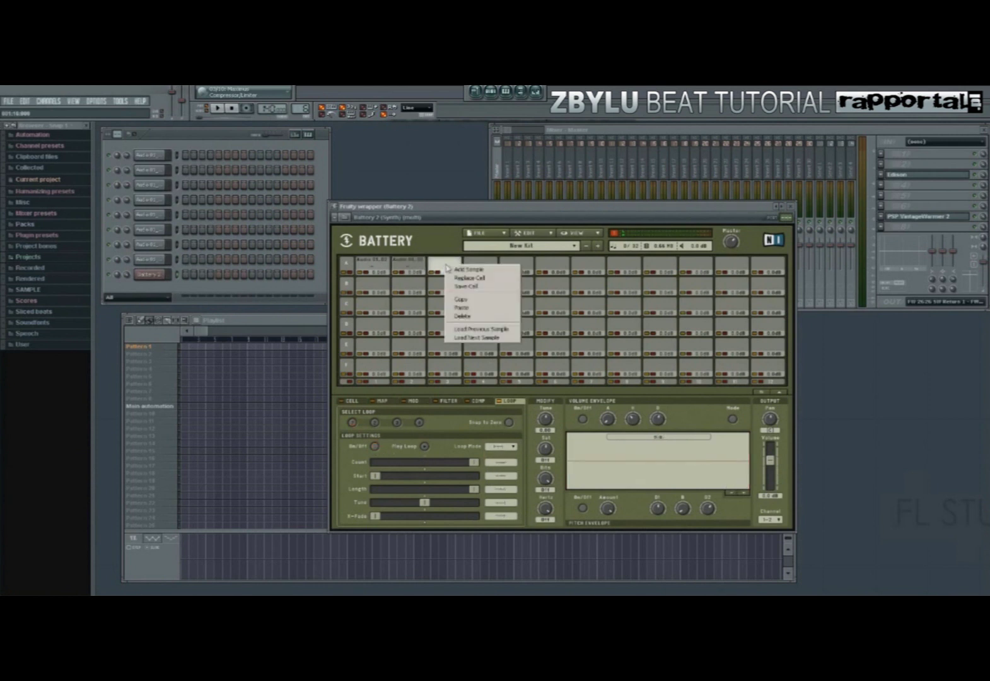
pyautogui.click(454, 270)
pyautogui.press('Down')
pyautogui.press('Down')
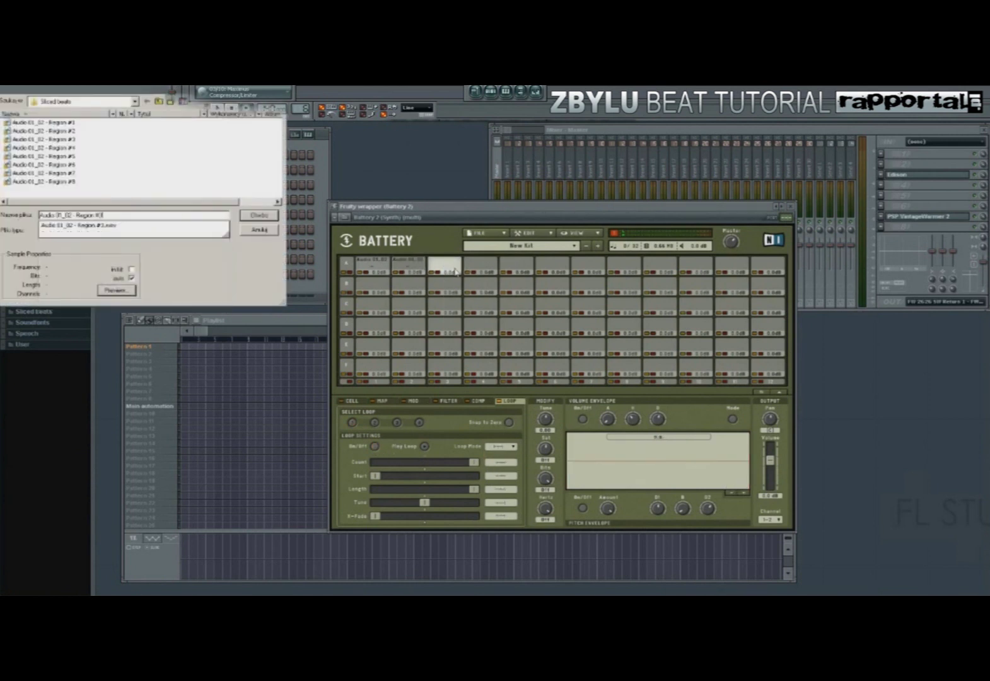
pyautogui.press('Return')
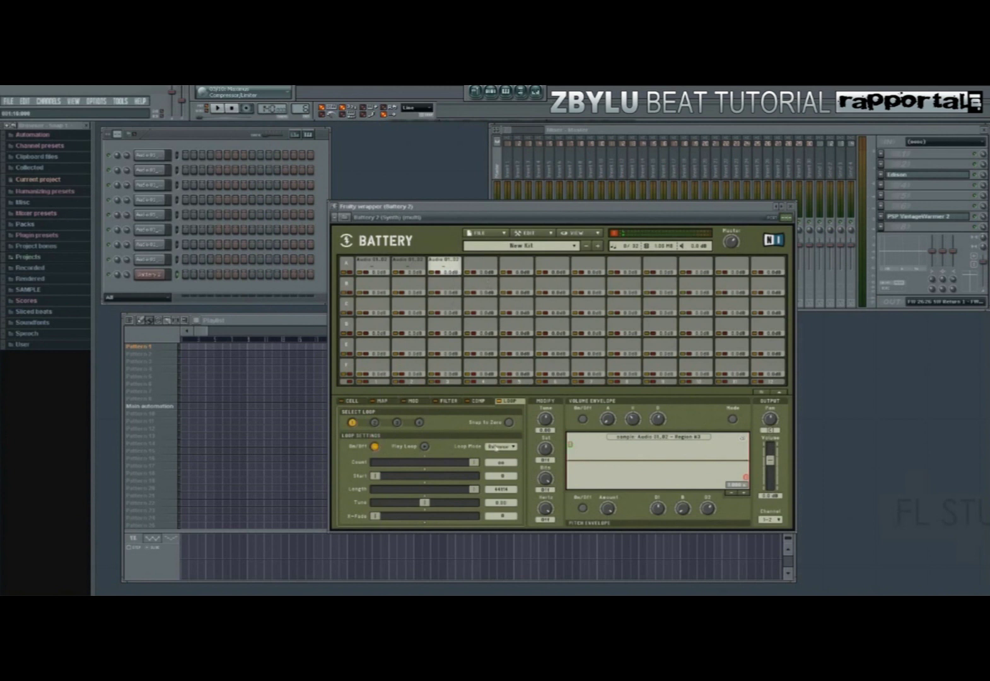
# - Load Audio 01_02 - Region #4 into the fourth cell of row A and turn on its loop
pyautogui.rightClick(488, 270)
pyautogui.click(490, 271)
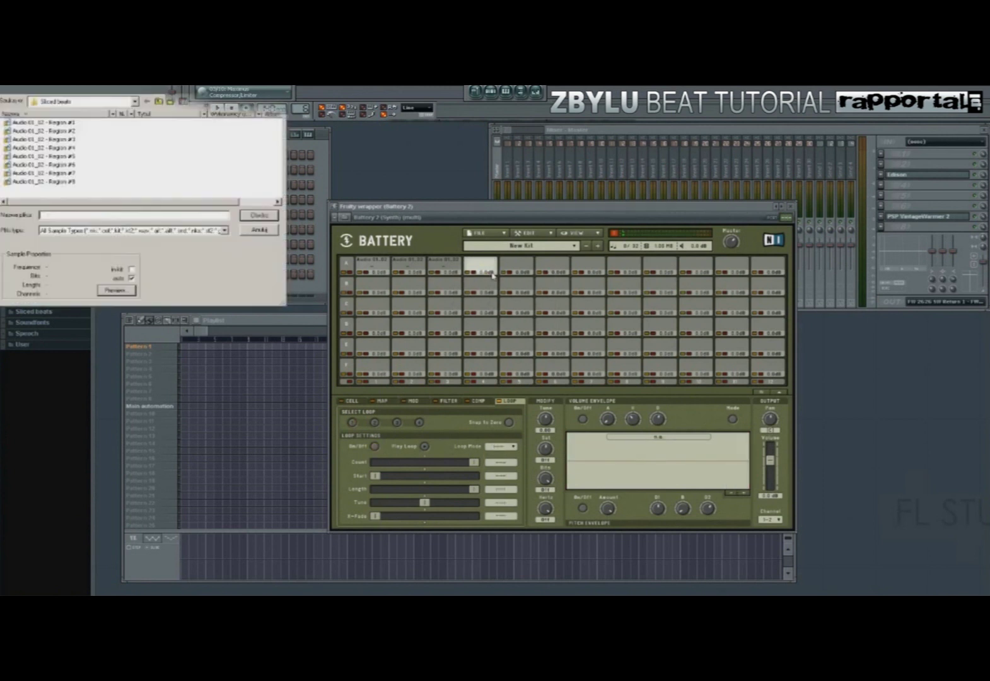
pyautogui.press('Down')
pyautogui.press('Down')
pyautogui.press('Down')
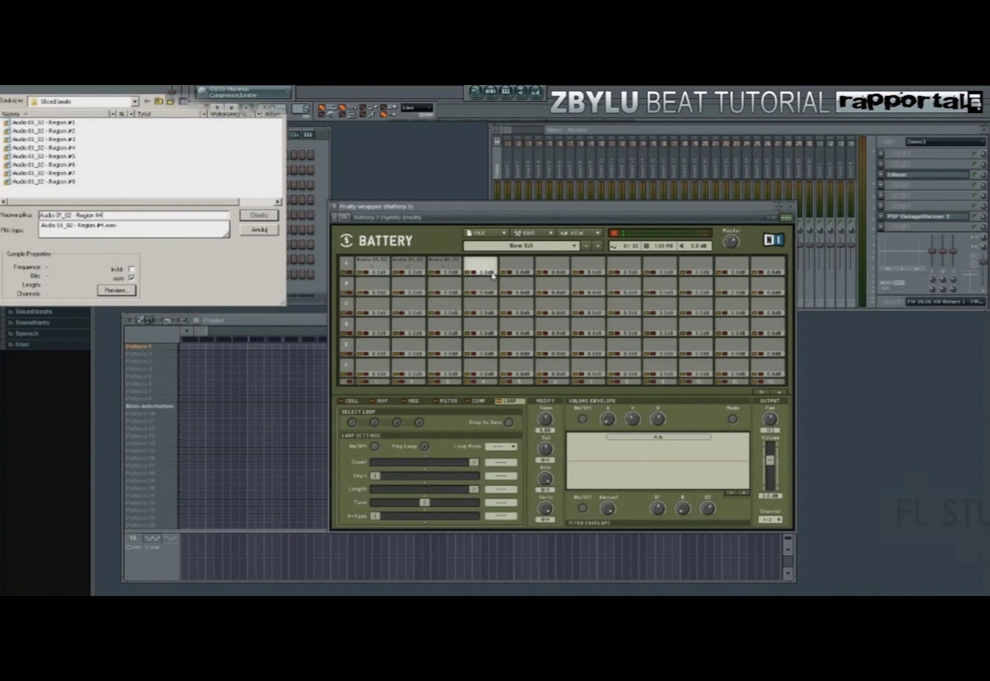
pyautogui.press('Return')
pyautogui.click(375, 446)
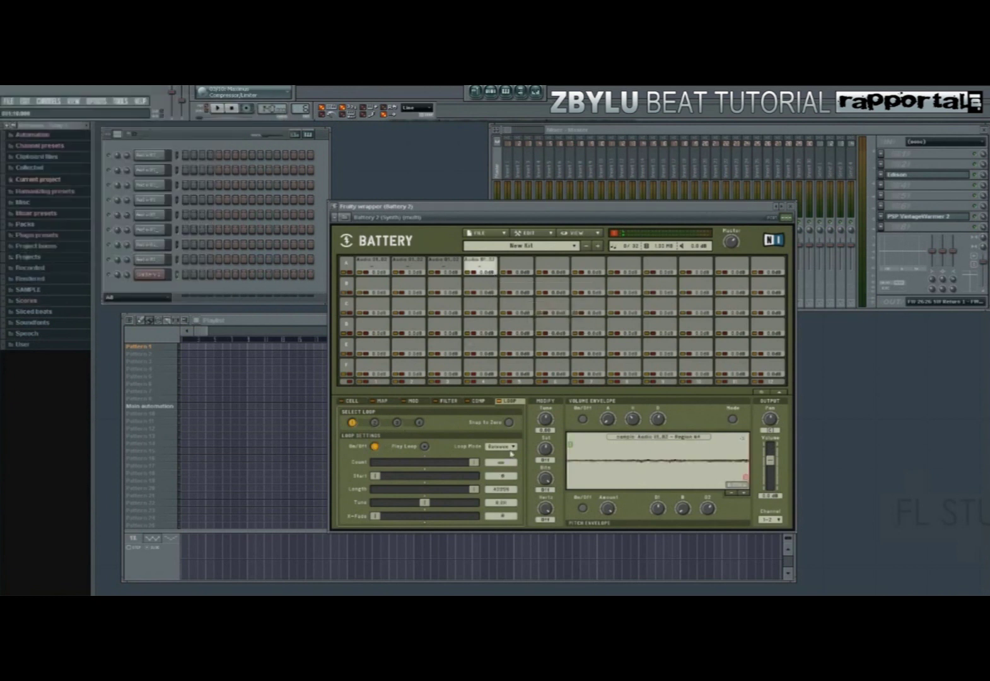
# - Load Audio 01_02 - Region #5 into the fifth cell of row A, with its loop on and set to End
pyautogui.rightClick(519, 266)
pyautogui.click(528, 272)
pyautogui.press('BackSpace')
pyautogui.write('5')
pyautogui.press('Down')
pyautogui.press('Return')
pyautogui.click(374, 445)
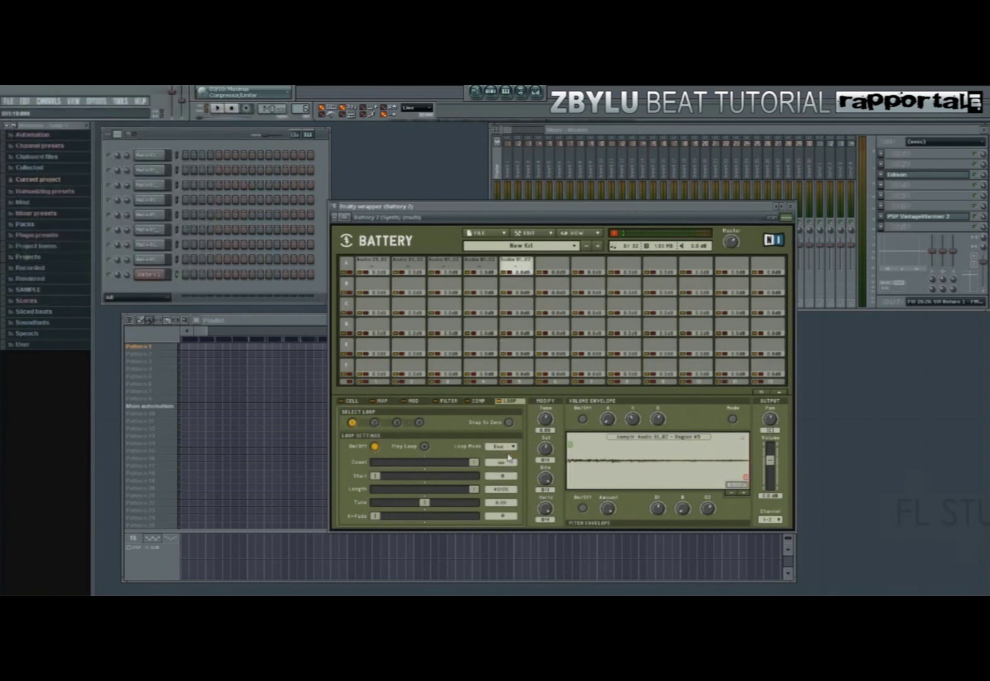
# - Load Audio 01_02 - Region #6 into the sixth cell of row A, with its loop on and set to End
pyautogui.rightClick(558, 268)
pyautogui.click(574, 269)
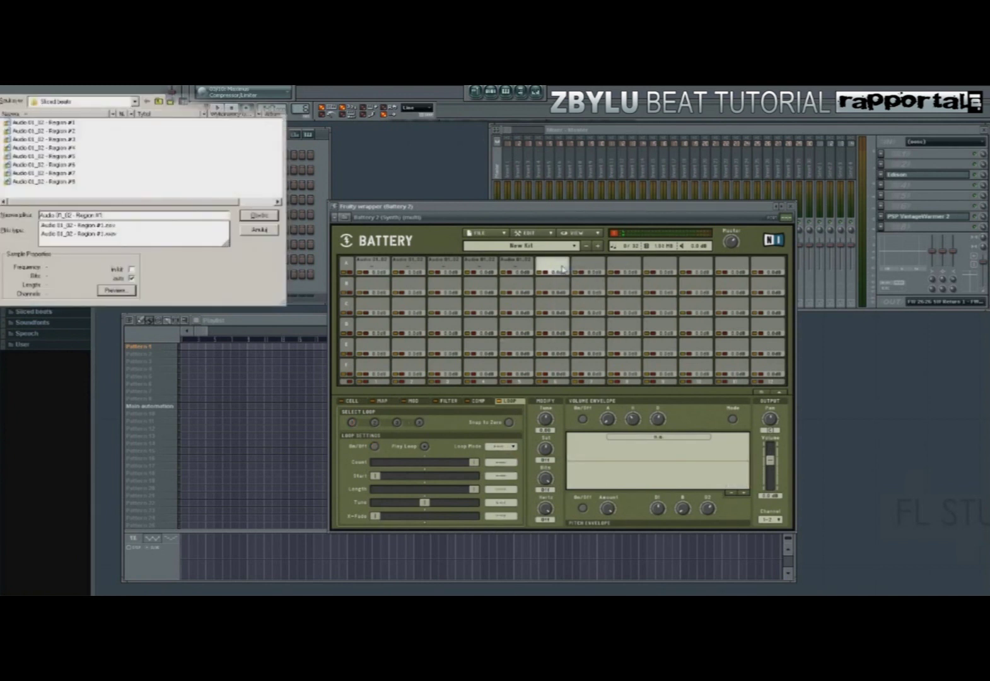
pyautogui.press('BackSpace')
pyautogui.write('6')
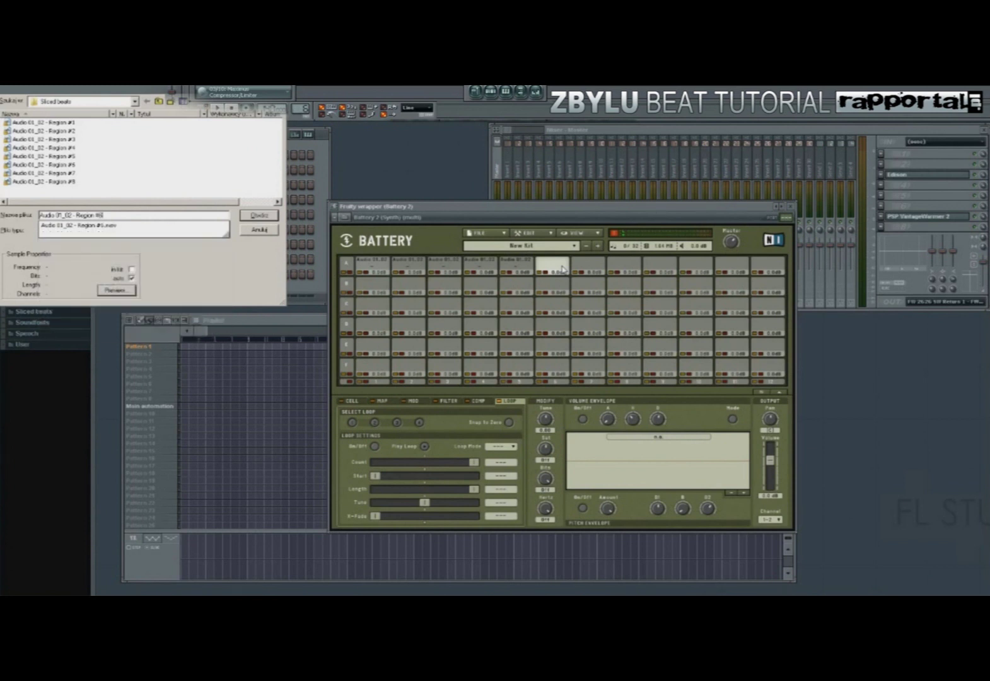
pyautogui.press('Return')
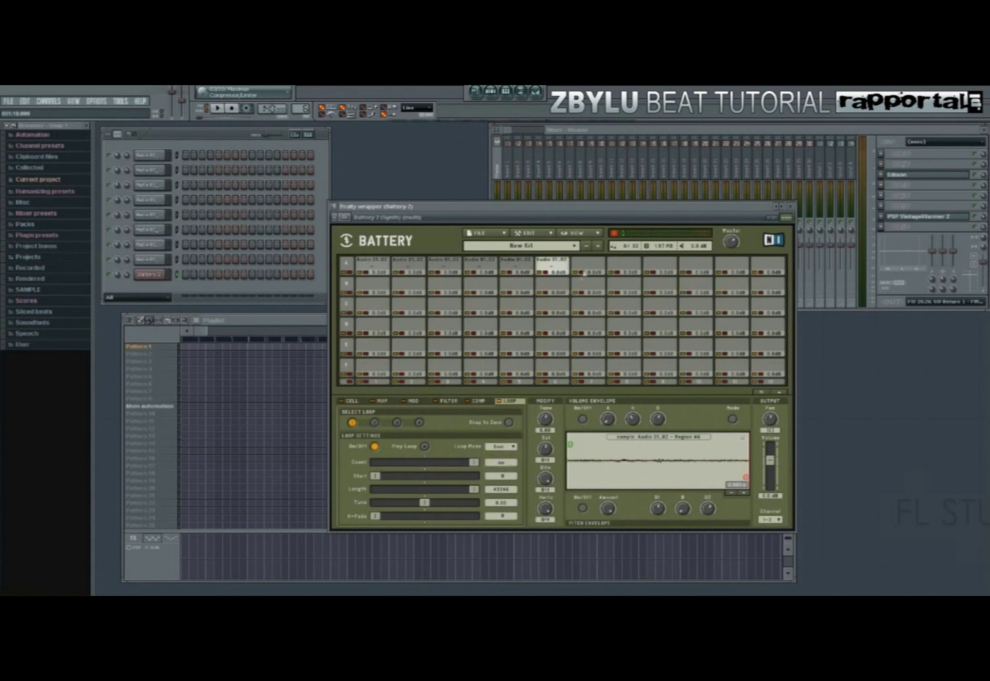
# - Load Audio 01_02 - Region #7 into the seventh cell of row A, with its loop on and set to End
pyautogui.rightClick(589, 267)
pyautogui.click(595, 269)
pyautogui.write('Audio 01_02 - Region #6')
pyautogui.press('BackSpace')
pyautogui.write('7')
pyautogui.press('Return')
pyautogui.click(374, 446)
pyautogui.click(510, 446)
pyautogui.click(508, 458)
# - Load Audio 01_02 - Region #8 into the eighth cell of row A and turn on its loop
pyautogui.rightClick(630, 264)
pyautogui.click(638, 270)
pyautogui.write('Audio 01_02 - Region #1')
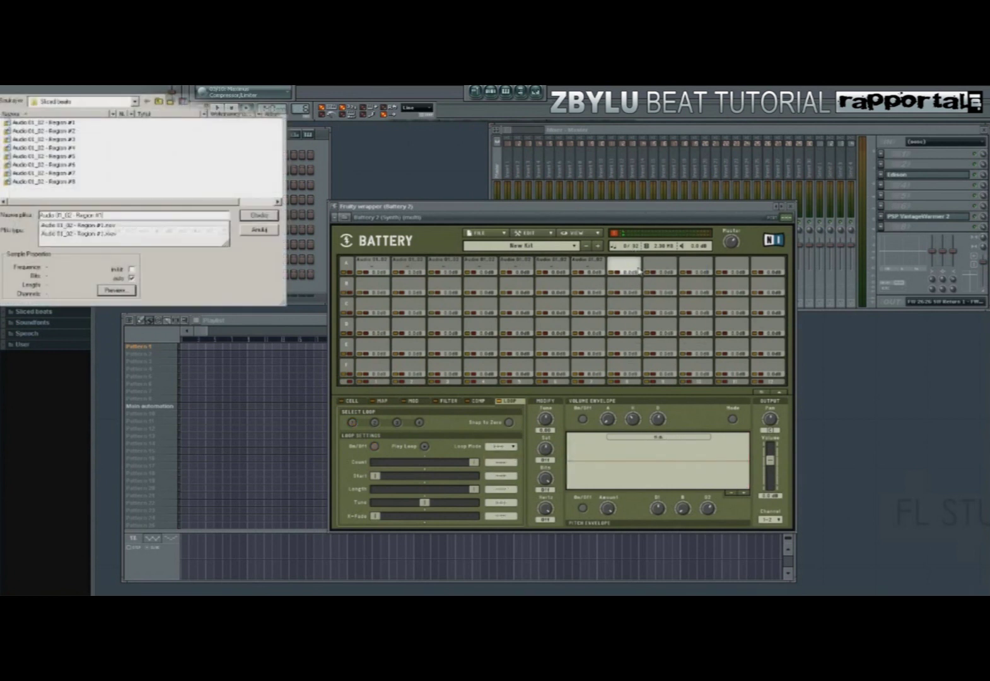
pyautogui.press('BackSpace')
pyautogui.write('8')
pyautogui.press('Down')
pyautogui.press('Return')
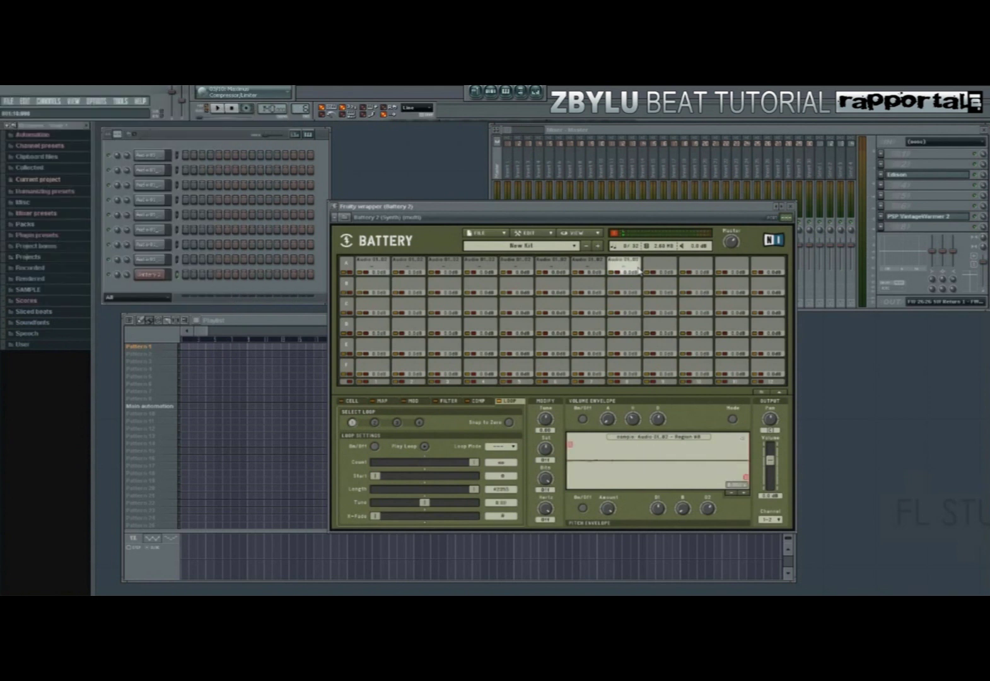
pyautogui.click(374, 447)
# - Audition the loaded cells of row A one by one, from the seventh back to the first
pyautogui.click(589, 265)
pyautogui.click(553, 265)
pyautogui.click(522, 268)
pyautogui.click(485, 268)
pyautogui.click(448, 267)
pyautogui.click(419, 268)
pyautogui.click(386, 270)
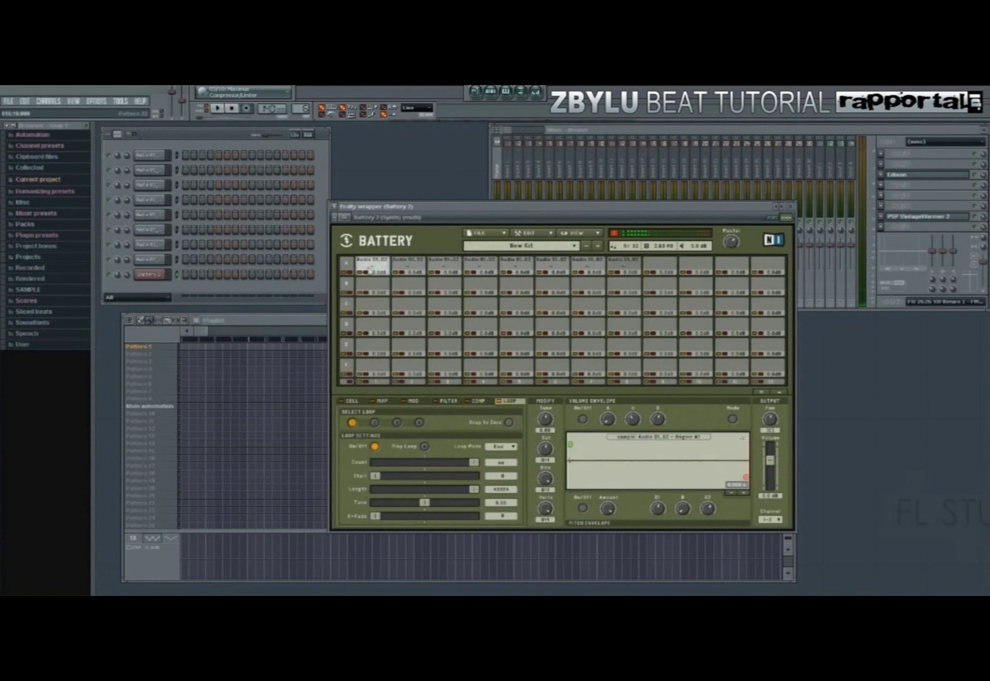
pyautogui.click(387, 270)
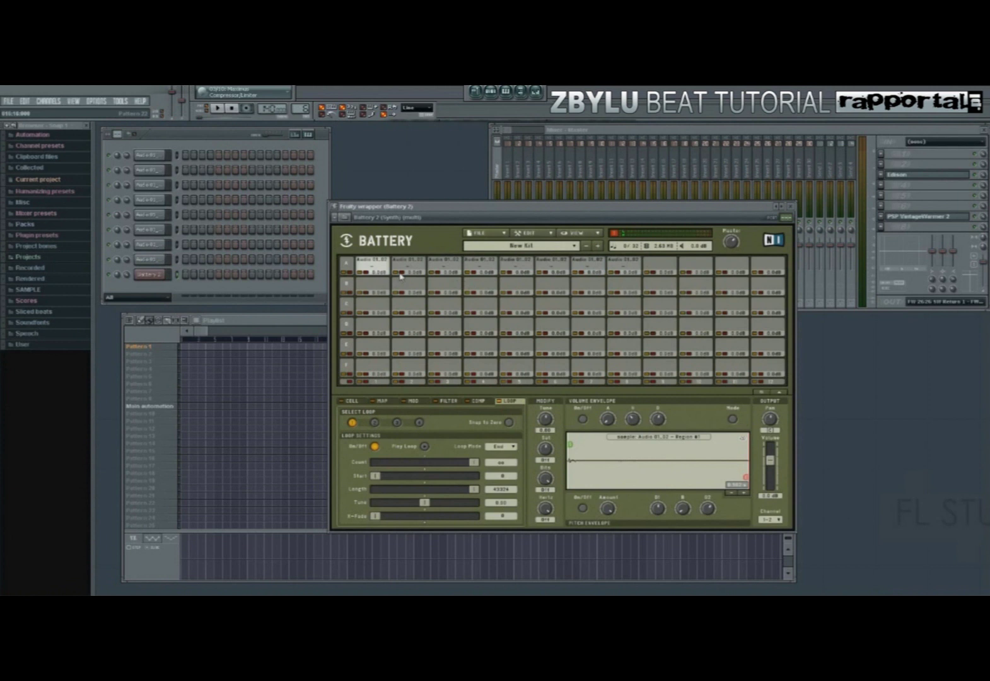
# - Save the project and raise the tuning of all cells in row A to 2.00
pyautogui.click(346, 272)
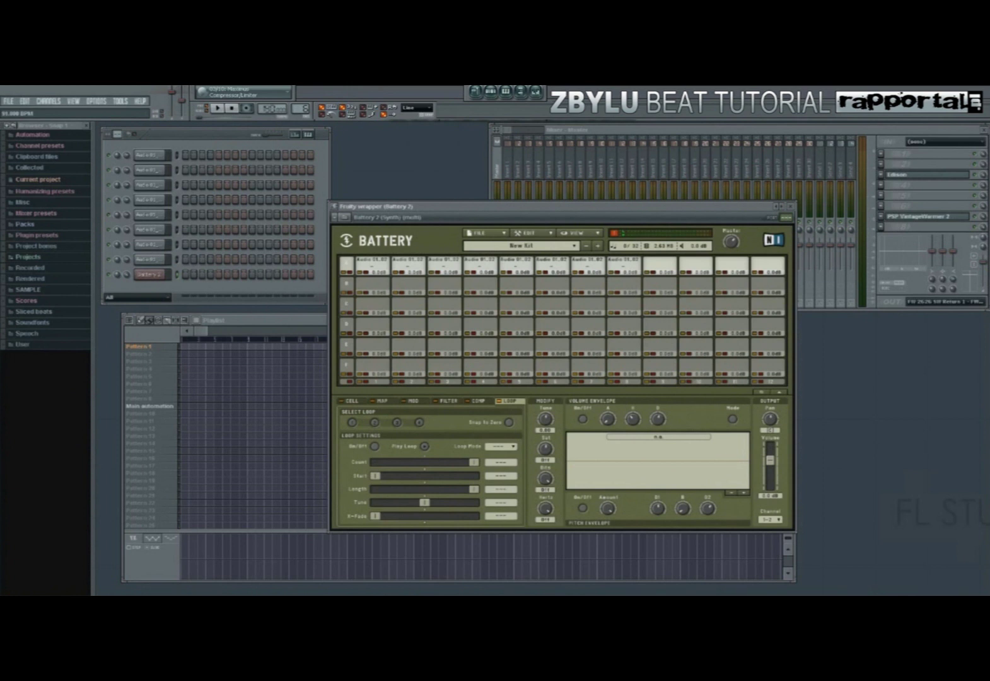
pyautogui.click(213, 134)
pyautogui.hotkey('ctrl', 's')
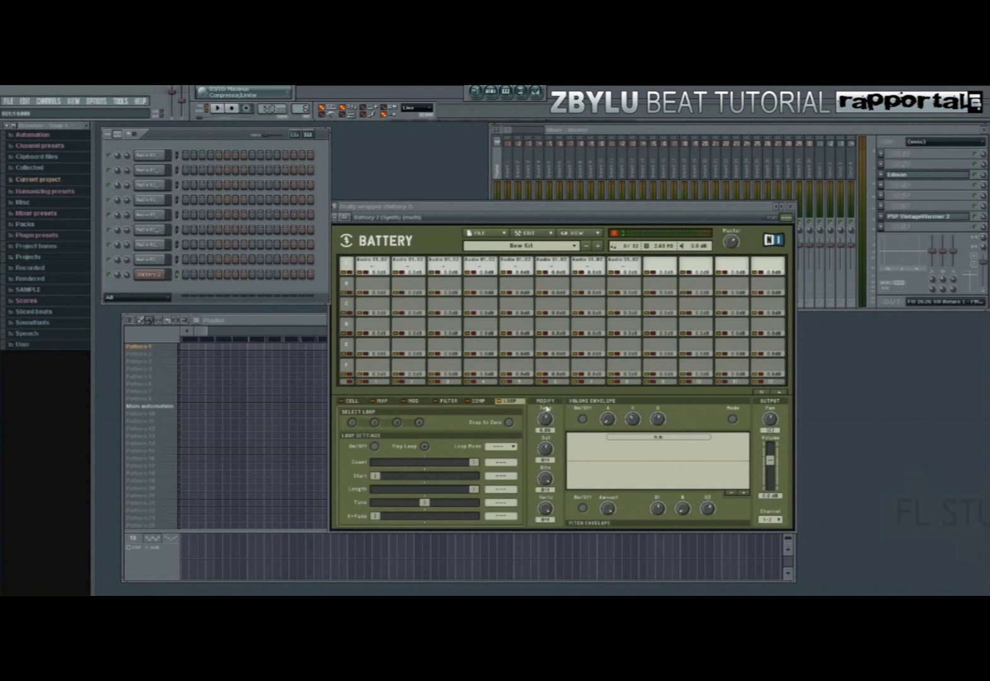
pyautogui.click(549, 433)
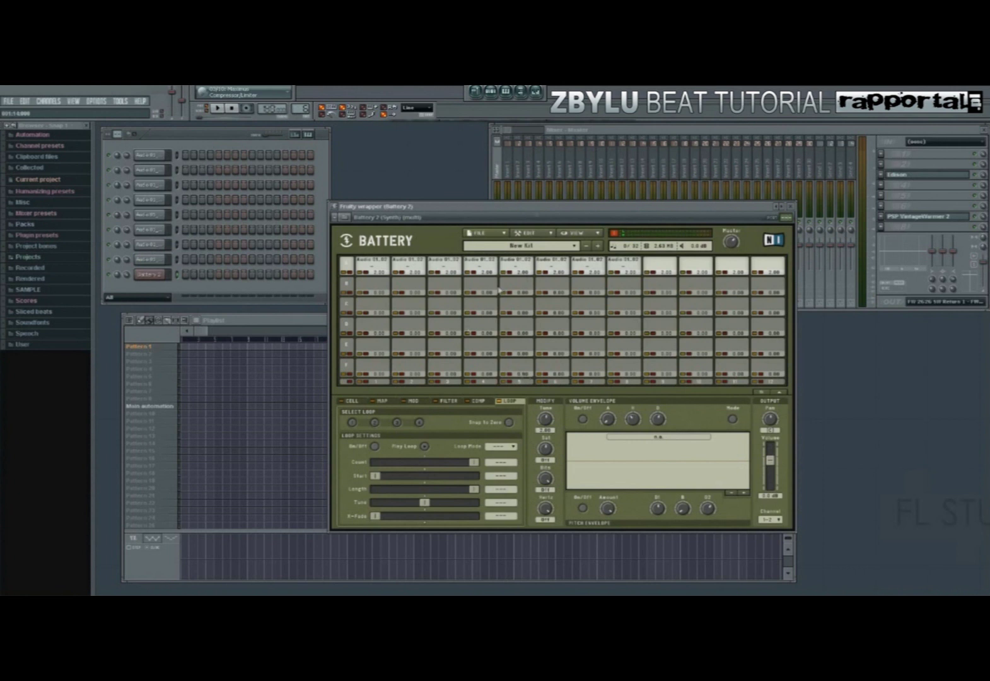
# - Open the piano roll for the Battery 2 channel and enlarge its velocity area
pyautogui.moveTo(535, 206); pyautogui.dragTo(580, 209)
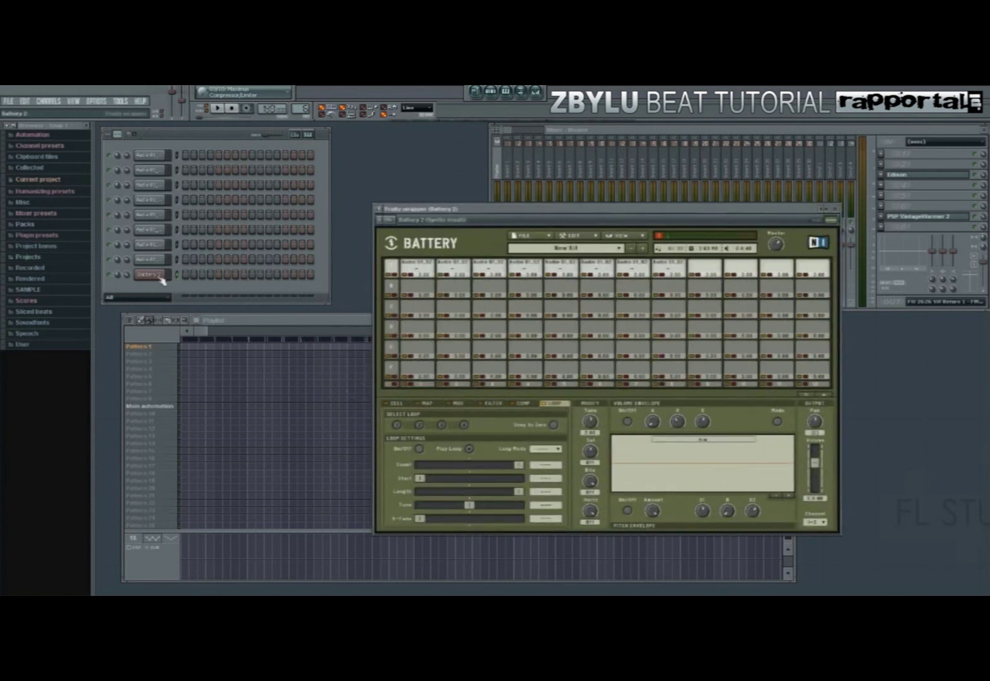
pyautogui.rightClick(162, 280)
pyautogui.click(180, 285)
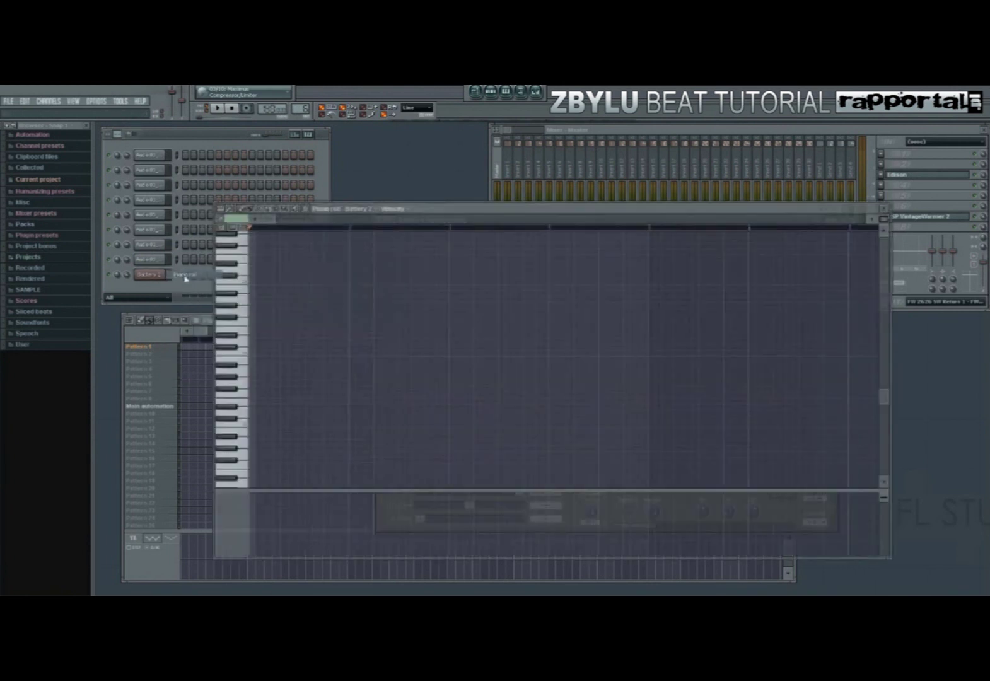
pyautogui.moveTo(440, 203); pyautogui.dragTo(440, 172)
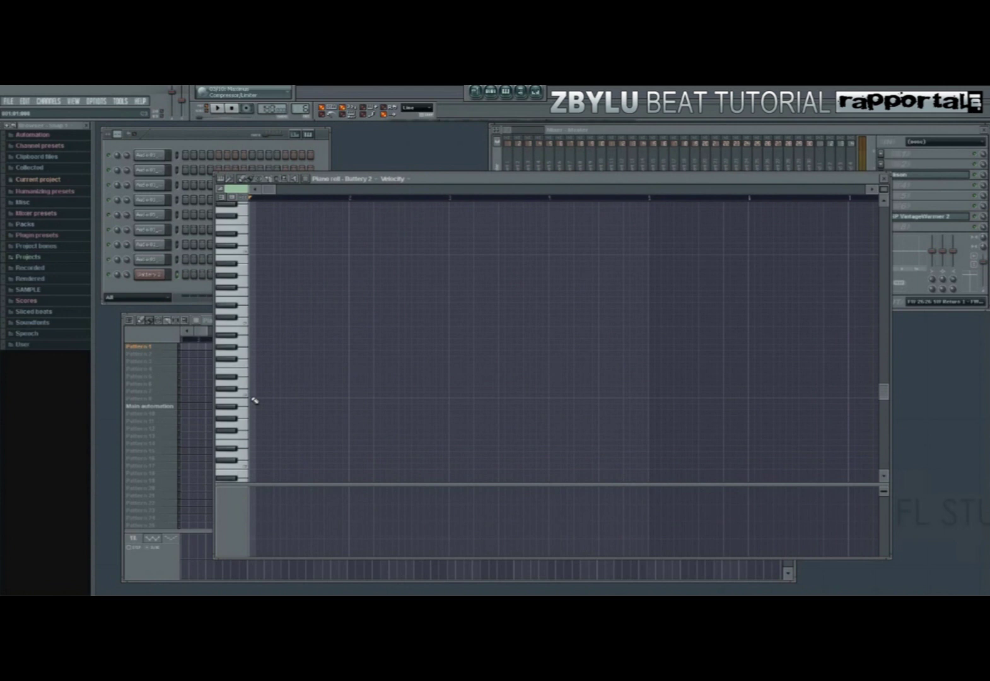
pyautogui.moveTo(311, 482); pyautogui.dragTo(301, 460)
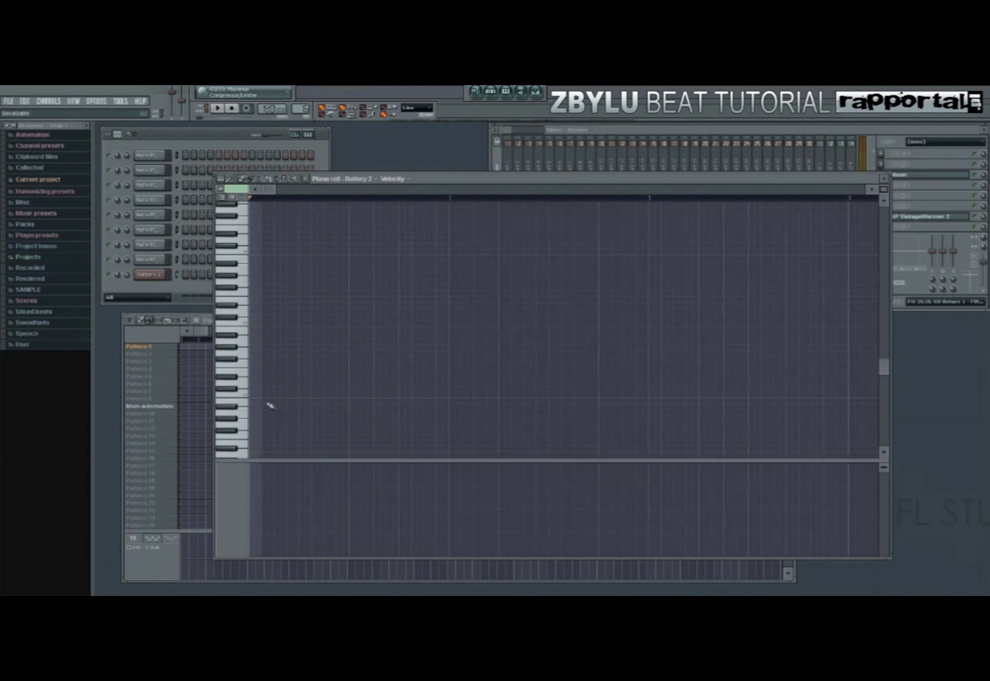
# - Draw eight consecutive one-beat notes rising by semitones from C across the first two bars, and play the pattern
pyautogui.click(243, 397)
pyautogui.click(243, 397)
pyautogui.click(243, 397)
pyautogui.click(258, 395)
pyautogui.moveTo(274, 395); pyautogui.dragTo(296, 396)
pyautogui.click(305, 388)
pyautogui.click(372, 382)
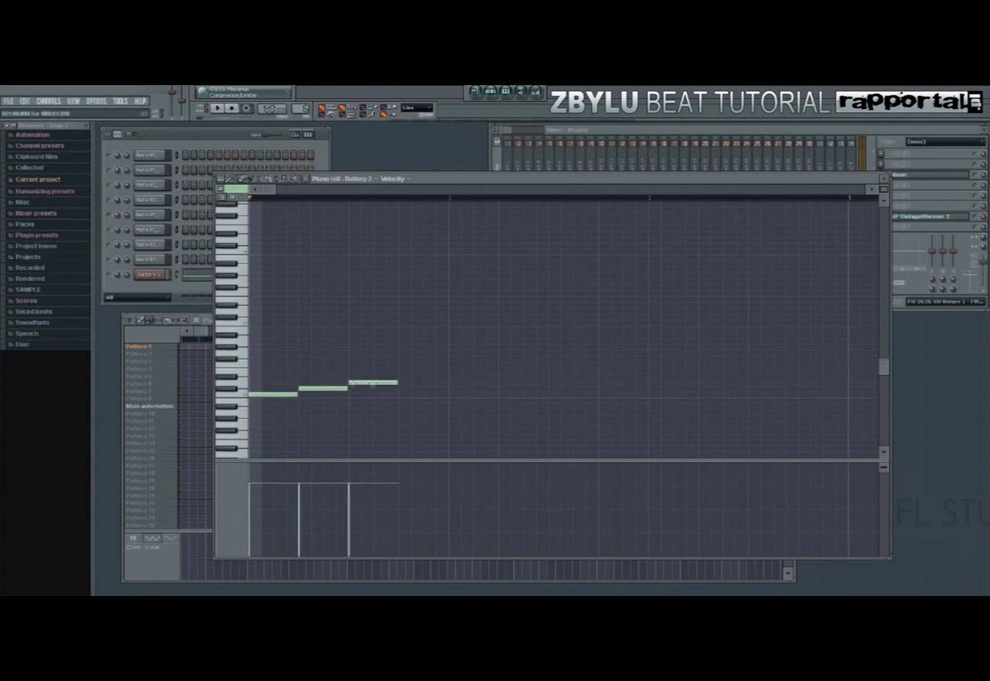
pyautogui.click(407, 377)
pyautogui.click(451, 371)
pyautogui.click(530, 365)
pyautogui.click(558, 359)
pyautogui.click(606, 353)
pyautogui.press('space')
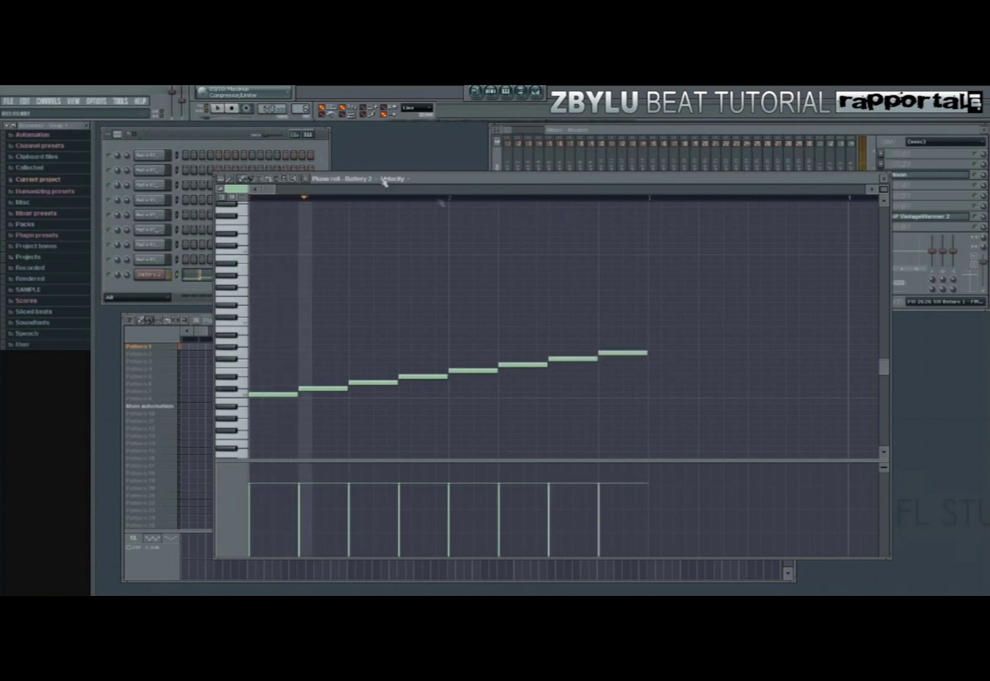
pyautogui.press('space')
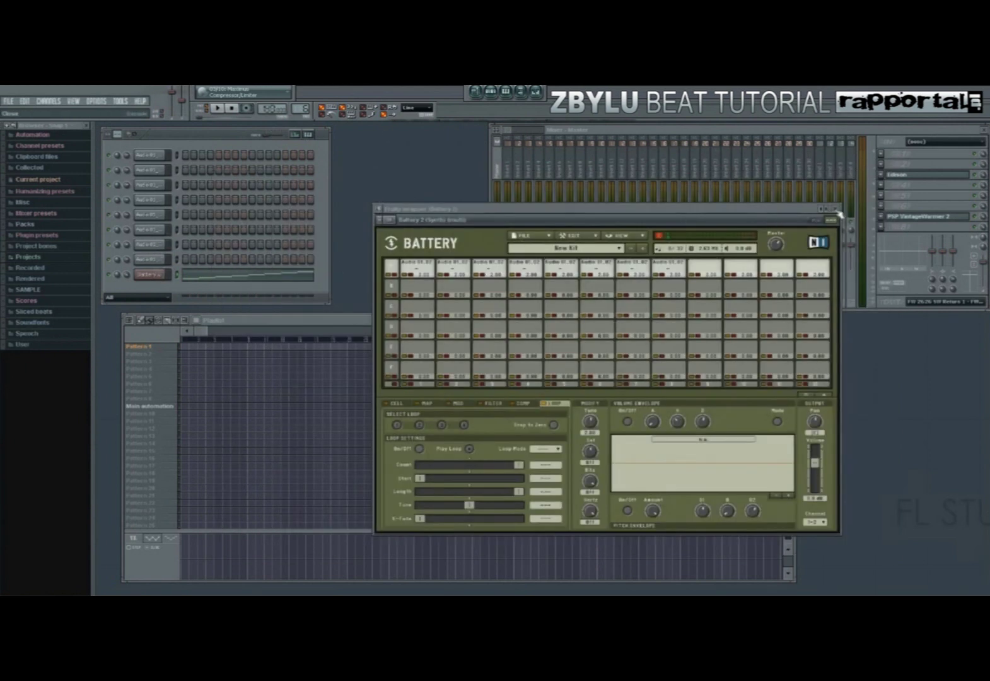
# - Route the Battery 2 channel to mixer insert 2 and show its miscellaneous channel settings
pyautogui.click(835, 209)
pyautogui.click(152, 262)
pyautogui.click(152, 272)
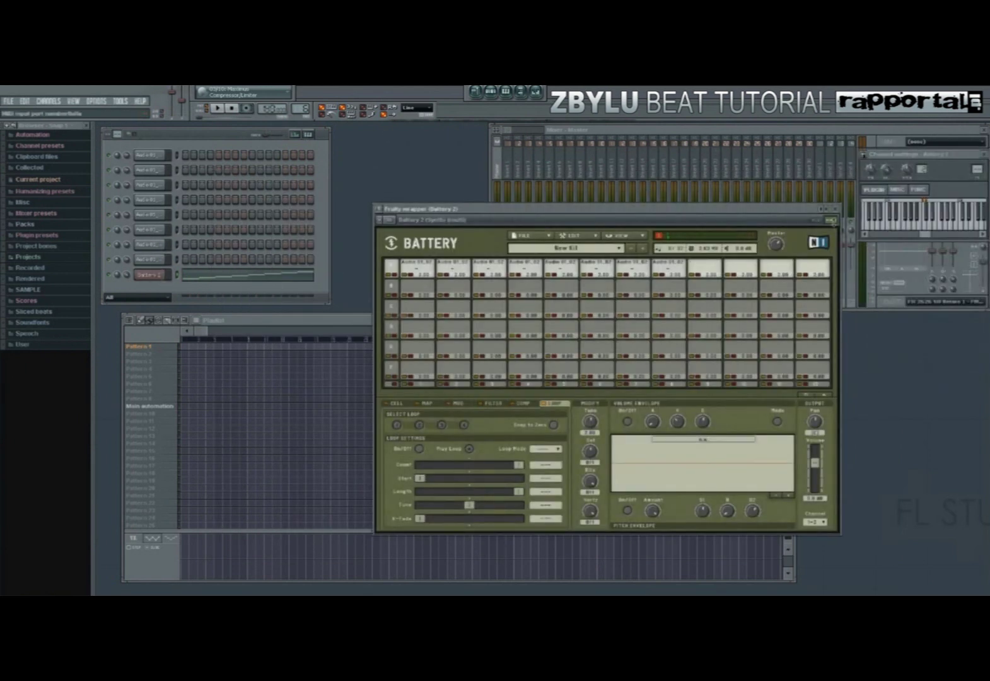
pyautogui.click(834, 208)
pyautogui.moveTo(944, 154); pyautogui.dragTo(948, 361)
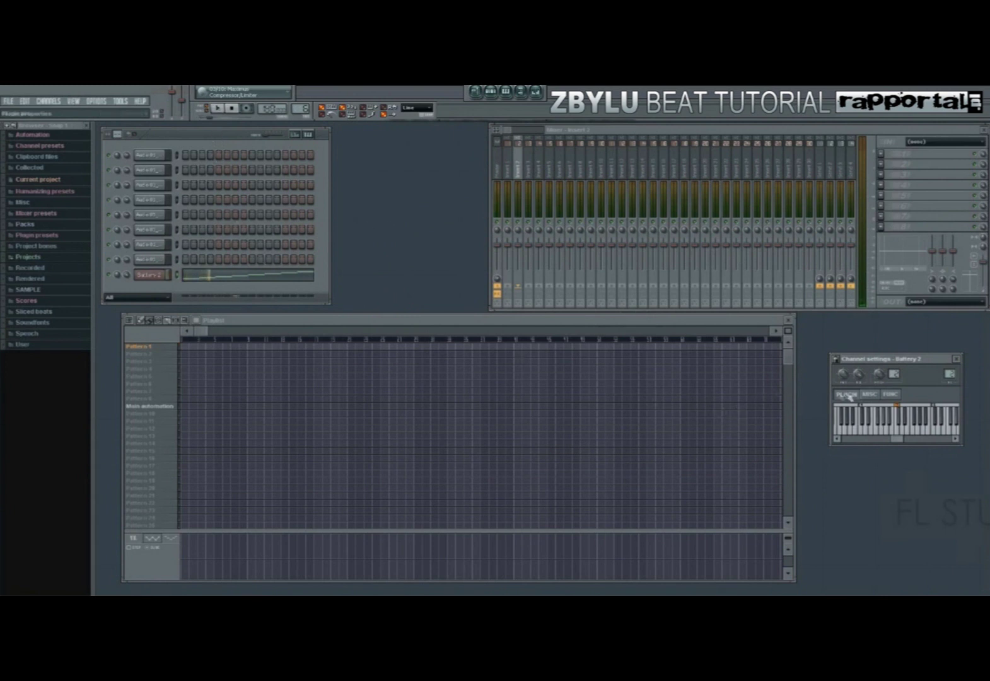
pyautogui.click(870, 394)
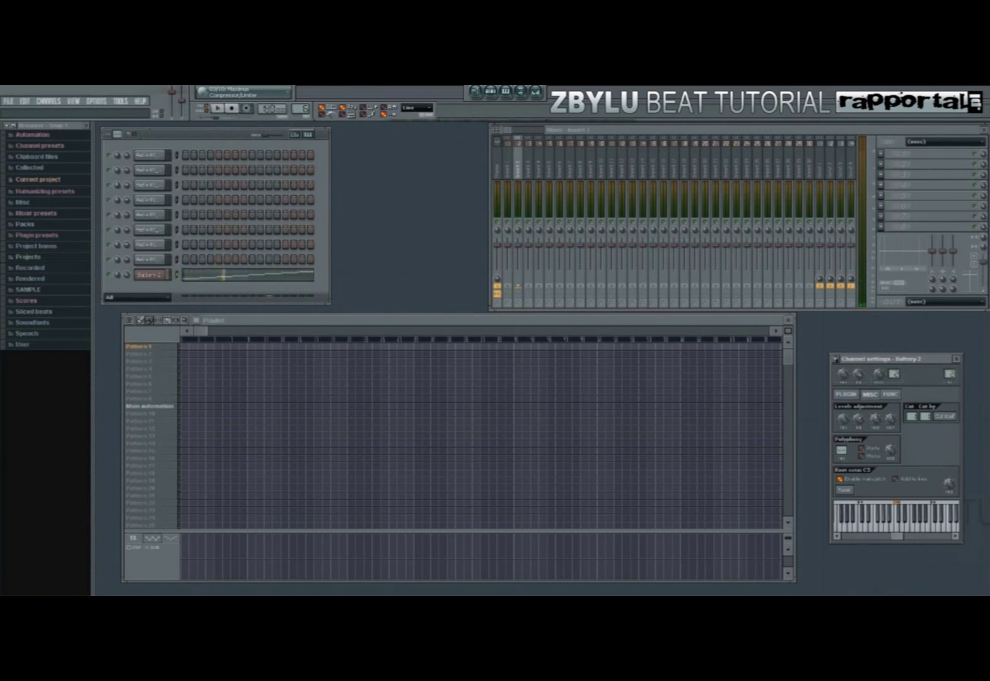
pyautogui.hotkey('alt', 'Tab')
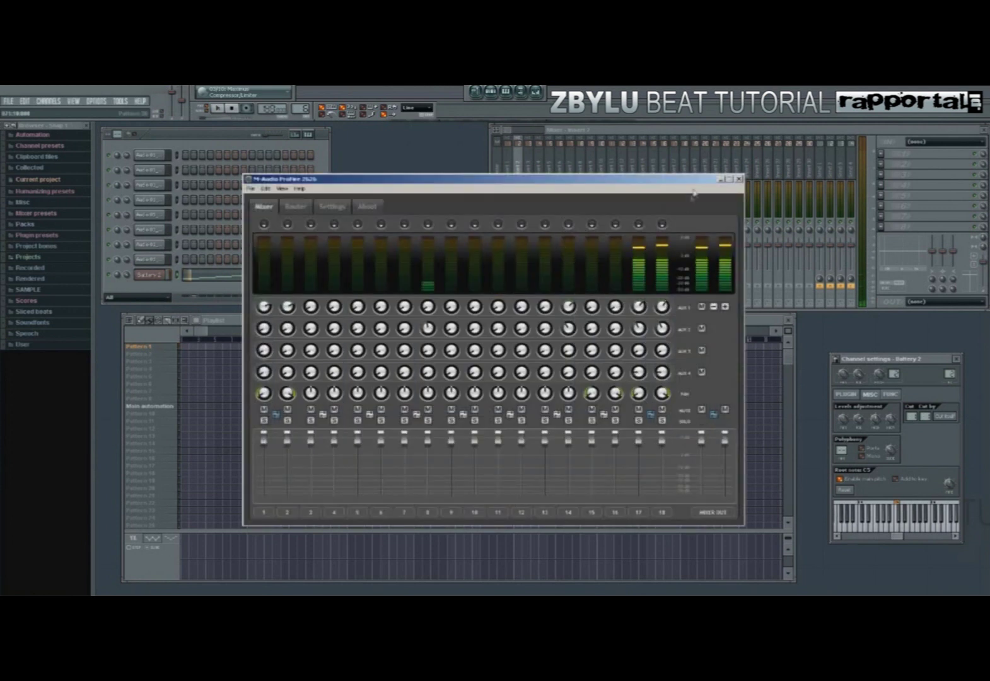
pyautogui.click(722, 180)
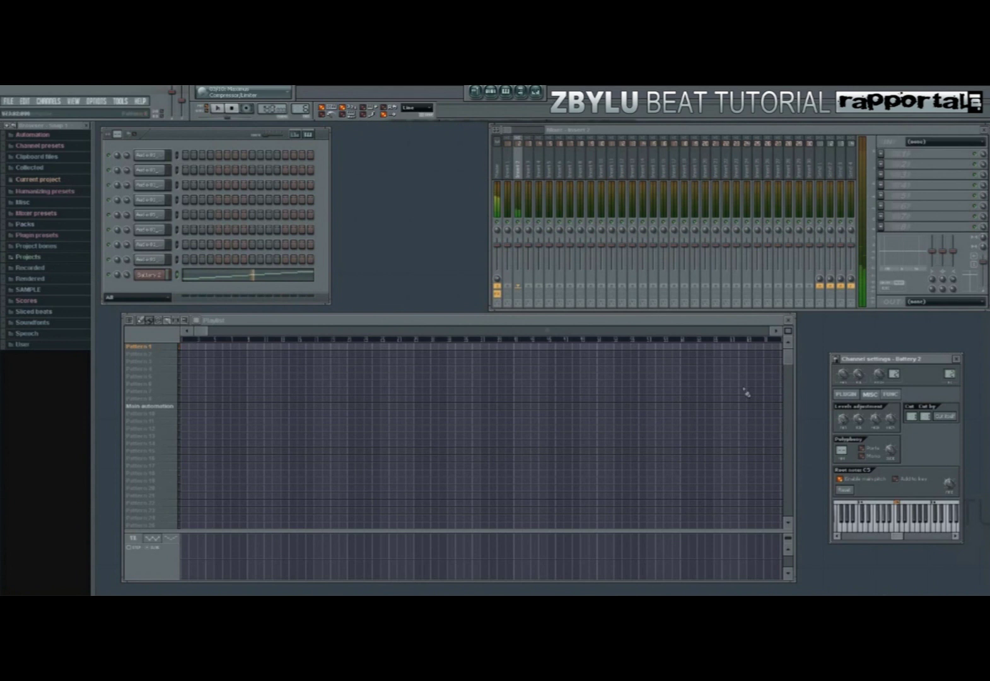
# - Reopen Battery 2 and raise row A's tuning through 3.00 and 4.00 to 5.00, playing the pattern to compare
pyautogui.click(161, 277)
pyautogui.click(163, 281)
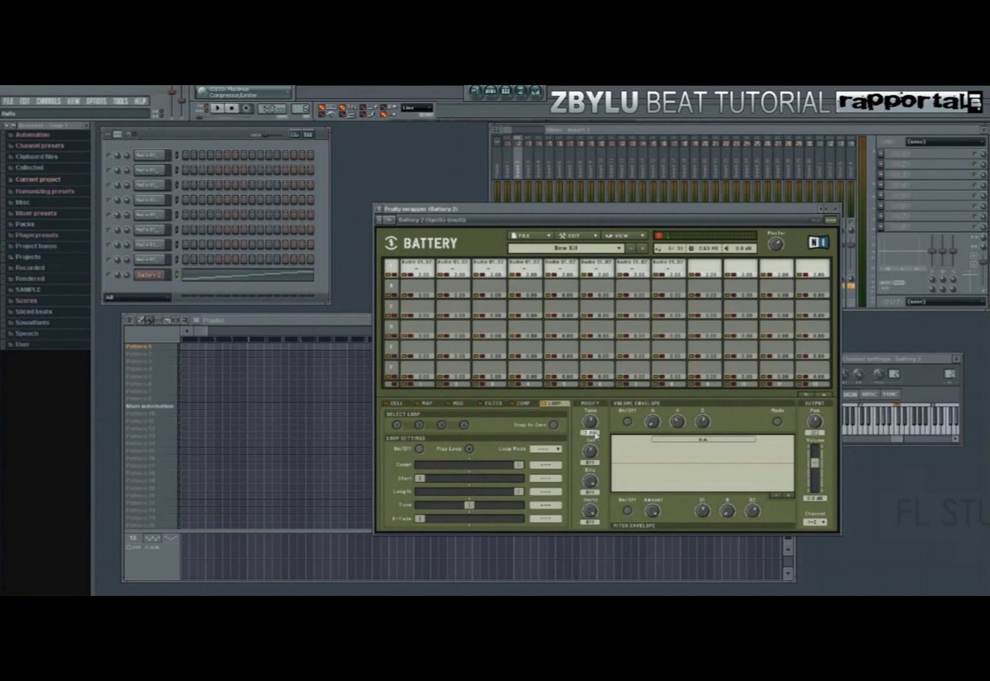
pyautogui.click(230, 137)
pyautogui.press('space')
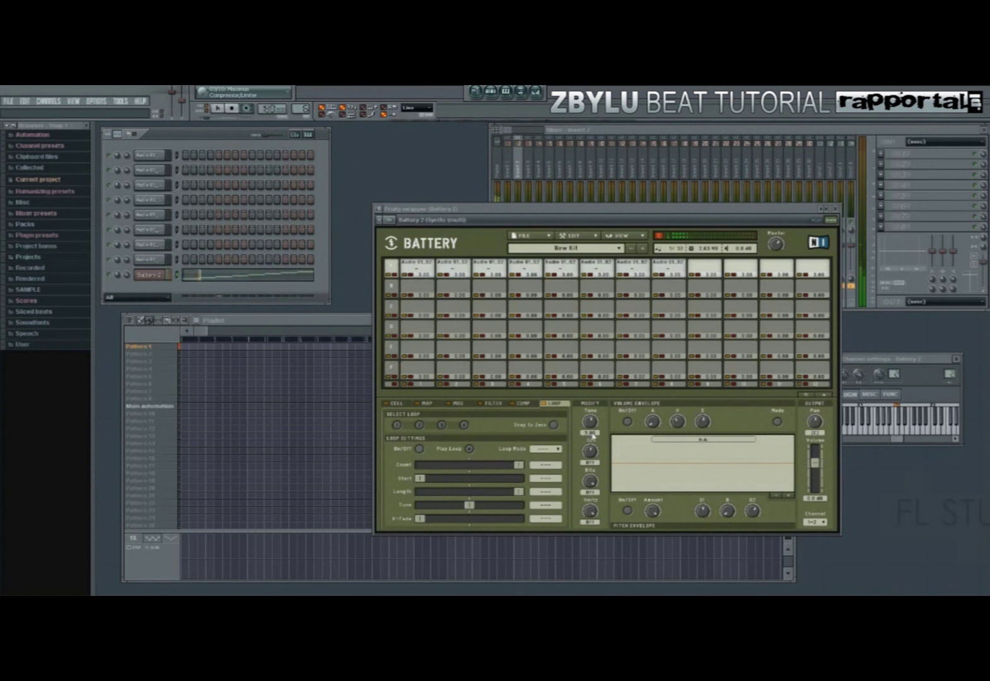
pyautogui.click(591, 435)
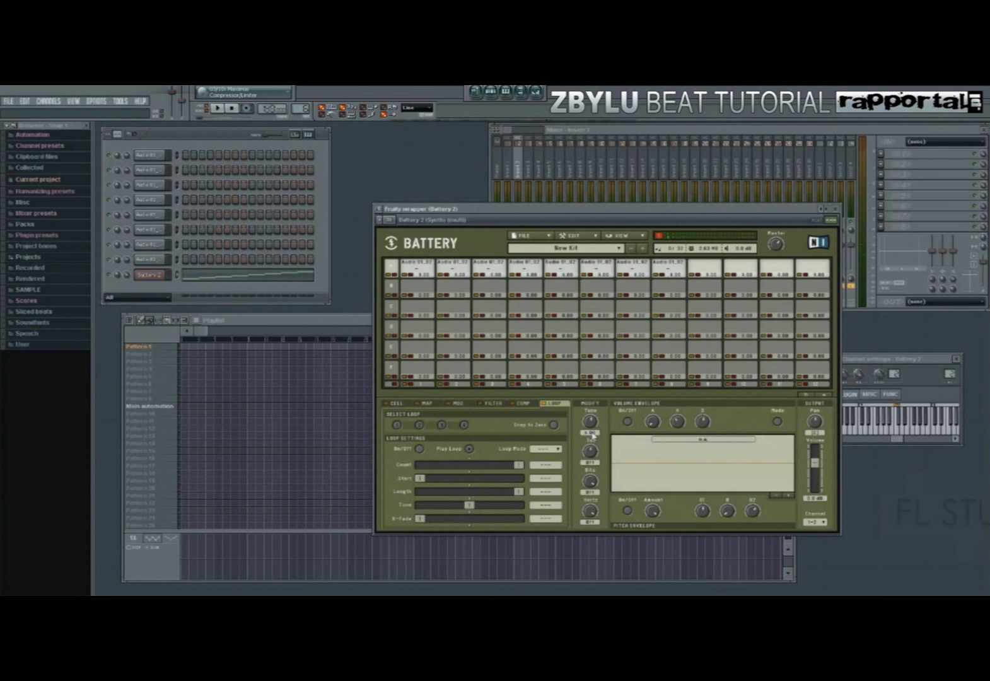
pyautogui.click(236, 145)
pyautogui.press('space')
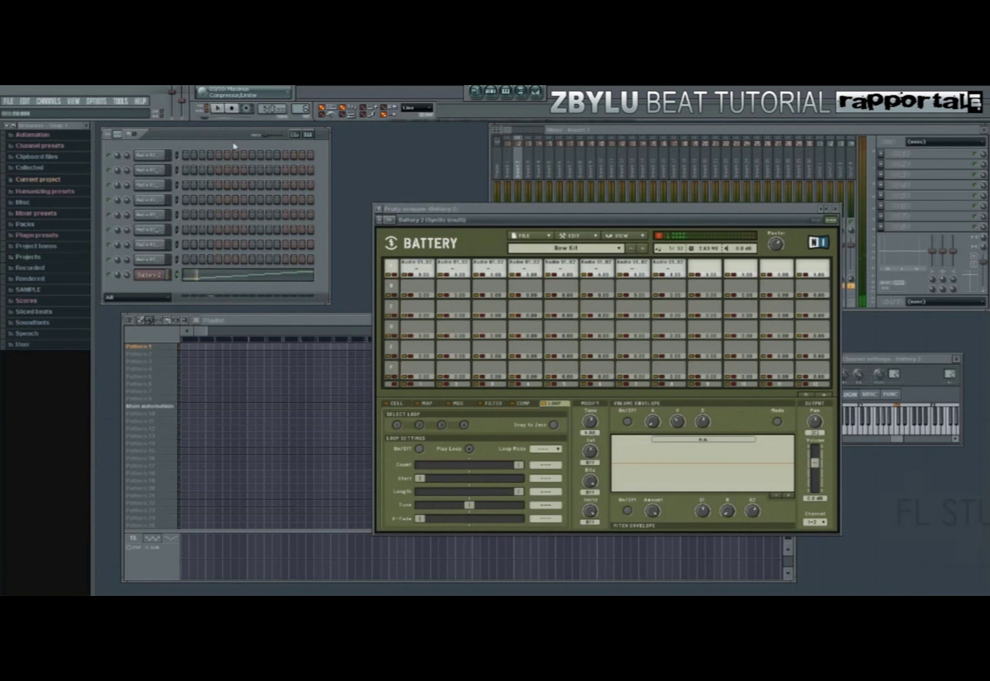
pyautogui.click(594, 434)
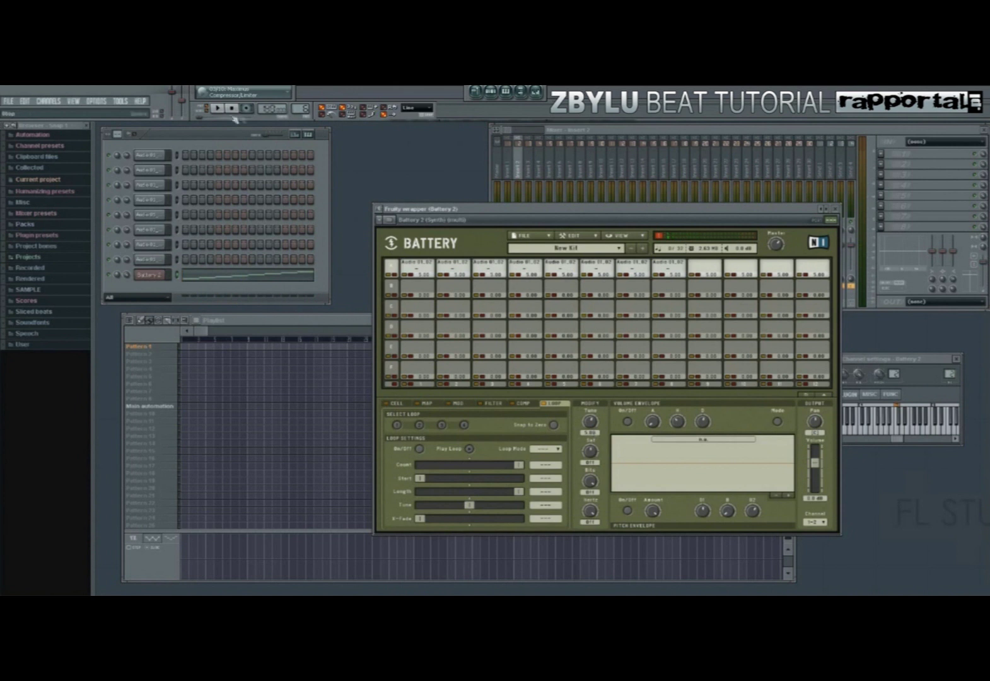
pyautogui.click(237, 135)
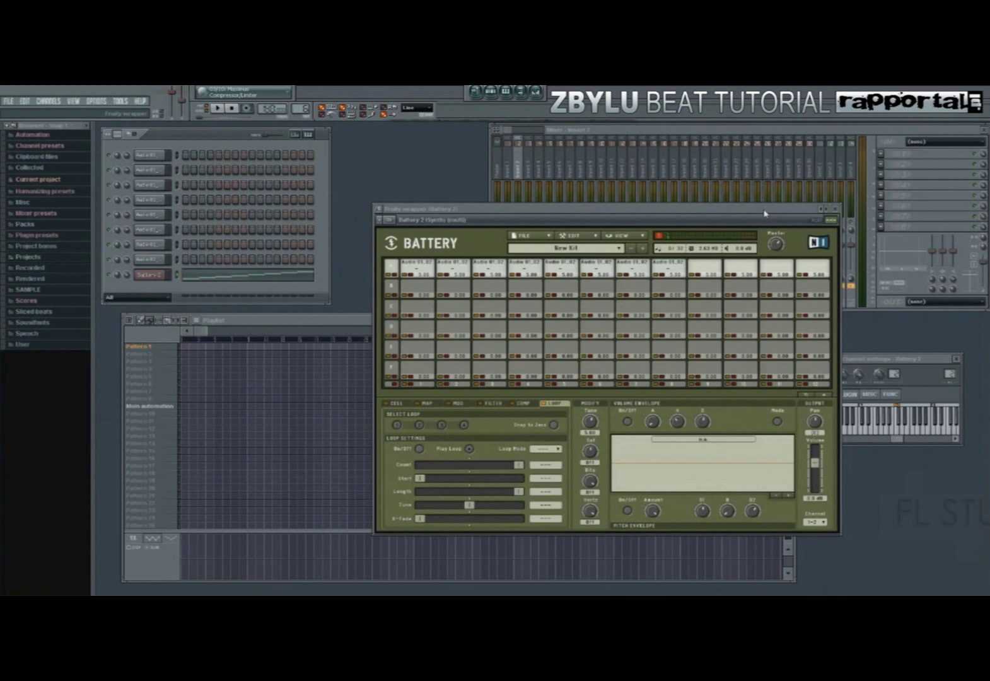
pyautogui.press('space')
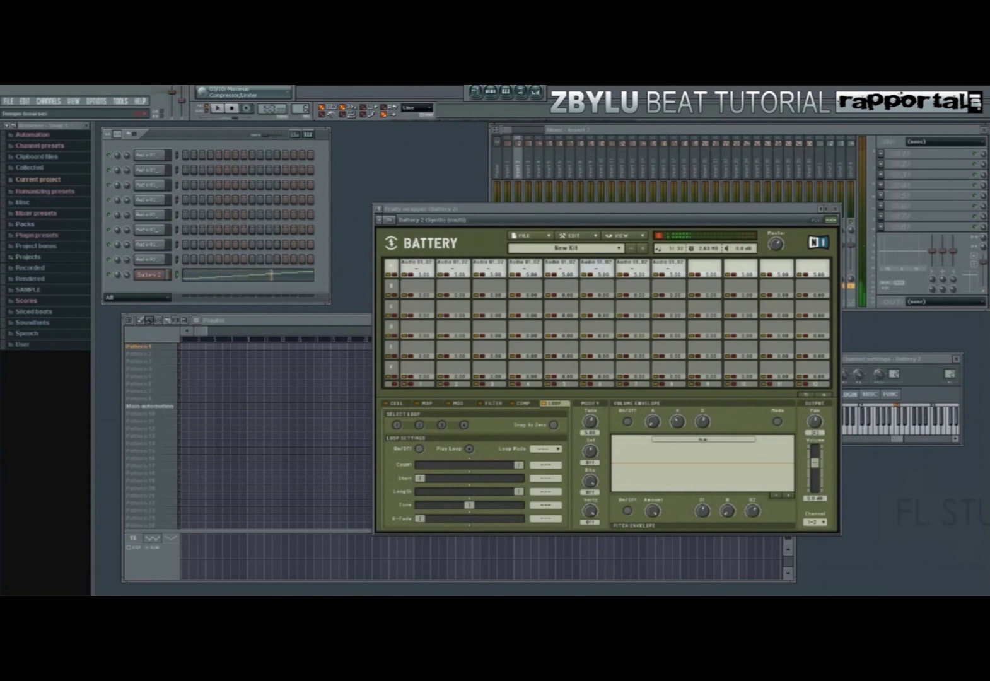
pyautogui.press('space')
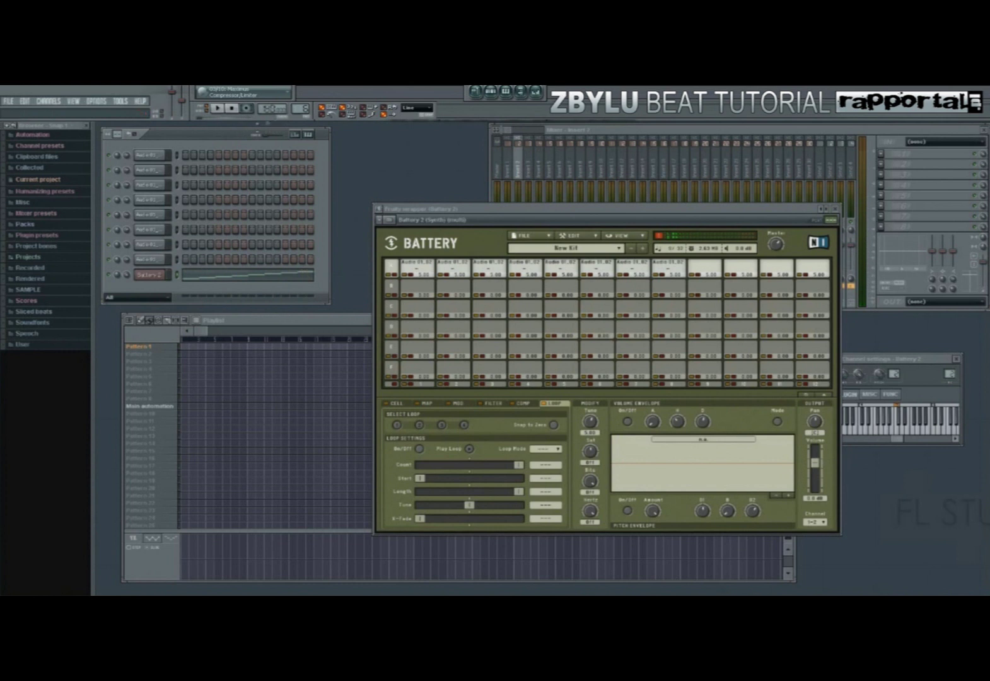
# - Add Fruity Parametric EQ 2 to the first effect slot of insert 2, slightly boosting the highs and cutting the lows
pyautogui.click(839, 212)
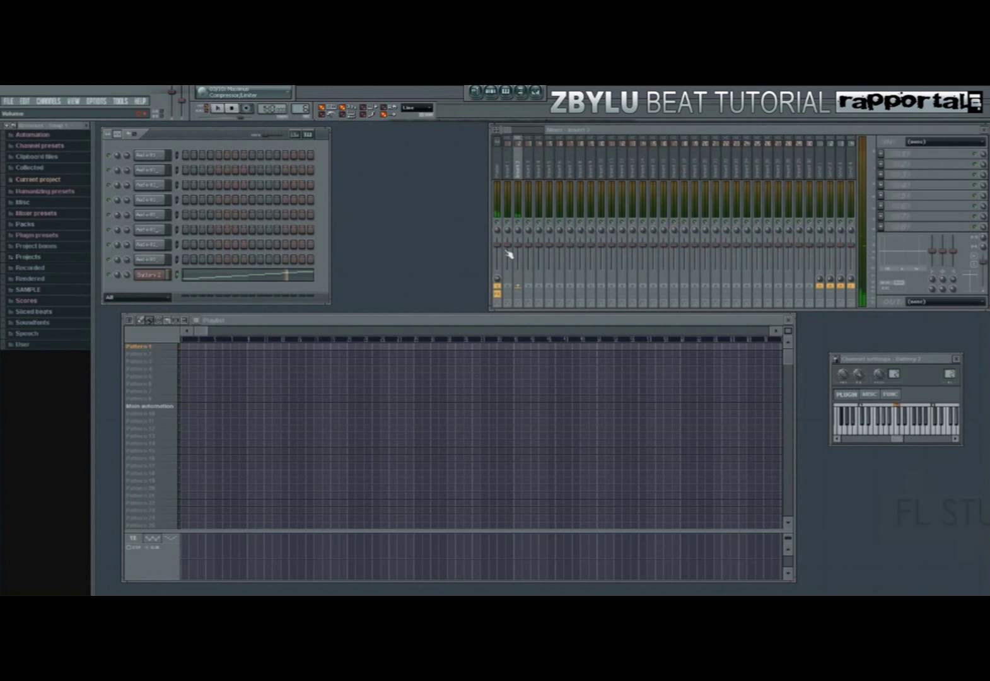
pyautogui.click(888, 163)
pyautogui.moveTo(887, 164)
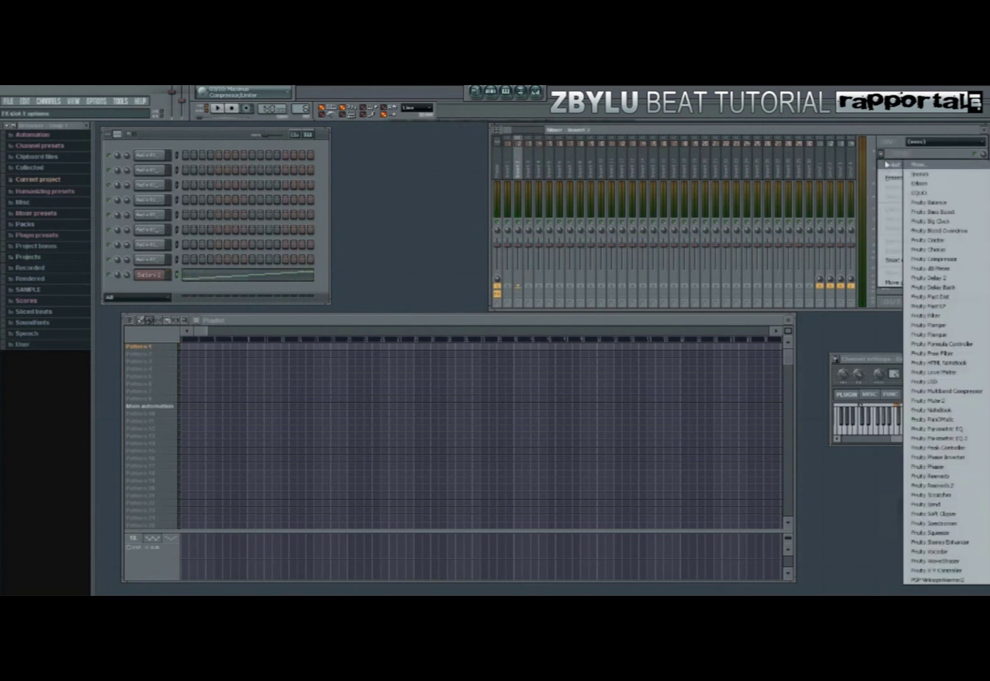
pyautogui.click(938, 437)
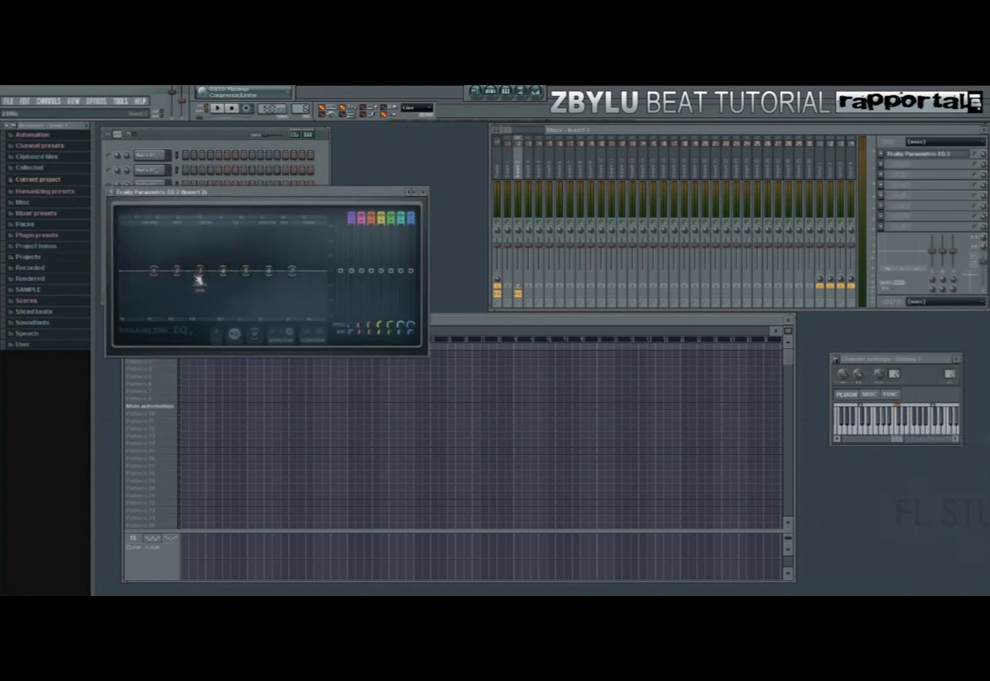
pyautogui.moveTo(292, 271); pyautogui.dragTo(233, 270)
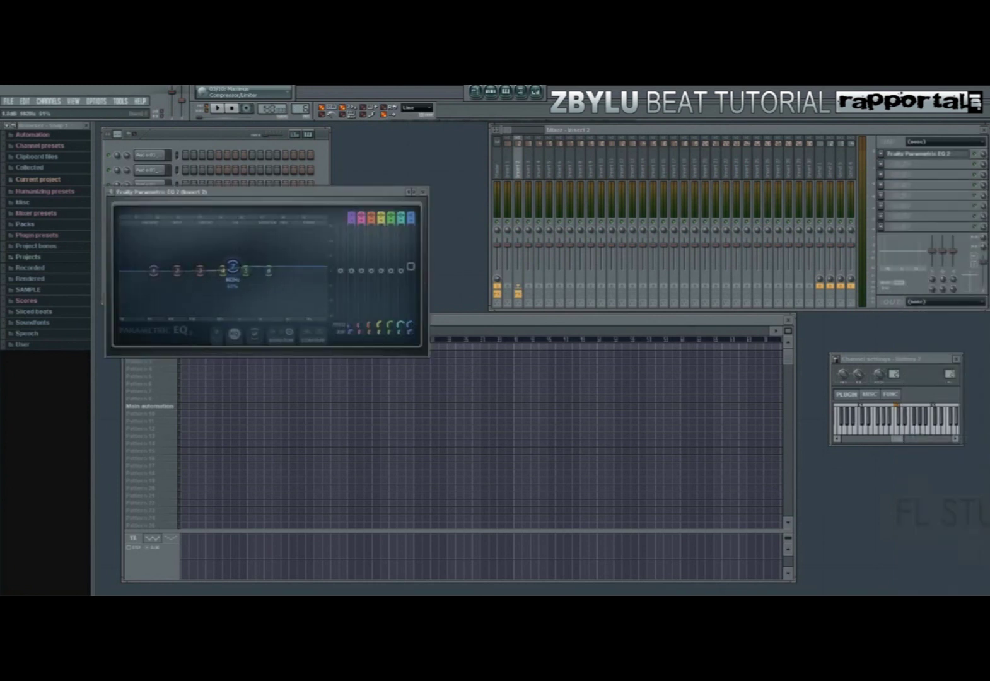
pyautogui.moveTo(153, 270); pyautogui.dragTo(219, 278)
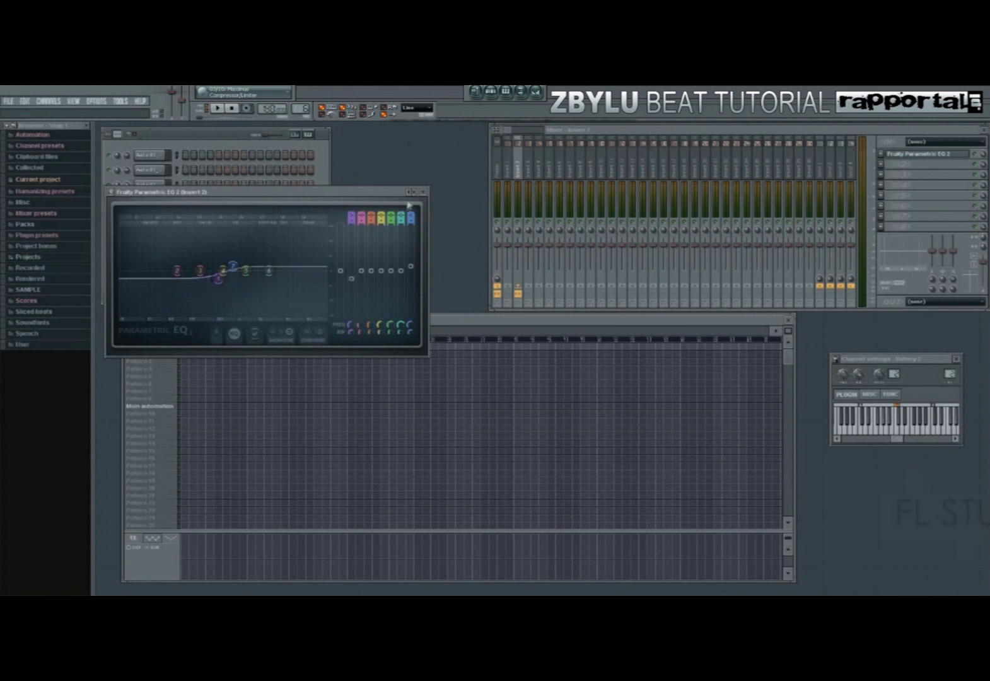
# - Close the equaliser and alternate four Pattern 1 and four Pattern 2 blocks from the start of the playlist
pyautogui.click(423, 192)
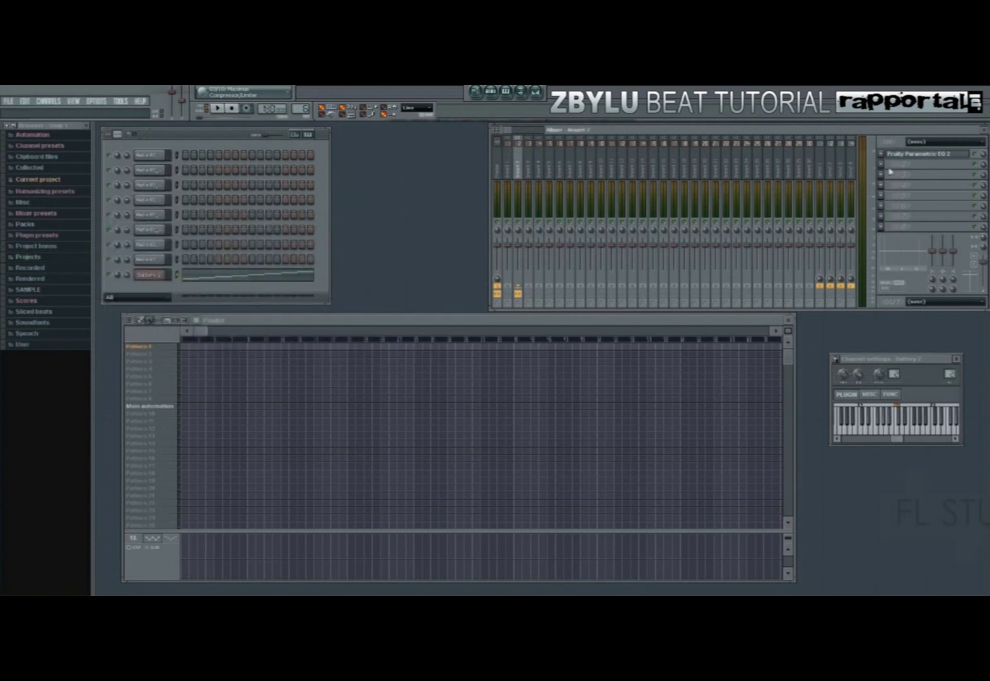
pyautogui.moveTo(928, 360); pyautogui.dragTo(941, 348)
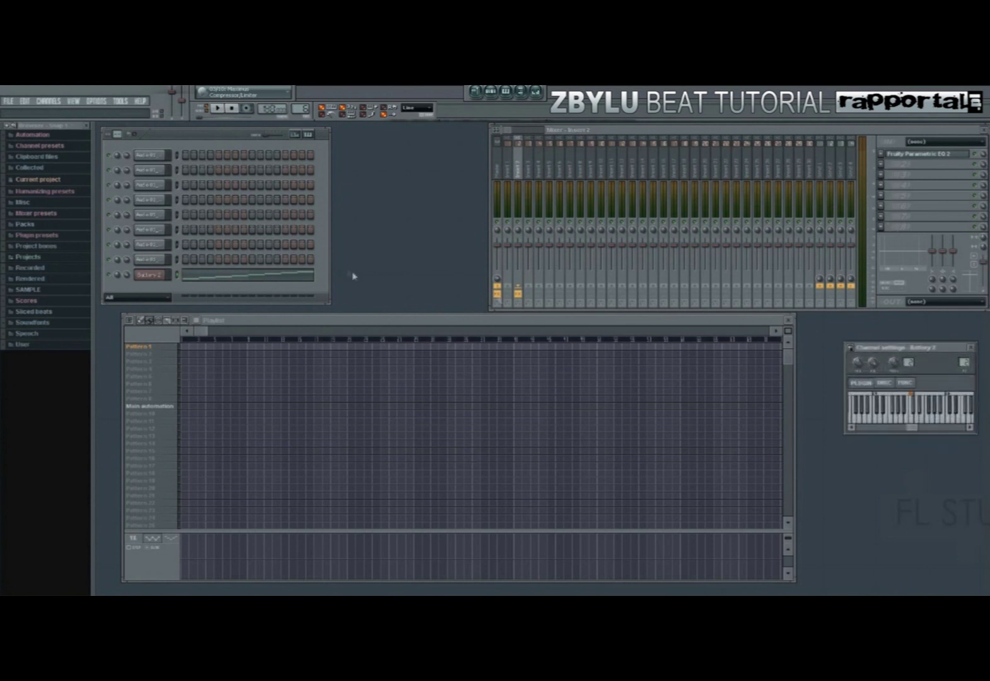
pyautogui.click(206, 137)
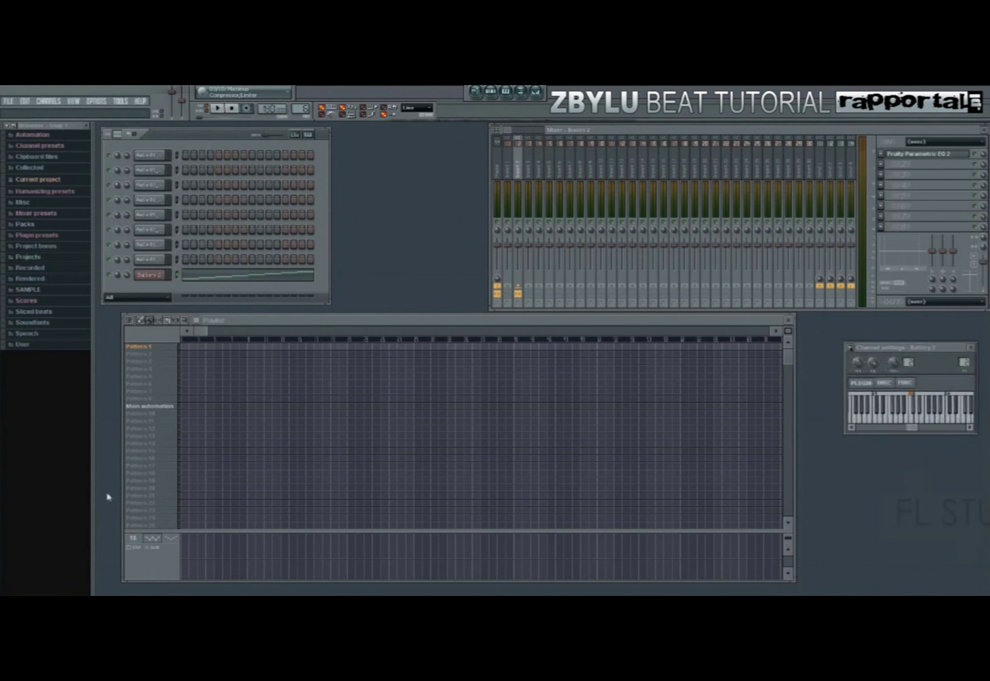
pyautogui.click(186, 350)
pyautogui.moveTo(202, 354); pyautogui.dragTo(252, 355)
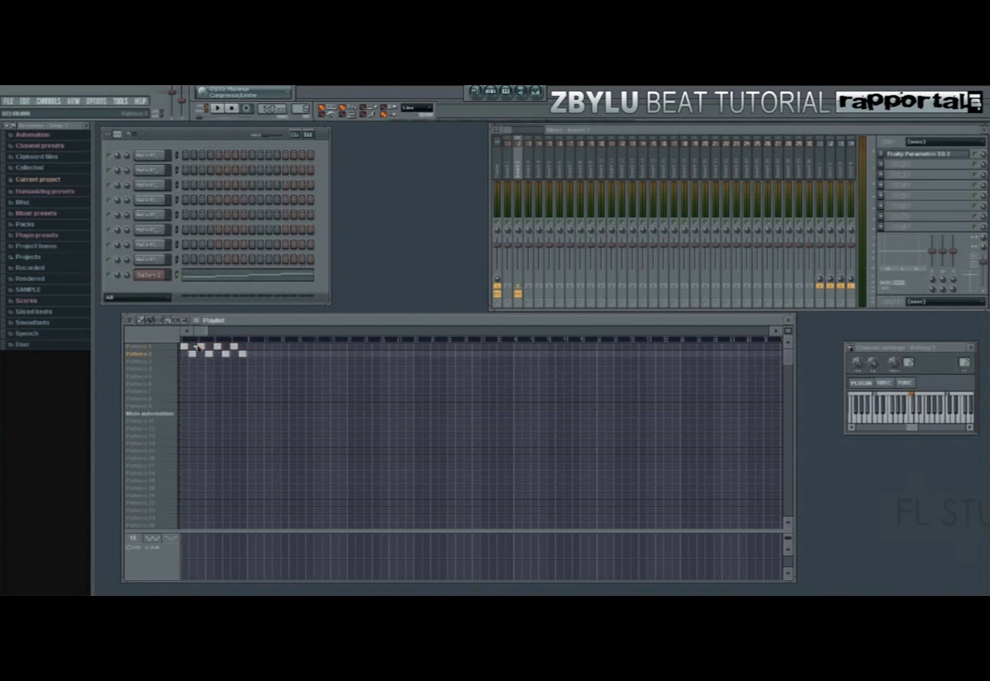
# - Clear the custom name of the "Main automation" pattern in the playlist
pyautogui.click(159, 416)
pyautogui.press('F2')
pyautogui.press('BackSpace')
pyautogui.press('Return')
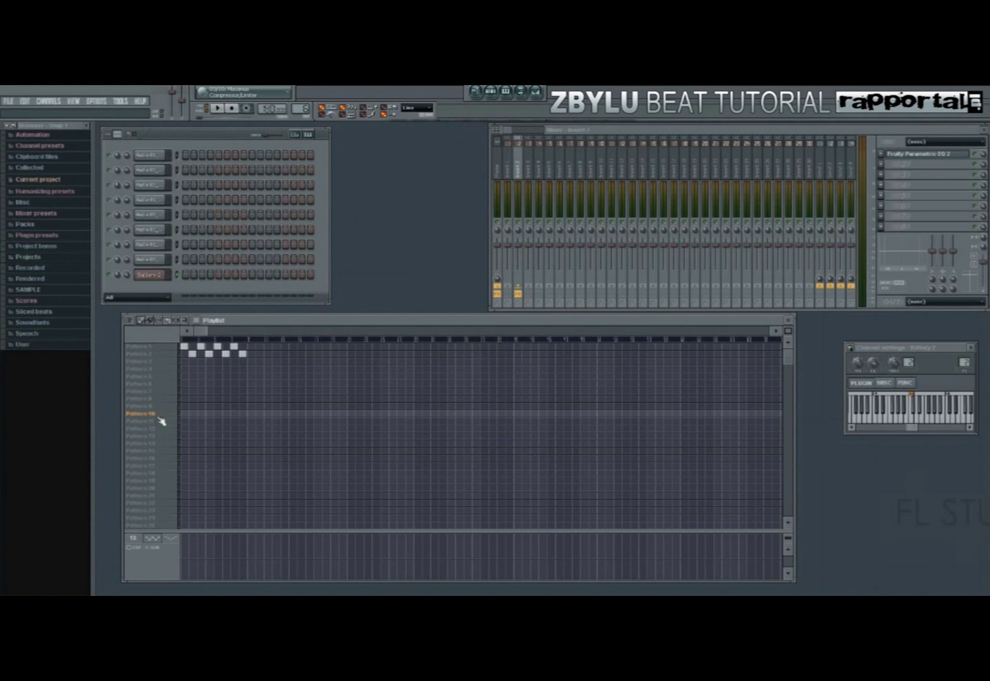
# - Select Pattern 1 and play the arrangement of Patterns 1 and 2 in song mode
pyautogui.click(172, 354)
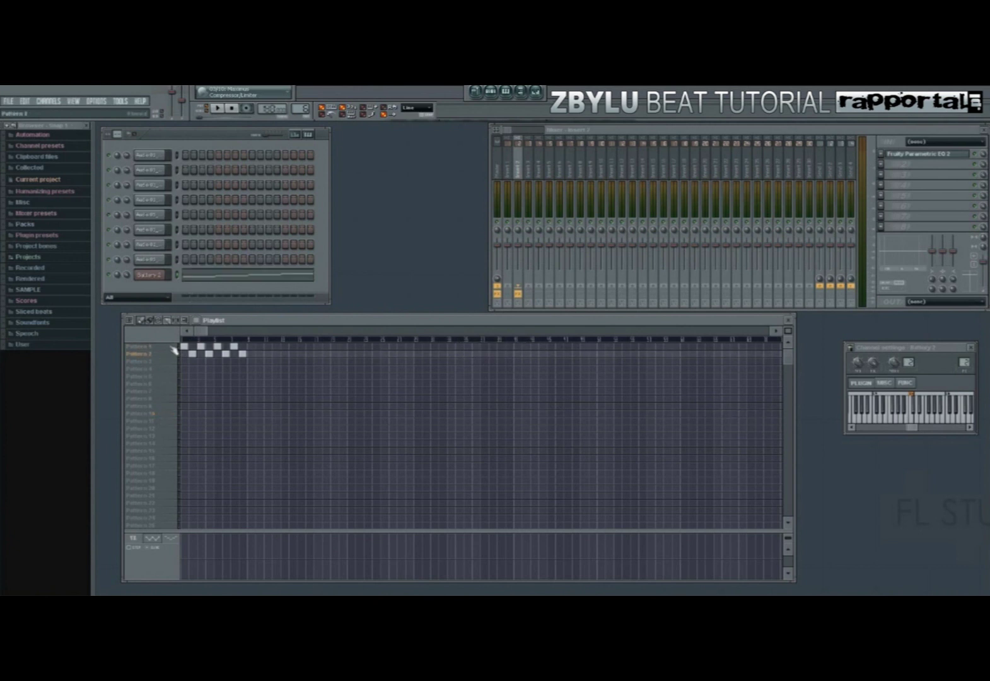
pyautogui.click(172, 347)
pyautogui.click(208, 112)
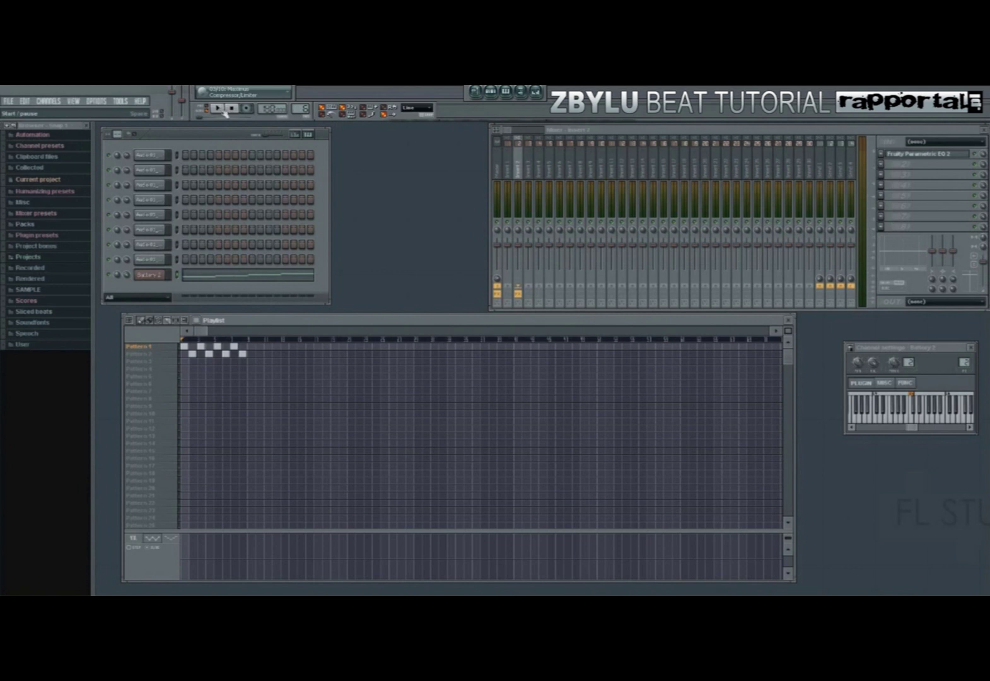
pyautogui.click(222, 112)
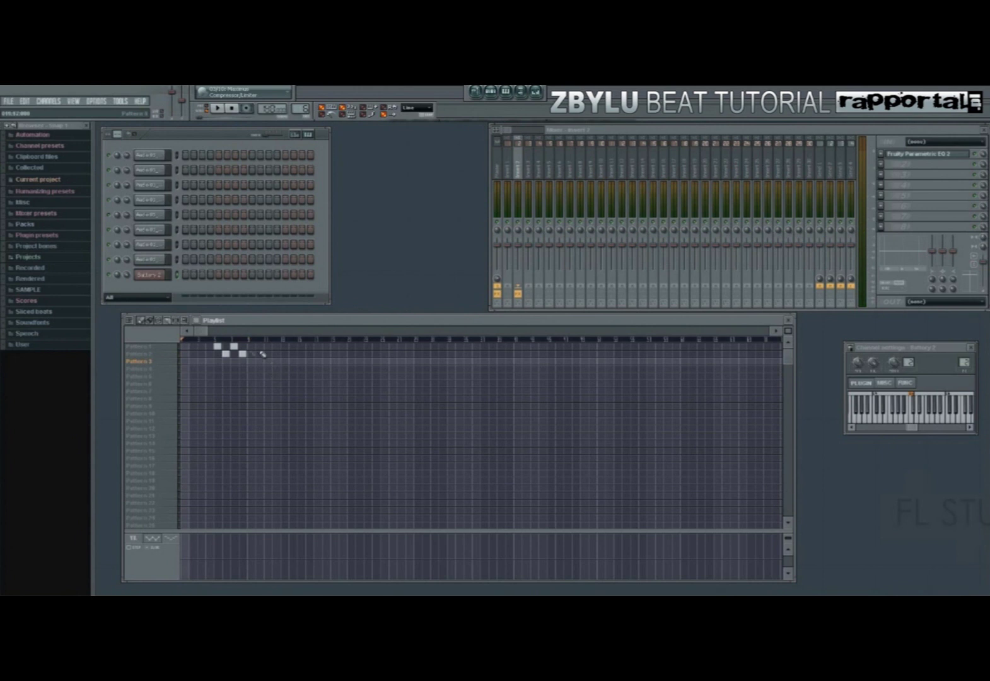
# - Record a two-bar Battery 2 part into Pattern 3 from the MIDI keyboard, starting at the first bar of the playlist
pyautogui.click(249, 110)
pyautogui.click(227, 116)
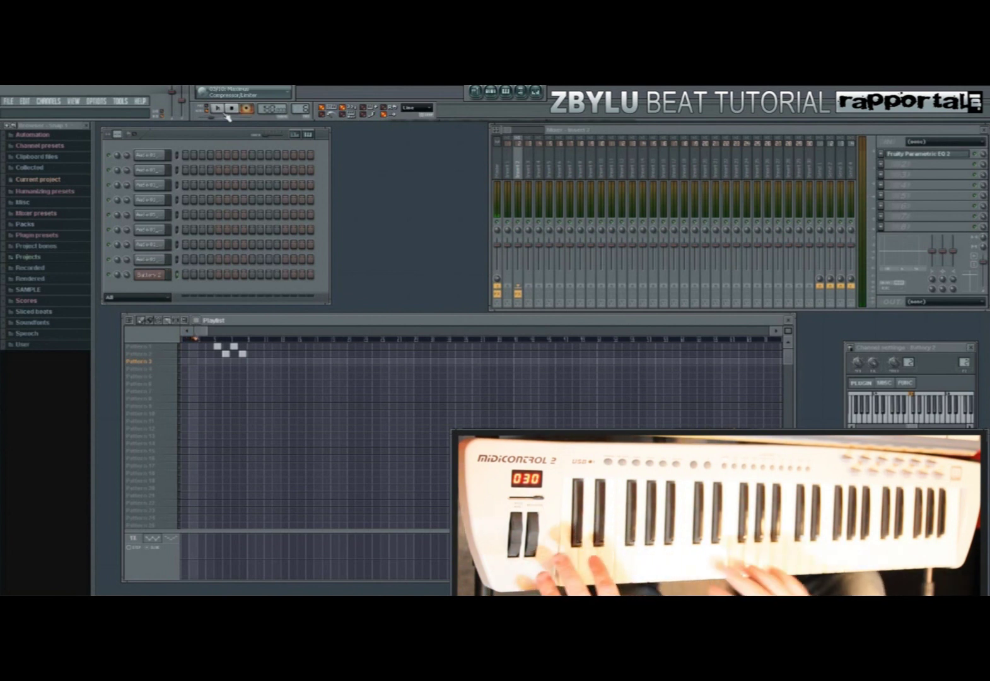
pyautogui.click(229, 111)
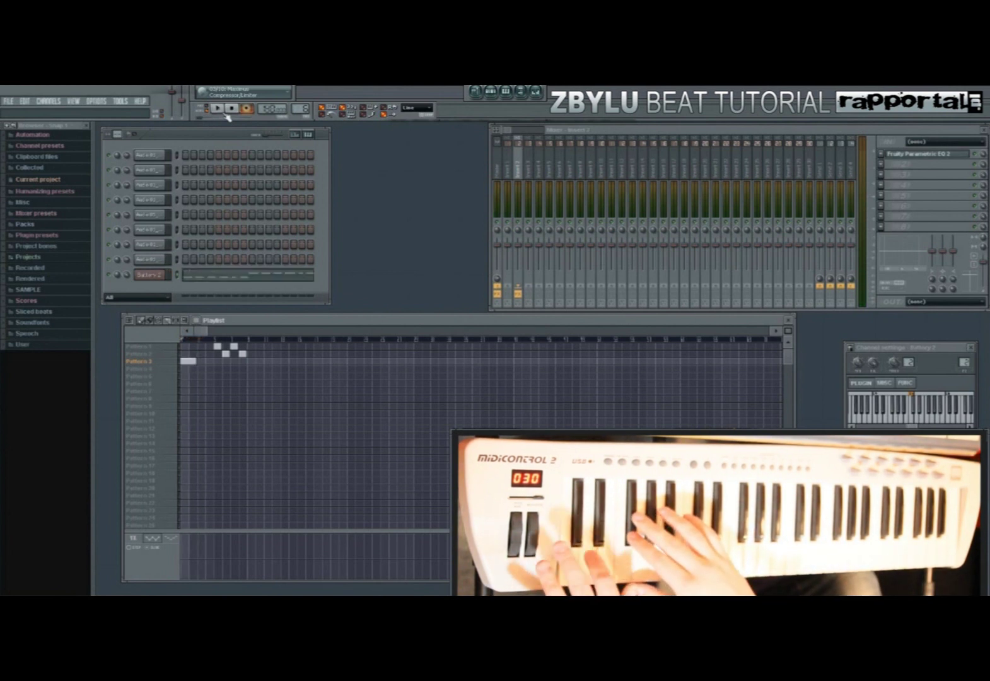
# - Open Pattern 3's Battery 2 notes in the piano roll, select them all and quantise them
pyautogui.click(270, 276)
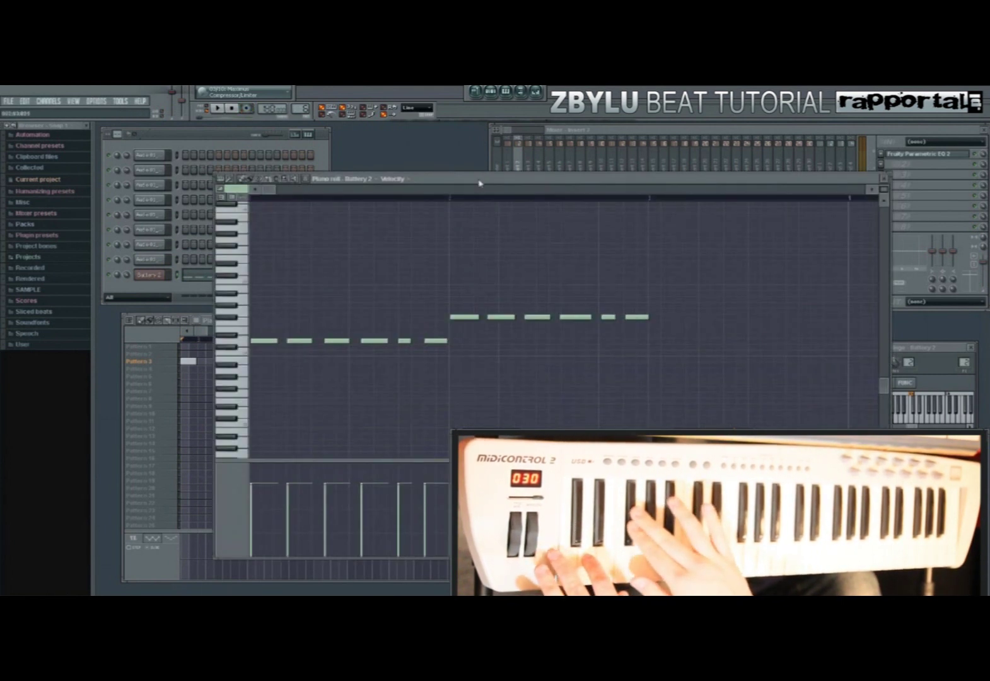
pyautogui.hotkey('ctrl', 'a')
pyautogui.hotkey('alt', 'q')
pyautogui.click(553, 389)
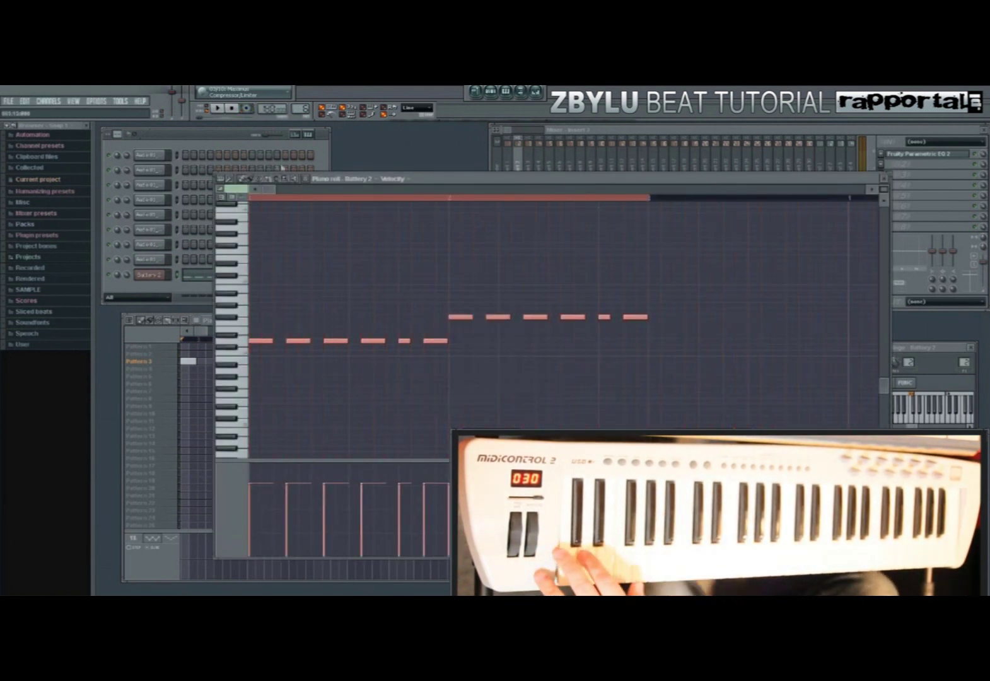
# - With snapping off, shift every note except the first of each bar slightly later
pyautogui.click(276, 179)
pyautogui.click(704, 305)
pyautogui.moveTo(698, 296); pyautogui.dragTo(280, 363)
pyautogui.click(417, 108)
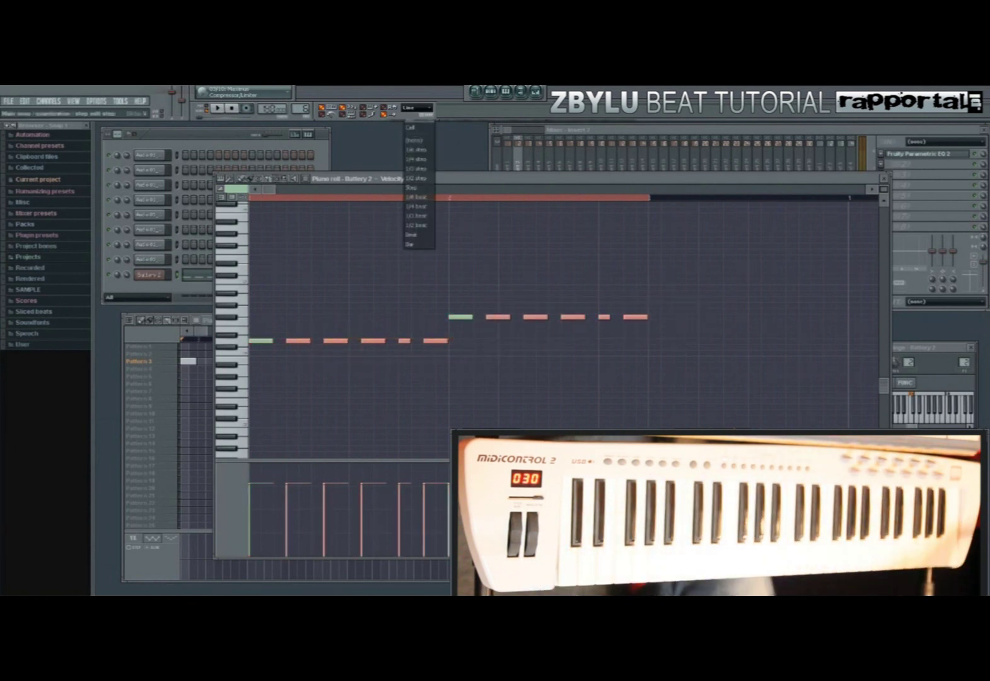
pyautogui.click(420, 135)
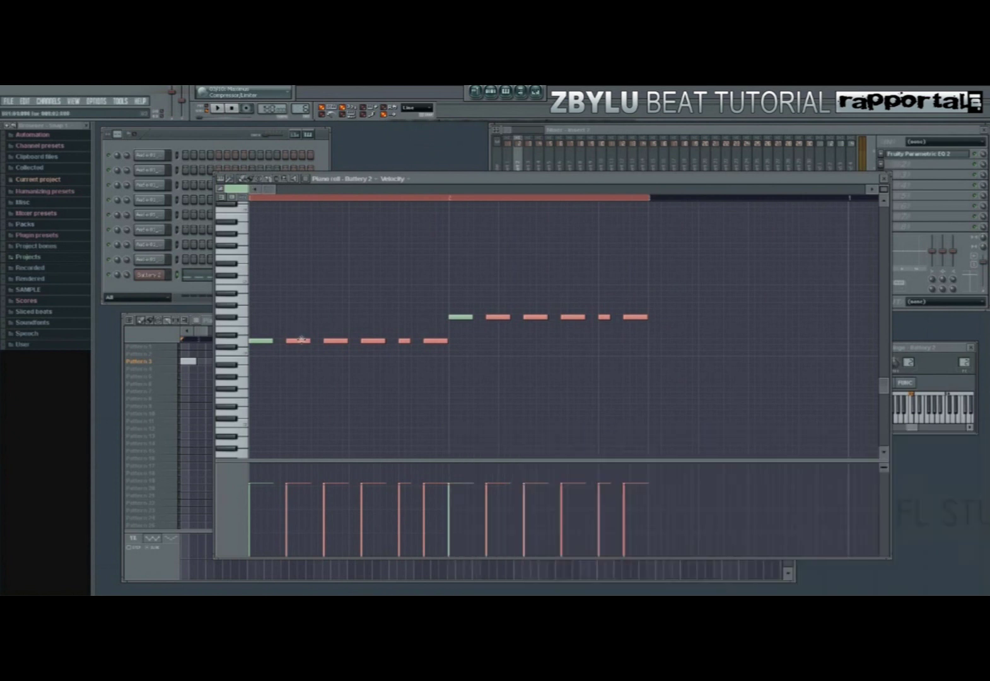
pyautogui.moveTo(300, 340); pyautogui.dragTo(303, 340)
pyautogui.click(462, 352)
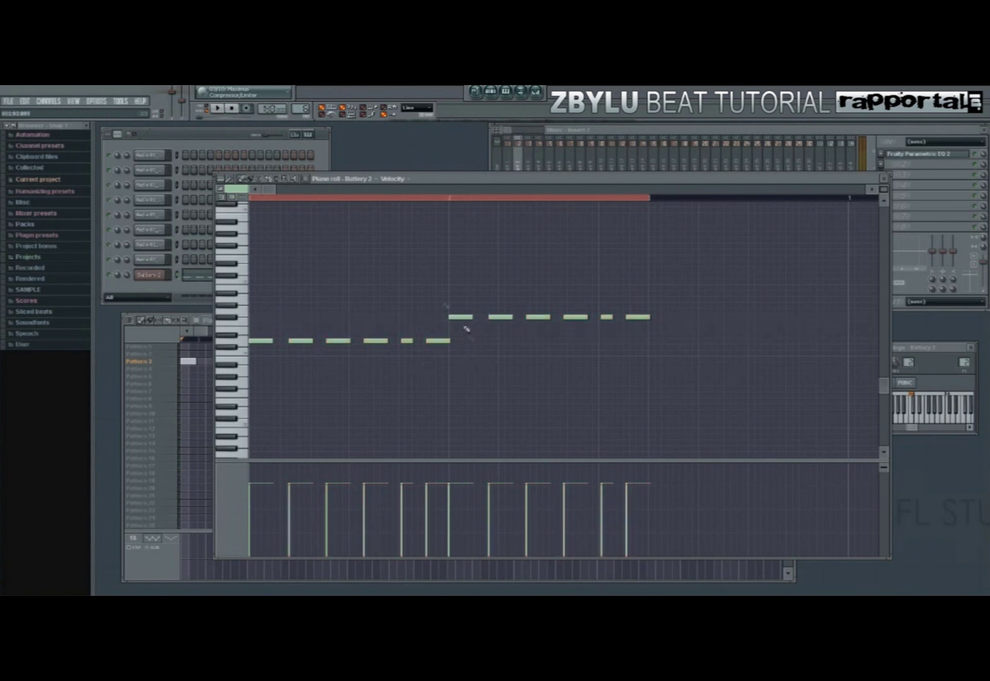
# - Restore grid snapping, repeat the Pattern 3 block in the playlist and play it, then reopen its Battery 2 notes
pyautogui.click(424, 108)
pyautogui.click(428, 124)
pyautogui.click(884, 178)
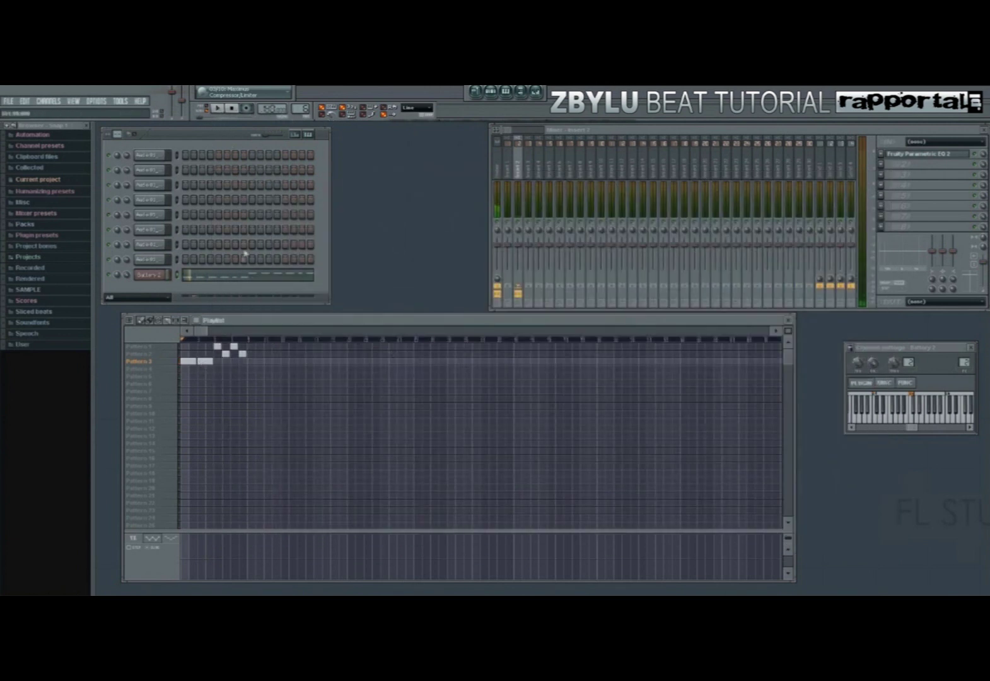
pyautogui.click(235, 277)
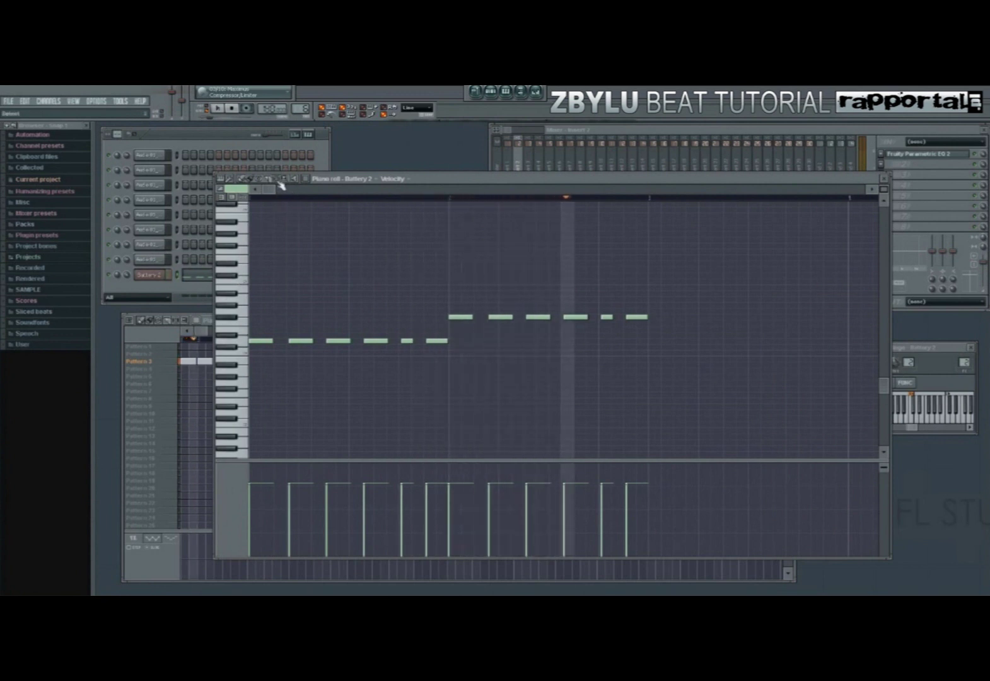
pyautogui.press('space')
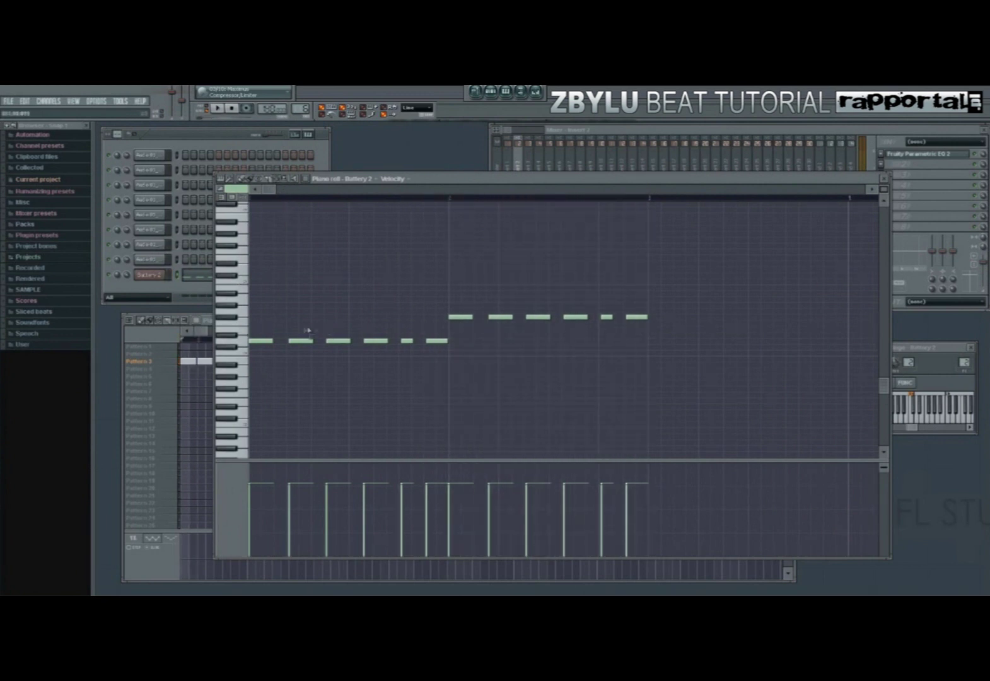
# - With snapping off, slightly lengthen all notes except the last of each bar, playing the song to check the gaps
pyautogui.moveTo(261, 326); pyautogui.dragTo(445, 376)
pyautogui.moveTo(459, 297); pyautogui.dragTo(611, 341)
pyautogui.click(438, 341)
pyautogui.moveTo(254, 325); pyautogui.dragTo(416, 361)
pyautogui.moveTo(467, 292); pyautogui.dragTo(610, 354)
pyautogui.click(417, 107)
pyautogui.click(420, 142)
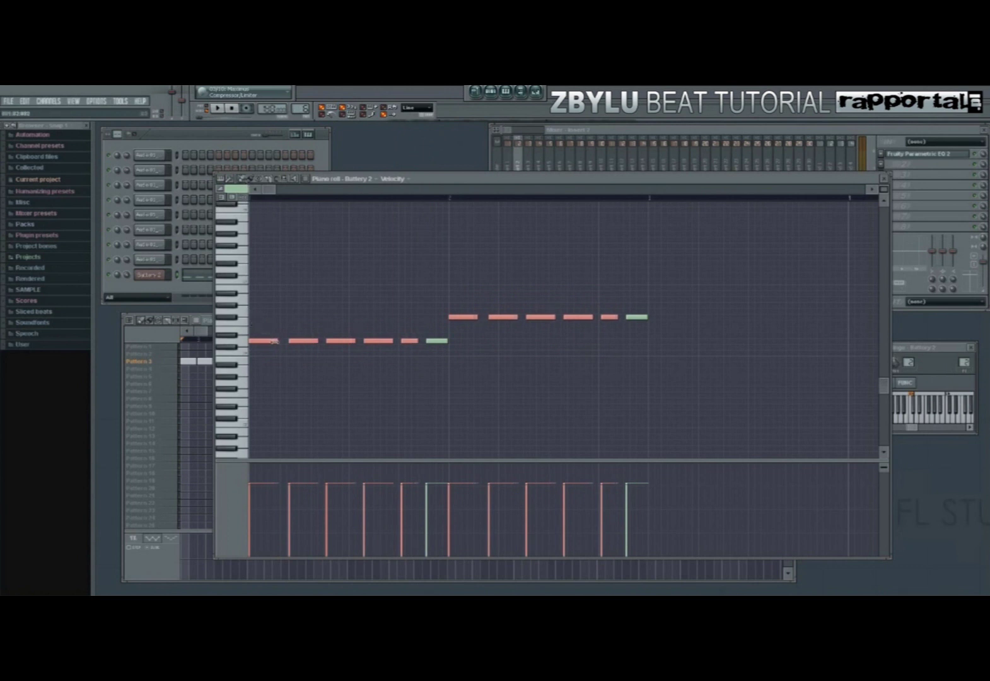
pyautogui.press('space')
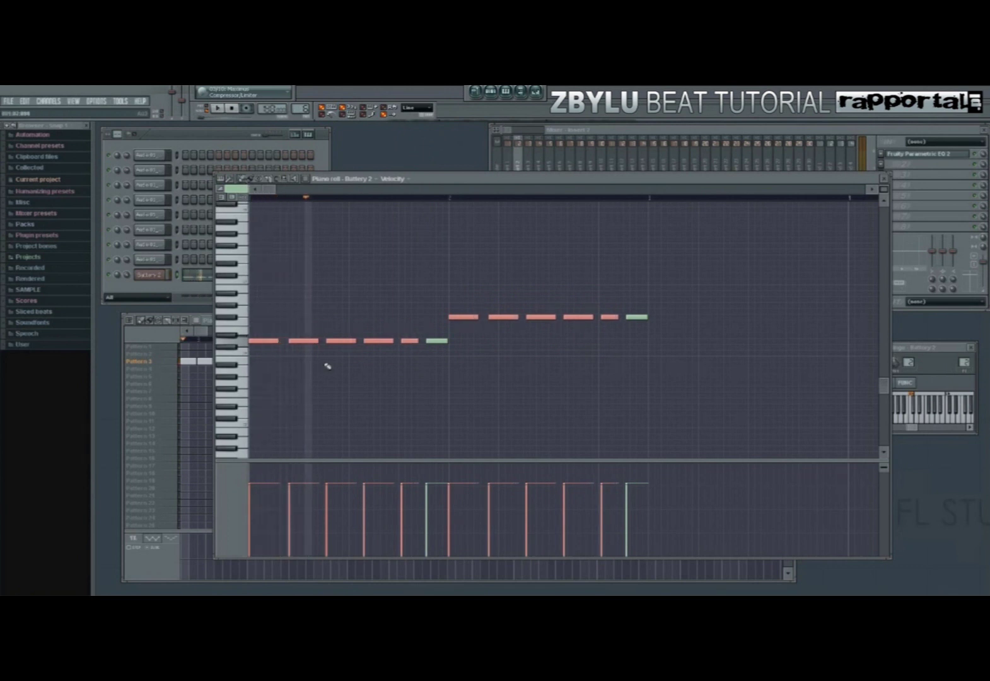
pyautogui.hotkey('ctrl', 'd')
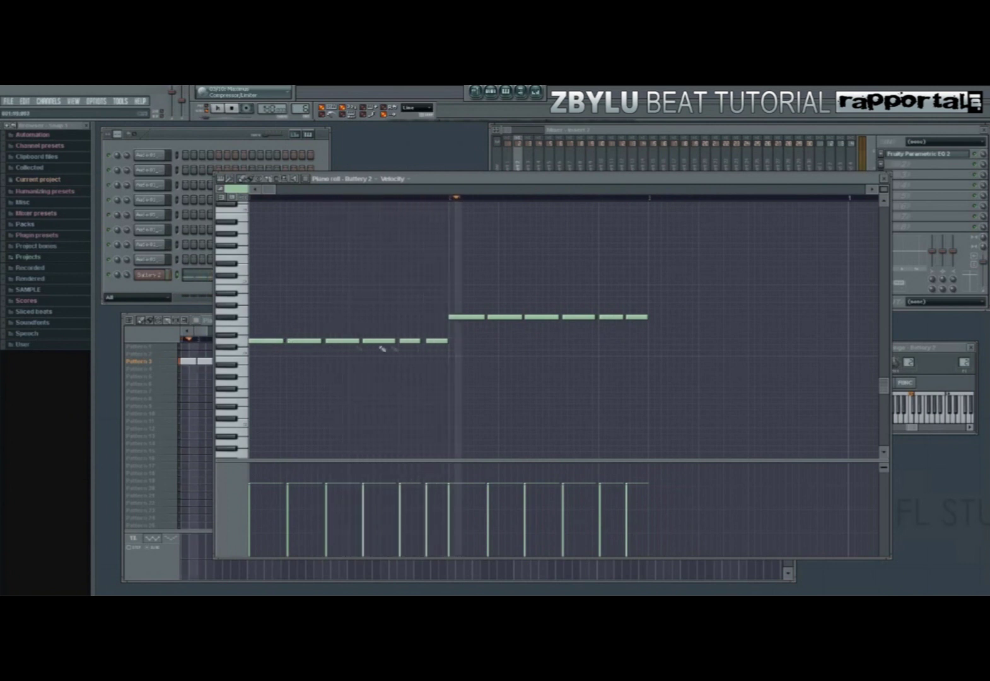
# - Stop playback, close the piano roll and restore grid snapping
pyautogui.press('space')
pyautogui.click(886, 183)
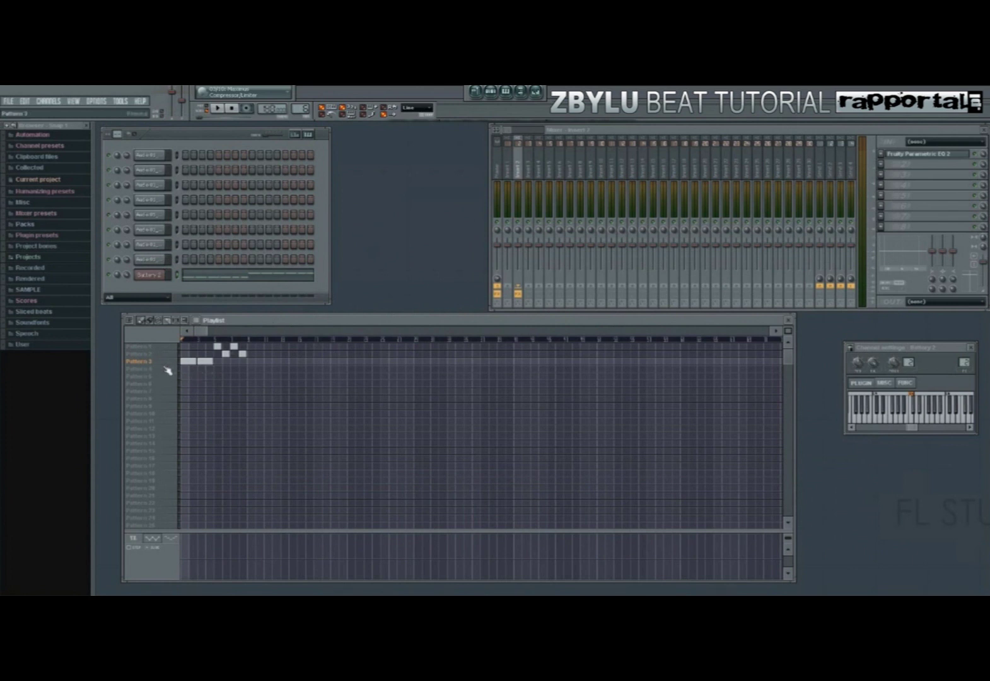
pyautogui.click(417, 107)
pyautogui.click(411, 131)
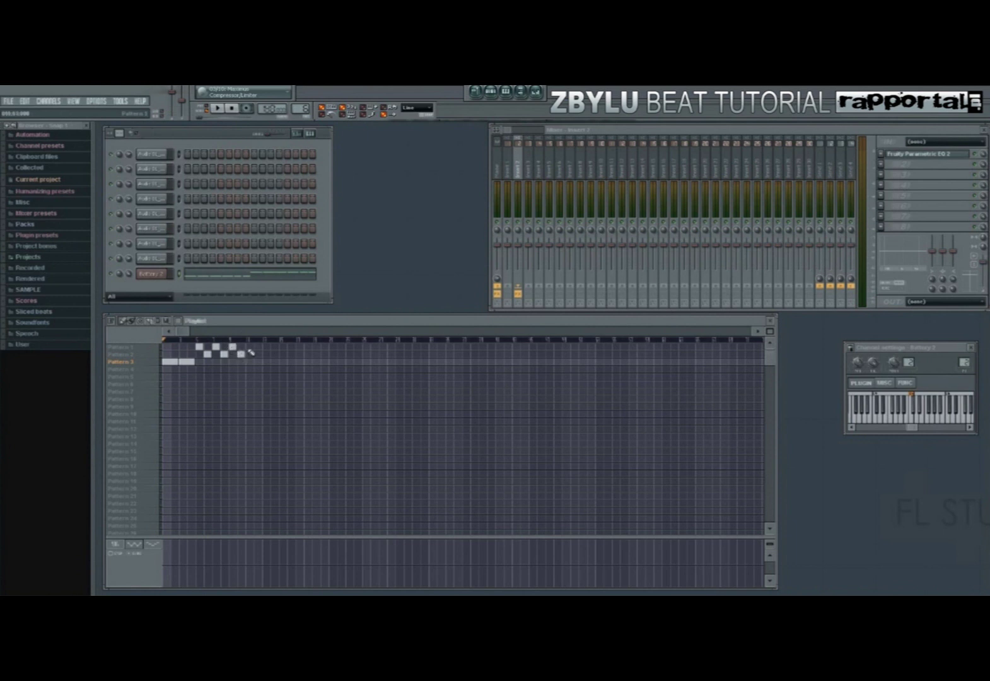
# - Select Pattern 4 and enable the Surge VST plugin in the full list of channel generators
pyautogui.click(140, 372)
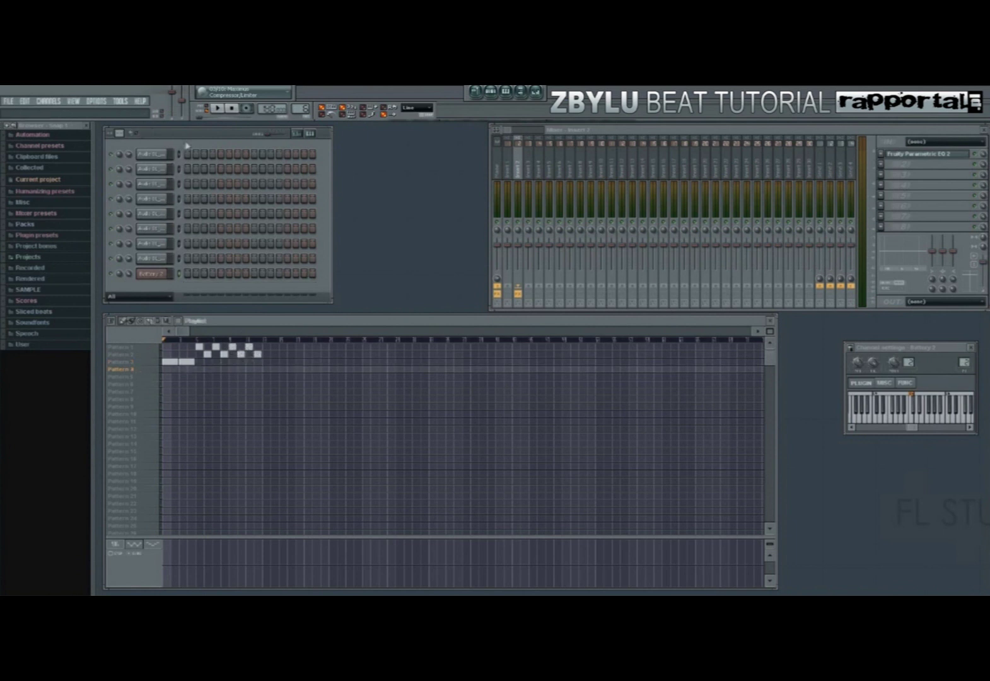
pyautogui.click(59, 102)
pyautogui.moveTo(69, 112)
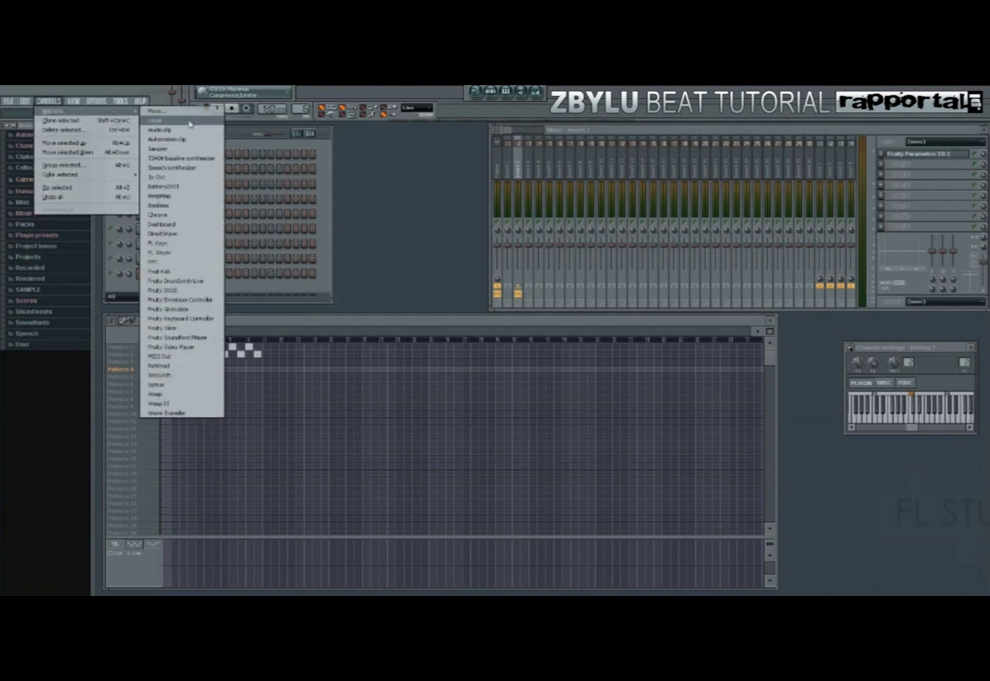
pyautogui.click(182, 111)
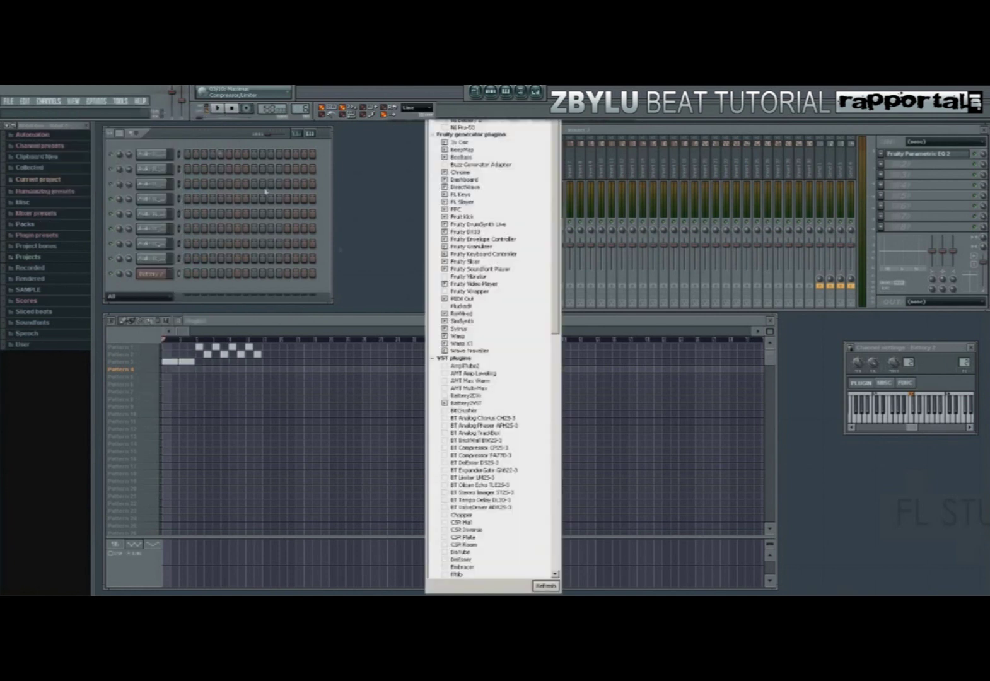
pyautogui.moveTo(560, 309); pyautogui.dragTo(544, 493)
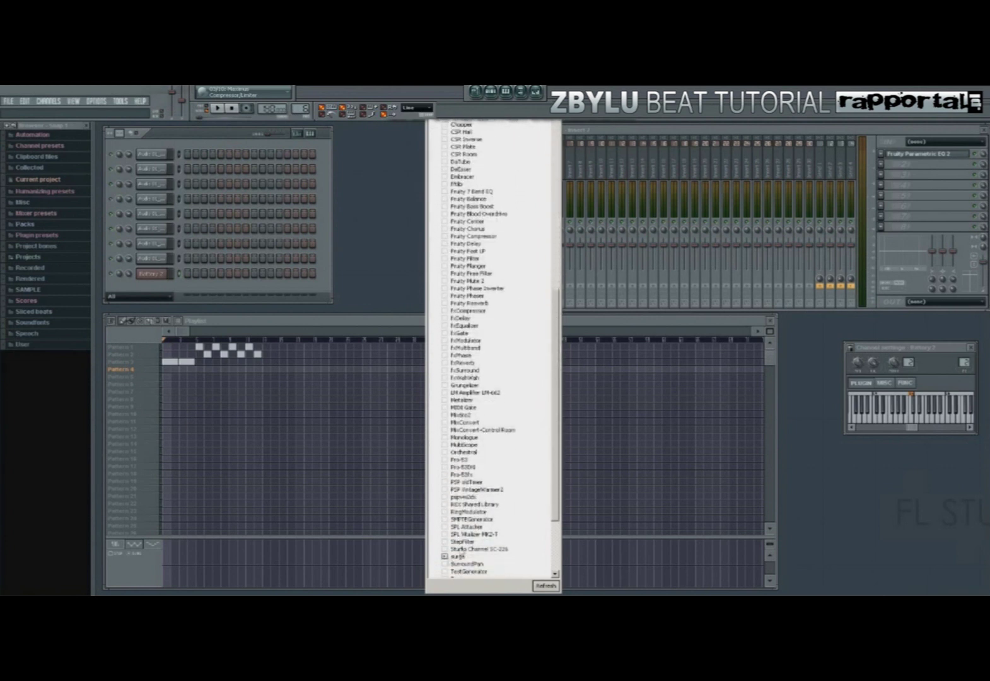
pyautogui.click(406, 164)
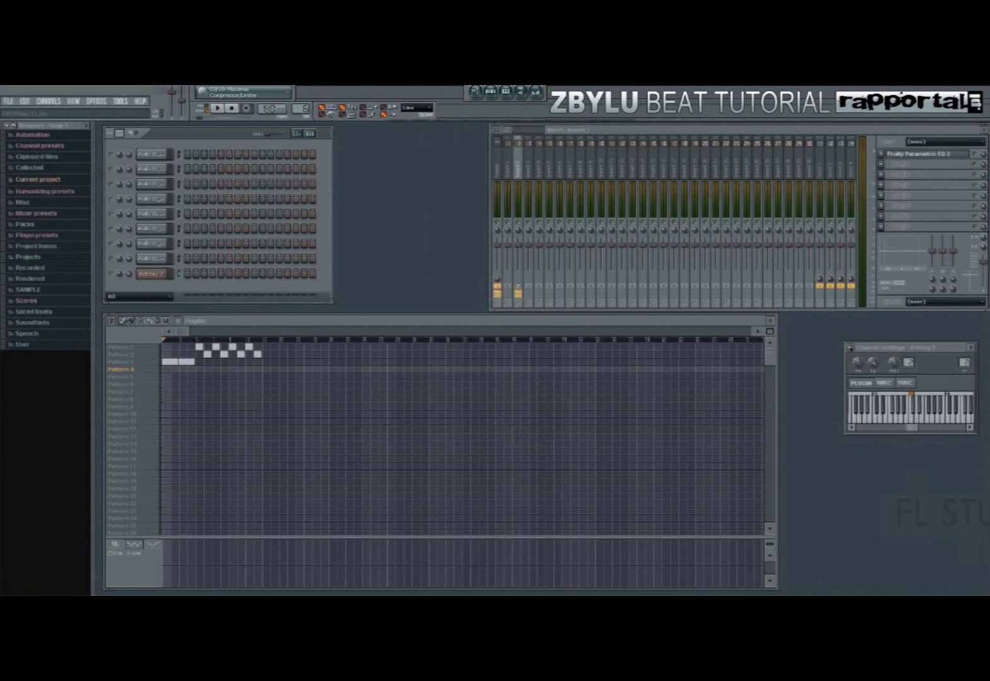
# - Add a Surge channel to the project and move its plugin window clear of the channel list
pyautogui.click(49, 101)
pyautogui.moveTo(57, 111)
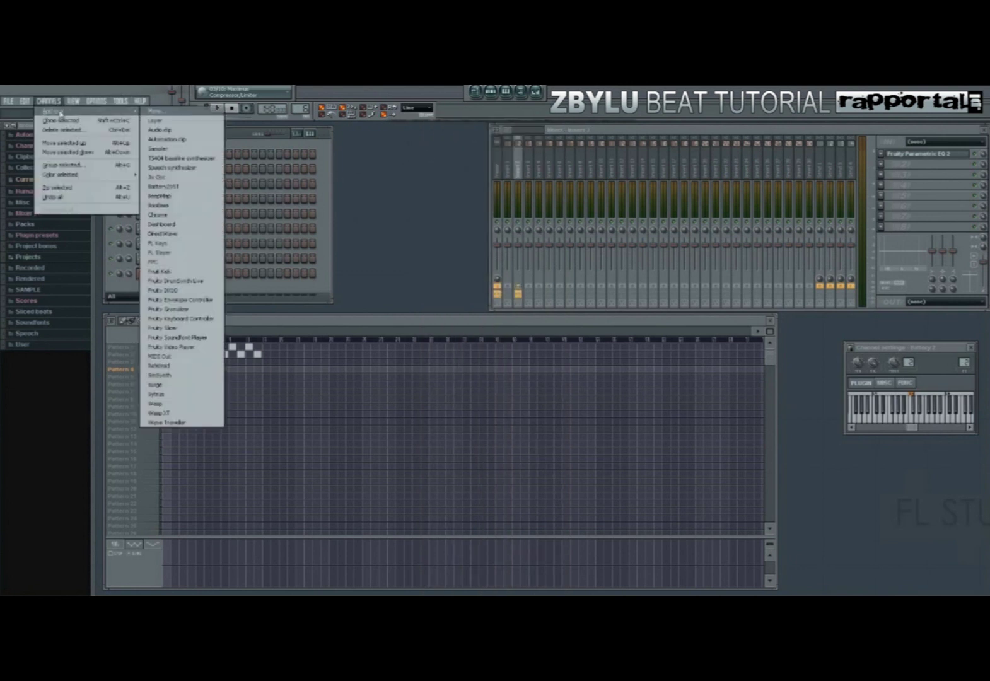
pyautogui.click(169, 384)
pyautogui.moveTo(339, 223); pyautogui.dragTo(549, 222)
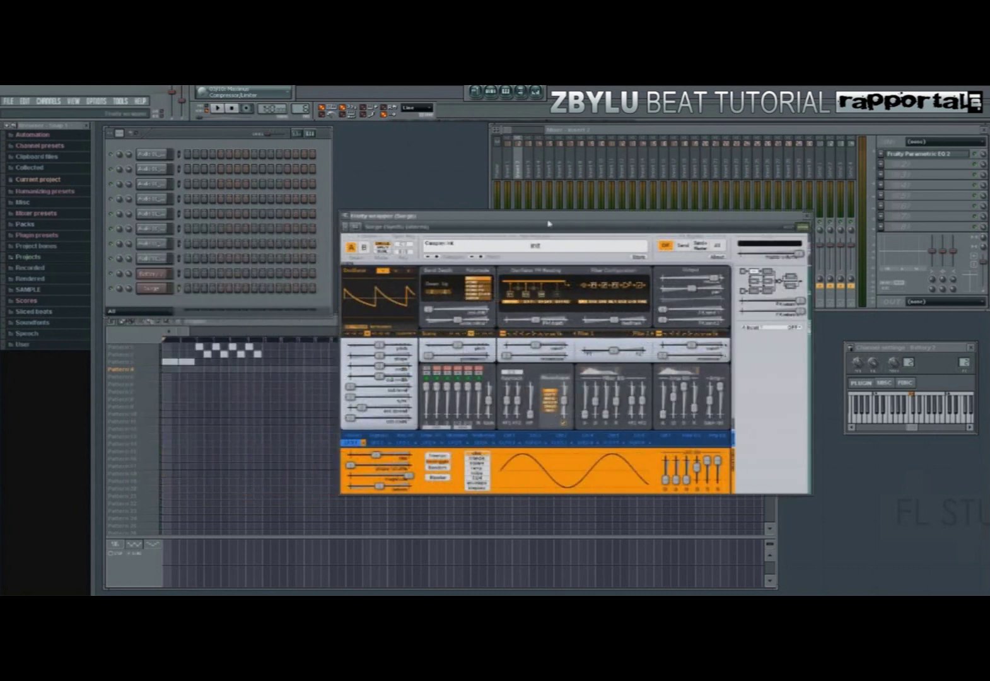
# - Load Surge's Butter preset from the Monosynth (smooth) category, then close and reopen the Surge channel's window
pyautogui.click(476, 257)
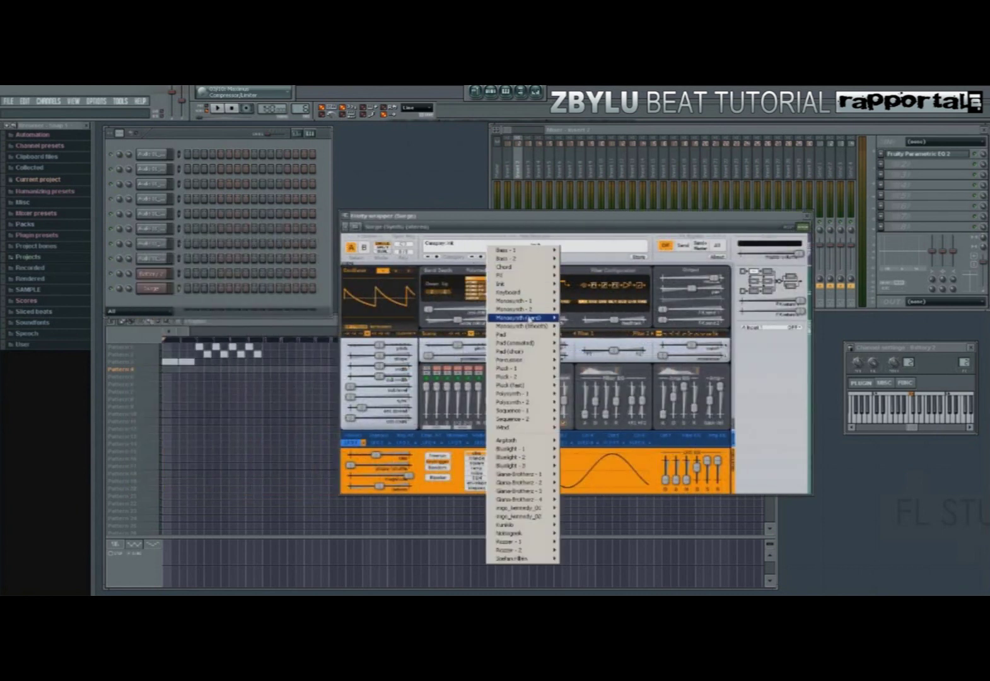
pyautogui.moveTo(543, 326)
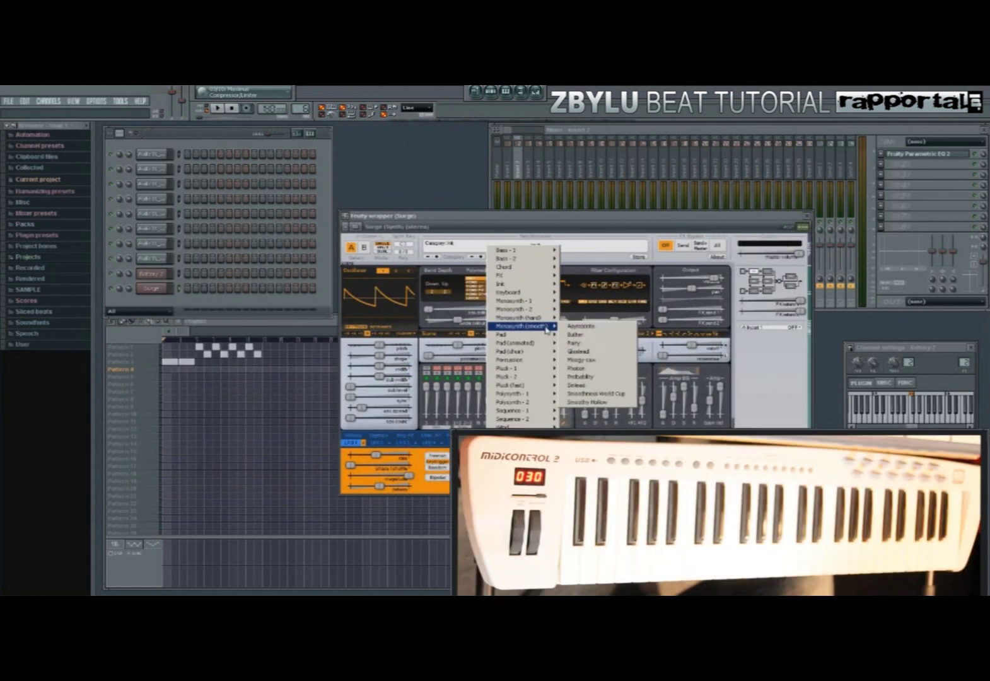
pyautogui.click(579, 335)
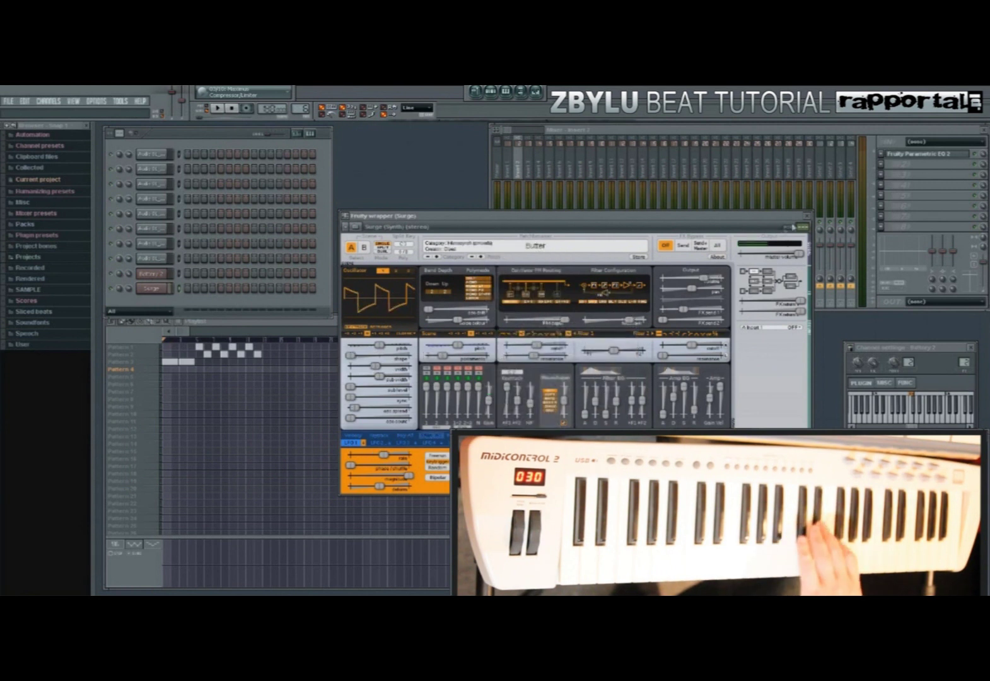
pyautogui.click(806, 216)
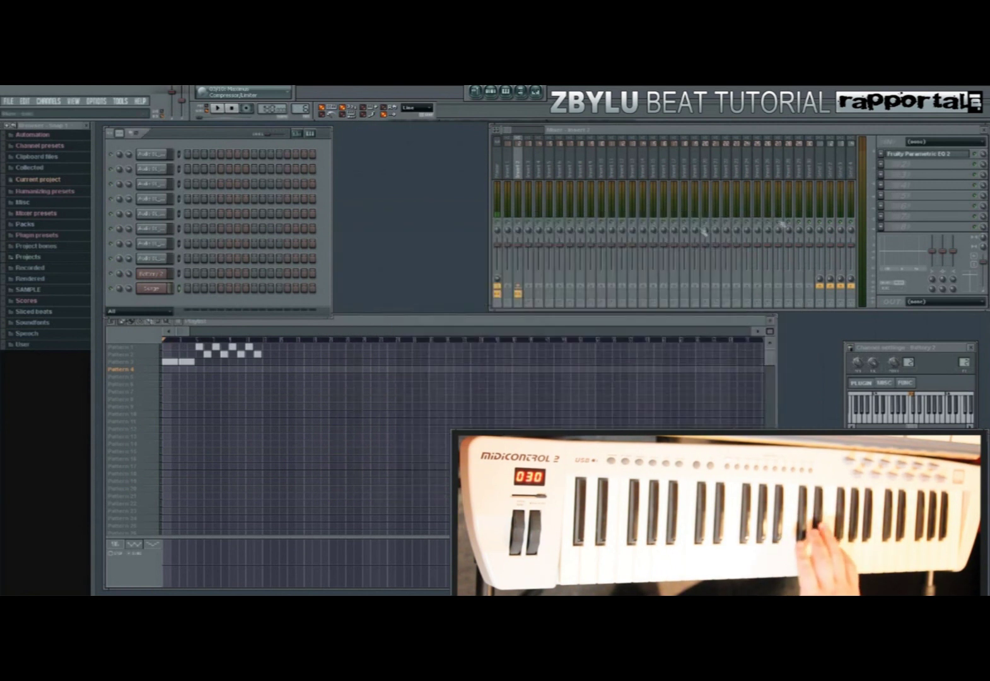
pyautogui.click(156, 290)
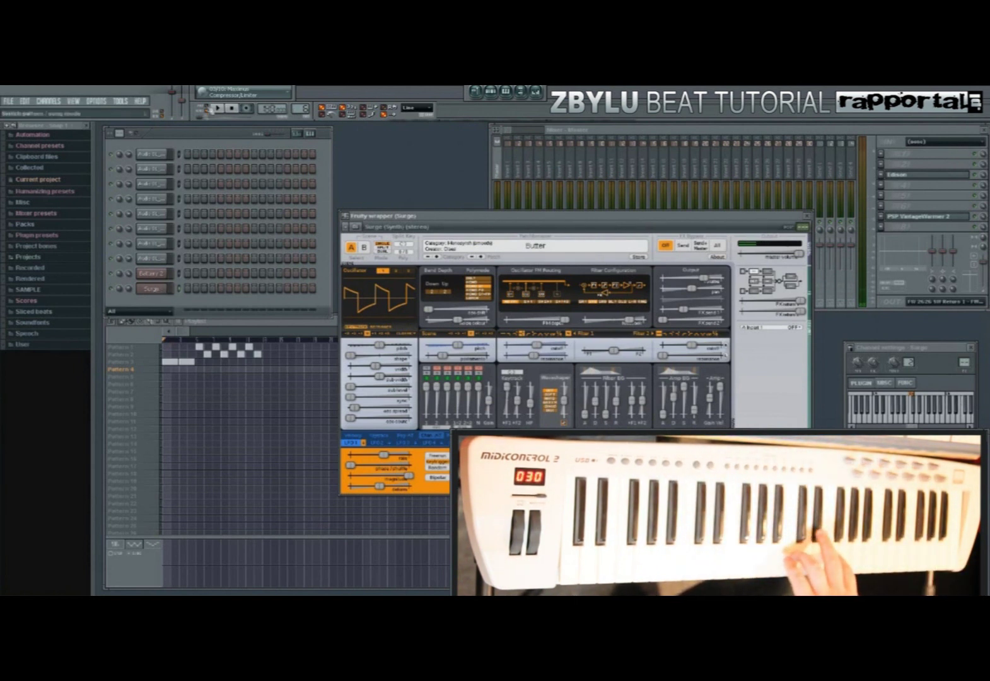
# - Play the arrangement from the start of the Pattern 1 section and select a short loop range midway through the first Pattern 2 clip
pyautogui.click(218, 110)
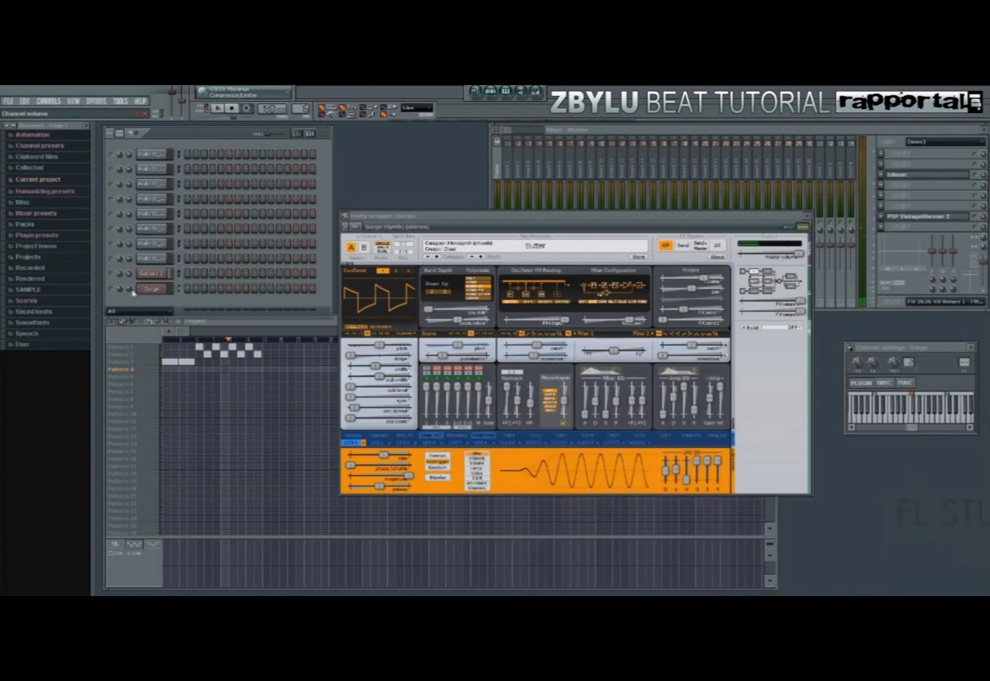
pyautogui.click(192, 346)
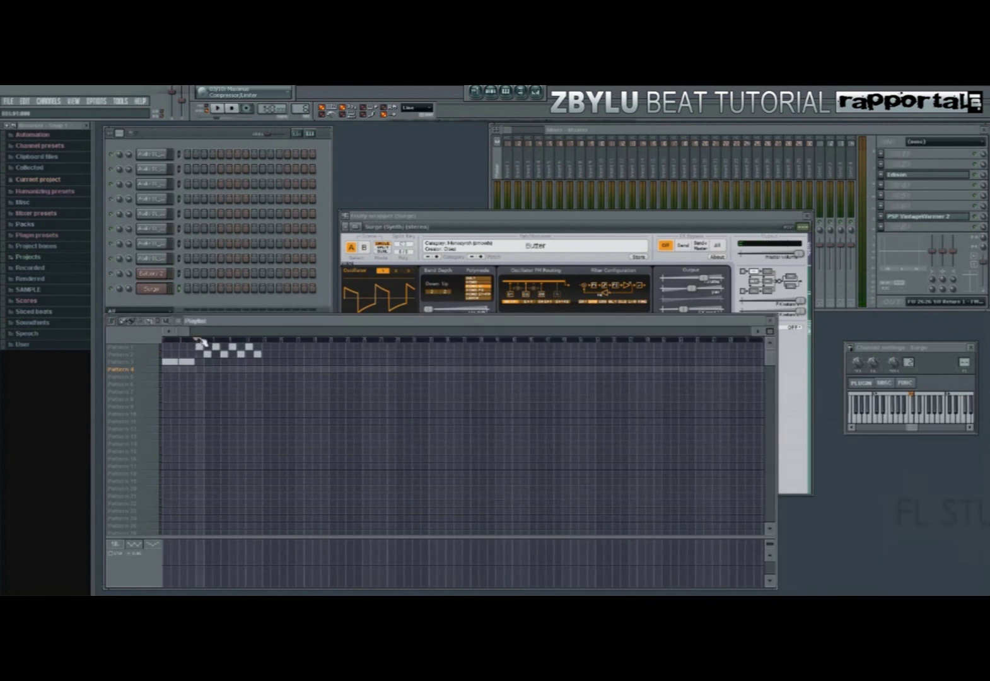
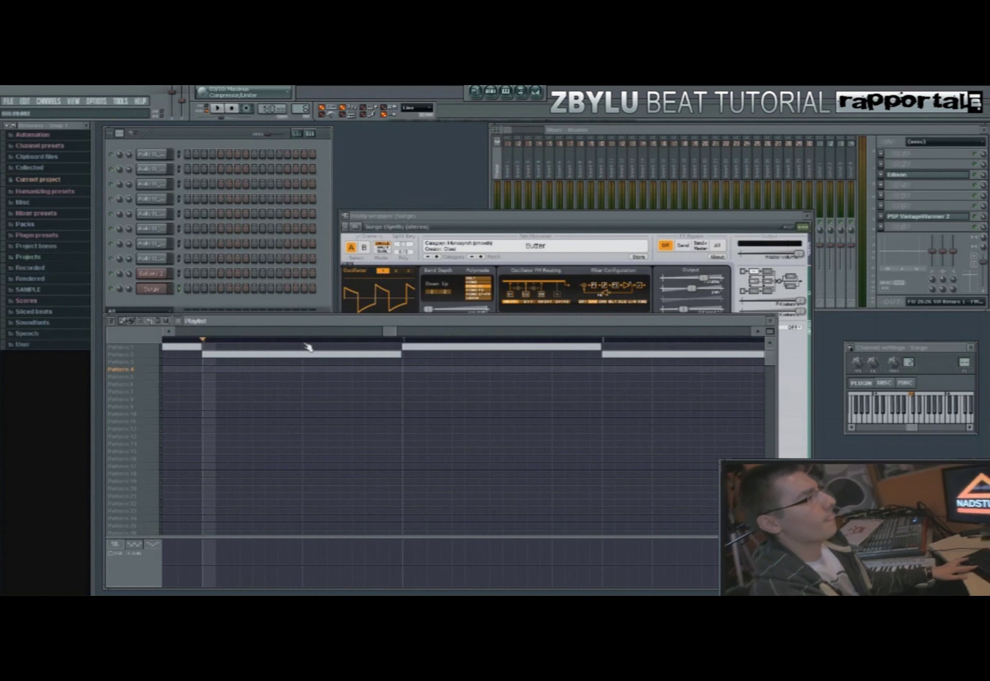
pyautogui.click(305, 342)
pyautogui.moveTo(305, 342); pyautogui.dragTo(348, 347)
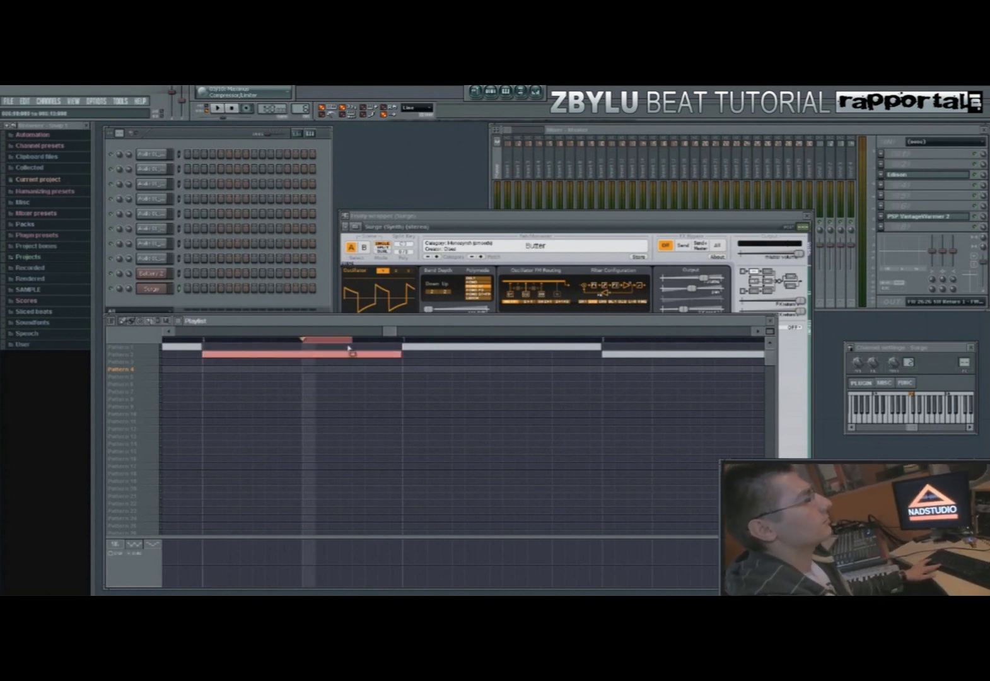
# - Select Pattern 5, replace the Surge channel's generator with a fresh Surge instance, and close its plugin window
pyautogui.click(154, 378)
pyautogui.click(470, 217)
pyautogui.click(533, 246)
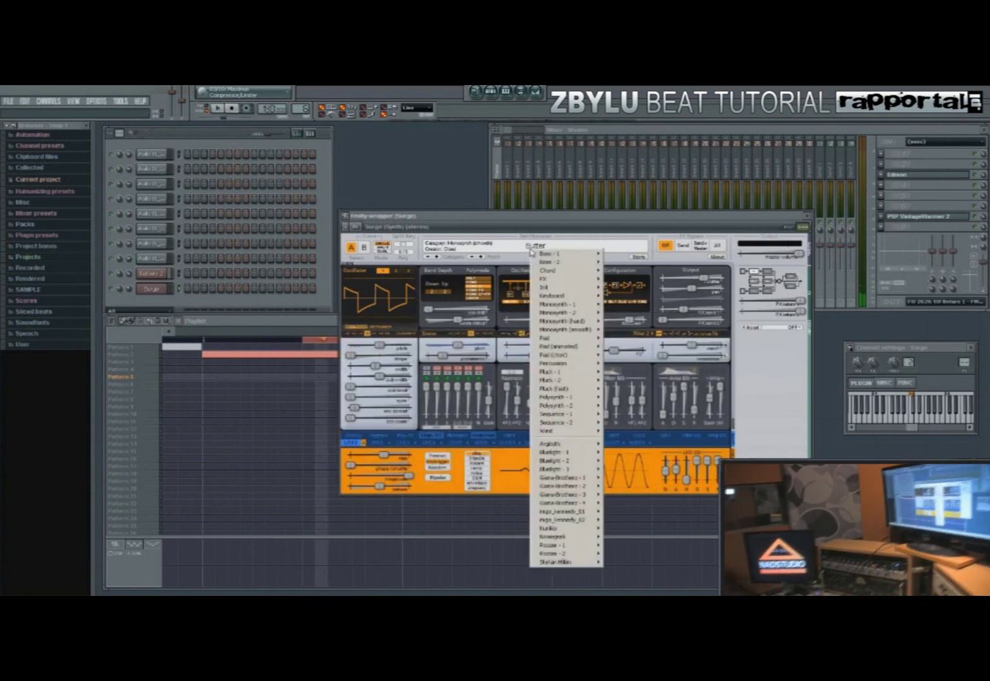
pyautogui.moveTo(583, 331)
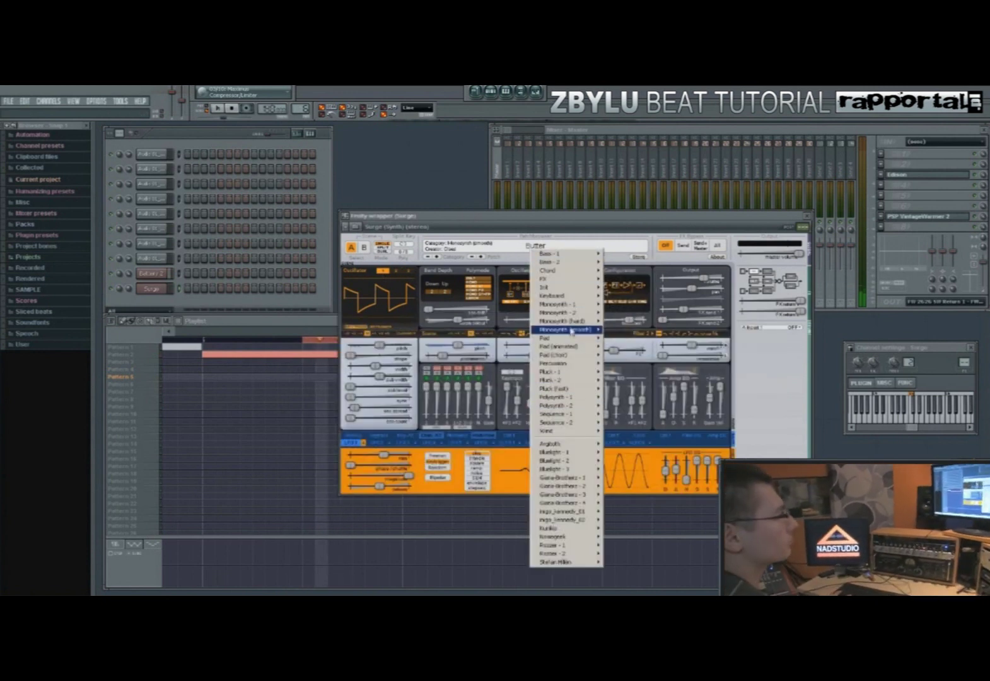
pyautogui.moveTo(571, 280)
pyautogui.click(549, 225)
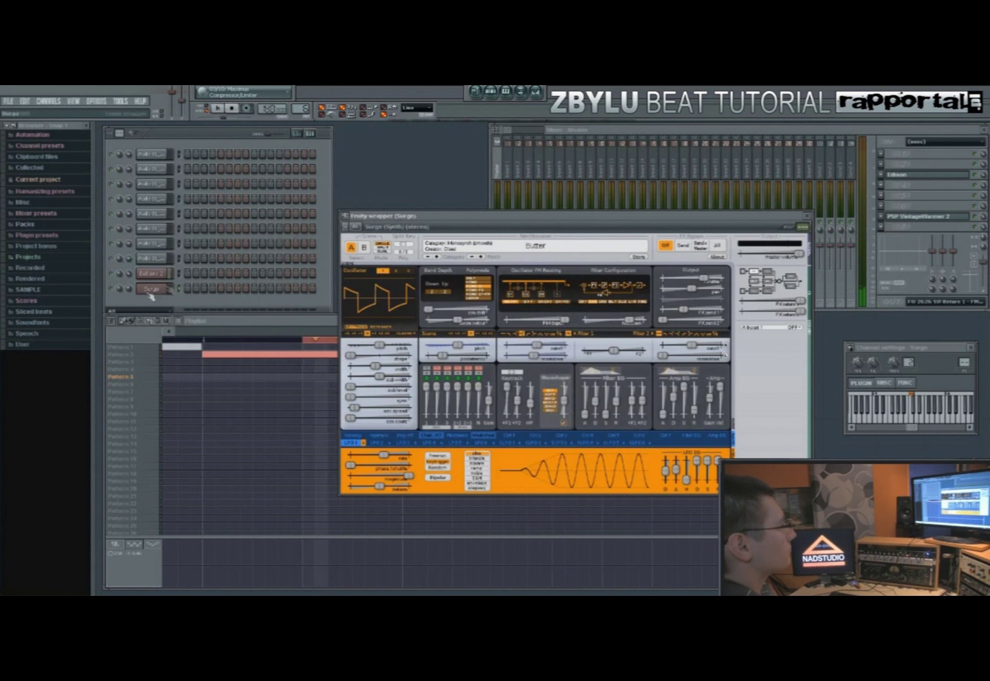
pyautogui.rightClick(166, 288)
pyautogui.moveTo(197, 384)
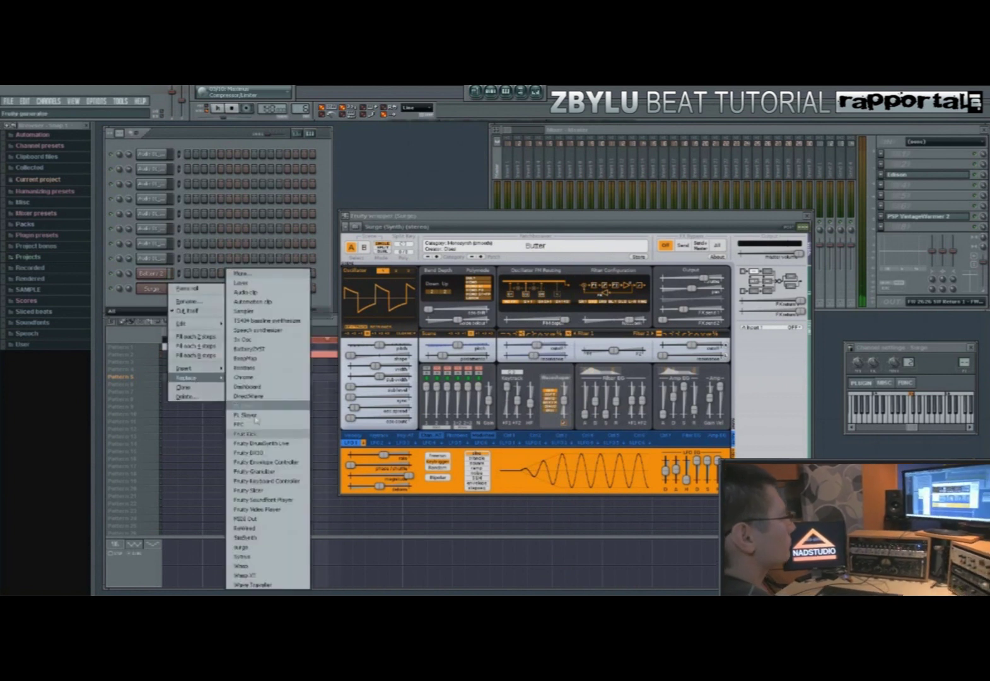
pyautogui.click(276, 548)
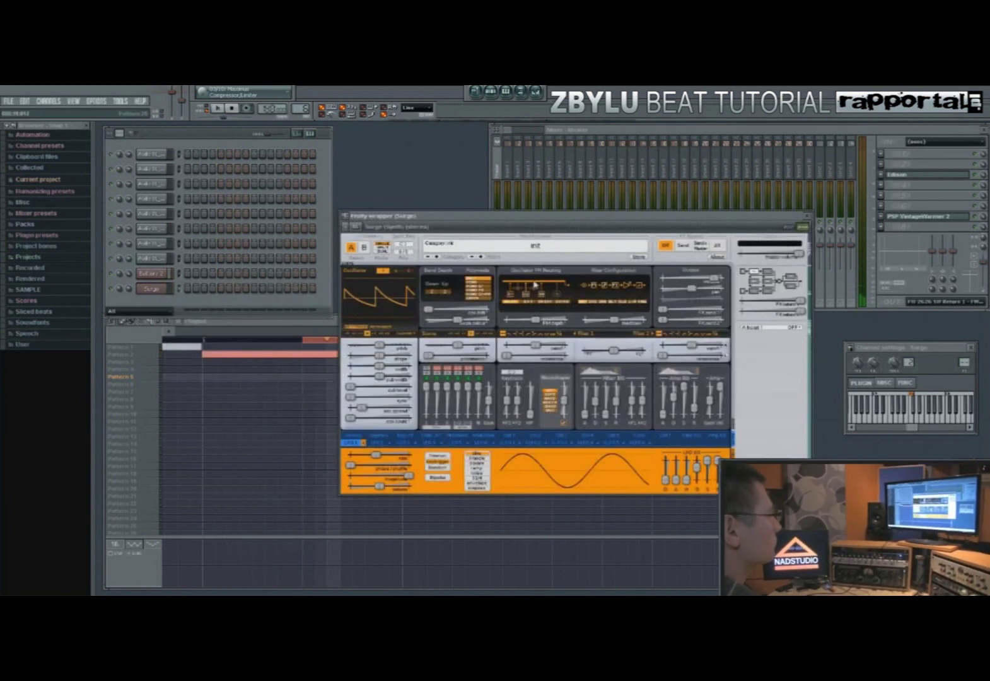
pyautogui.click(806, 216)
# - Place a Pattern 5 clip in the playlist directly below the first Pattern 2 clip
pyautogui.click(170, 332)
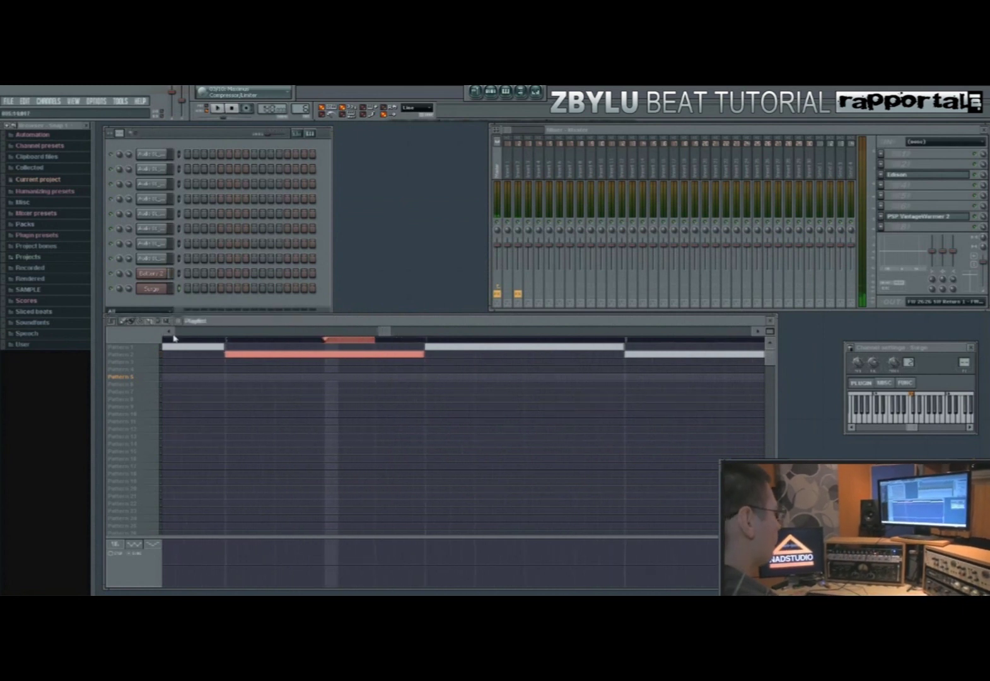
pyautogui.press('2')
pyautogui.click(170, 332)
pyautogui.click(175, 332)
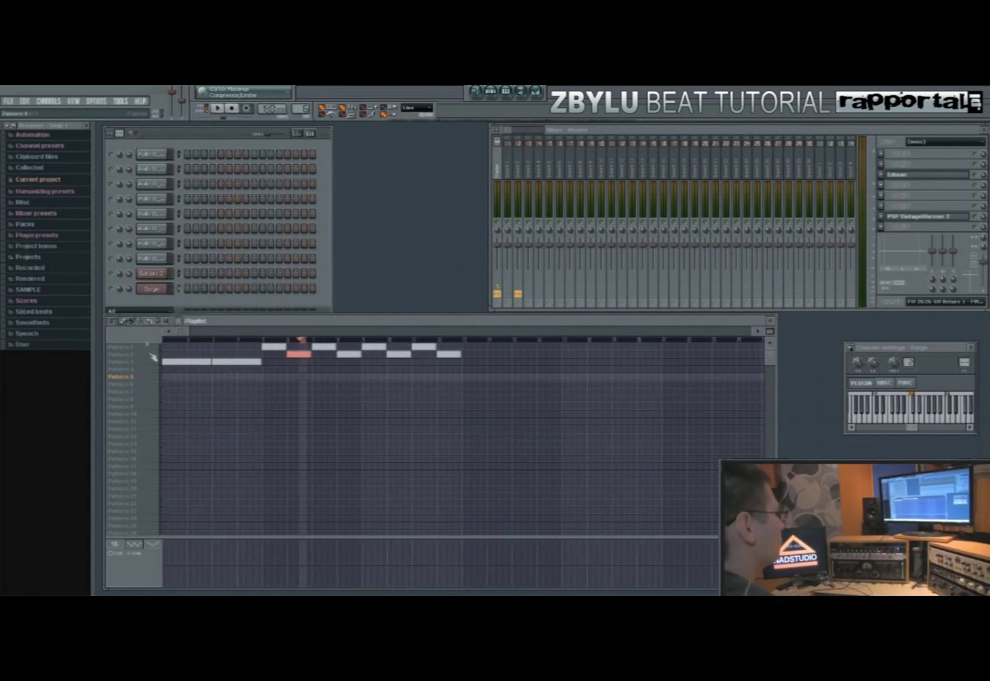
pyautogui.click(285, 378)
# - Draw a short Surge note at the loop range in Pattern 5's piano roll and close the piano roll
pyautogui.rightClick(166, 285)
pyautogui.click(177, 290)
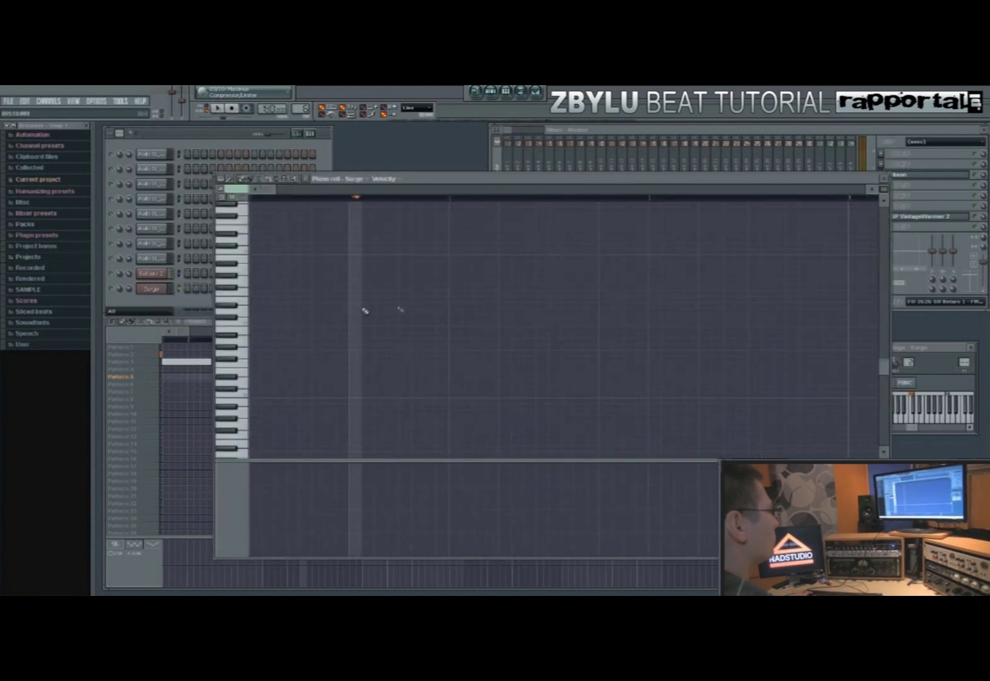
pyautogui.click(351, 304)
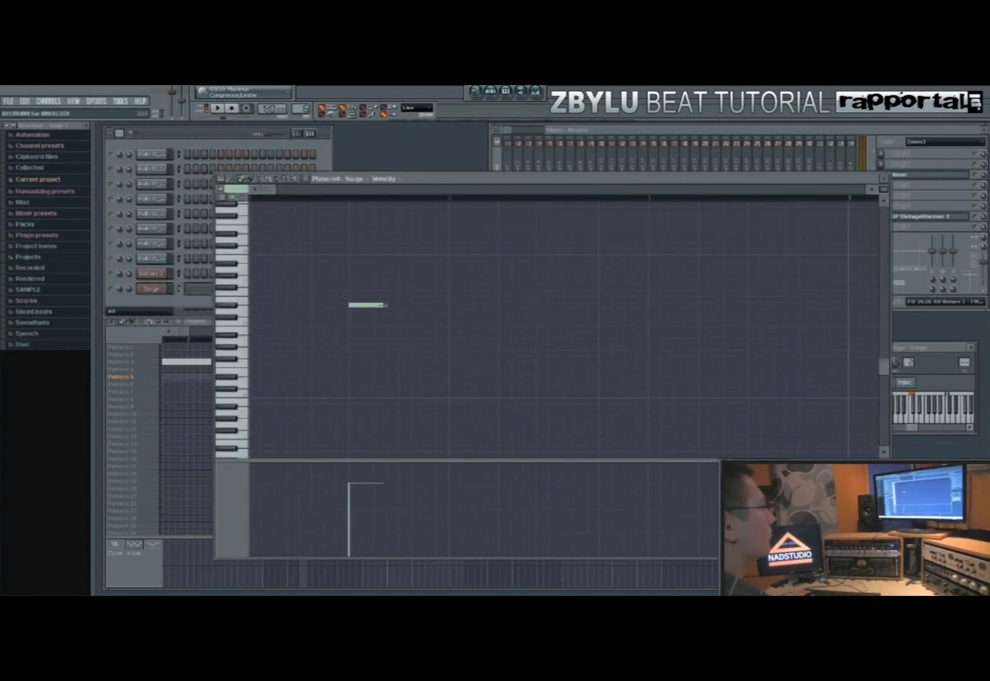
pyautogui.moveTo(385, 308)
pyautogui.mouseDown()
pyautogui.moveTo(385, 289)
pyautogui.moveTo(372, 310)
pyautogui.moveTo(376, 222)
pyautogui.moveTo(387, 297)
pyautogui.mouseUp()
pyautogui.click(169, 290)
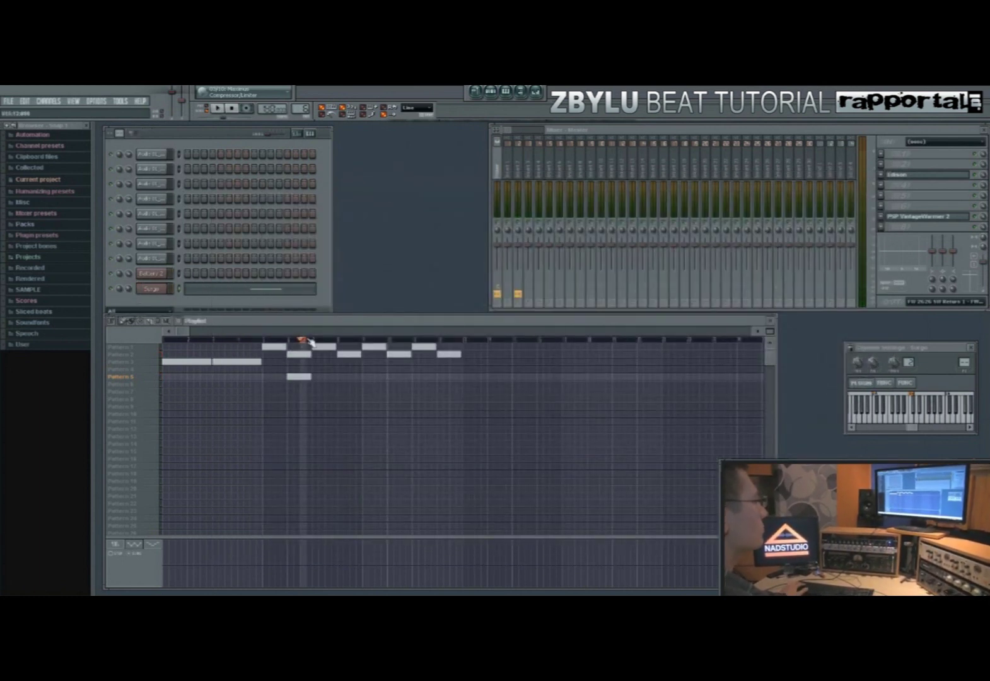
# - Play the looped range, adjust the Surge note in the piano roll, and play the range again for comparison
pyautogui.press('space')
pyautogui.click(299, 341)
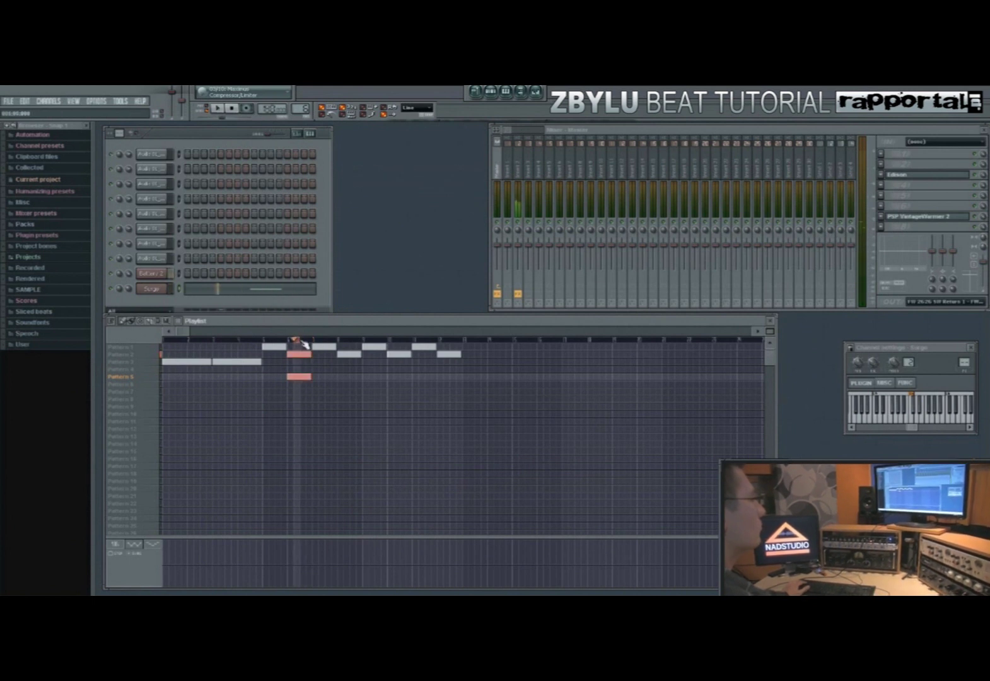
pyautogui.click(265, 288)
pyautogui.moveTo(375, 328)
pyautogui.mouseDown()
pyautogui.moveTo(326, 329)
pyautogui.moveTo(364, 331)
pyautogui.mouseUp()
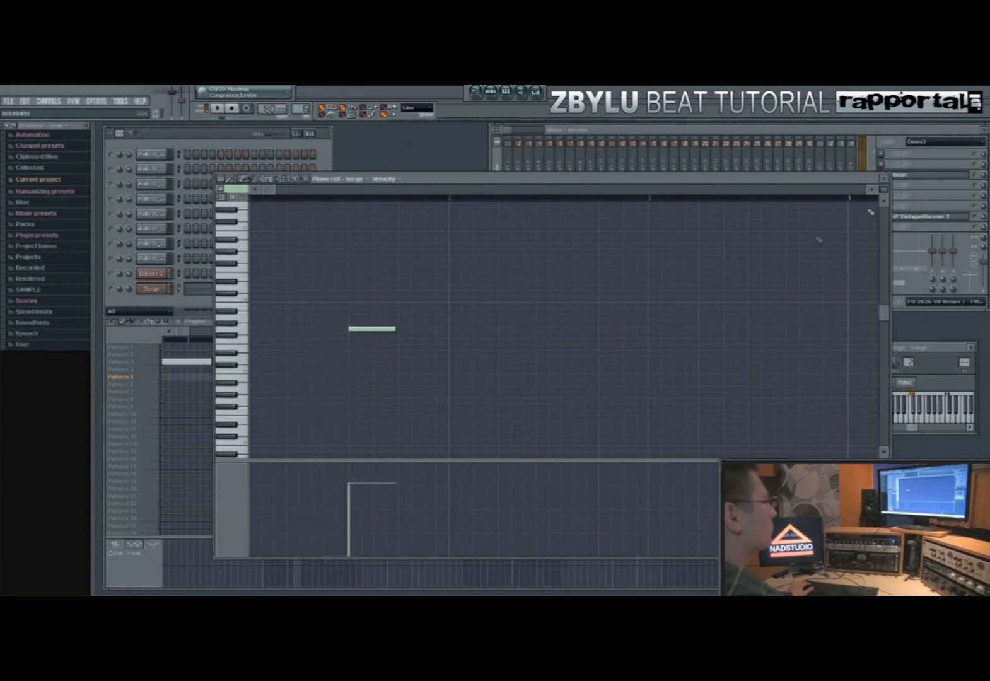
pyautogui.click(883, 179)
pyautogui.click(298, 341)
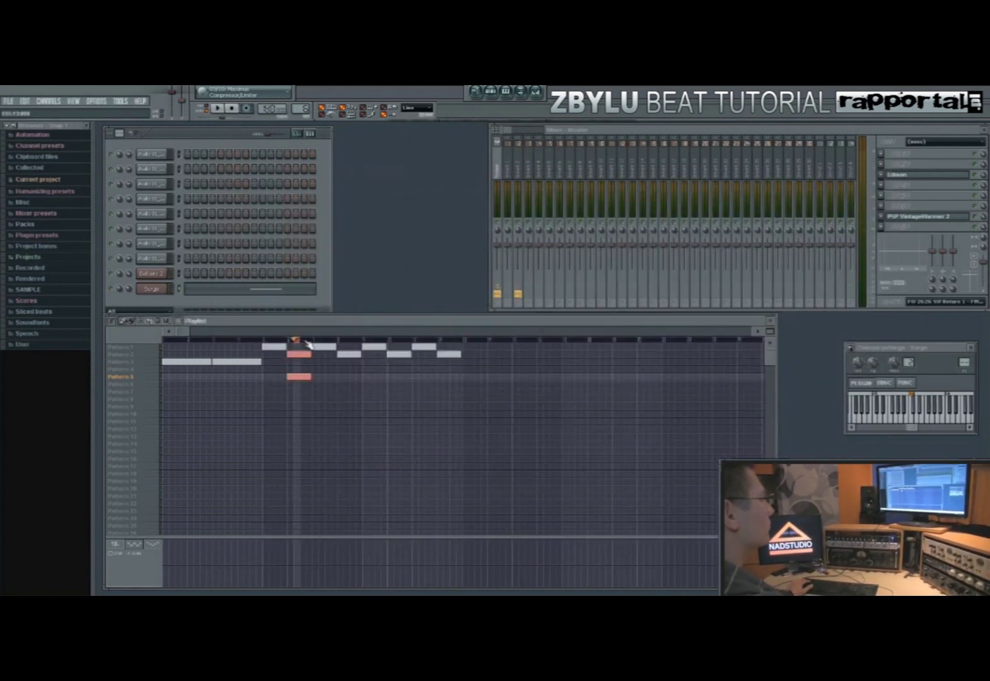
# - Raise the Surge note in Pattern 5 by about two semitones and close the piano roll
pyautogui.click(271, 294)
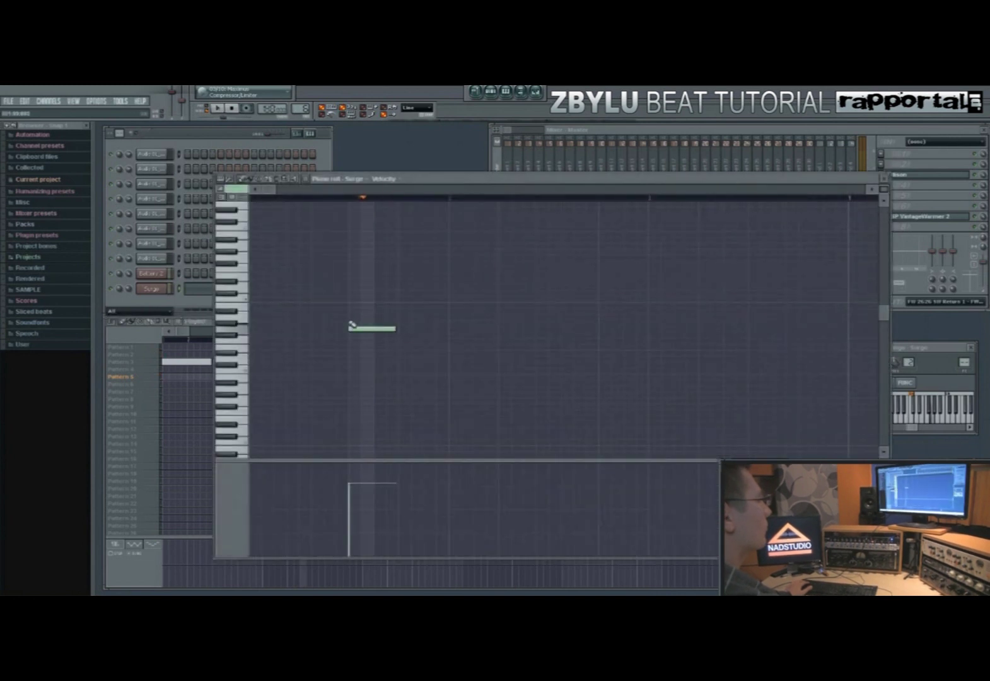
pyautogui.moveTo(356, 336); pyautogui.dragTo(359, 315)
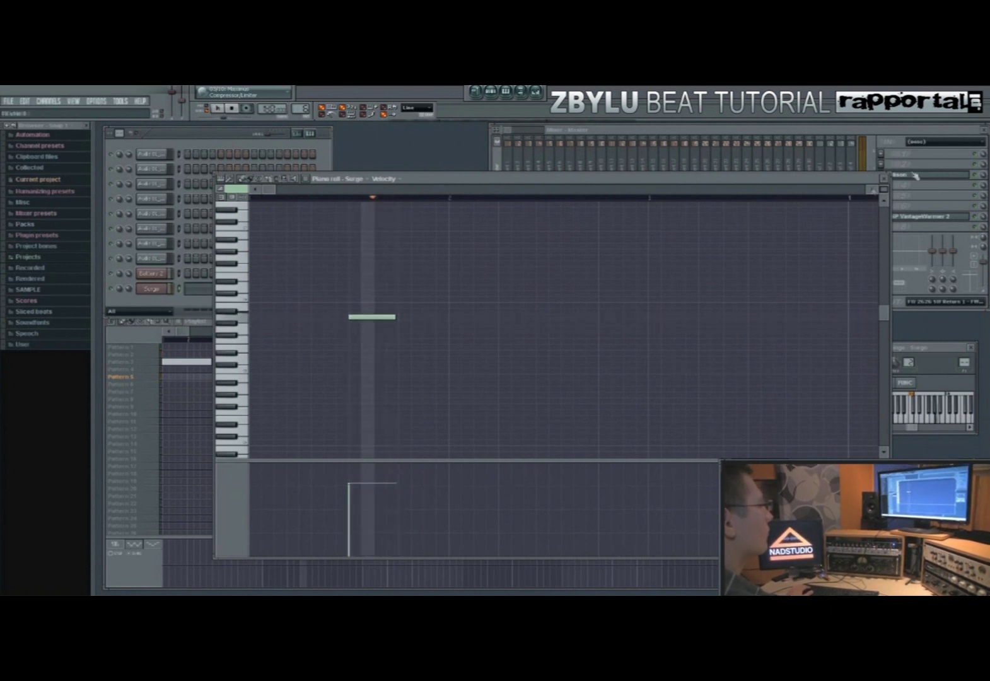
pyautogui.click(884, 179)
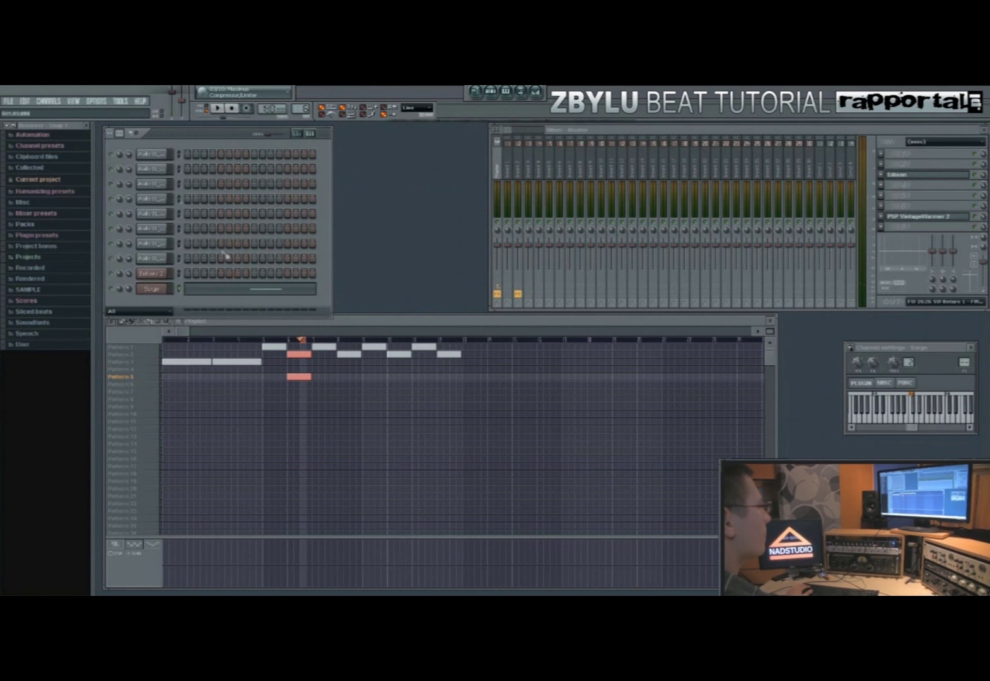
# - Check PSP VintageWarmer 2 on the master track, then tune Battery 2's Audio 01_02 cells slightly lower and close the sampler
pyautogui.click(921, 216)
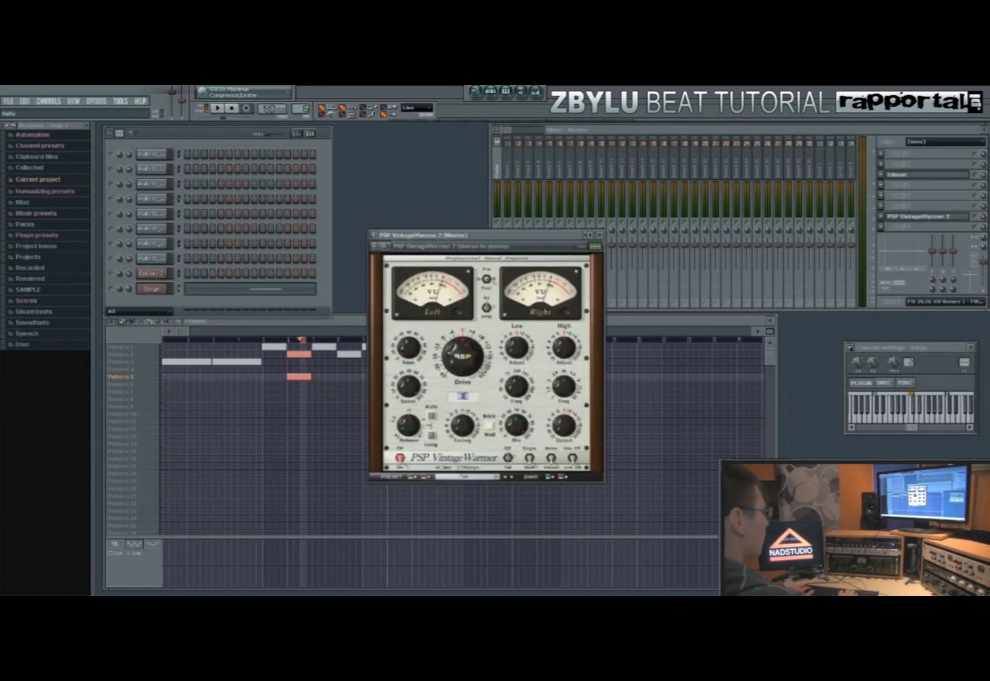
pyautogui.click(599, 235)
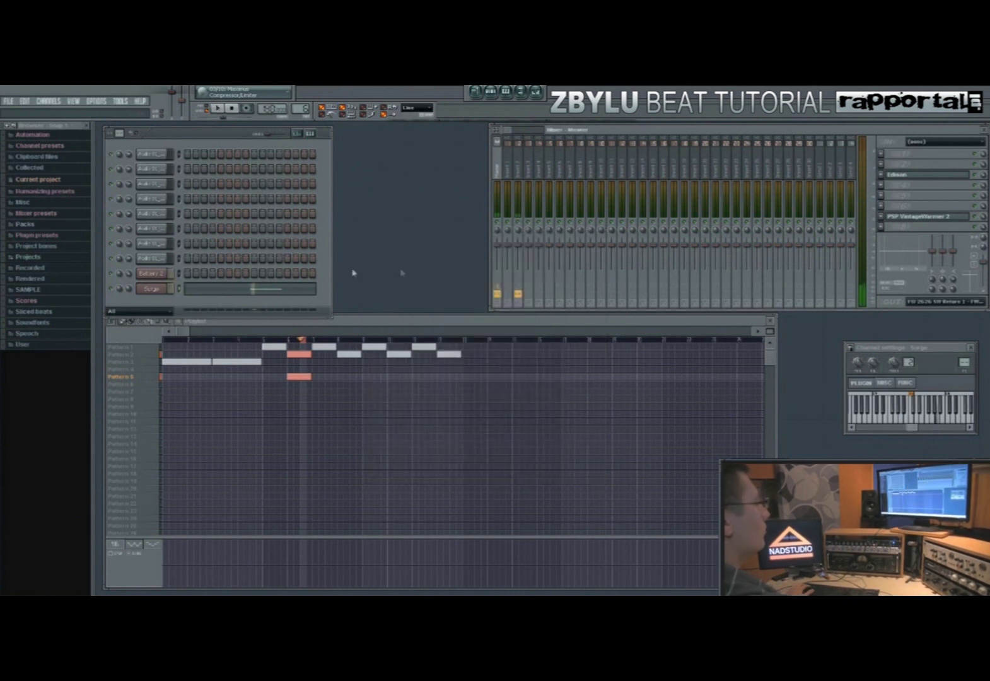
pyautogui.click(163, 274)
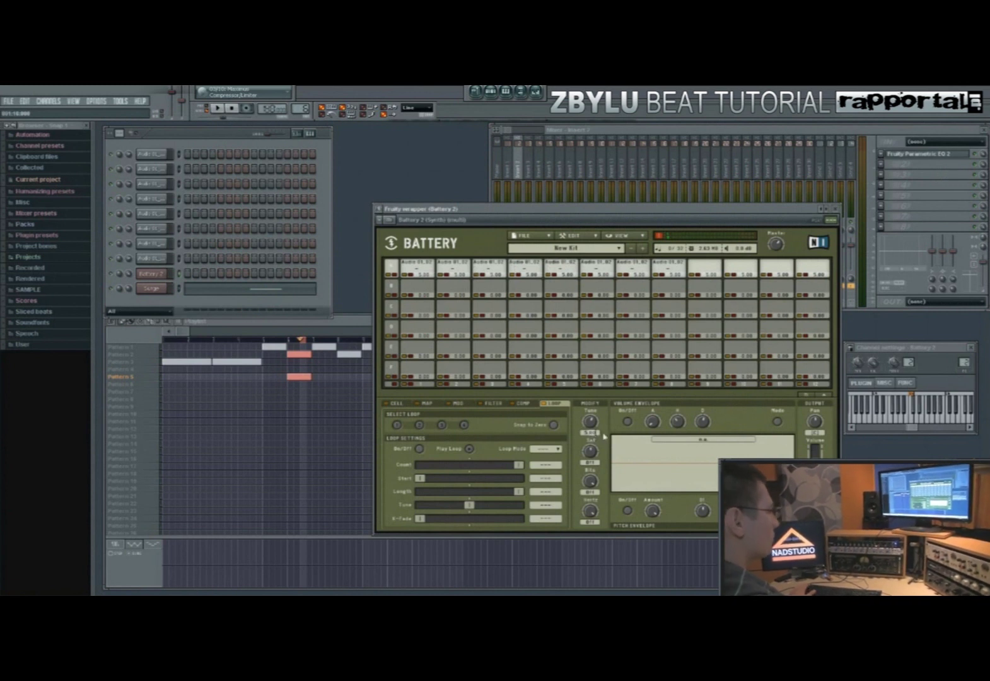
pyautogui.click(232, 139)
pyautogui.click(592, 439)
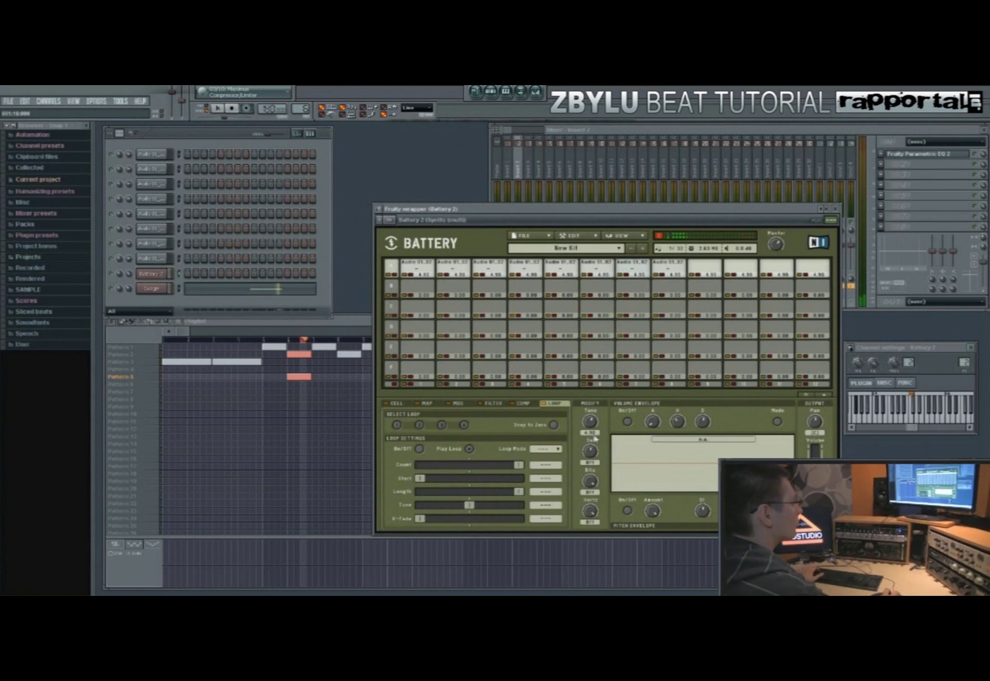
pyautogui.click(835, 209)
# - Delete the Surge note from Pattern 5 and remove the Pattern 5 clip from the playlist
pyautogui.click(263, 290)
pyautogui.rightClick(364, 327)
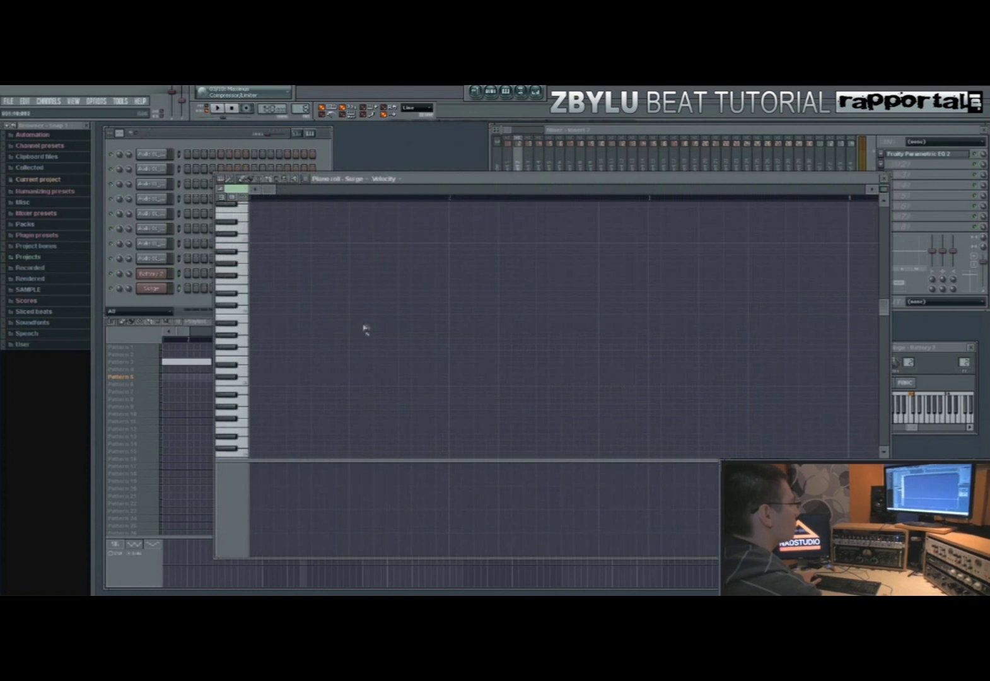
pyautogui.click(884, 179)
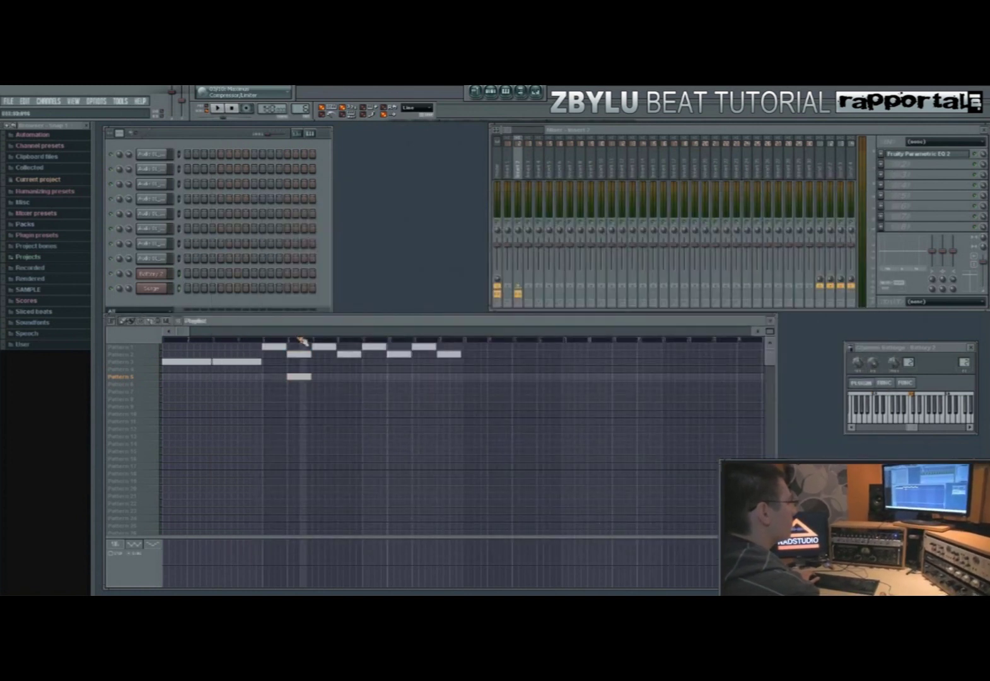
pyautogui.scroll(-5, 207, 338)
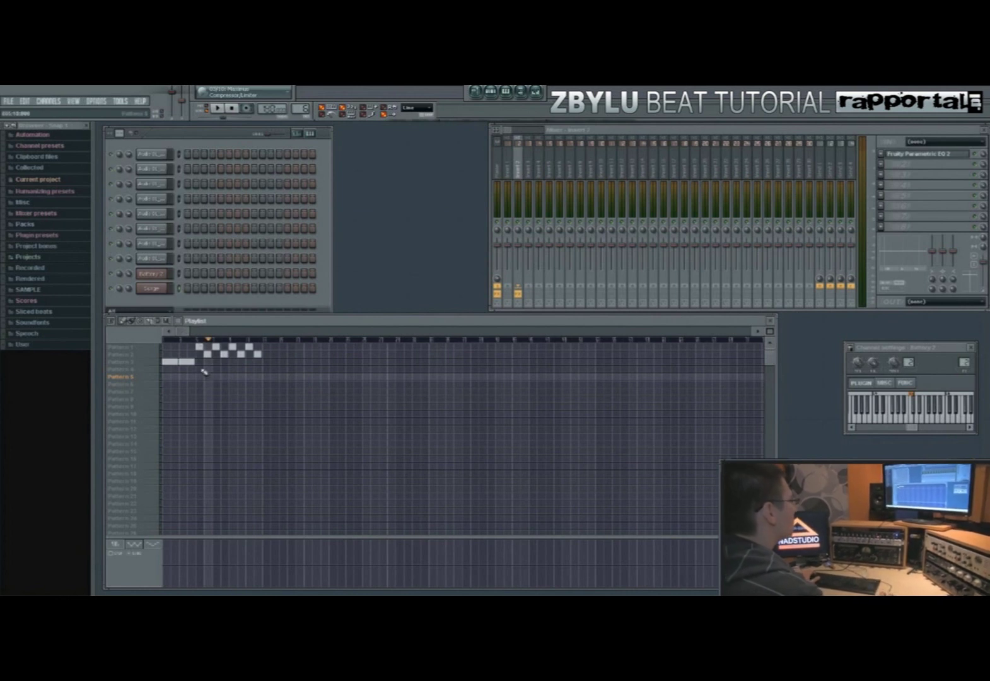
# - Load the Butter preset from the Monosynth (smooth) category into the new Surge instance
pyautogui.click(151, 288)
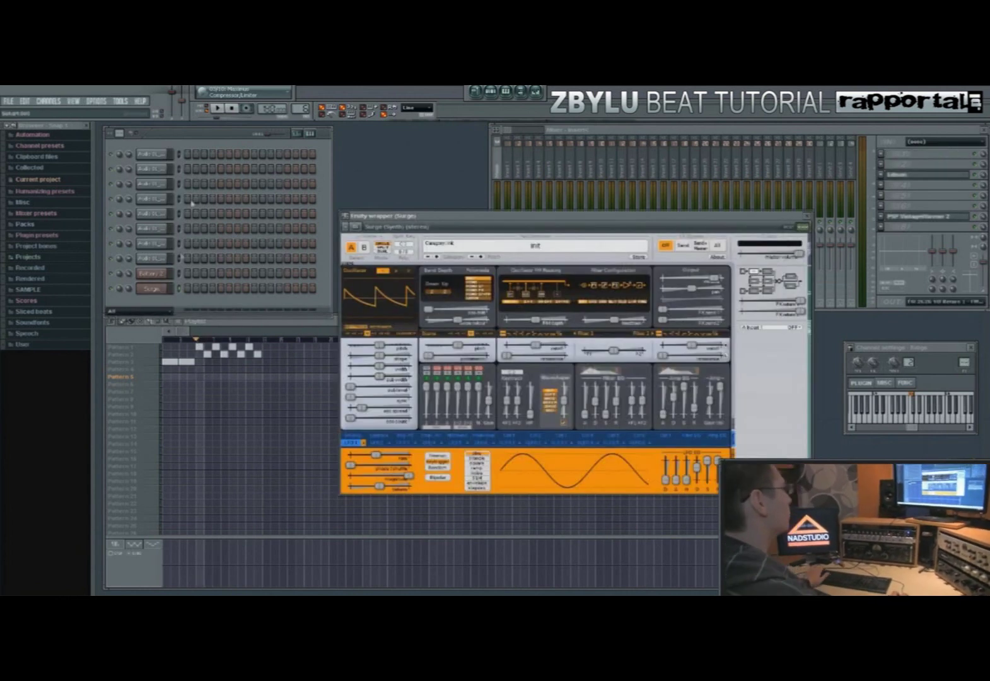
pyautogui.click(493, 240)
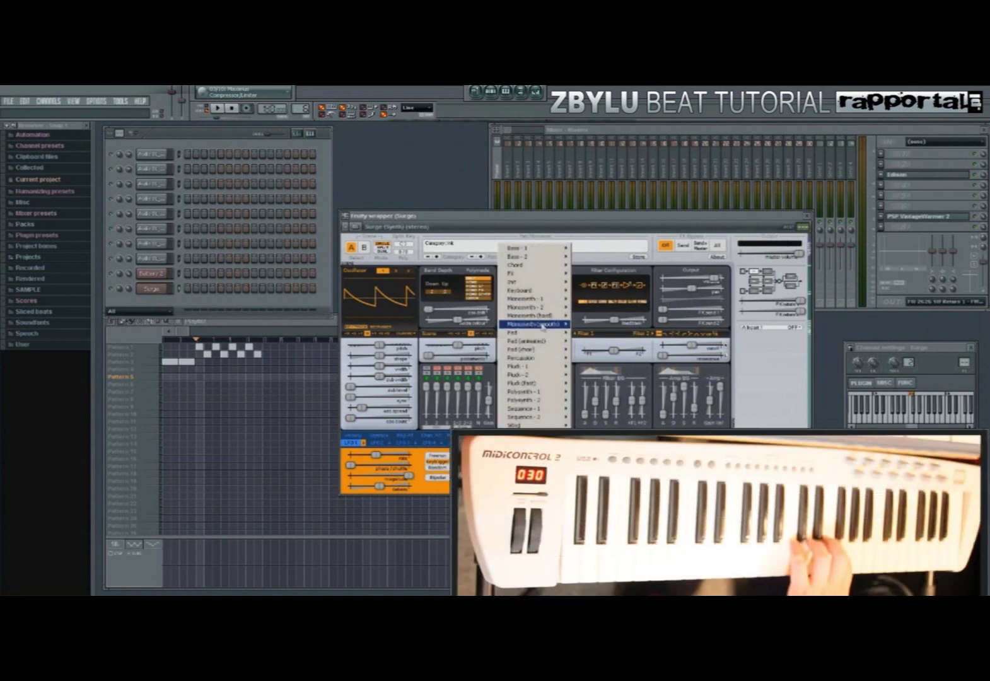
pyautogui.click(581, 336)
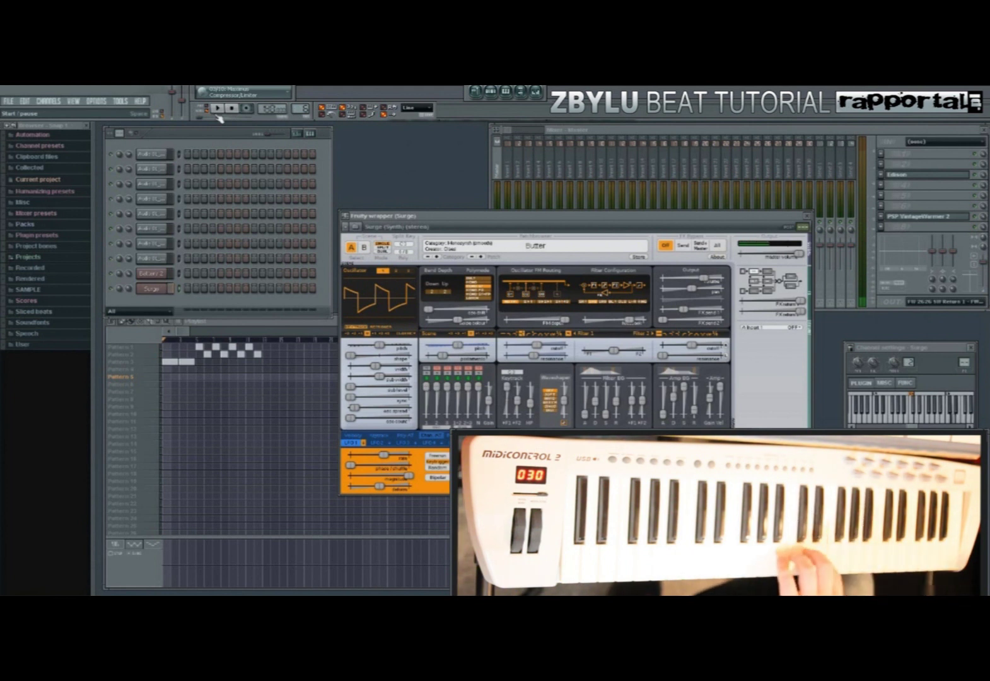
# - Play the arrangement repeatedly from the first Pattern 1 clip to rehearse the Surge part, and lower the playlist window's upper edge slightly
pyautogui.click(201, 346)
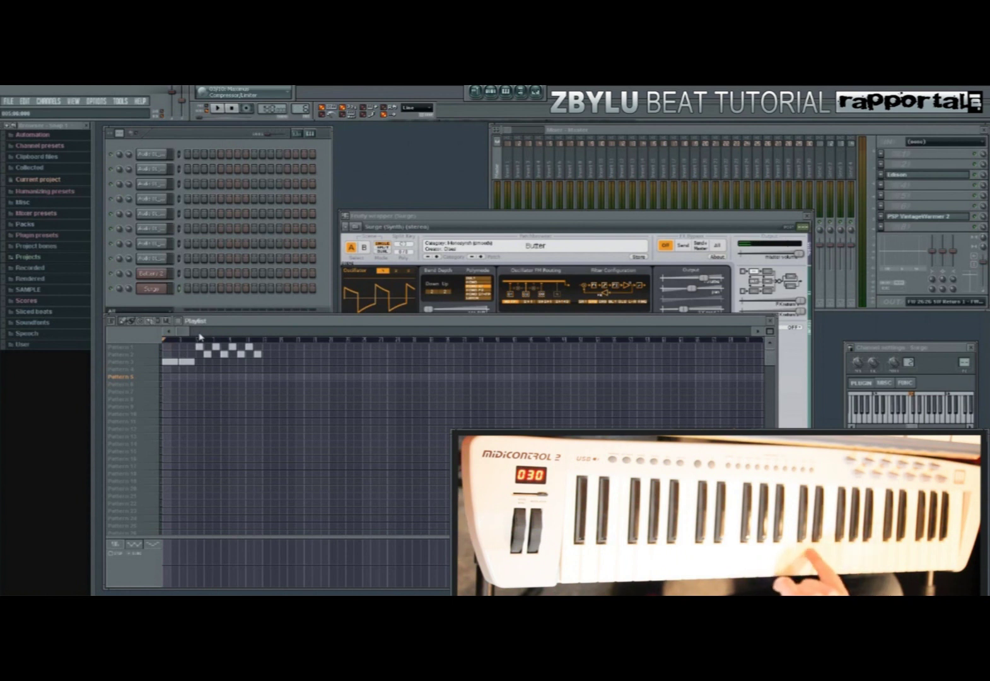
pyautogui.click(200, 339)
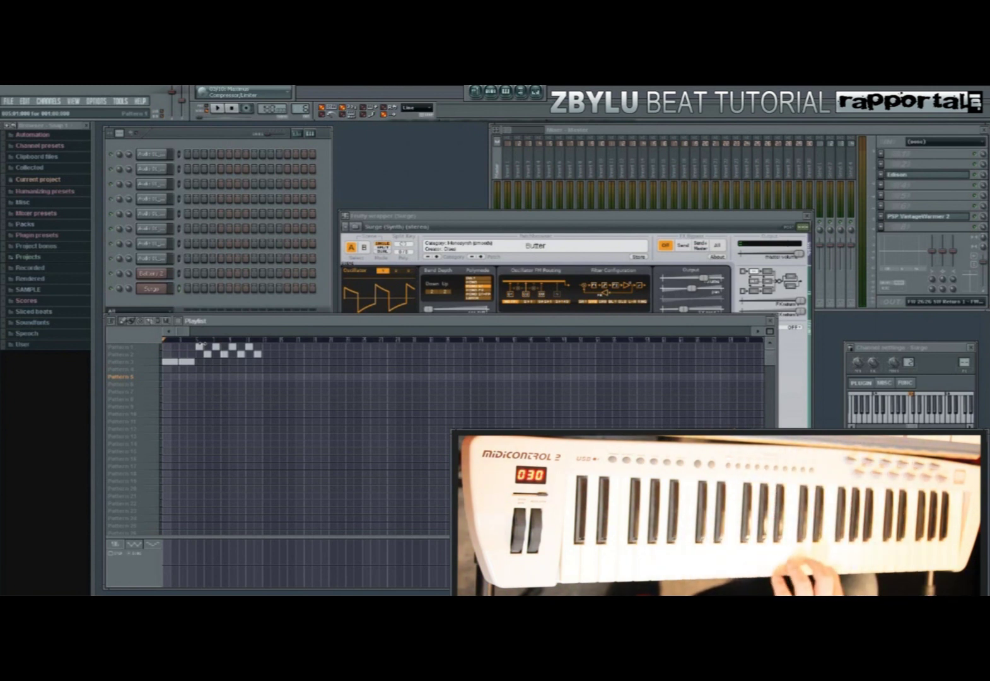
pyautogui.click(201, 341)
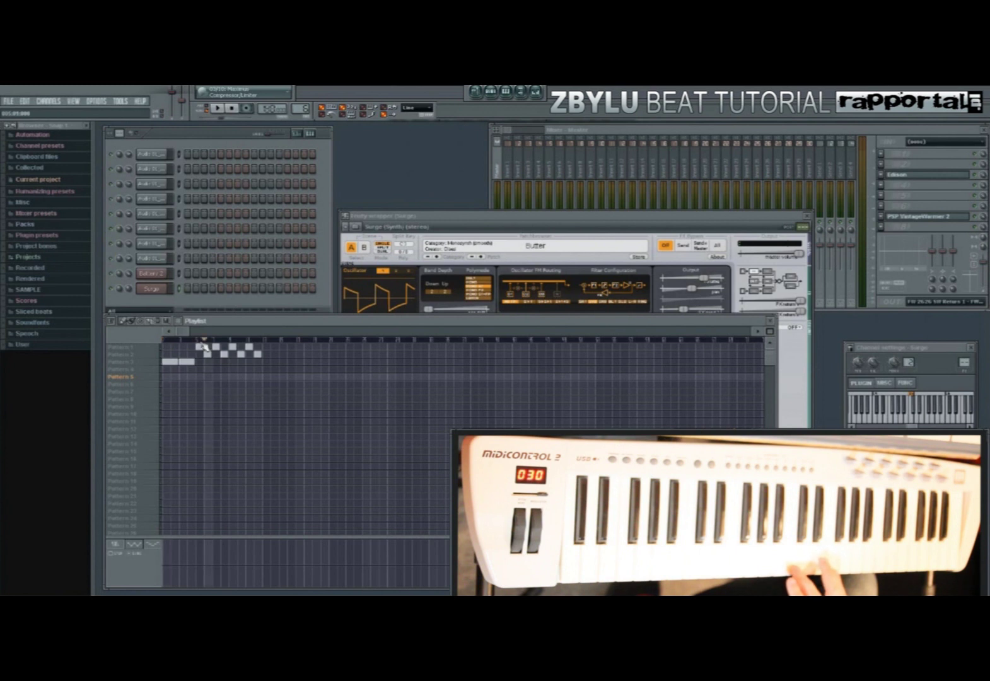
pyautogui.click(196, 340)
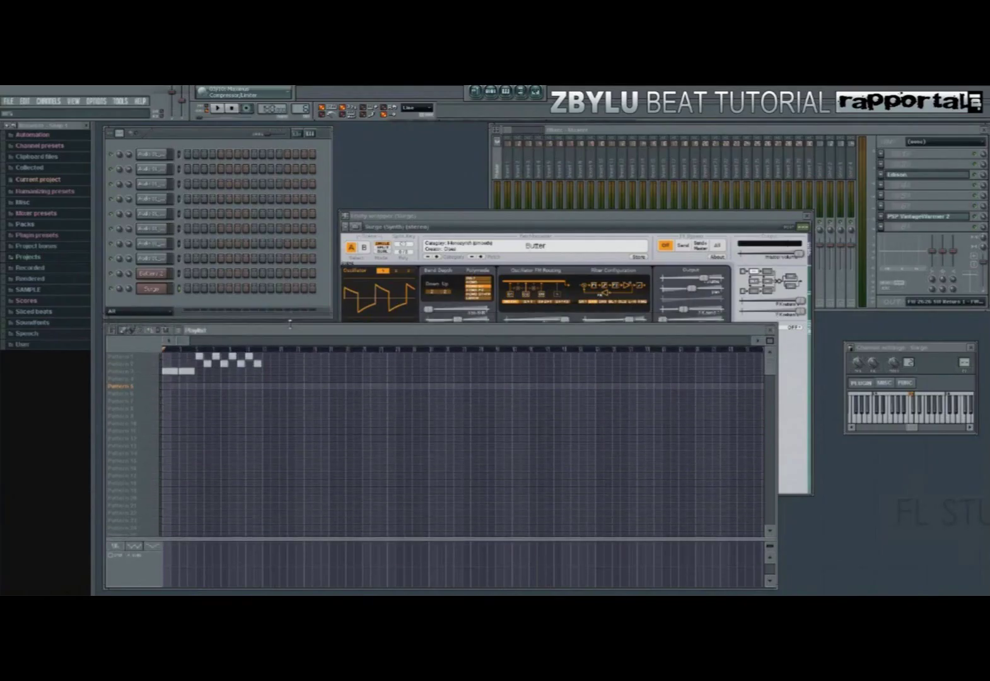
pyautogui.moveTo(290, 324); pyautogui.dragTo(290, 325)
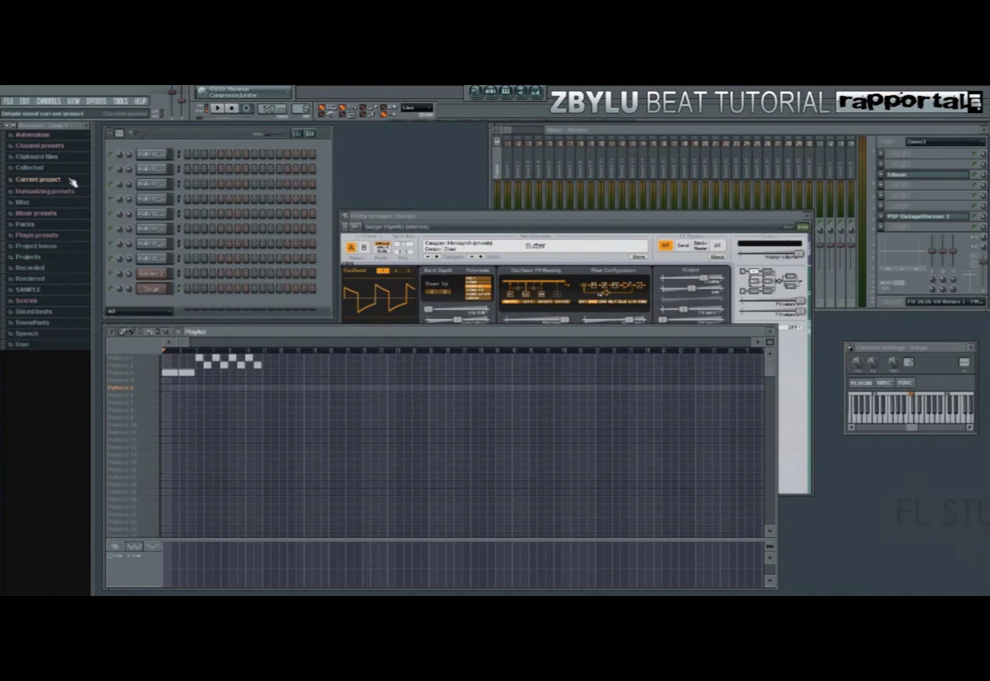
# - Audition samples in the SAMPLE library's hi-hat folder and add HI-HAT022 as a new channel
pyautogui.click(58, 289)
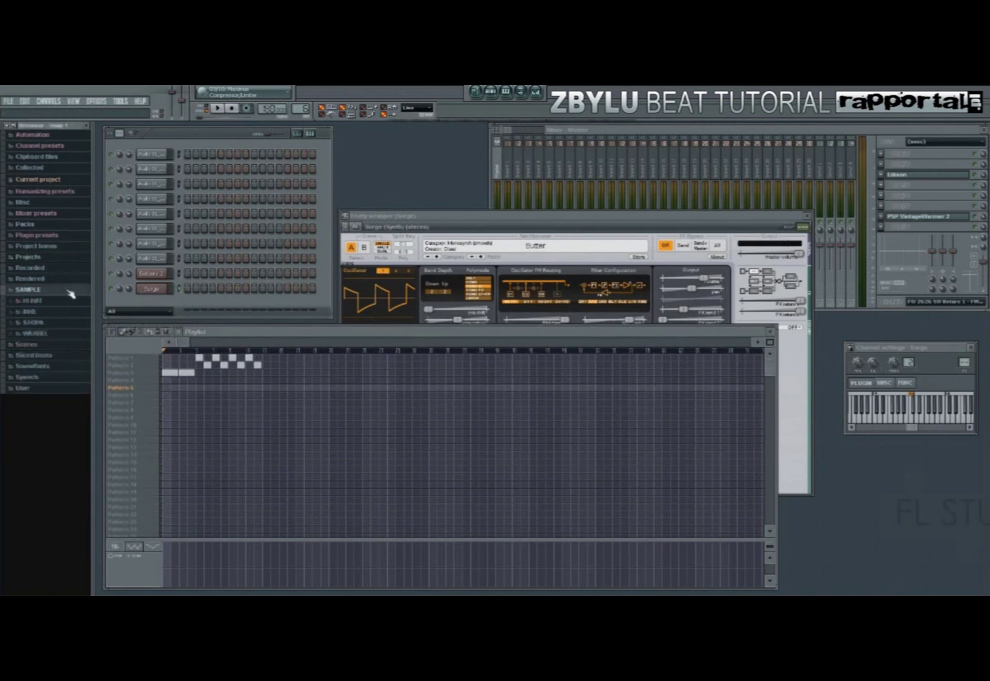
pyautogui.click(60, 302)
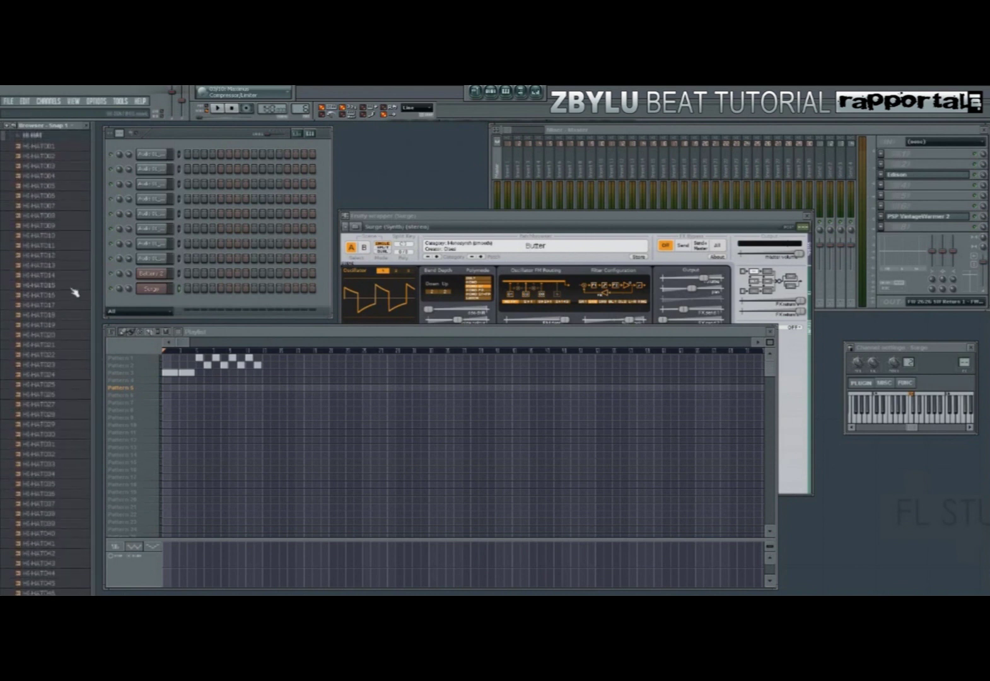
pyautogui.click(71, 195)
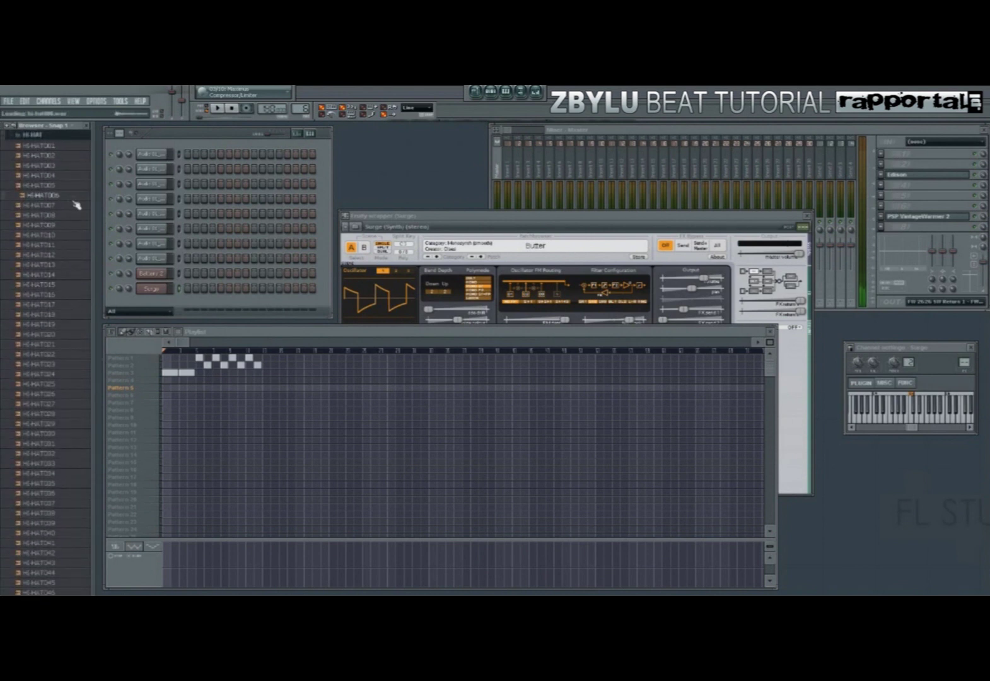
pyautogui.click(63, 243)
pyautogui.click(68, 315)
pyautogui.click(66, 305)
pyautogui.click(61, 355)
pyautogui.moveTo(150, 309); pyautogui.dragTo(139, 315)
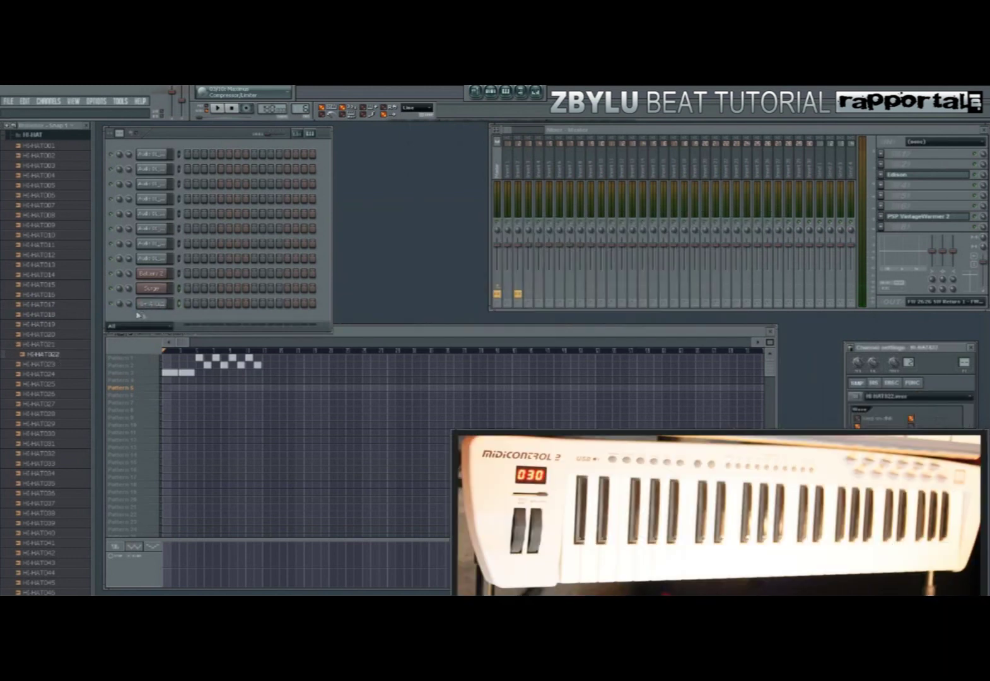
# - Set the HI-HAT022 channel to cut itself
pyautogui.rightClick(169, 300)
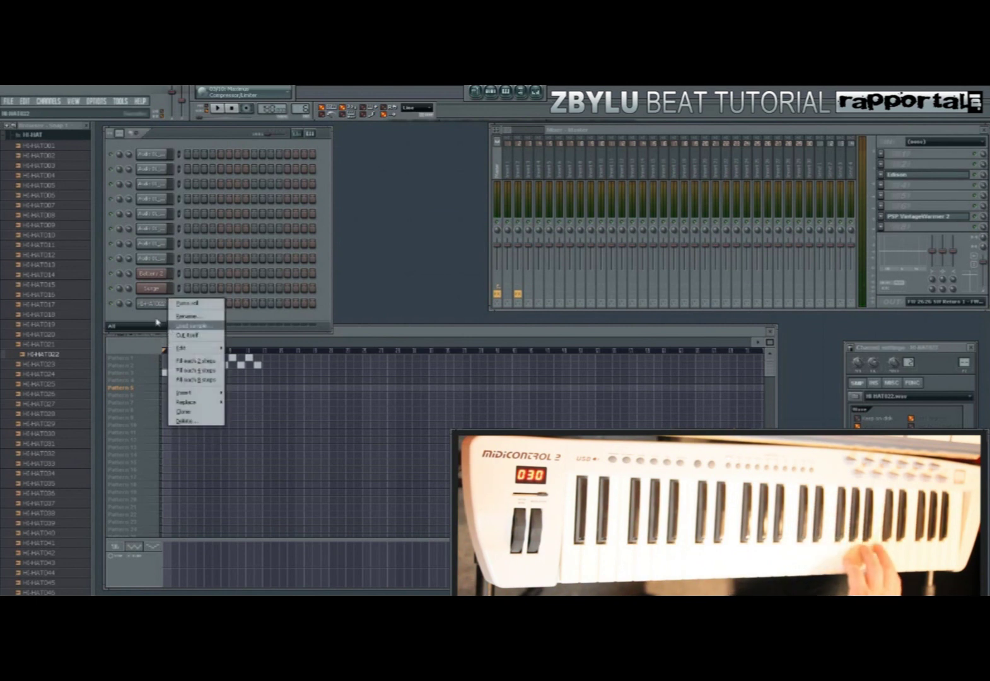
pyautogui.click(156, 321)
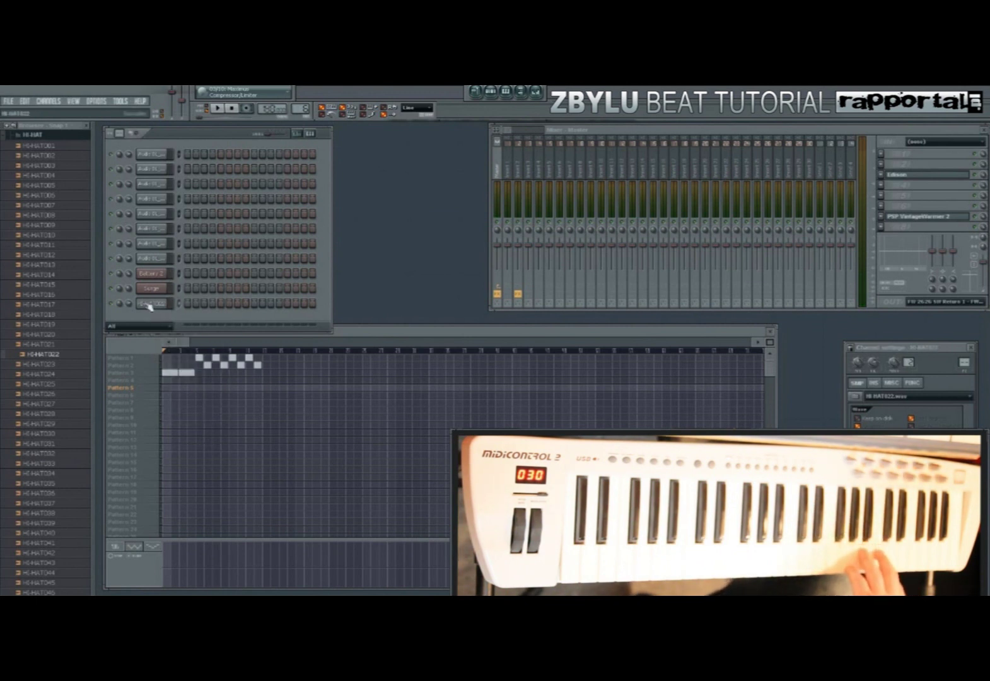
pyautogui.rightClick(167, 301)
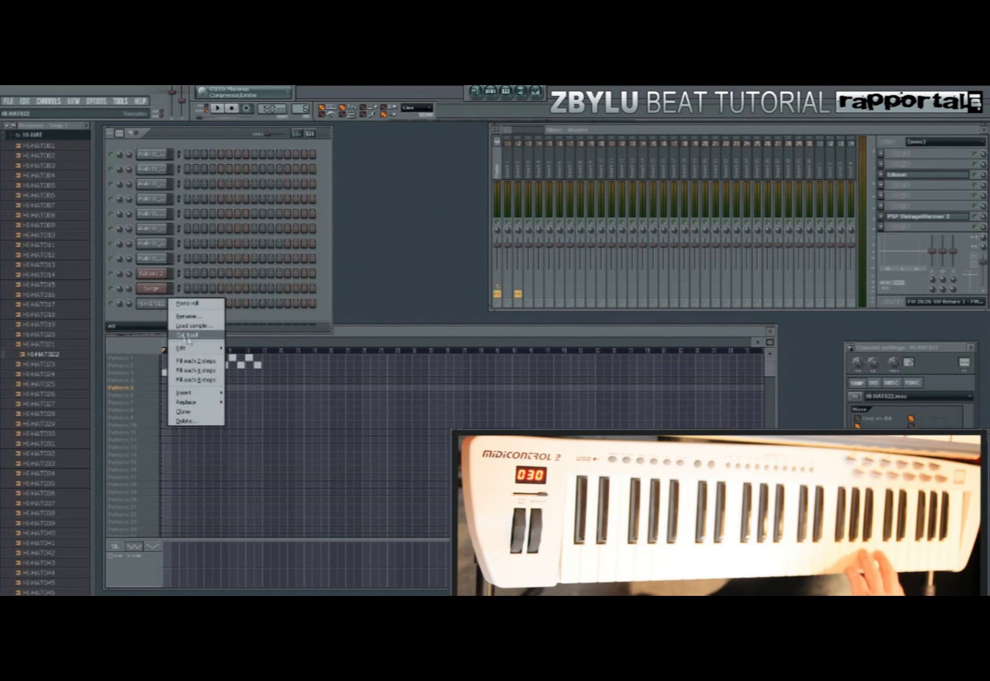
pyautogui.click(213, 339)
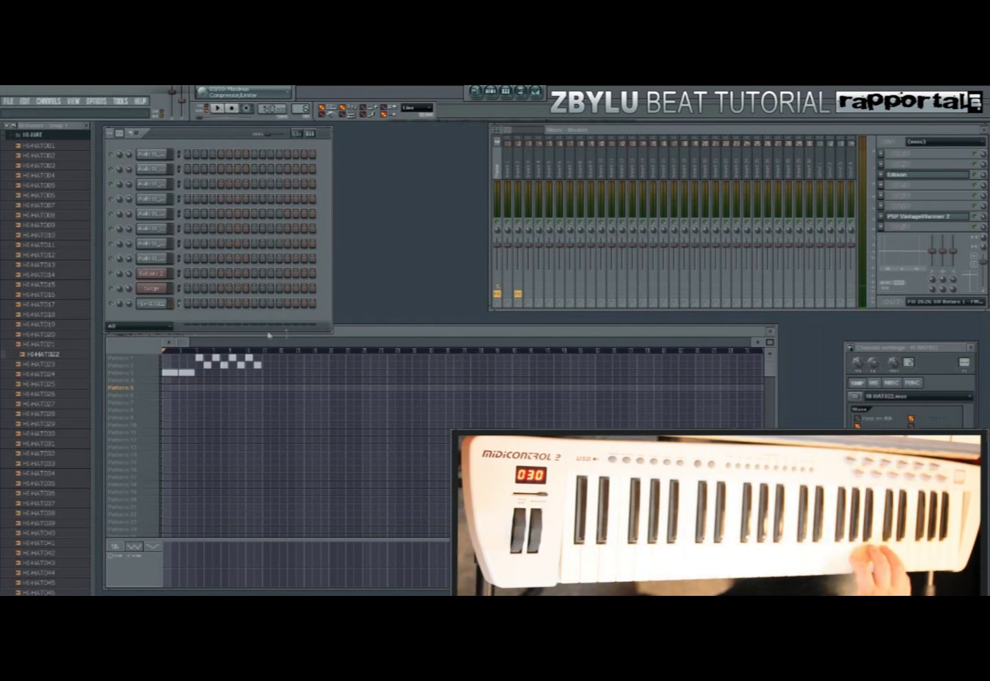
pyautogui.click(189, 351)
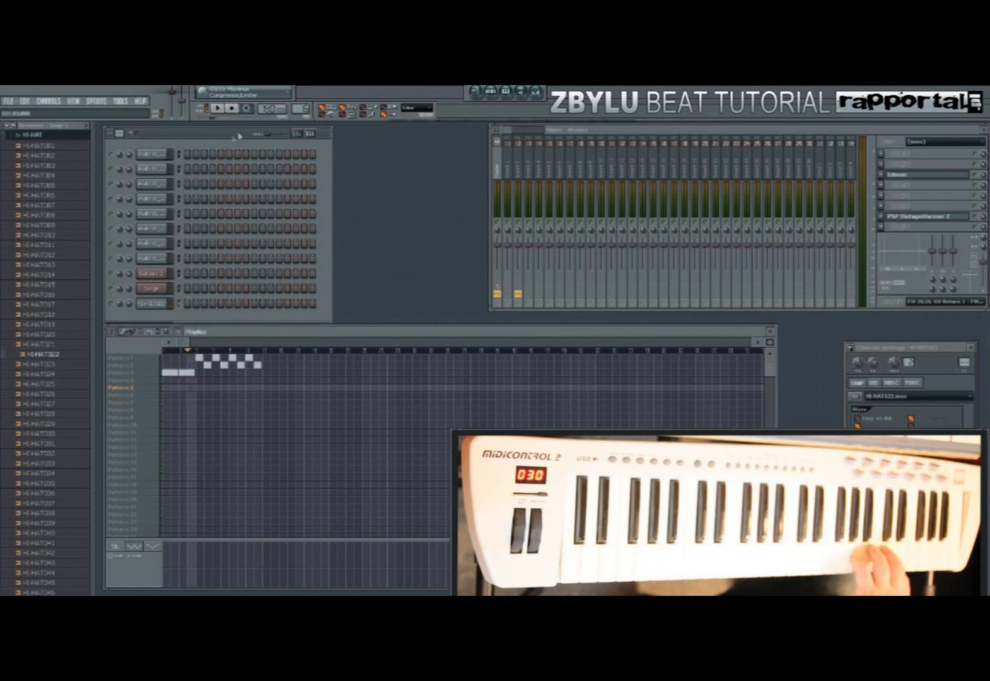
pyautogui.click(189, 350)
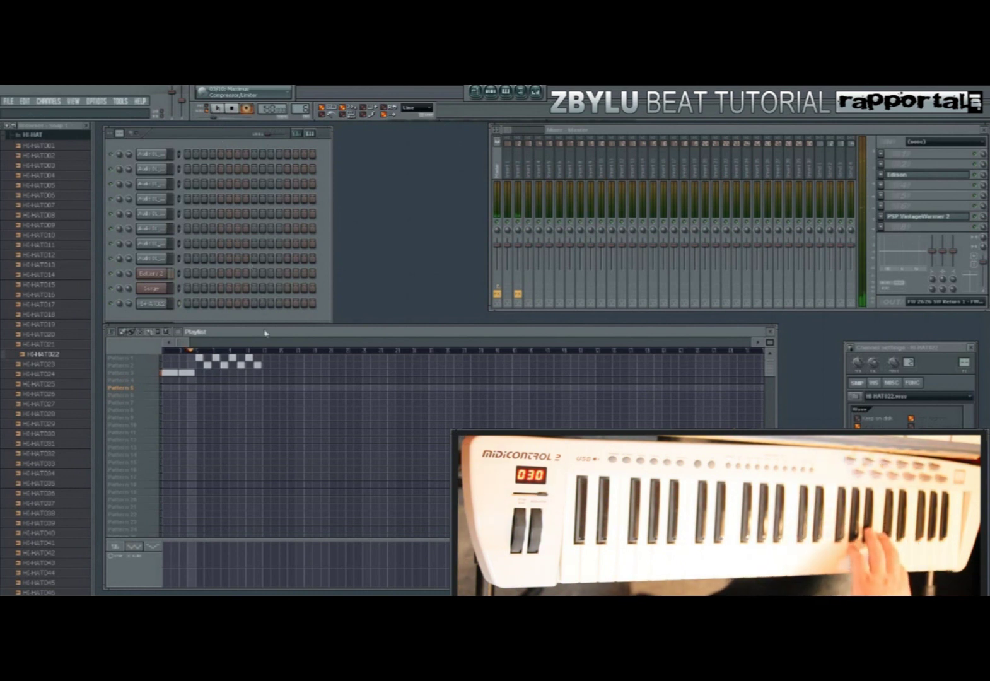
pyautogui.click(232, 109)
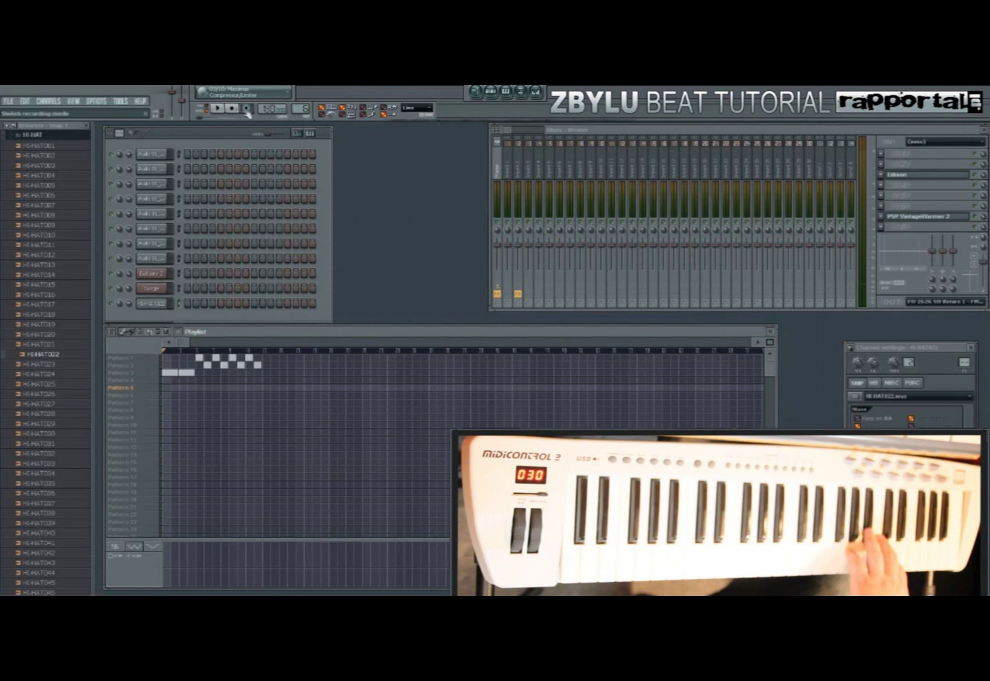
# - Record HI-HAT022 hits into Pattern 5 over the arrangement, starting just before the first Pattern 1 clip
pyautogui.click(188, 351)
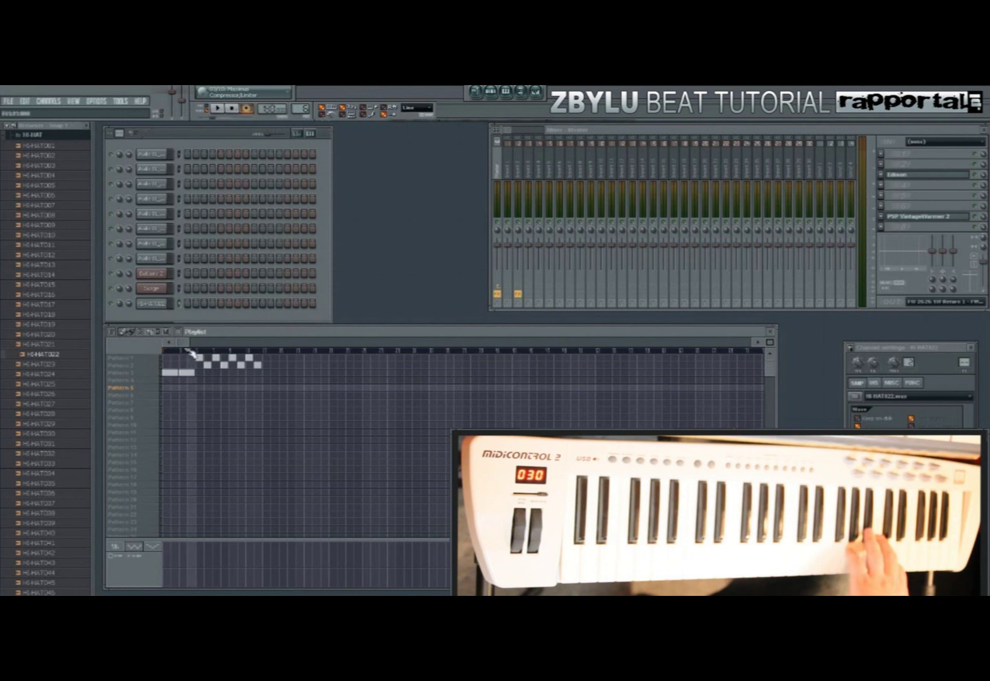
pyautogui.click(223, 110)
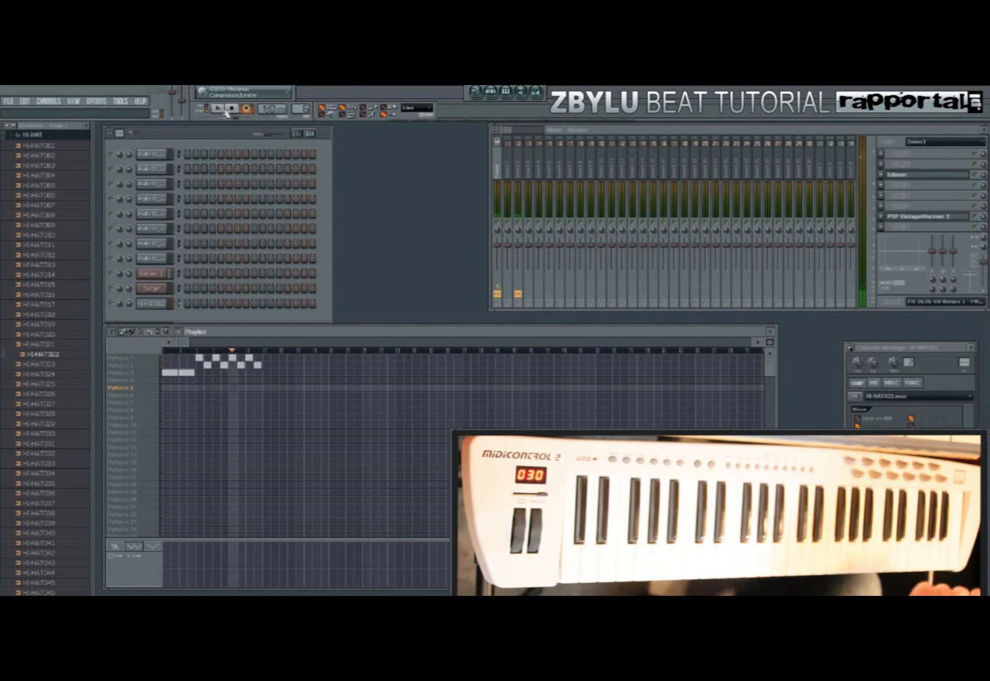
pyautogui.click(230, 108)
# - Open the recorded HI-HAT022 notes in the piano roll and play them back from the first Pattern 1 clip
pyautogui.click(245, 304)
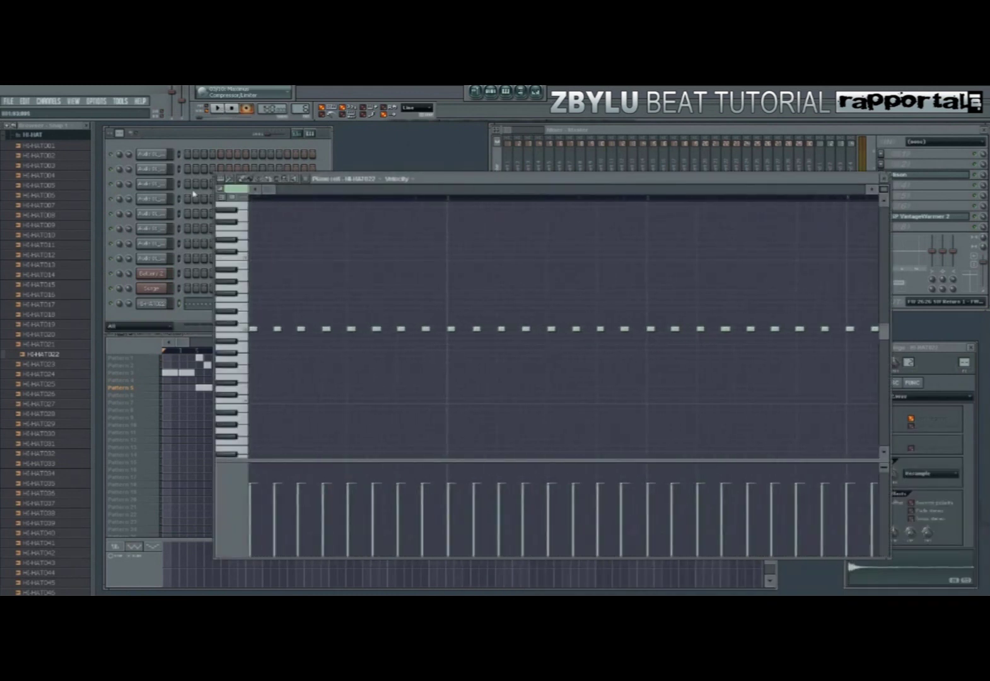
pyautogui.press('pagedown')
pyautogui.moveTo(502, 285); pyautogui.dragTo(301, 380)
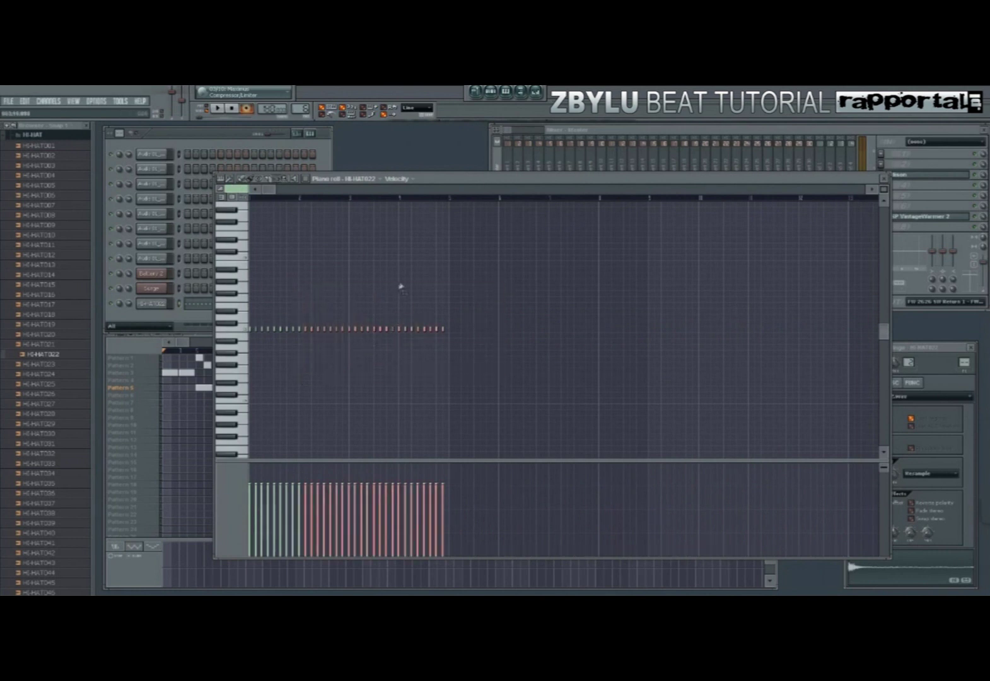
pyautogui.click(197, 433)
pyautogui.click(196, 349)
pyautogui.press('space')
pyautogui.click(420, 181)
pyautogui.press('pageup')
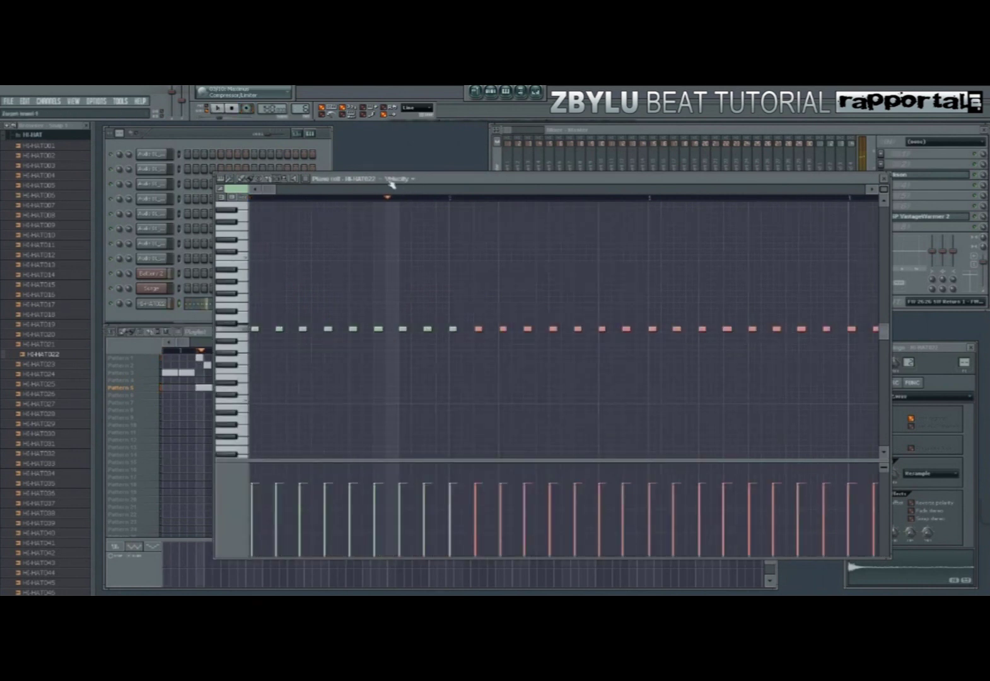
# - Delete the recorded hi-hat notes before and after the second bar, keeping only that bar's eight hits
pyautogui.moveTo(279, 197)
pyautogui.mouseDown()
pyautogui.moveTo(336, 199)
pyautogui.moveTo(272, 200)
pyautogui.mouseUp()
pyautogui.moveTo(435, 307); pyautogui.dragTo(250, 381)
pyautogui.press('Delete')
pyautogui.moveTo(272, 196); pyautogui.dragTo(424, 194)
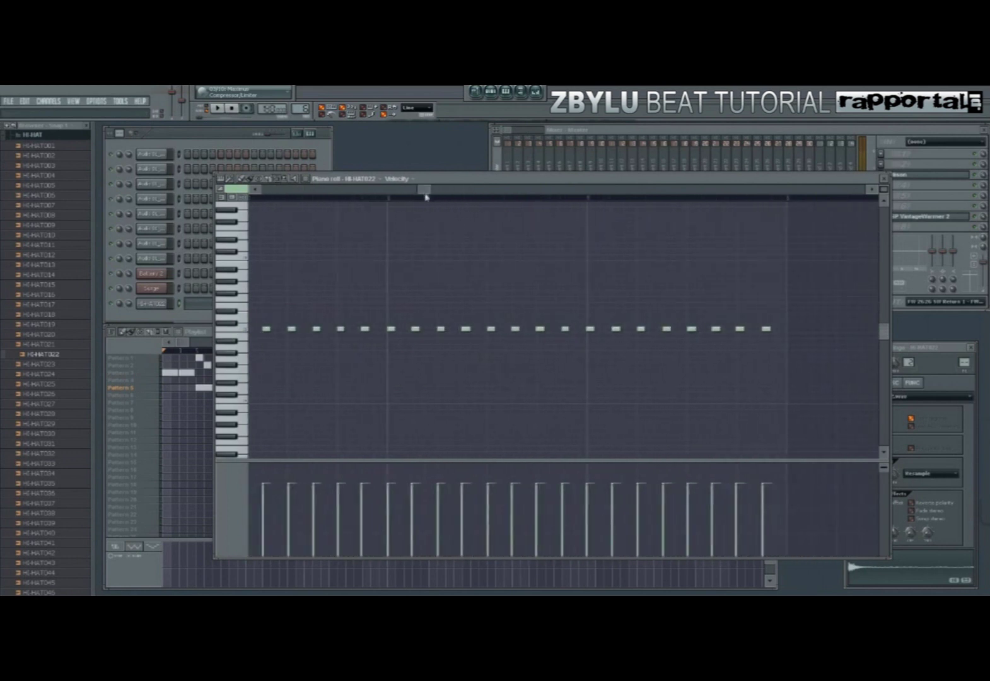
pyautogui.moveTo(390, 297); pyautogui.dragTo(663, 365)
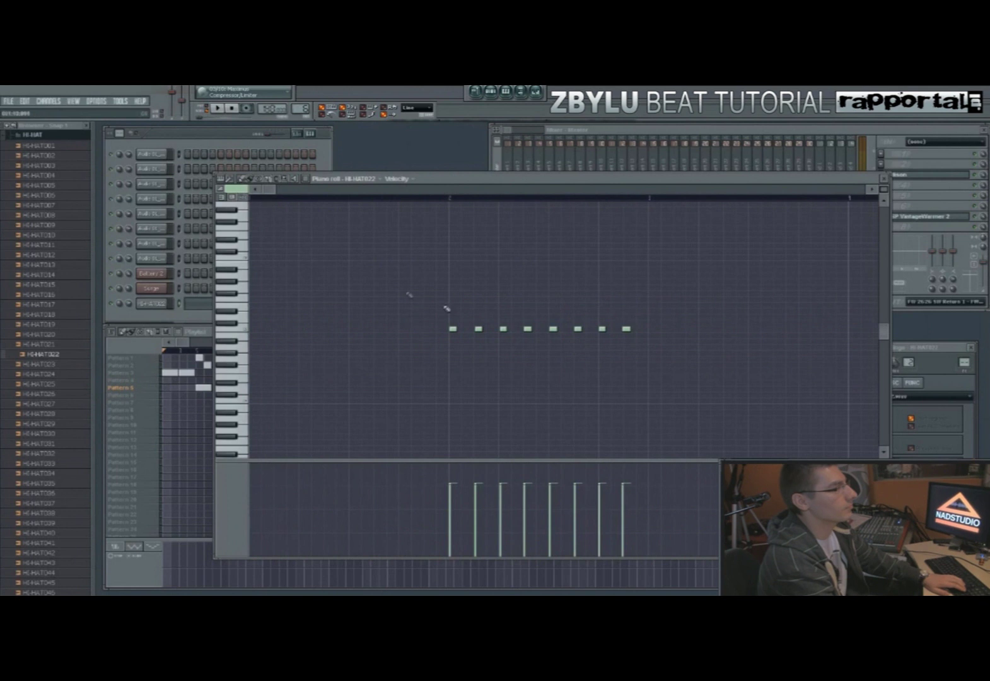
# - Select the eight remaining hi-hat notes and move them to the start of Pattern 5
pyautogui.moveTo(446, 332); pyautogui.dragTo(451, 329)
pyautogui.click(276, 180)
pyautogui.moveTo(766, 283); pyautogui.dragTo(441, 382)
pyautogui.moveTo(454, 328); pyautogui.dragTo(252, 328)
# - Turn off grid snapping, nudge the first hi-hat note slightly earlier and enlarge the piano roll's velocity area
pyautogui.click(417, 108)
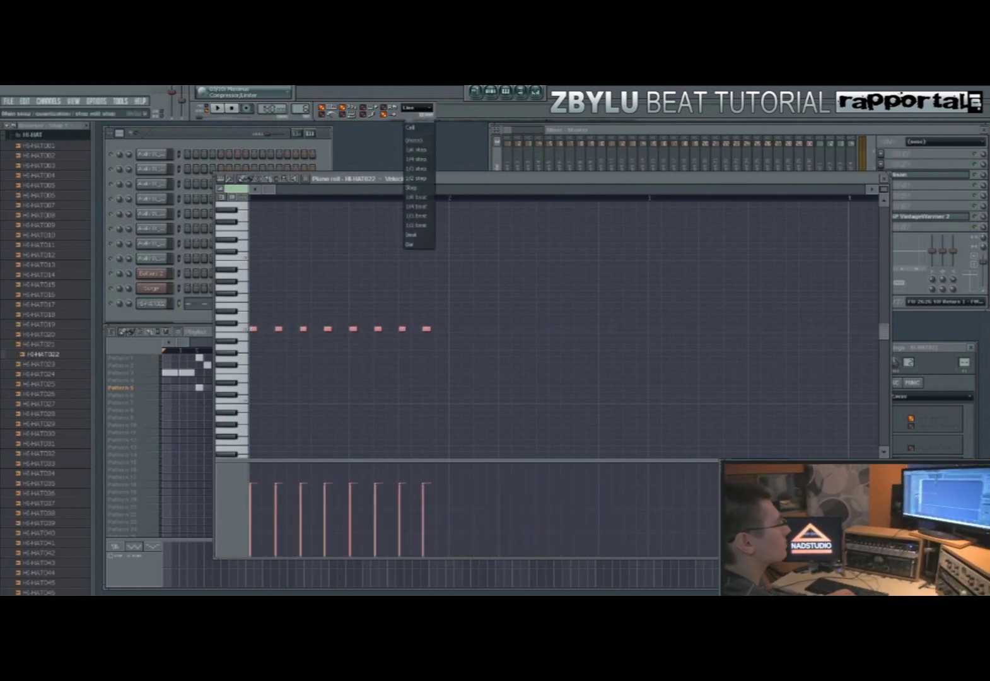
pyautogui.click(424, 142)
pyautogui.click(580, 327)
pyautogui.moveTo(253, 328); pyautogui.dragTo(250, 329)
pyautogui.press('2')
pyautogui.press('1')
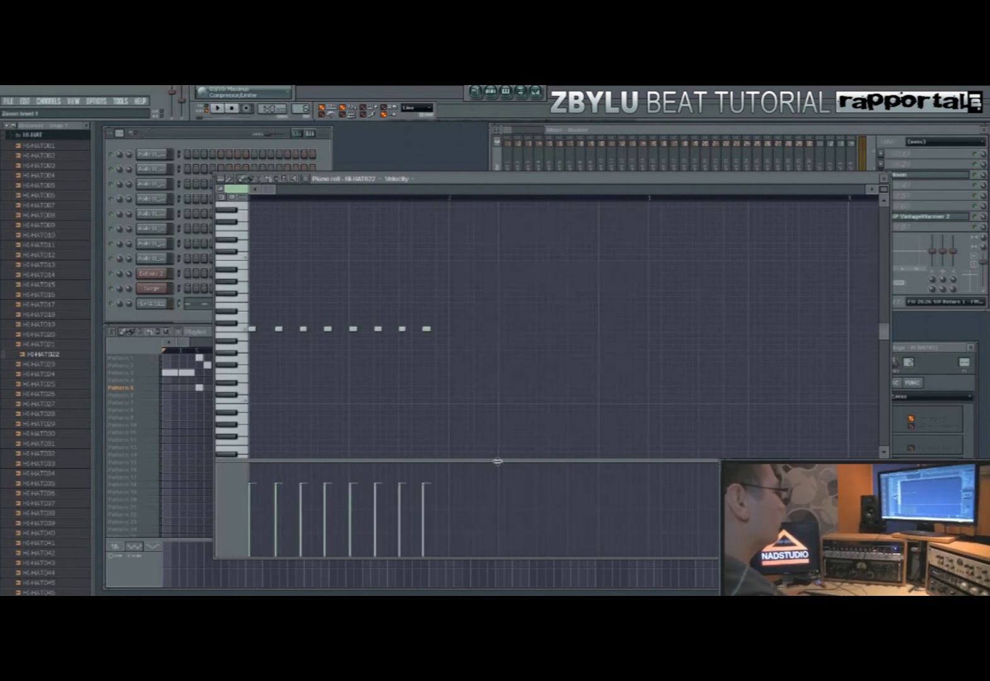
pyautogui.moveTo(497, 461); pyautogui.dragTo(498, 437)
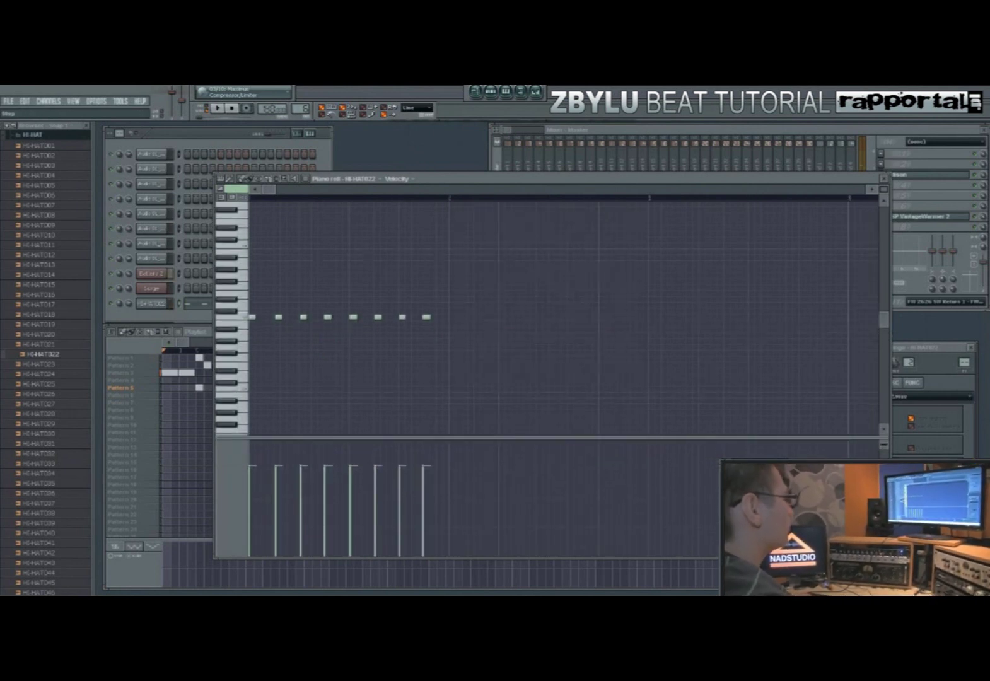
# - Loop the first Pattern 1 and Pattern 2 clips with snapping restored, and add a second Pattern 5 clip beside the first
pyautogui.click(173, 449)
pyautogui.moveTo(197, 352); pyautogui.dragTo(204, 353)
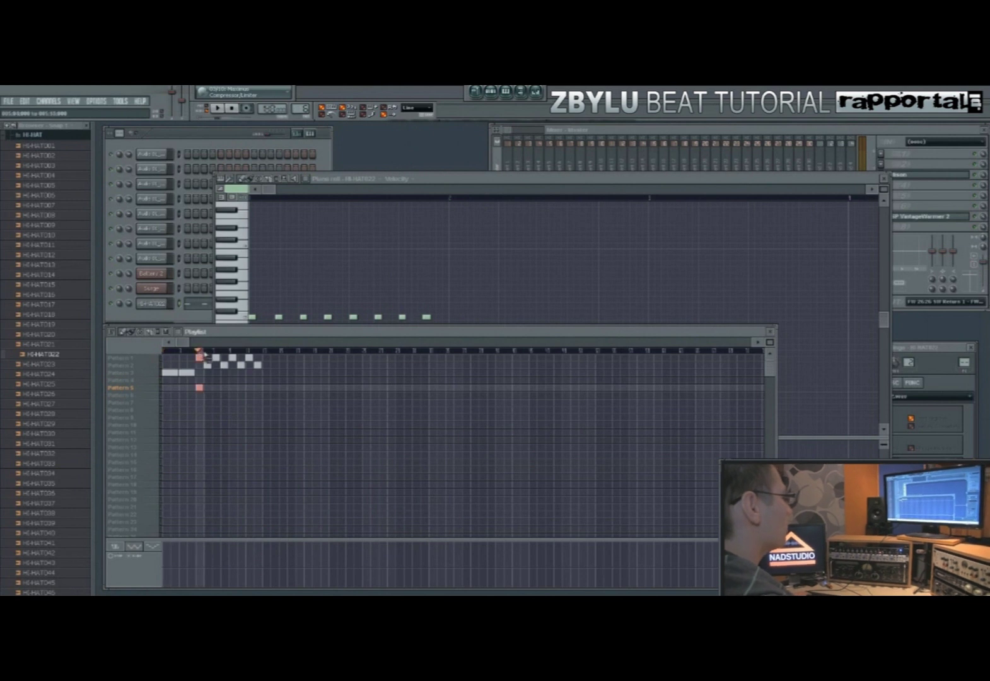
pyautogui.click(415, 108)
pyautogui.click(413, 125)
pyautogui.press('space')
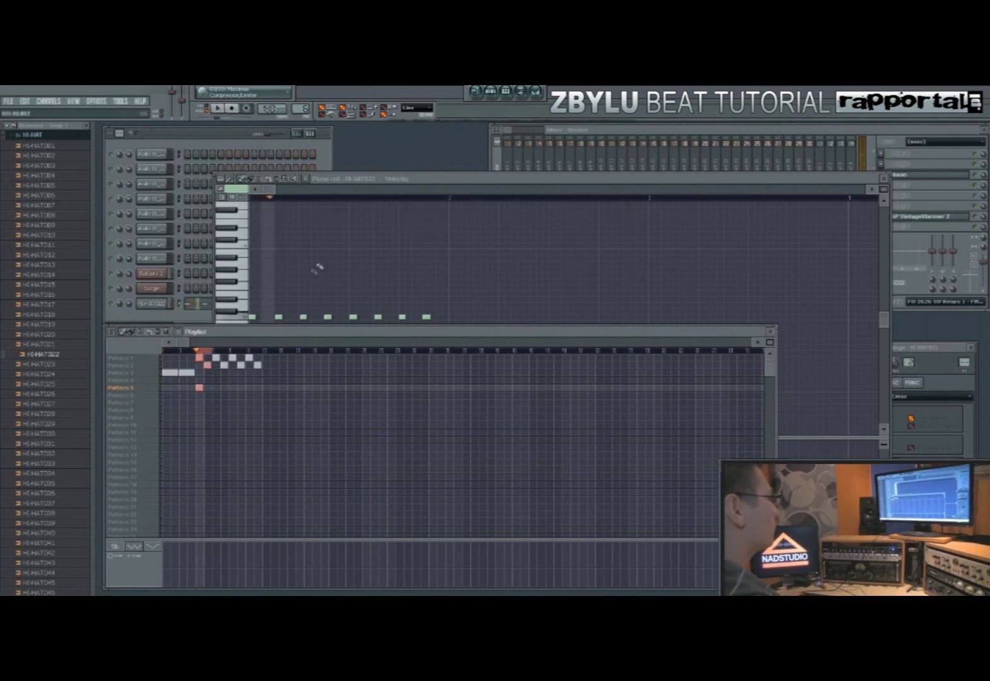
pyautogui.click(433, 180)
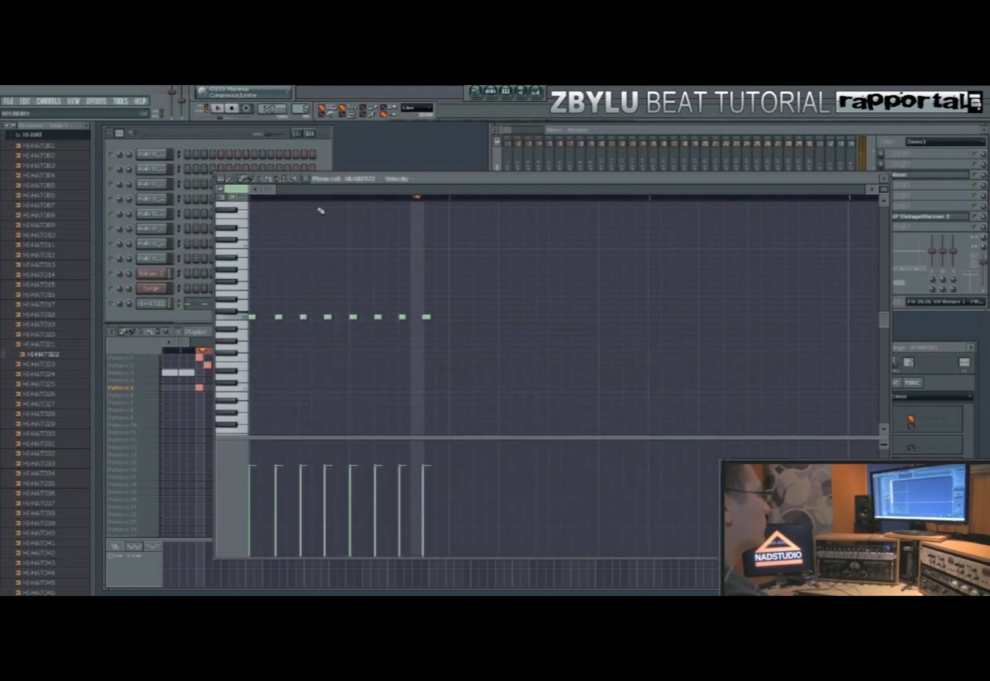
pyautogui.click(207, 387)
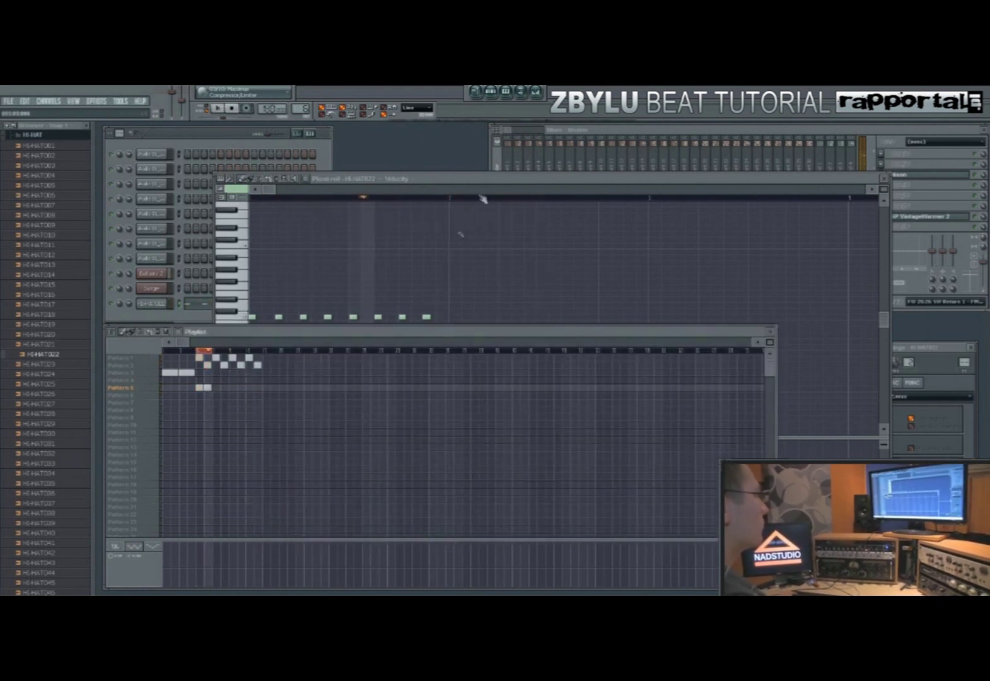
# - Set snapping to none, nudge the fourth and eighth hi-hat notes slightly later and close the piano roll
pyautogui.click(501, 179)
pyautogui.scroll(-3, 426, 258)
pyautogui.scroll(3, 426, 258)
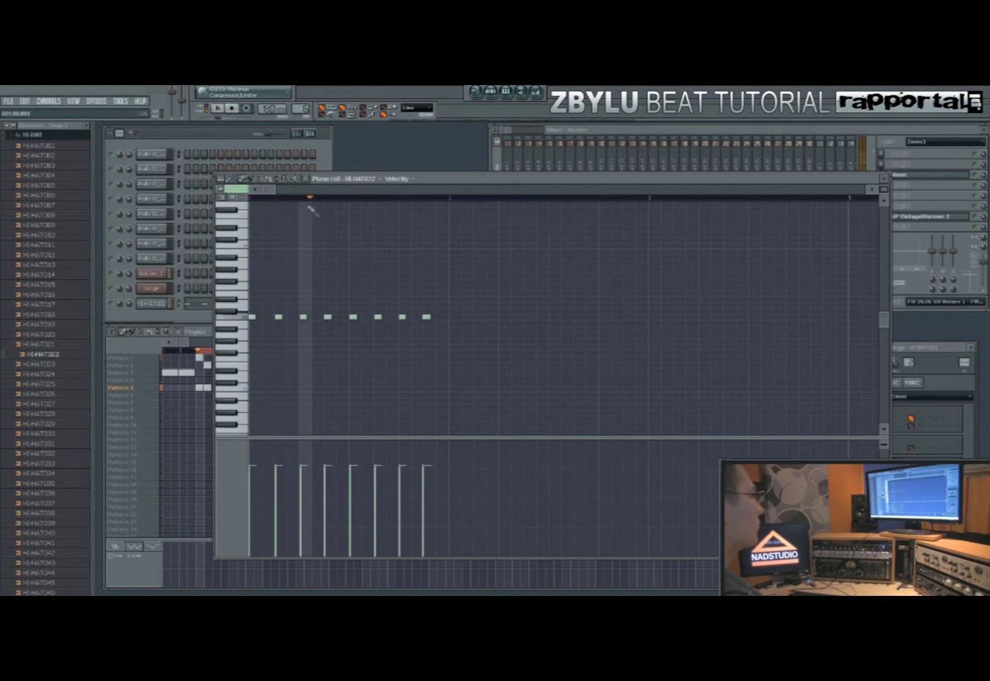
pyautogui.click(418, 108)
pyautogui.click(426, 140)
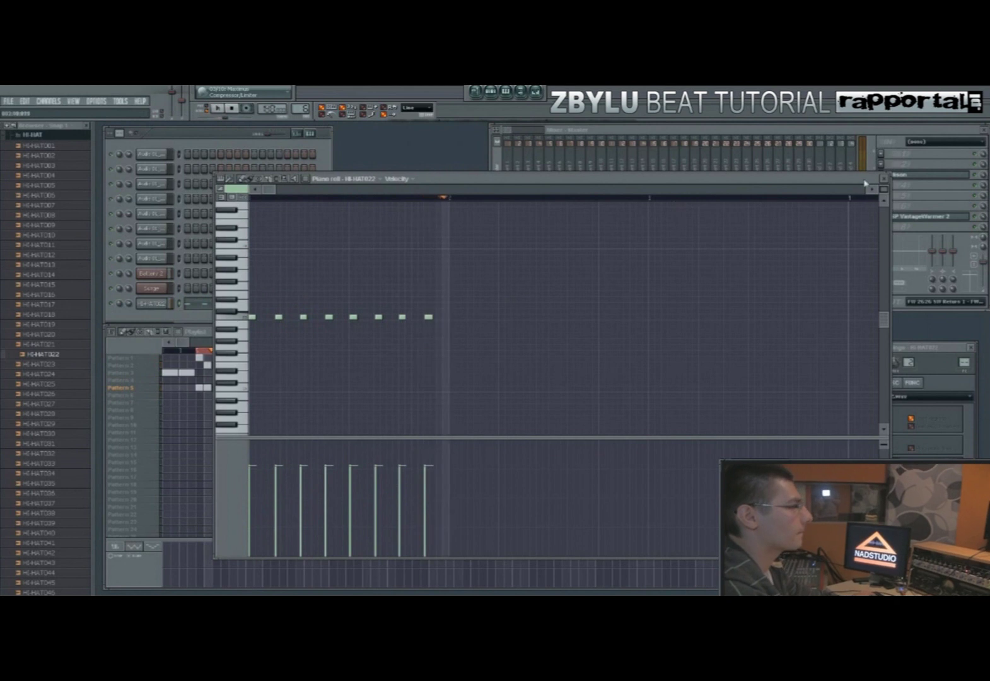
pyautogui.click(884, 178)
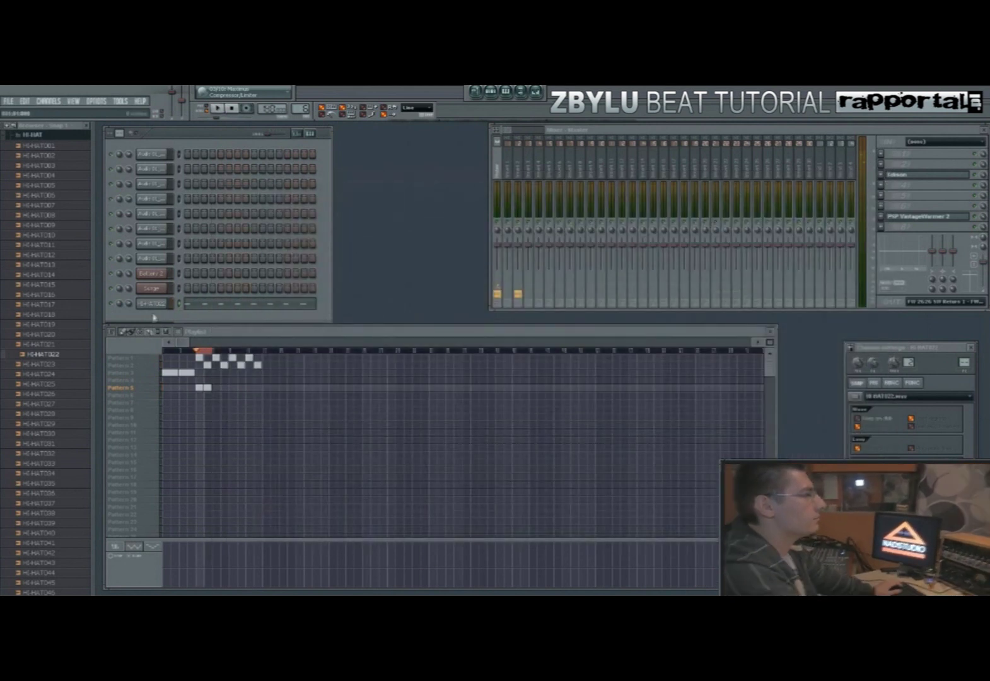
# - Route the HI-HAT022 channel to mixer Insert 3
pyautogui.rightClick(167, 300)
pyautogui.click(158, 323)
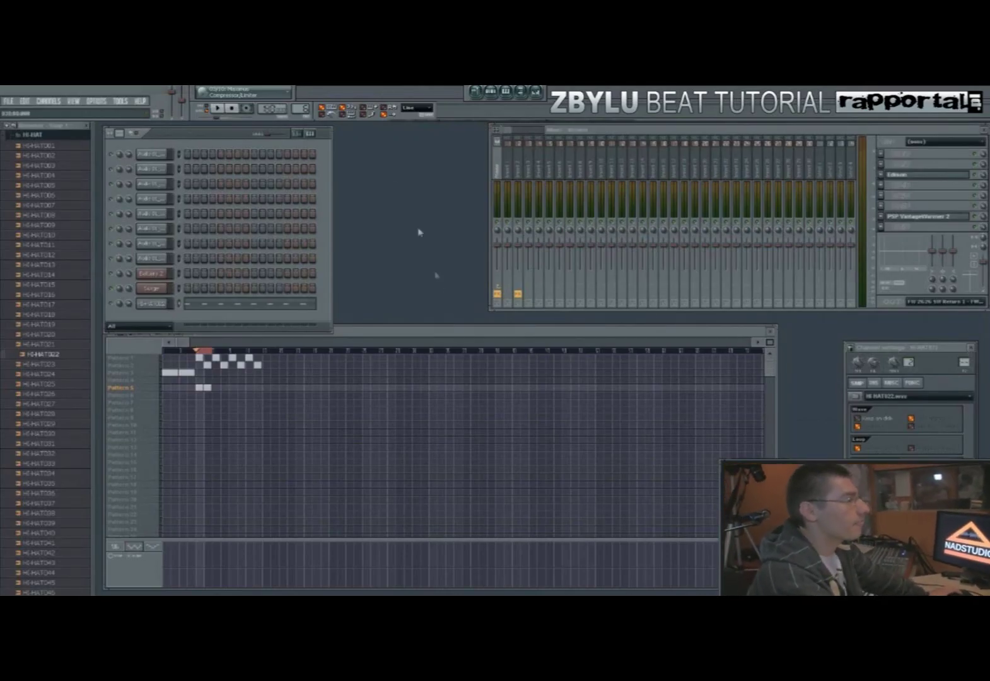
pyautogui.moveTo(963, 362); pyautogui.dragTo(962, 347)
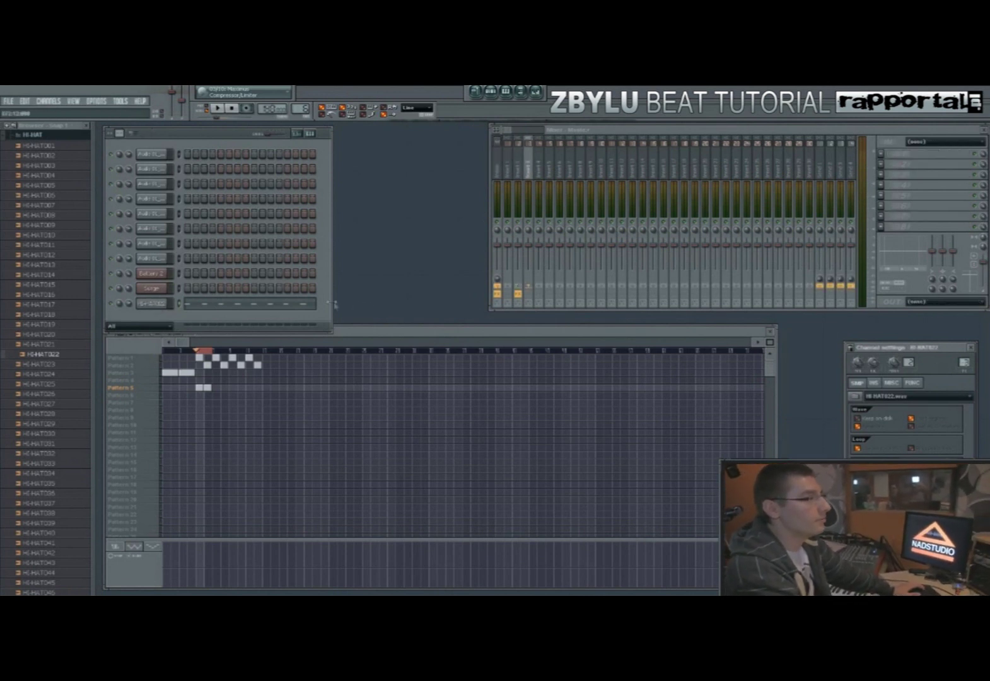
# - Check which mixer track the Battery 2 channel uses and close the sampler
pyautogui.click(165, 277)
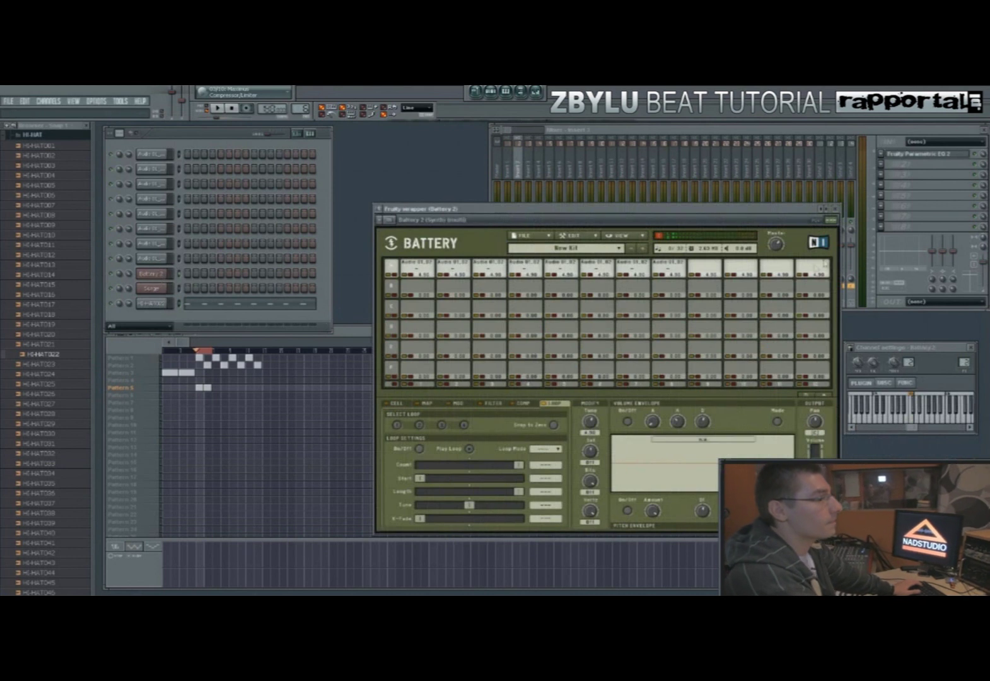
pyautogui.click(837, 211)
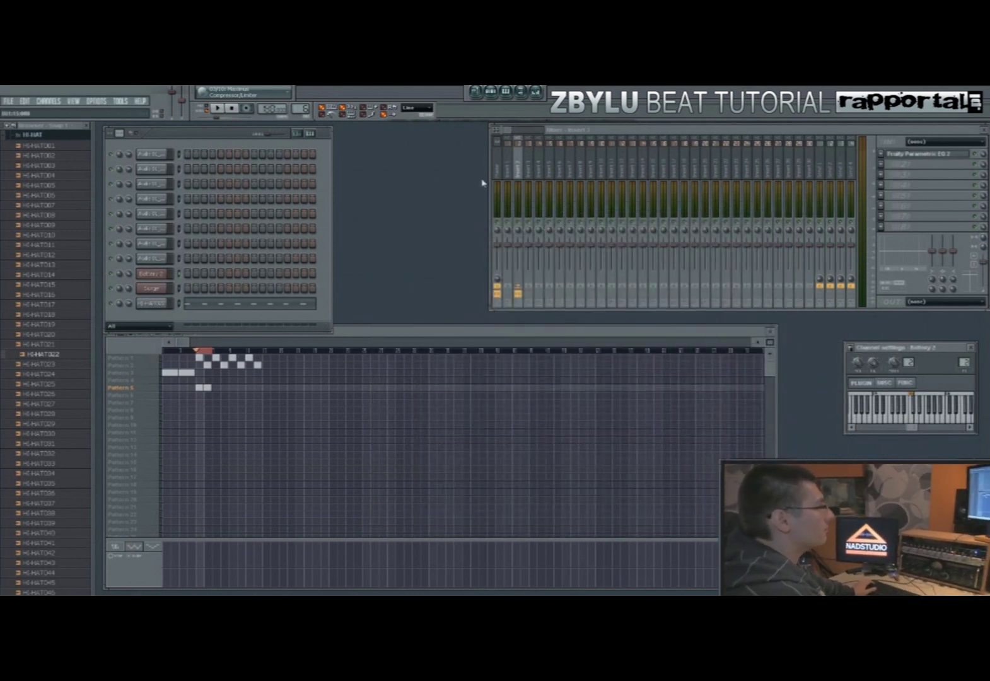
# - Widen the mixer window slightly and route the HI-HAT022 channel to mixer Insert 5
pyautogui.moveTo(490, 165); pyautogui.dragTo(447, 165)
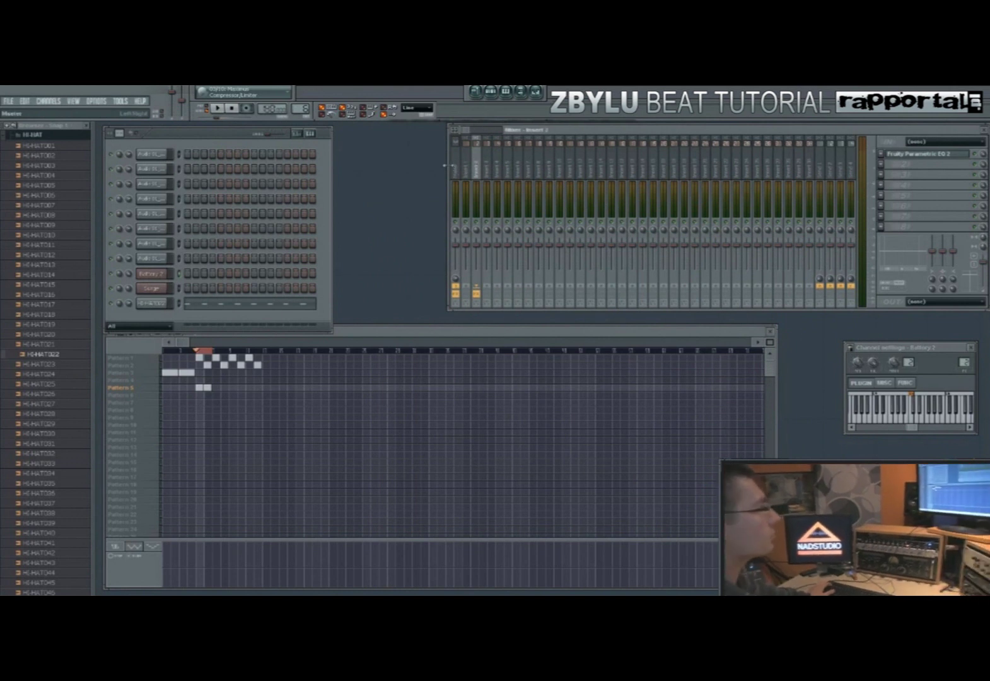
pyautogui.click(150, 304)
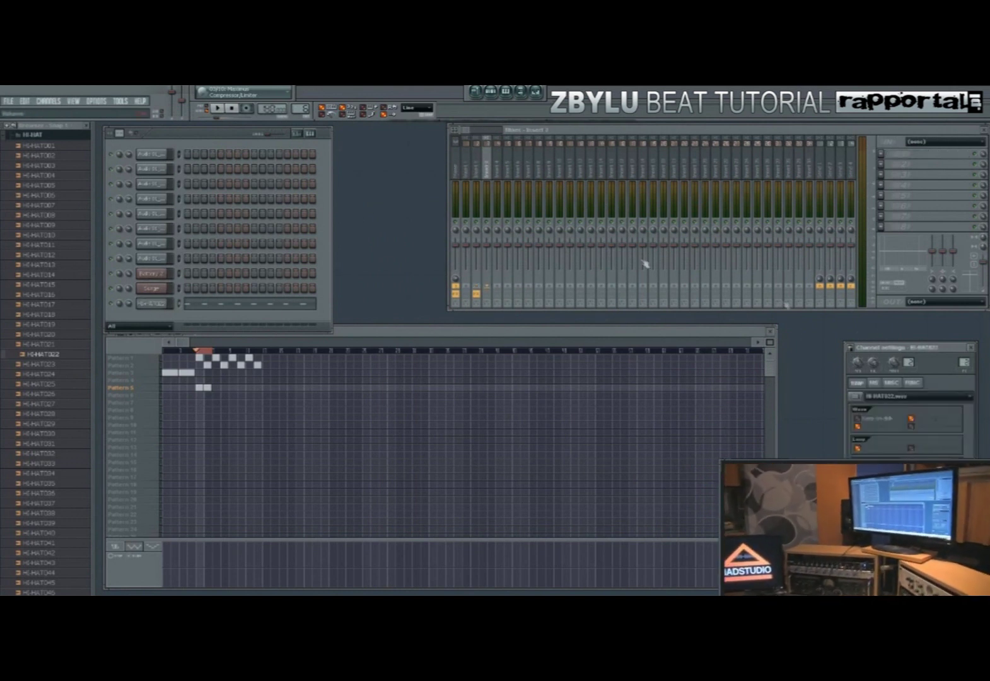
pyautogui.moveTo(964, 362); pyautogui.dragTo(964, 350)
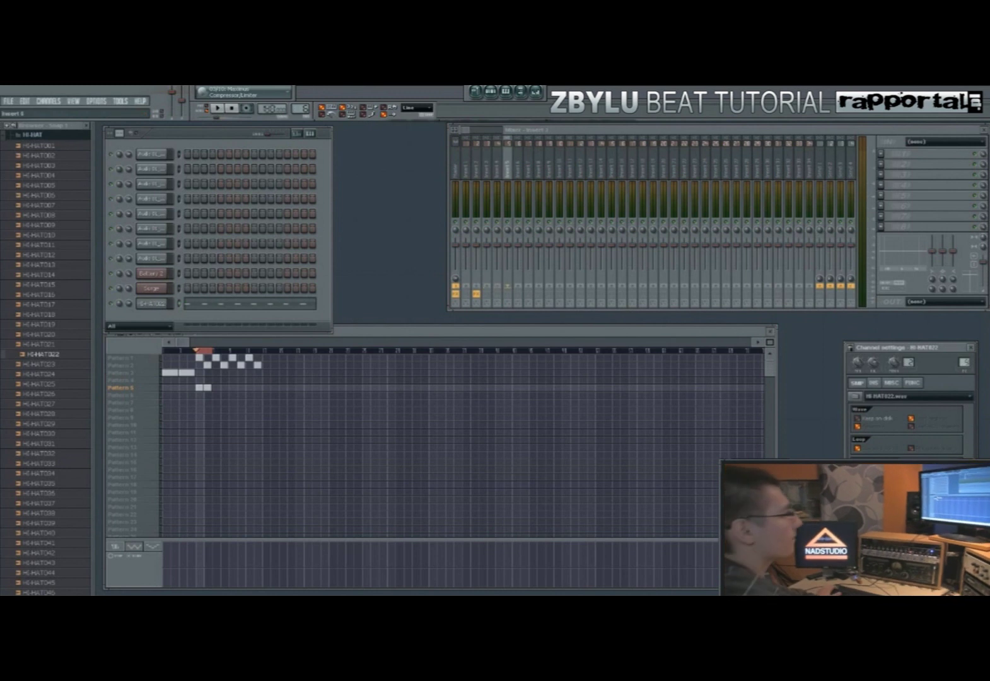
# - Name mixer Insert 3 STOPA, Insert 4 WERBEL and Insert 5 HI-HATS
pyautogui.click(493, 182)
pyautogui.press('F2')
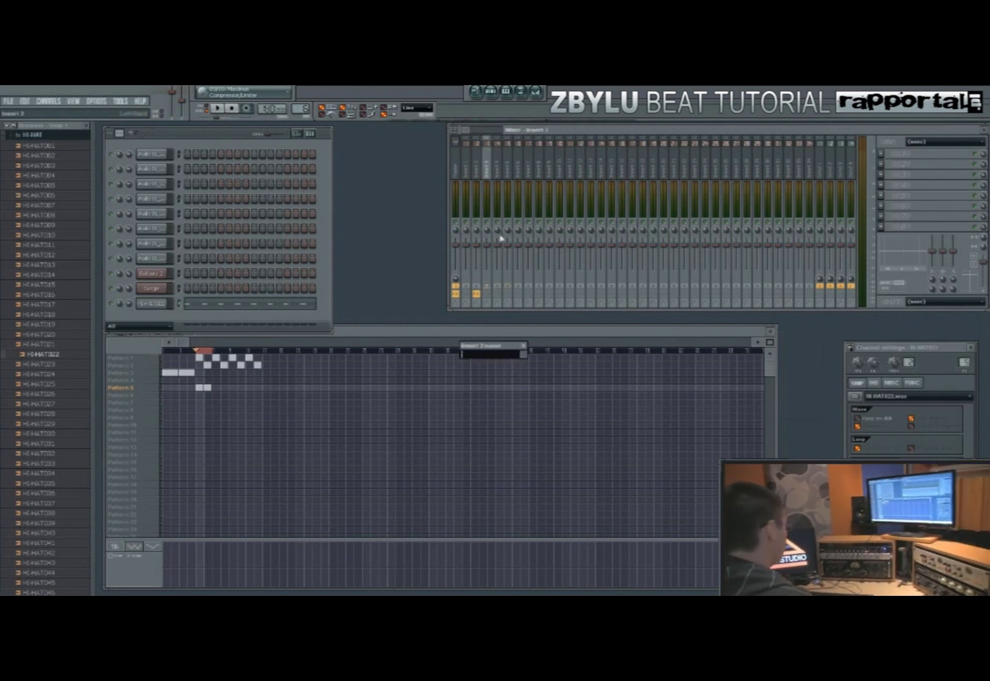
pyautogui.write('STOPB')
pyautogui.press('Return')
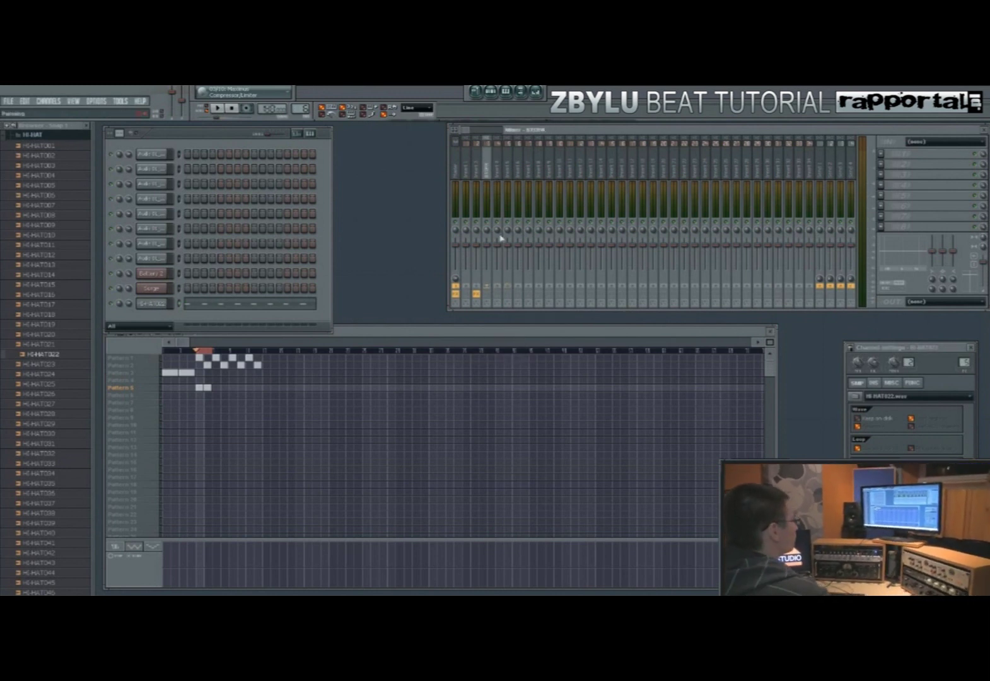
pyautogui.click(502, 175)
pyautogui.press('F2')
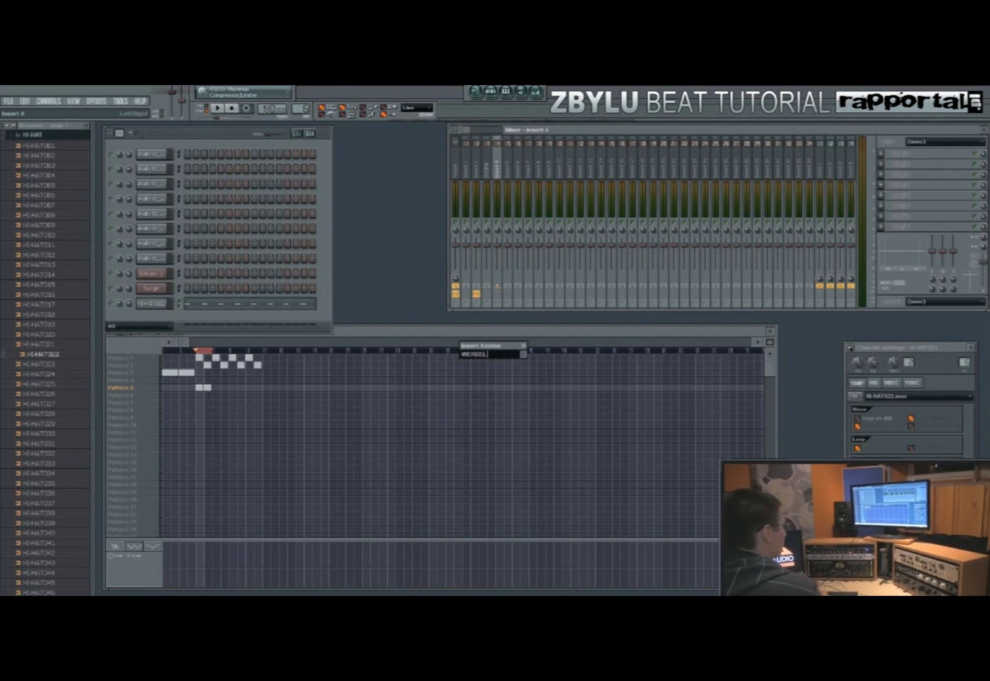
pyautogui.press('Return')
pyautogui.click(514, 169)
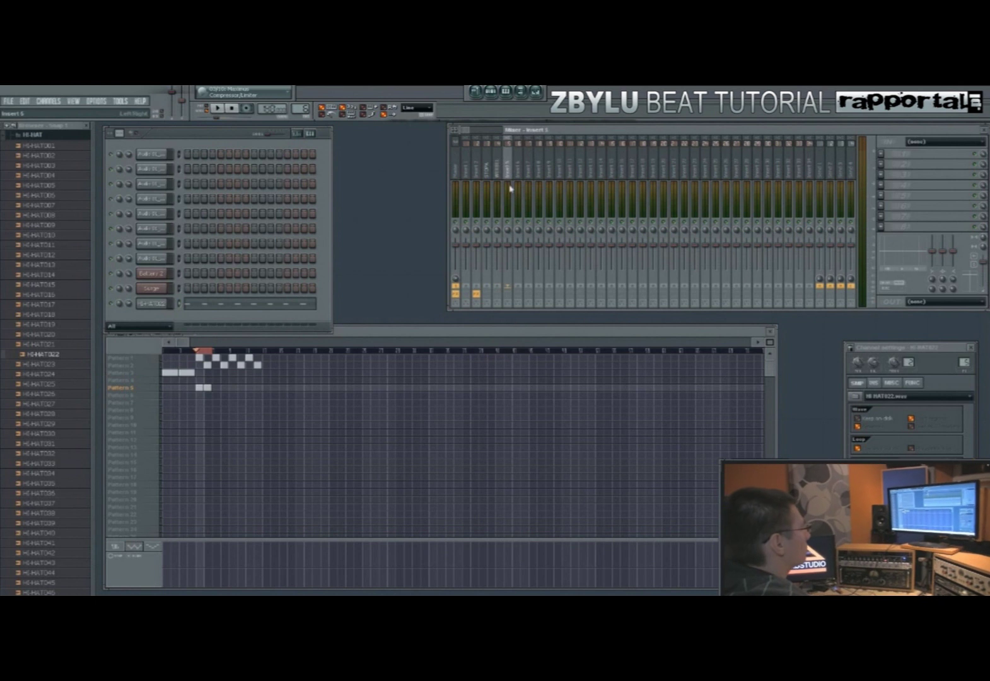
pyautogui.press('F2')
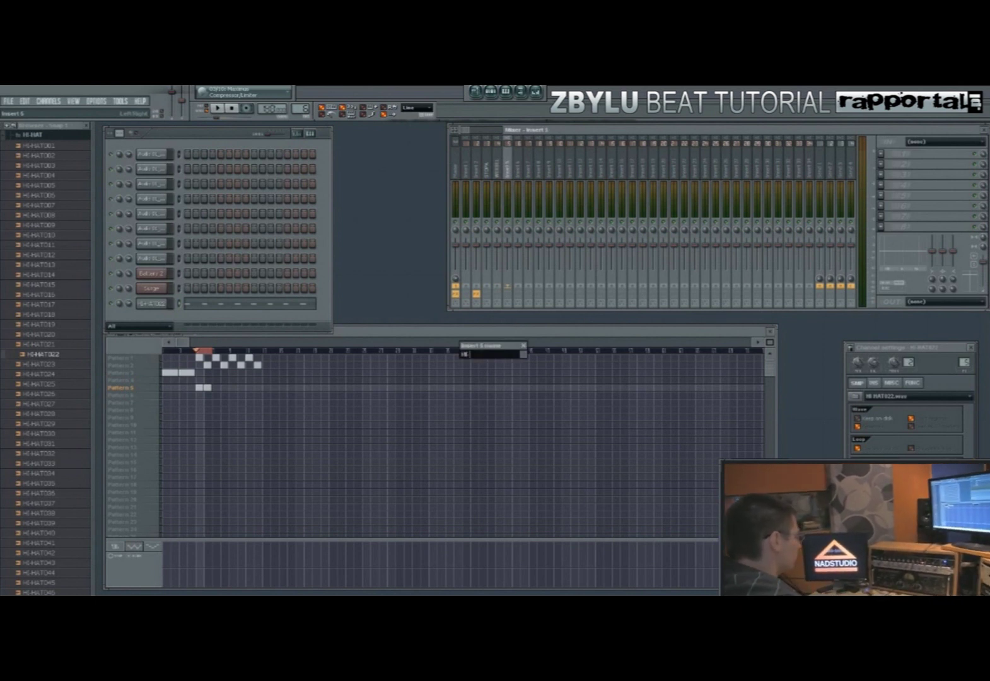
pyautogui.press('Return')
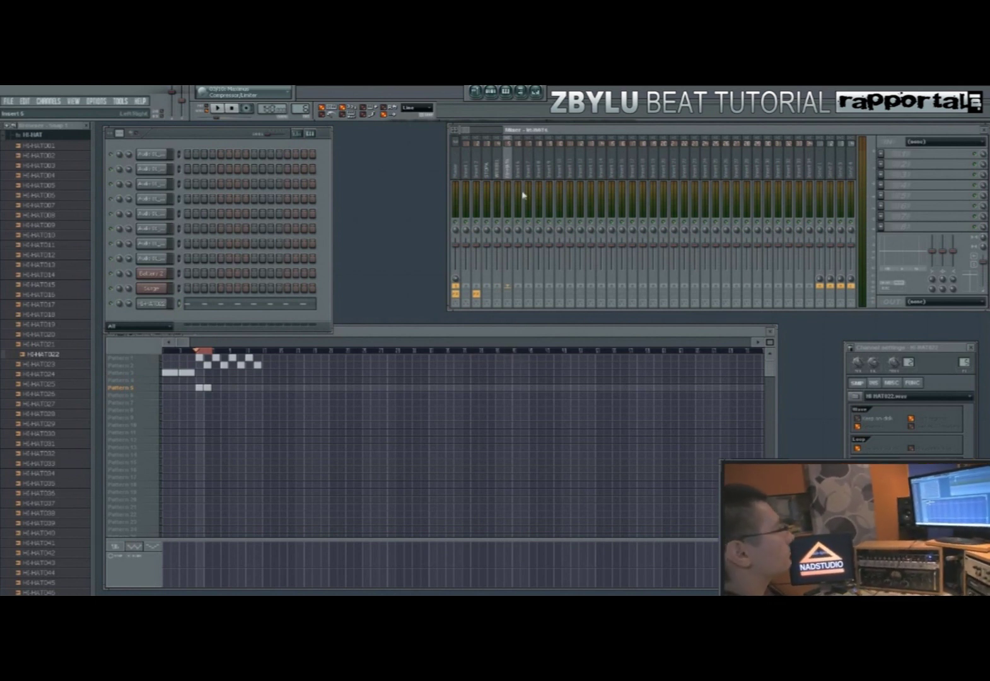
# - Lower every second note of the HI-HAT022 part to one deeper pitch, adjusting the snap setting, and close the piano roll
pyautogui.press('4')
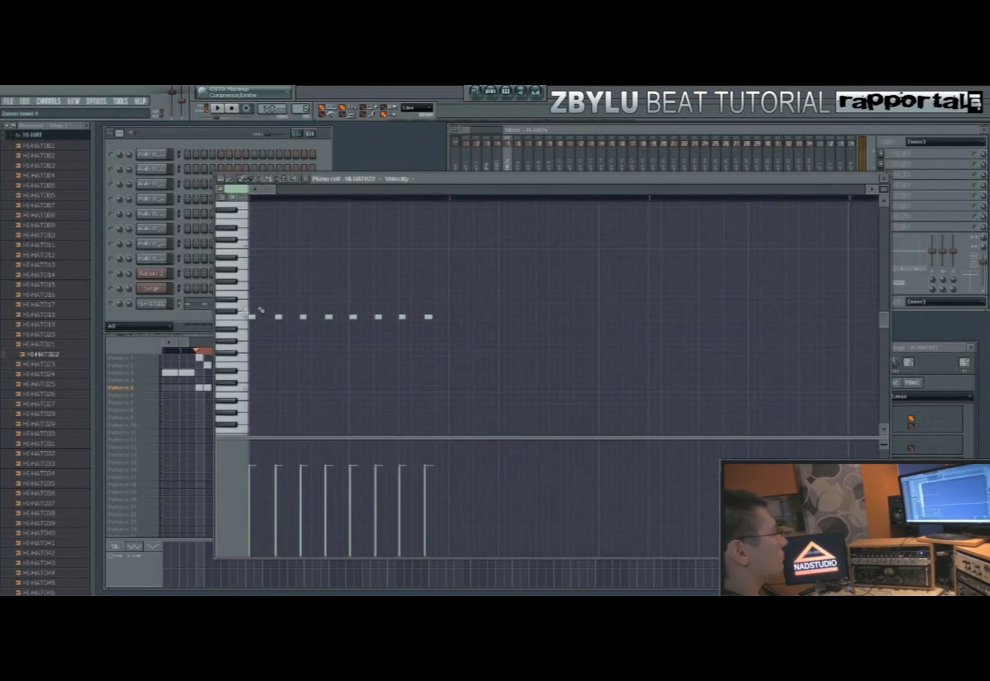
pyautogui.moveTo(430, 435); pyautogui.dragTo(441, 394)
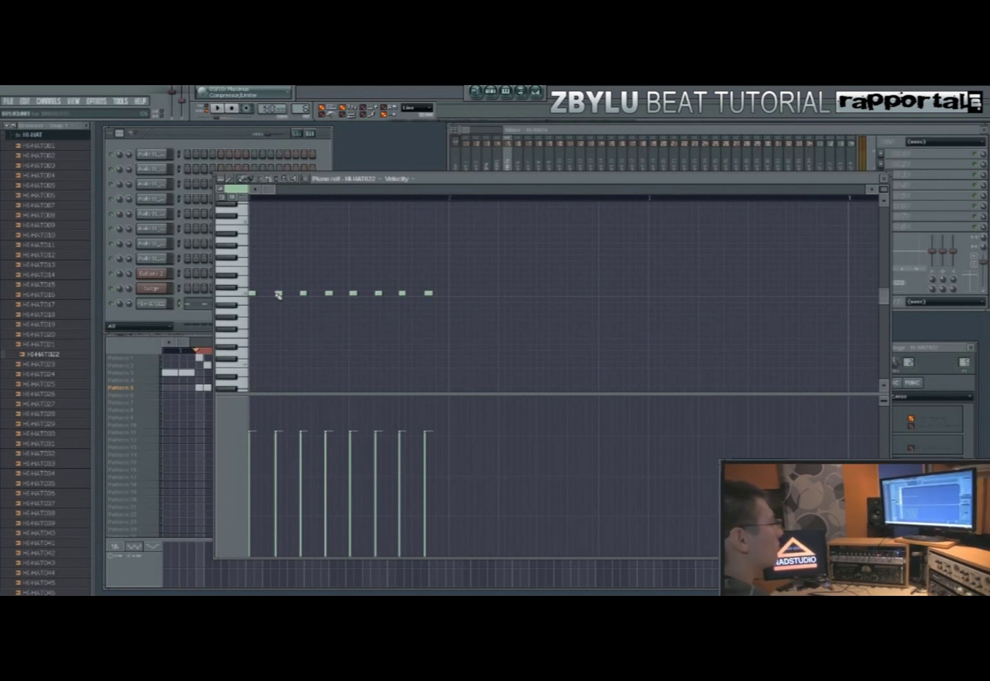
pyautogui.moveTo(278, 294); pyautogui.dragTo(280, 324)
pyautogui.moveTo(332, 293); pyautogui.dragTo(329, 323)
pyautogui.moveTo(375, 297); pyautogui.dragTo(375, 322)
pyautogui.click(424, 108)
pyautogui.click(418, 122)
pyautogui.press('space')
pyautogui.moveTo(428, 293); pyautogui.dragTo(426, 324)
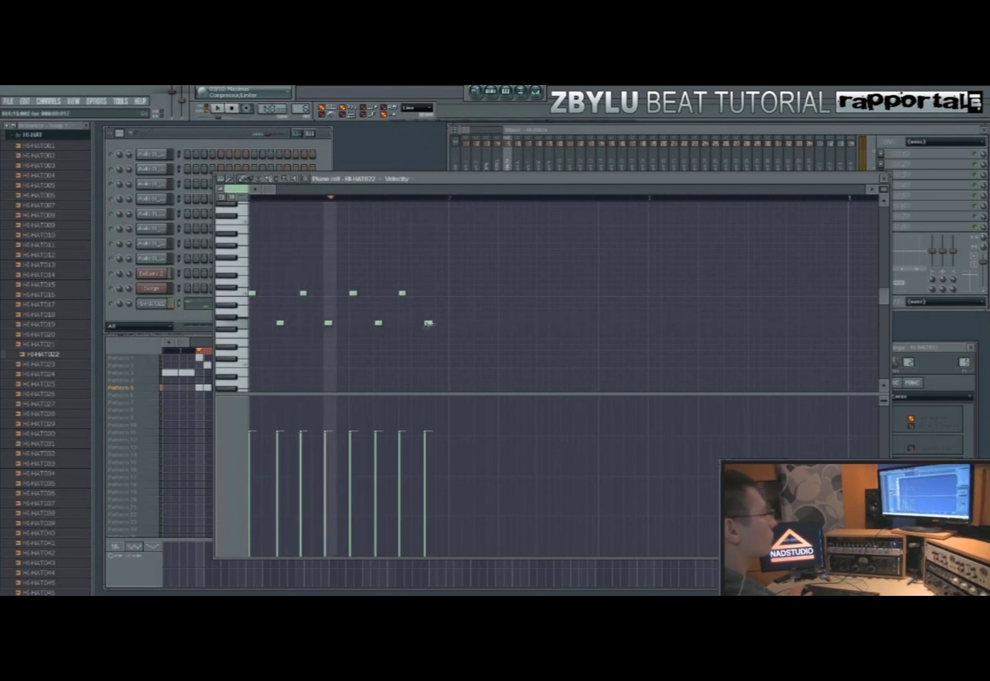
pyautogui.click(883, 178)
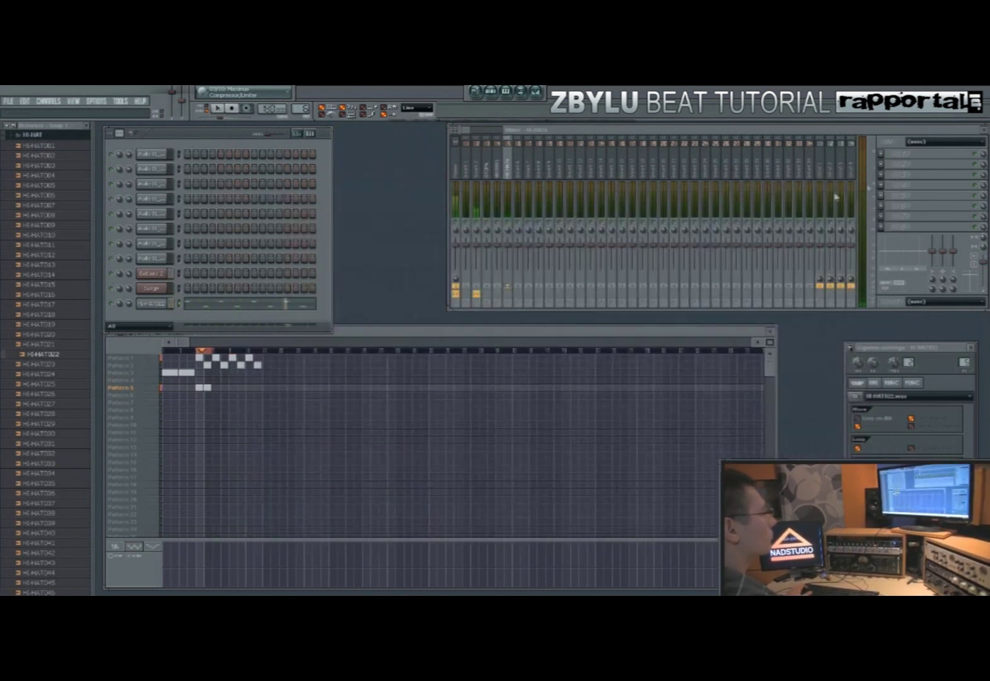
# - Add the HI-HAT046 sample as a new channel below HI-HAT022 and paste the hi-hat notes into it
pyautogui.click(67, 385)
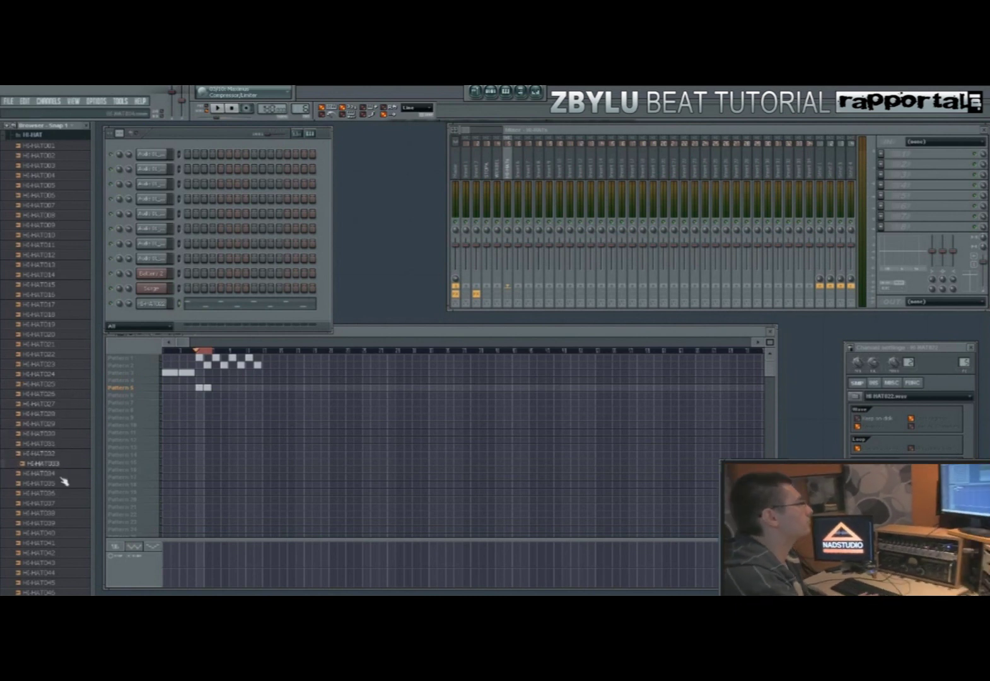
pyautogui.scroll(-5, 70, 473)
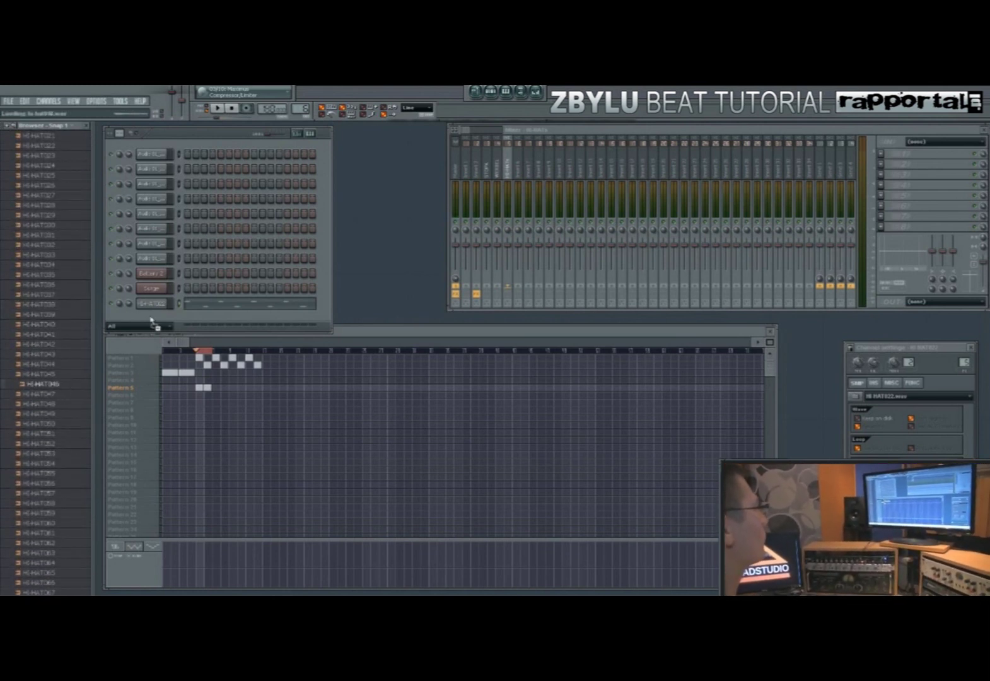
pyautogui.moveTo(152, 321); pyautogui.dragTo(180, 309)
pyautogui.hotkey('ctrl', 'v')
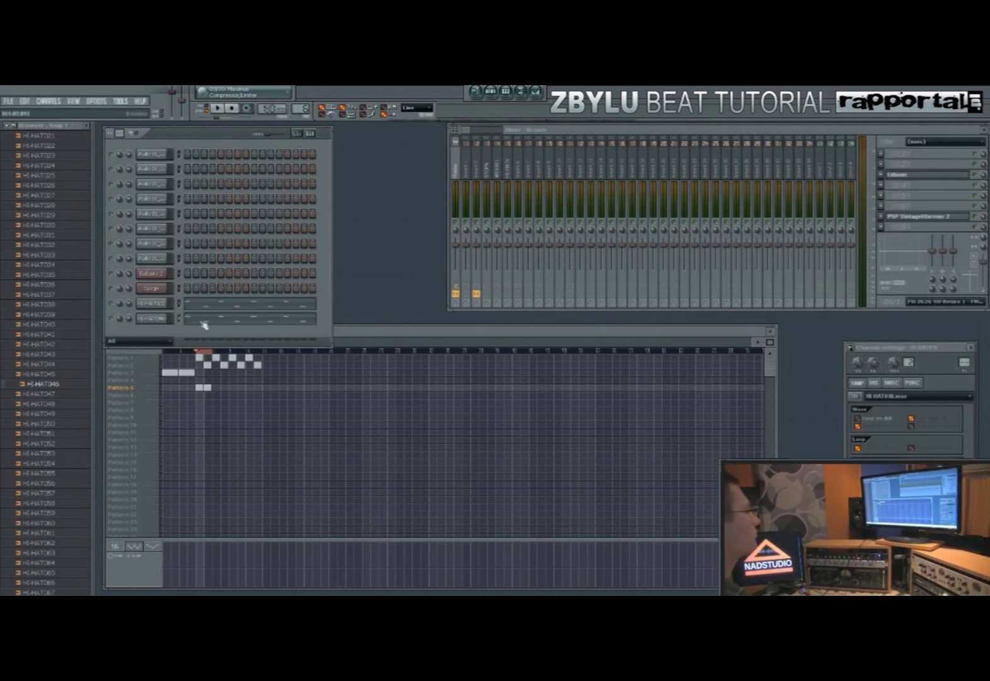
# - Raise the four lowered HI-HAT046 notes to the pitch of the others and close the piano roll
pyautogui.click(204, 325)
pyautogui.moveTo(279, 312); pyautogui.dragTo(279, 281)
pyautogui.moveTo(328, 311); pyautogui.dragTo(328, 281)
pyautogui.moveTo(378, 310); pyautogui.dragTo(378, 281)
pyautogui.press('space')
pyautogui.moveTo(427, 311); pyautogui.dragTo(427, 281)
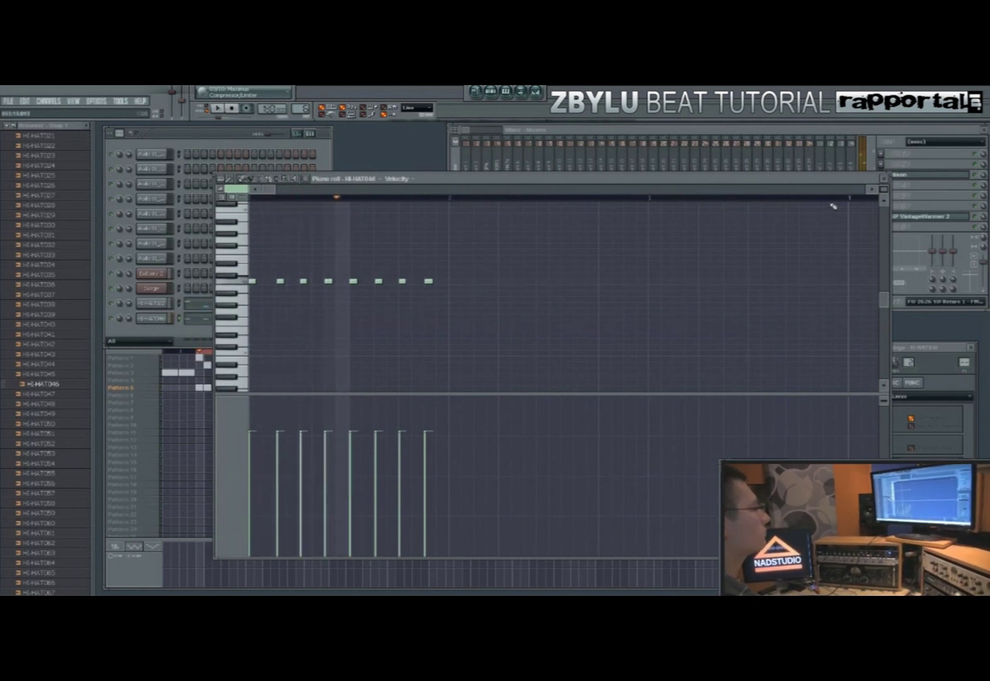
pyautogui.click(883, 179)
# - Route the HI-HAT046 channel to mixer Insert 5 with Cut itself enabled, and adjust the HI-HAT022 channel's panning
pyautogui.moveTo(964, 362); pyautogui.dragTo(964, 342)
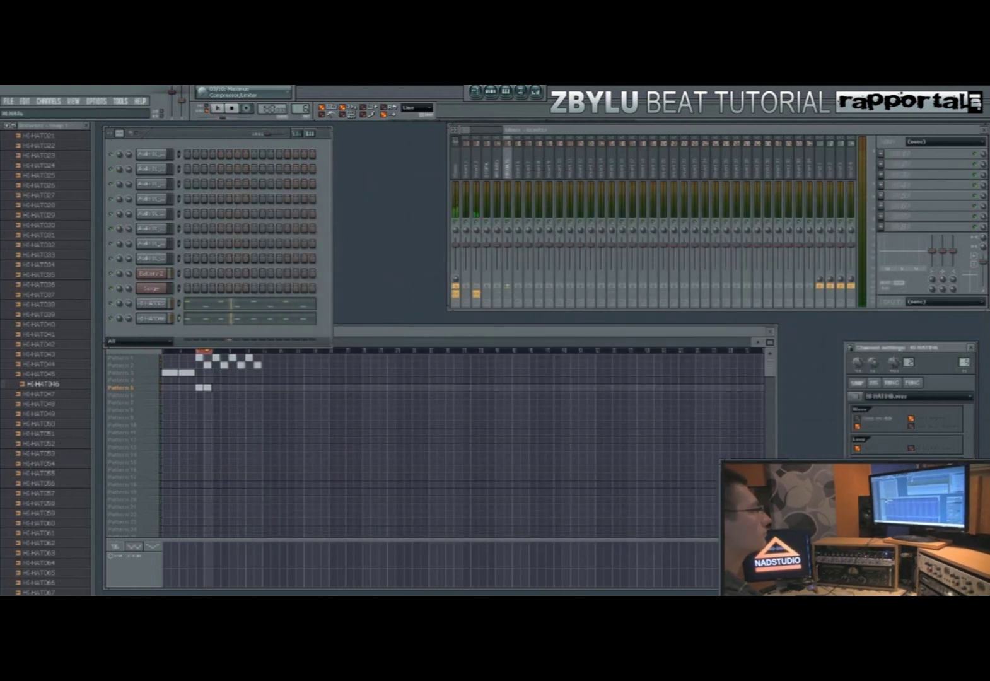
pyautogui.rightClick(142, 305)
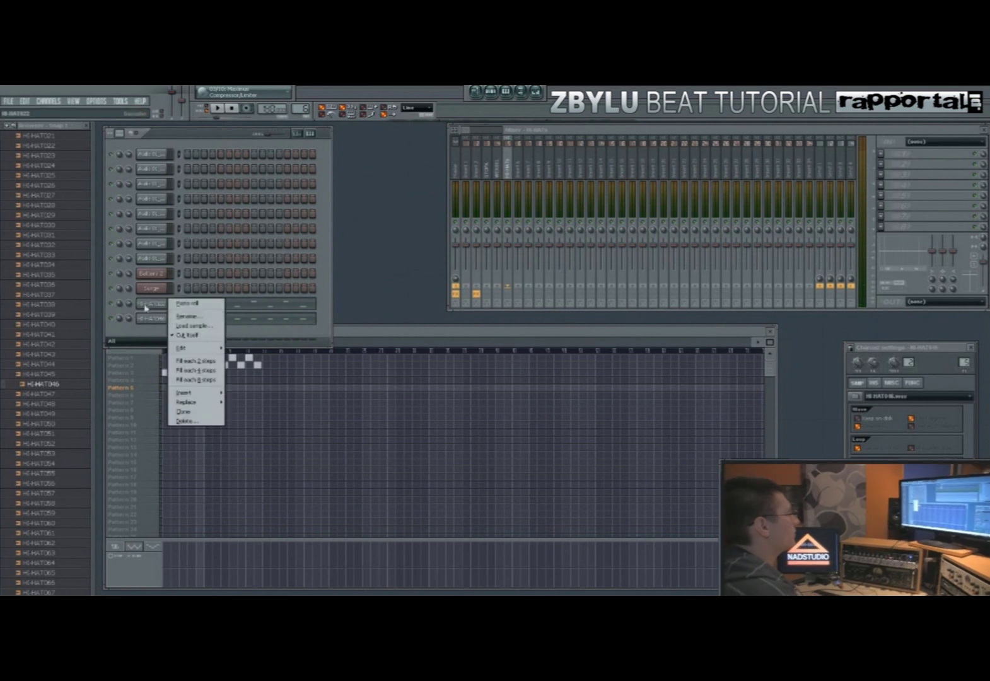
pyautogui.rightClick(153, 320)
pyautogui.click(177, 349)
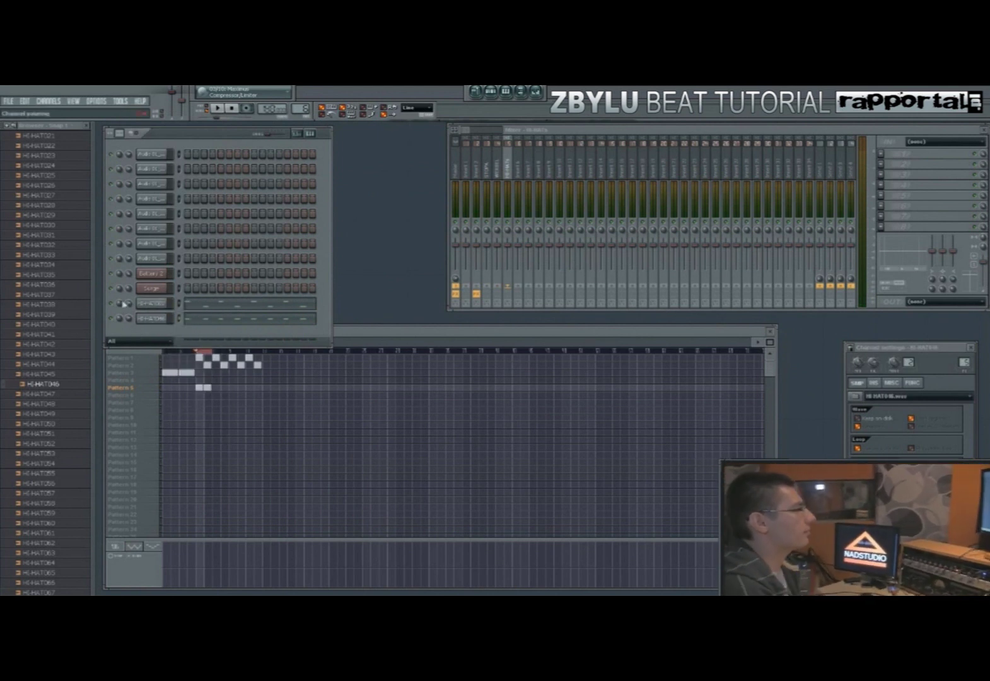
pyautogui.moveTo(120, 304); pyautogui.dragTo(120, 310)
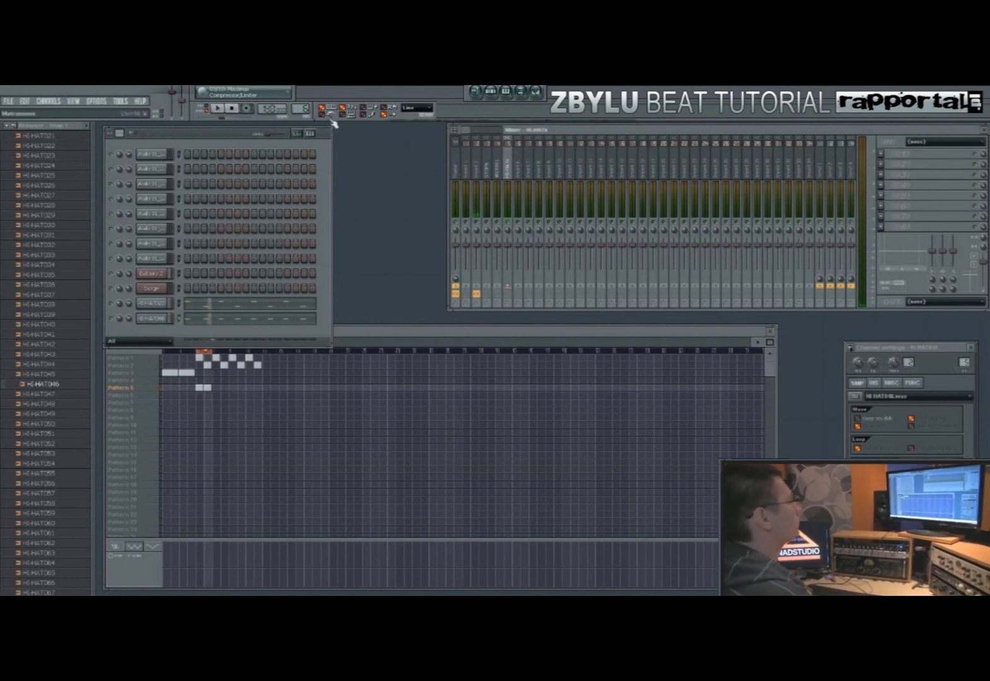
# - Audition more hi-hat samples and add HI-HAT066 as a new channel below HI-HAT046
pyautogui.scroll(-3, 66, 394)
pyautogui.click(63, 334)
pyautogui.click(65, 364)
pyautogui.click(62, 375)
pyautogui.click(60, 404)
pyautogui.click(62, 433)
pyautogui.click(64, 453)
pyautogui.click(67, 472)
pyautogui.scroll(-3, 68, 435)
pyautogui.scroll(-2, 69, 397)
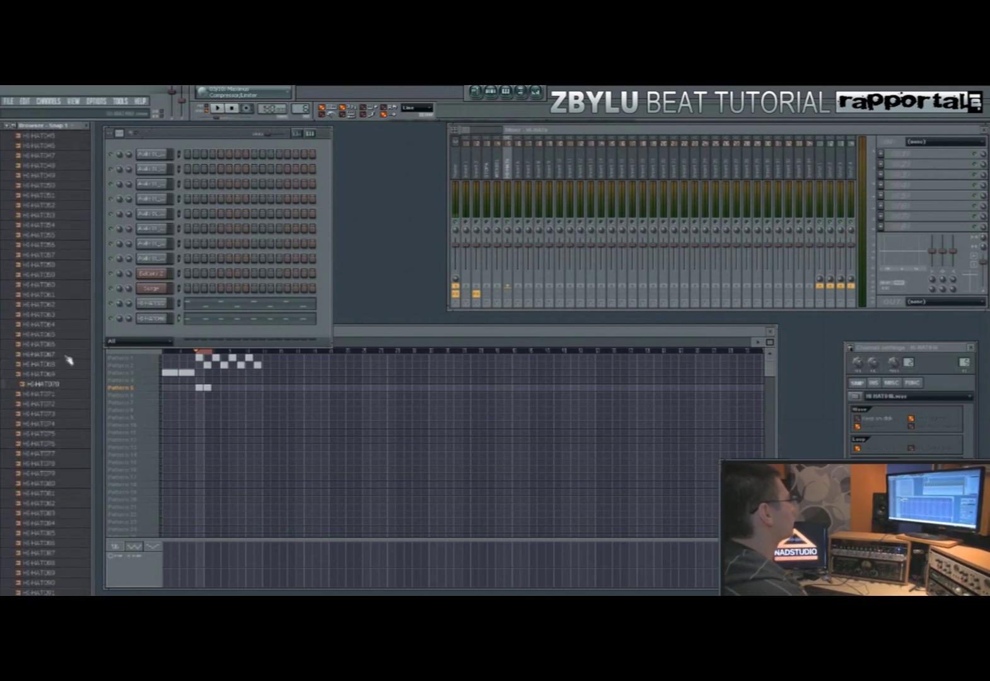
pyautogui.click(66, 345)
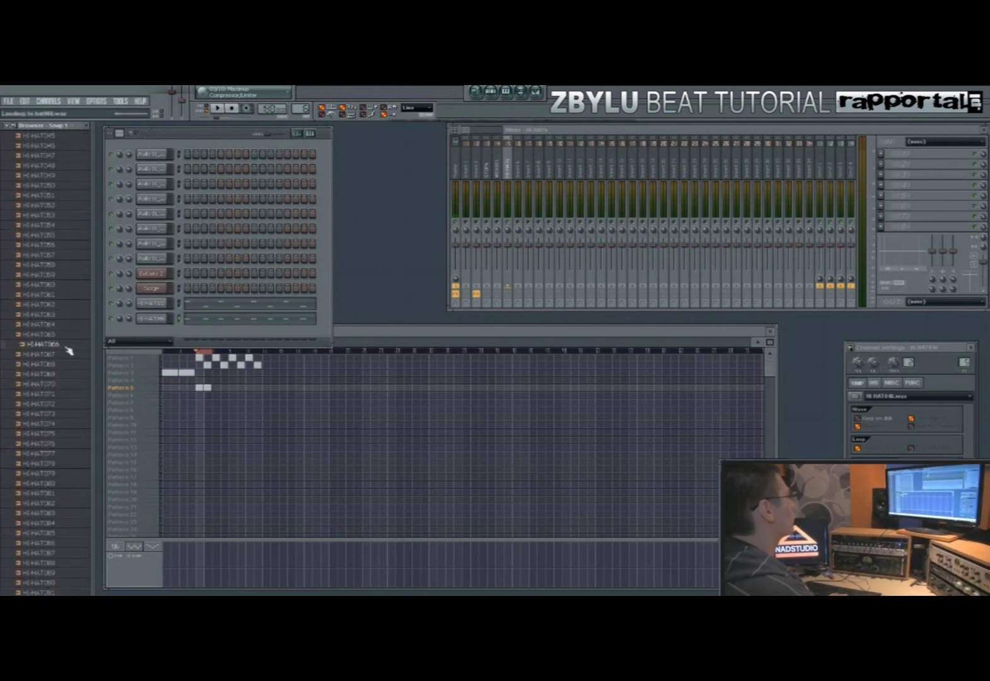
pyautogui.moveTo(146, 339); pyautogui.dragTo(146, 339)
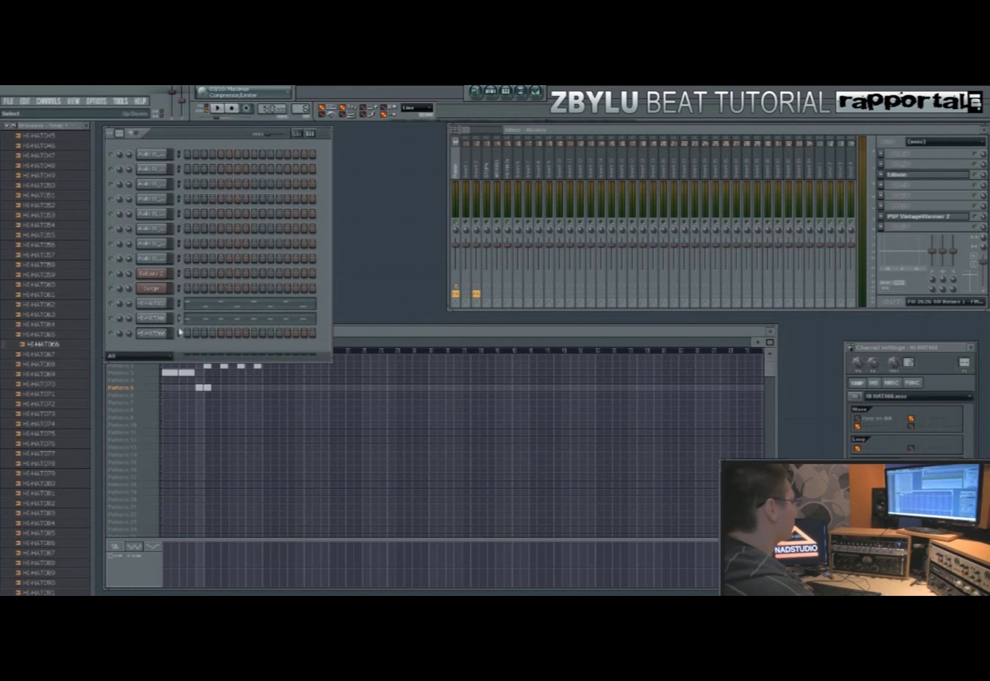
# - Paste the hi-hat notes into the HI-HAT066 channel and route it to mixer Insert 5 with Cut itself enabled
pyautogui.hotkey('ctrl', 'v')
pyautogui.moveTo(964, 362); pyautogui.dragTo(964, 350)
pyautogui.click(507, 157)
pyautogui.rightClick(168, 329)
pyautogui.click(176, 364)
pyautogui.press('space')
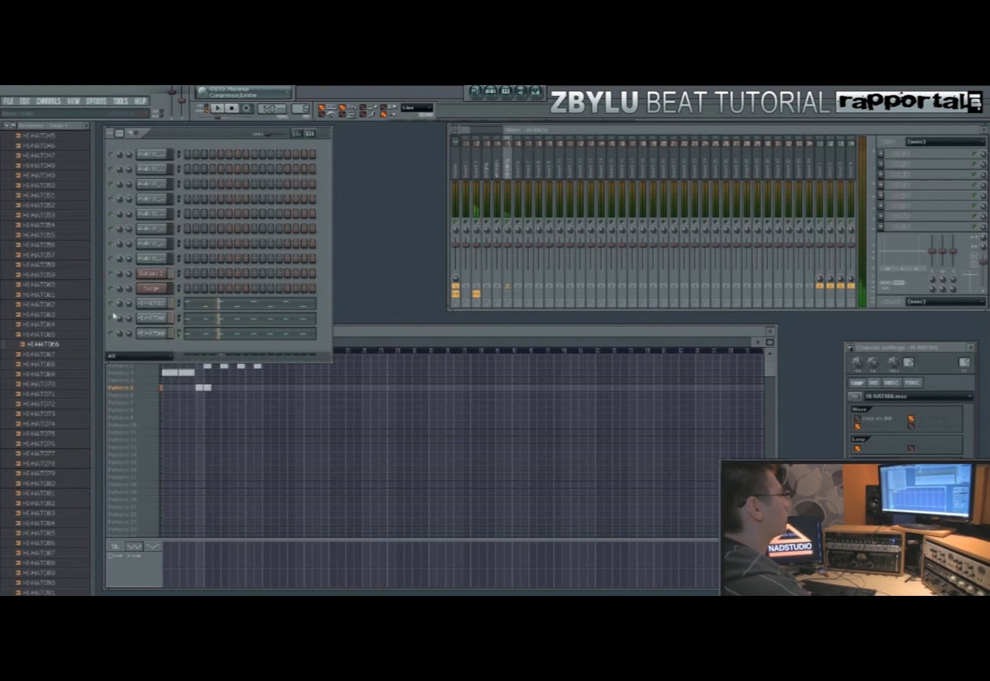
pyautogui.press('space')
# - Audition the hi-hat samples from HI-HAT069 onward to find a replacement for HI-HAT066
pyautogui.click(69, 382)
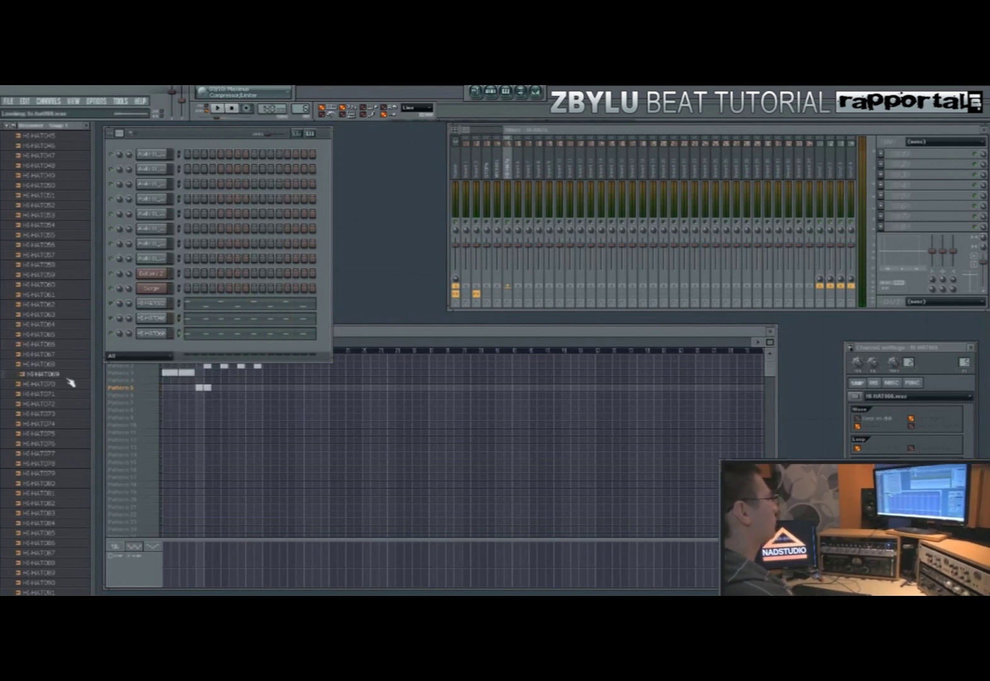
pyautogui.press('Down')
pyautogui.press('Down')
pyautogui.click(51, 434)
pyautogui.press('Down')
pyautogui.press('Down')
pyautogui.press('Down')
pyautogui.press('Down')
pyautogui.press('Down')
pyautogui.press('Down')
pyautogui.press('Down')
pyautogui.press('Down')
pyautogui.press('Down')
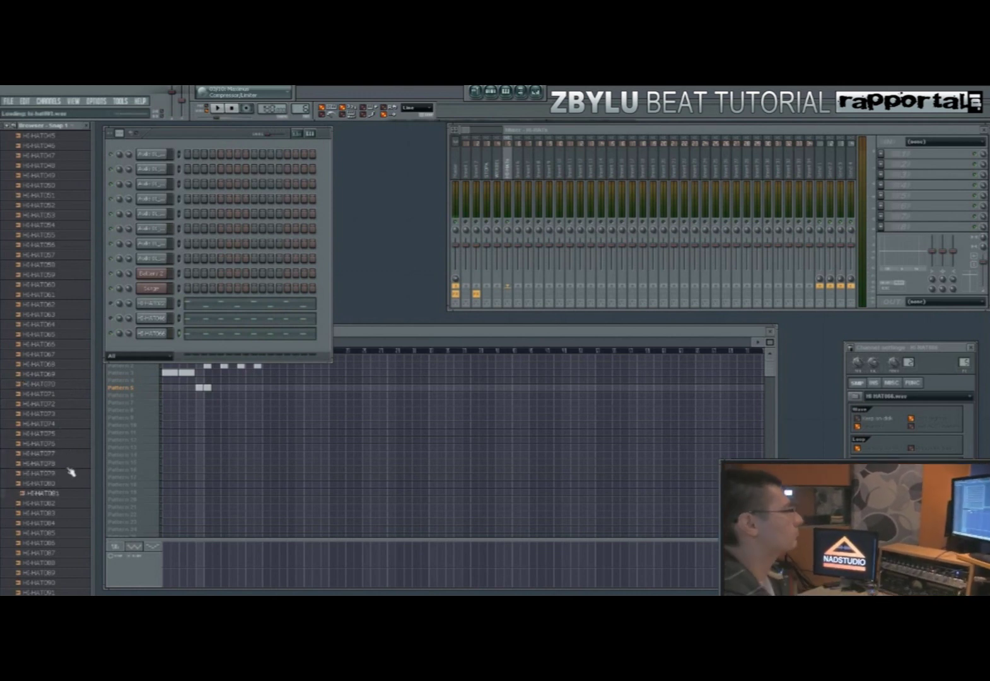
pyautogui.scroll(-4, 72, 452)
pyautogui.press('Down')
pyautogui.press('Down')
pyautogui.press('Down')
pyautogui.press('Down')
pyautogui.press('Down')
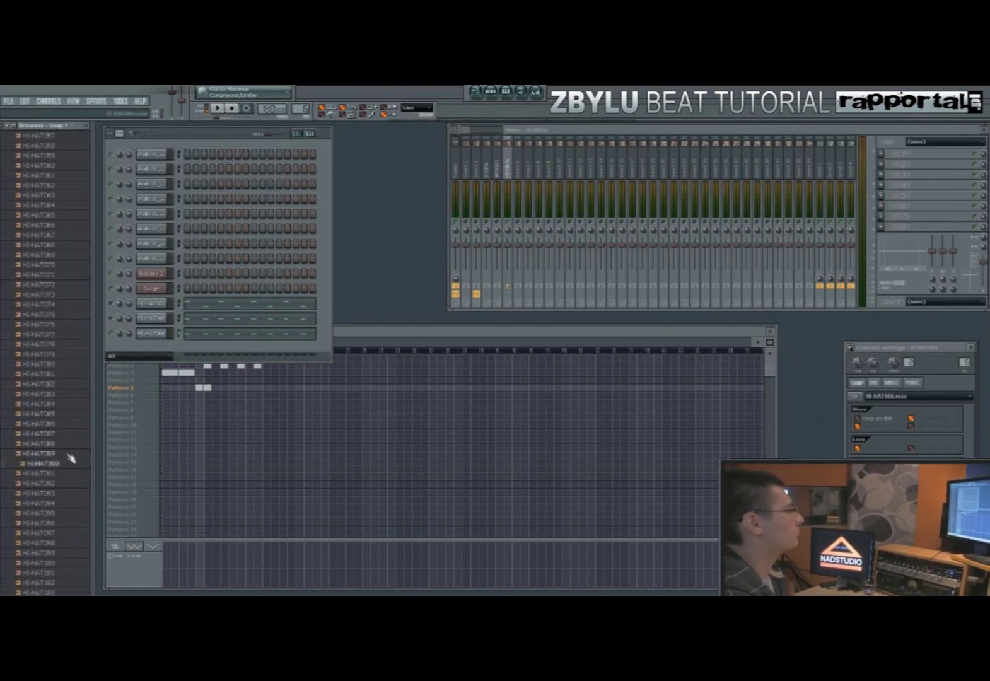
pyautogui.click(65, 434)
pyautogui.click(66, 443)
pyautogui.click(65, 434)
pyautogui.click(64, 426)
pyautogui.click(63, 505)
pyautogui.scroll(-1, 71, 476)
pyautogui.click(68, 487)
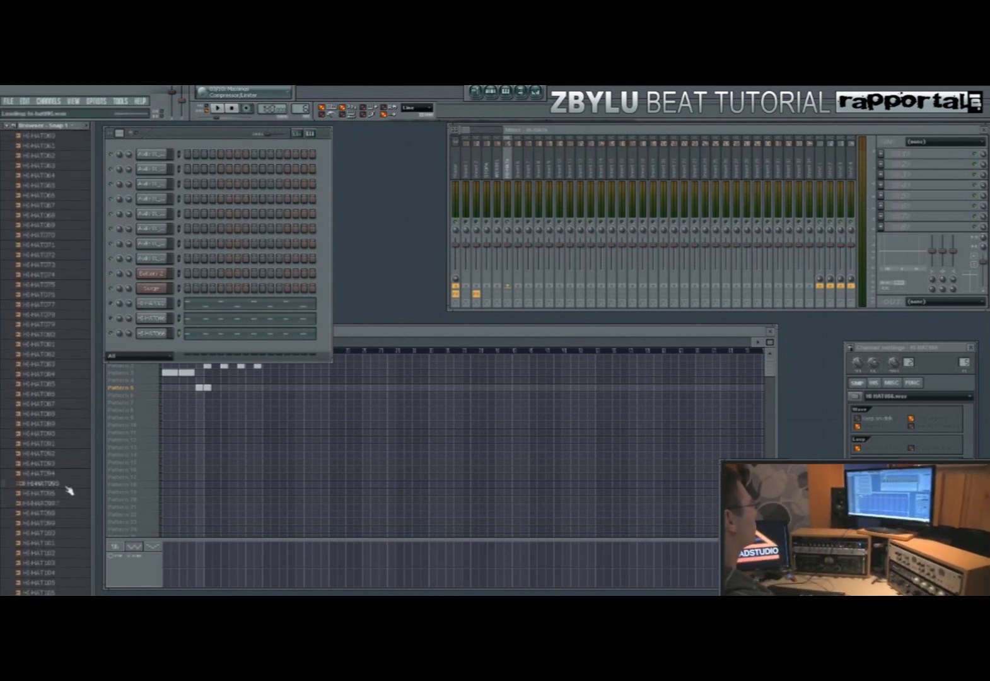
pyautogui.click(64, 477)
pyautogui.click(65, 462)
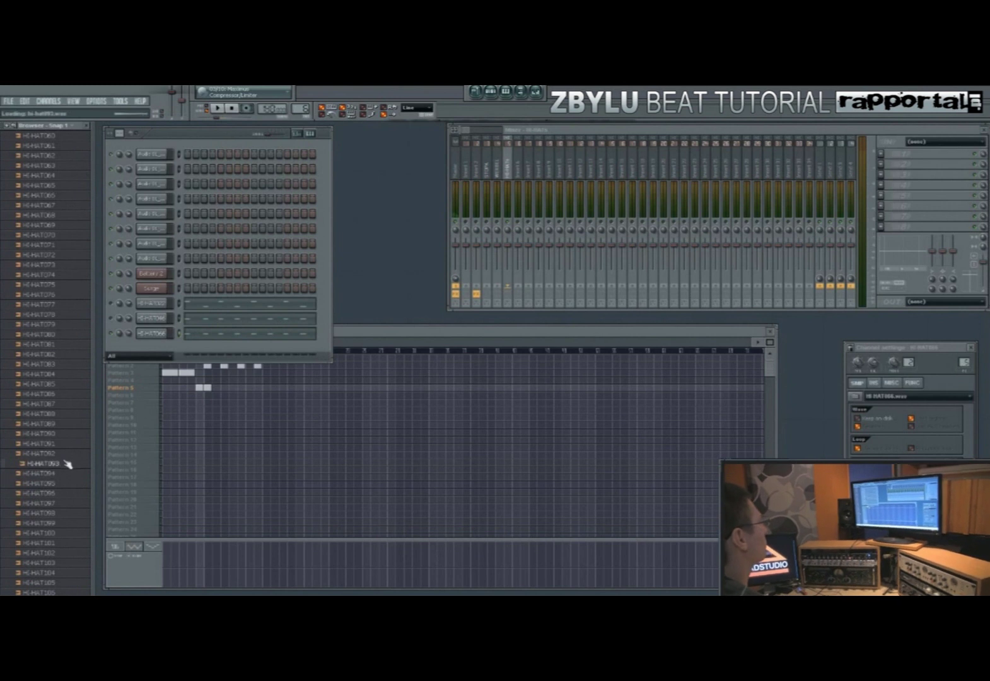
pyautogui.click(65, 453)
pyautogui.click(72, 522)
pyautogui.scroll(-3, 71, 504)
pyautogui.click(72, 473)
pyautogui.click(65, 480)
pyautogui.click(62, 476)
# - Replace the HI-HAT066 channel's sample with HI-HAT103 and listen to it in the pattern
pyautogui.moveTo(114, 452); pyautogui.dragTo(149, 336)
pyautogui.press('space')
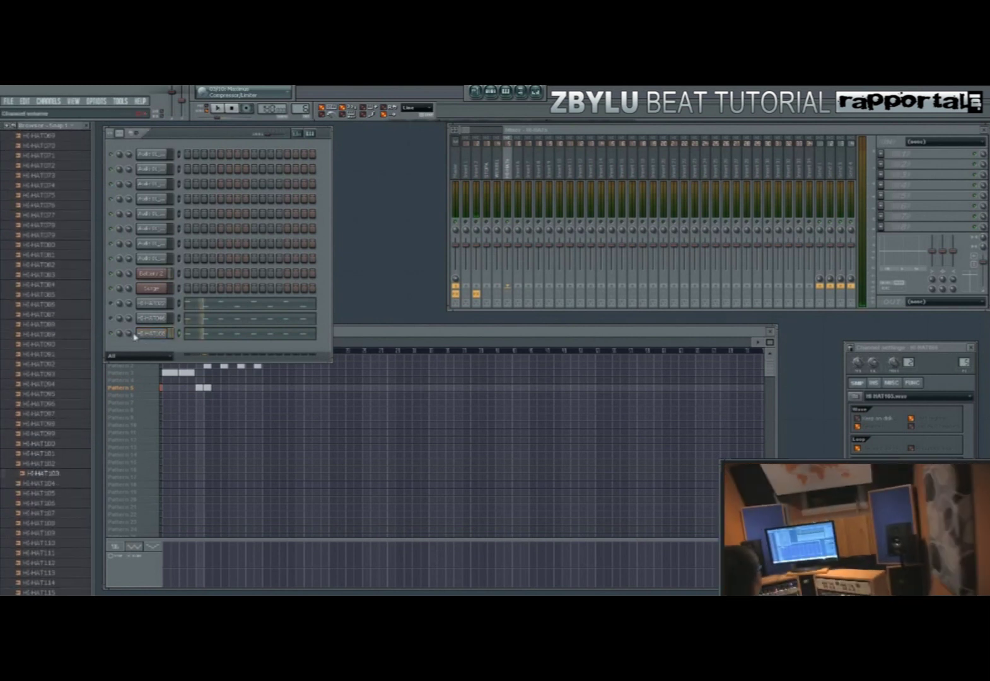
pyautogui.rightClick(167, 329)
pyautogui.click(147, 349)
pyautogui.press('space')
# - Audition the neighbouring samples and load HI-HAT105 into the last hi-hat channel
pyautogui.click(69, 493)
pyautogui.click(66, 501)
pyautogui.click(61, 495)
pyautogui.moveTo(118, 471); pyautogui.dragTo(152, 333)
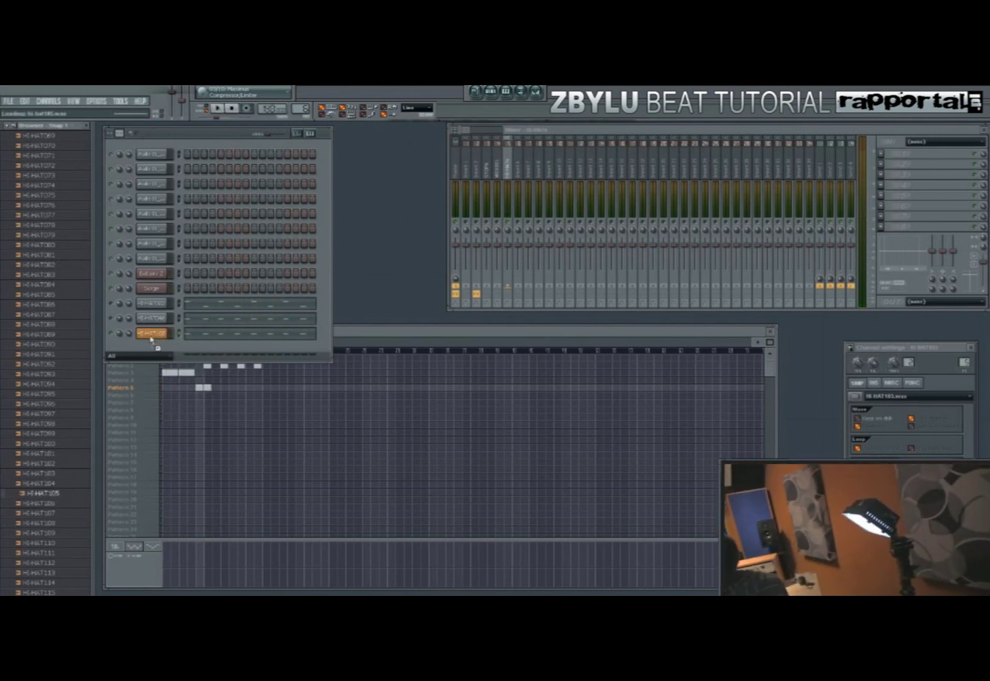
pyautogui.rightClick(155, 333)
pyautogui.press('Escape')
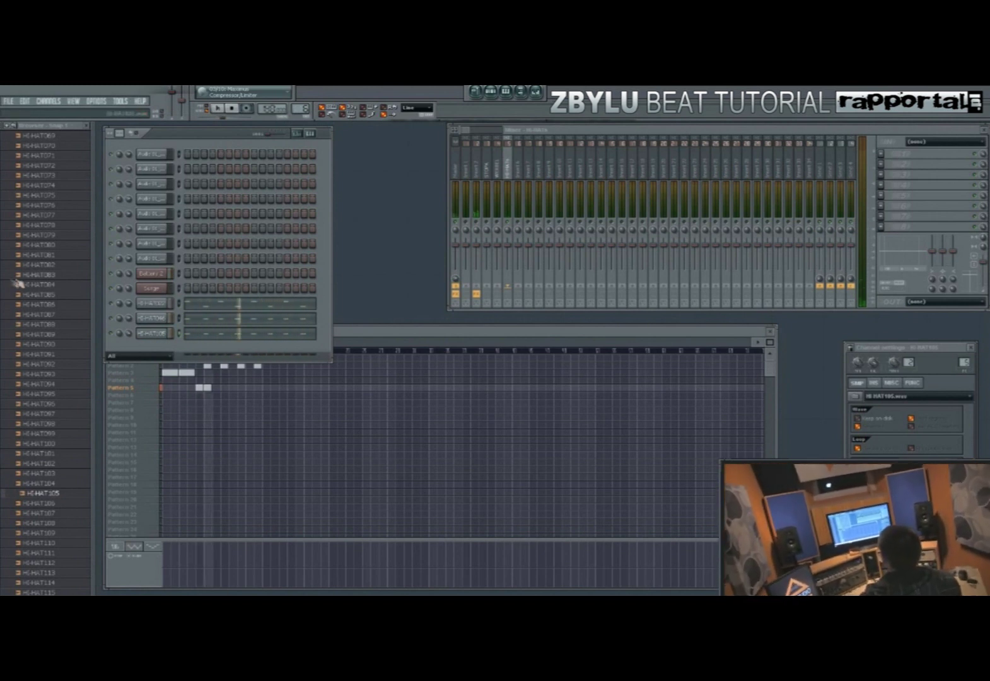
# - Collapse the HI-HAT sample folder and play the arrangement with the playlist in front
pyautogui.scroll(15, 25, 252)
pyautogui.click(30, 237)
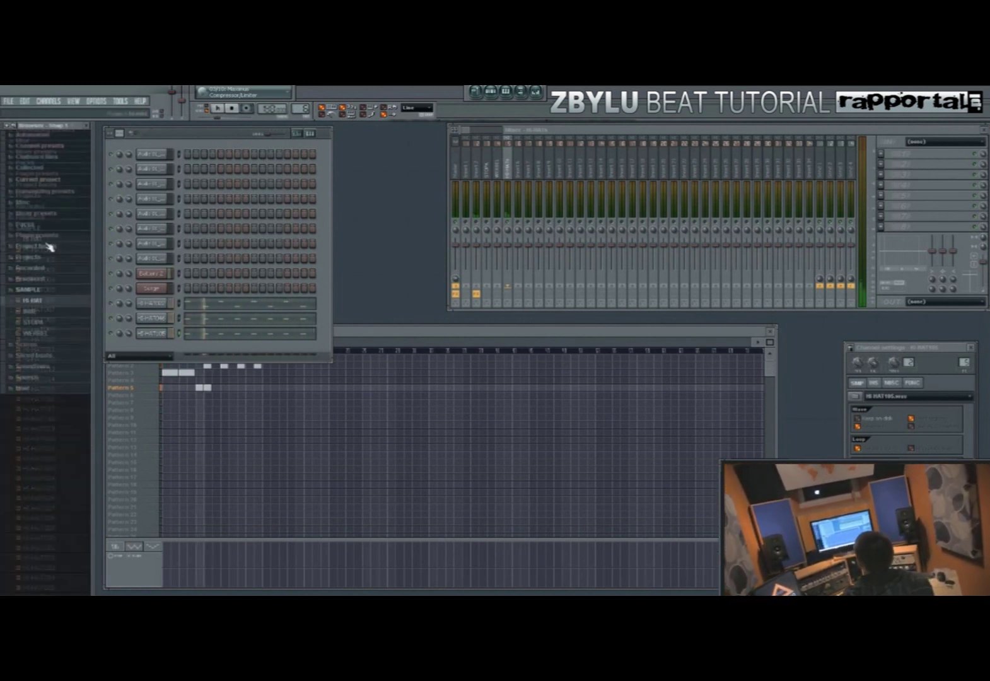
pyautogui.click(56, 305)
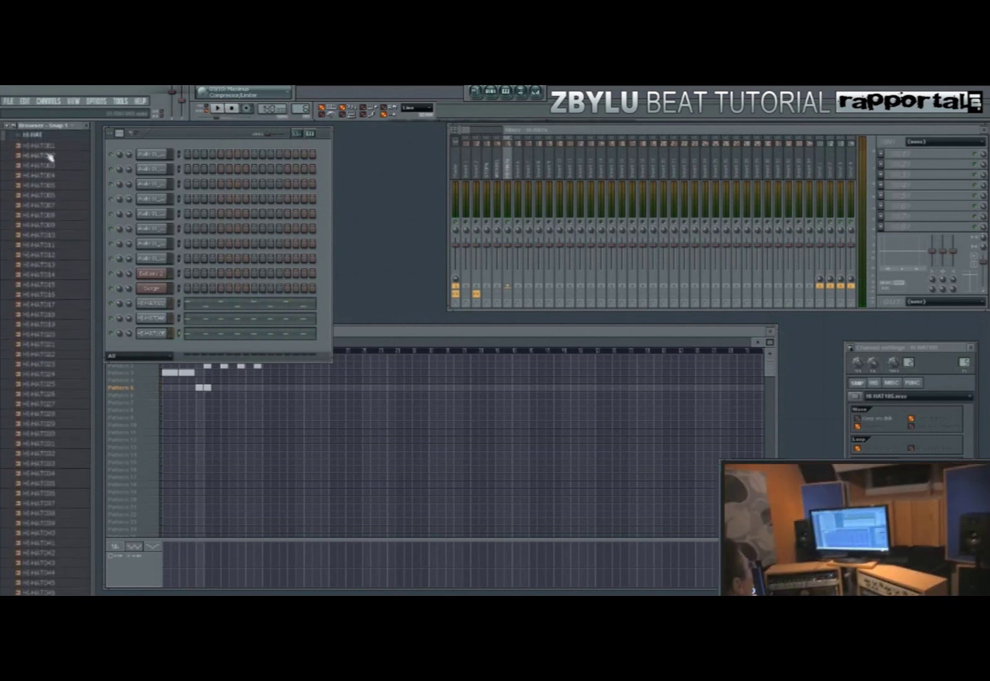
pyautogui.click(50, 138)
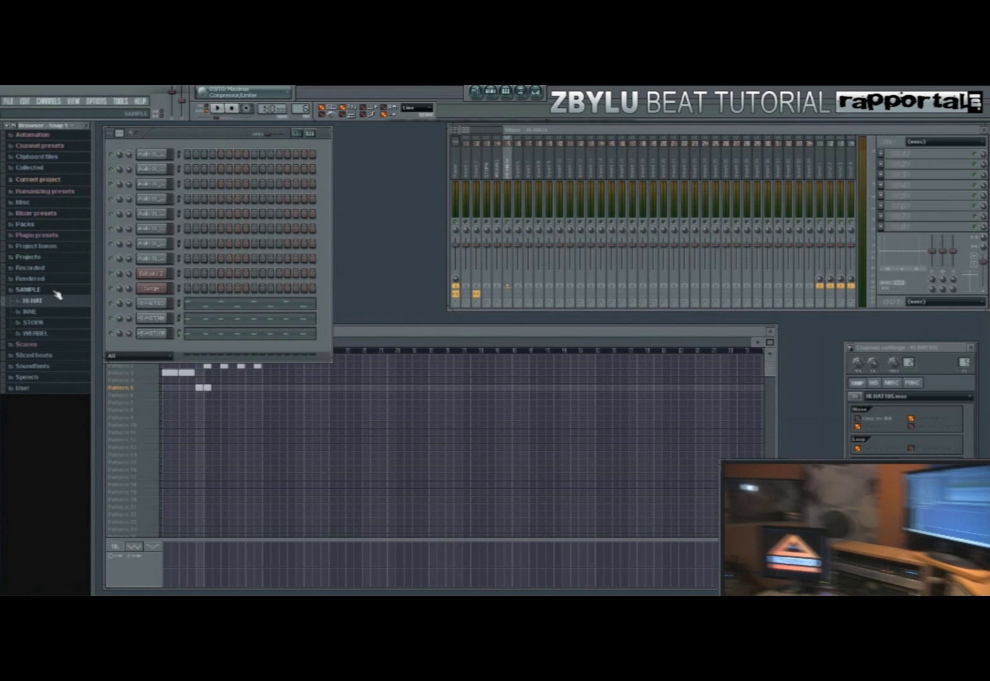
pyautogui.click(350, 333)
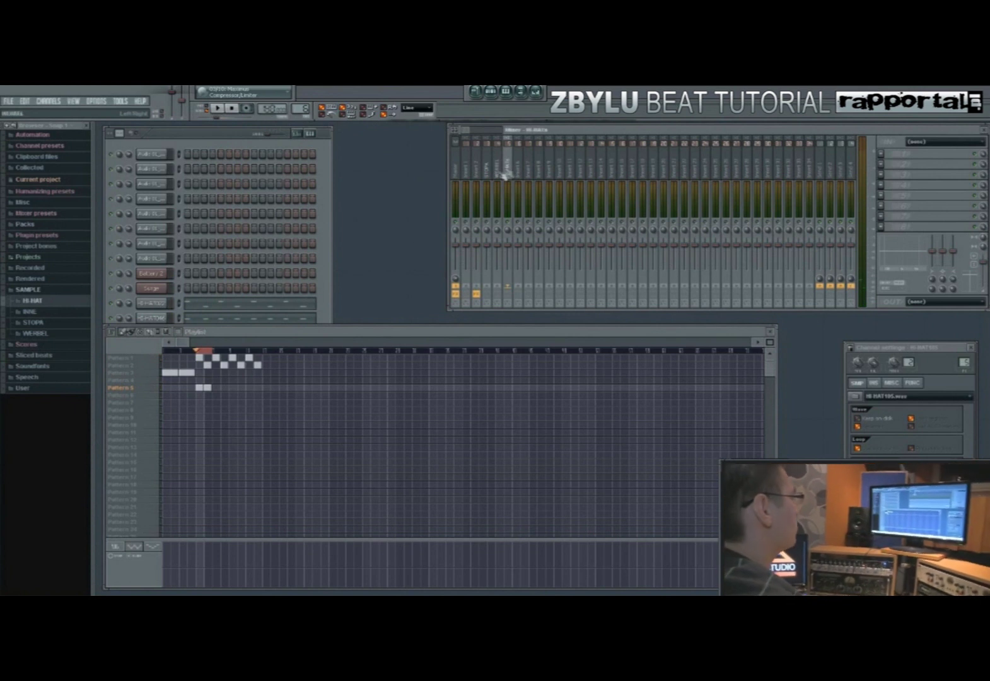
pyautogui.press('space')
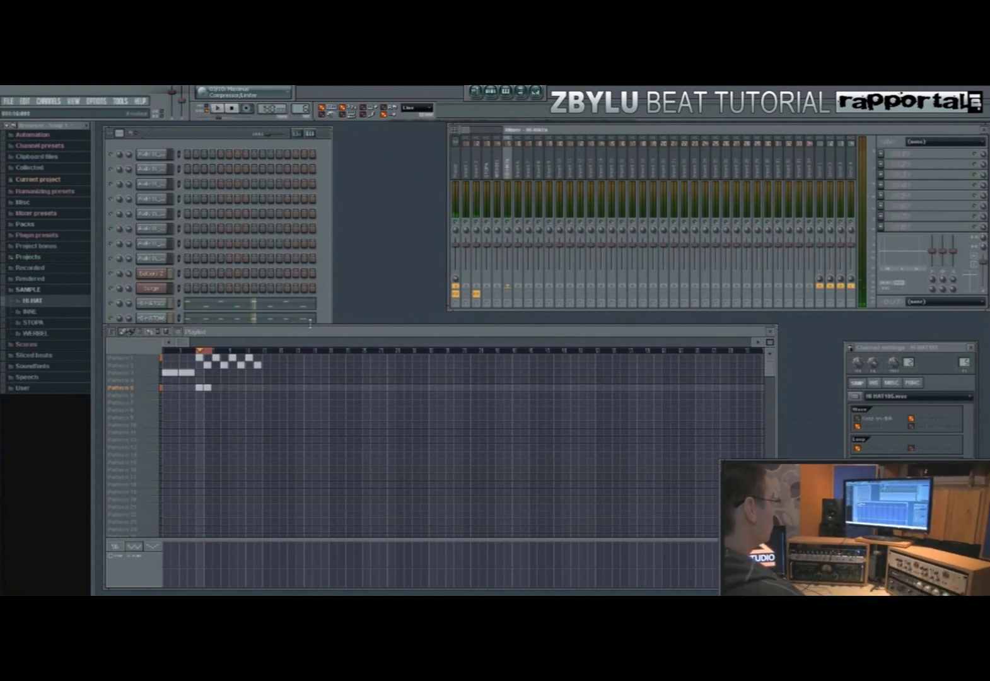
# - Extend the playlist window upward and bring the channel rack in front of it
pyautogui.moveTo(313, 323); pyautogui.dragTo(320, 297)
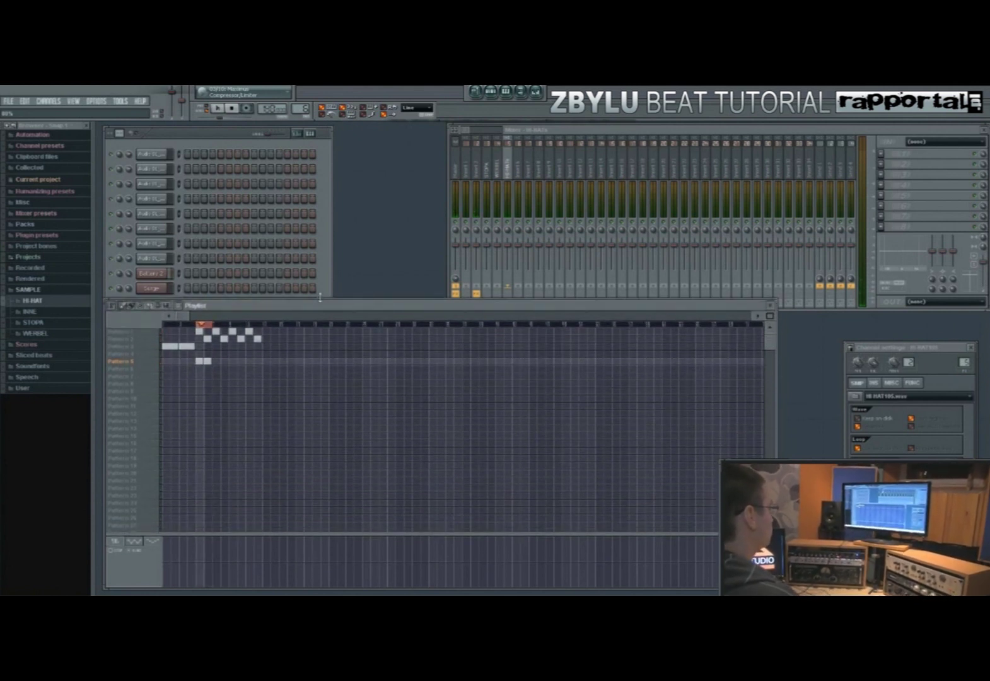
pyautogui.moveTo(320, 297); pyautogui.dragTo(319, 294)
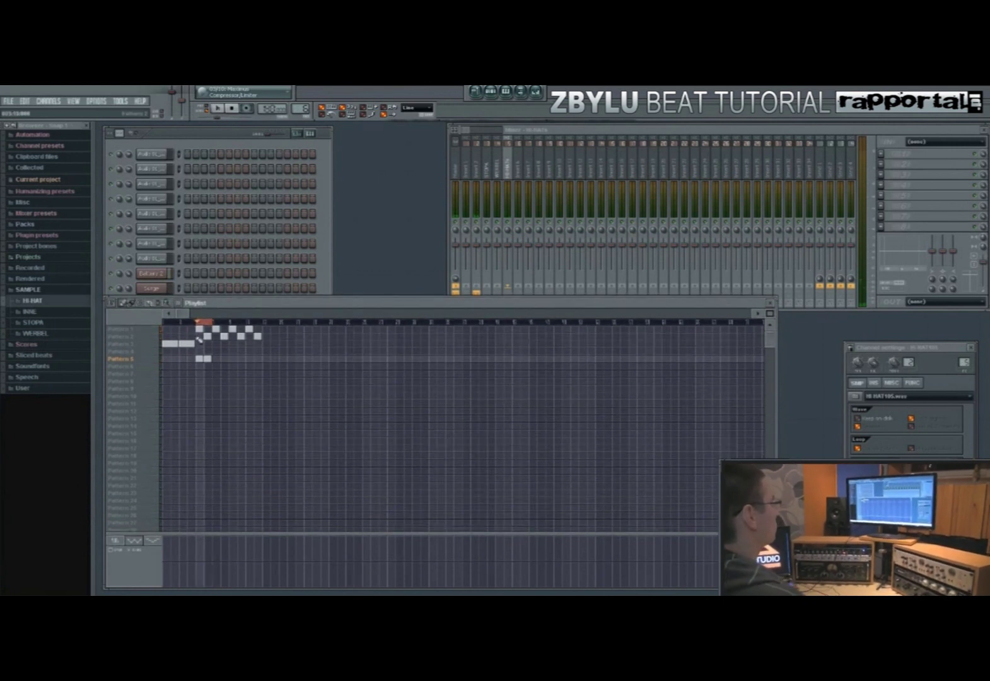
pyautogui.click(215, 146)
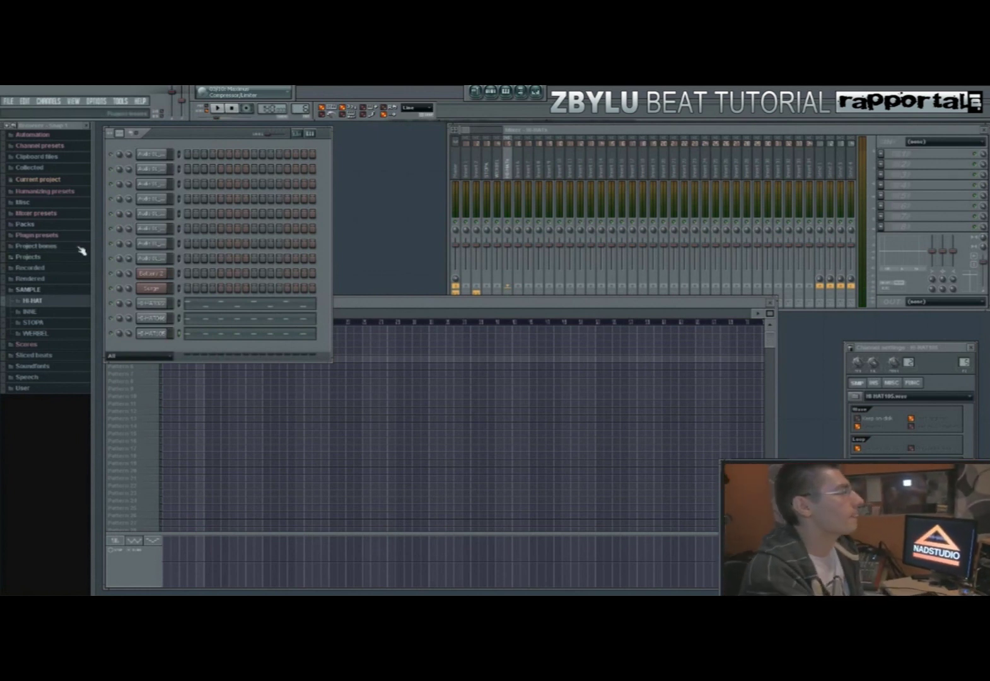
# - Expand the WERBEL snare sample folder
pyautogui.click(58, 291)
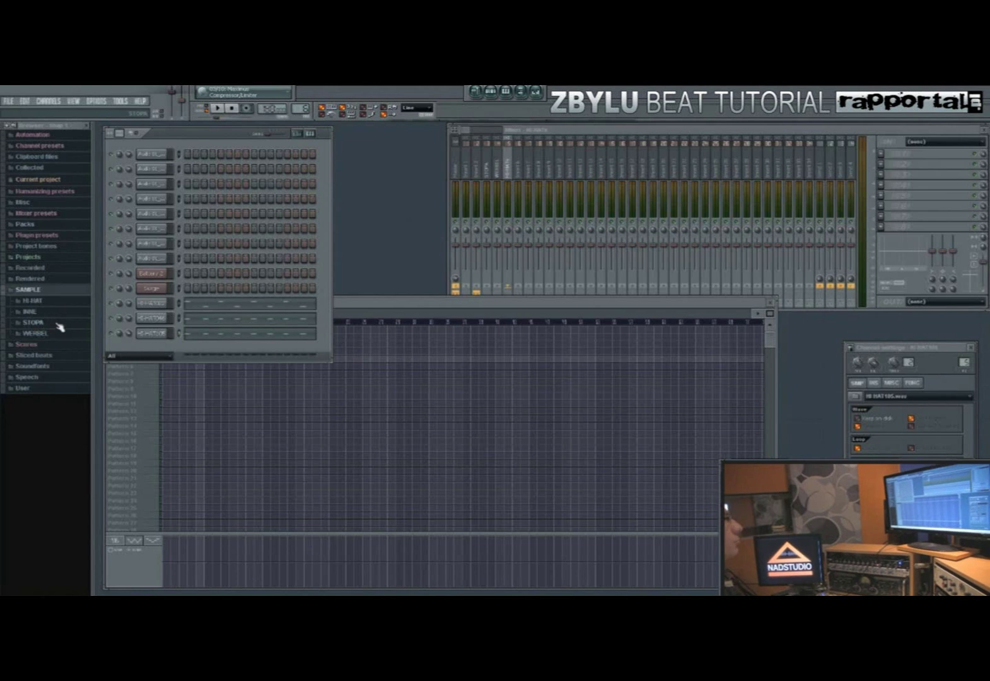
pyautogui.click(60, 335)
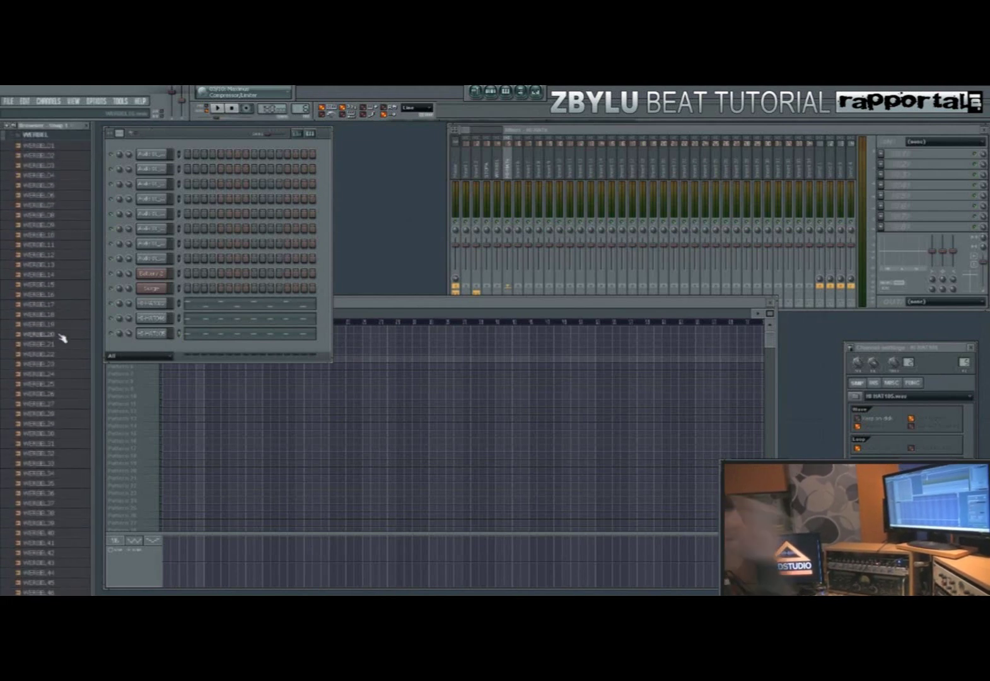
# - Add Fruity Reeverb to the first slot of the WERBEL mixer track with LowCut 1542 Hz, HighCut 12.1 kHz and Reverb 15%
pyautogui.click(487, 165)
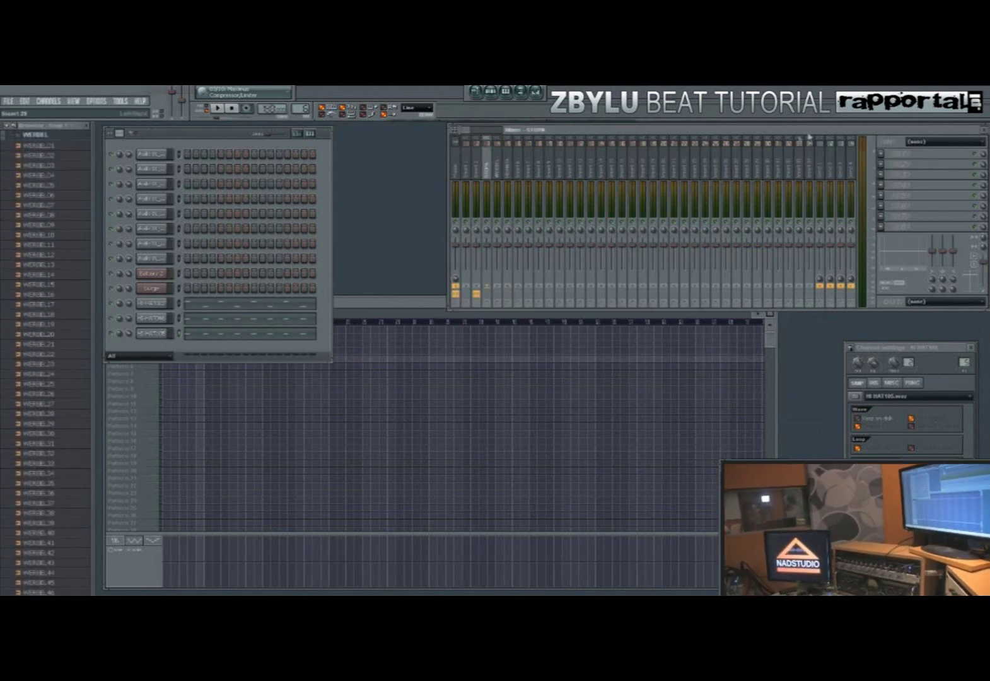
pyautogui.click(497, 168)
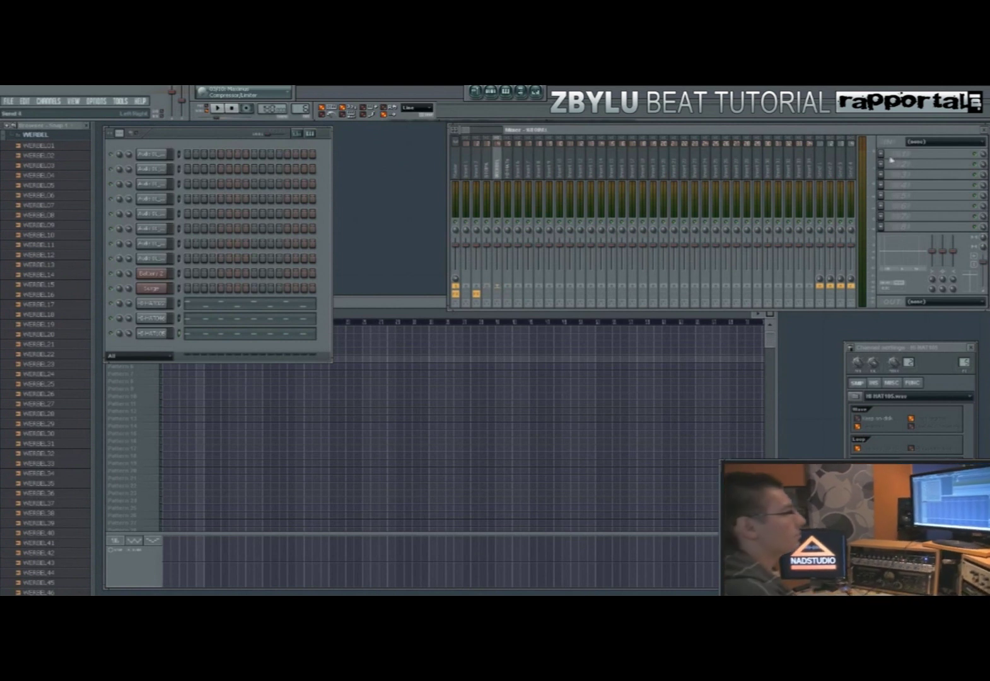
pyautogui.click(884, 158)
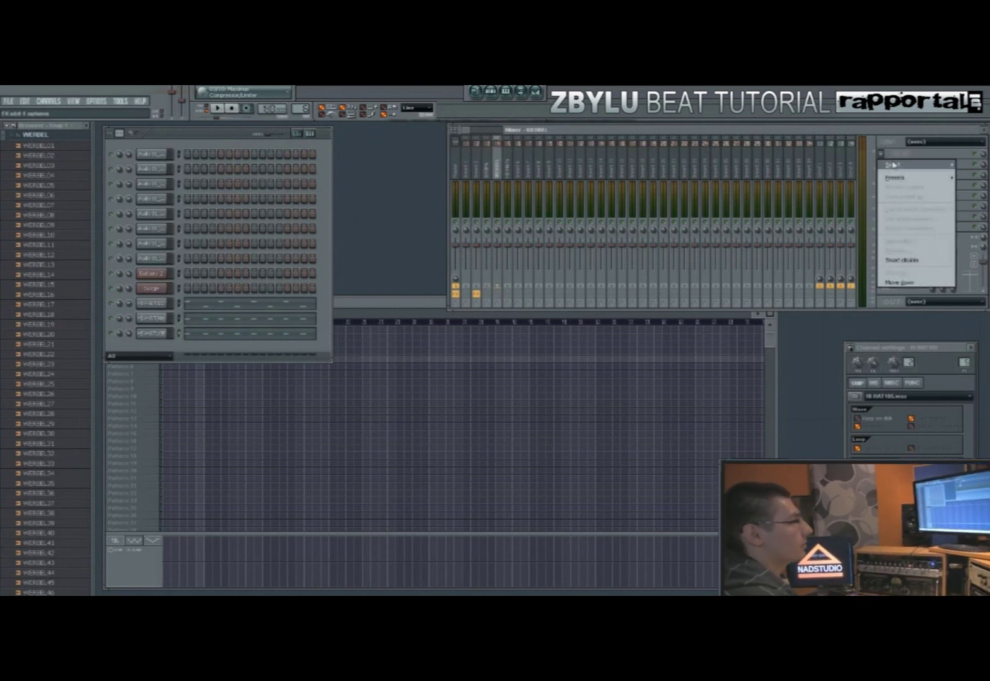
pyautogui.moveTo(892, 164)
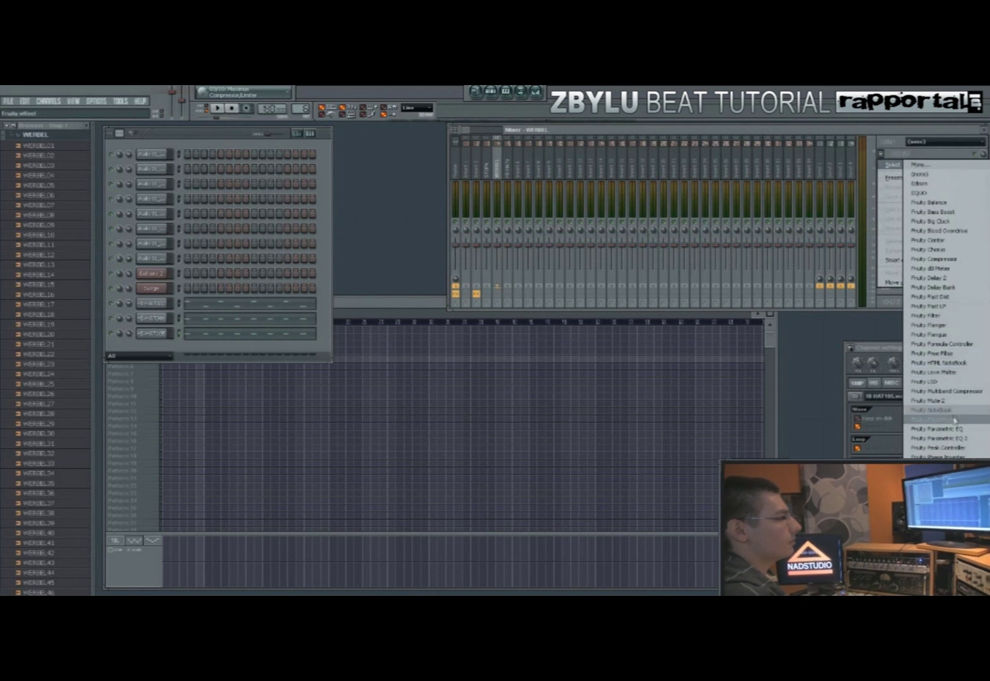
pyautogui.click(930, 476)
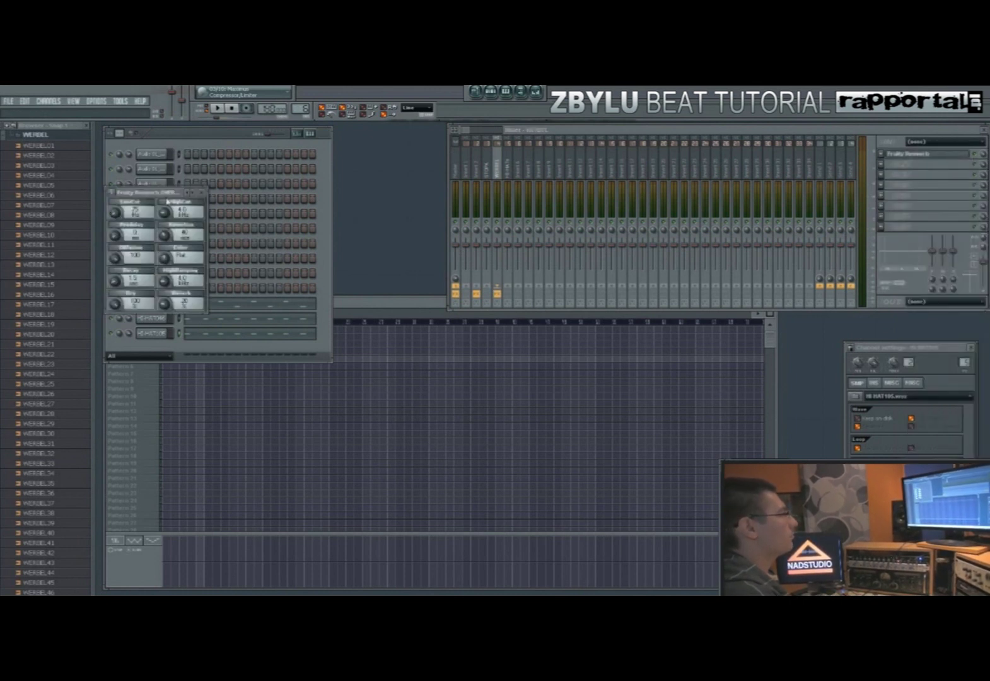
pyautogui.moveTo(151, 193); pyautogui.dragTo(549, 295)
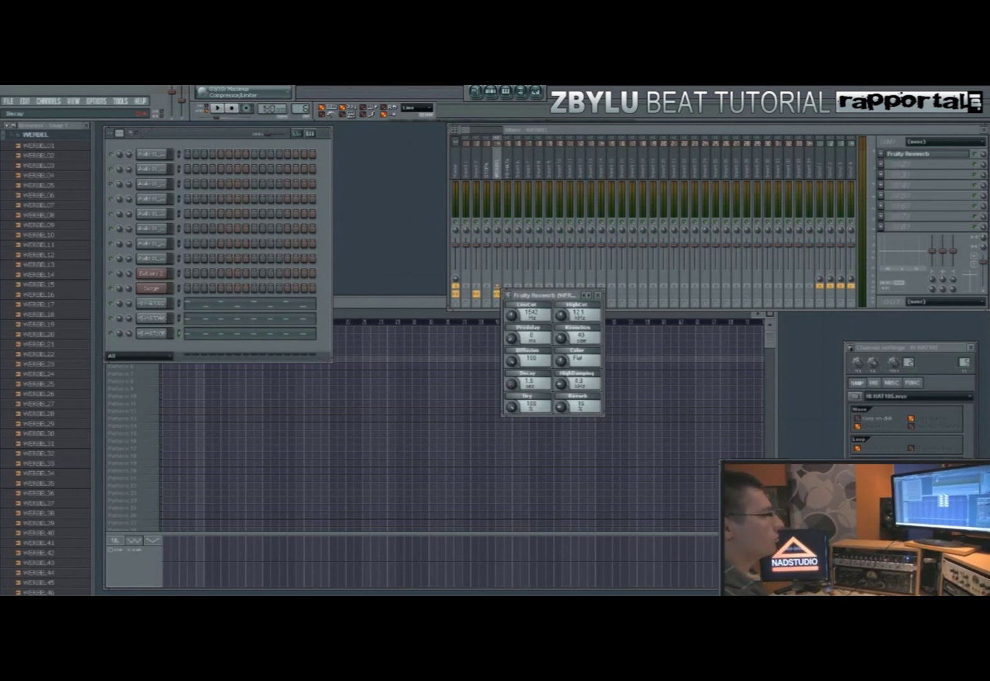
pyautogui.click(601, 296)
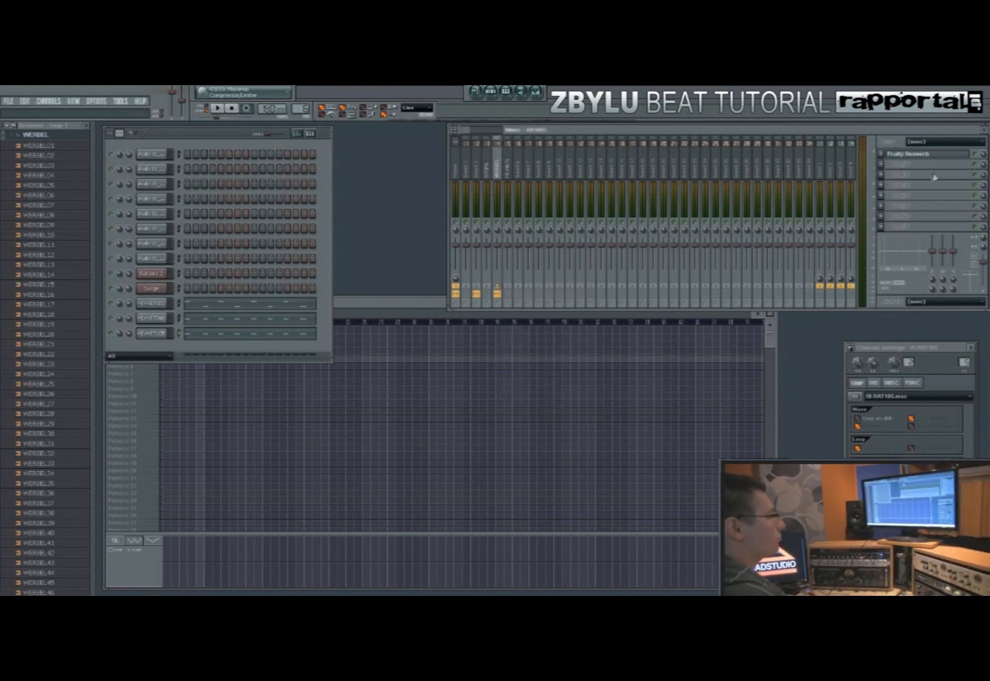
# - Audition the WERBEL samples from WERBEL12 back to WERBEL01
pyautogui.moveTo(957, 130); pyautogui.dragTo(951, 131)
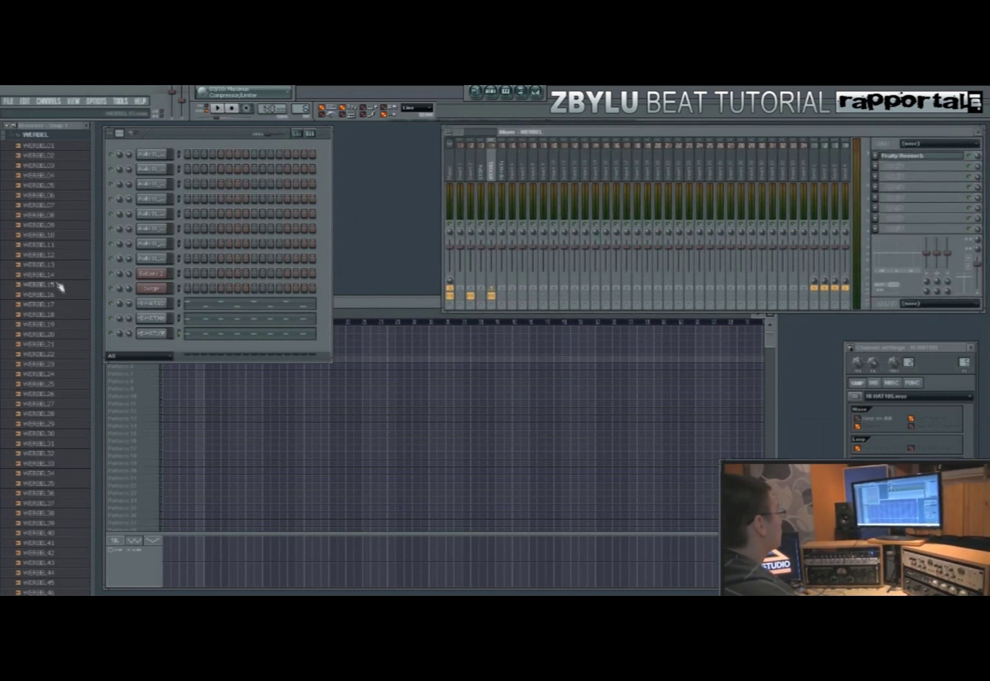
pyautogui.click(60, 255)
pyautogui.press('Up')
pyautogui.press('Up')
pyautogui.press('Up')
pyautogui.press('Up')
pyautogui.press('Up')
pyautogui.press('Up')
pyautogui.press('Up')
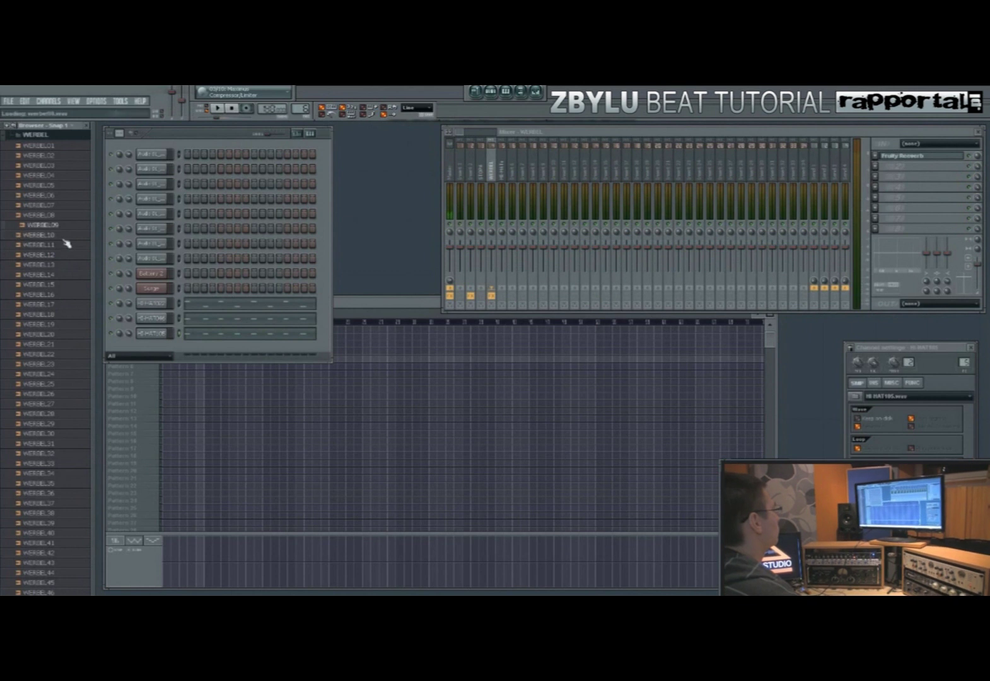
pyautogui.click(60, 205)
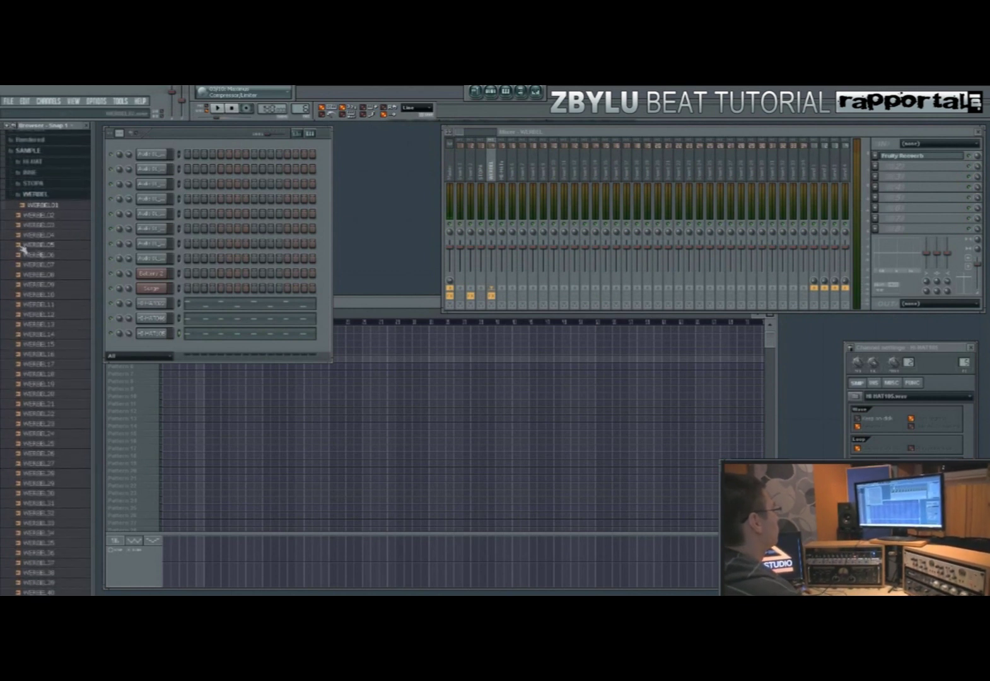
# - Add WERBEL01 as a new channel above the hi-hats and route it to the WERBEL mixer track
pyautogui.scroll(-1, 6, 241)
pyautogui.moveTo(62, 188); pyautogui.dragTo(159, 303)
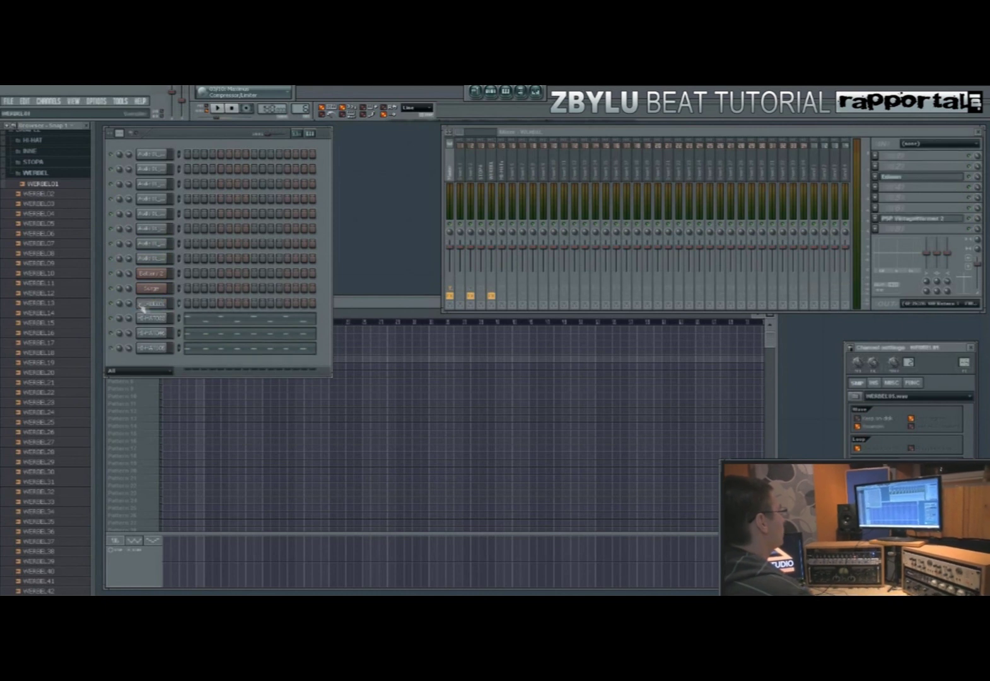
pyautogui.moveTo(958, 365); pyautogui.dragTo(959, 350)
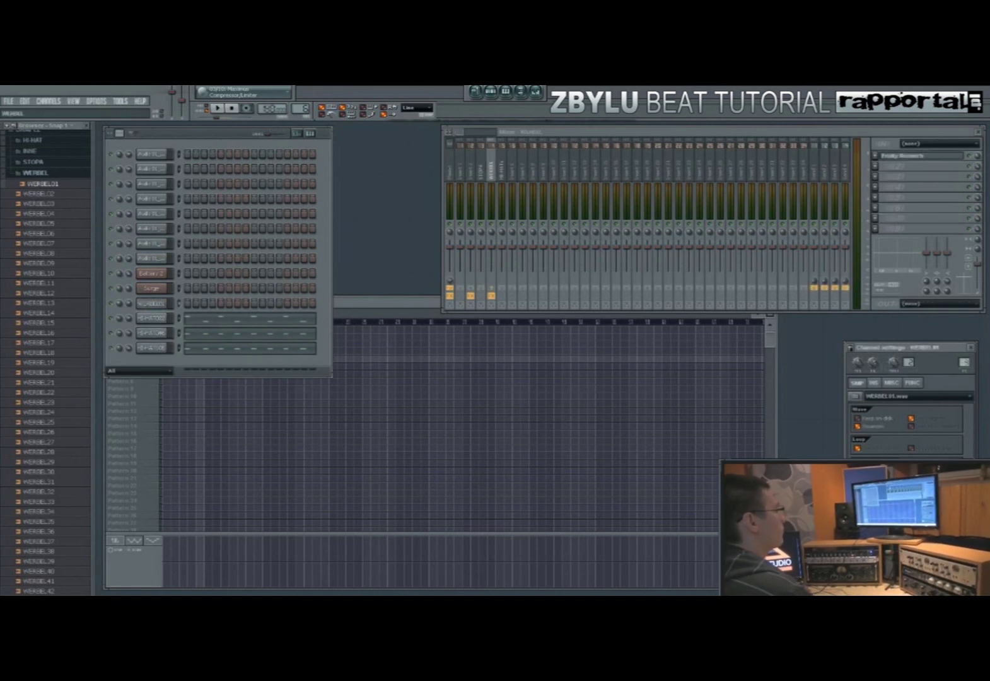
# - Place WERBEL01 hits on steps 5 and 13 and listen to them in the pattern
pyautogui.click(222, 305)
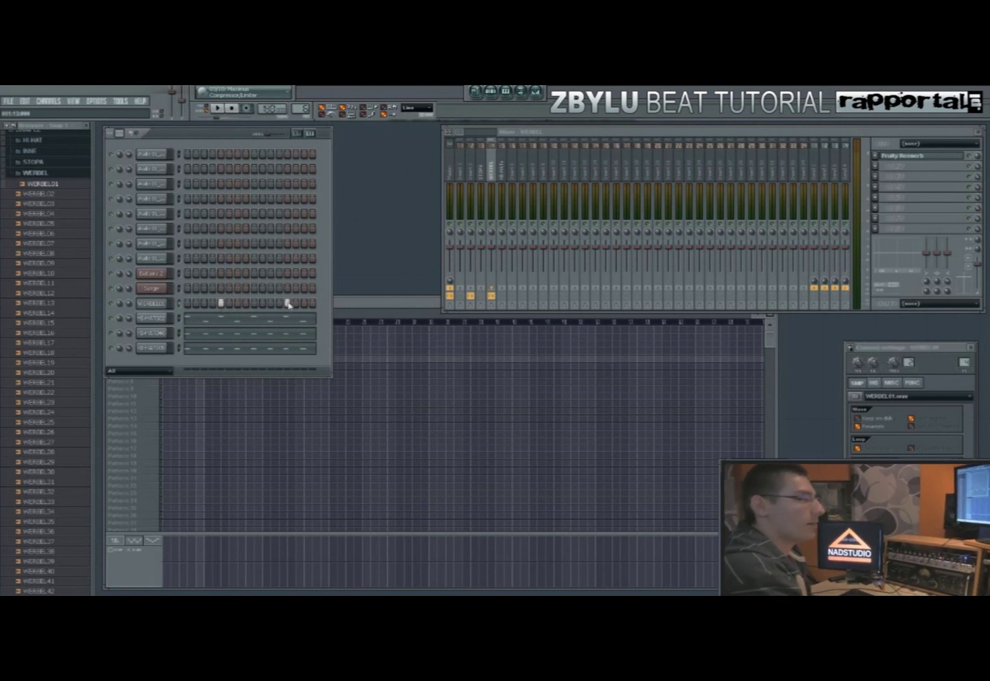
pyautogui.moveTo(221, 127); pyautogui.dragTo(228, 140)
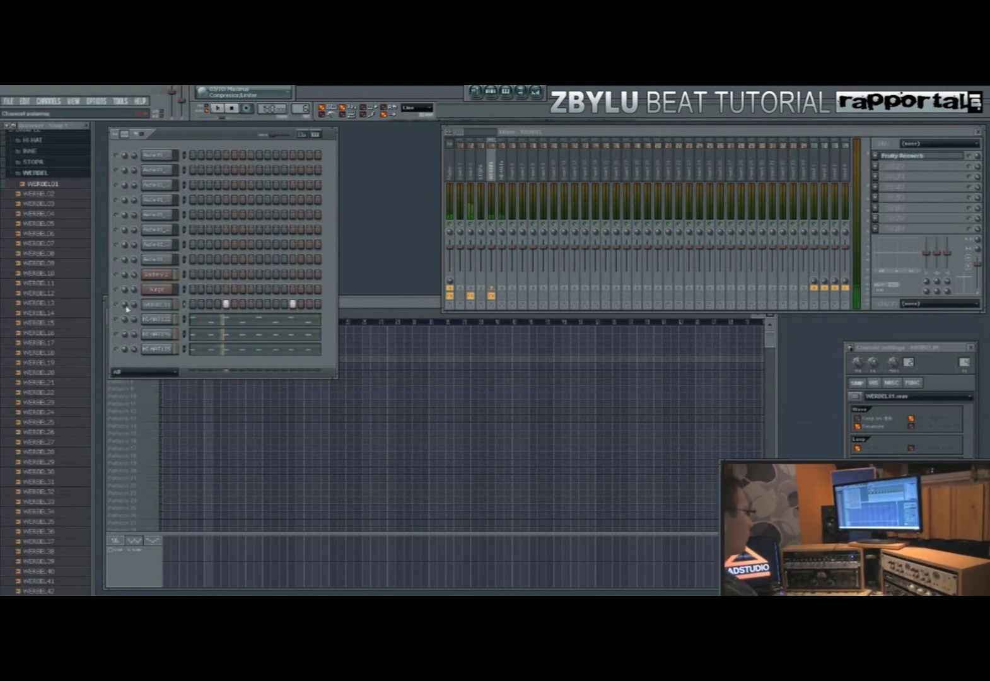
# - Audition the WERBEL samples through WERBEL36 to find a second snare layer
pyautogui.click(68, 295)
pyautogui.press('Down')
pyautogui.press('Down')
pyautogui.press('Down')
pyautogui.press('Down')
pyautogui.press('Down')
pyautogui.press('Down')
pyautogui.press('Down')
pyautogui.press('Down')
pyautogui.press('Down')
pyautogui.press('Down')
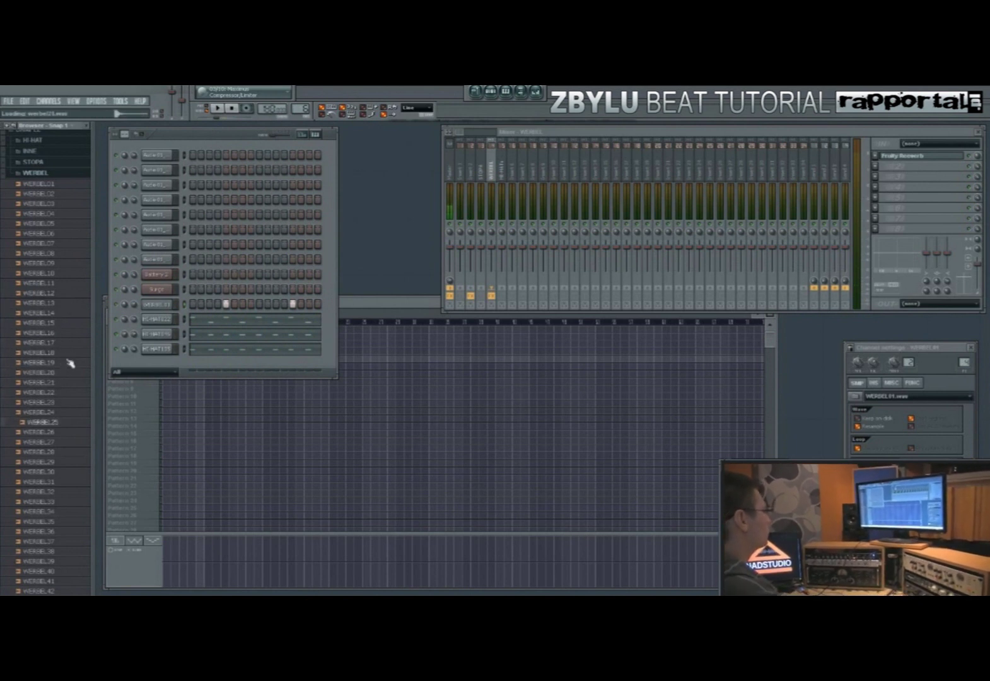
pyautogui.press('Down')
pyautogui.press('Down')
pyautogui.press('Down')
pyautogui.press('Down')
pyautogui.press('Down')
pyautogui.press('Down')
pyautogui.press('Down')
pyautogui.press('Down')
pyautogui.press('Down')
pyautogui.press('Down')
pyautogui.press('Down')
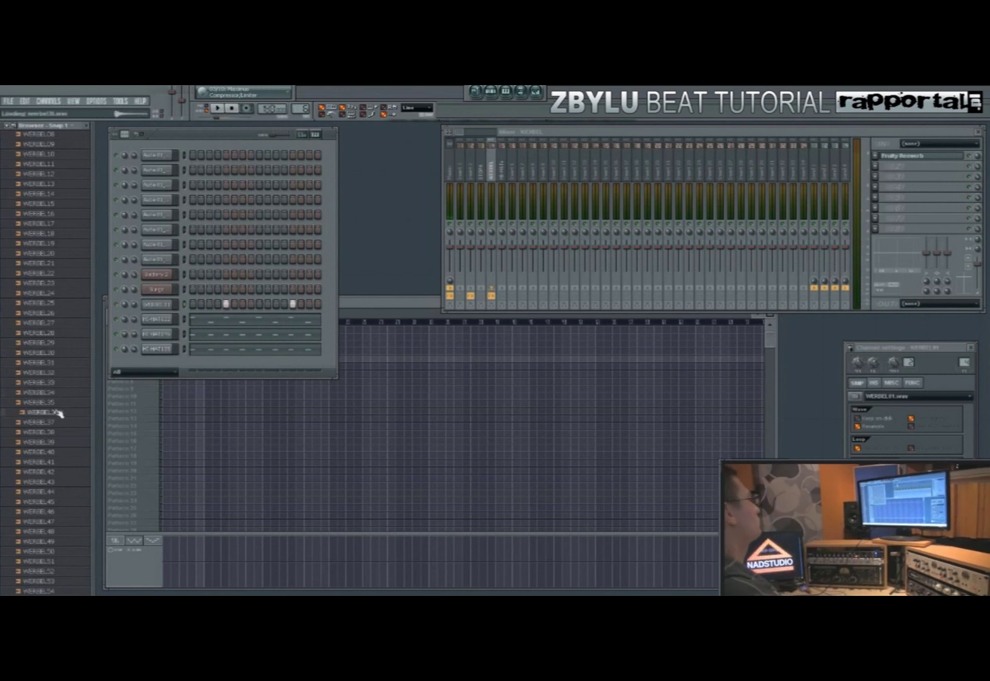
# - Add WERBEL34 as a channel routed to the WERBEL mixer track, with hits on steps 5 and 13
pyautogui.moveTo(106, 382); pyautogui.dragTo(152, 319)
pyautogui.moveTo(963, 362); pyautogui.dragTo(963, 345)
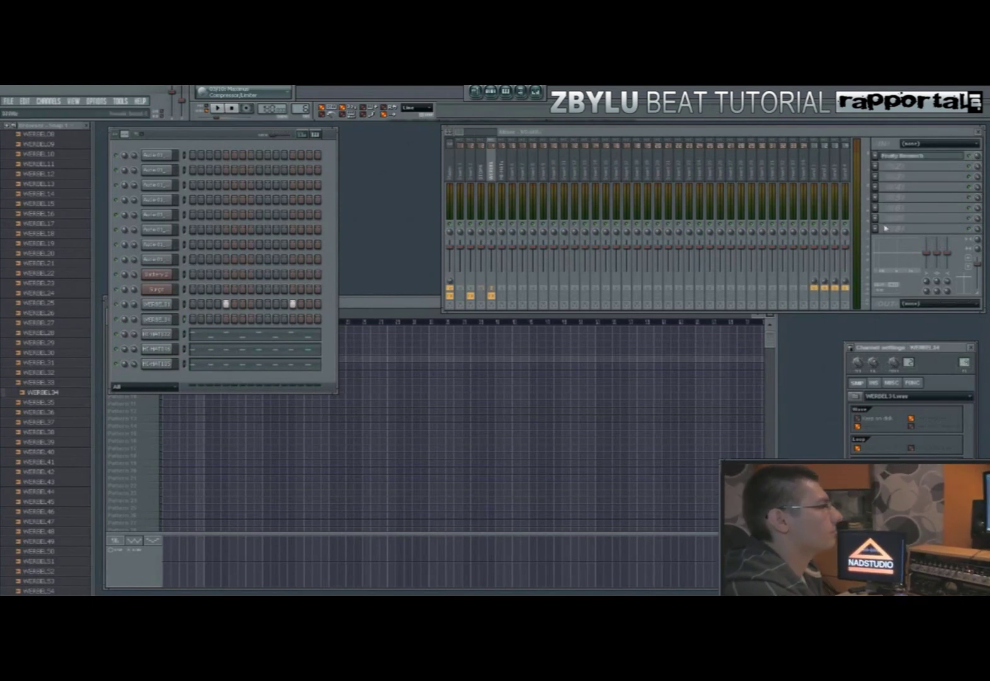
pyautogui.rightClick(172, 323)
pyautogui.press('Escape')
# - Enable AMT Amp Leveling among the VST plugins in the effect plugin list
pyautogui.click(874, 221)
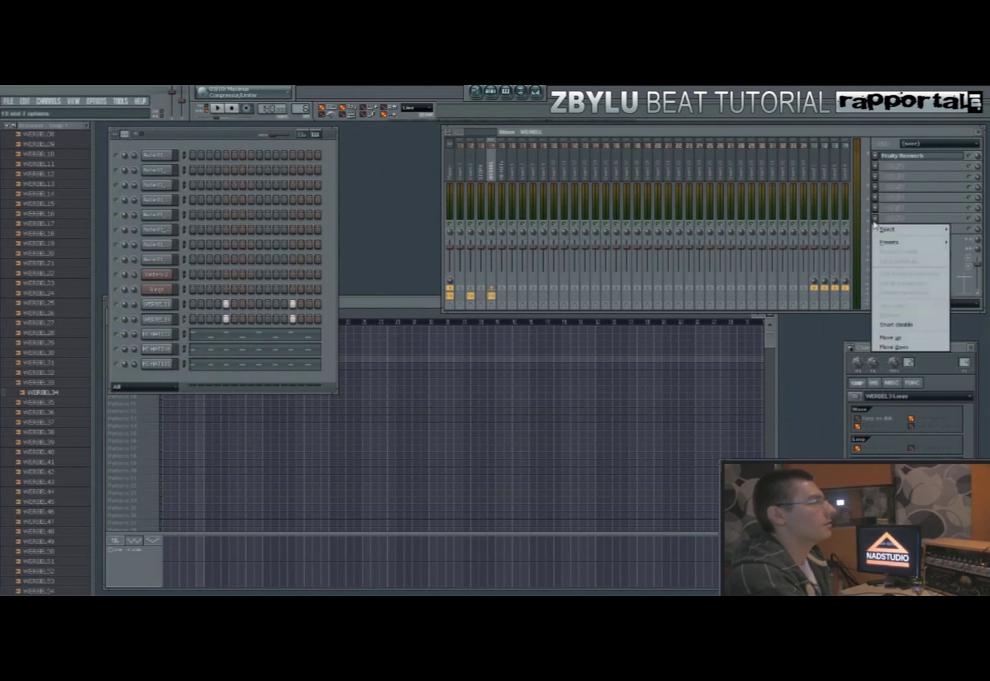
pyautogui.moveTo(897, 231)
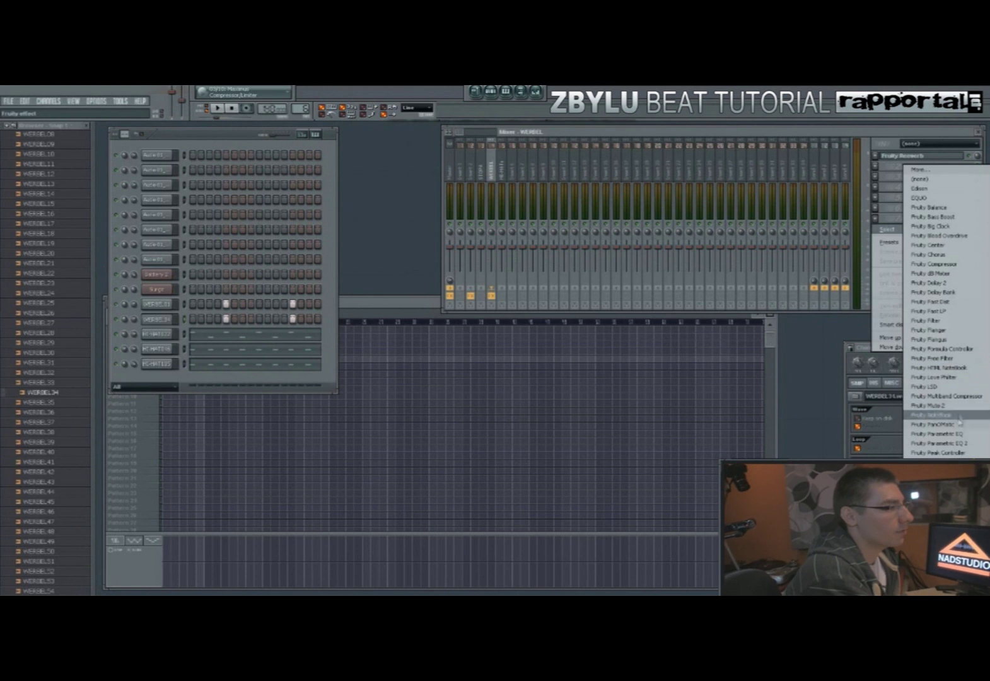
pyautogui.click(919, 169)
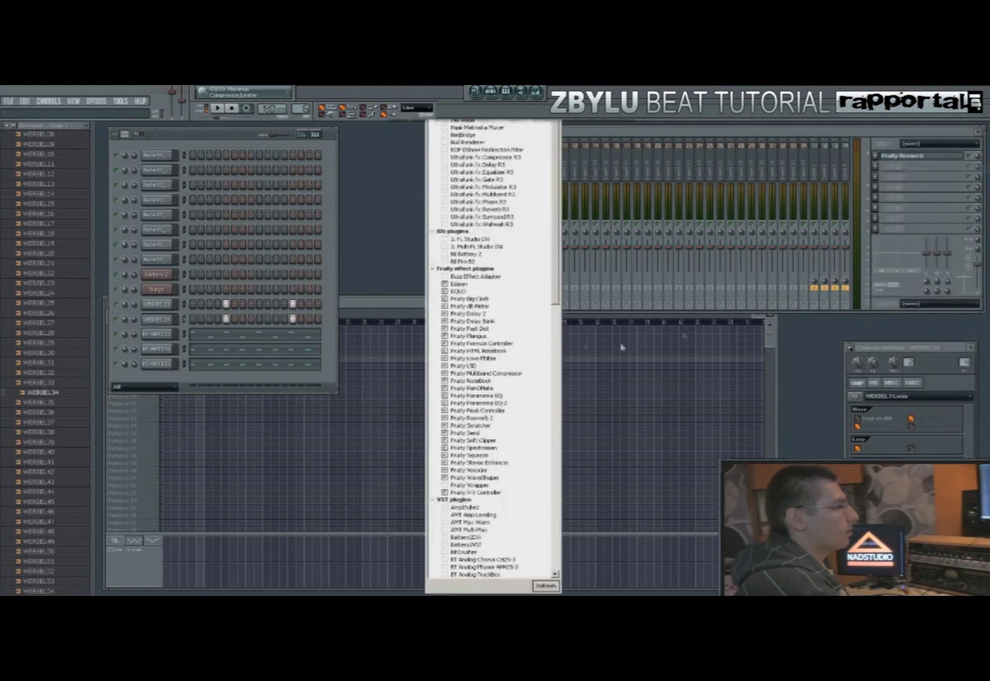
pyautogui.moveTo(561, 264); pyautogui.dragTo(560, 392)
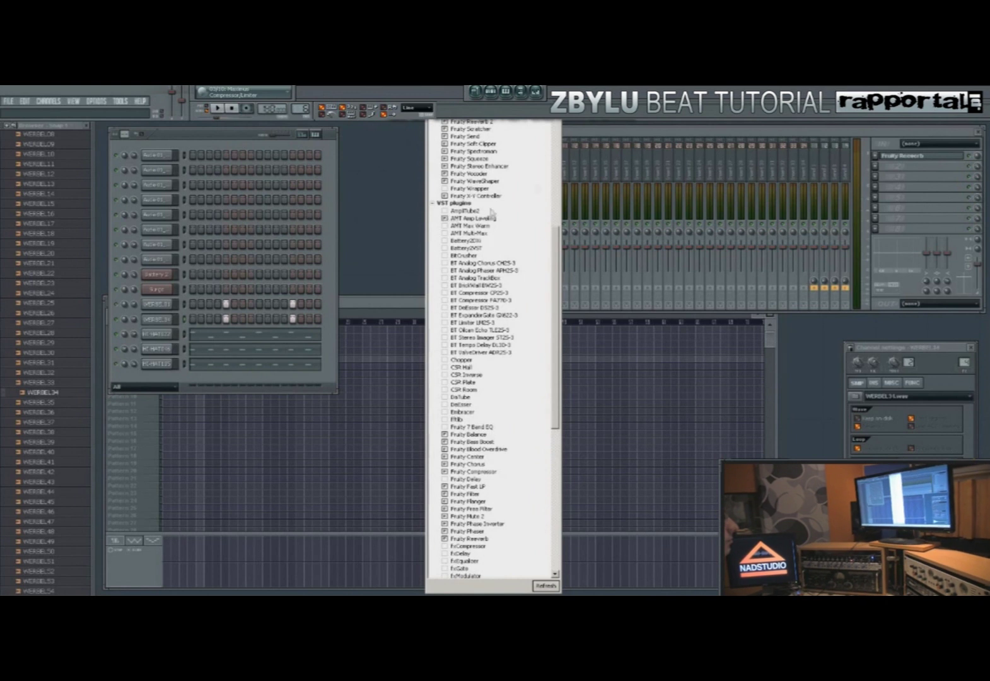
pyautogui.click(697, 173)
# - Load AMT Amp Leveling into slot 7 of the WERBEL mixer track and close its window
pyautogui.click(871, 221)
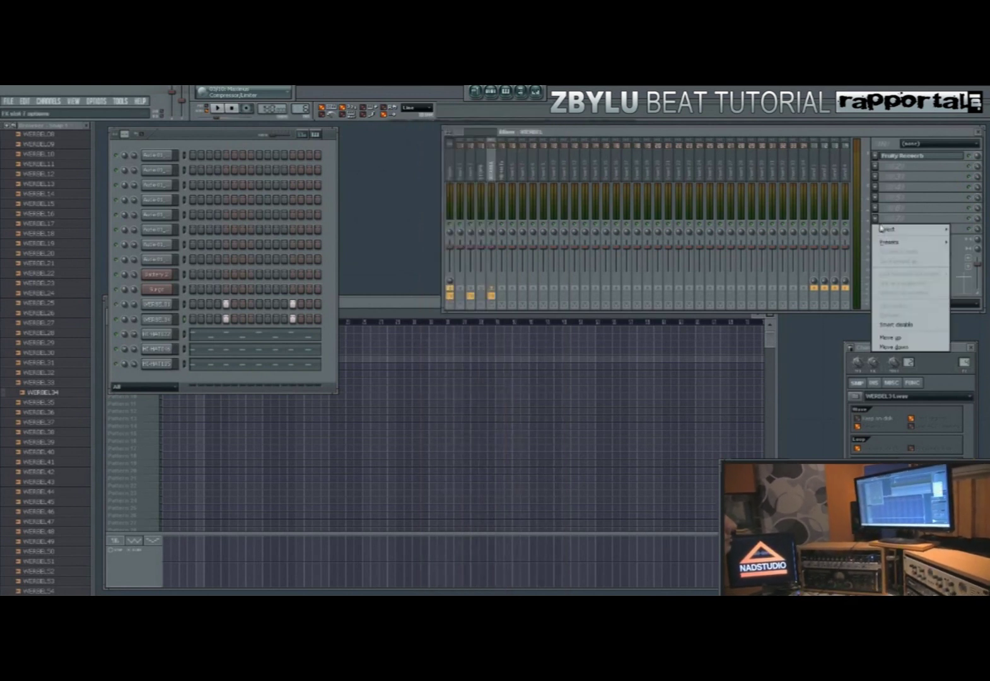
pyautogui.moveTo(881, 230)
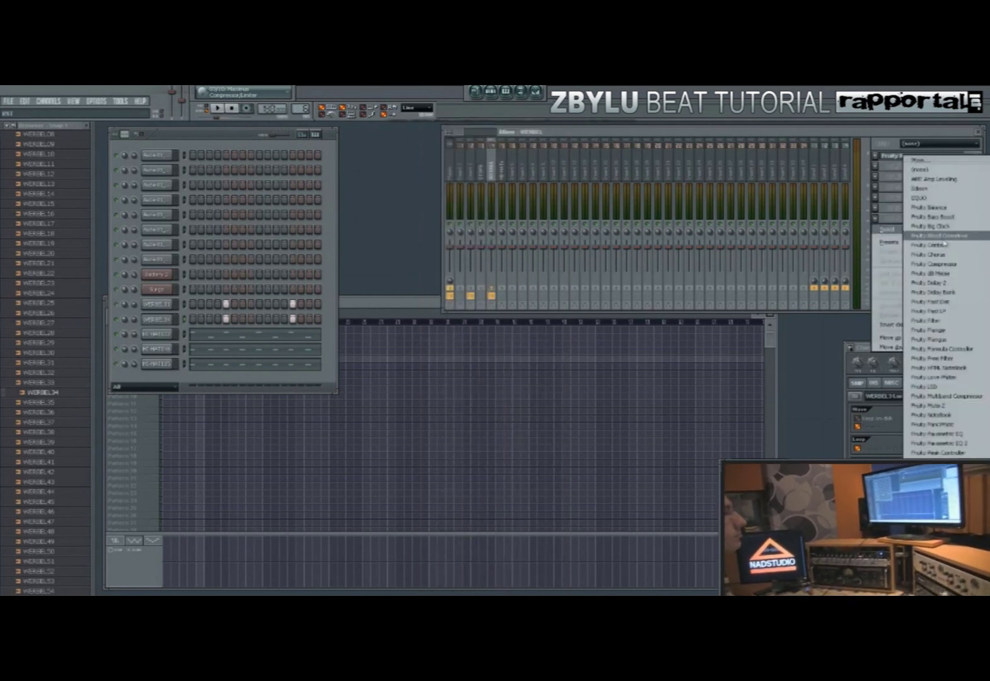
pyautogui.click(930, 179)
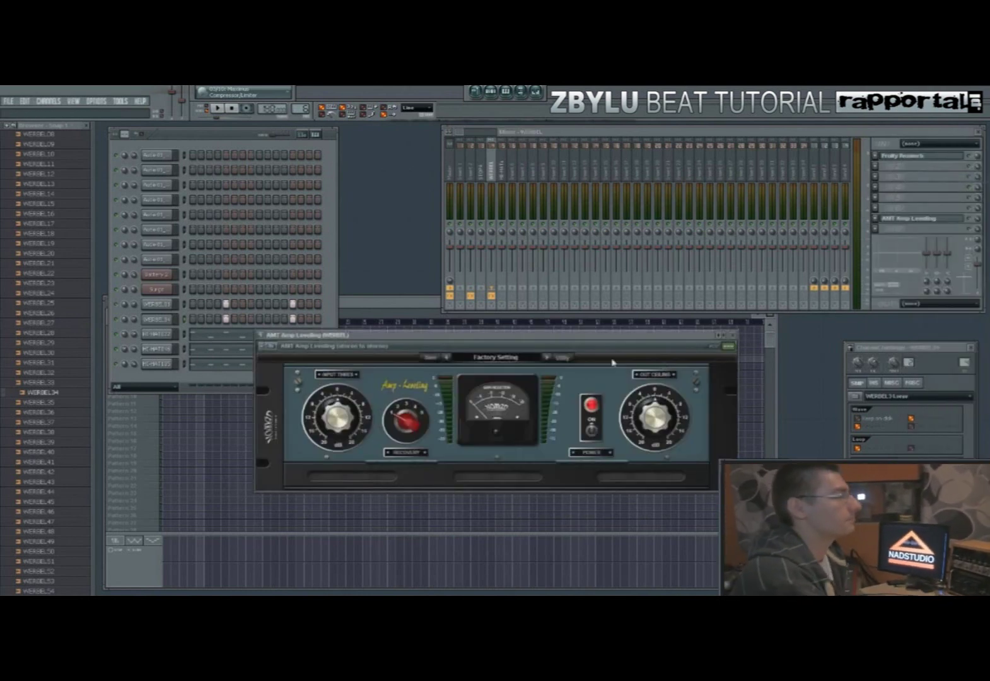
pyautogui.click(728, 336)
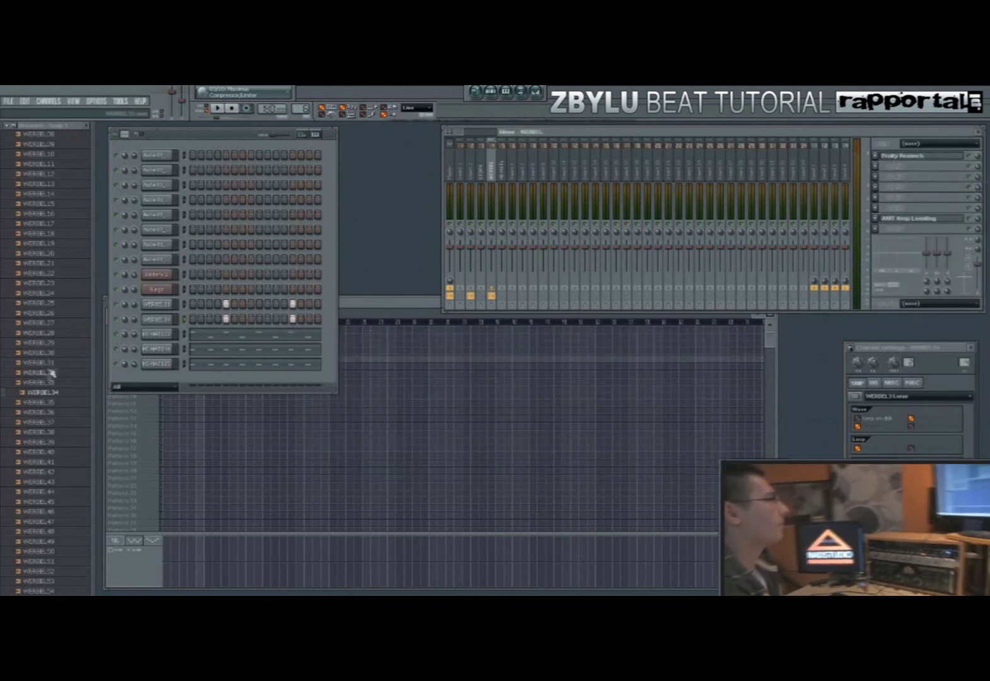
# - Audition further WERBEL samples from WERBEL42 on and replace the WERBEL34 channel's sample with WERBEL49 during playback
pyautogui.scroll(-5, 57, 378)
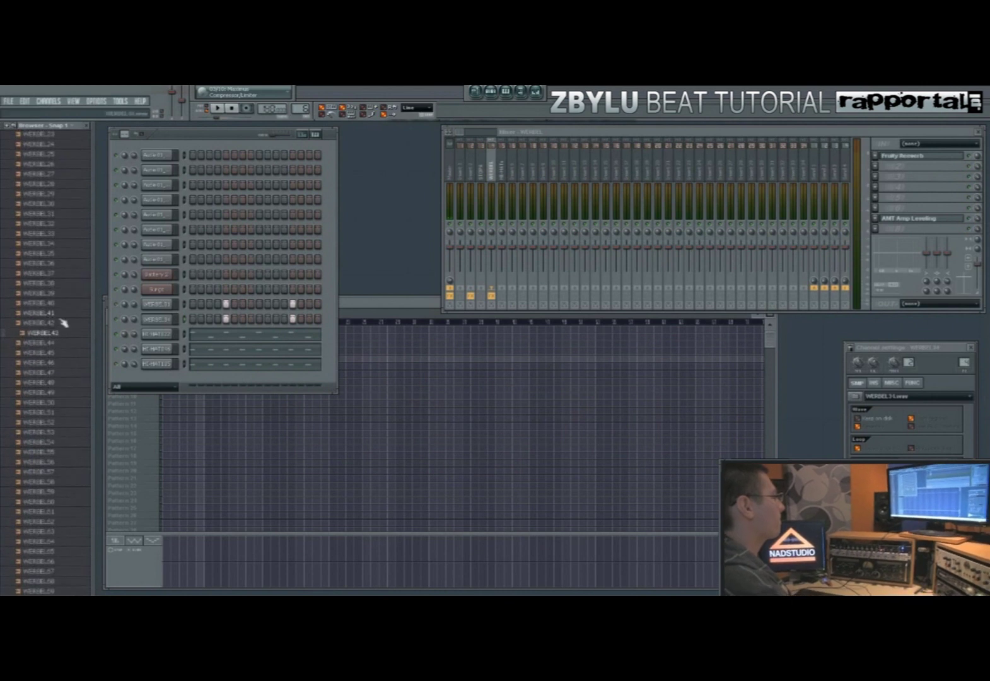
pyautogui.click(60, 352)
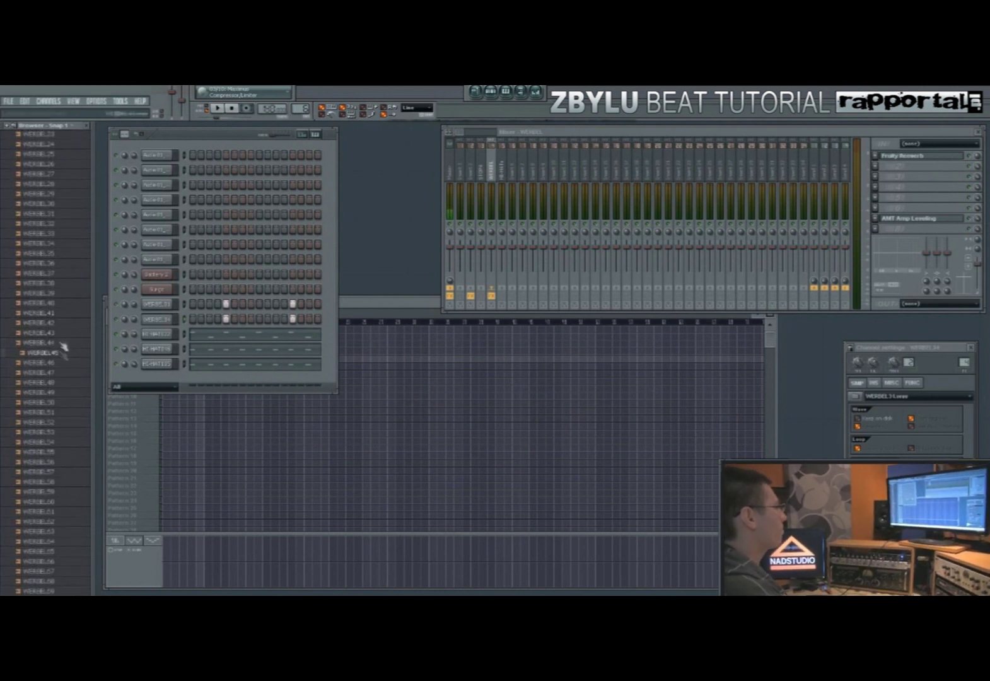
pyautogui.click(64, 331)
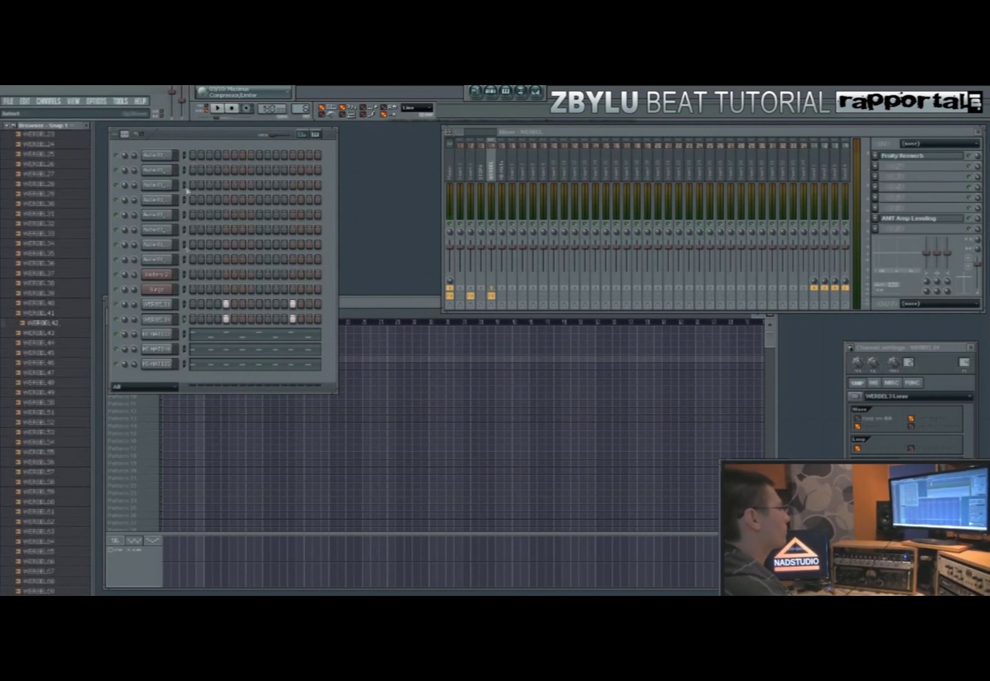
pyautogui.press('space')
pyautogui.moveTo(135, 319)
pyautogui.mouseDown()
pyautogui.moveTo(158, 321)
pyautogui.moveTo(132, 314)
pyautogui.mouseUp()
pyautogui.click(74, 383)
pyautogui.click(63, 392)
pyautogui.moveTo(62, 395); pyautogui.dragTo(159, 320)
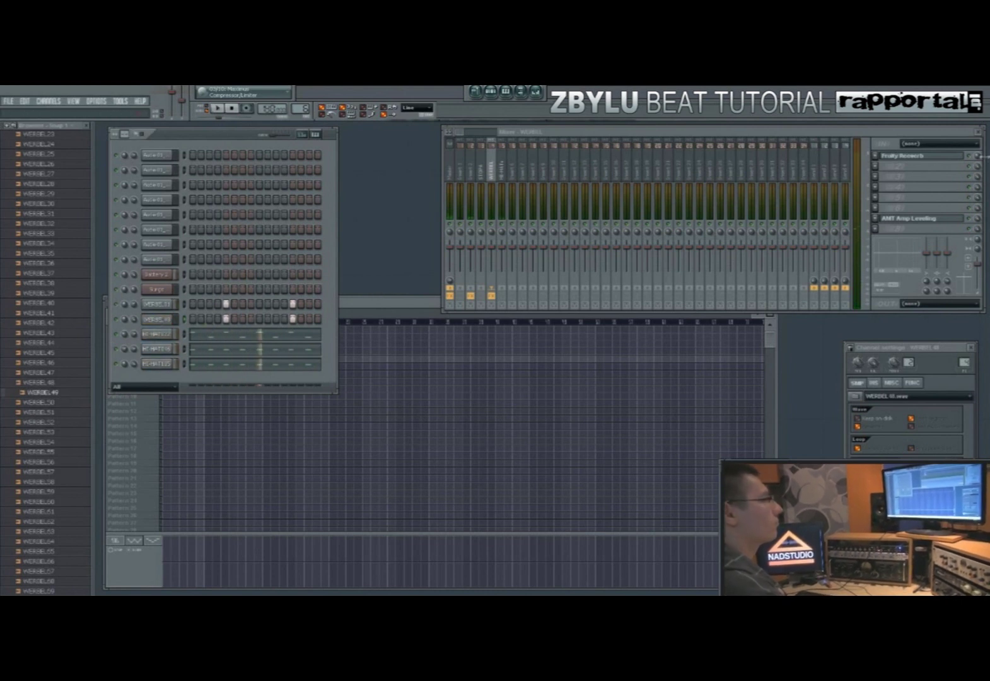
# - Check the AMT Amp Leveling window and add WERBEL52 as a channel routed to the WERBEL mixer track, with hits on steps 5 and 13
pyautogui.click(931, 220)
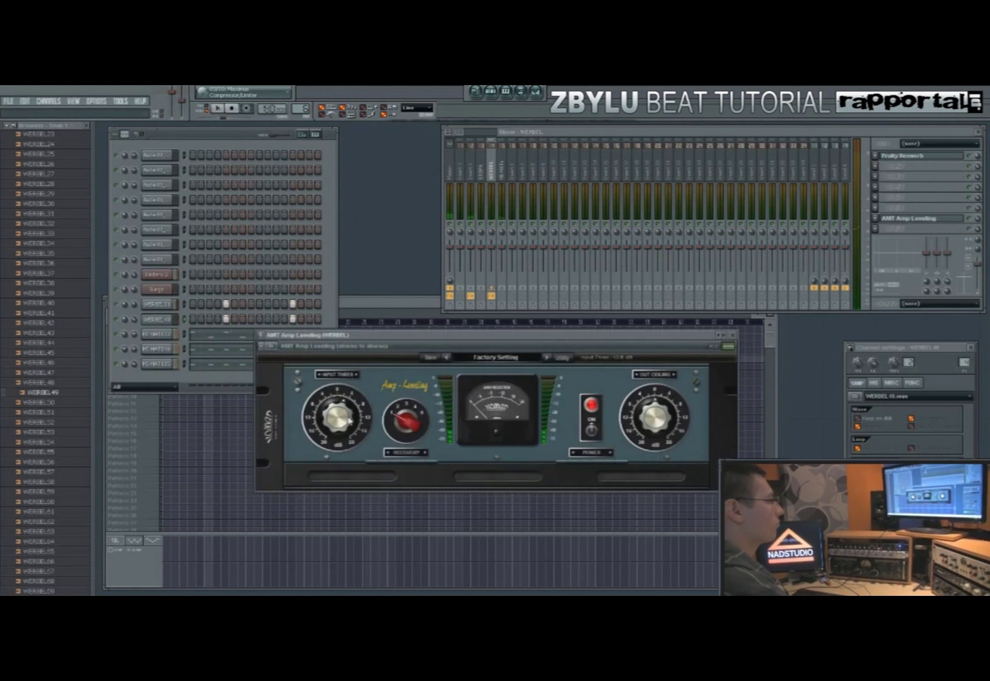
pyautogui.click(733, 335)
pyautogui.click(59, 411)
pyautogui.click(64, 423)
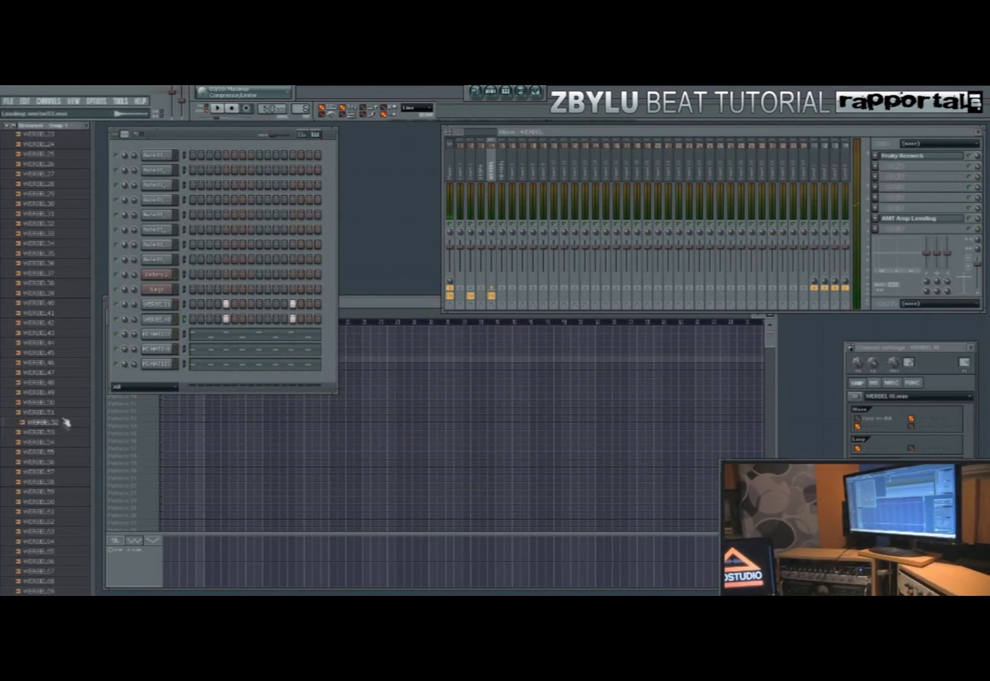
pyautogui.moveTo(163, 331); pyautogui.dragTo(165, 333)
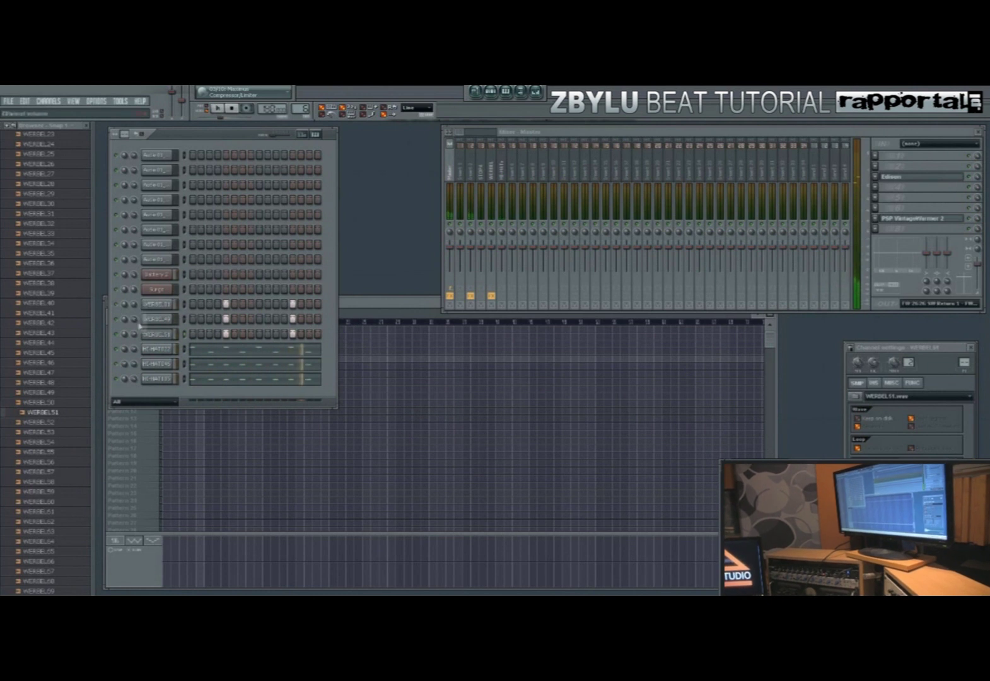
pyautogui.moveTo(69, 422); pyautogui.dragTo(157, 335)
pyautogui.moveTo(964, 363); pyautogui.dragTo(964, 345)
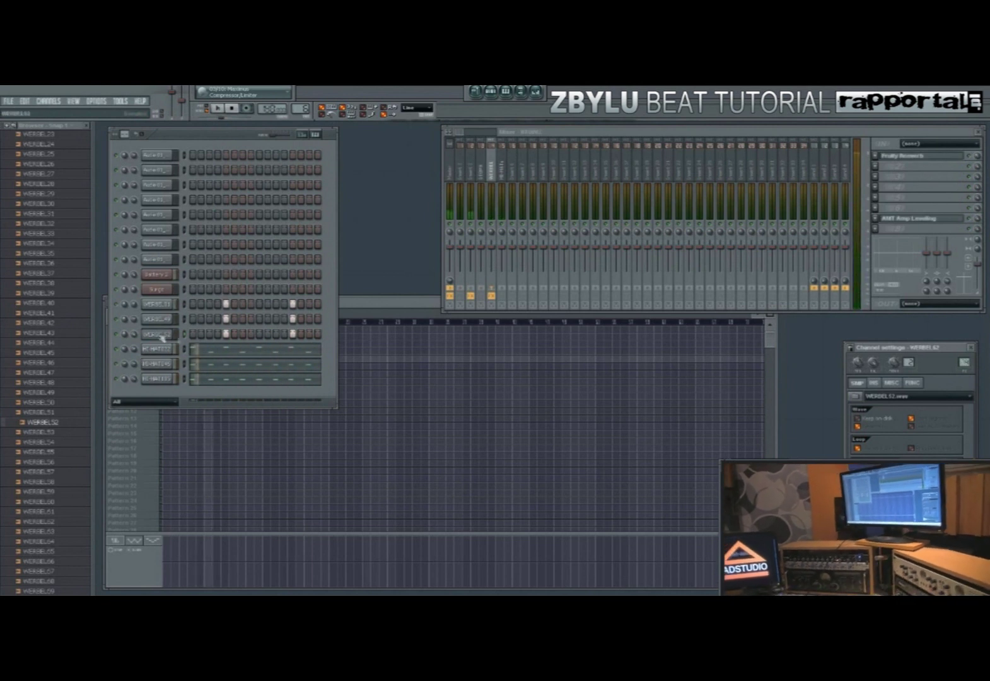
# - Minimize the Bandicam window and audition further WERBEL samples in the browser, up to WERBEL62 and back to WERBEL61
pyautogui.click(61, 461)
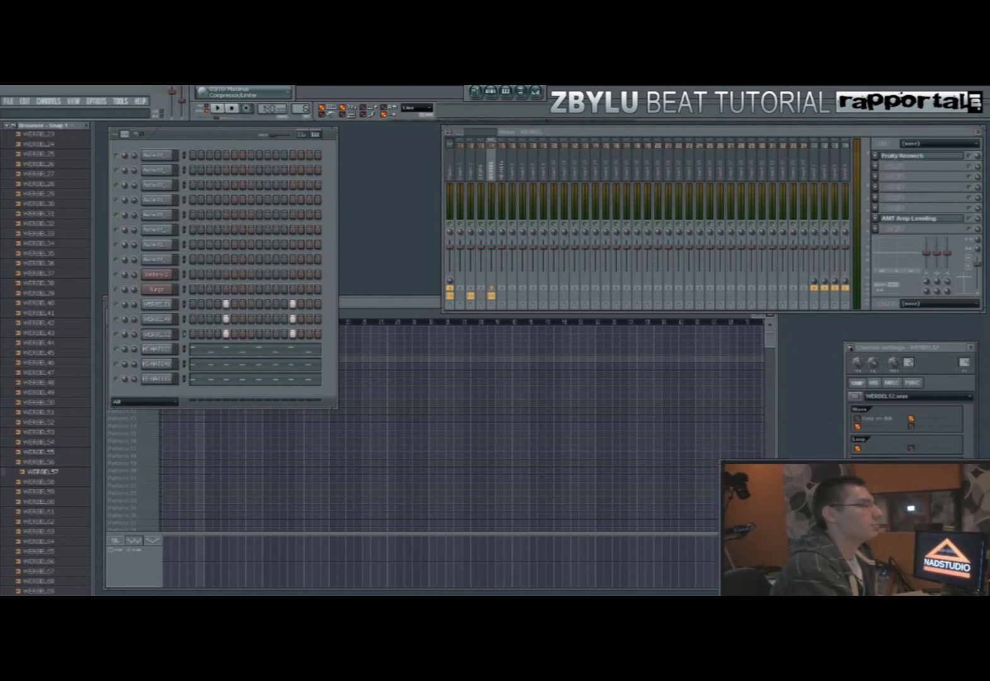
pyautogui.hotkey('alt', 'Tab')
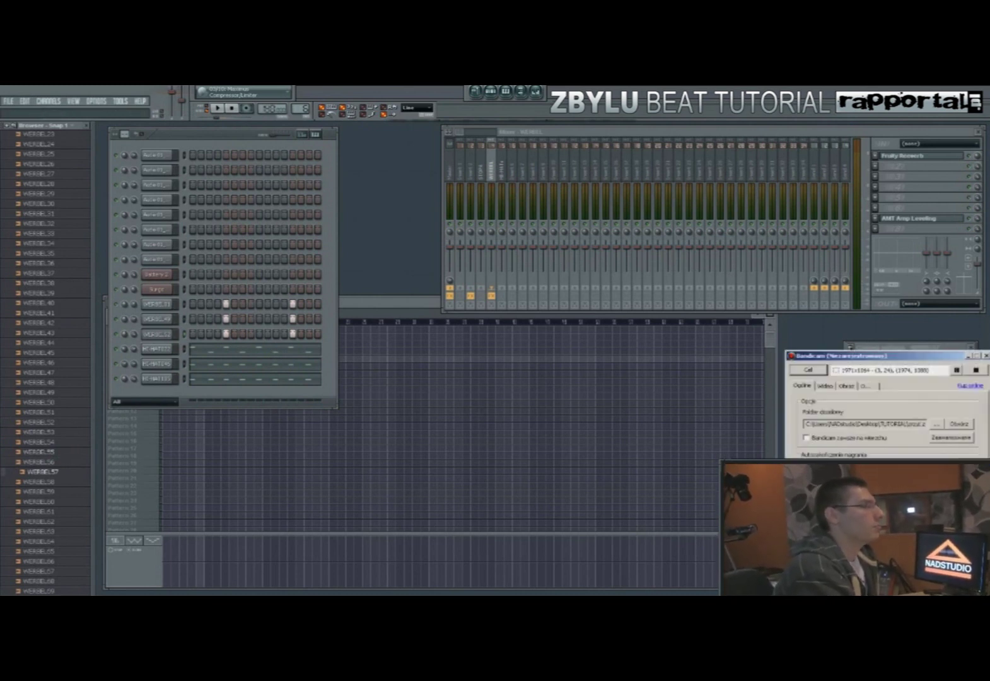
pyautogui.click(970, 356)
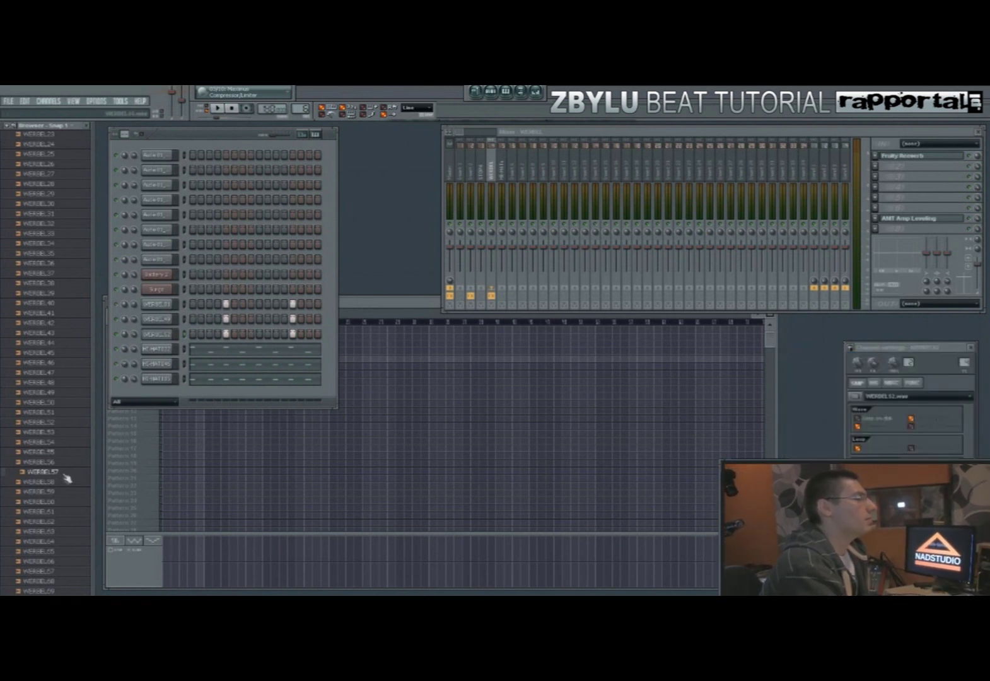
pyautogui.click(59, 492)
pyautogui.press('Down')
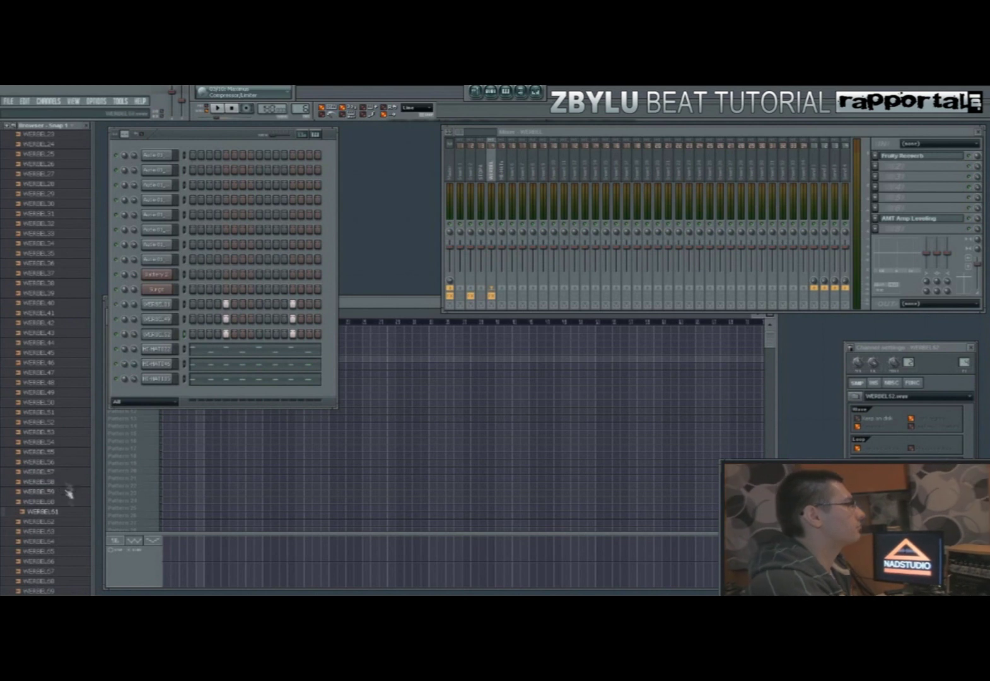
pyautogui.click(64, 519)
pyautogui.click(60, 512)
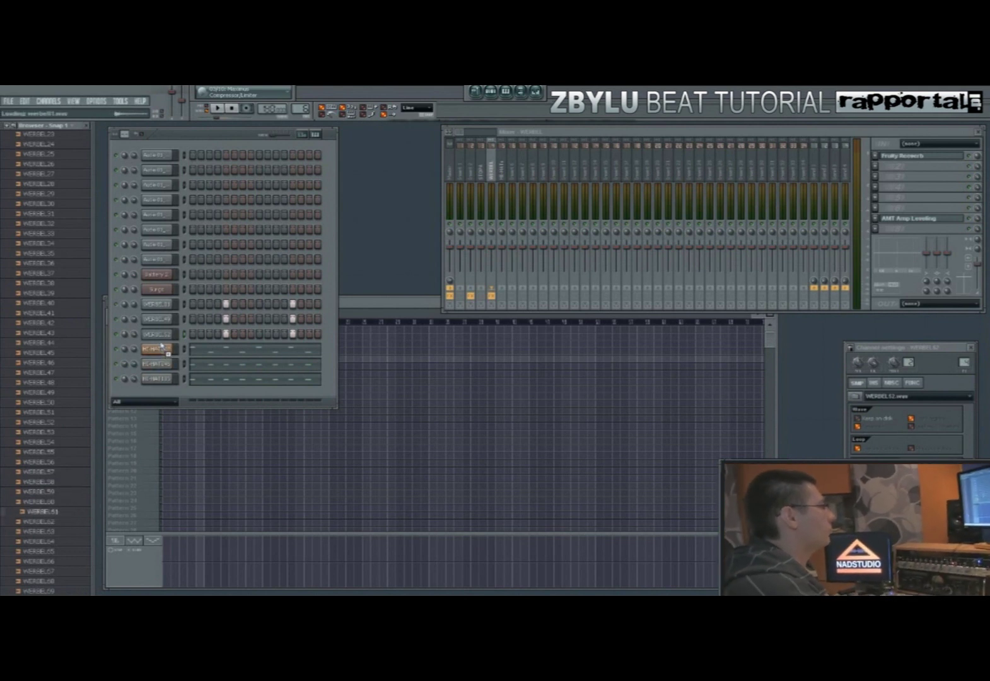
# - Add WERBEL61 as a channel with hits on steps 5 and 13, route it to the WERBEL mixer track and check it during playback
pyautogui.moveTo(162, 345); pyautogui.dragTo(161, 348)
pyautogui.click(225, 349)
pyautogui.click(291, 348)
pyautogui.moveTo(964, 363); pyautogui.dragTo(964, 340)
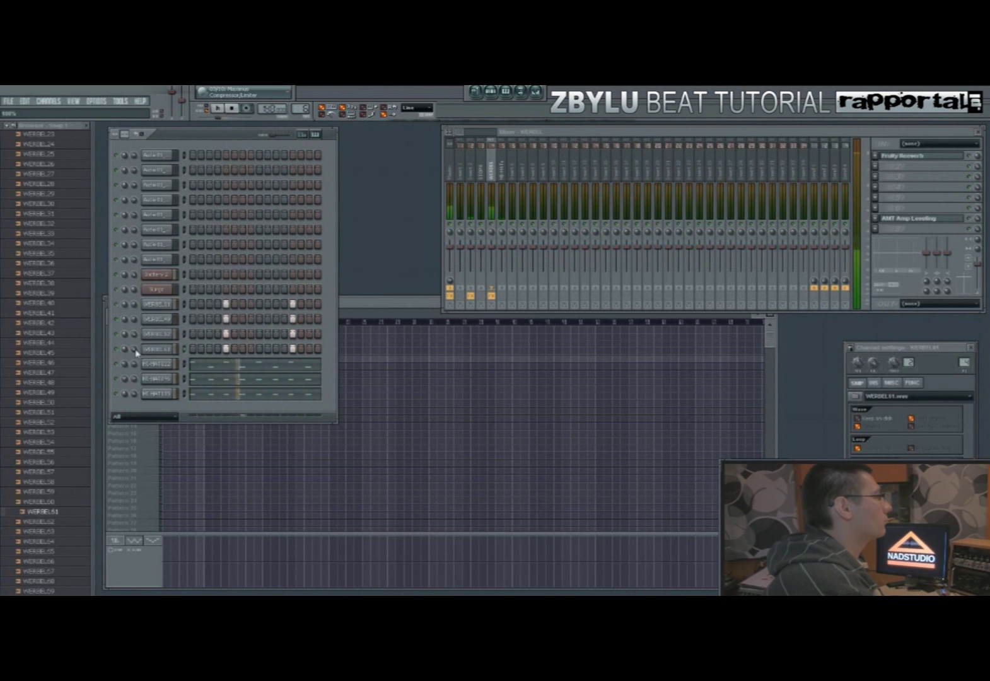
pyautogui.click(156, 351)
pyautogui.click(157, 352)
pyautogui.press('space')
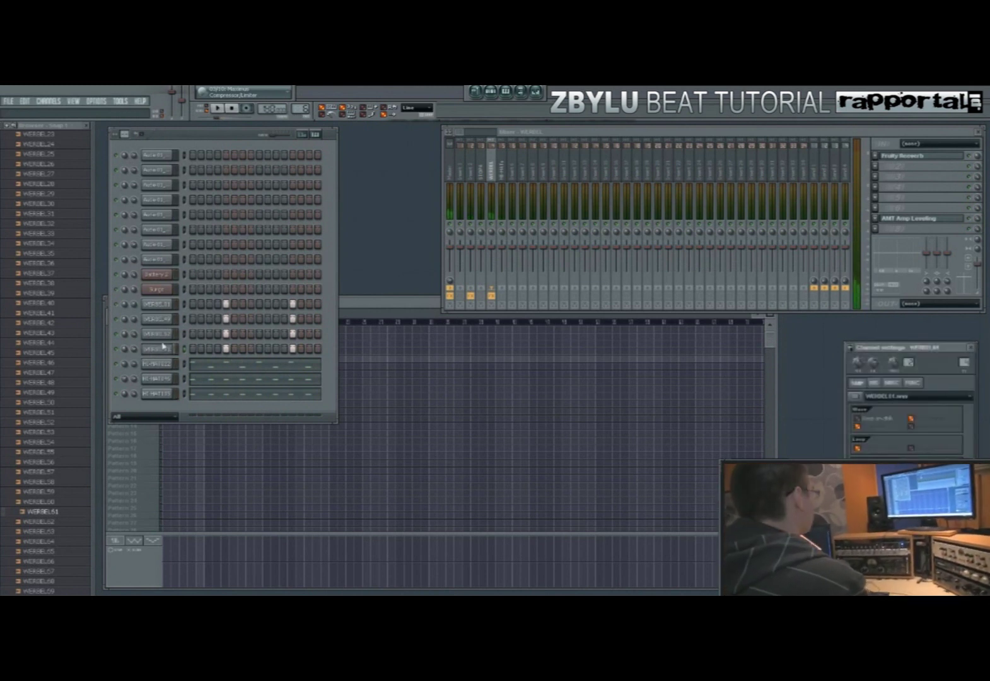
# - Audition the samples following WERBEL61 and replace the WERBEL61 channel's sample with WERBEL63, then WERBEL64
pyautogui.click(65, 513)
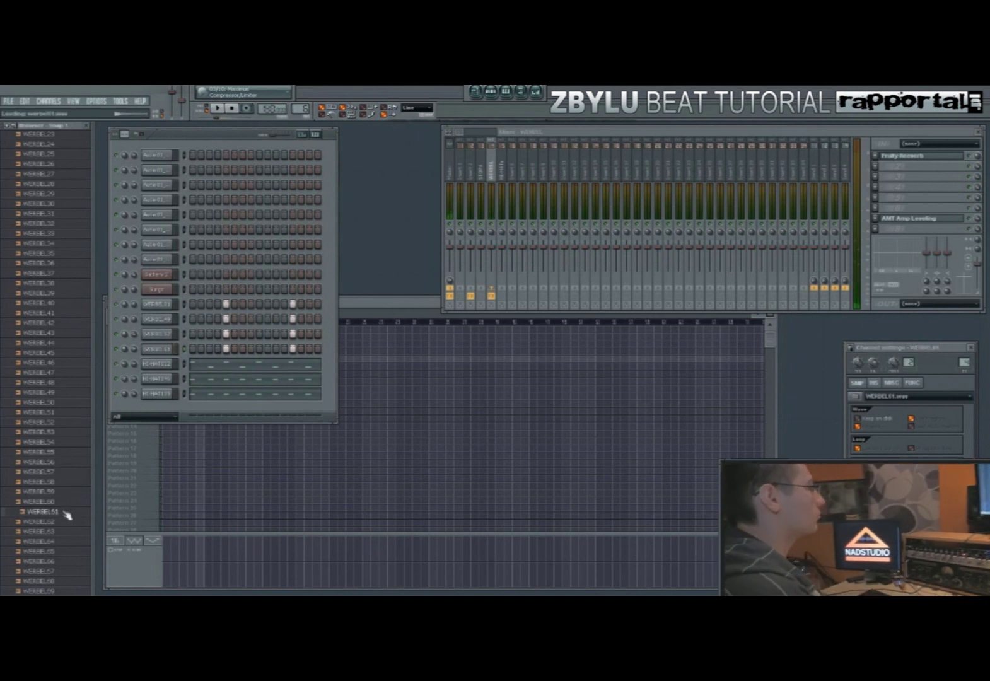
pyautogui.press('Down')
pyautogui.scroll(-4, 68, 384)
pyautogui.press('Down')
pyautogui.click(80, 411)
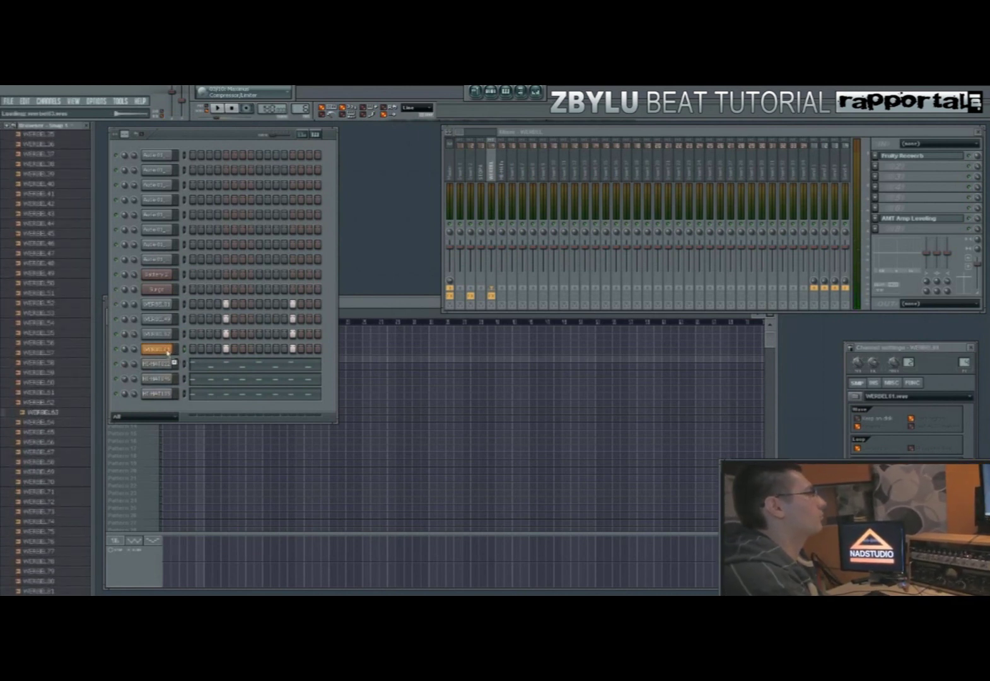
pyautogui.moveTo(167, 351); pyautogui.dragTo(162, 351)
pyautogui.moveTo(76, 422); pyautogui.dragTo(134, 362)
pyautogui.press('space')
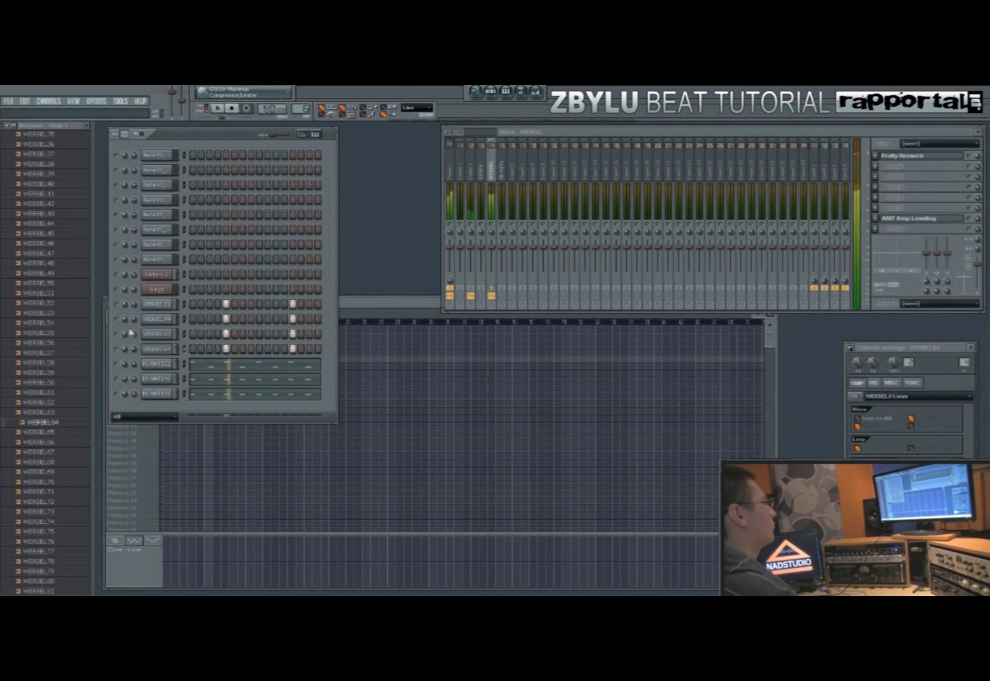
# - Replace the WERBEL64 channel's sample with WERBEL65, lower its volume and compare it with the WERBEL52 and WERBEL49 channels
pyautogui.click(62, 432)
pyautogui.moveTo(149, 353); pyautogui.dragTo(133, 357)
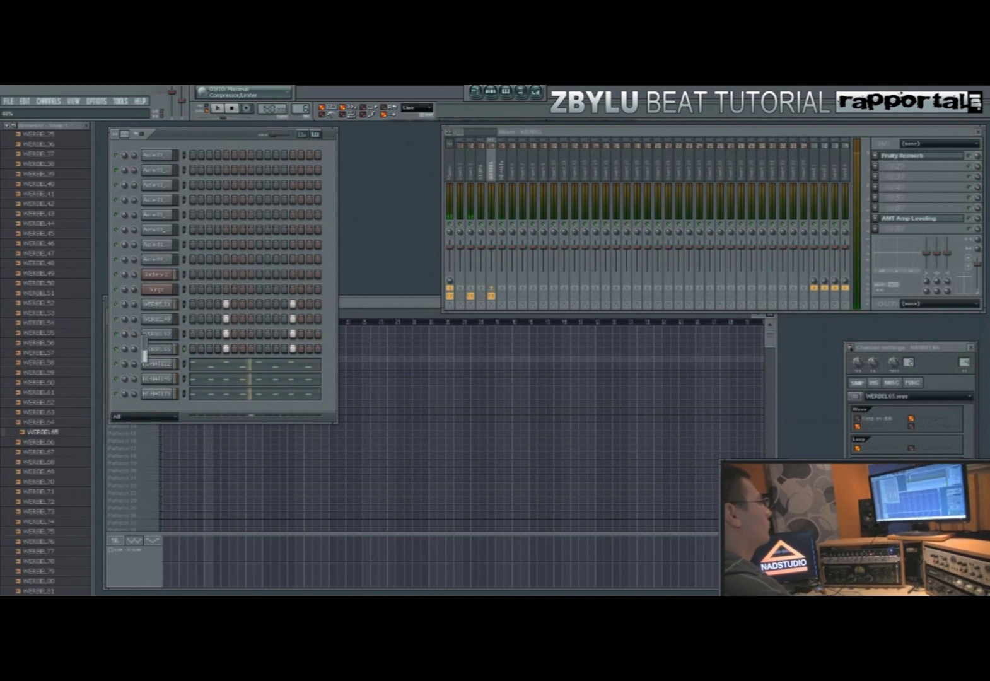
pyautogui.click(158, 335)
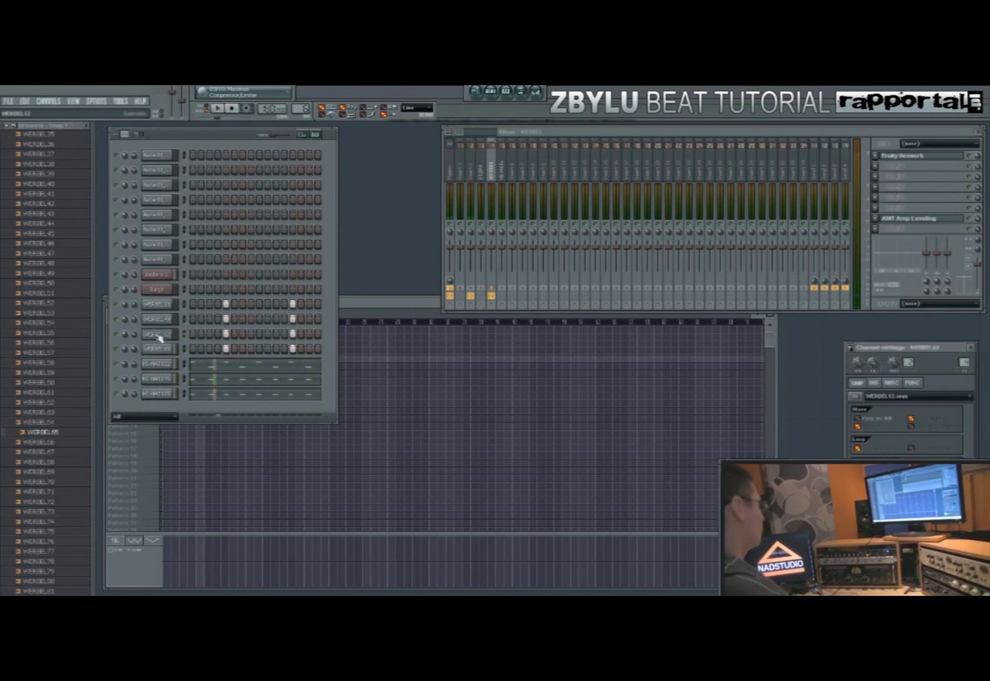
pyautogui.click(154, 351)
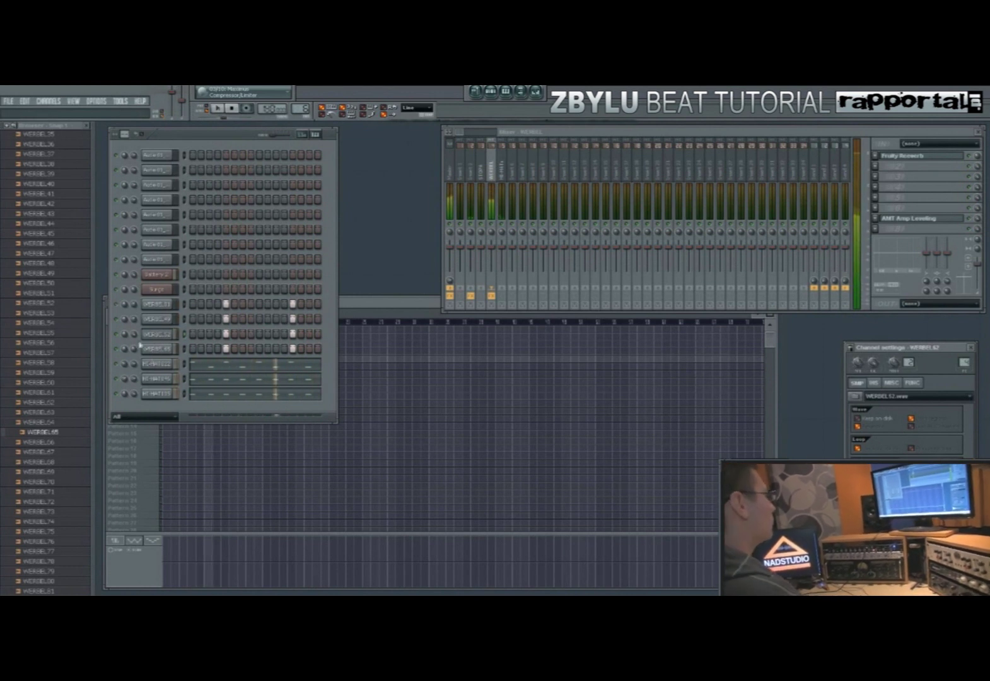
pyautogui.click(151, 321)
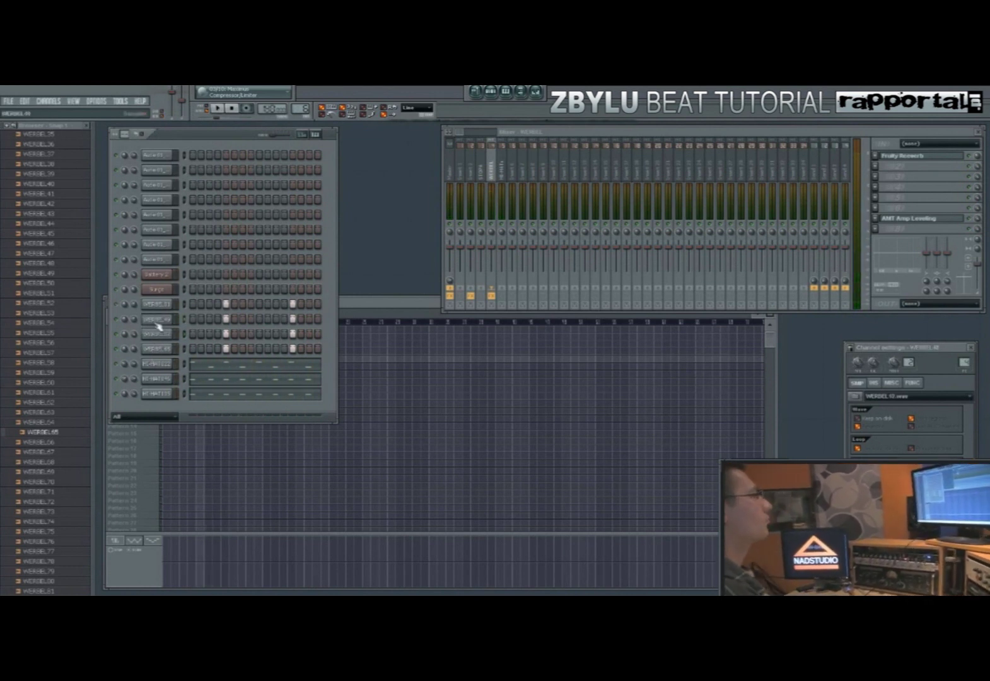
pyautogui.click(153, 319)
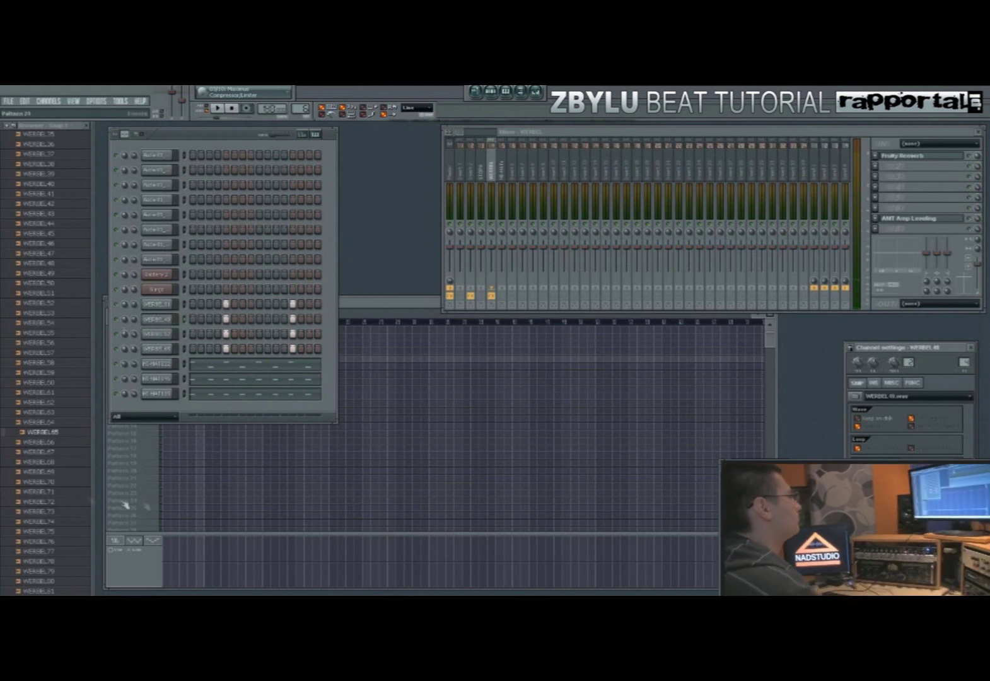
# - Audition the WERBEL samples from the low seventies through WERBEL80 in the browser
pyautogui.scroll(-5, 63, 441)
pyautogui.press('Down')
pyautogui.press('Down')
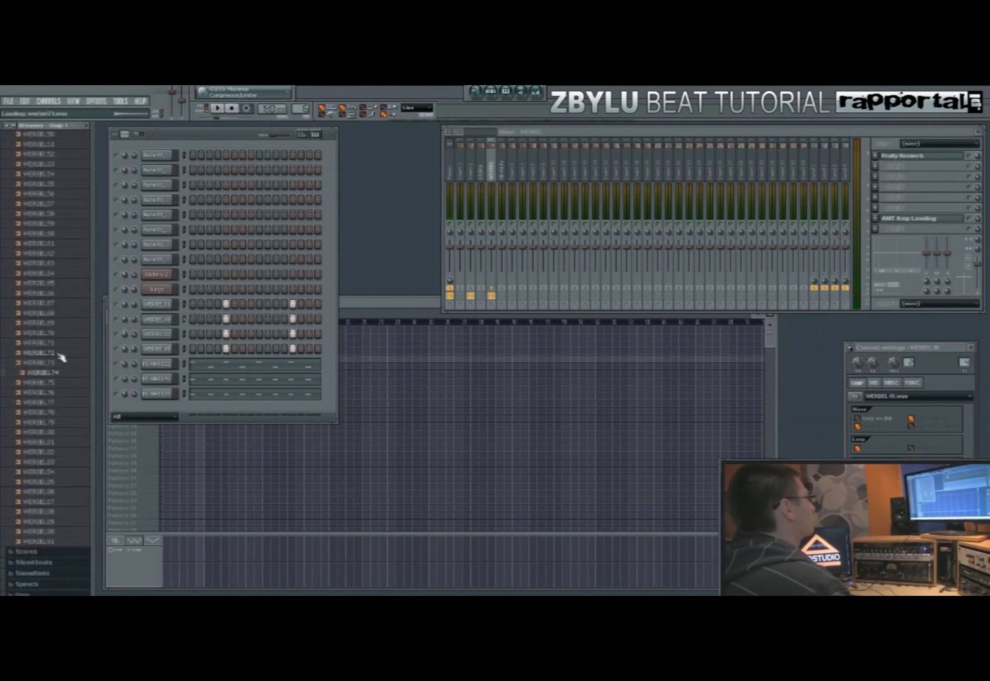
pyautogui.press('Up')
pyautogui.click(65, 390)
pyautogui.click(61, 401)
pyautogui.click(60, 416)
pyautogui.press('Down')
pyautogui.press('Down')
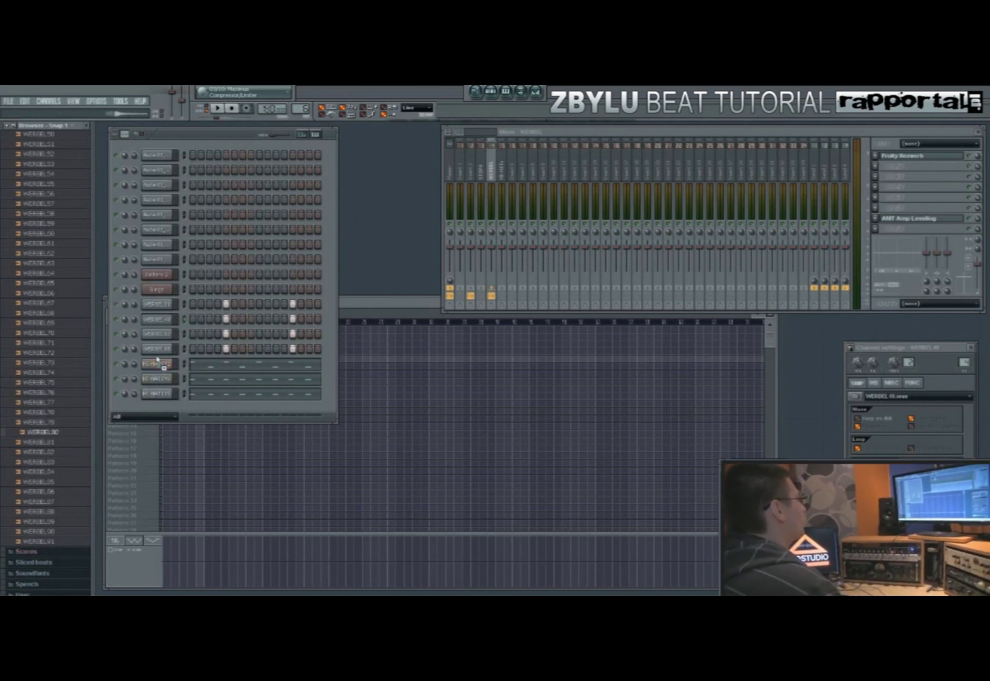
# - Add WERBEL80 as a channel with hits on steps 5 and 13 and route it to the WERBEL mixer track
pyautogui.moveTo(157, 358); pyautogui.dragTo(162, 361)
pyautogui.press('space')
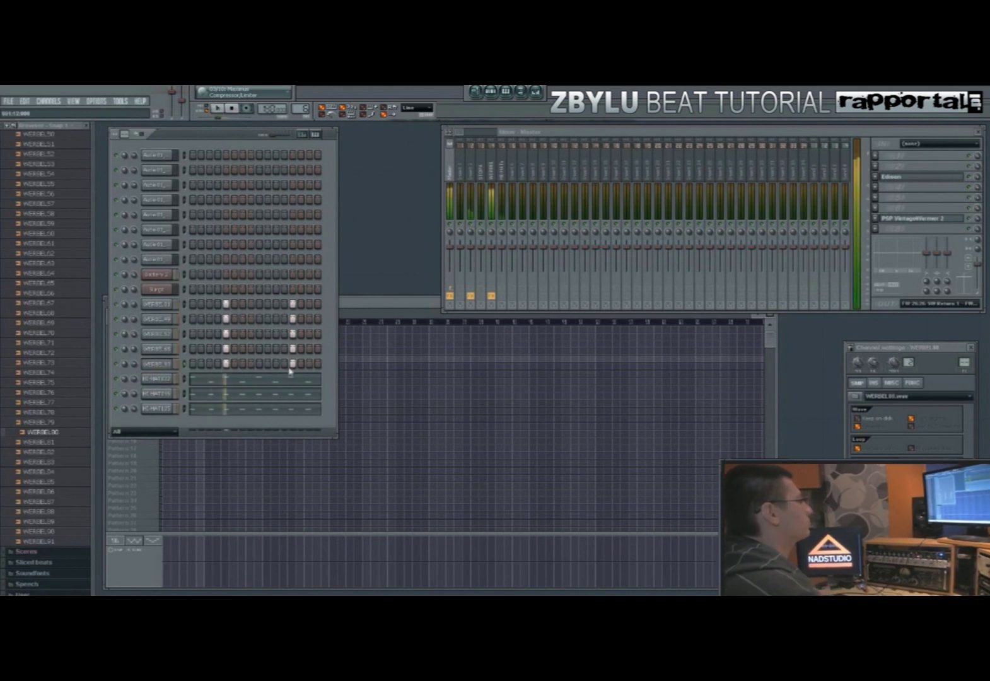
pyautogui.moveTo(964, 362); pyautogui.dragTo(964, 349)
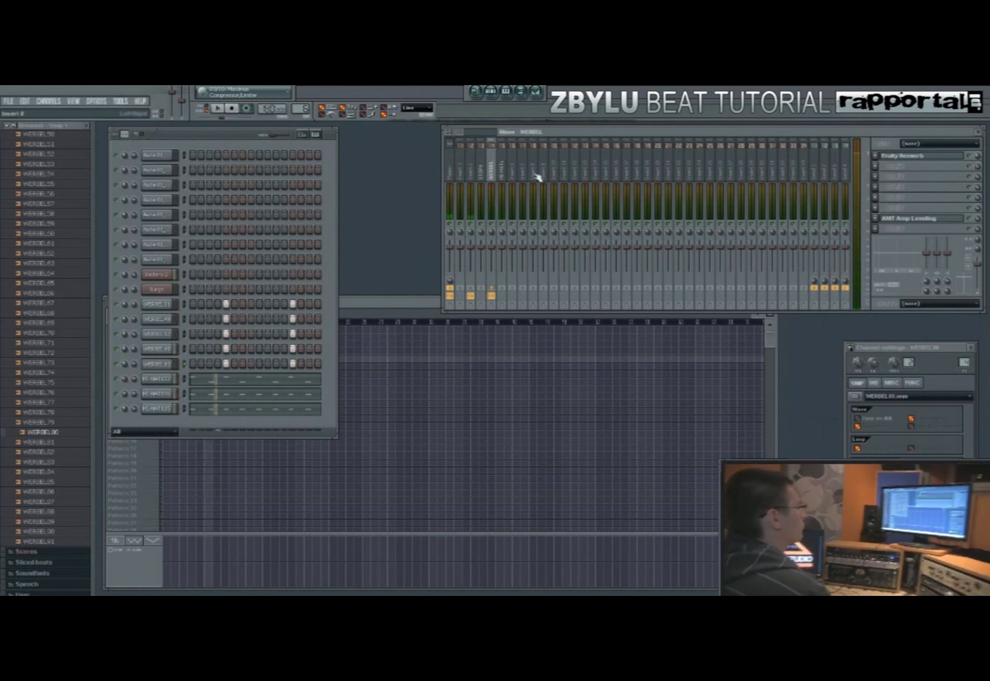
# - Select the Insert 2 mixer track, inspect the miscellaneous settings of the WERBEL80 and Battery 2 channels and close the channel settings
pyautogui.click(470, 161)
pyautogui.click(873, 382)
pyautogui.click(891, 382)
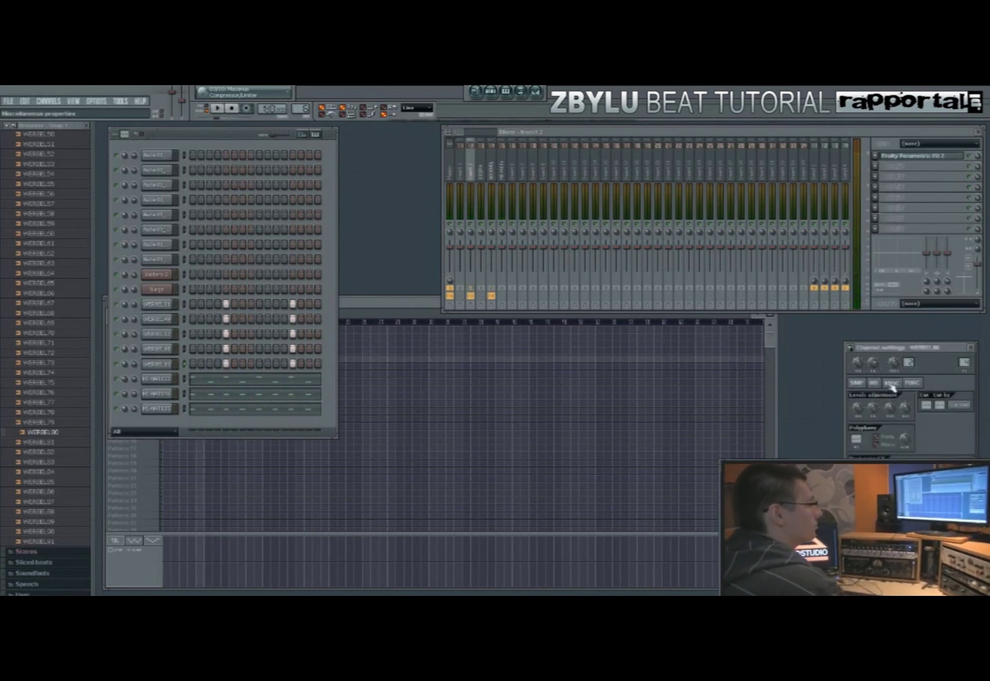
pyautogui.click(156, 283)
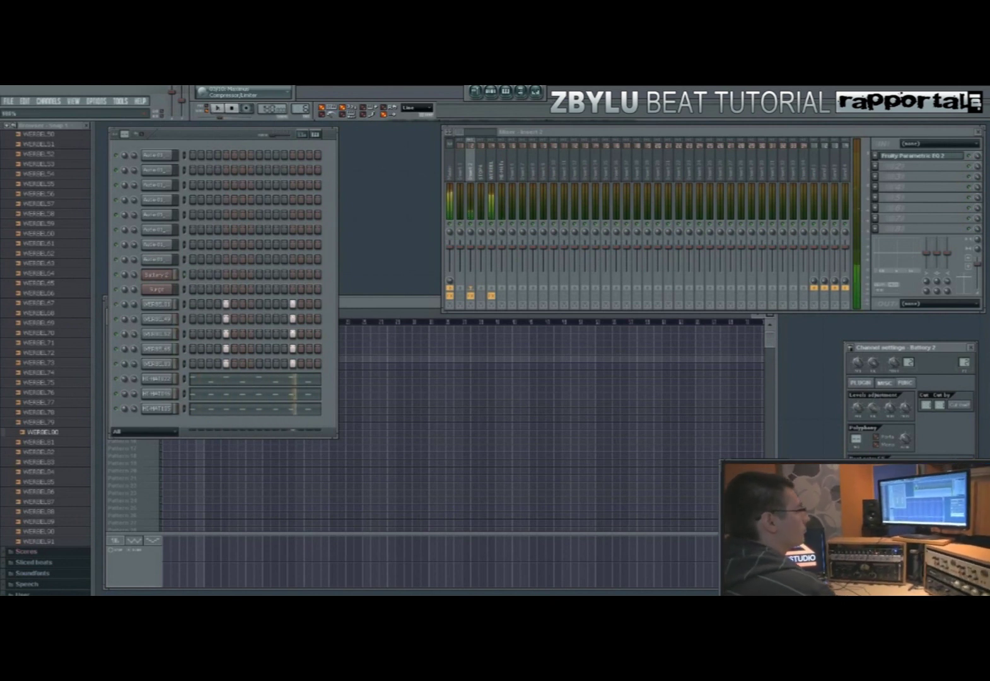
pyautogui.click(972, 348)
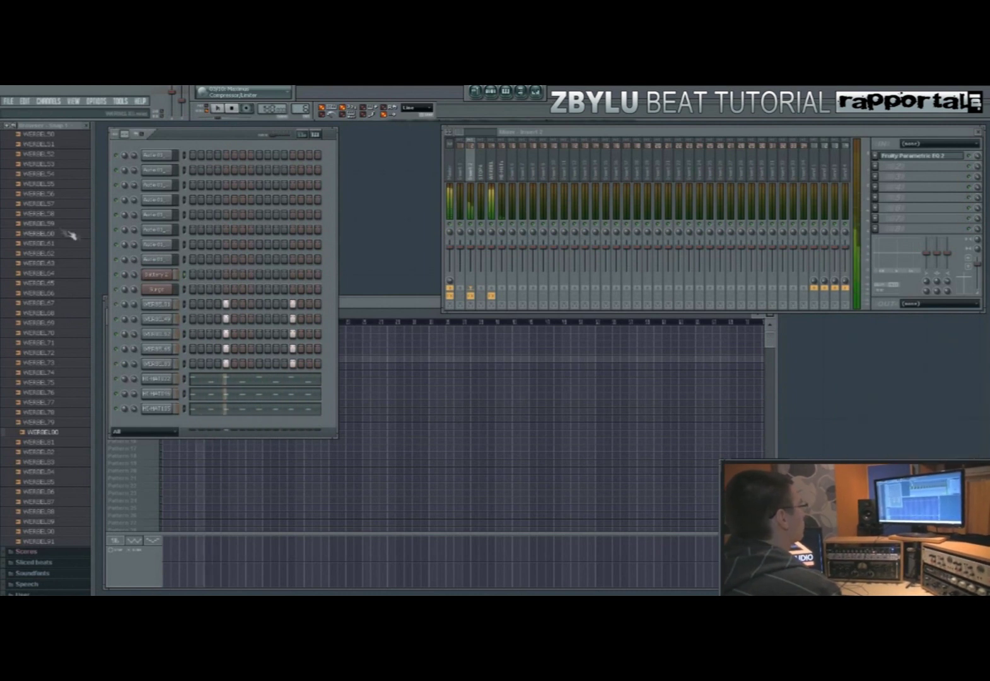
# - Collapse the WERBEL and SAMPLE folders in the browser and shift the channel rack slightly
pyautogui.scroll(15, 38, 316)
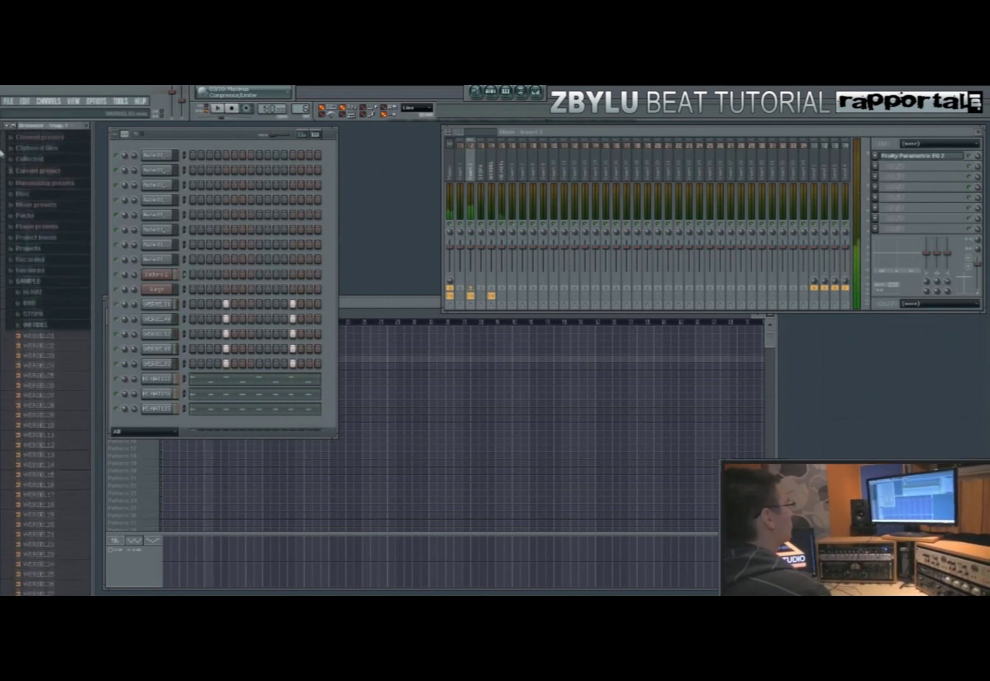
pyautogui.click(35, 333)
pyautogui.click(50, 291)
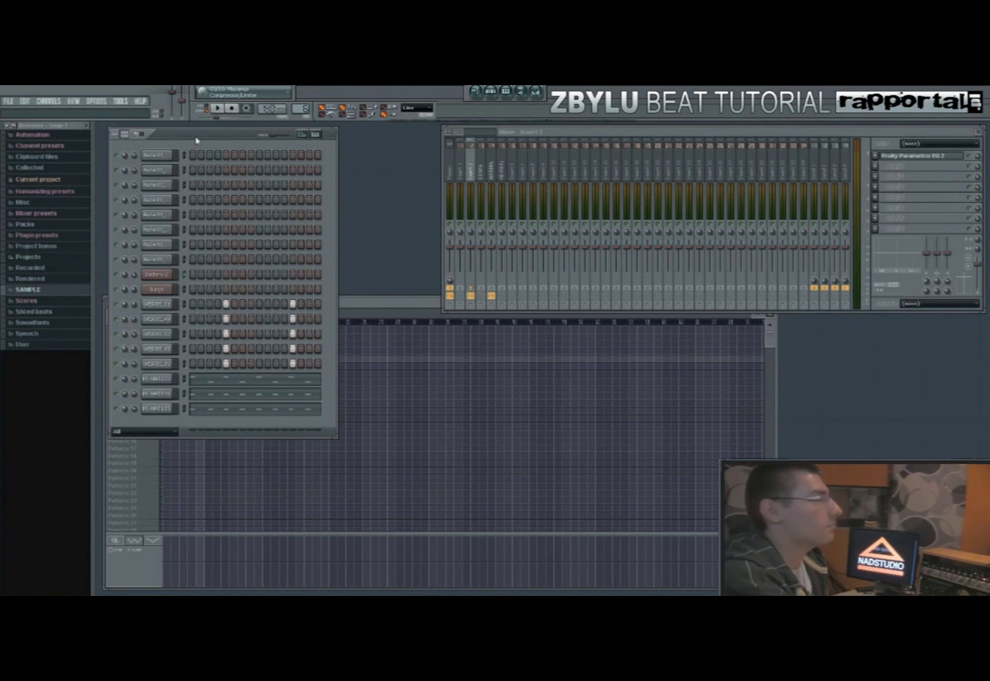
pyautogui.moveTo(225, 141); pyautogui.dragTo(221, 142)
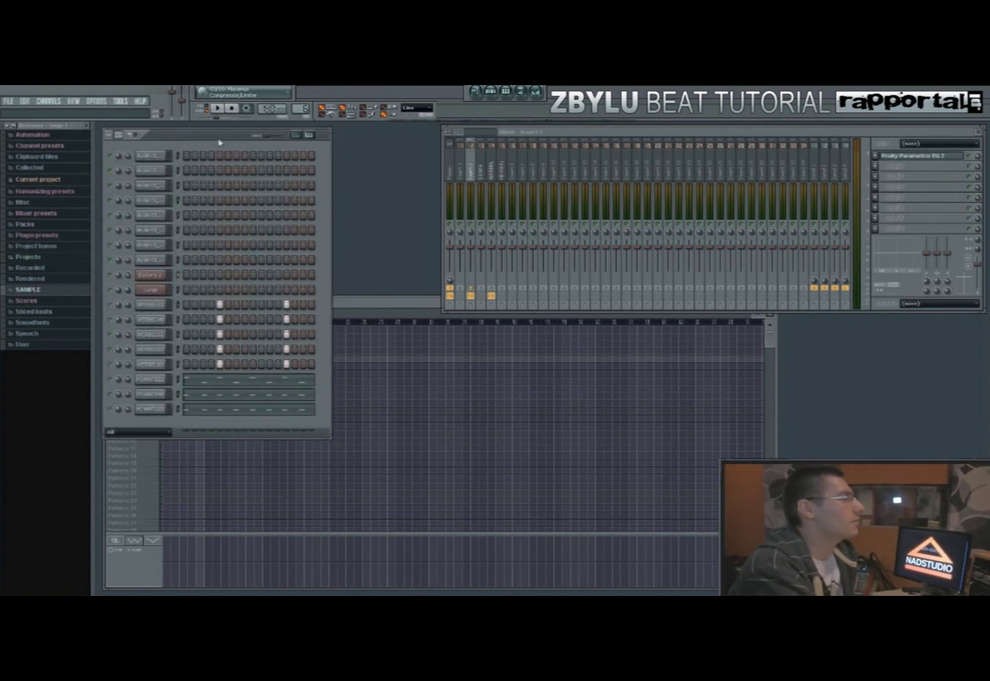
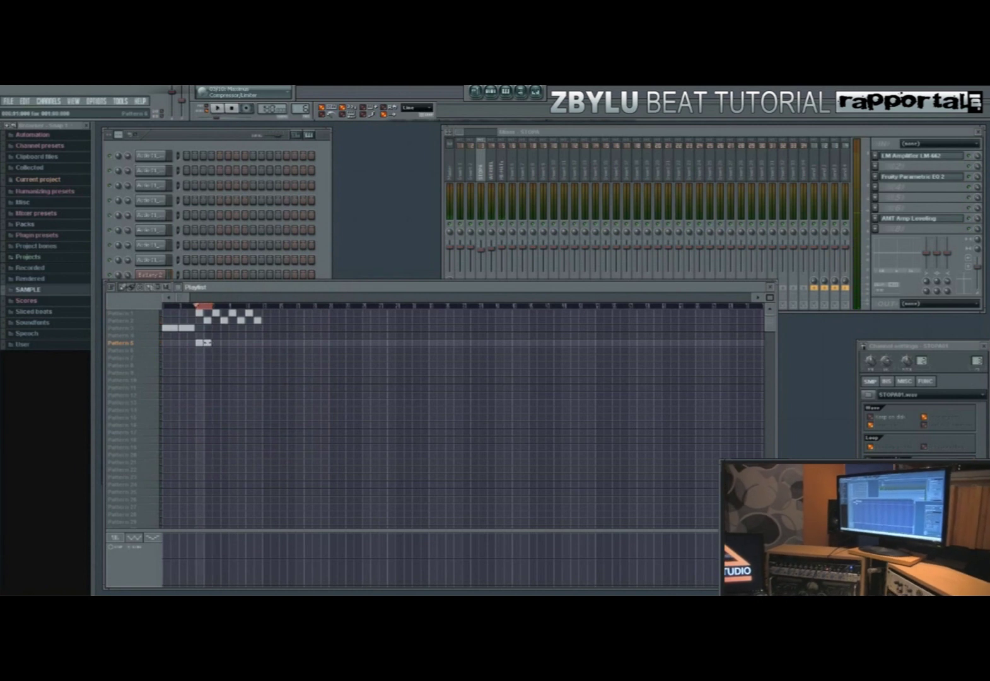
# - Clone Pattern 5 into Pattern 6 and place one clip of the clone in the bar right after Pattern 5's clip
pyautogui.rightClick(155, 347)
pyautogui.click(153, 346)
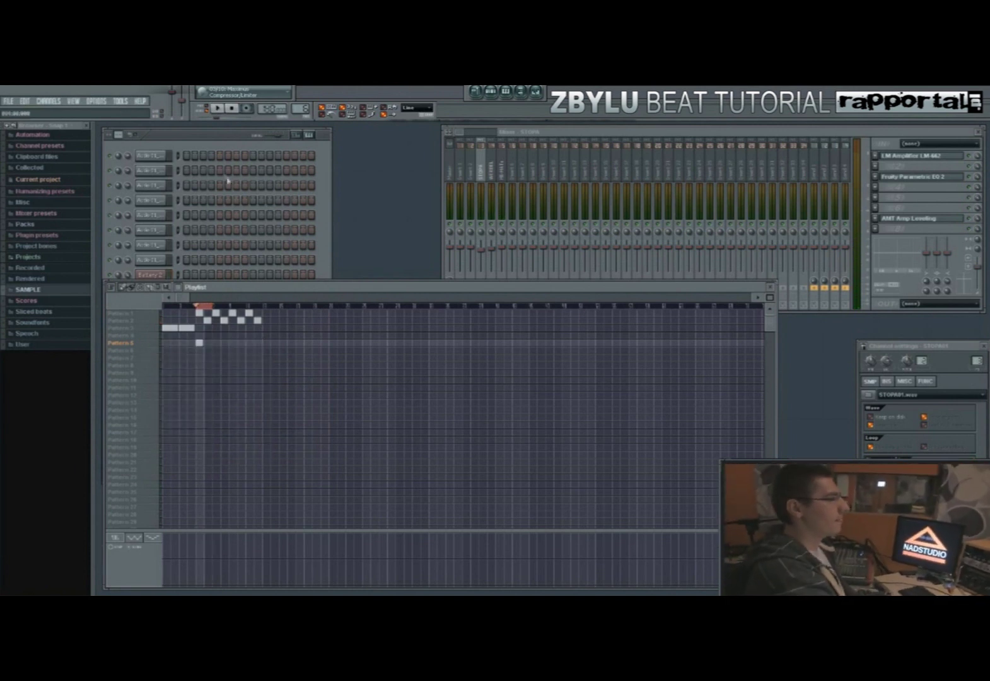
pyautogui.click(222, 149)
pyautogui.press('+')
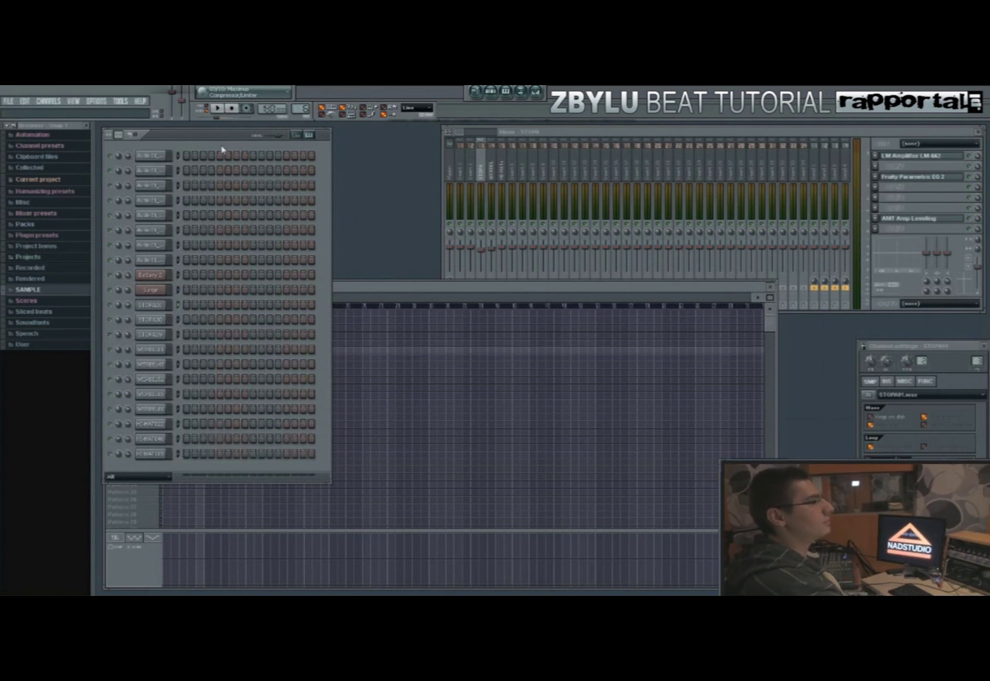
pyautogui.press('-')
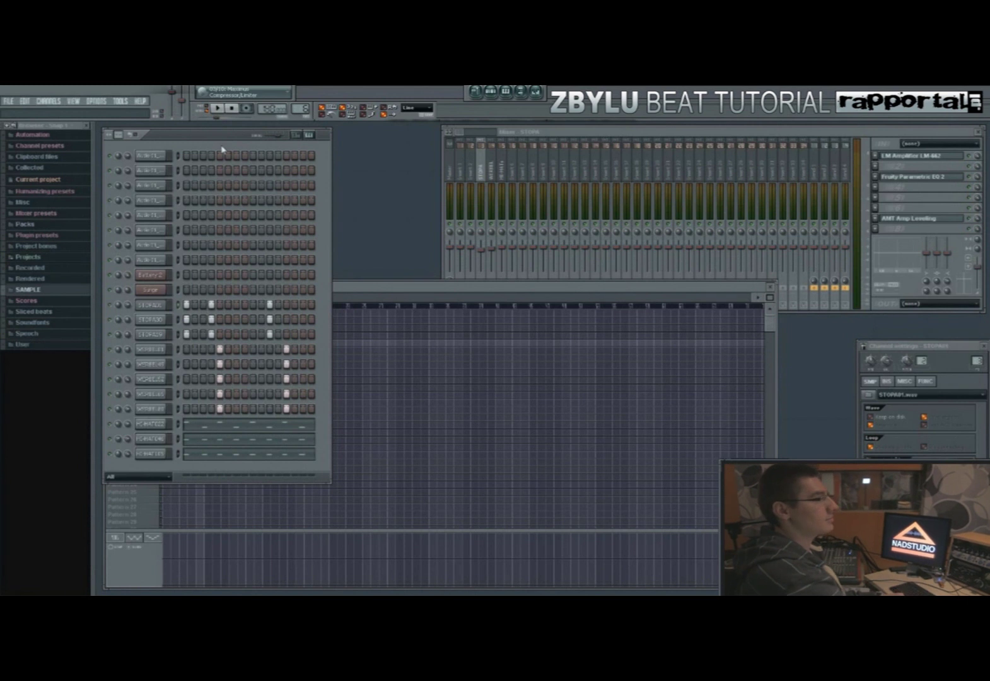
pyautogui.click(346, 298)
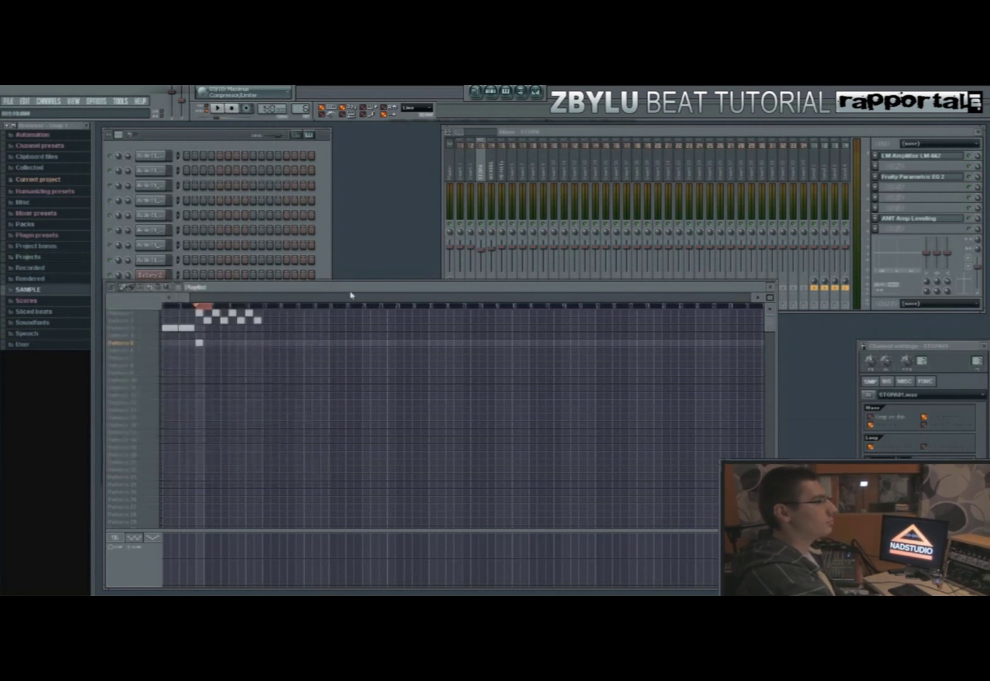
pyautogui.rightClick(149, 348)
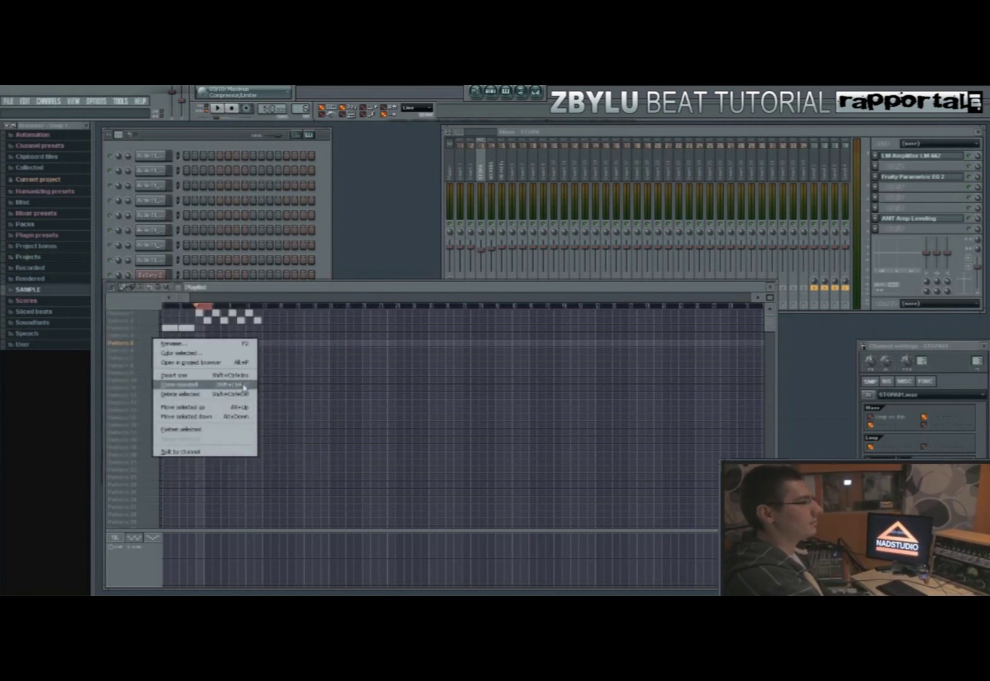
pyautogui.click(243, 386)
pyautogui.click(207, 349)
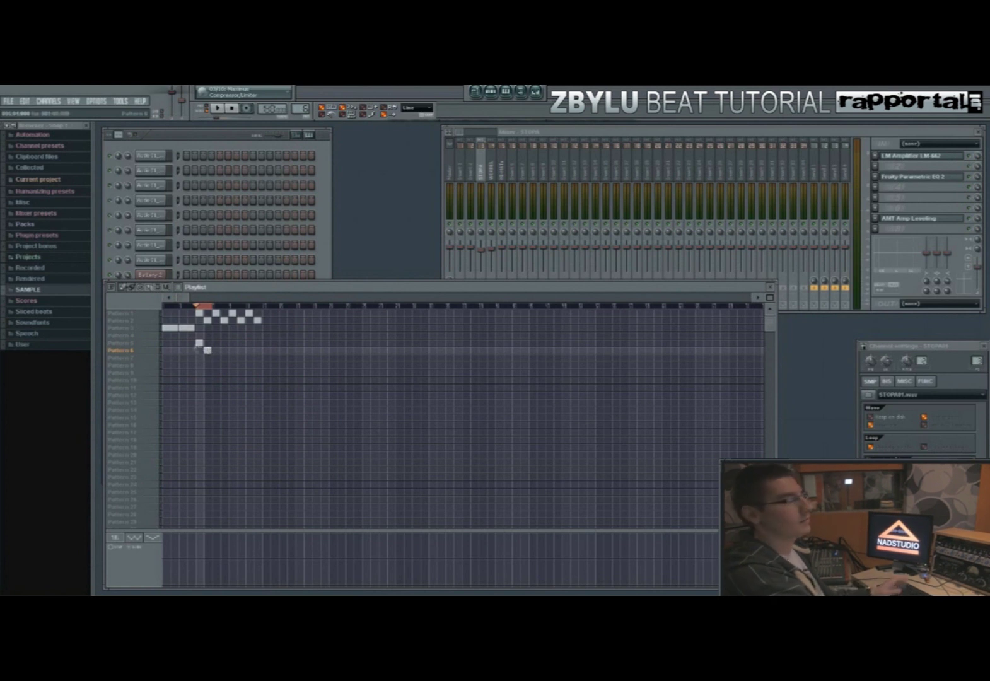
# - Add a kick hit on step 16 of the three STOPA channels in Pattern 5
pyautogui.click(216, 146)
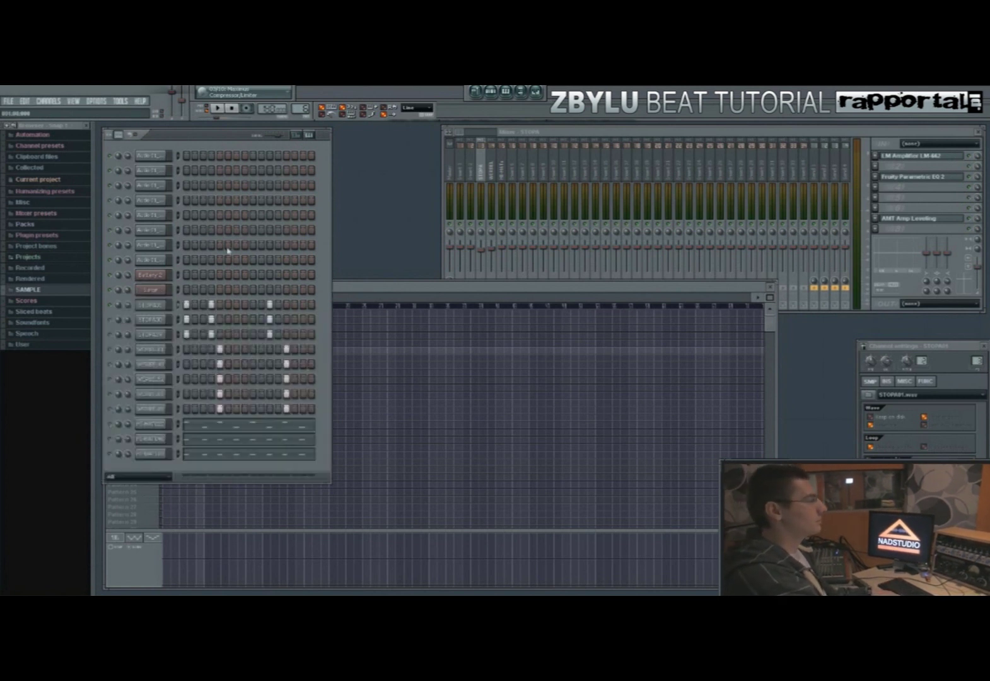
pyautogui.click(346, 298)
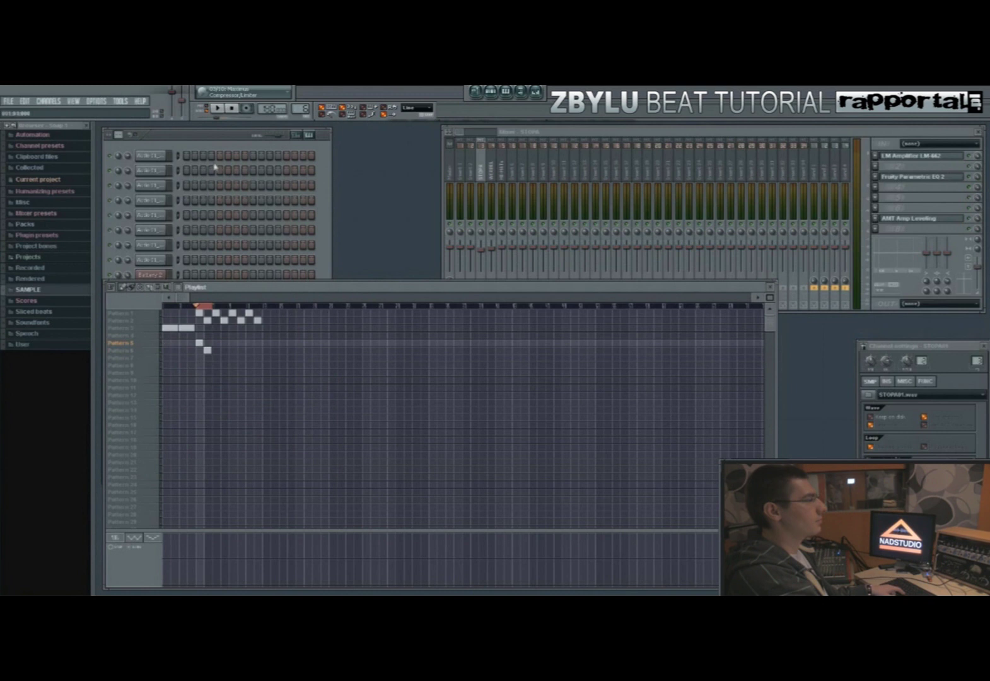
pyautogui.click(220, 143)
pyautogui.click(311, 305)
# - In Pattern 6, move the fourth-step kick hit of the three STOPA channels to step 3
pyautogui.click(351, 292)
pyautogui.click(139, 350)
pyautogui.click(229, 148)
pyautogui.rightClick(212, 305)
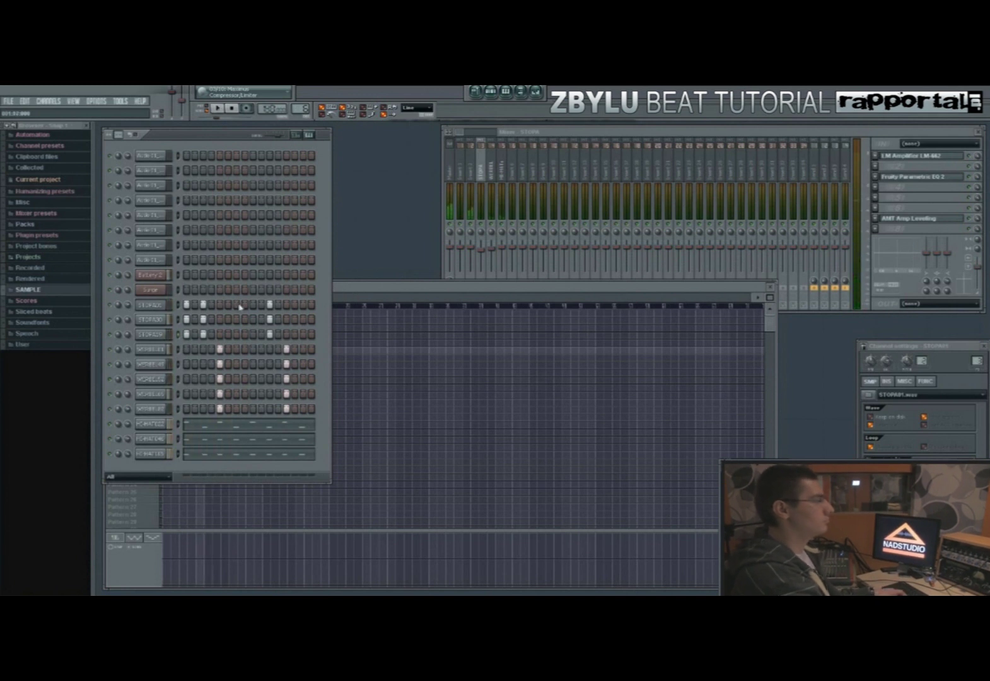
# - Remove the kick hit on step 4 from the three STOPA channels in Pattern 5
pyautogui.click(341, 295)
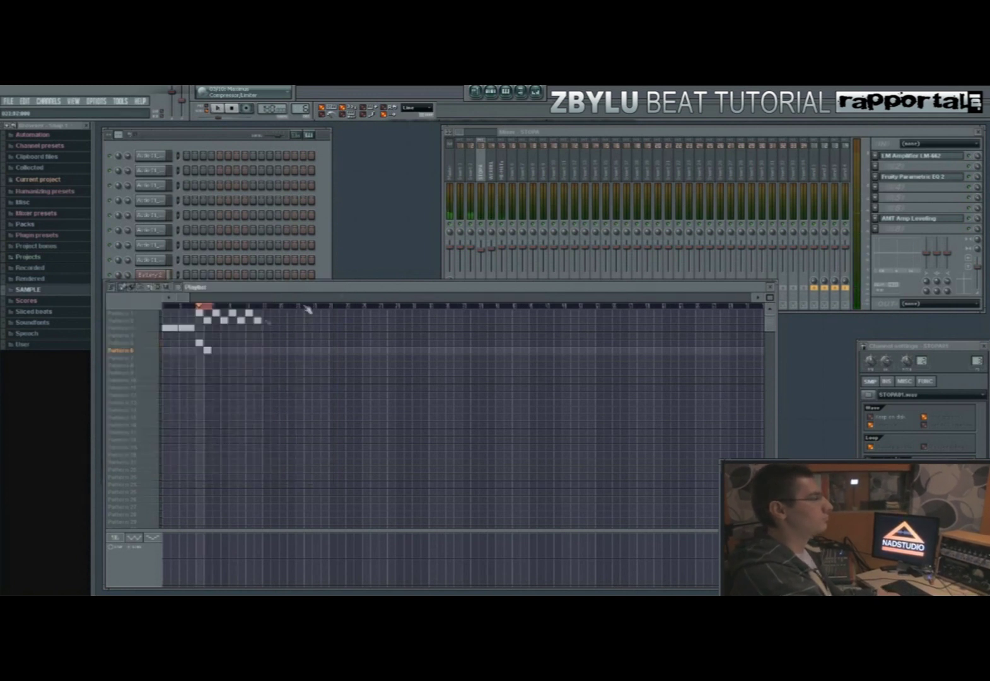
pyautogui.click(158, 343)
pyautogui.click(216, 140)
pyautogui.rightClick(212, 307)
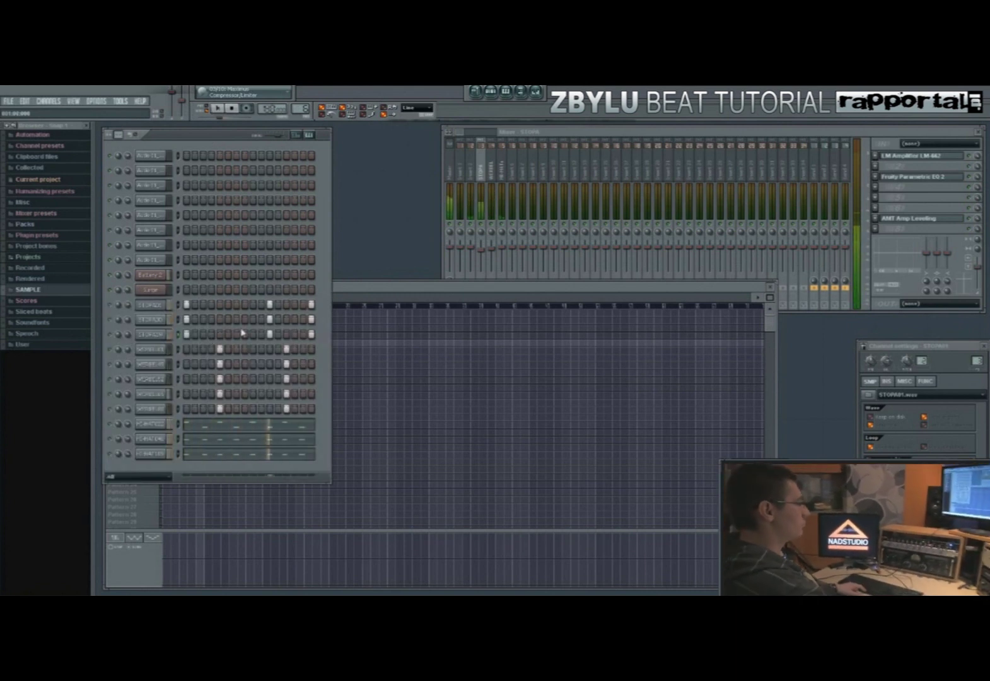
# - Add kick hits on steps 7 and 16 of the three STOPA channels in Pattern 6
pyautogui.click(342, 287)
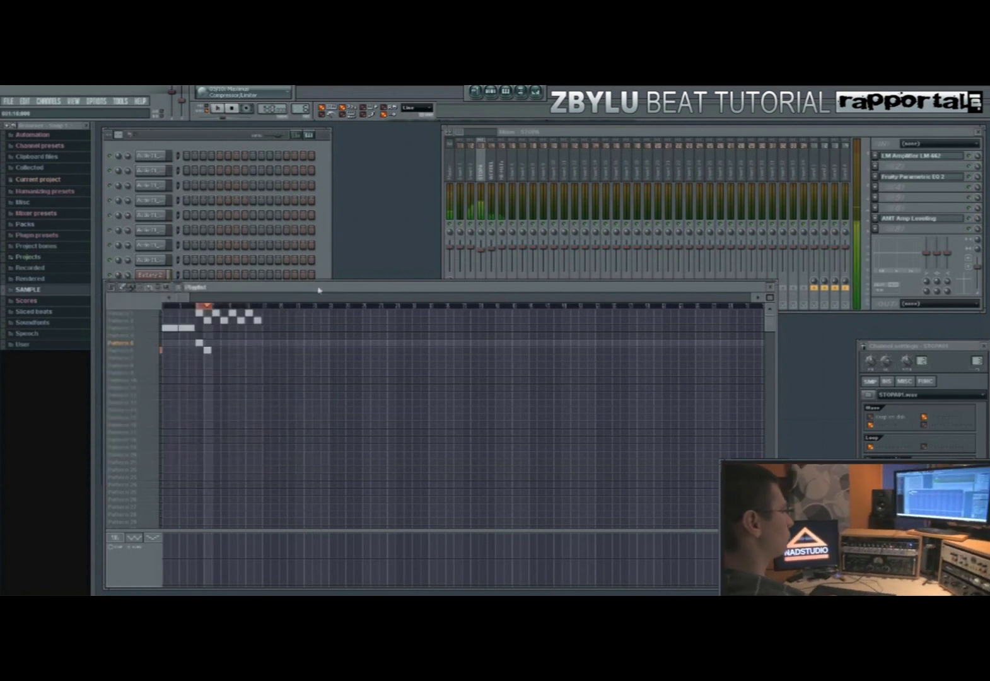
pyautogui.click(146, 350)
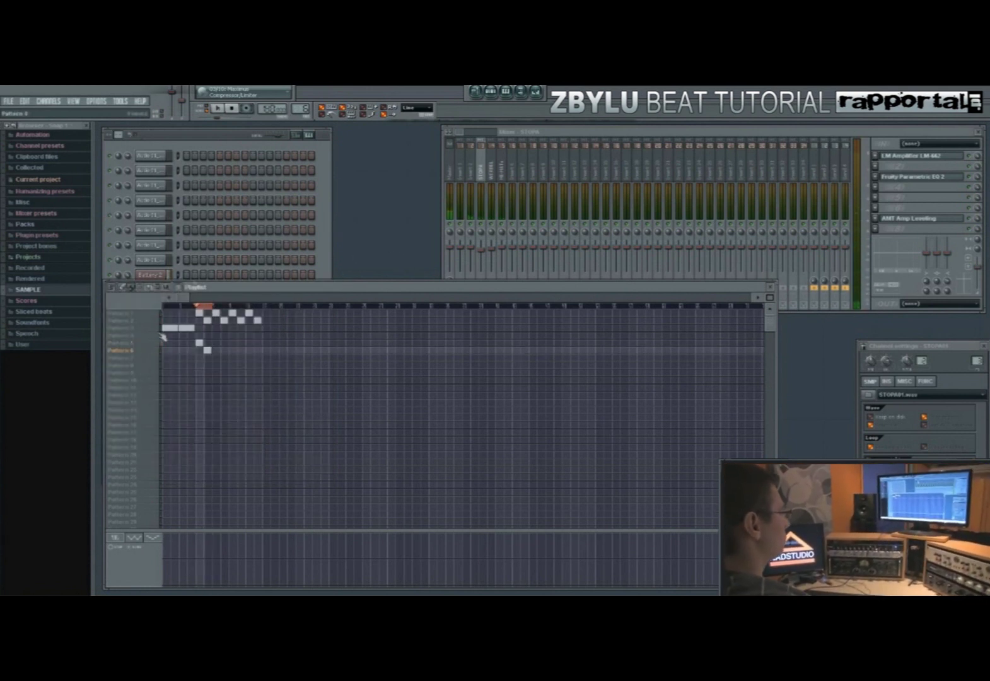
pyautogui.click(227, 143)
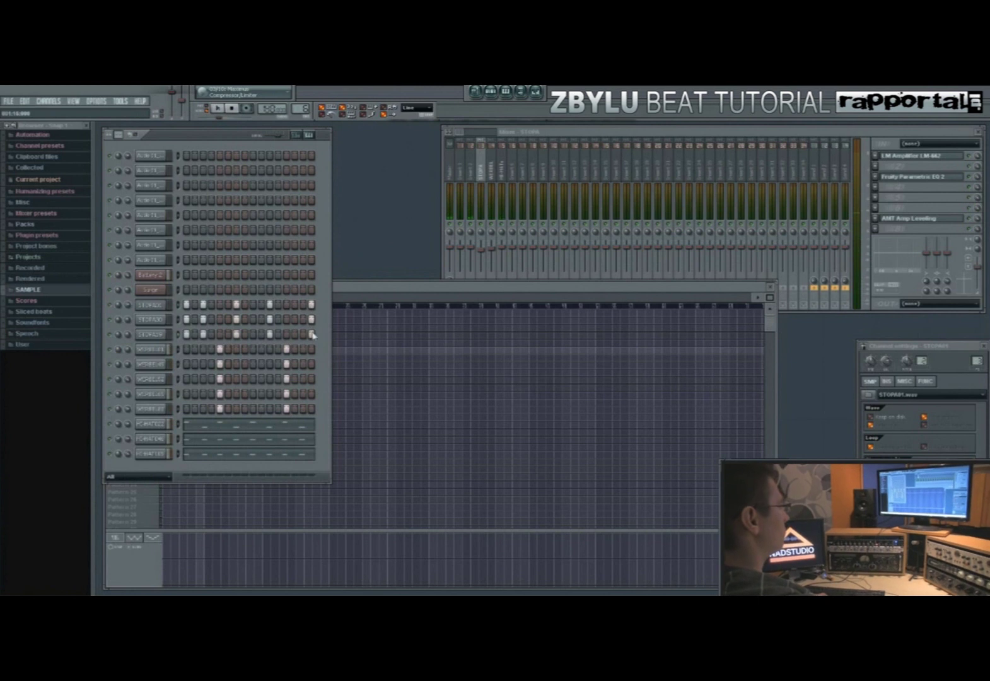
# - Add kick hits on steps 4 and 7 of the three STOPA channels in Pattern 5
pyautogui.click(364, 287)
pyautogui.click(214, 144)
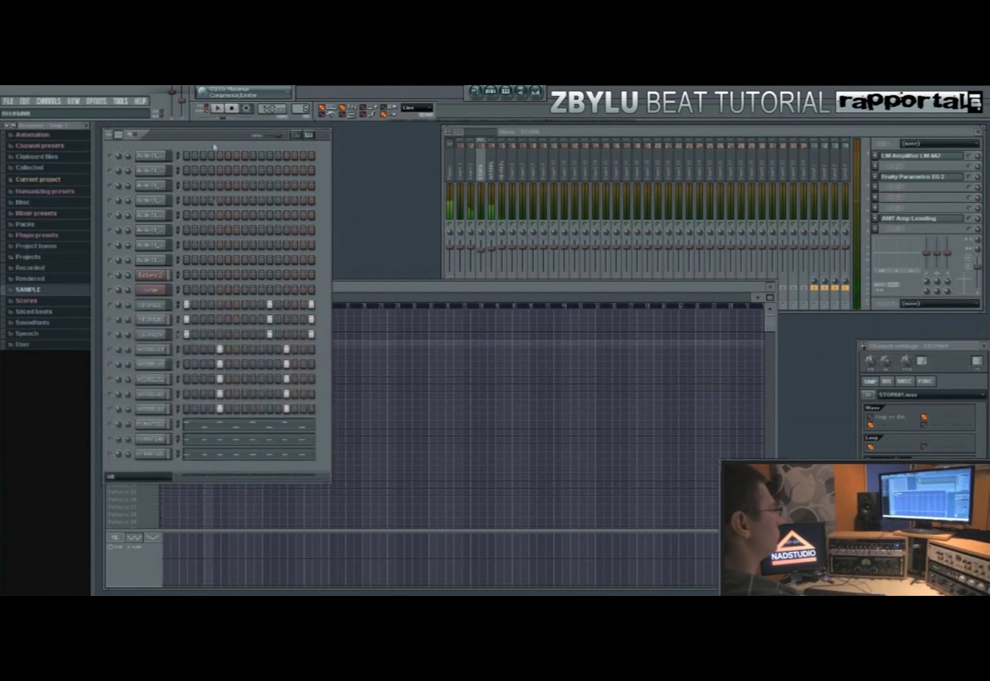
pyautogui.click(211, 305)
pyautogui.click(212, 320)
pyautogui.click(211, 334)
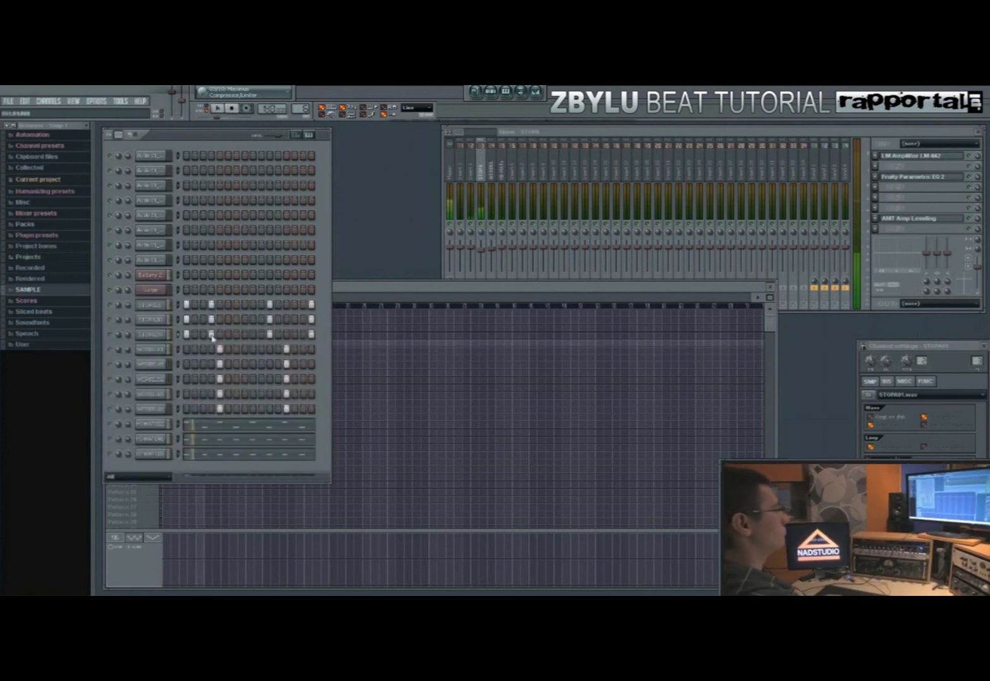
pyautogui.click(237, 319)
pyautogui.click(237, 304)
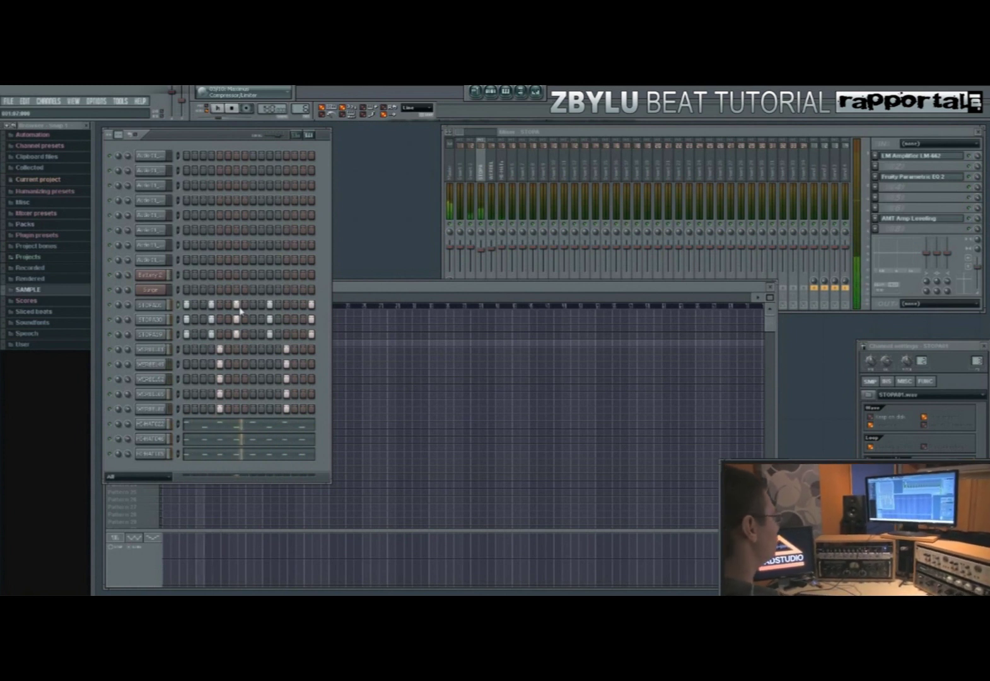
# - Continue alternating Pattern 5 and Pattern 6 clips bar by bar, up to where the Pattern 1 and 2 clips end
pyautogui.click(345, 287)
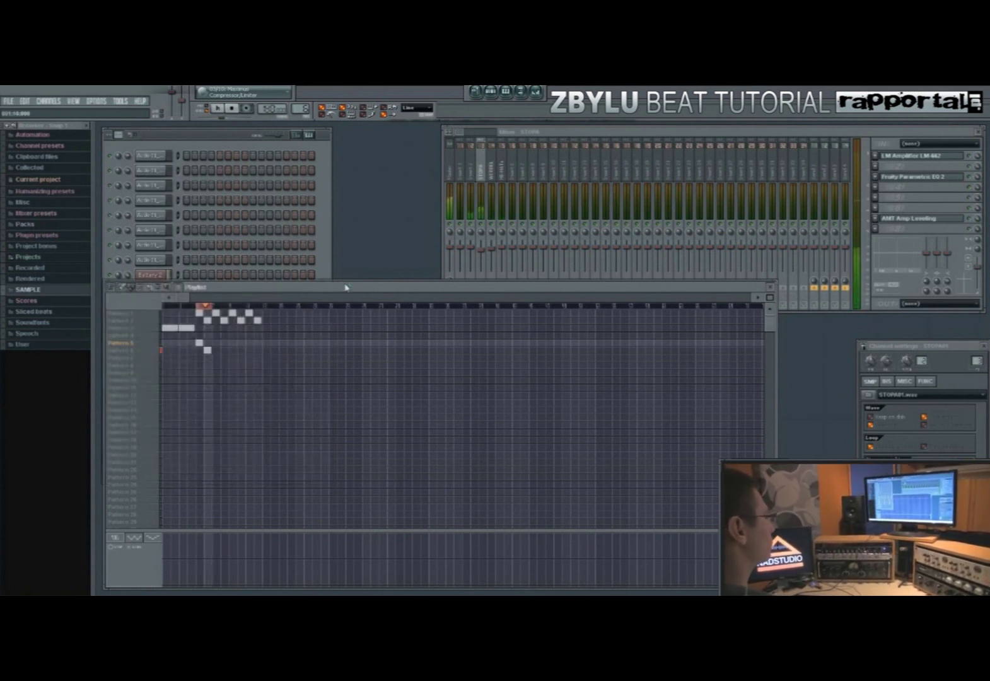
pyautogui.click(227, 350)
pyautogui.click(233, 343)
pyautogui.click(241, 350)
pyautogui.click(249, 342)
pyautogui.click(254, 352)
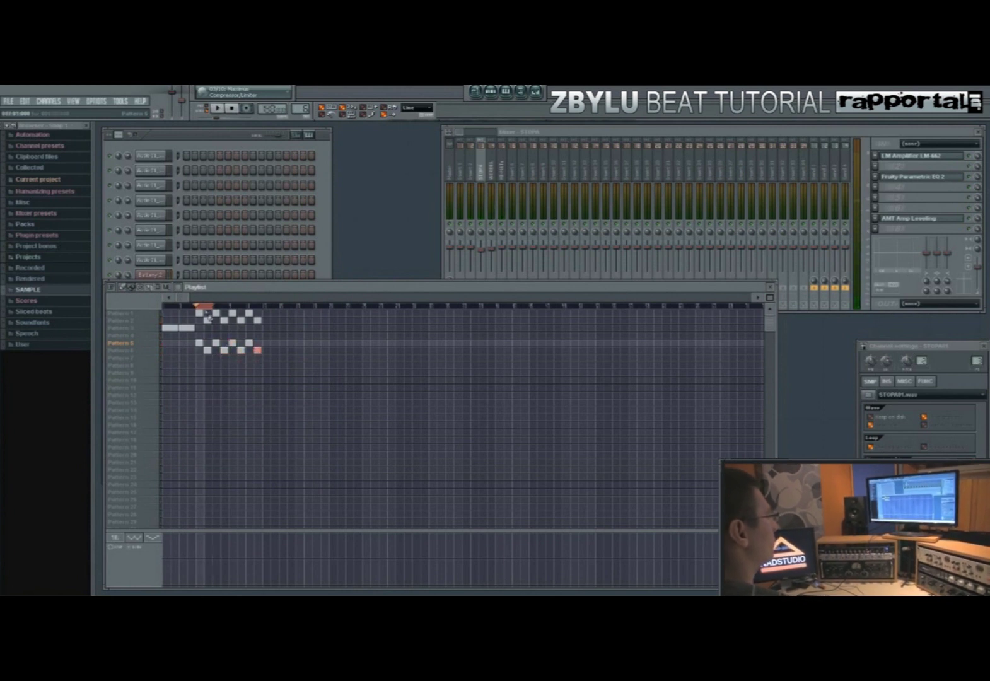
# - Play the song from the bar just before the drum patterns start, with Pattern 3 selected, and stop playback
pyautogui.click(193, 306)
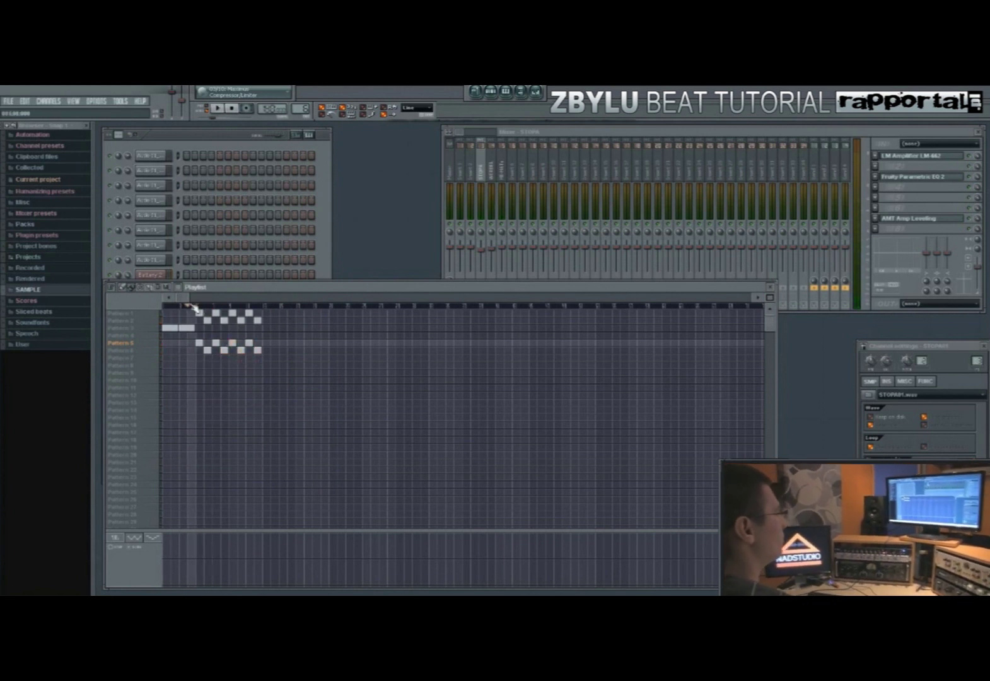
pyautogui.click(154, 330)
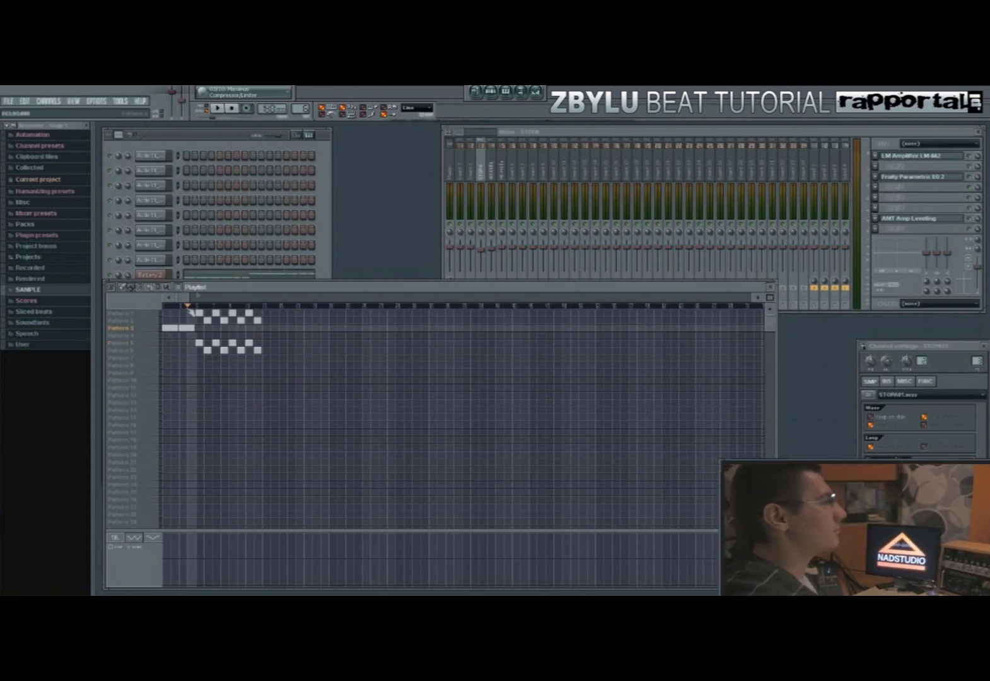
pyautogui.click(230, 108)
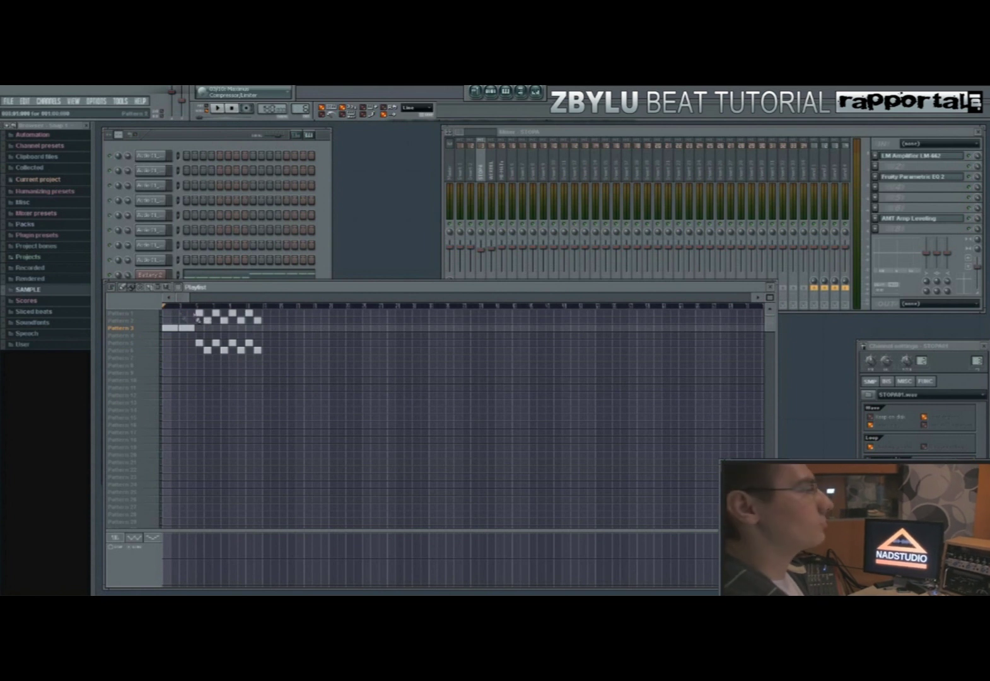
# - Place TCCHINA#2 (S) and TCCRASH 1 (S) from the SAMPLE folder as audio clips on separate tracks where the drum patterns start
pyautogui.click(137, 315)
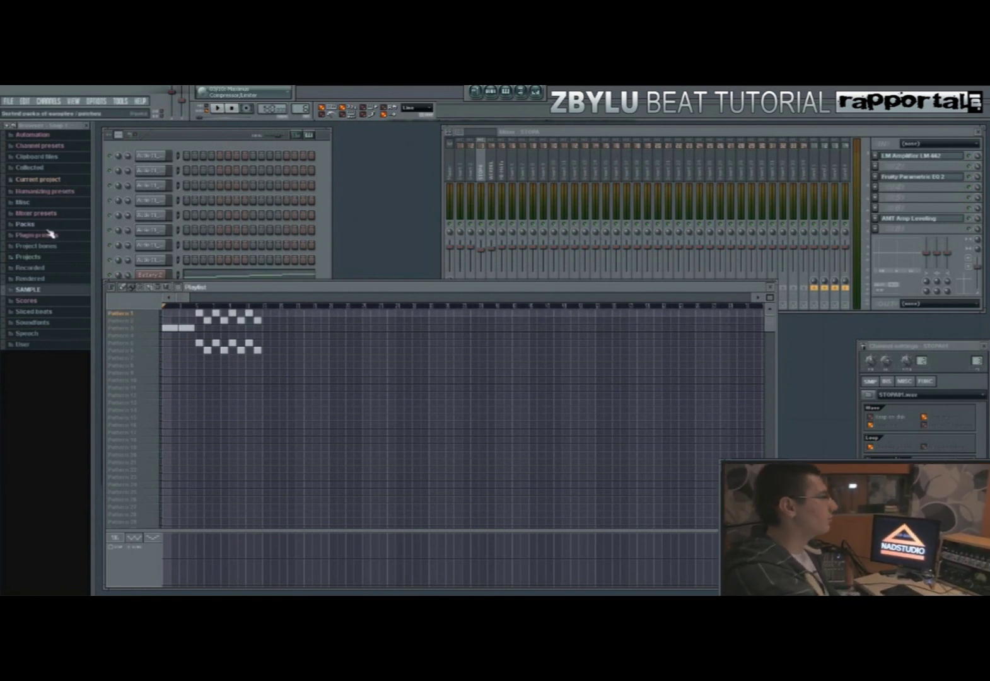
pyautogui.click(53, 290)
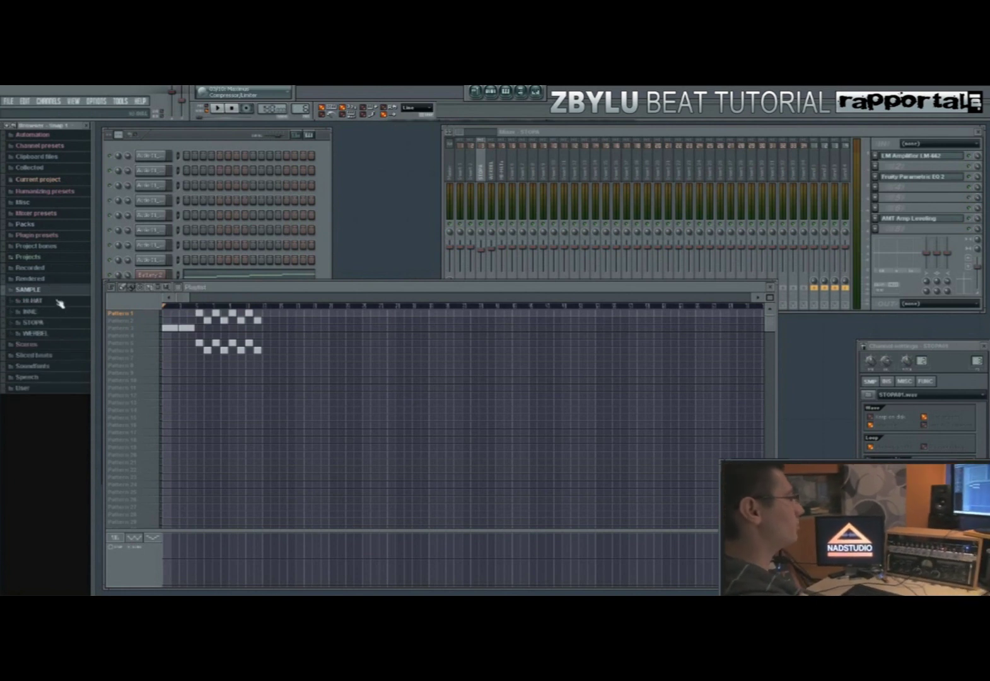
pyautogui.click(62, 316)
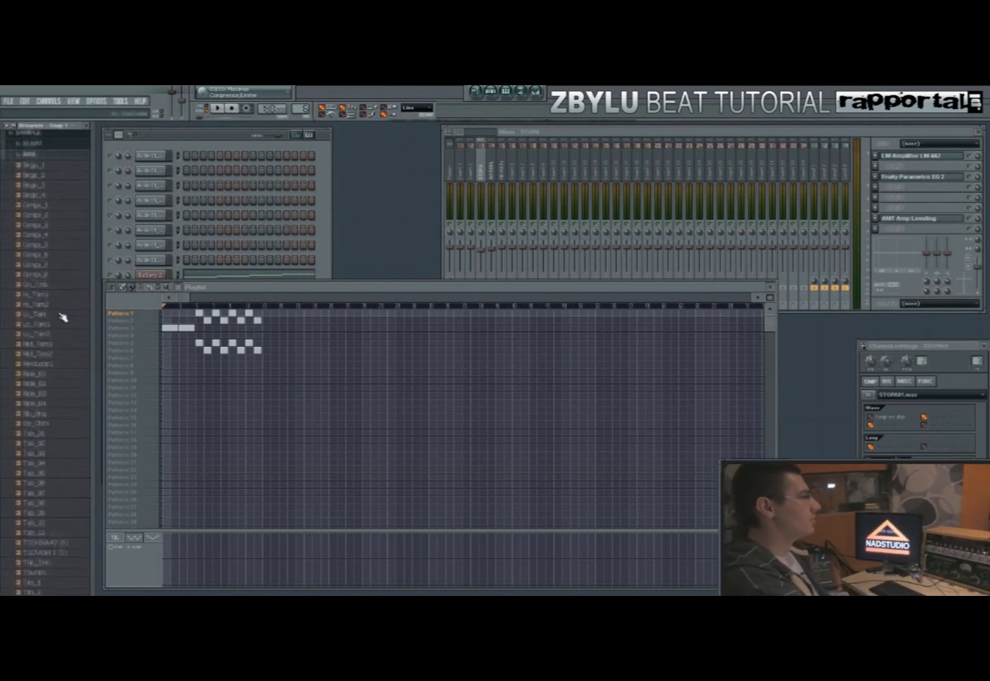
pyautogui.scroll(-3, 69, 465)
pyautogui.click(74, 435)
pyautogui.moveTo(202, 546); pyautogui.dragTo(203, 547)
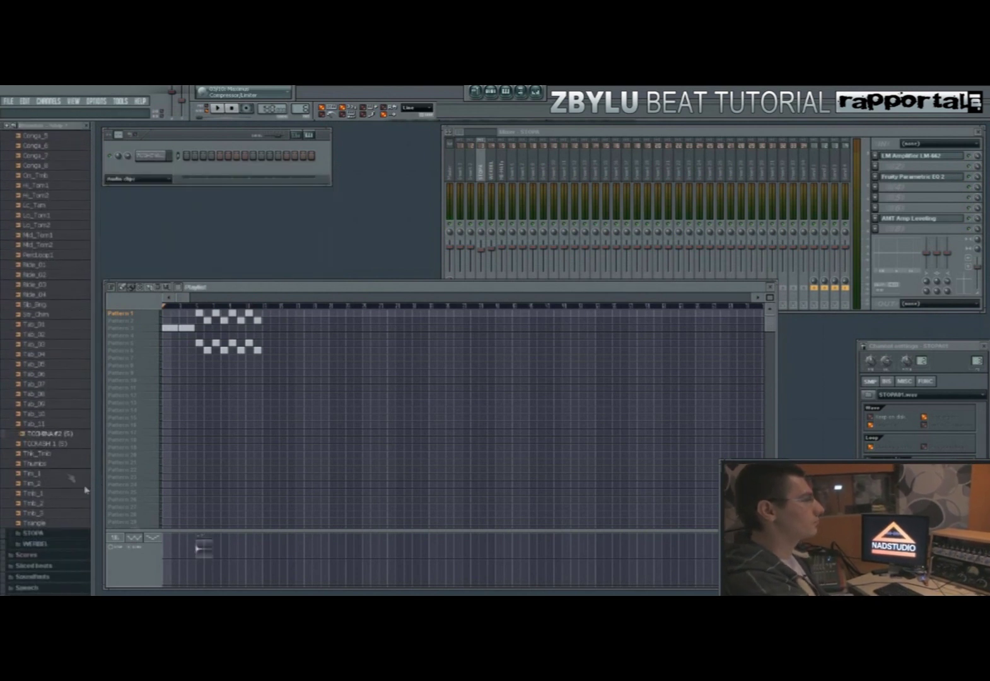
pyautogui.moveTo(60, 445); pyautogui.dragTo(201, 575)
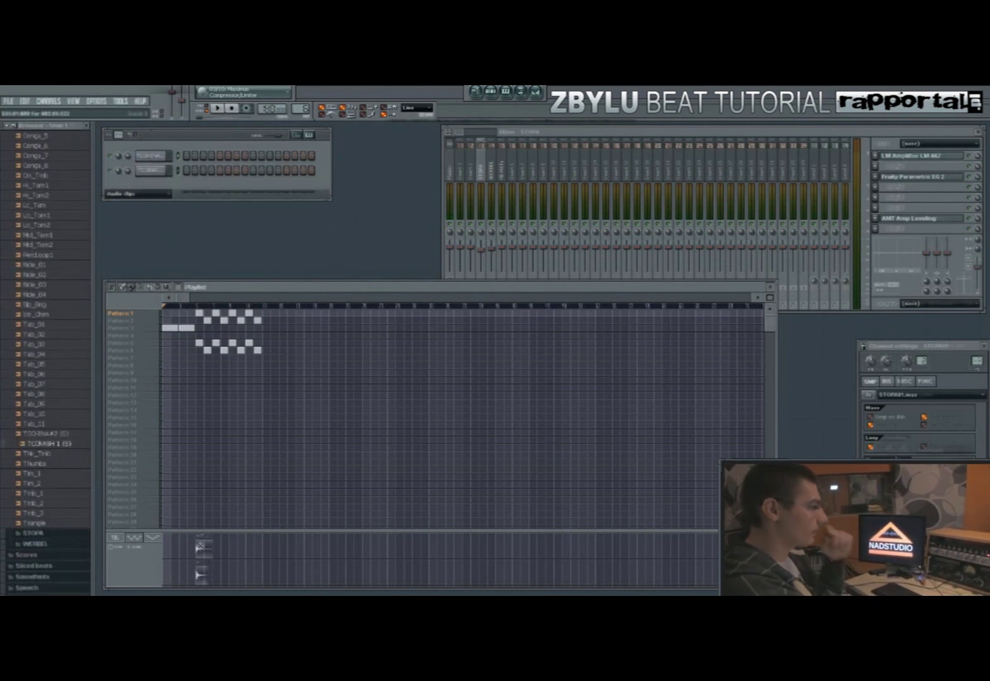
# - Route the cymbal sample channels to the mixer insert following the hi-hat track and lower that insert's volume
pyautogui.moveTo(976, 361); pyautogui.dragTo(976, 348)
pyautogui.doubleClick(200, 572)
pyautogui.moveTo(512, 248); pyautogui.dragTo(511, 253)
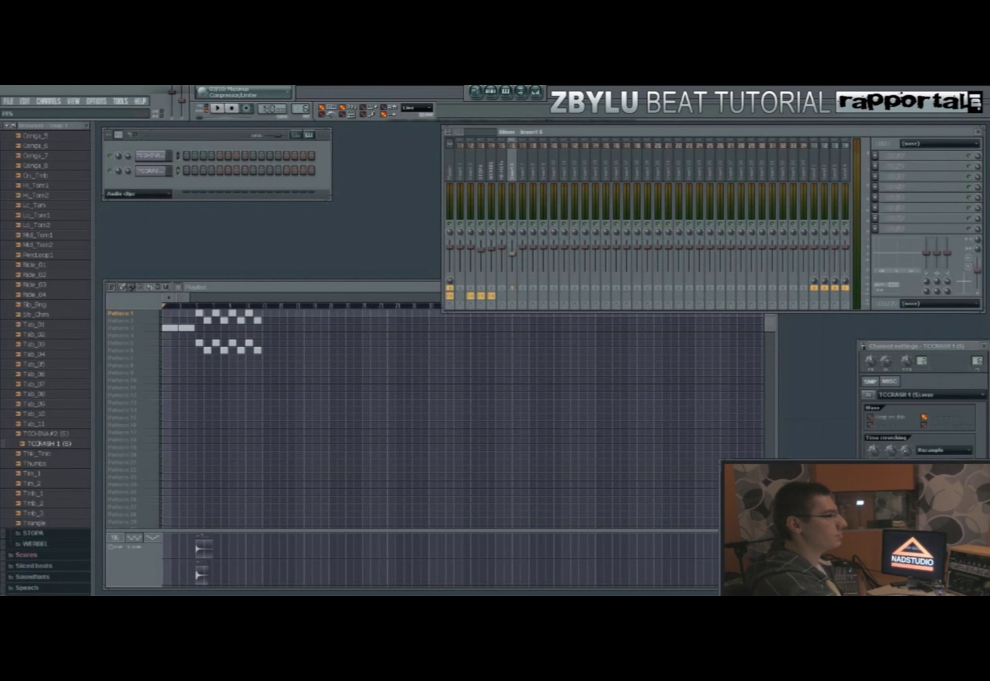
# - Enlarge the playlist's audio clip area and place another china and crash clip four bars after the first pair
pyautogui.moveTo(365, 532); pyautogui.dragTo(365, 476)
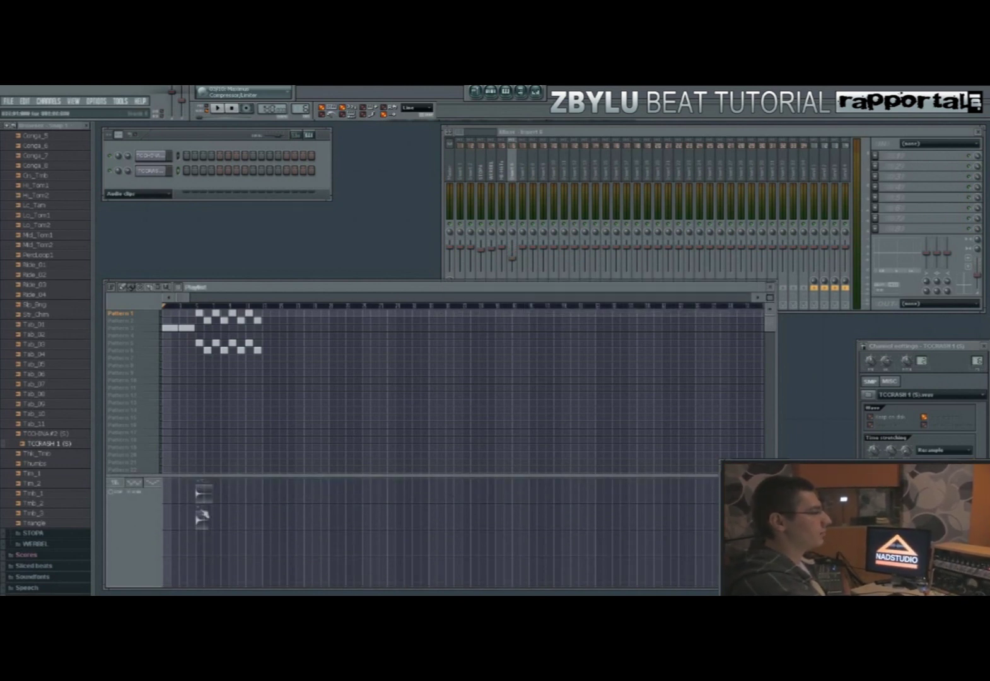
pyautogui.click(234, 491)
pyautogui.click(235, 518)
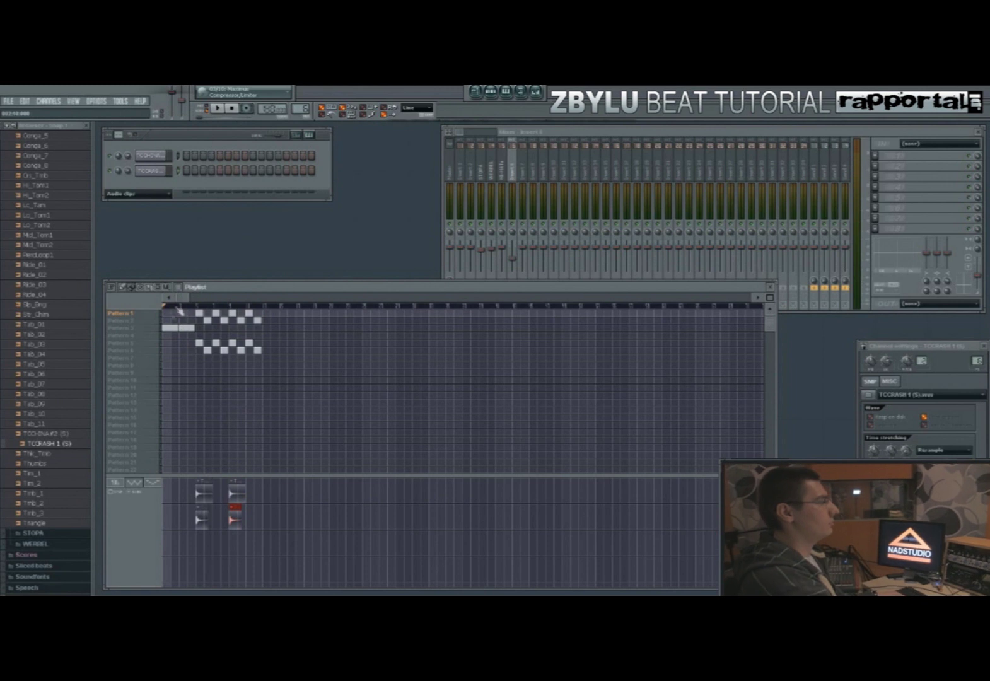
# - Select Pattern 3 and collapse the opened sample folders in the browser
pyautogui.click(147, 329)
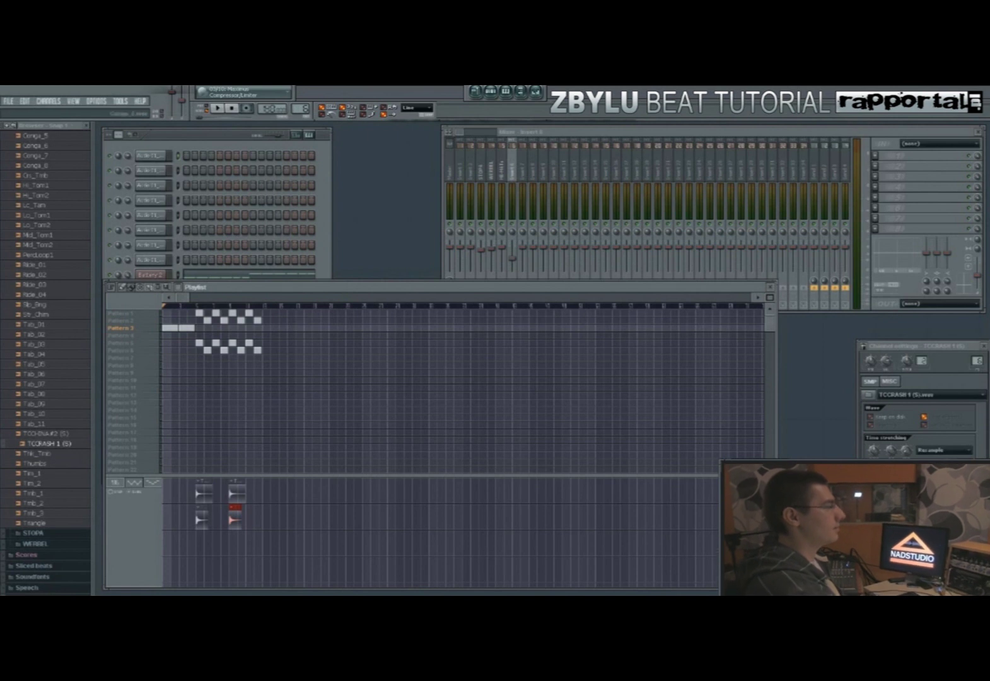
pyautogui.scroll(8, 6, 143)
pyautogui.click(55, 312)
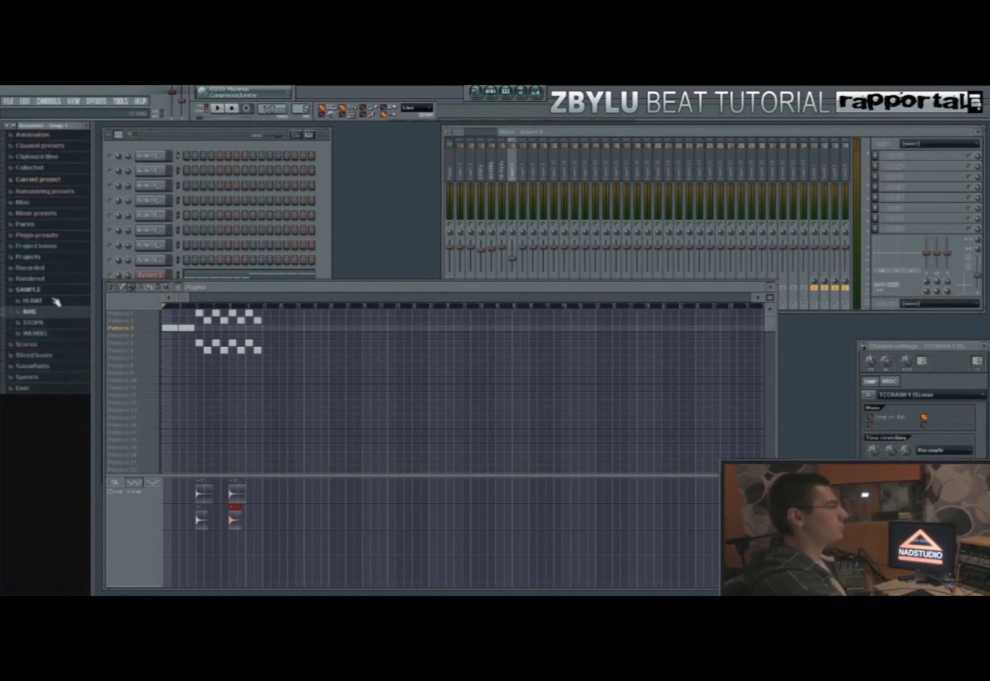
pyautogui.click(52, 292)
# - Play the song from the start of the playlist, then select Pattern 6
pyautogui.click(203, 296)
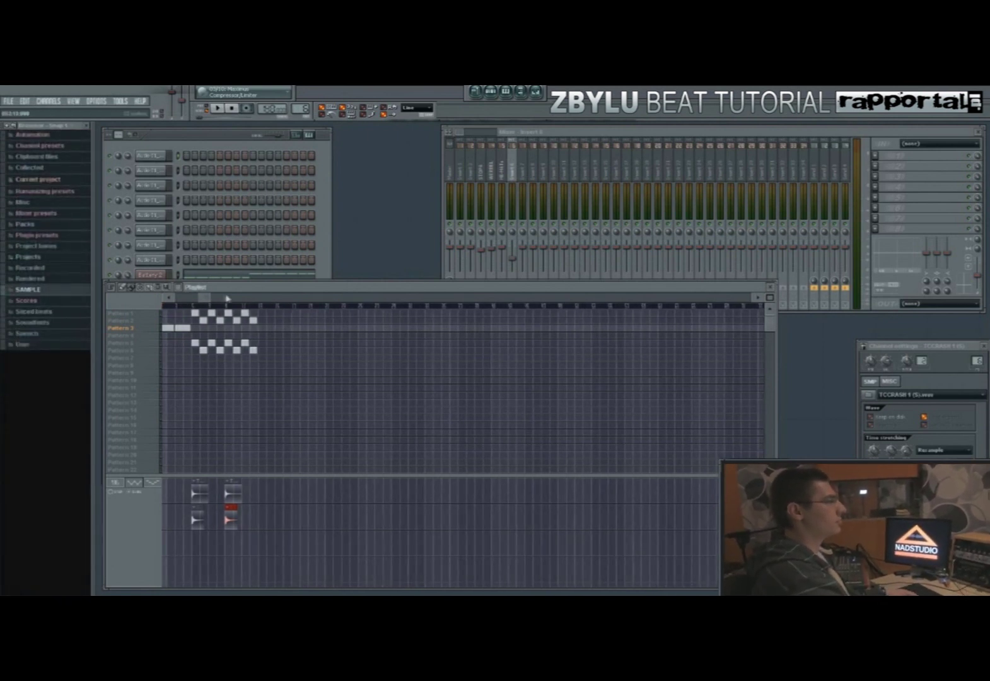
pyautogui.moveTo(208, 298); pyautogui.dragTo(126, 301)
pyautogui.press('space')
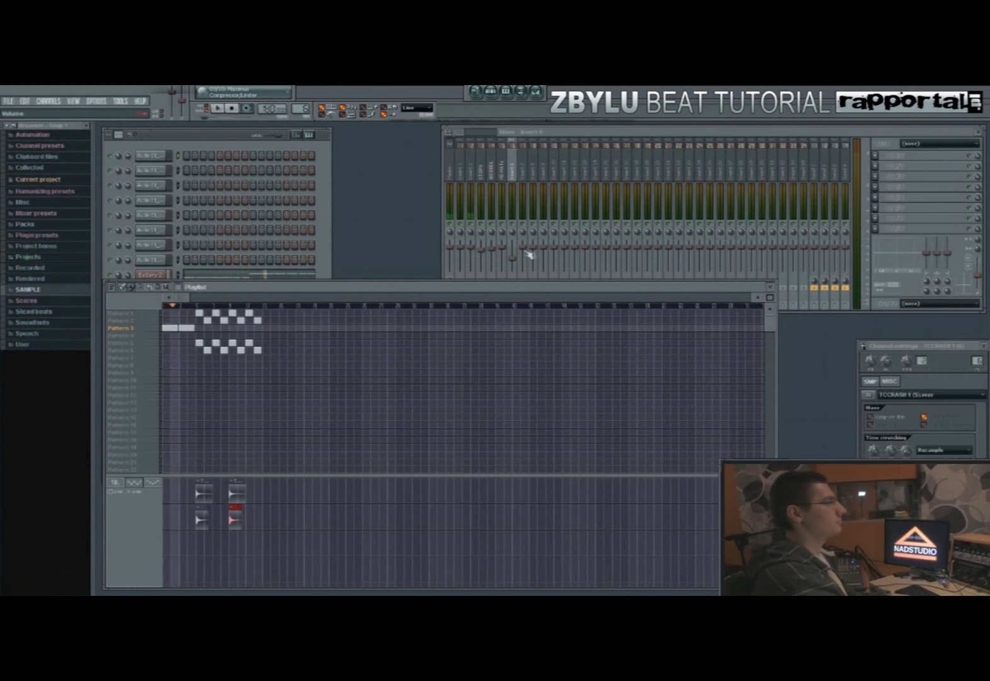
pyautogui.click(148, 353)
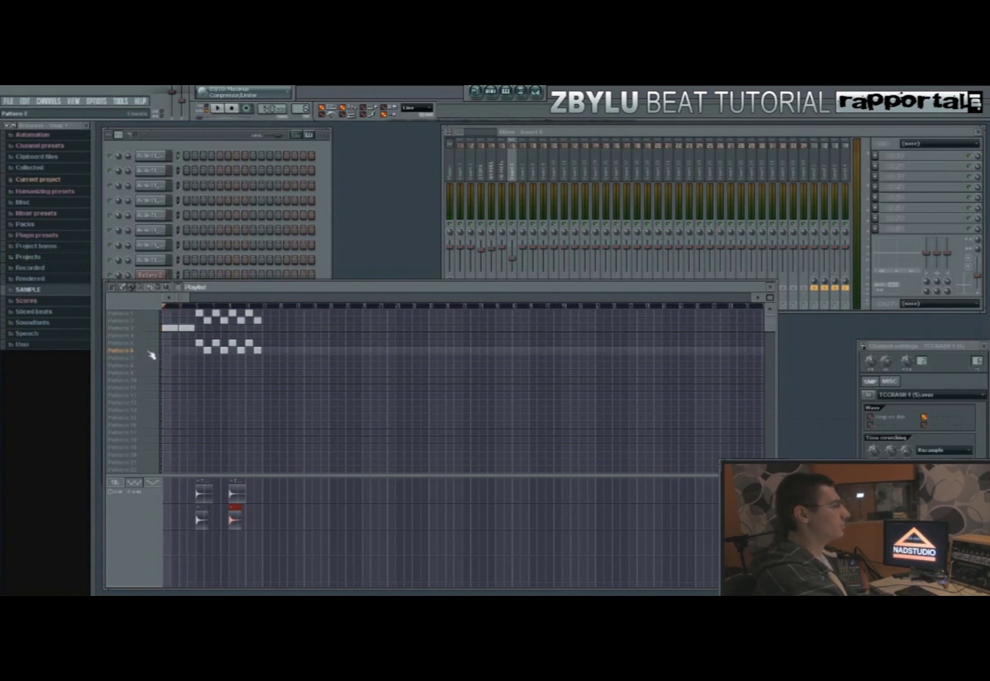
# - Place a Pattern 7 clip in the fourth bar and program a fill with kicks on steps 12 and 15 and snares on step 13
pyautogui.click(151, 358)
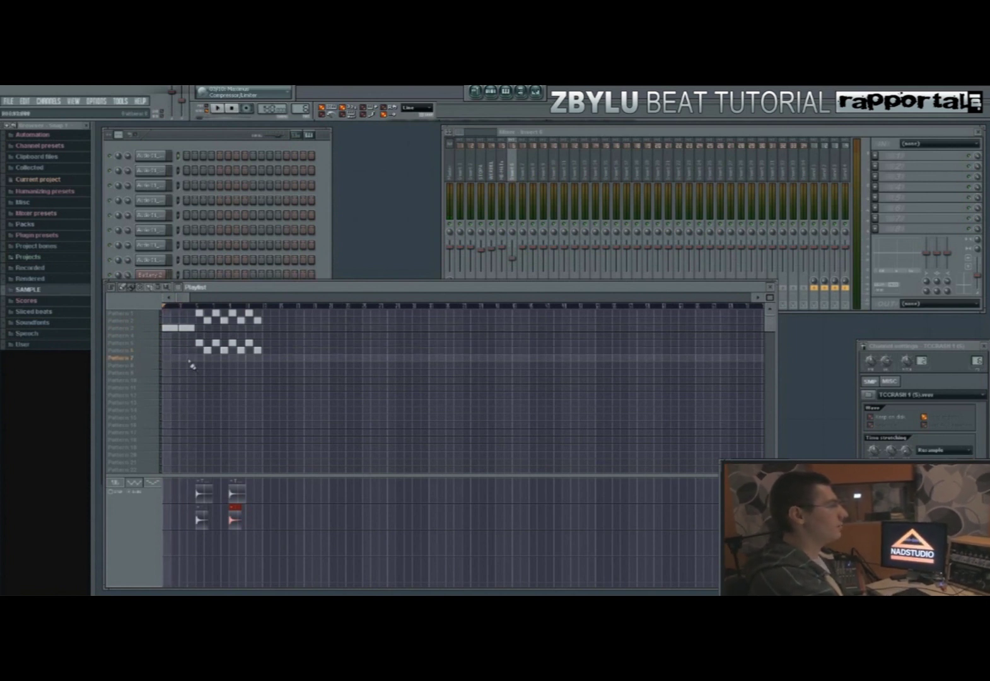
pyautogui.click(190, 357)
pyautogui.click(194, 148)
pyautogui.moveTo(278, 304); pyautogui.dragTo(278, 336)
pyautogui.click(287, 349)
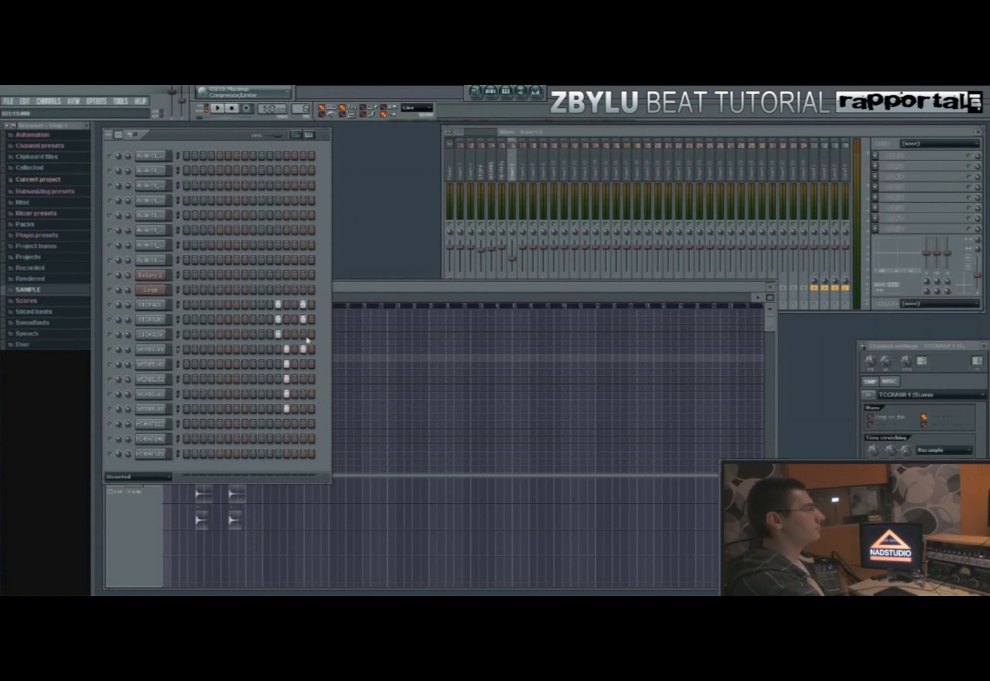
pyautogui.click(384, 358)
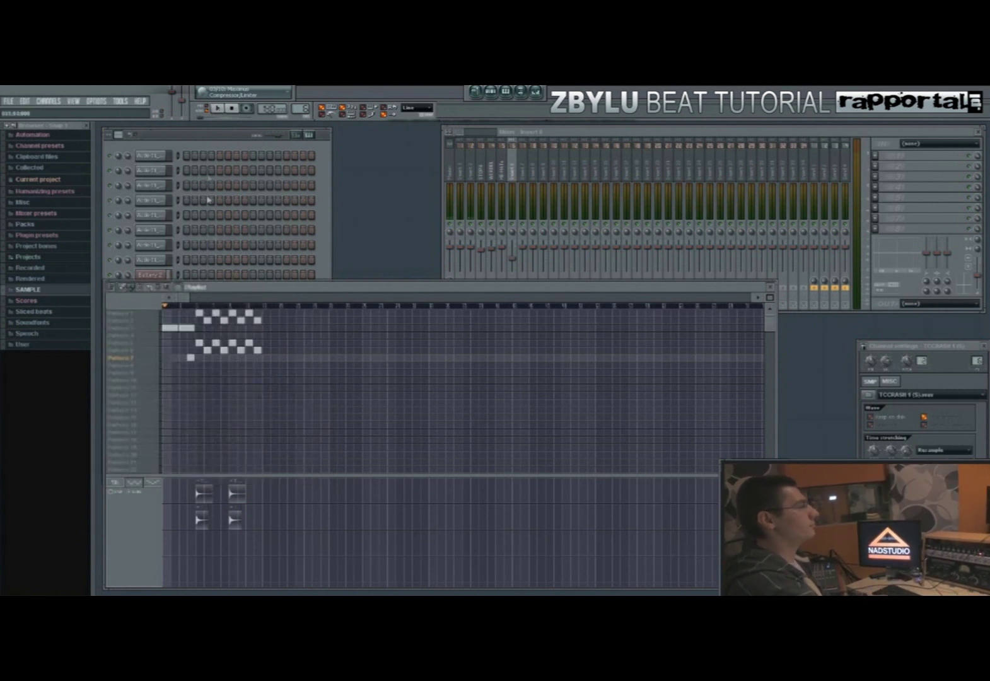
pyautogui.click(229, 143)
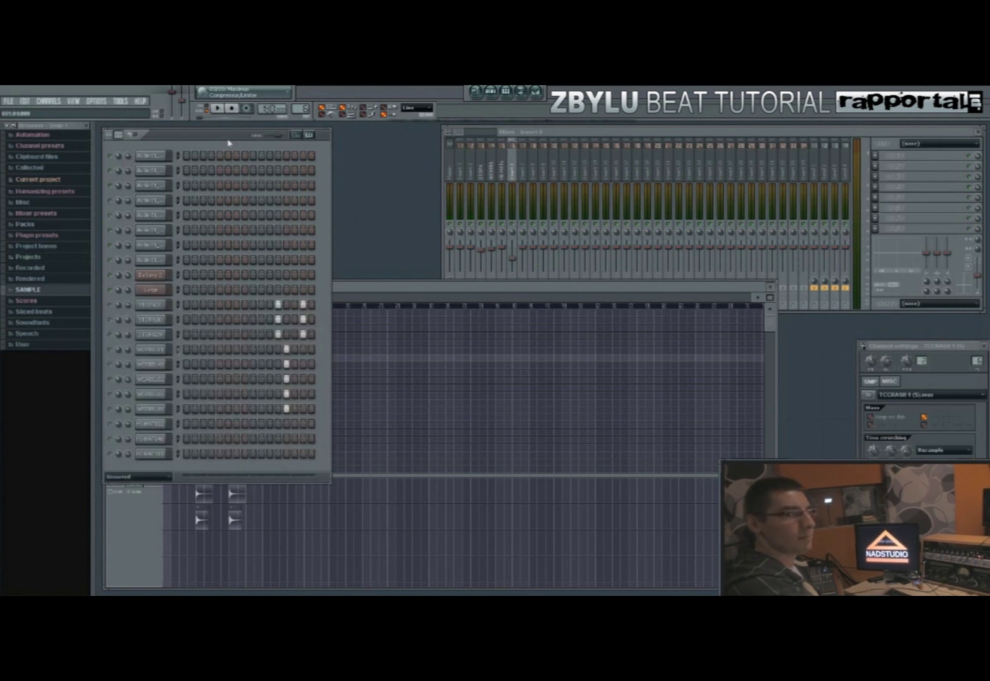
# - Play the song from the playlist and lower the cymbal insert's volume slightly in the mixer
pyautogui.click(346, 296)
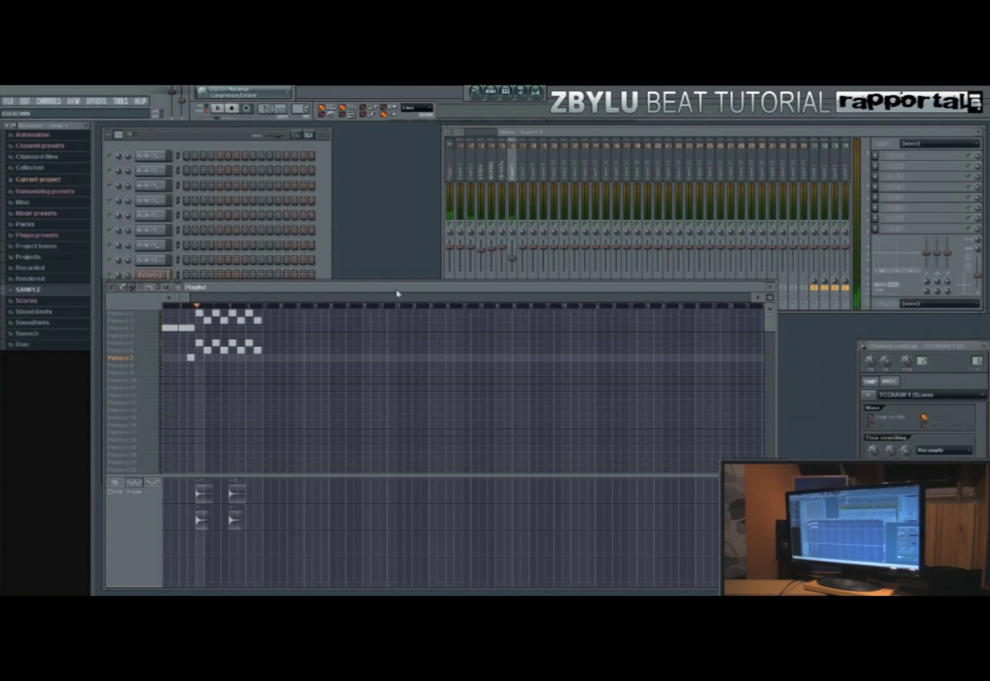
pyautogui.click(515, 270)
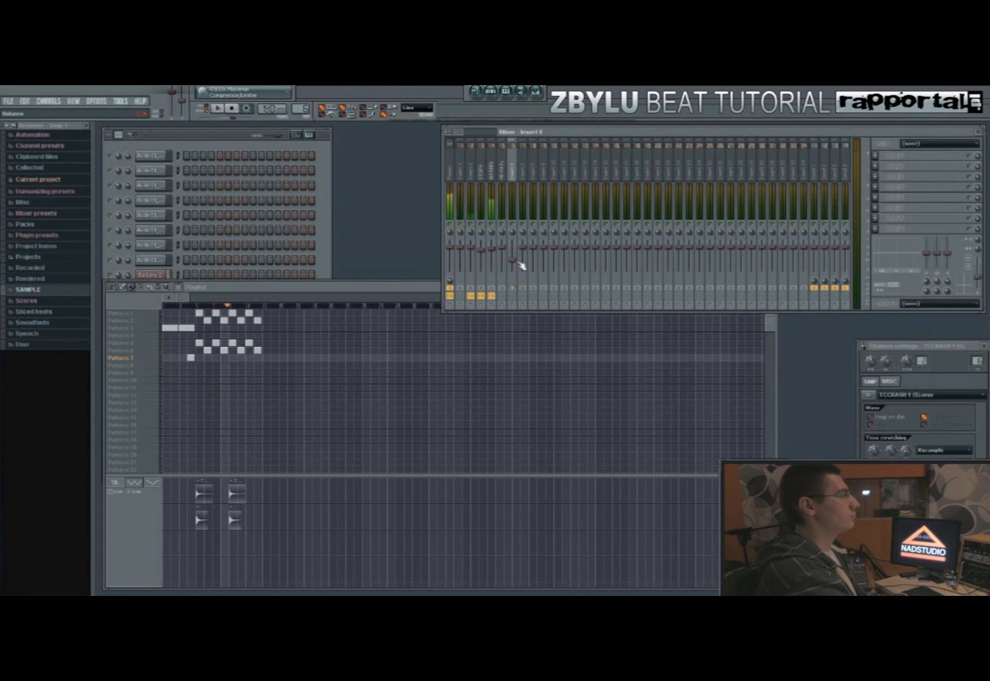
pyautogui.moveTo(514, 261); pyautogui.dragTo(513, 260)
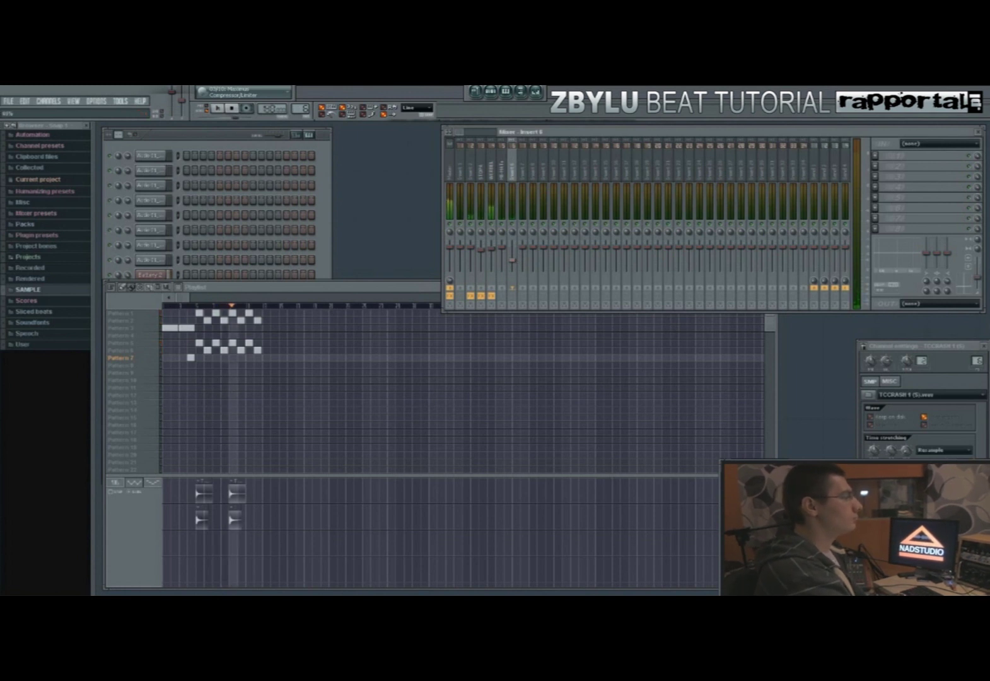
pyautogui.click(287, 291)
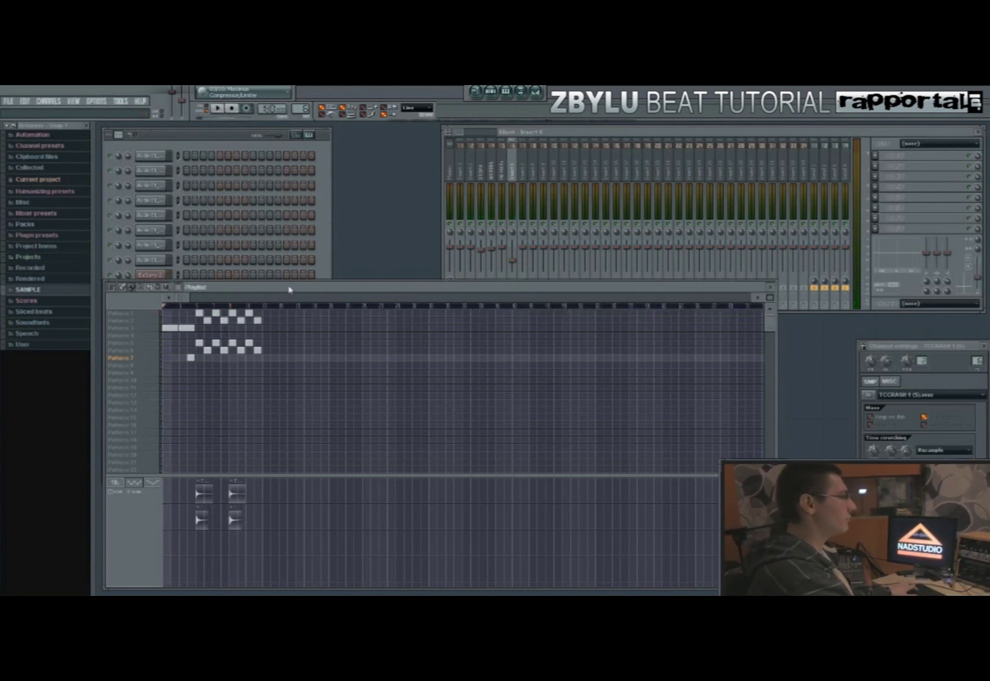
# - Clone Pattern 2 and replace its clip in bar 8 with the cloned Pattern 3
pyautogui.click(148, 321)
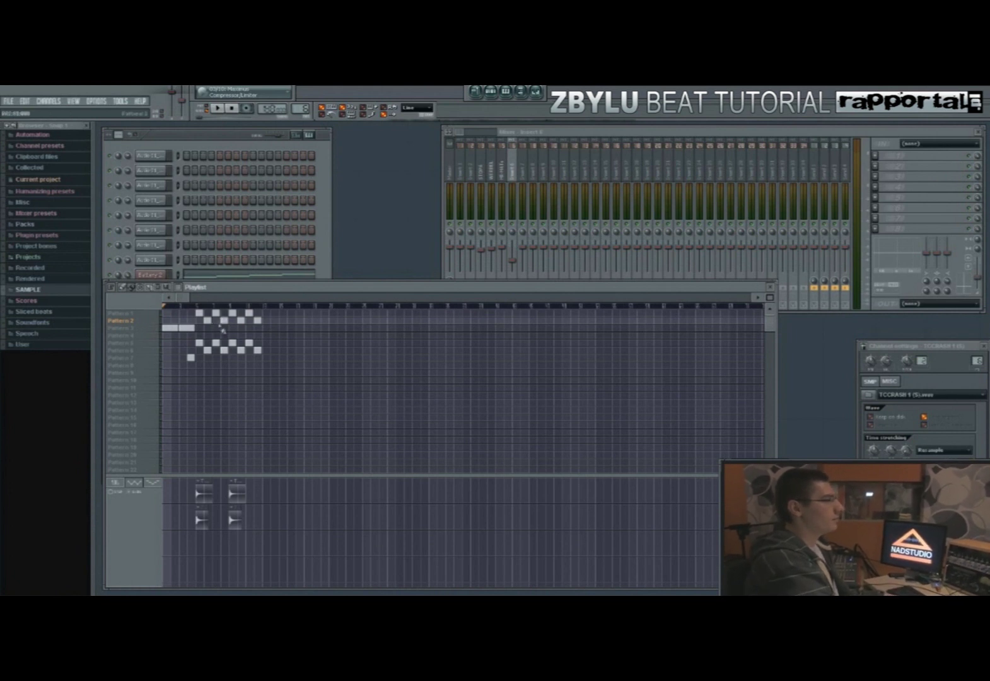
pyautogui.rightClick(152, 322)
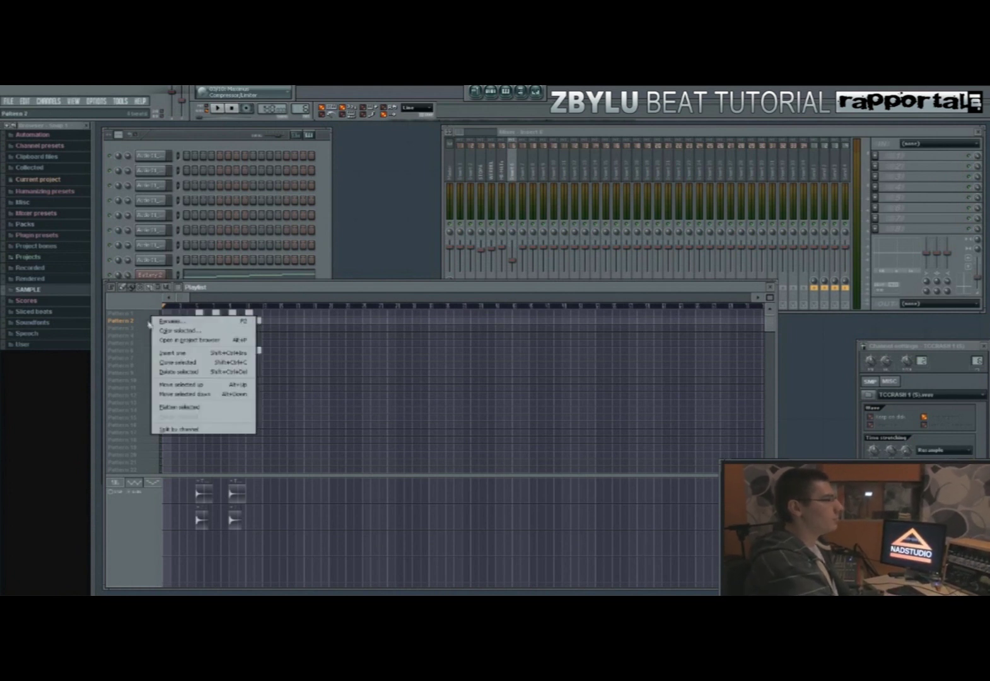
pyautogui.click(171, 362)
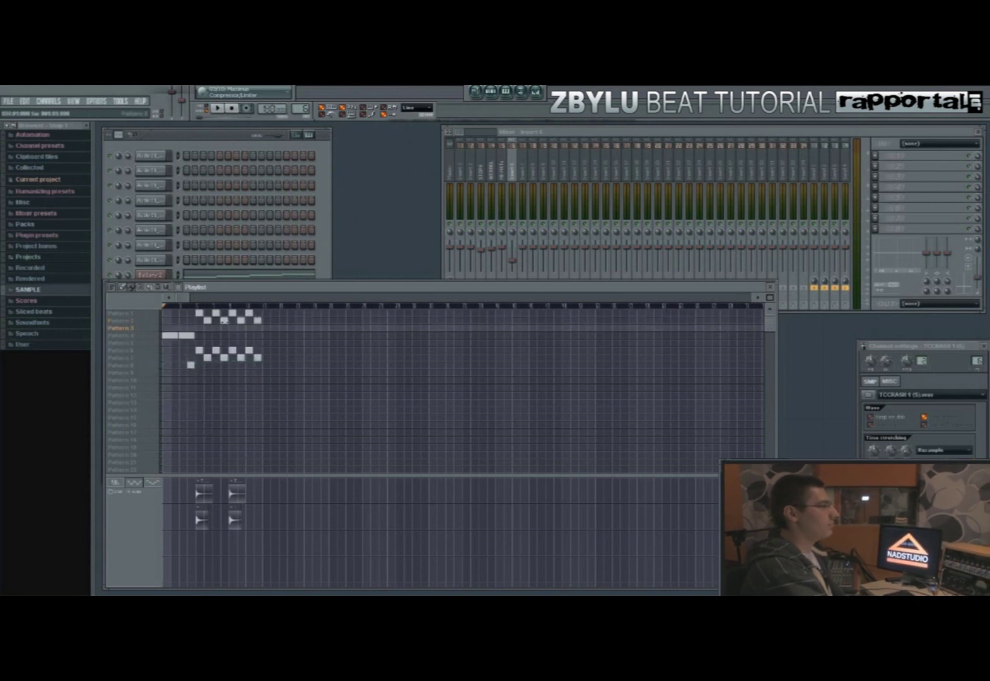
pyautogui.click(224, 328)
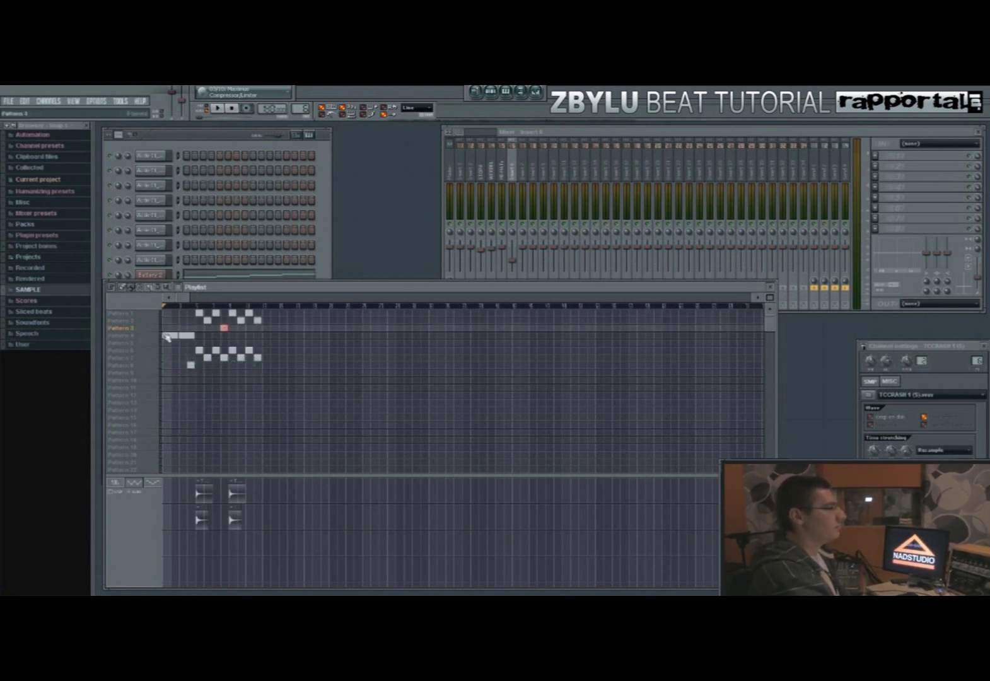
# - Audition Pattern 3's Battery 2 notes in the piano roll and delete the last, highest note
pyautogui.click(270, 276)
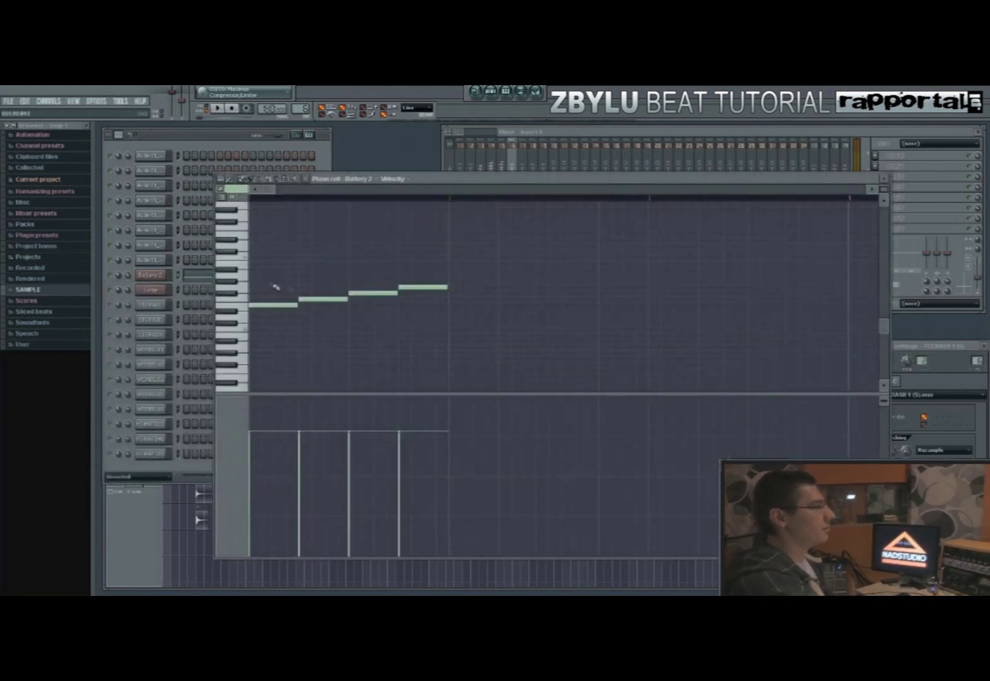
pyautogui.click(218, 108)
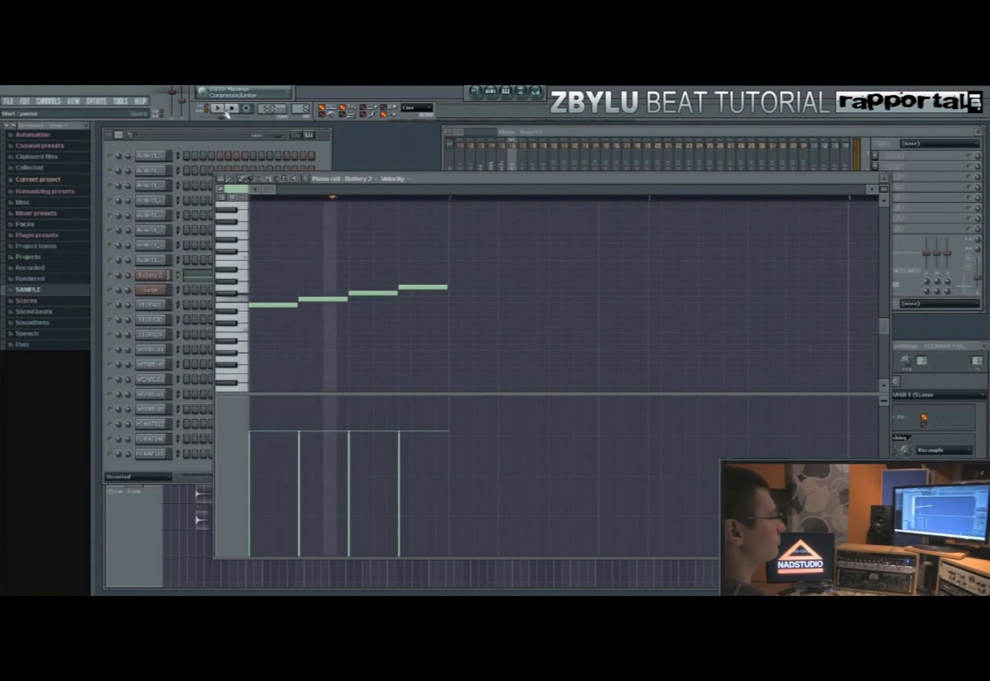
pyautogui.rightClick(415, 282)
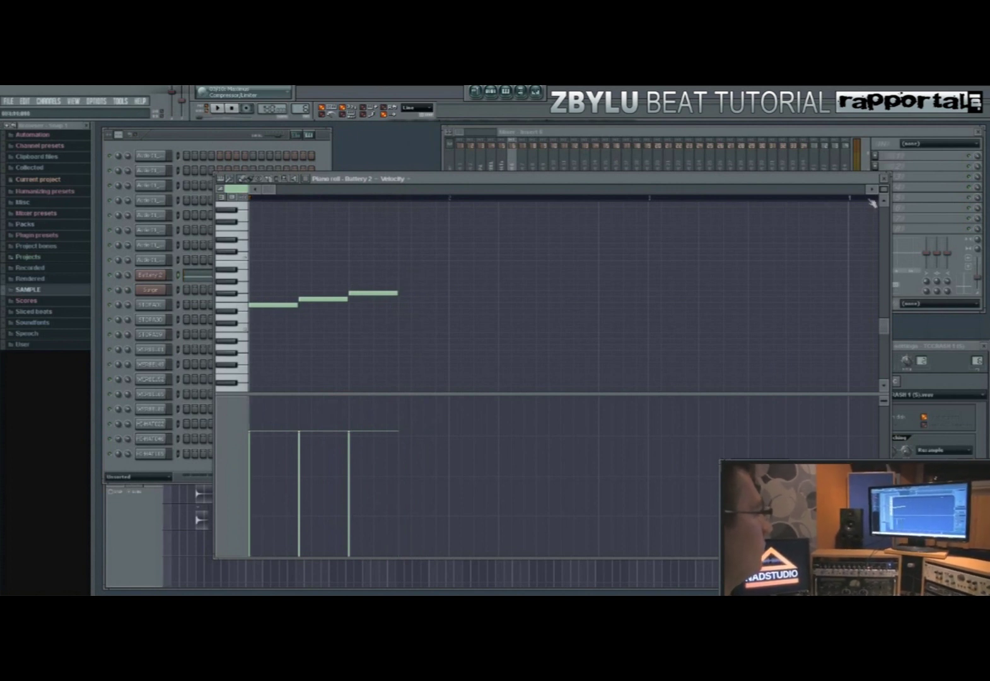
pyautogui.click(883, 178)
# - Clone Pattern 7 and replace its clip in bar 8 with the cloned Pattern 8
pyautogui.rightClick(147, 355)
pyautogui.click(165, 400)
pyautogui.rightClick(224, 358)
pyautogui.click(224, 365)
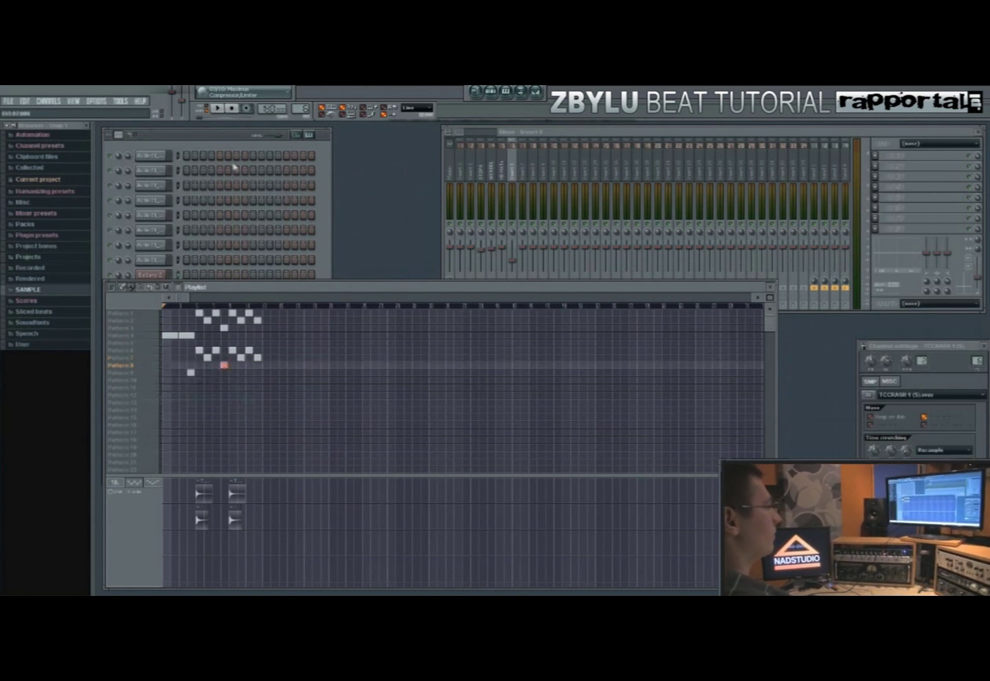
# - Delete the last note from each of the three hi-hat channels in Pattern 8
pyautogui.click(222, 148)
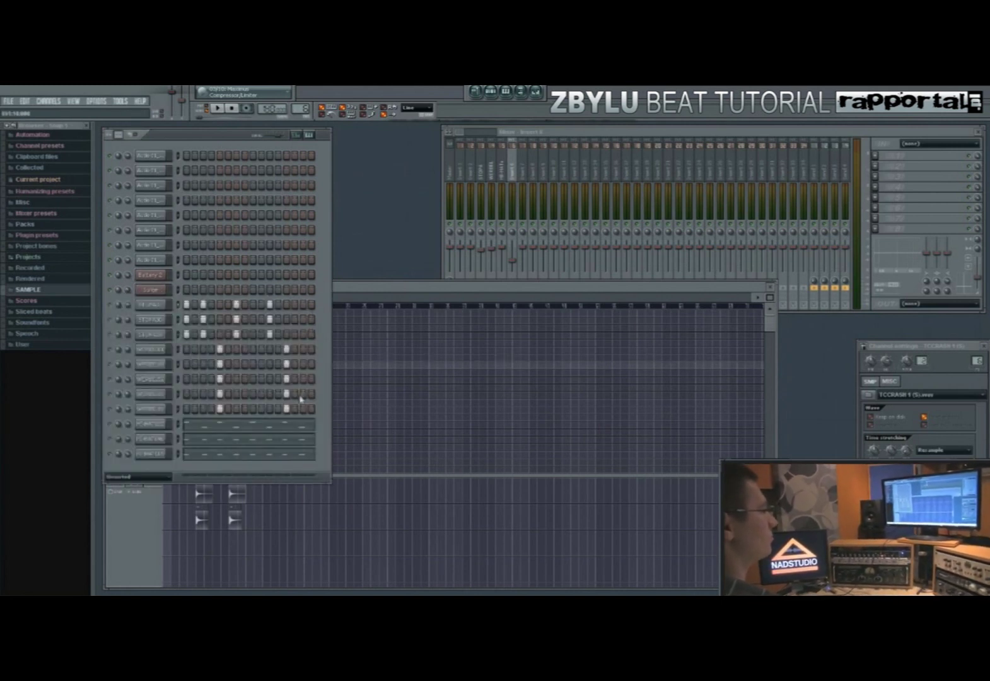
pyautogui.click(303, 422)
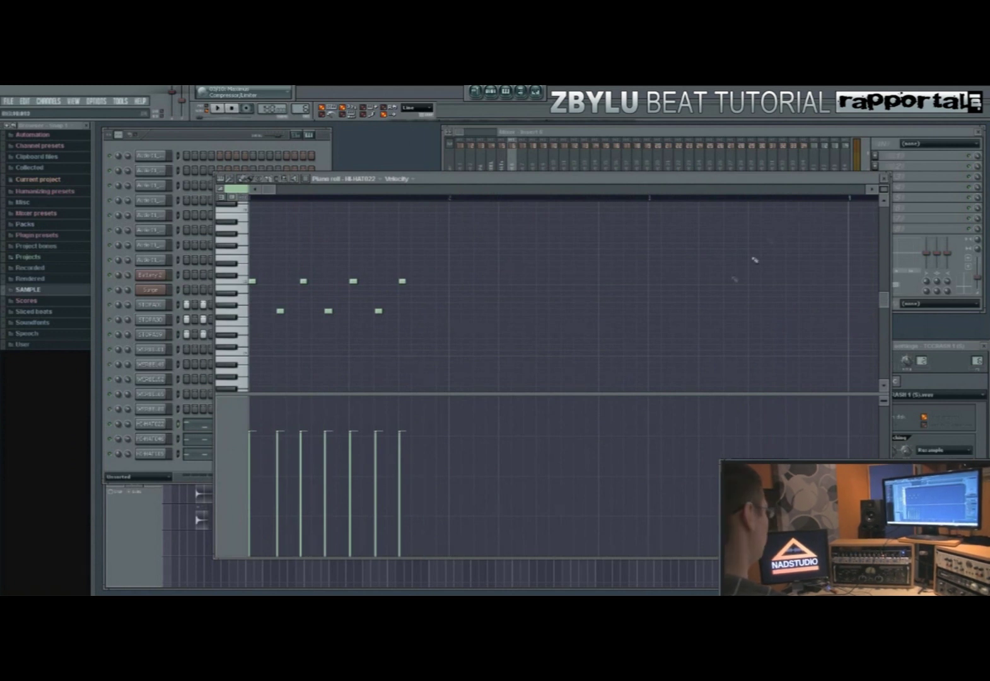
pyautogui.press('F12')
pyautogui.click(303, 444)
pyautogui.rightClick(428, 293)
pyautogui.press('Escape')
pyautogui.click(305, 453)
pyautogui.rightClick(429, 293)
pyautogui.press('F7')
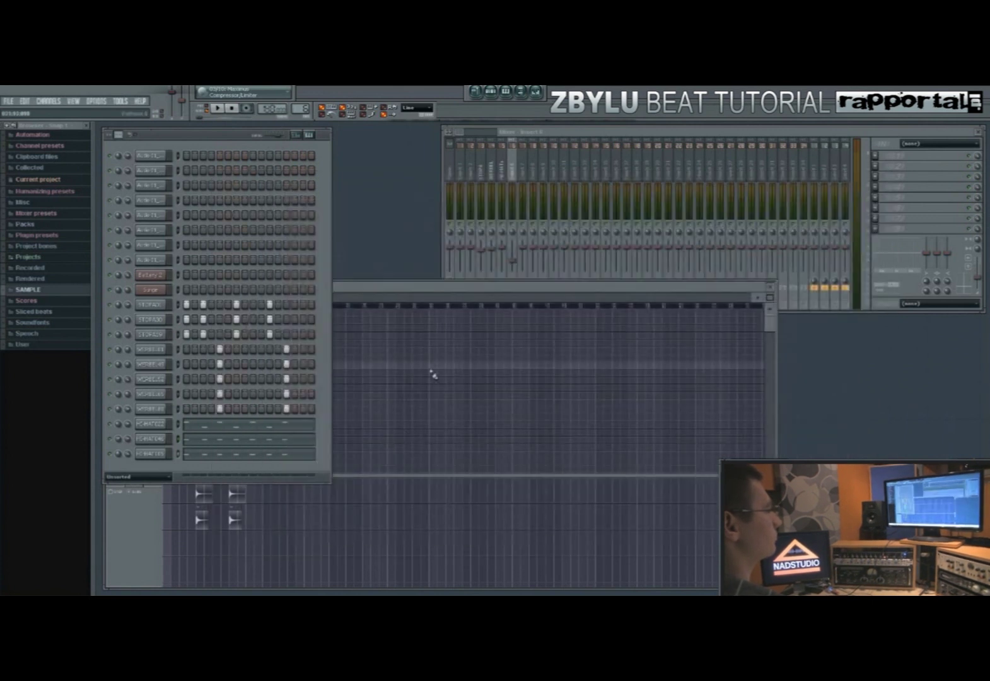
# - Replace the Pattern 2 and Pattern 7 clips in bar 12 with Pattern 3 and Pattern 8 clips
pyautogui.press('F5')
pyautogui.rightClick(257, 321)
pyautogui.click(258, 328)
pyautogui.rightClick(258, 358)
pyautogui.click(258, 365)
pyautogui.press('F6')
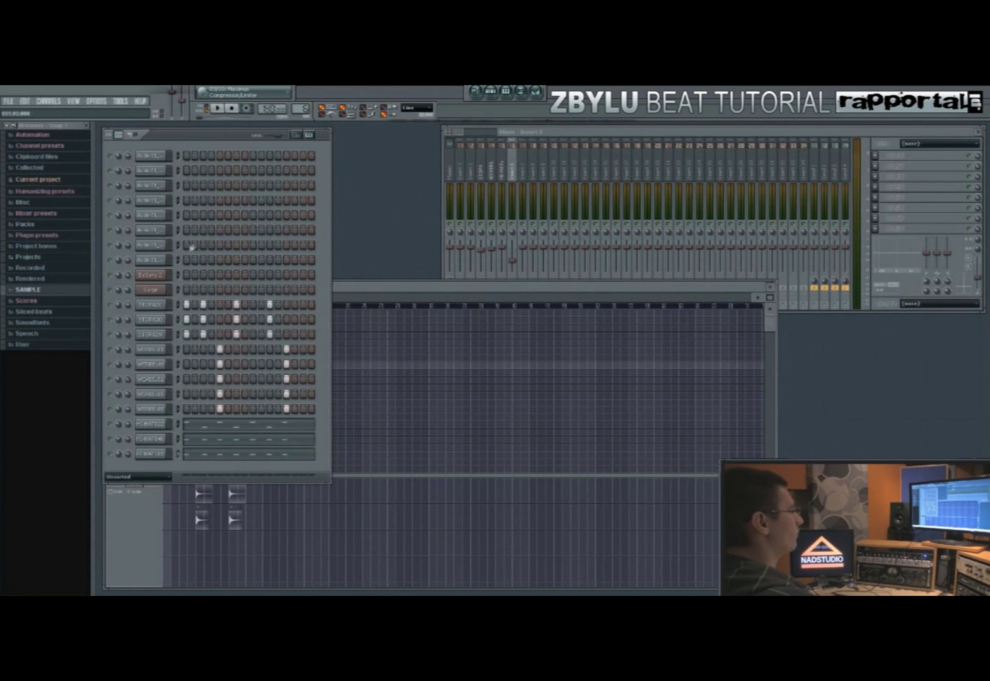
# - Bring up the Battery 2 channel's mixer insert and mark BT Tempo Delay DL3D-3 as a favorite in the effect plugin list
pyautogui.click(162, 278)
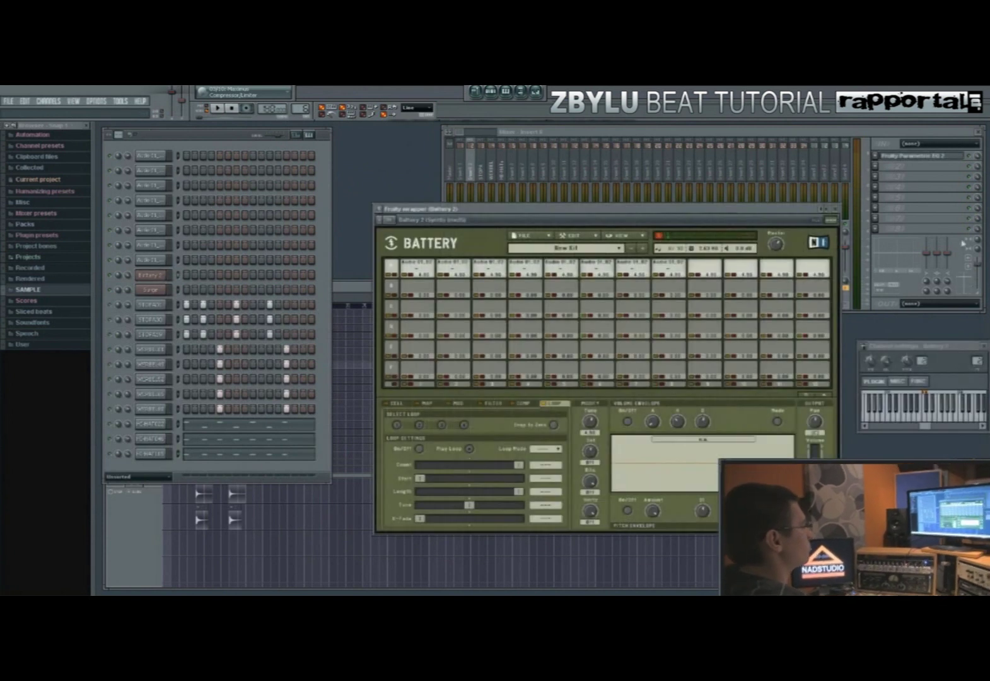
pyautogui.click(829, 209)
pyautogui.click(877, 178)
pyautogui.moveTo(881, 188)
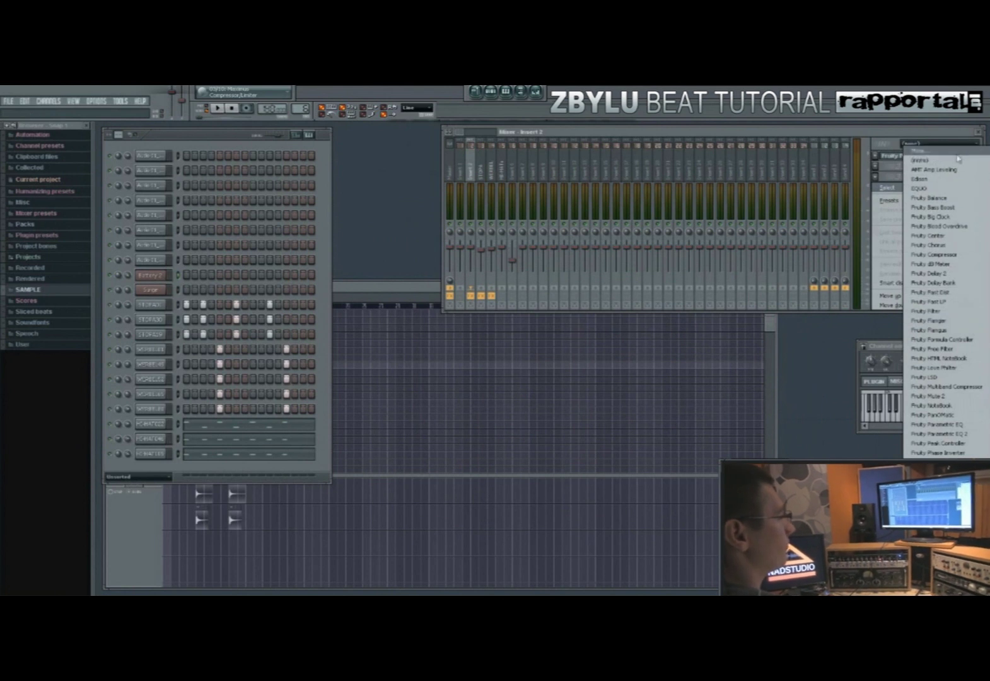
pyautogui.click(919, 150)
pyautogui.moveTo(551, 321); pyautogui.dragTo(565, 218)
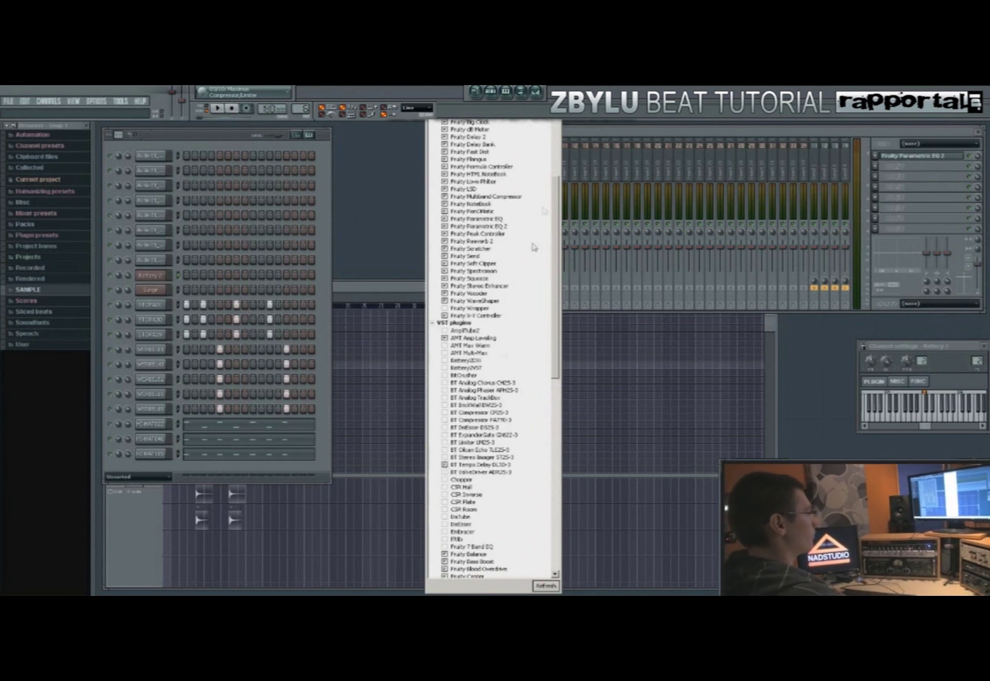
pyautogui.click(589, 130)
# - Load BT Tempo Delay DL3D-3 into the third effect slot of Insert 2 and choose the Radio Delays preset
pyautogui.click(875, 179)
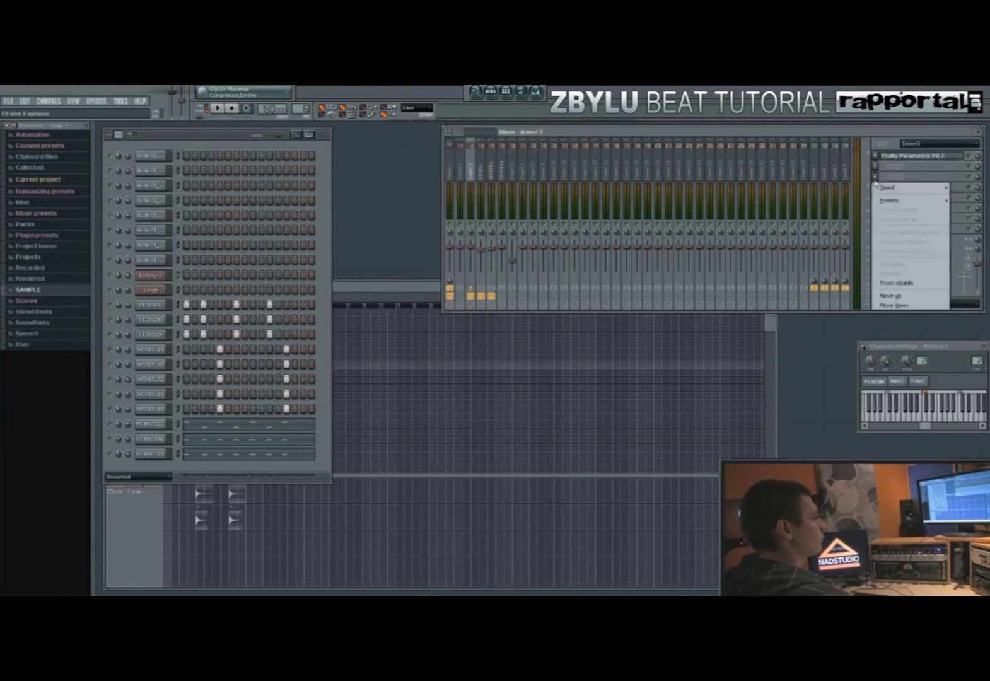
pyautogui.moveTo(879, 189)
pyautogui.click(939, 170)
pyautogui.moveTo(368, 243); pyautogui.dragTo(554, 244)
pyautogui.click(597, 271)
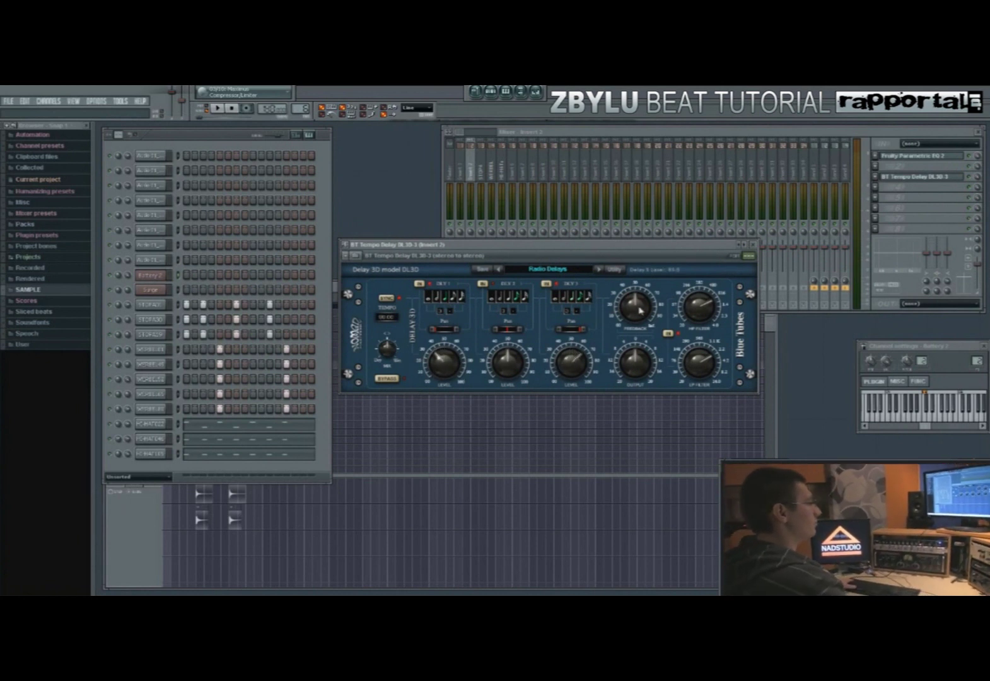
pyautogui.click(753, 244)
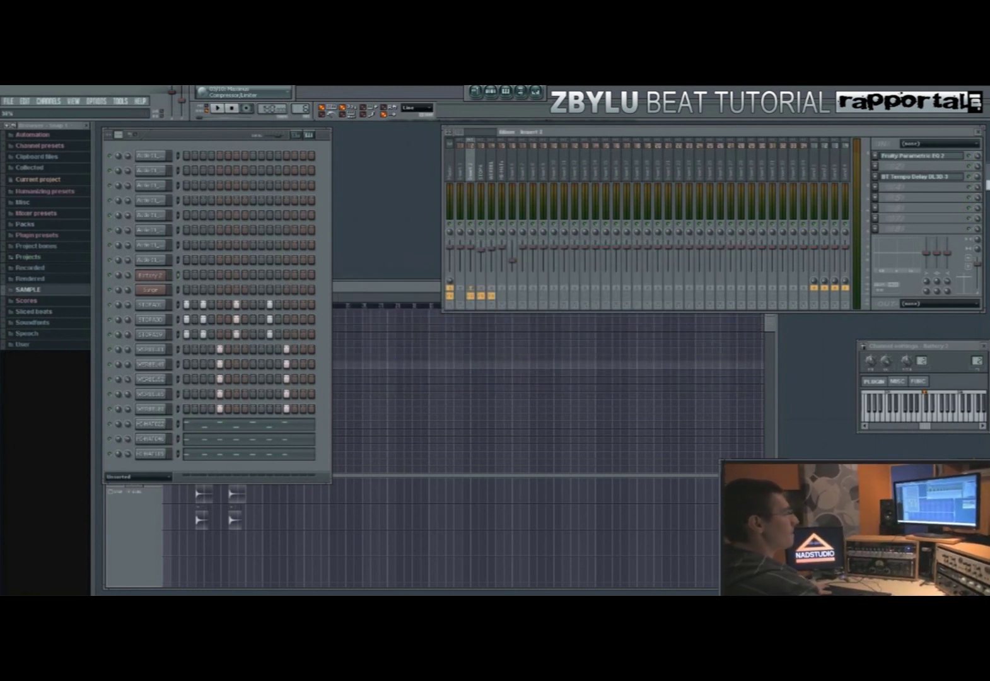
# - Select Pattern 3 and play the song from the start of the playlist
pyautogui.click(351, 289)
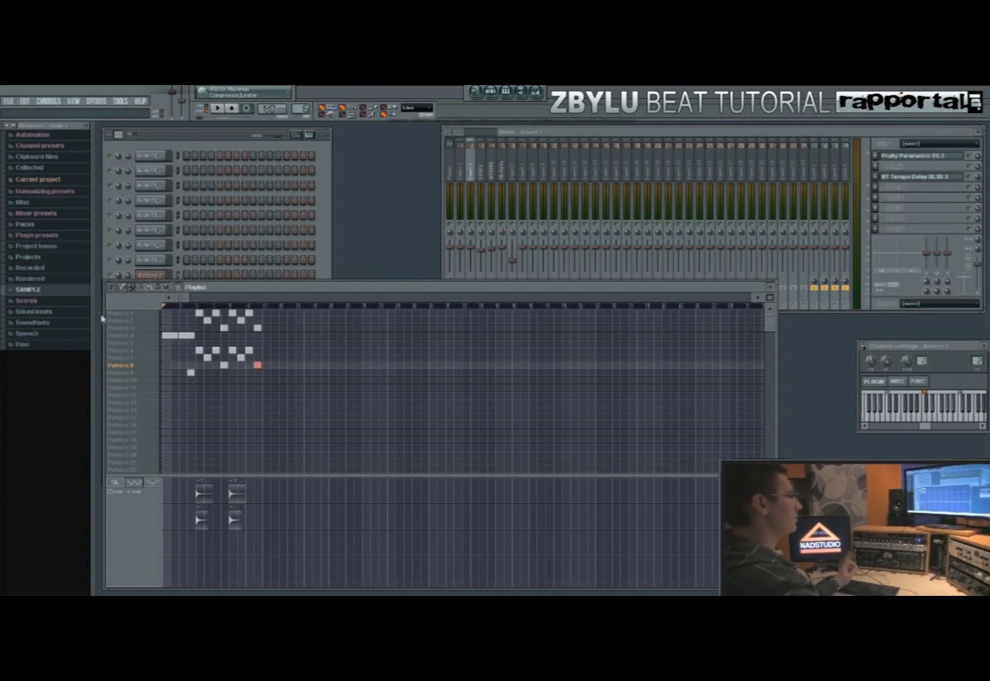
pyautogui.click(121, 330)
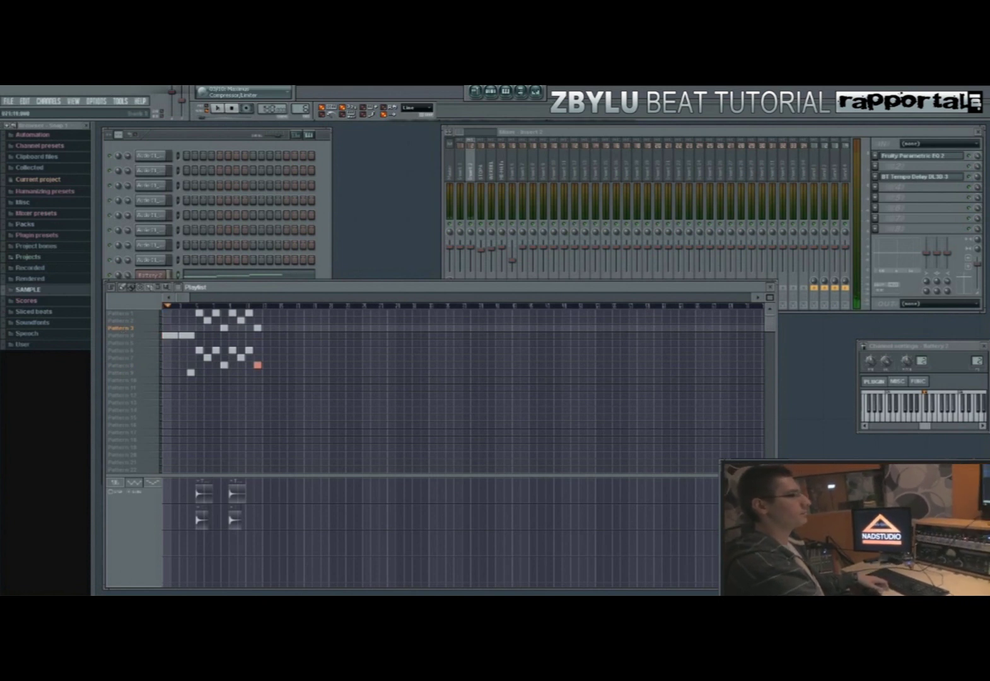
pyautogui.hotkey('alt', 'Tab')
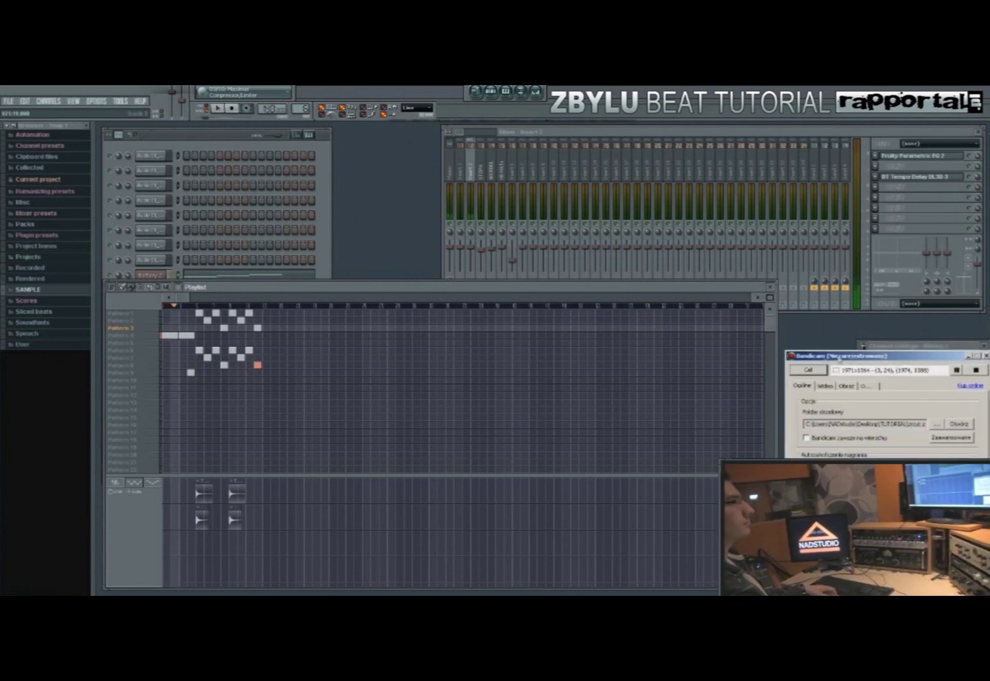
pyautogui.click(349, 292)
pyautogui.press('space')
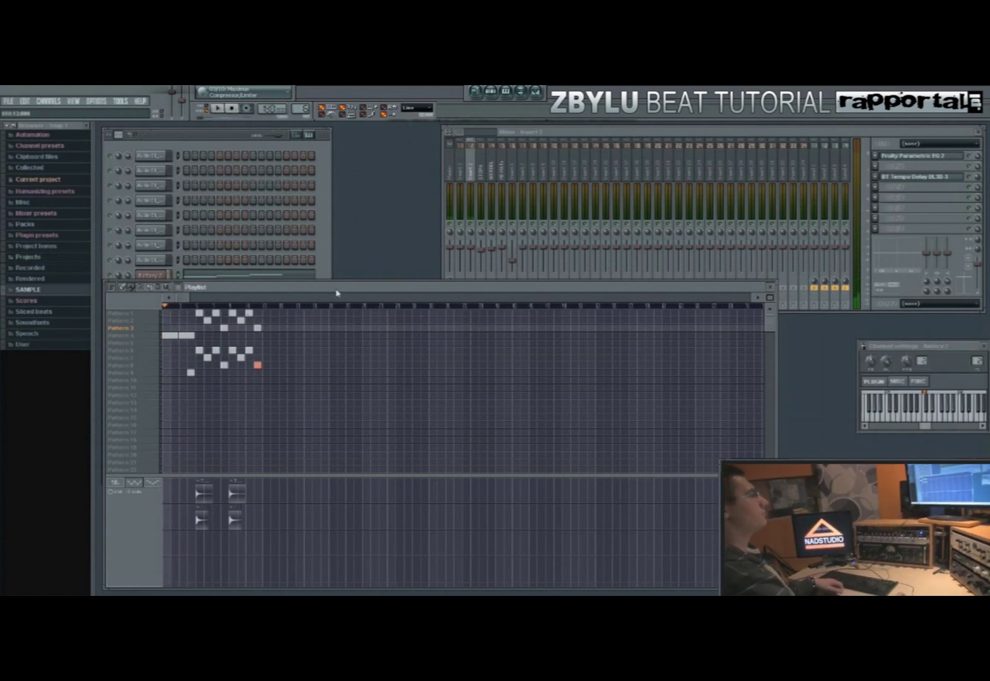
pyautogui.press('space')
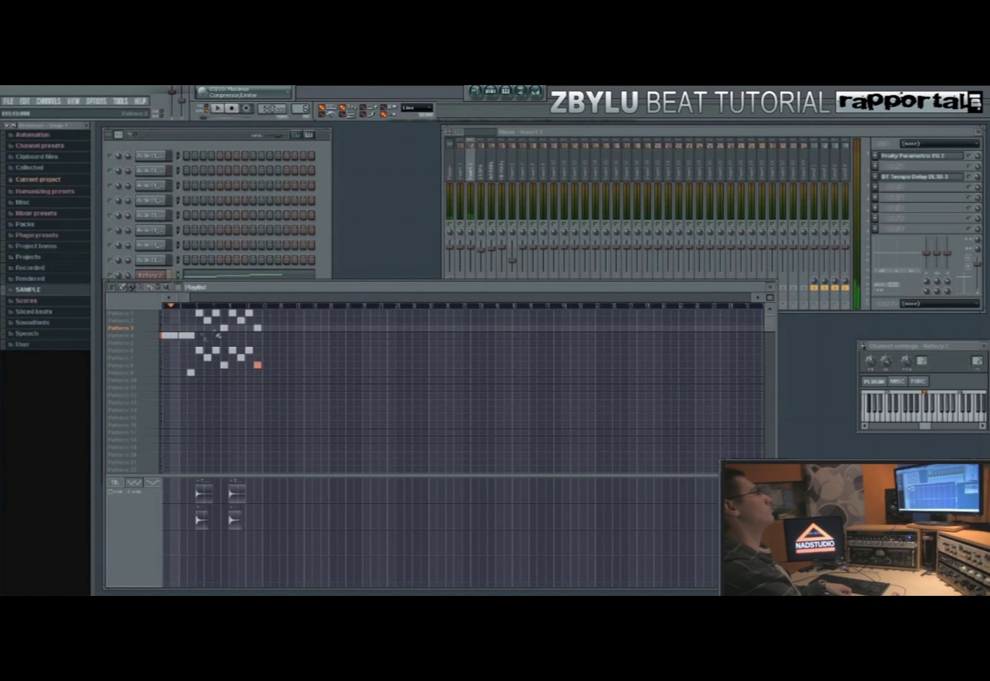
# - Check the channel settings of the china and crash clips during playback and select Pattern 4
pyautogui.click(145, 338)
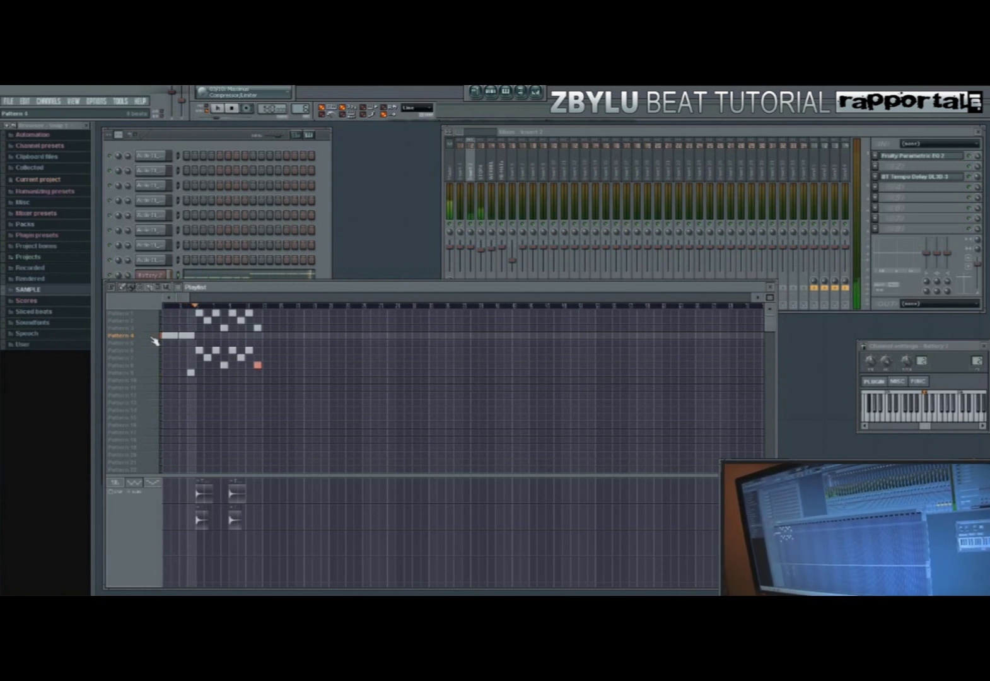
pyautogui.click(513, 261)
pyautogui.doubleClick(238, 487)
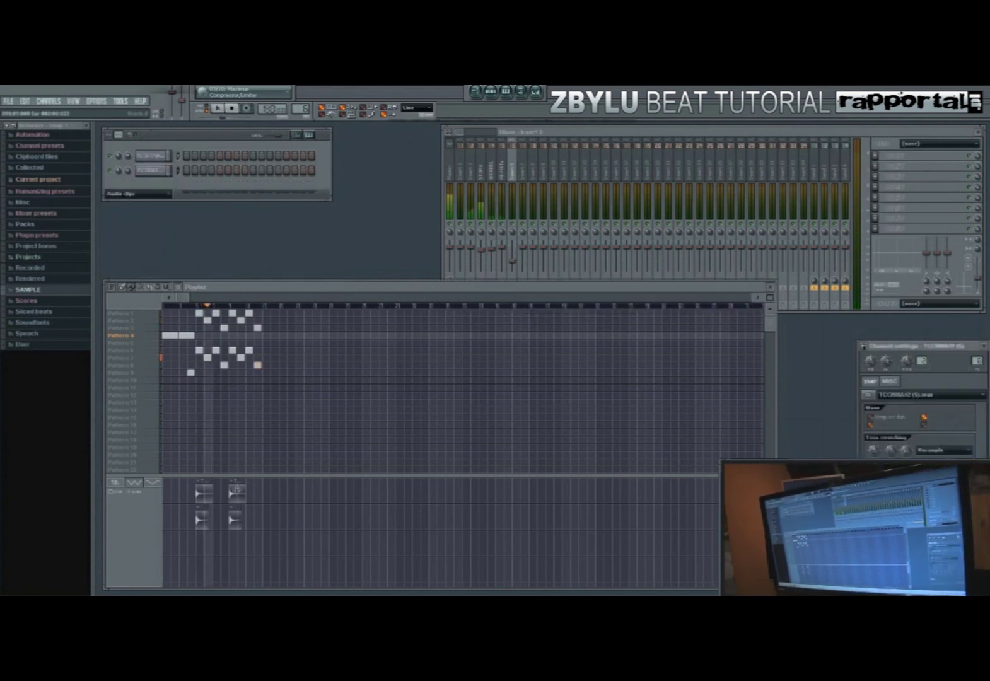
pyautogui.click(234, 518)
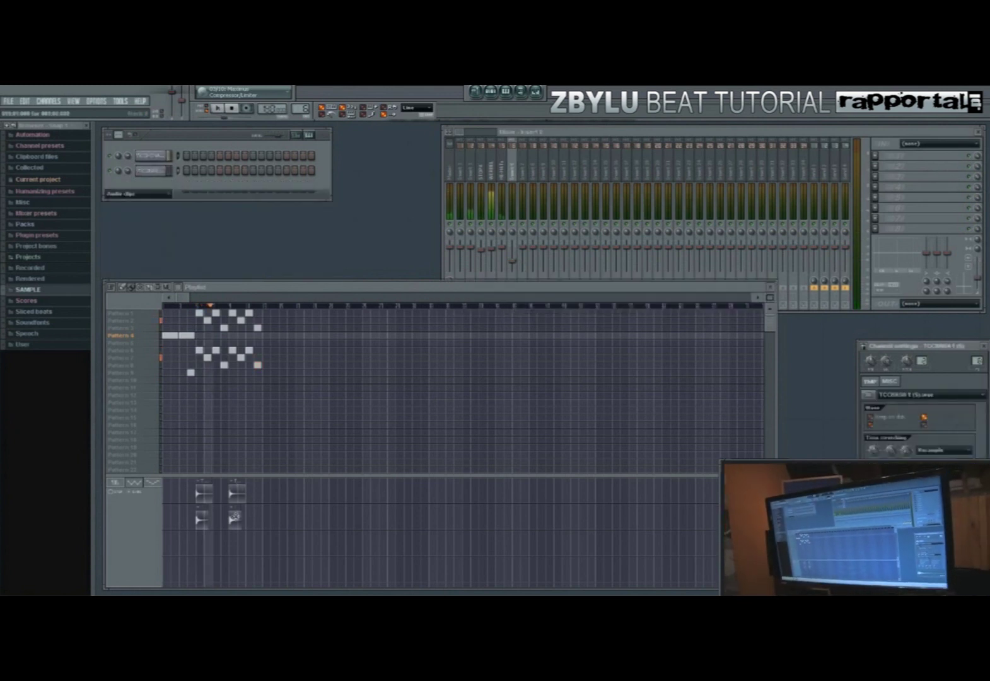
pyautogui.click(152, 349)
pyautogui.click(147, 338)
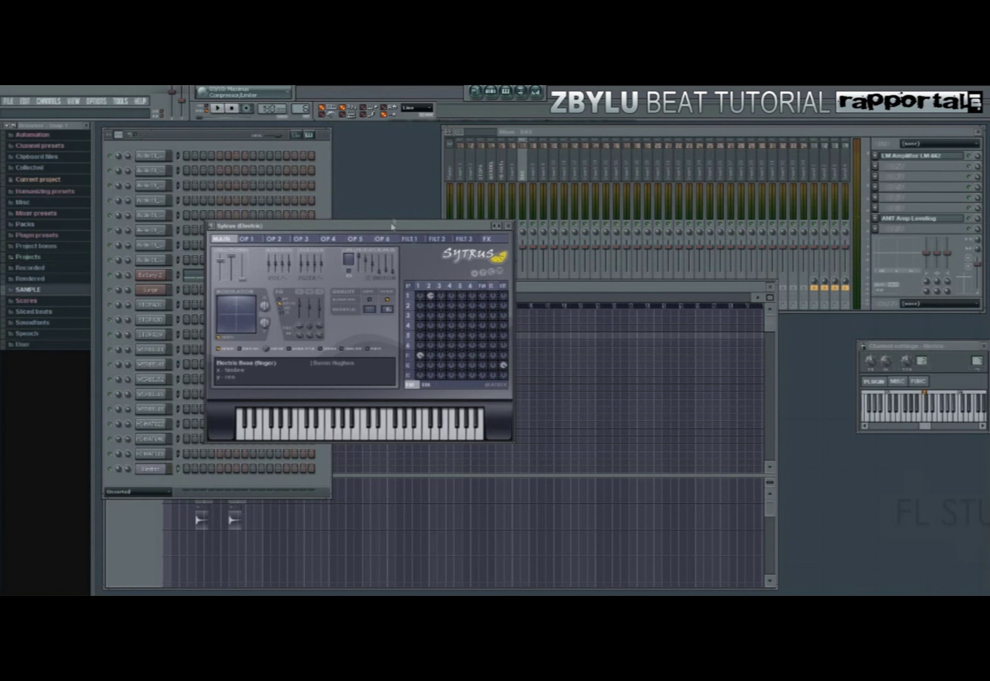
# - Close the Sytrus window and select the empty Pattern 11 in the playlist
pyautogui.click(508, 226)
pyautogui.click(430, 294)
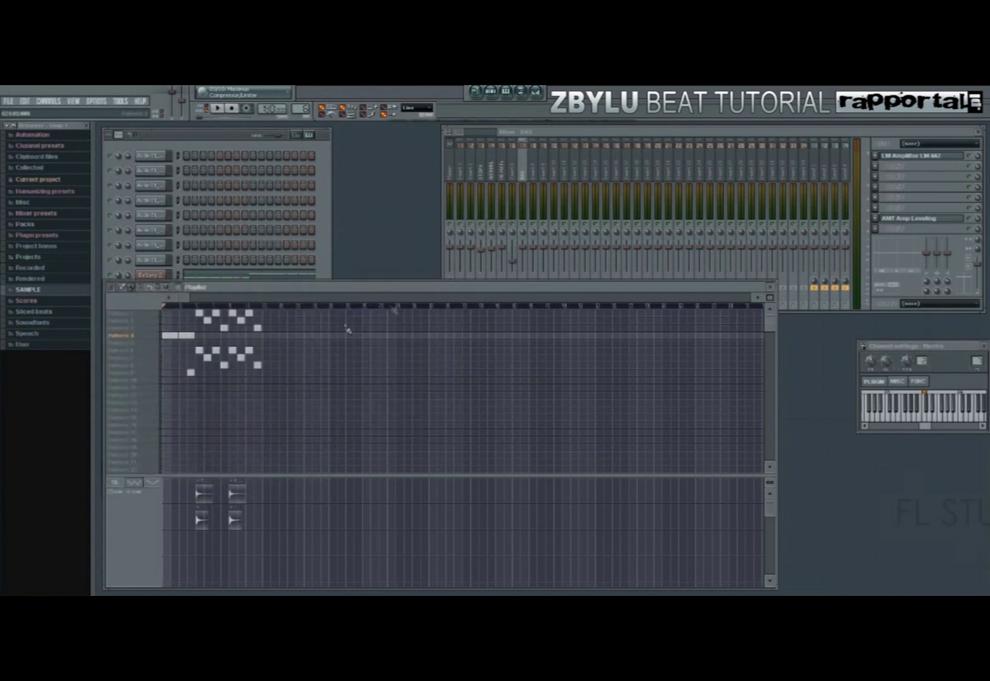
pyautogui.click(145, 389)
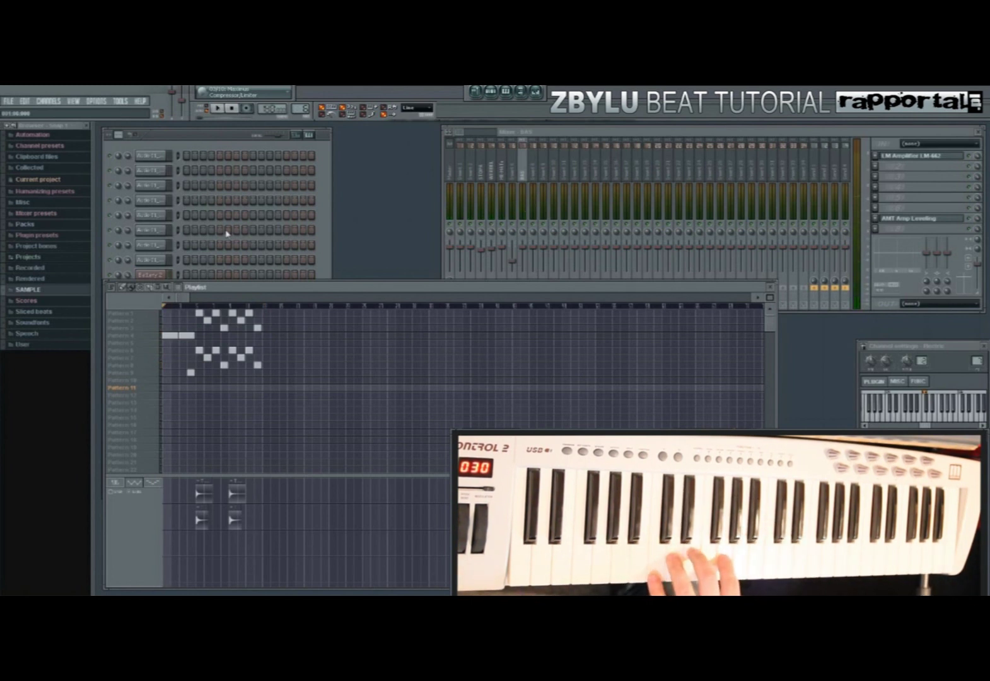
# - Place one Pattern 1 and one Pattern 2 clip in a free stretch of the playlist and play them as a loop
pyautogui.click(298, 312)
pyautogui.click(307, 320)
pyautogui.moveTo(298, 305); pyautogui.dragTo(309, 306)
pyautogui.click(218, 108)
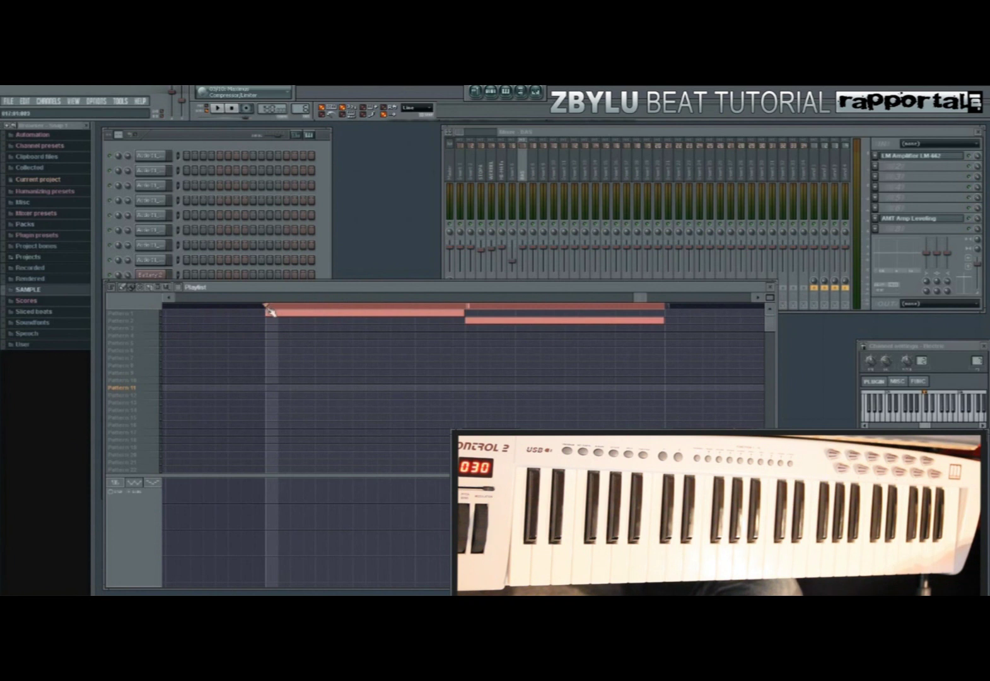
pyautogui.moveTo(269, 307); pyautogui.dragTo(314, 311)
pyautogui.press('space')
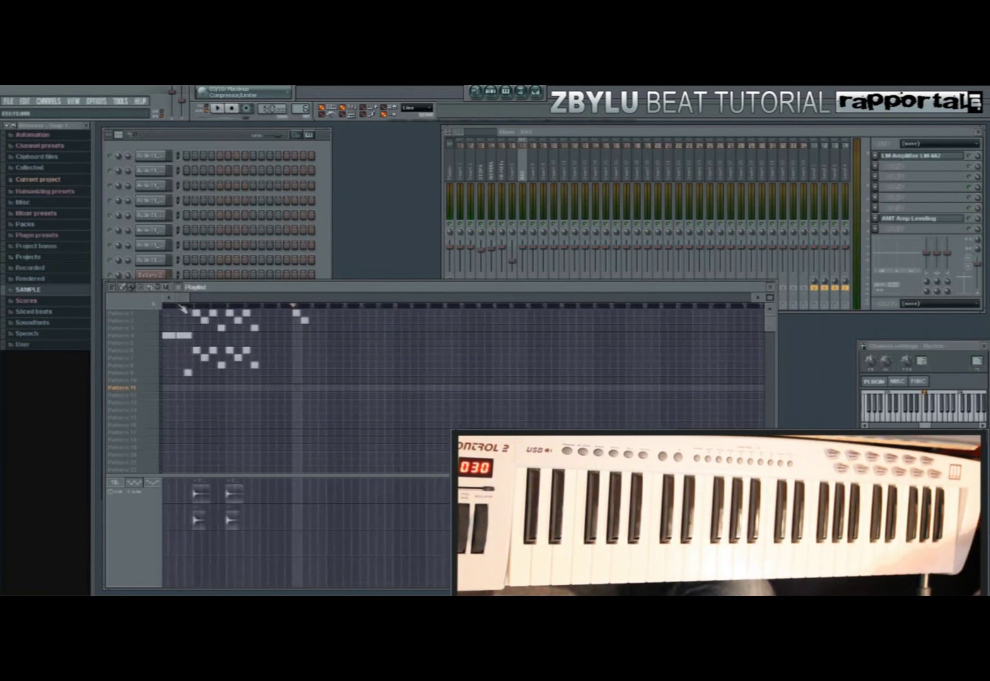
# - Select the arranged section of the playlist as the loop range and play it
pyautogui.click(190, 307)
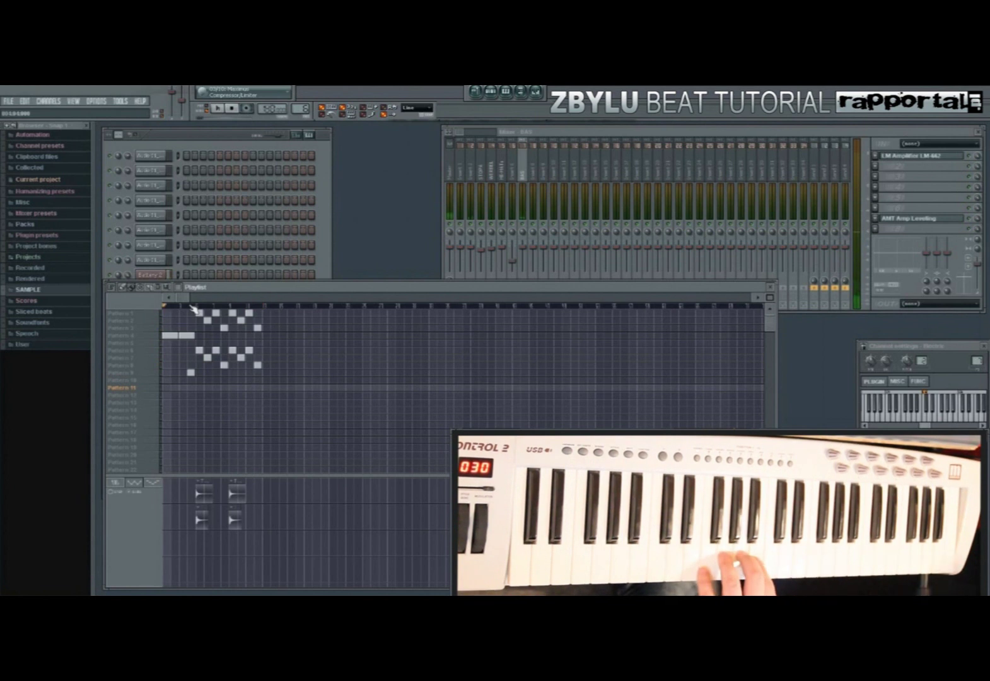
pyautogui.moveTo(195, 306); pyautogui.dragTo(232, 309)
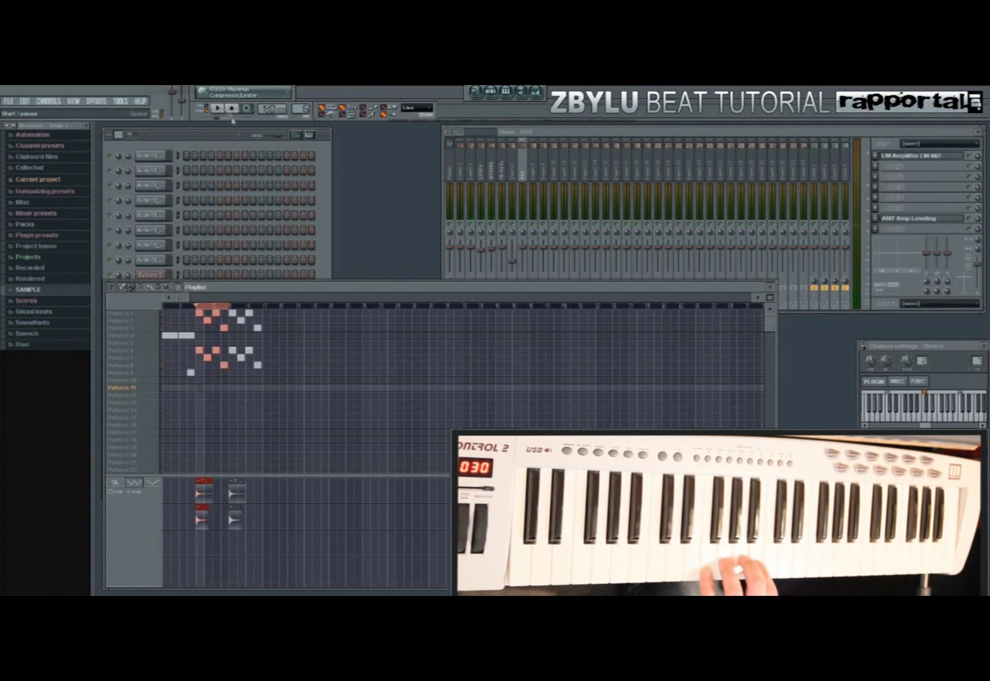
pyautogui.click(196, 306)
pyautogui.press('space')
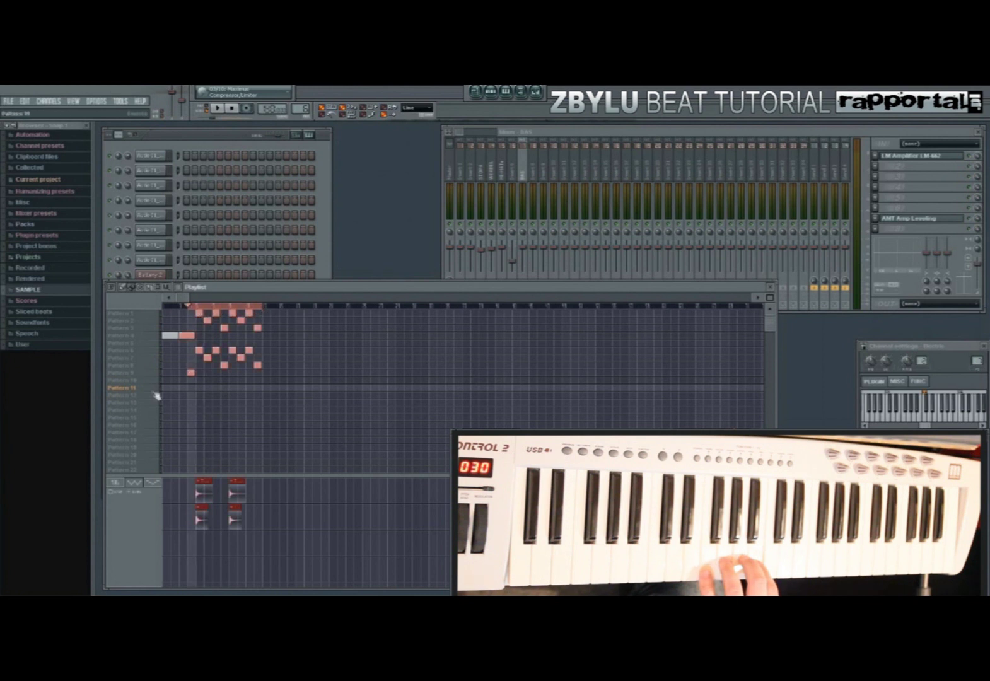
# - Record a bass line from the MIDI keyboard into Pattern 11 over the looped arrangement
pyautogui.click(246, 108)
pyautogui.click(225, 112)
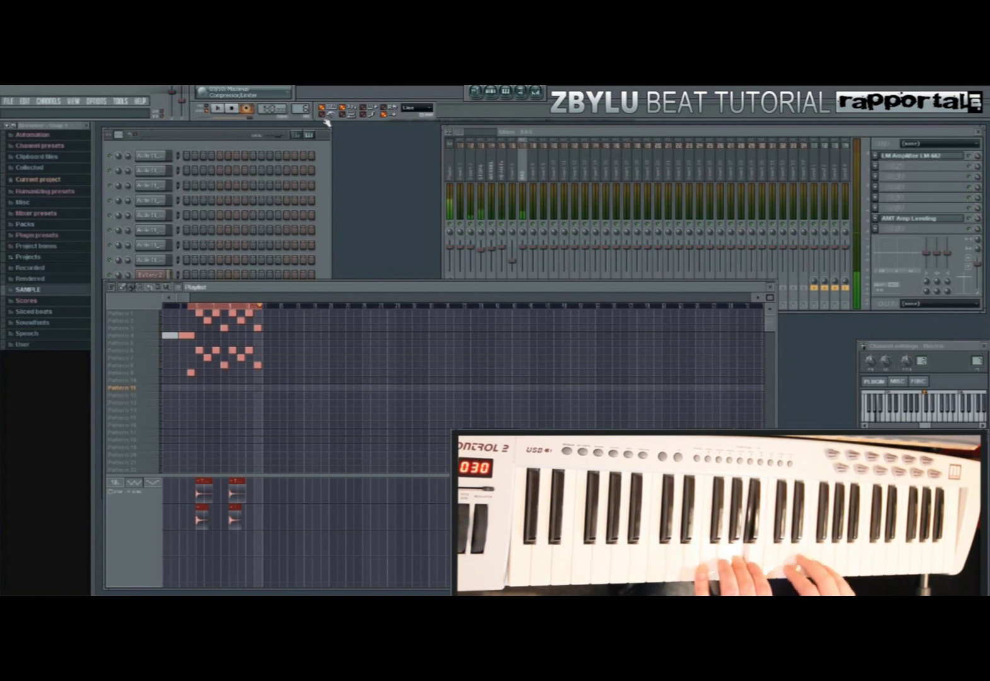
pyautogui.press('space')
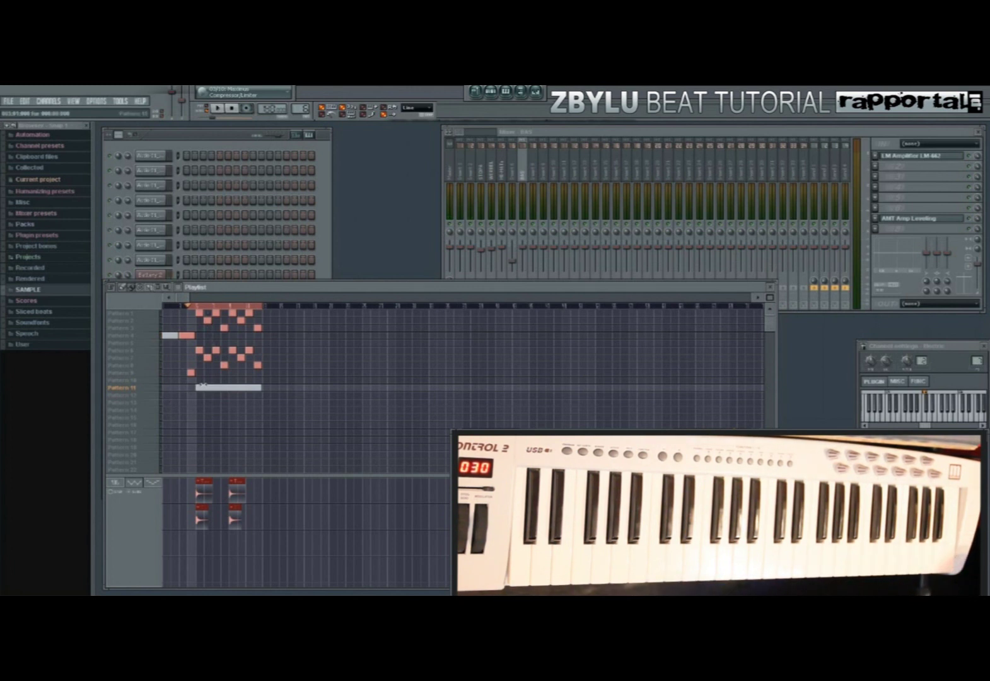
pyautogui.hotkey('alt', 'Tab')
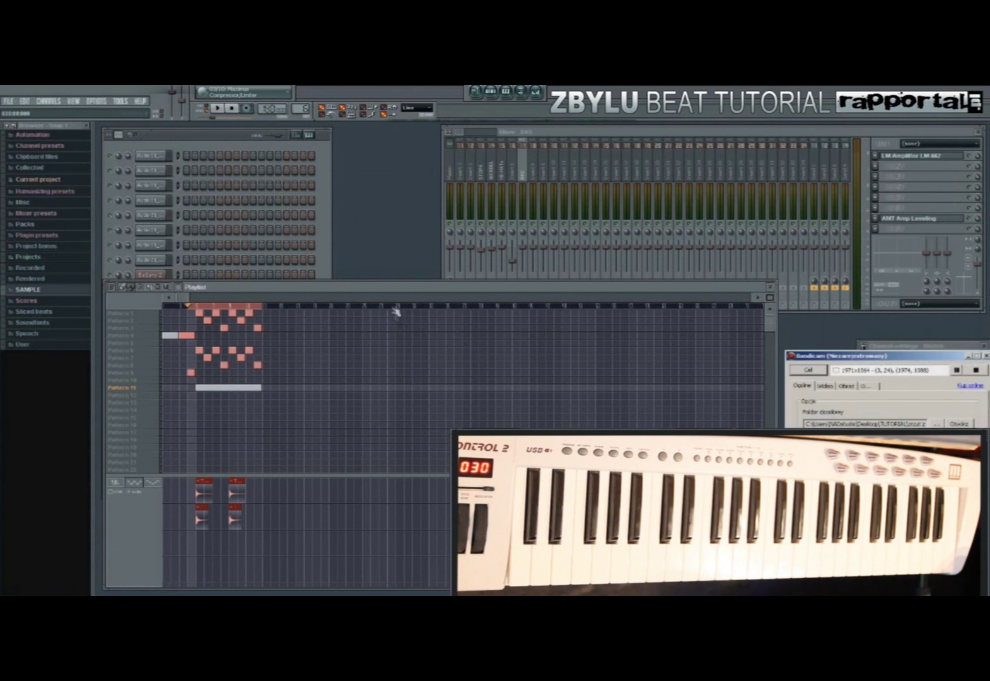
# - Loop the section covered by the Pattern 11 clip and show its notes in an enlarged piano roll of the Electric channel
pyautogui.click(199, 308)
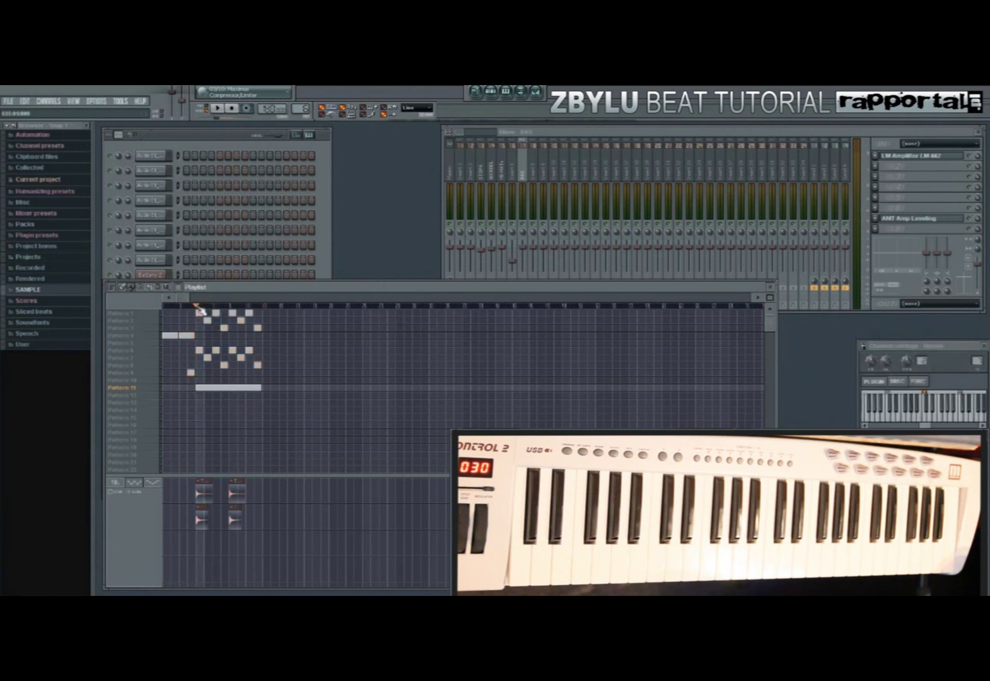
pyautogui.moveTo(200, 308); pyautogui.dragTo(263, 309)
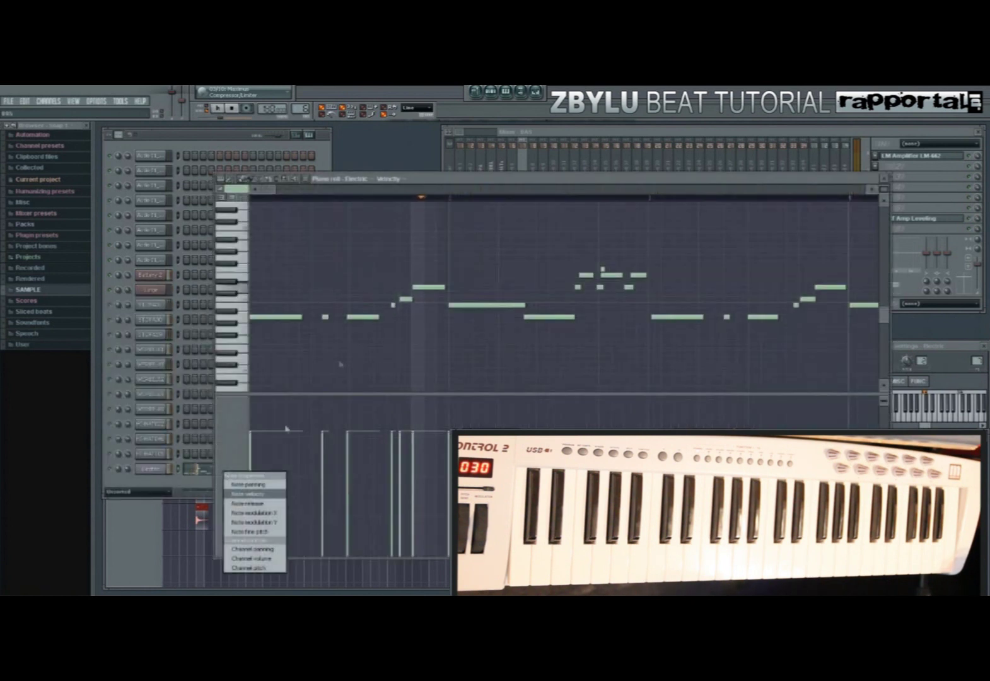
pyautogui.click(332, 119)
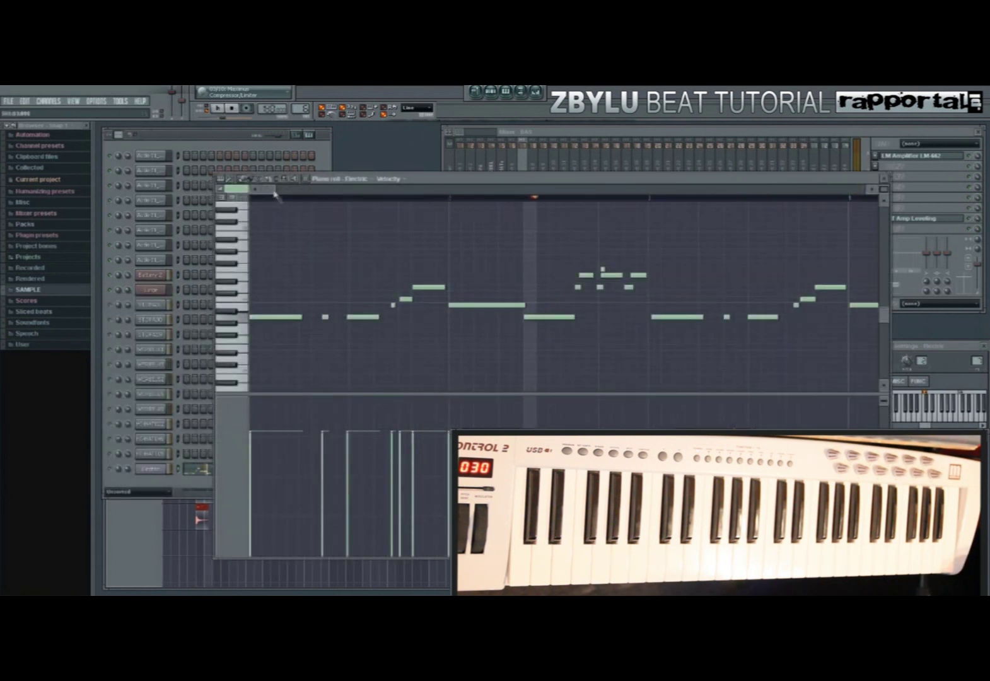
pyautogui.moveTo(445, 183); pyautogui.dragTo(380, 200)
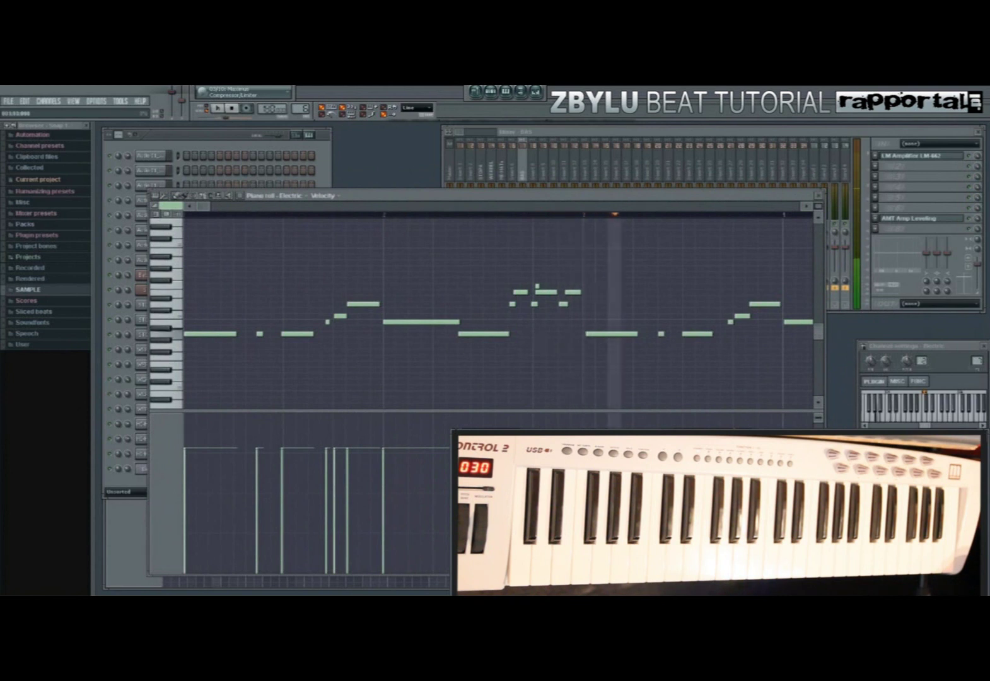
pyautogui.moveTo(822, 575); pyautogui.dragTo(874, 587)
pyautogui.scroll(-3, 199, 213)
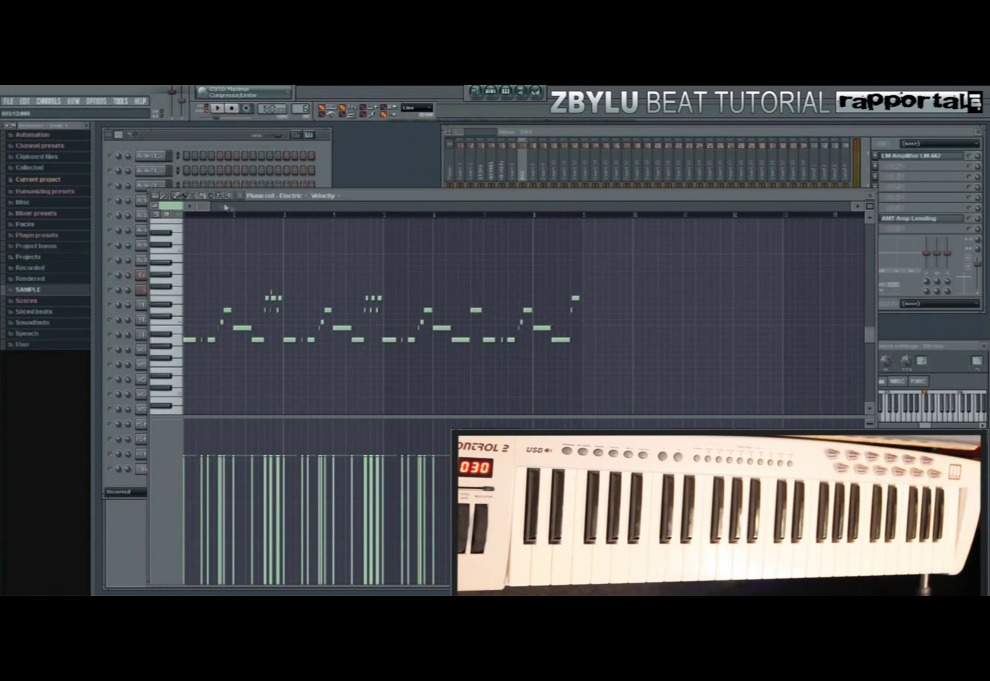
# - Delete the bass notes of the first four bars and move the remaining notes to the start of the pattern
pyautogui.moveTo(379, 250); pyautogui.dragTo(184, 414)
pyautogui.press('Delete')
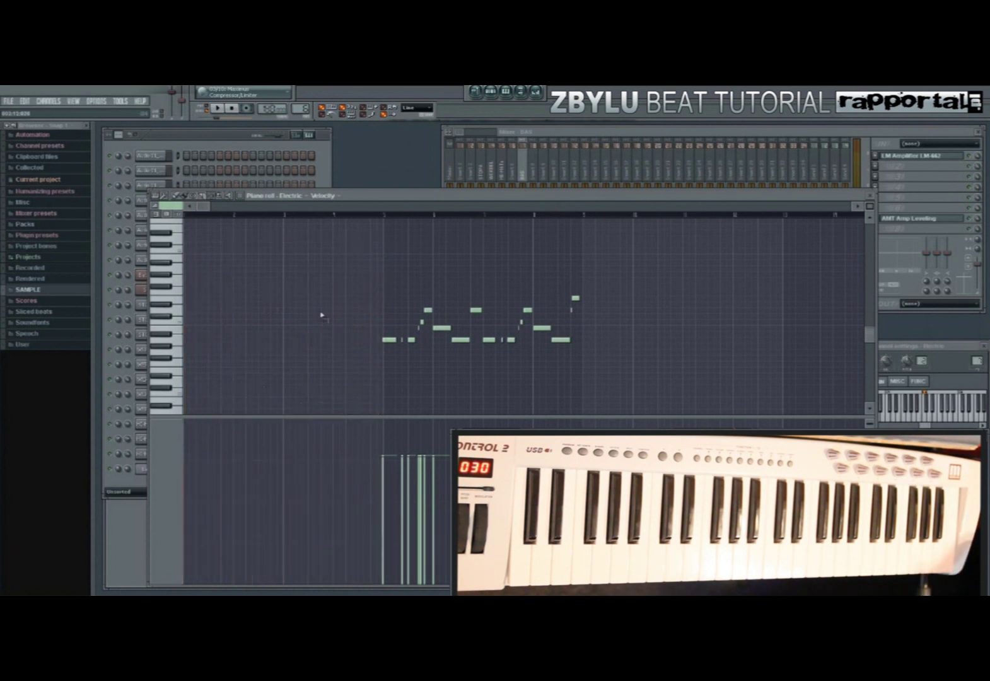
pyautogui.scroll(3, 321, 301)
pyautogui.moveTo(208, 205); pyautogui.dragTo(421, 214)
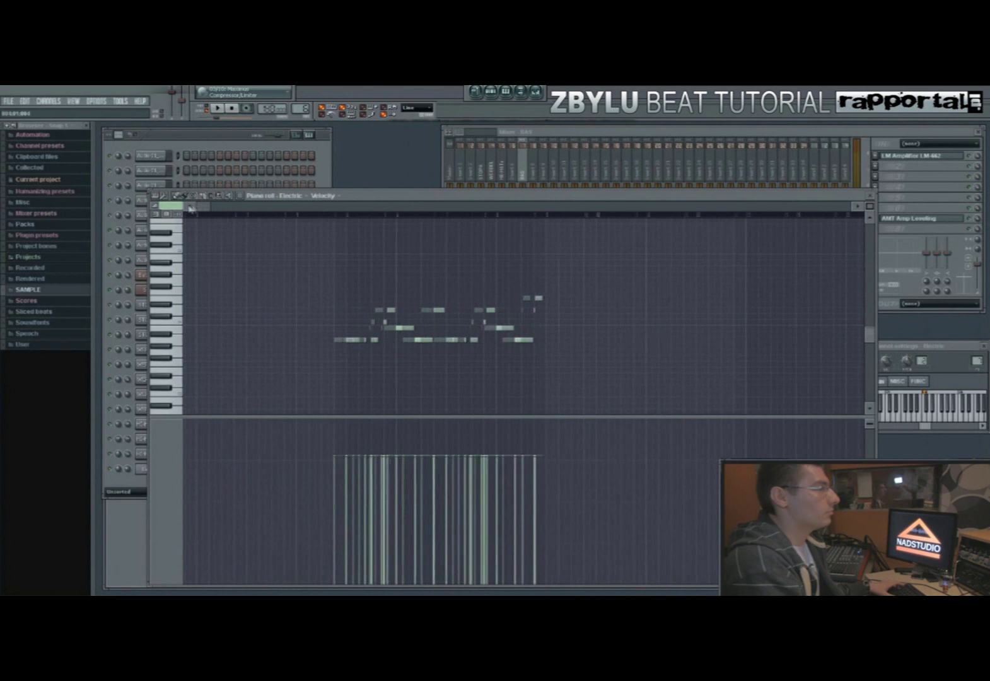
pyautogui.moveTo(190, 209); pyautogui.dragTo(185, 209)
pyautogui.hotkey('ctrl', 'a')
pyautogui.moveTo(389, 341); pyautogui.dragTo(189, 341)
pyautogui.hotkey('ctrl', 'd')
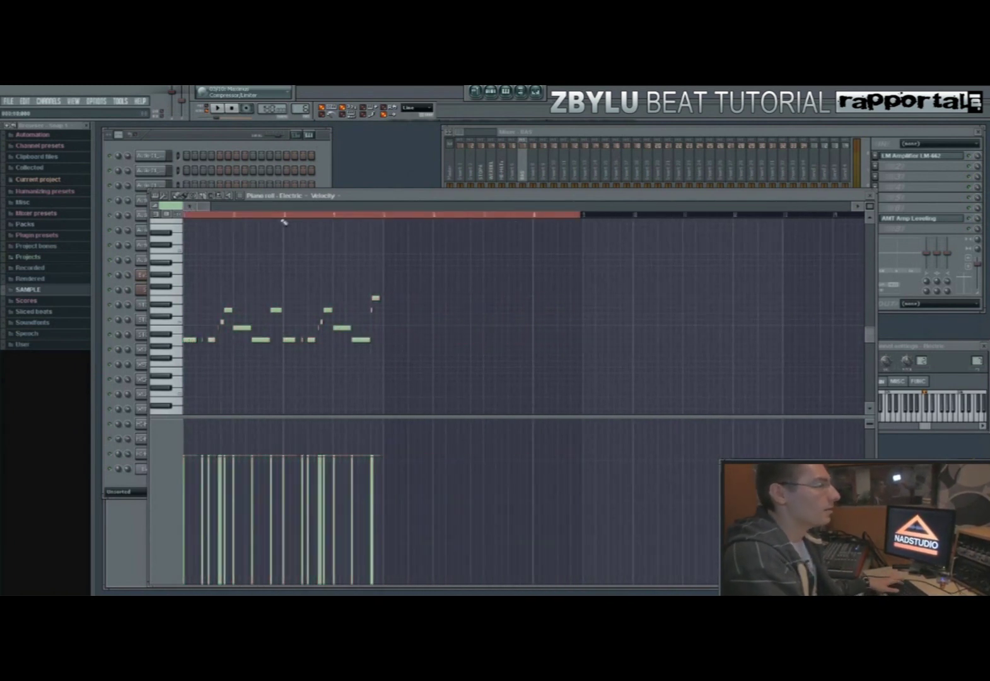
# - Set snapping to (none) and fine-adjust the timing of the low notes in the first bar
pyautogui.click(193, 216)
pyautogui.press('1')
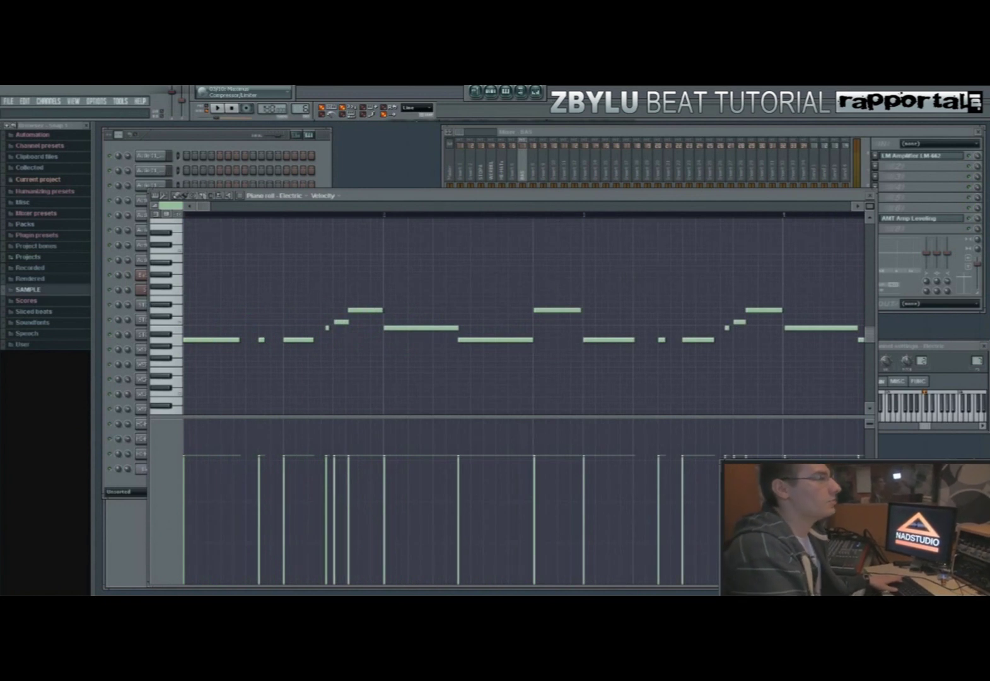
pyautogui.click(419, 108)
pyautogui.click(420, 139)
pyautogui.click(364, 308)
pyautogui.click(302, 341)
pyautogui.moveTo(302, 341); pyautogui.dragTo(303, 343)
pyautogui.click(262, 340)
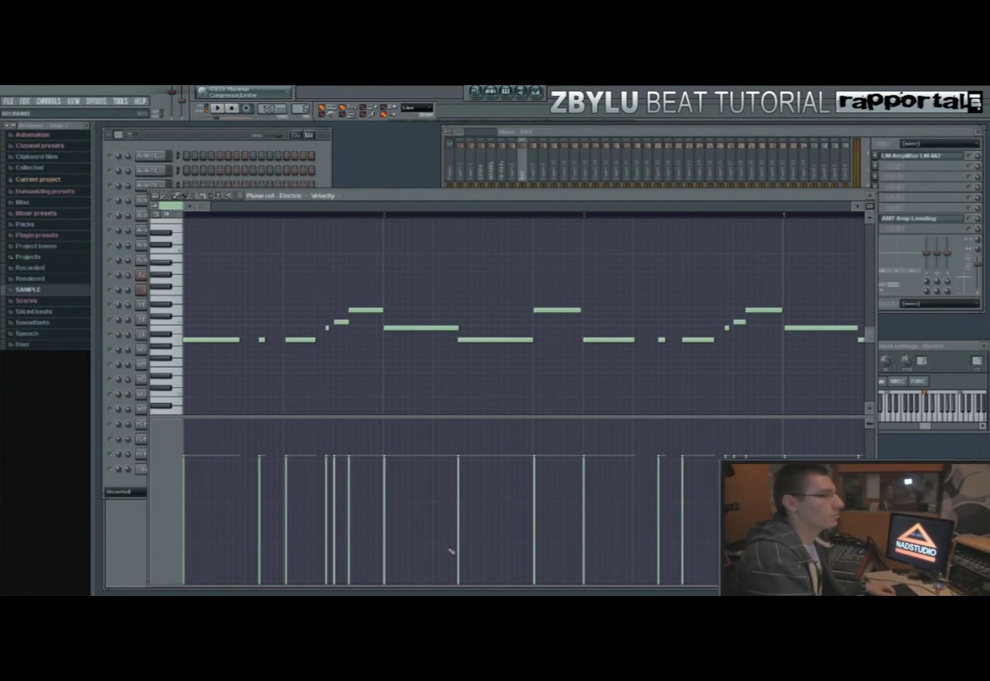
# - Trim the long note at the start of bar 2, nudge the following low notes slightly, and play the result
pyautogui.moveTo(458, 328); pyautogui.dragTo(469, 340)
pyautogui.moveTo(535, 340); pyautogui.dragTo(533, 339)
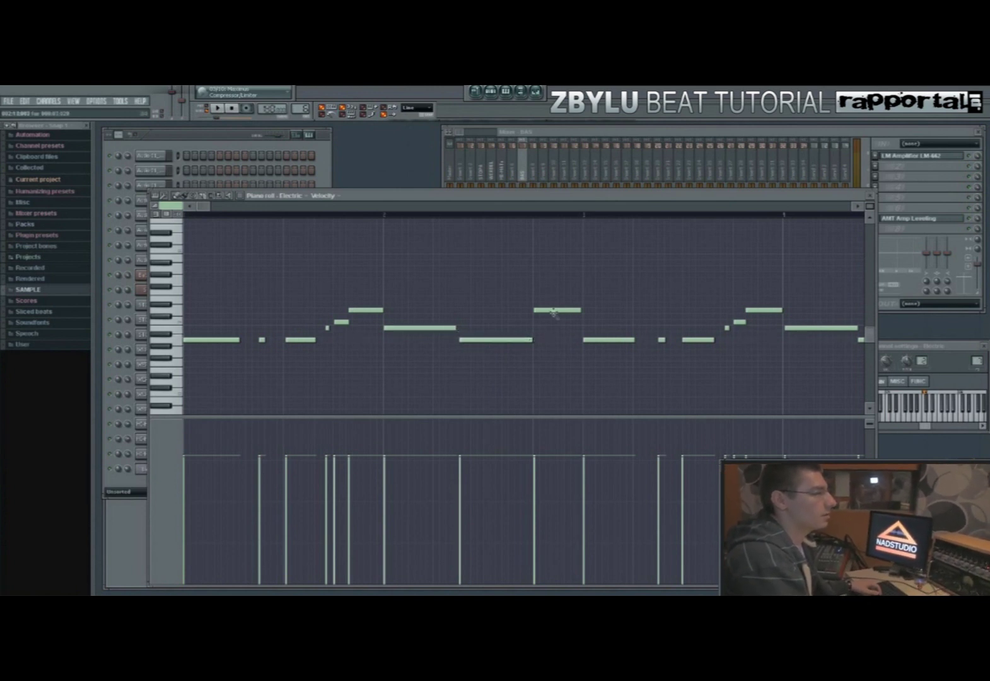
pyautogui.moveTo(599, 340); pyautogui.dragTo(600, 340)
pyautogui.press('space')
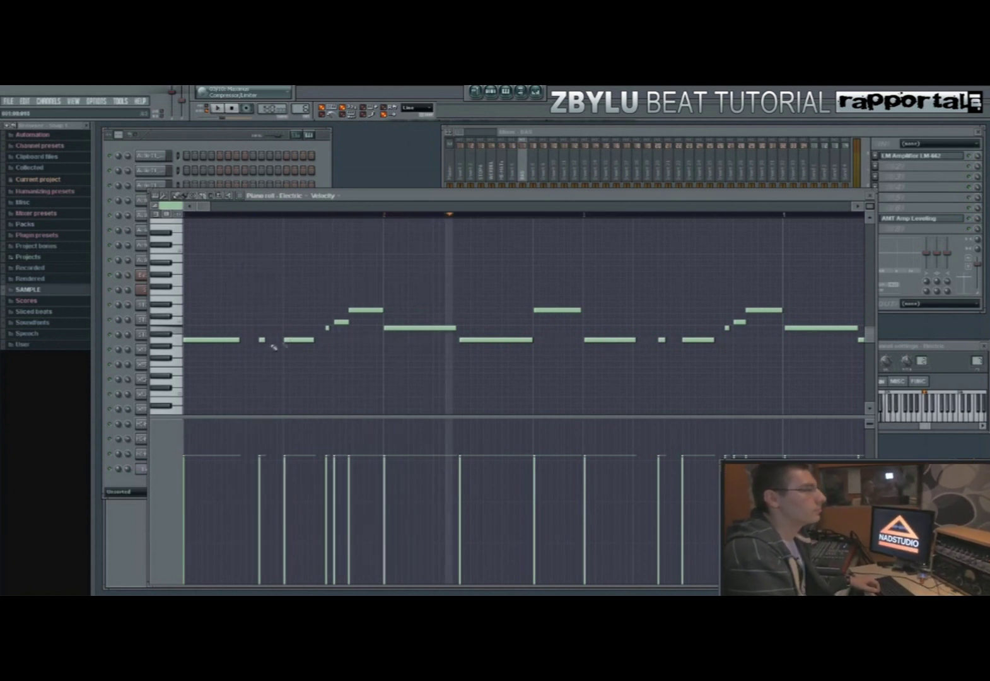
# - Shift the last two notes of bar 4 slightly earlier and play the line
pyautogui.moveTo(203, 206); pyautogui.dragTo(387, 214)
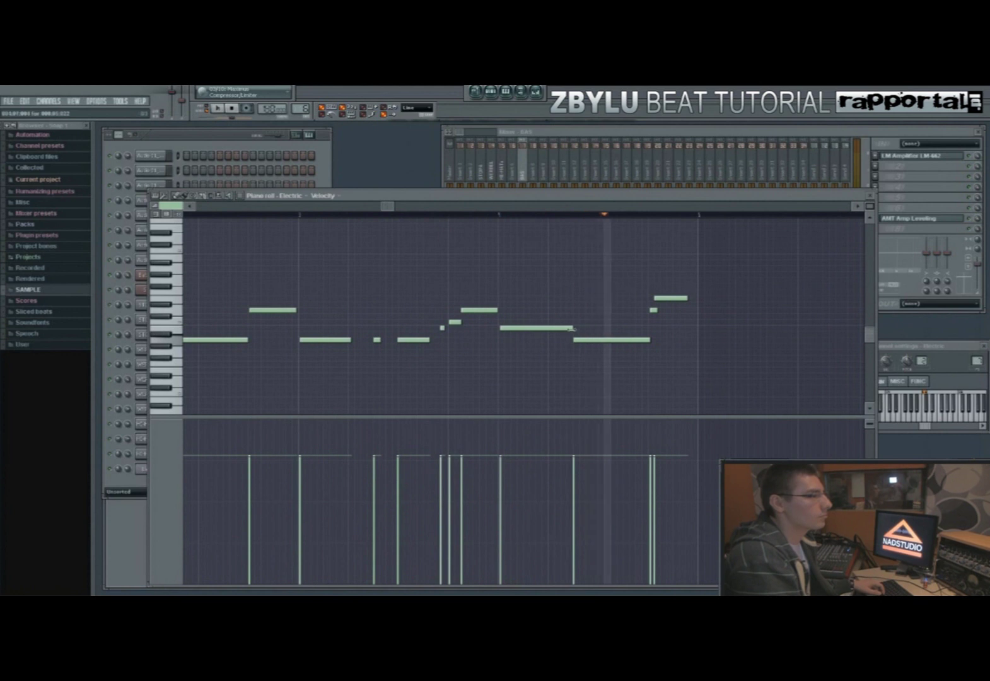
pyautogui.press('space')
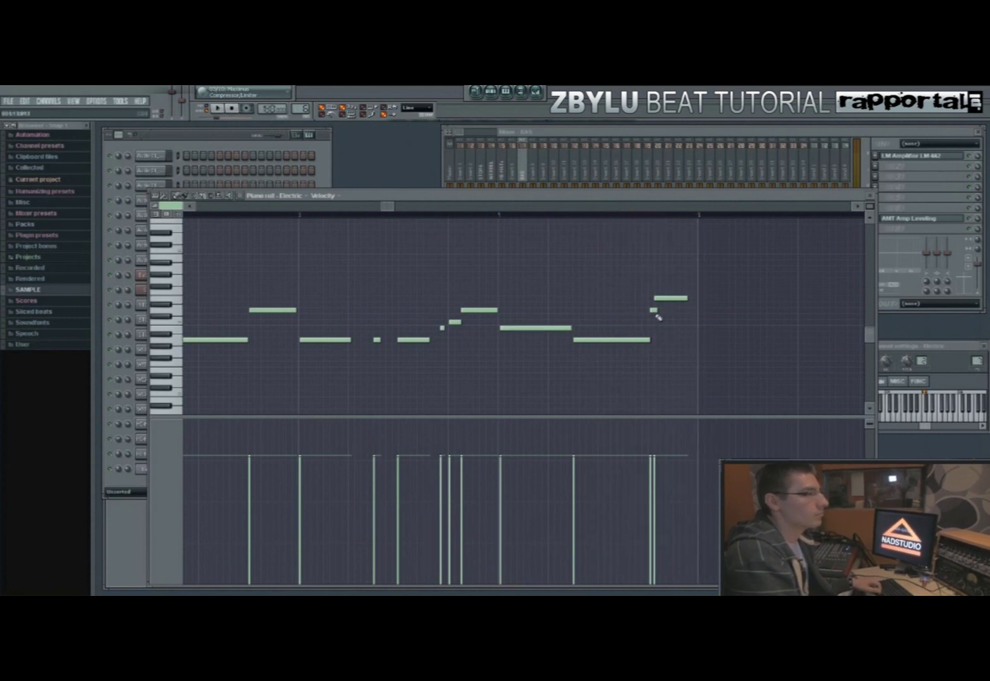
pyautogui.moveTo(653, 310); pyautogui.dragTo(651, 310)
pyautogui.moveTo(665, 299); pyautogui.dragTo(663, 300)
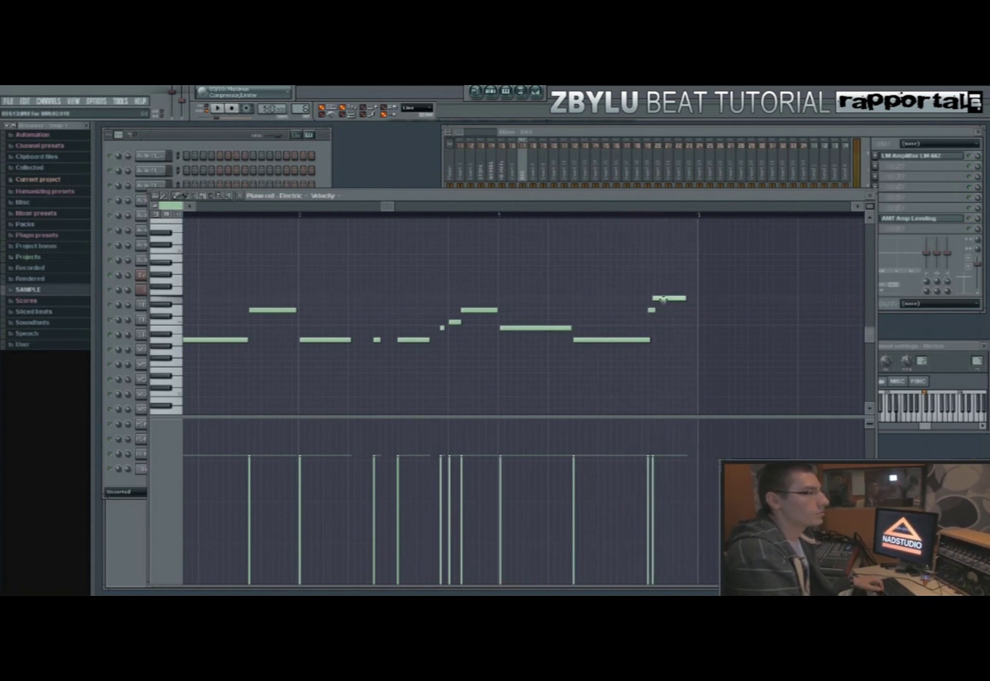
pyautogui.press('space')
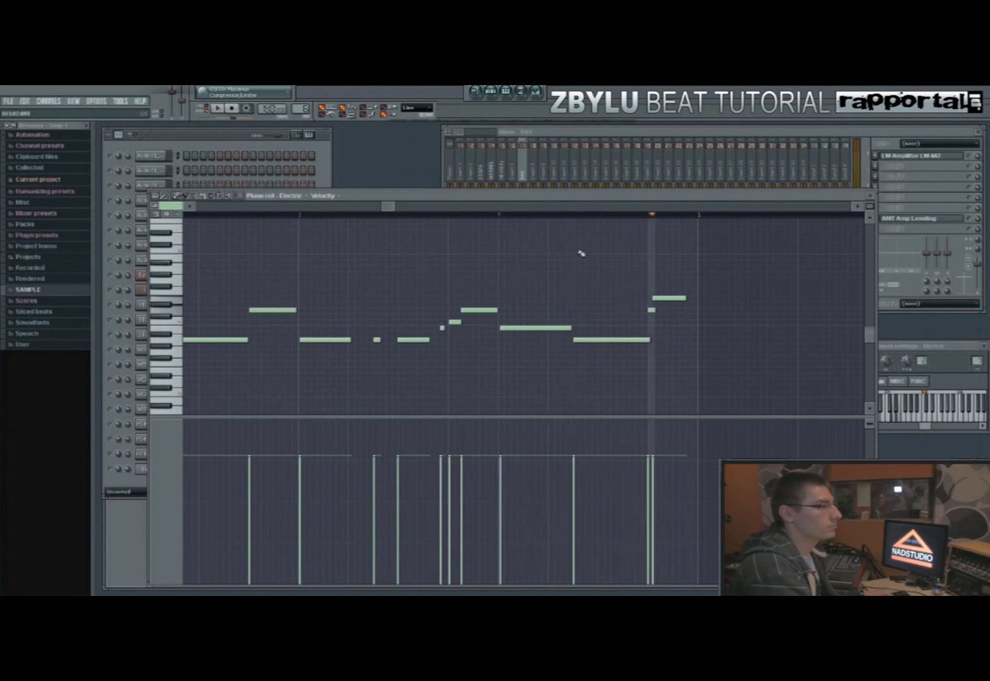
# - Shorten the last long low note in bar 4 and shift the final two notes together slightly later
pyautogui.press('space')
pyautogui.moveTo(642, 272); pyautogui.dragTo(645, 339)
pyautogui.press('space')
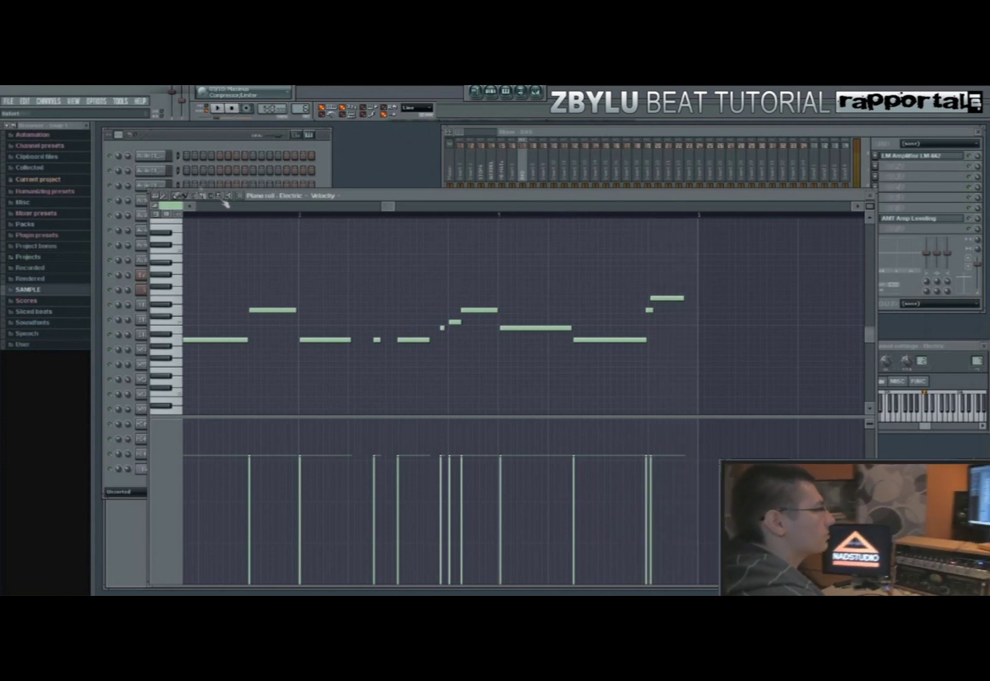
pyautogui.moveTo(627, 287); pyautogui.dragTo(671, 301)
pyautogui.press('space')
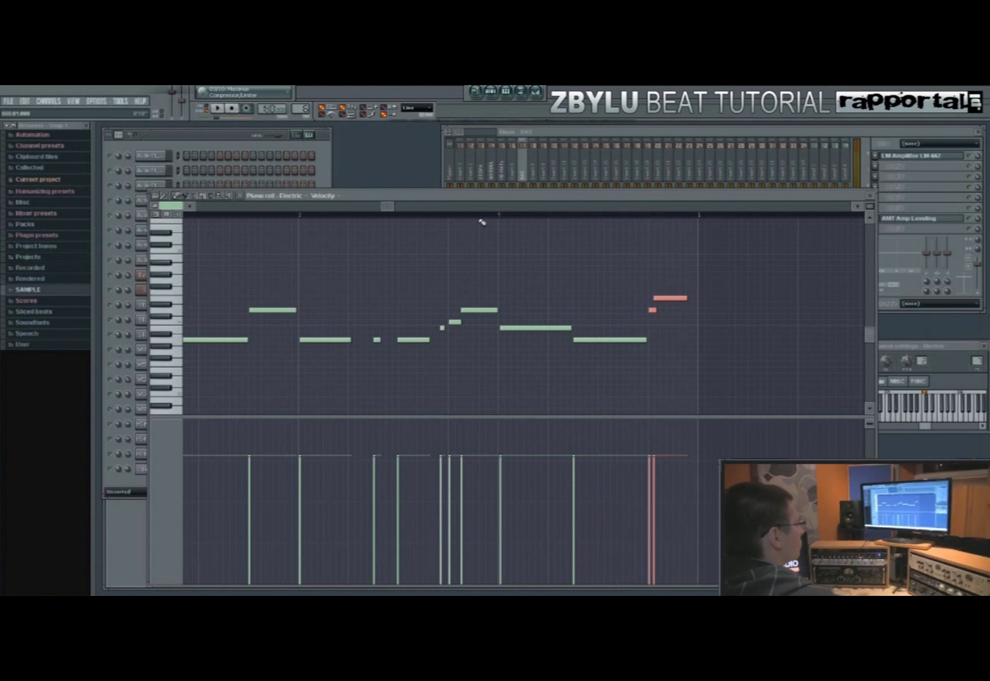
# - Close the piano roll and place a second Pattern 11 clip directly after the first in the playlist
pyautogui.click(864, 204)
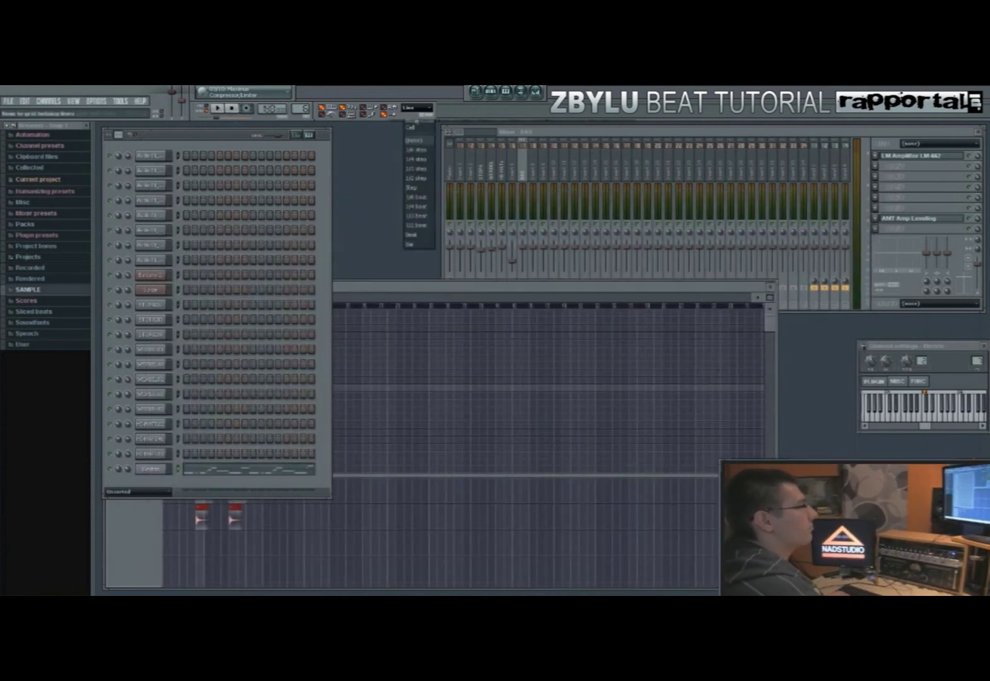
pyautogui.click(404, 343)
pyautogui.click(231, 388)
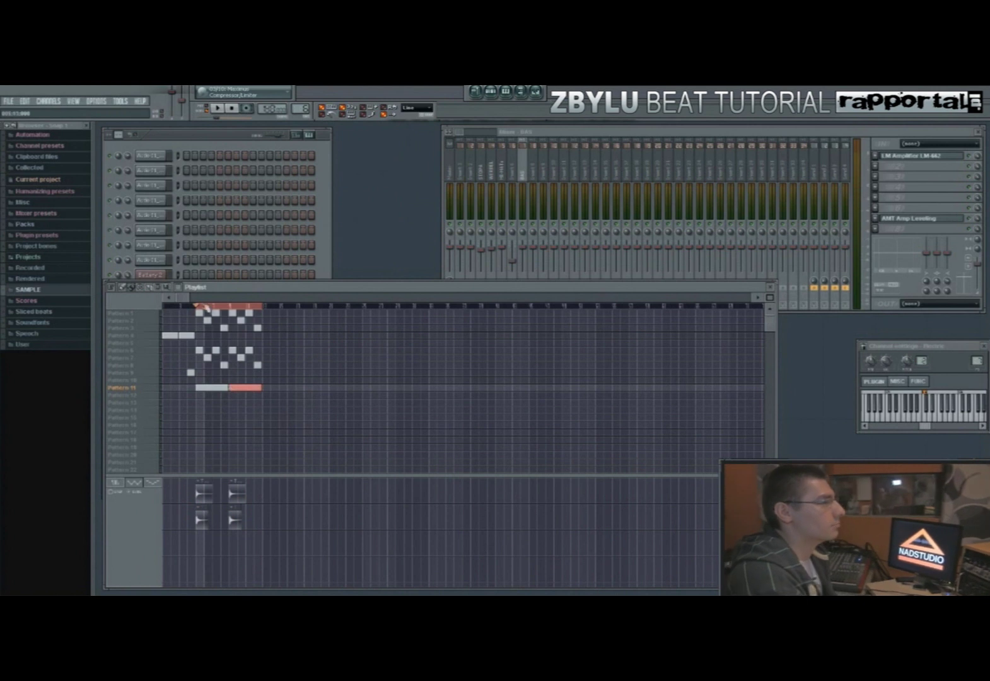
pyautogui.click(197, 307)
# - Lower the volume of the BAS mixer channel slightly and play the song from the start to check the balance
pyautogui.click(208, 144)
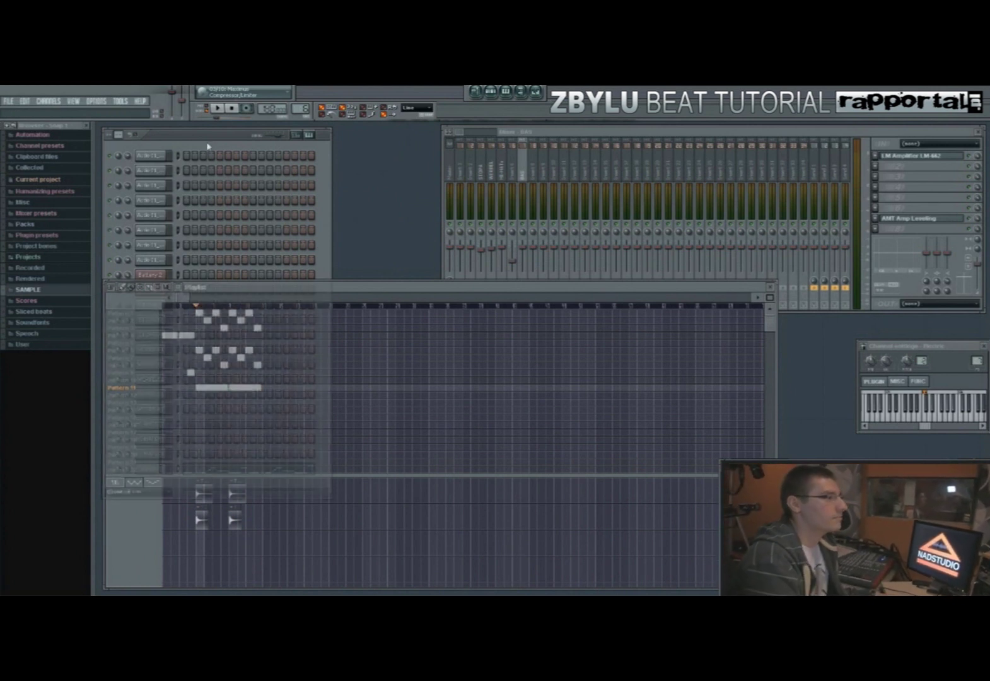
pyautogui.click(232, 109)
pyautogui.click(525, 255)
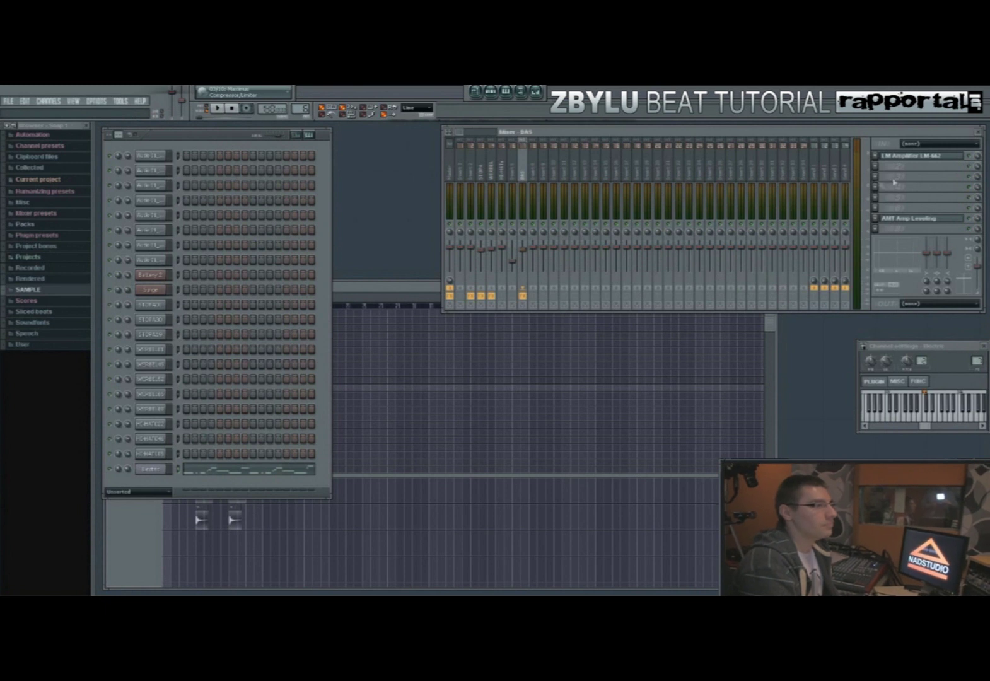
pyautogui.click(388, 291)
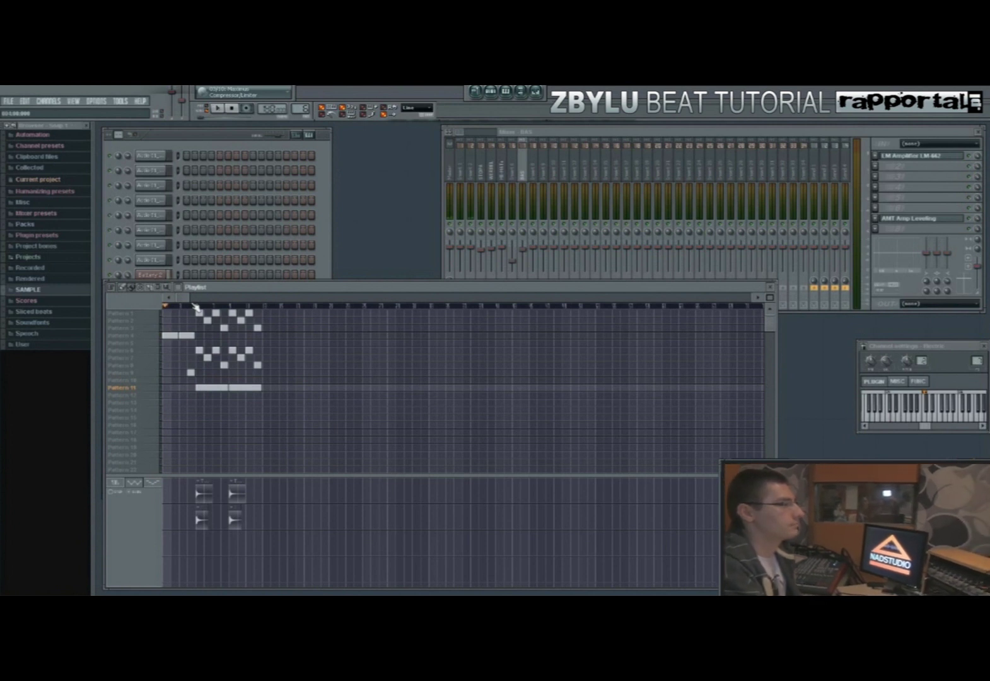
pyautogui.press('space')
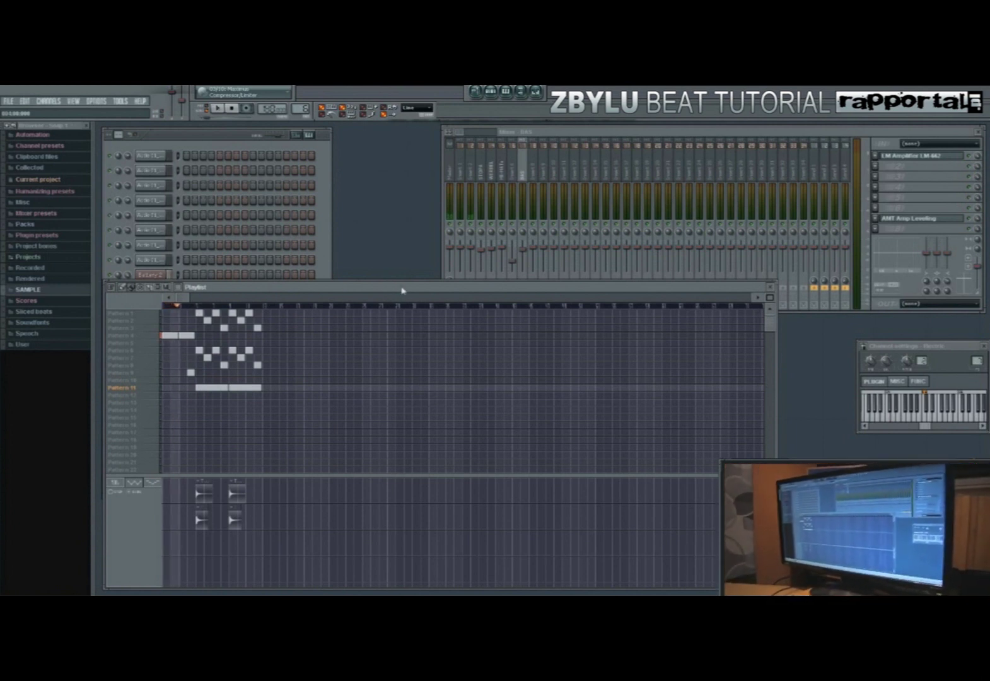
pyautogui.moveTo(523, 250); pyautogui.dragTo(522, 249)
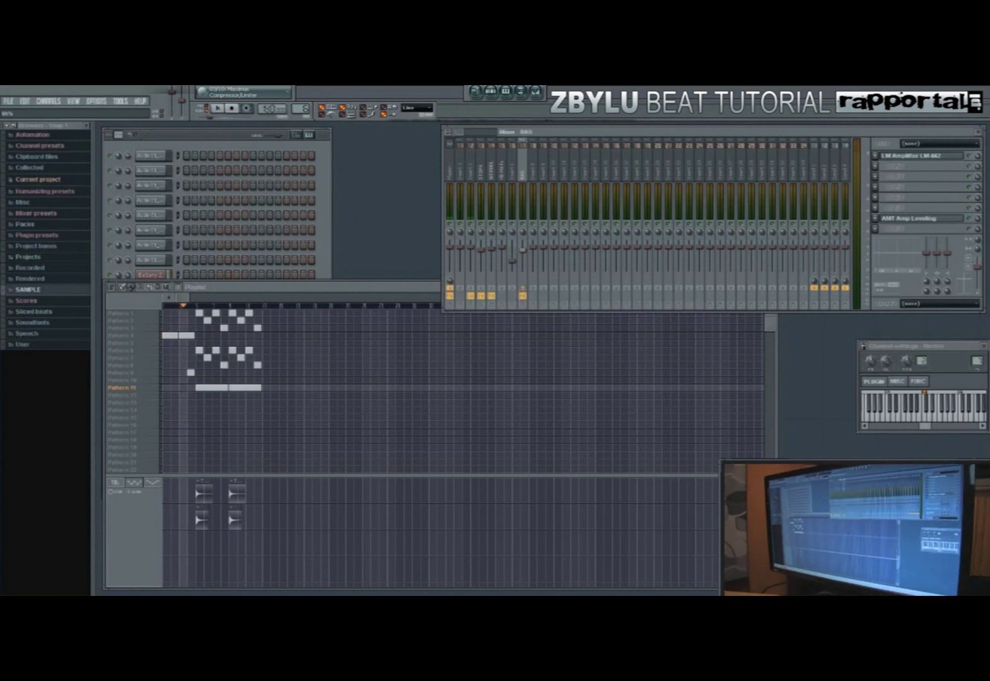
# - Play the song and check the BAS mixer channel's volume against the other tracks
pyautogui.click(440, 287)
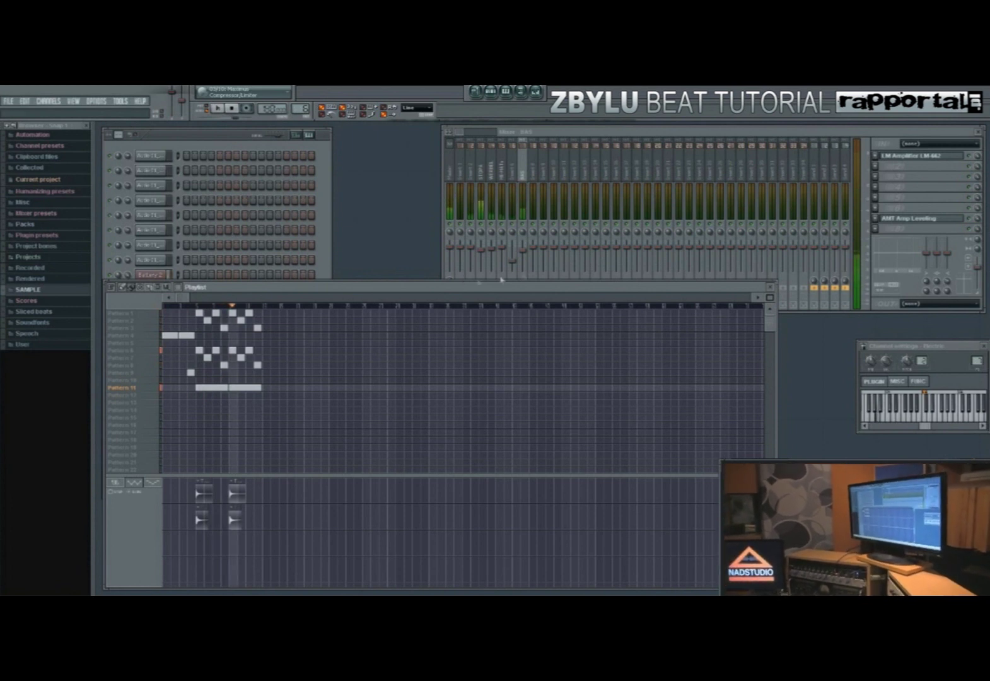
pyautogui.click(522, 250)
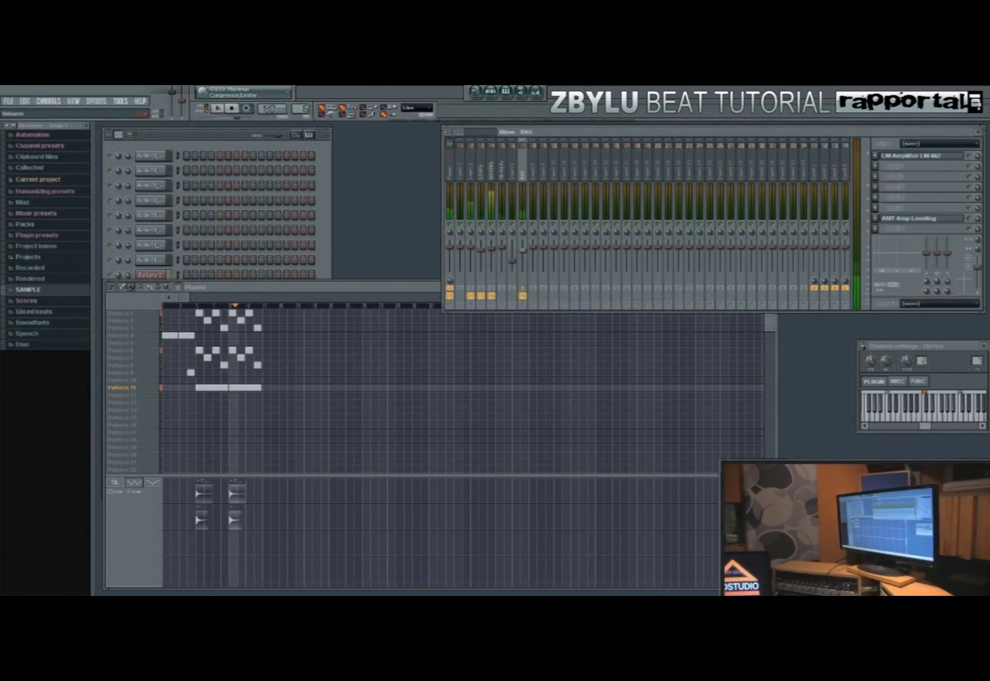
pyautogui.click(400, 290)
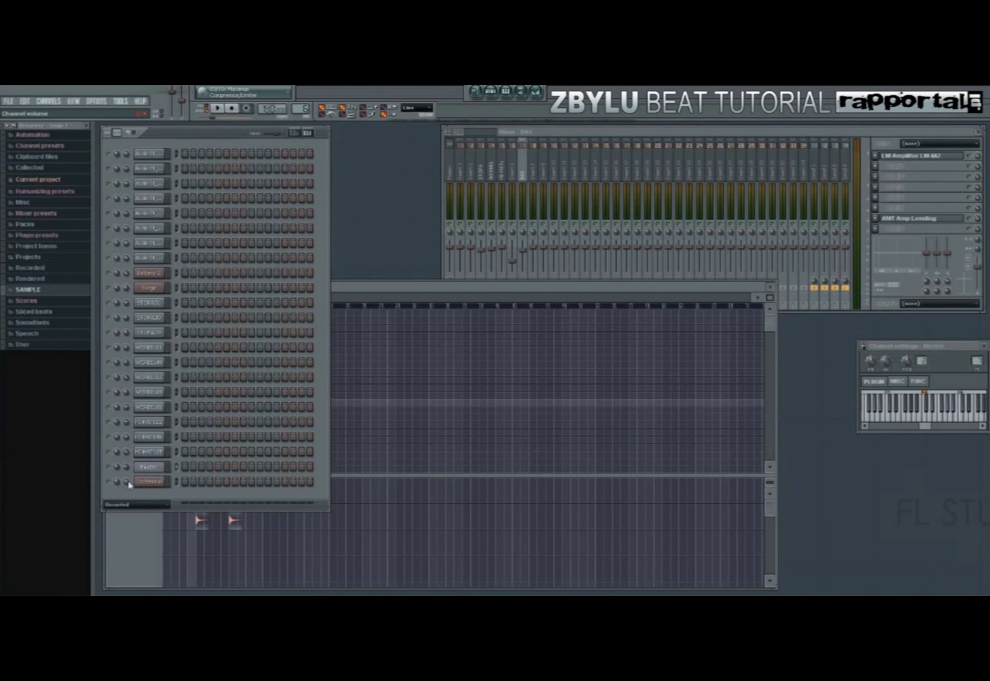
# - Open the Edirol Orchestral channel and load a solo Violin Vibrato patch into part 1
pyautogui.click(158, 482)
pyautogui.moveTo(245, 293); pyautogui.dragTo(277, 287)
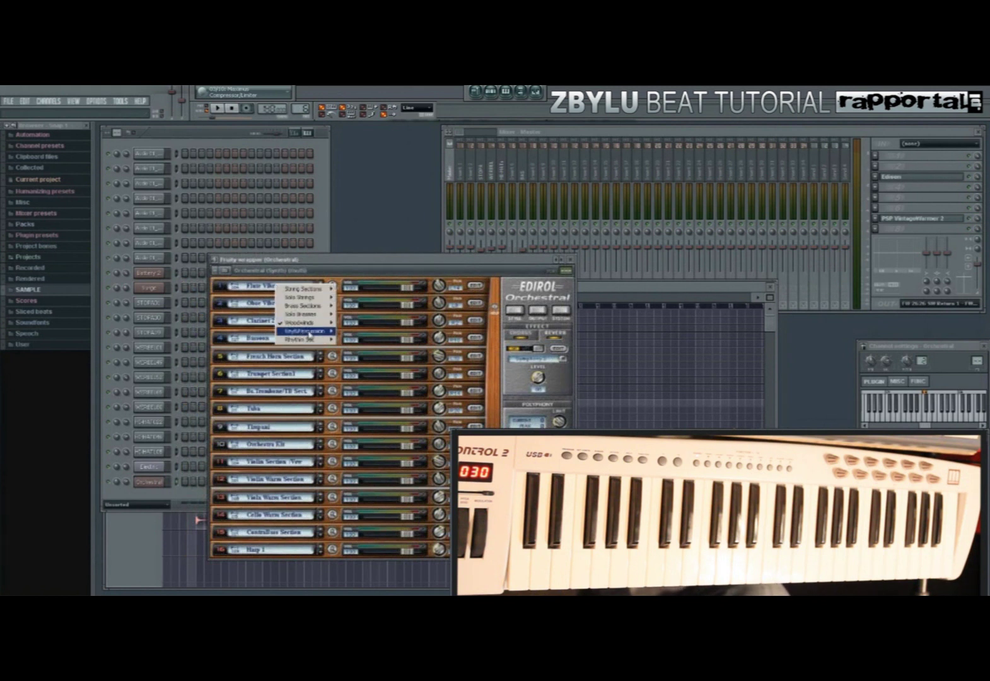
pyautogui.moveTo(309, 335)
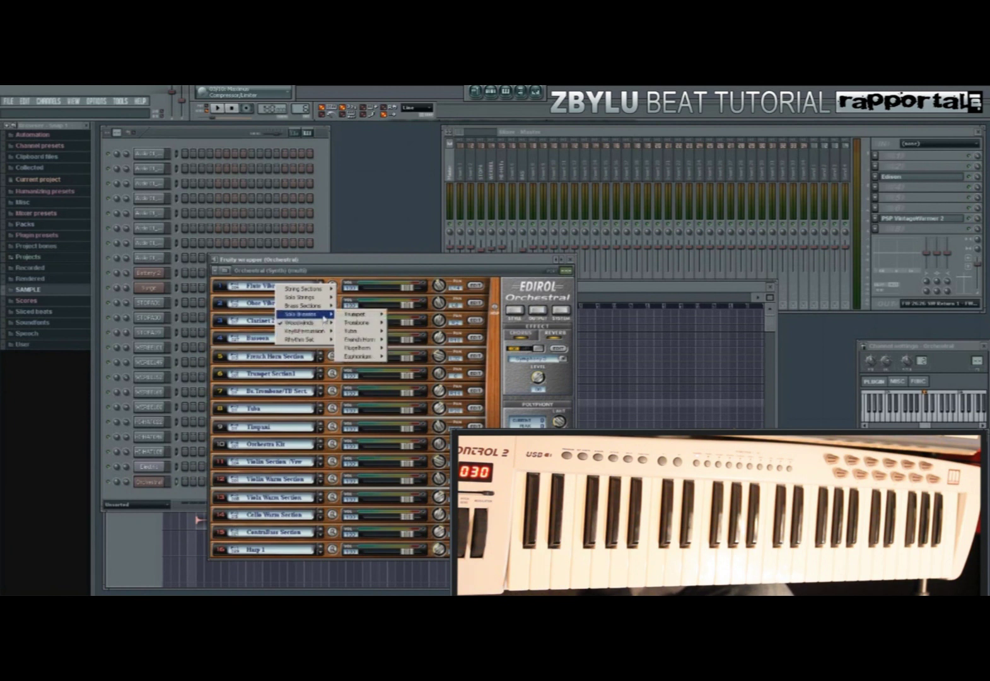
pyautogui.moveTo(326, 309)
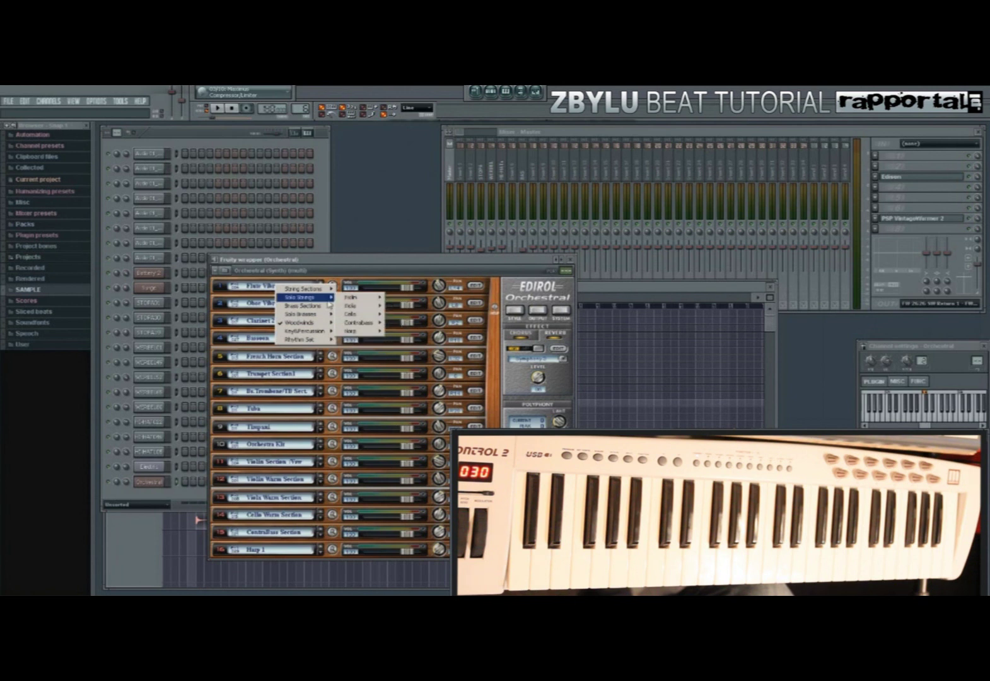
pyautogui.moveTo(358, 297)
pyautogui.click(398, 298)
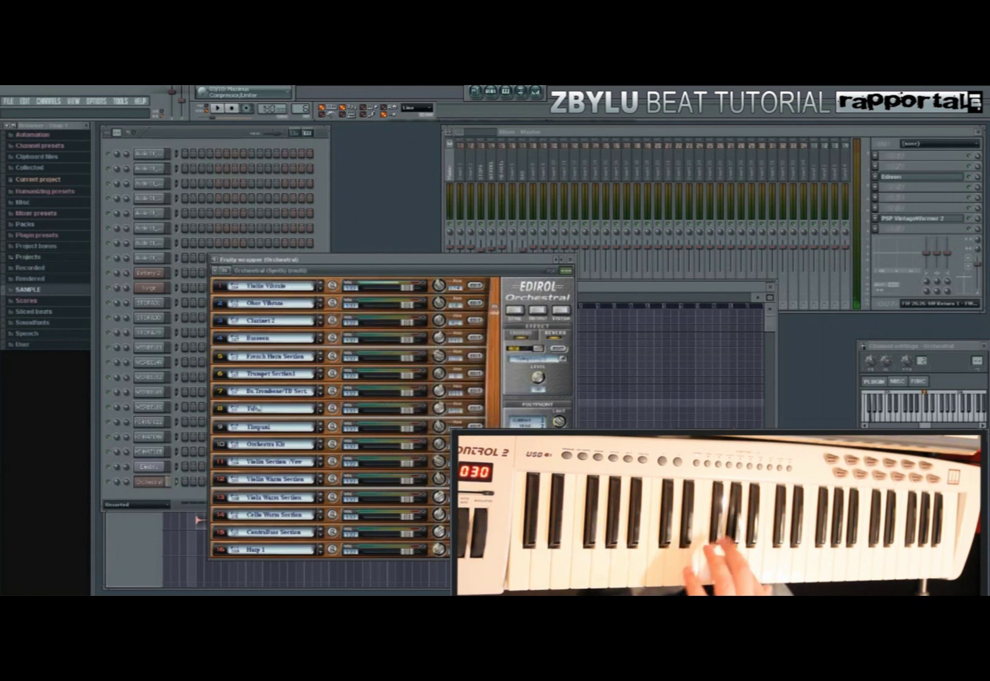
# - Replace the part 1 patch with Violin Warm Section from the string sections and audition it
pyautogui.click(289, 294)
pyautogui.moveTo(310, 291)
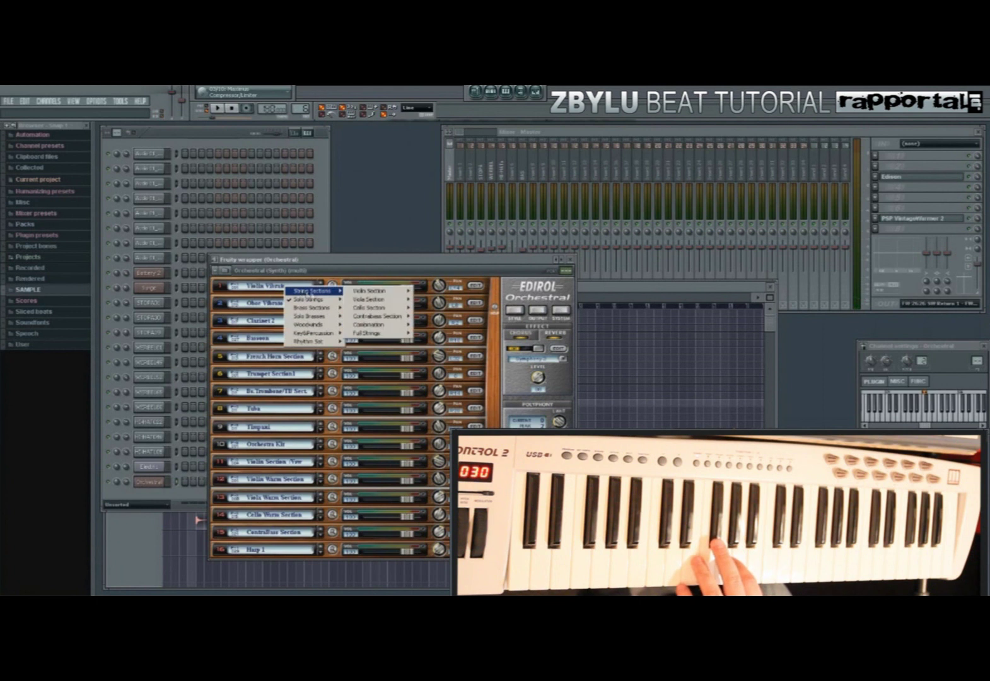
pyautogui.moveTo(372, 295)
pyautogui.click(441, 303)
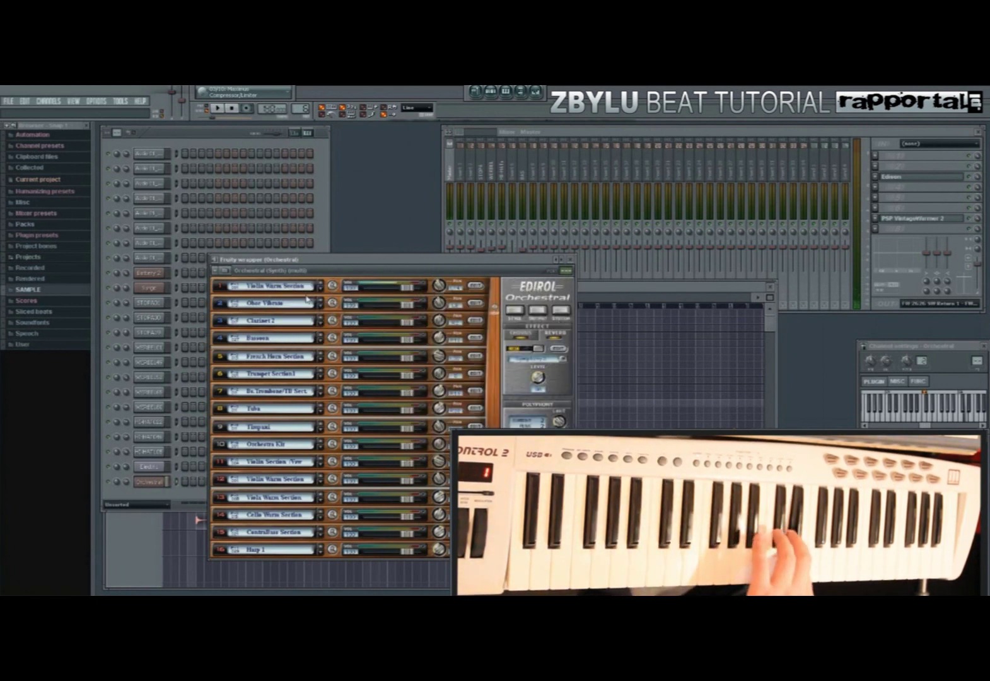
# - Audition further string patches in part 1, including Slow Viola Section, and move on to Viola Warm Section
pyautogui.click(287, 291)
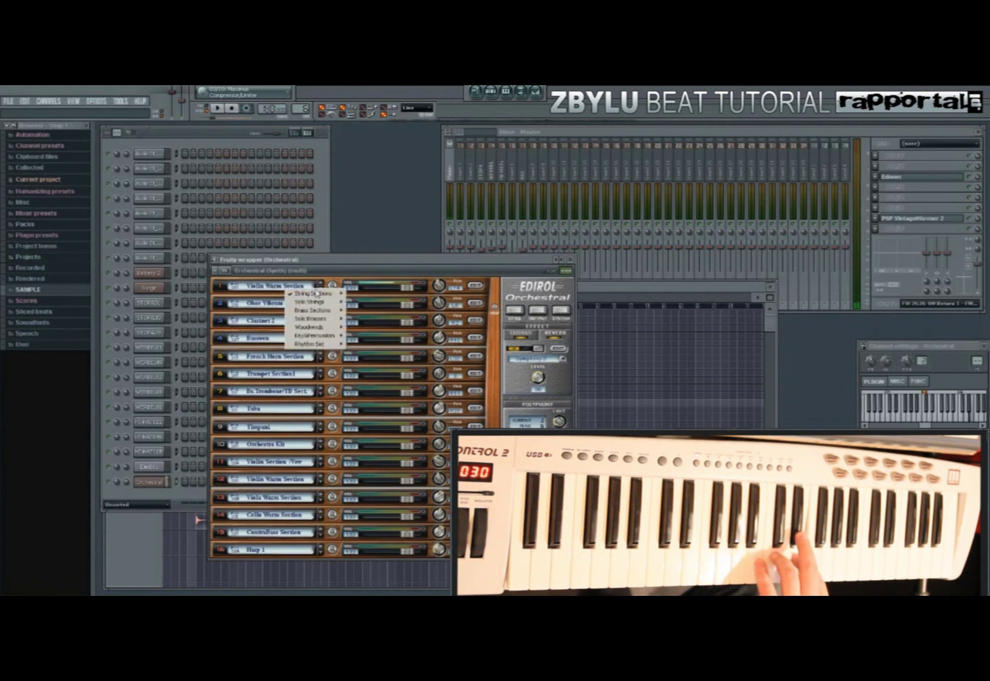
pyautogui.click(328, 279)
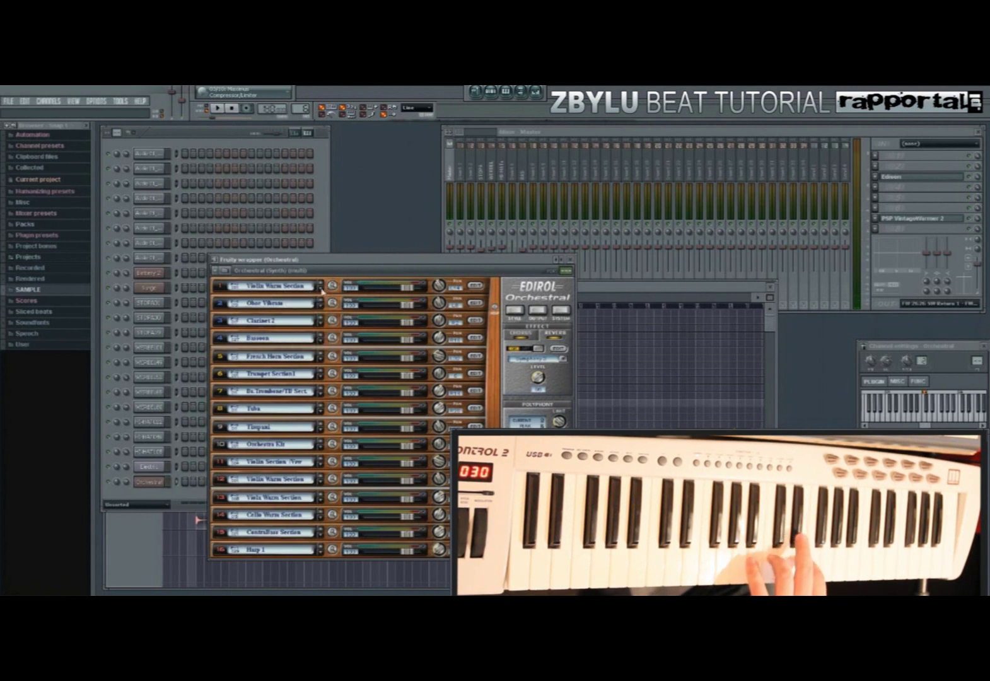
pyautogui.click(321, 283)
pyautogui.click(321, 284)
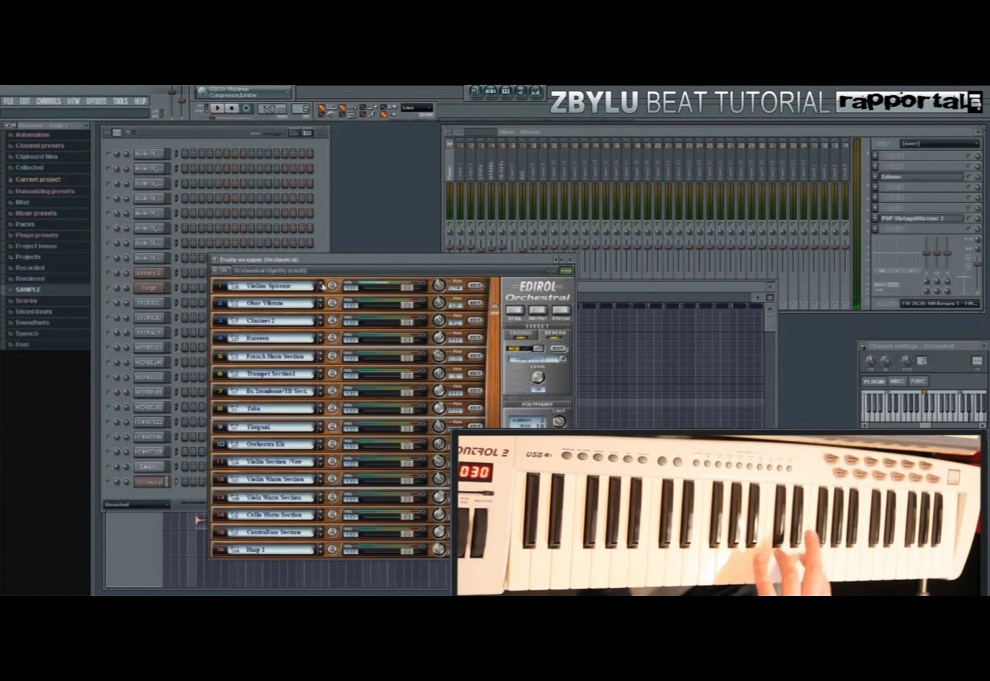
pyautogui.click(321, 287)
pyautogui.click(321, 288)
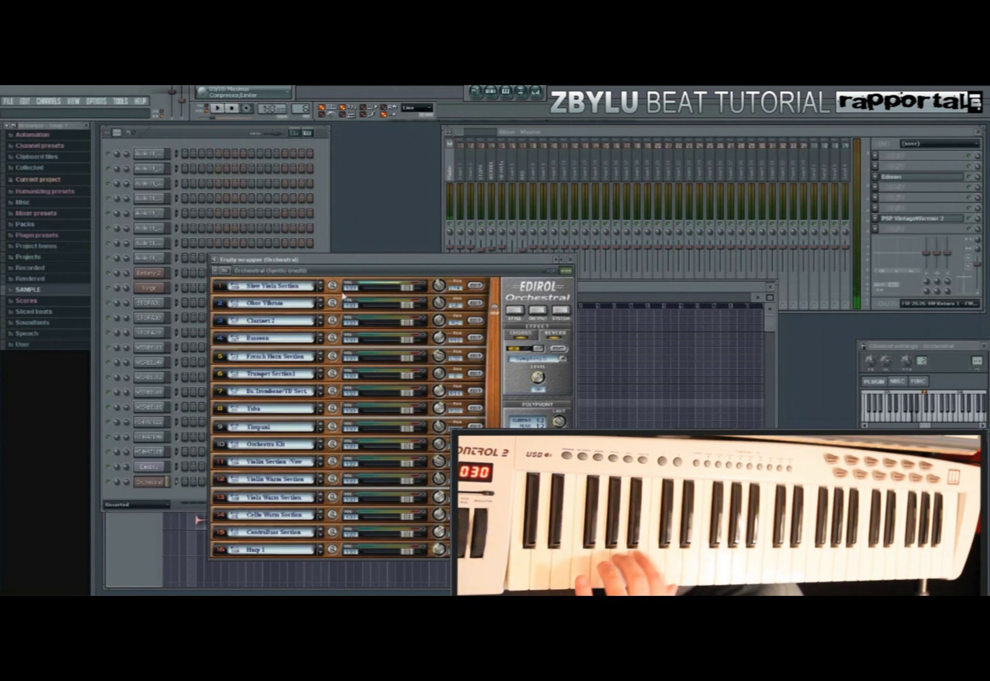
pyautogui.click(320, 289)
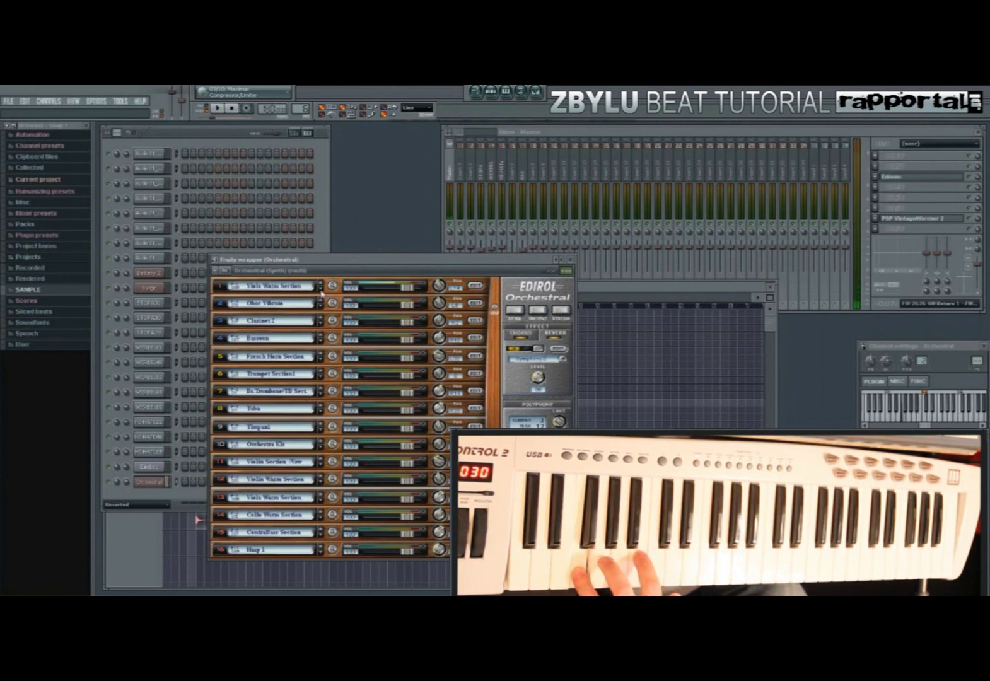
# - Audition more string patches in part 1, settle on Cello Warm Section, and close the Orchestral plugin window
pyautogui.click(322, 288)
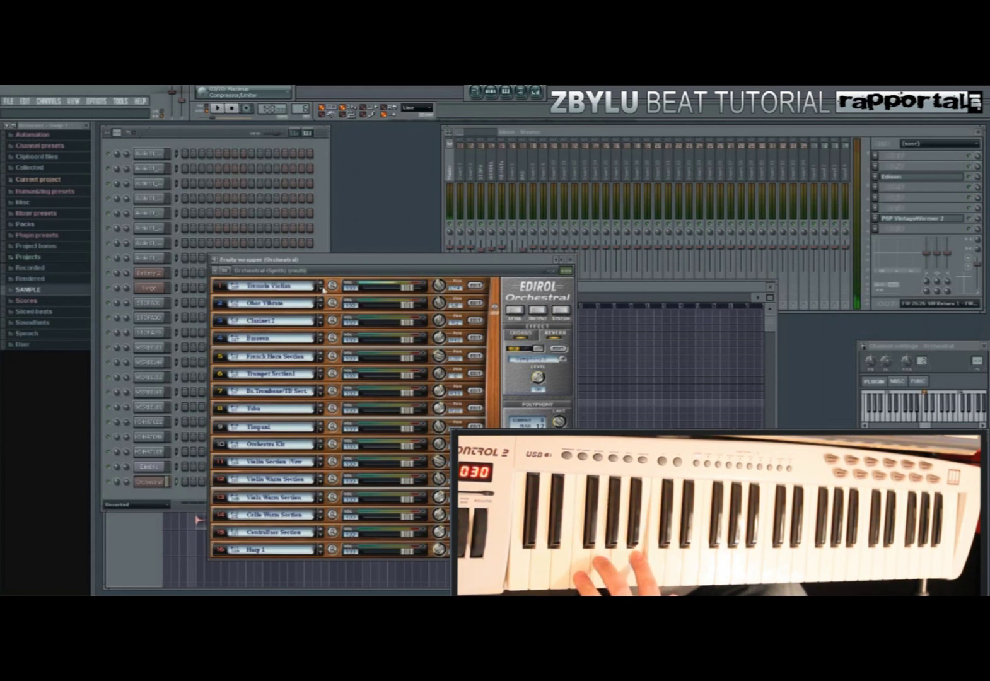
pyautogui.click(321, 287)
pyautogui.click(321, 287)
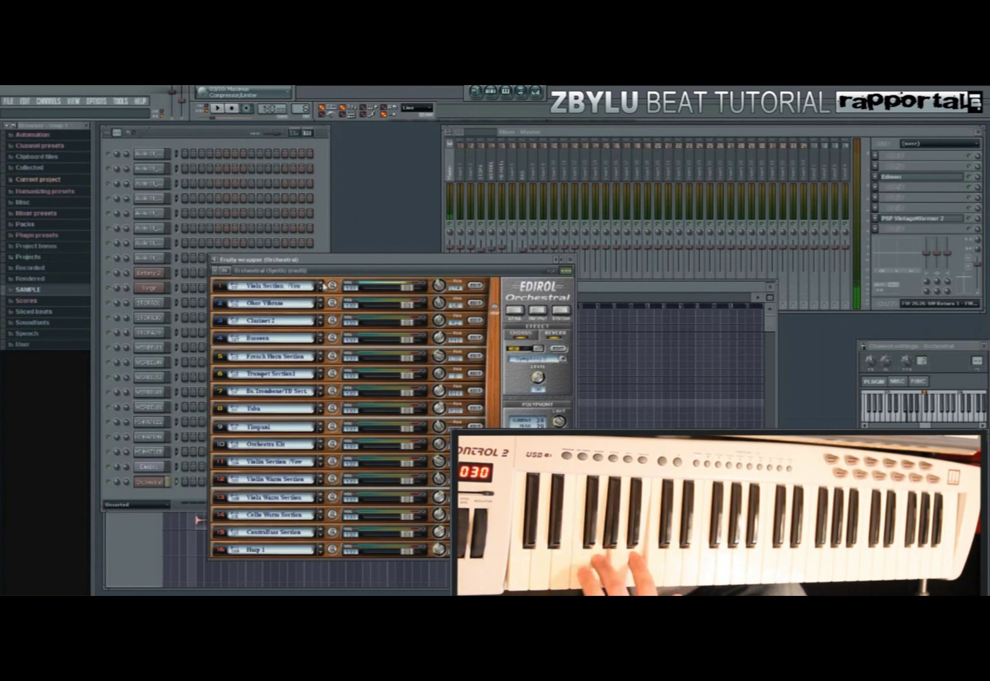
pyautogui.click(321, 287)
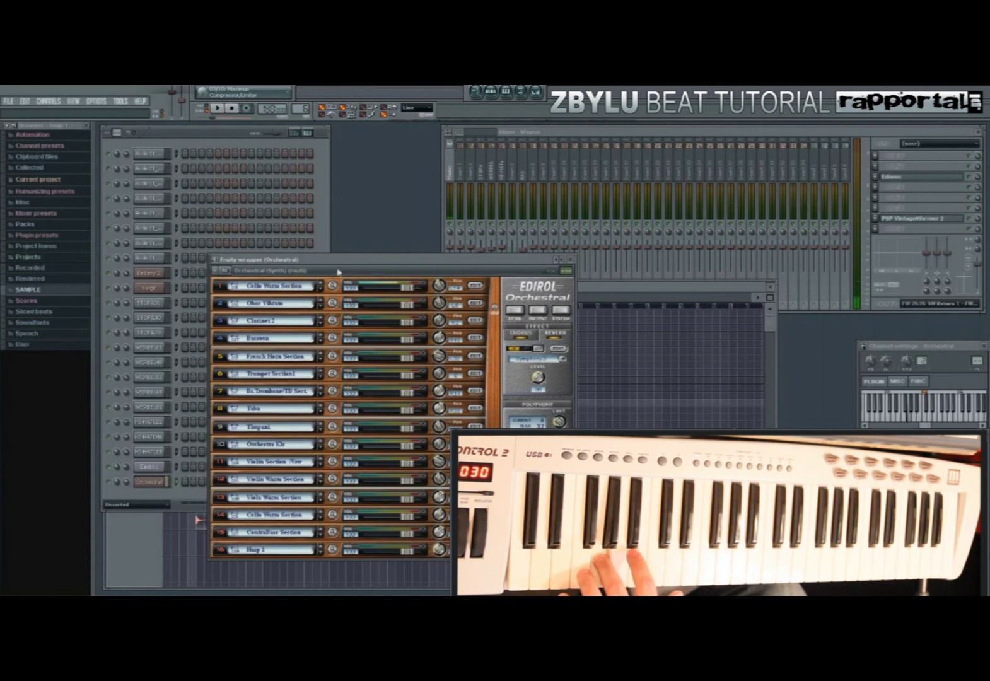
pyautogui.click(570, 259)
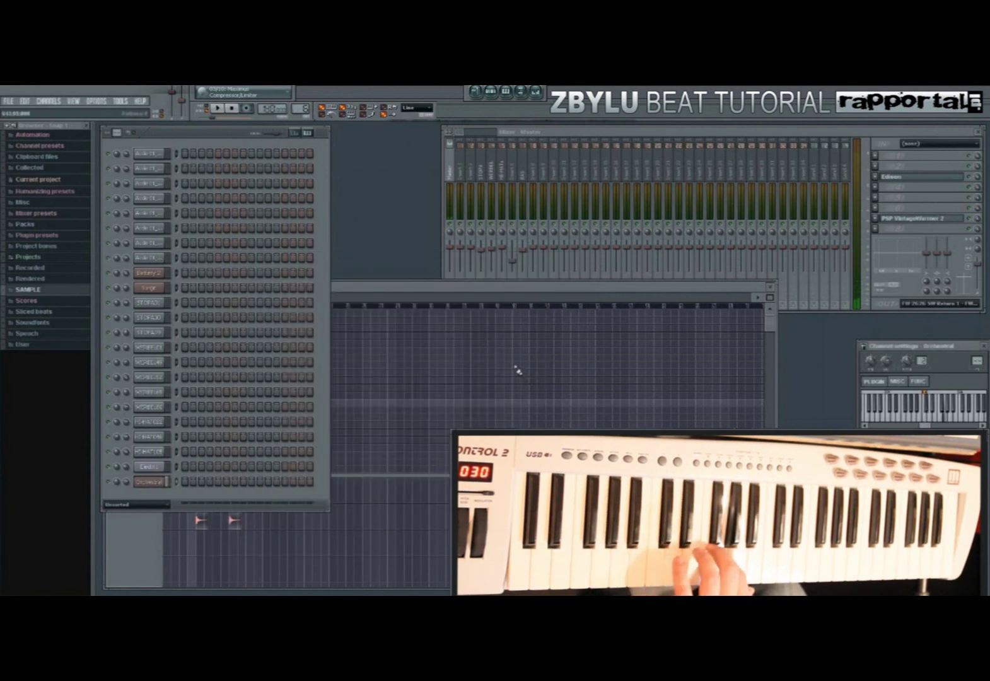
# - Lower the Orchestral channel's volume slightly while playing along with the song
pyautogui.click(515, 367)
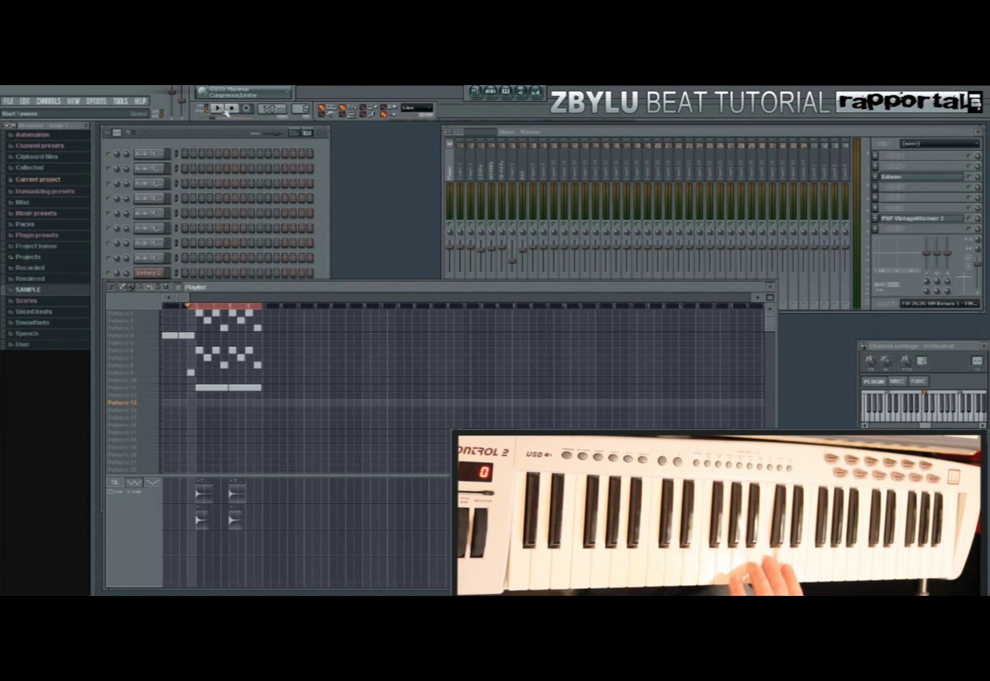
pyautogui.click(210, 142)
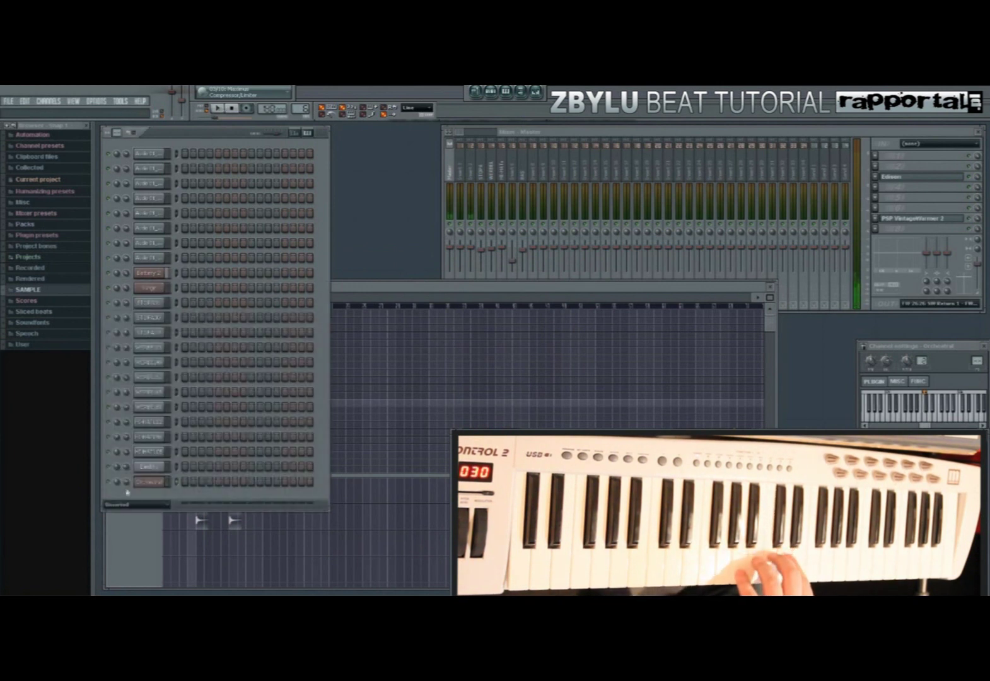
pyautogui.moveTo(126, 481); pyautogui.dragTo(124, 484)
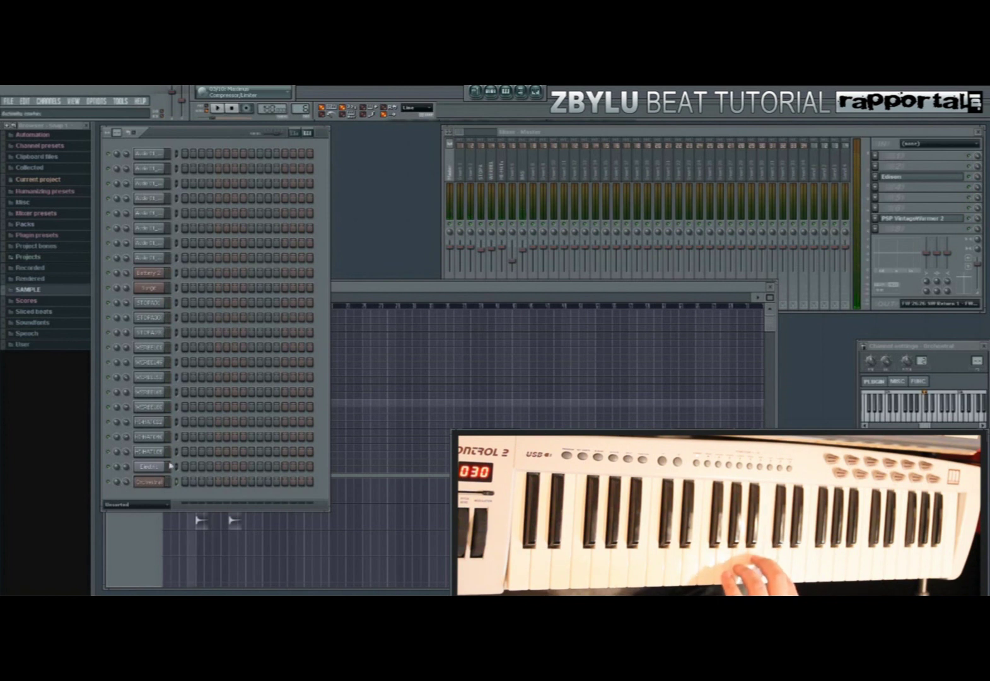
# - Clear the time selection in the playlist, play the opening bars of the song, and stop playback
pyautogui.click(401, 294)
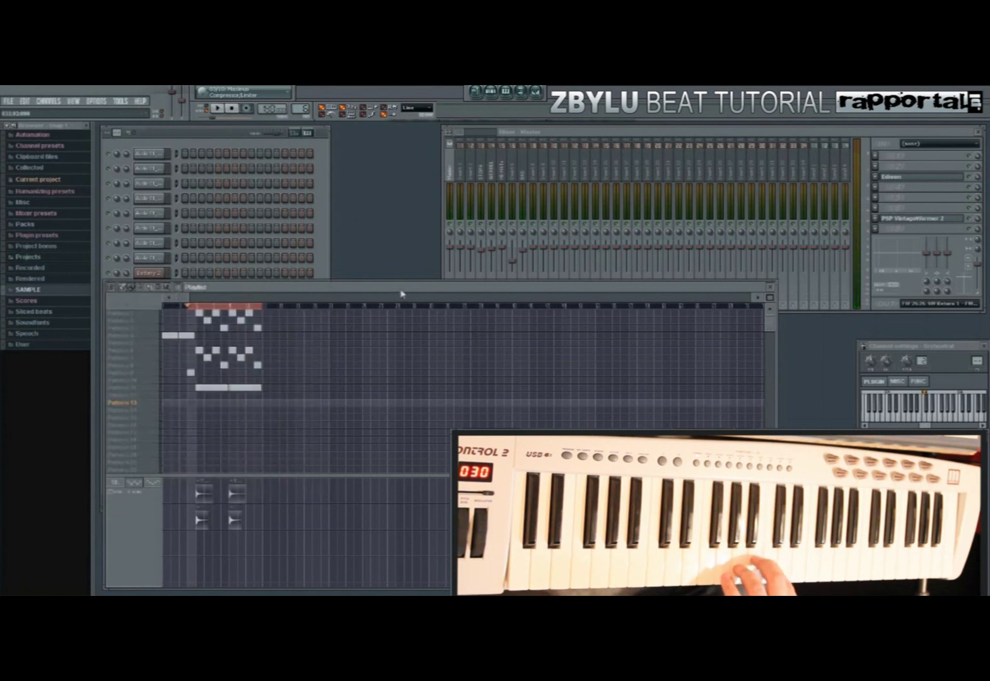
pyautogui.click(203, 136)
pyautogui.click(346, 291)
pyautogui.click(191, 306)
pyautogui.click(230, 114)
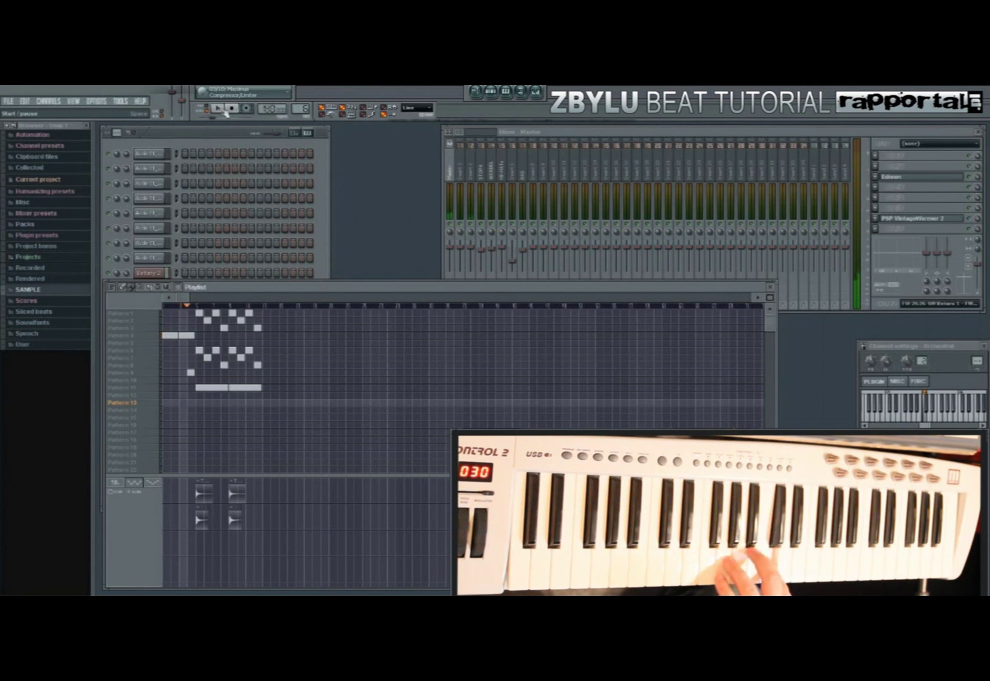
pyautogui.press('space')
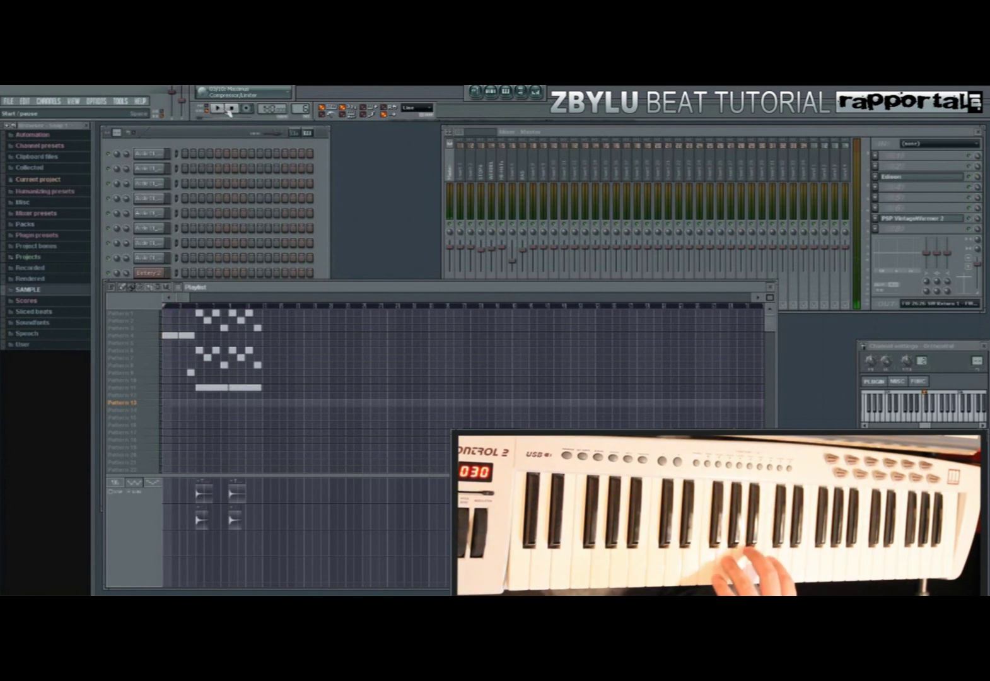
# - Check Pattern 4's channel contents, select the empty Pattern 14, and record a first orchestral take over the opening bars
pyautogui.click(150, 337)
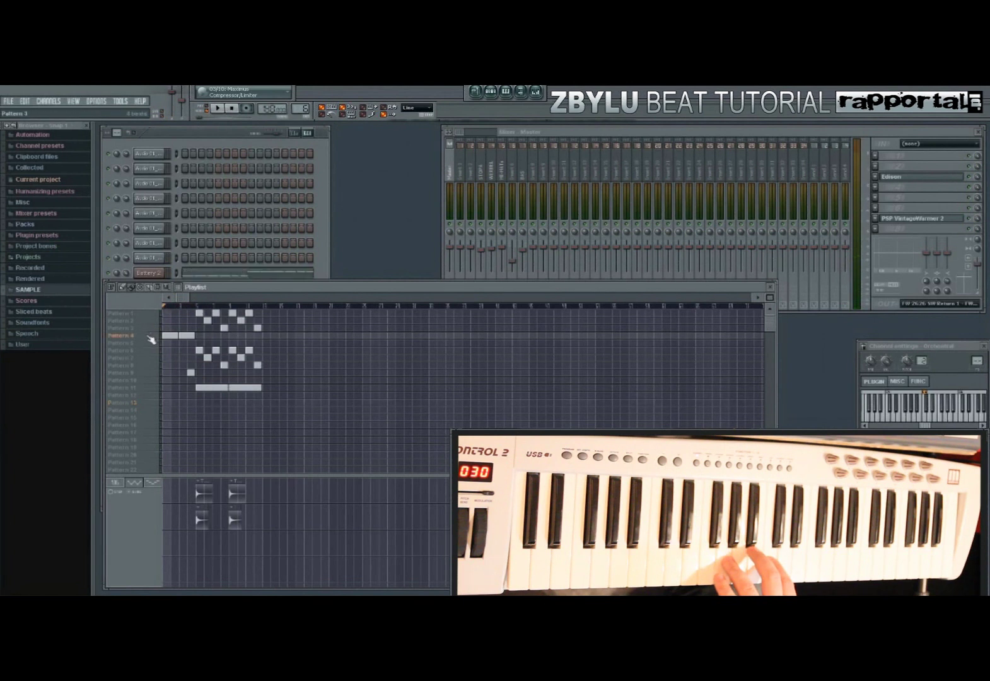
pyautogui.click(208, 141)
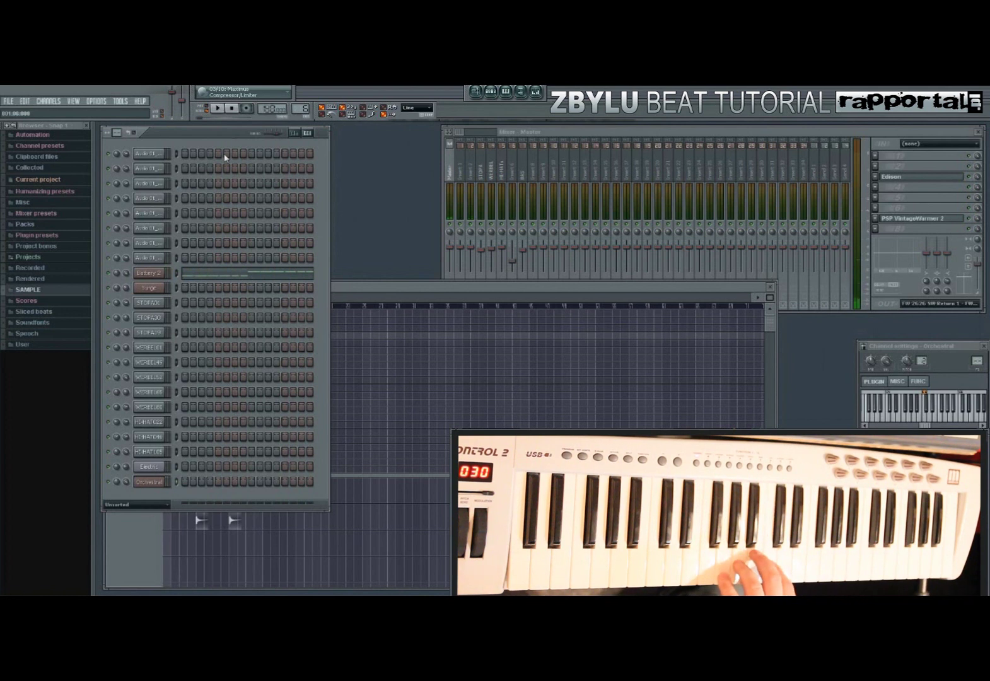
pyautogui.click(432, 439)
pyautogui.click(147, 410)
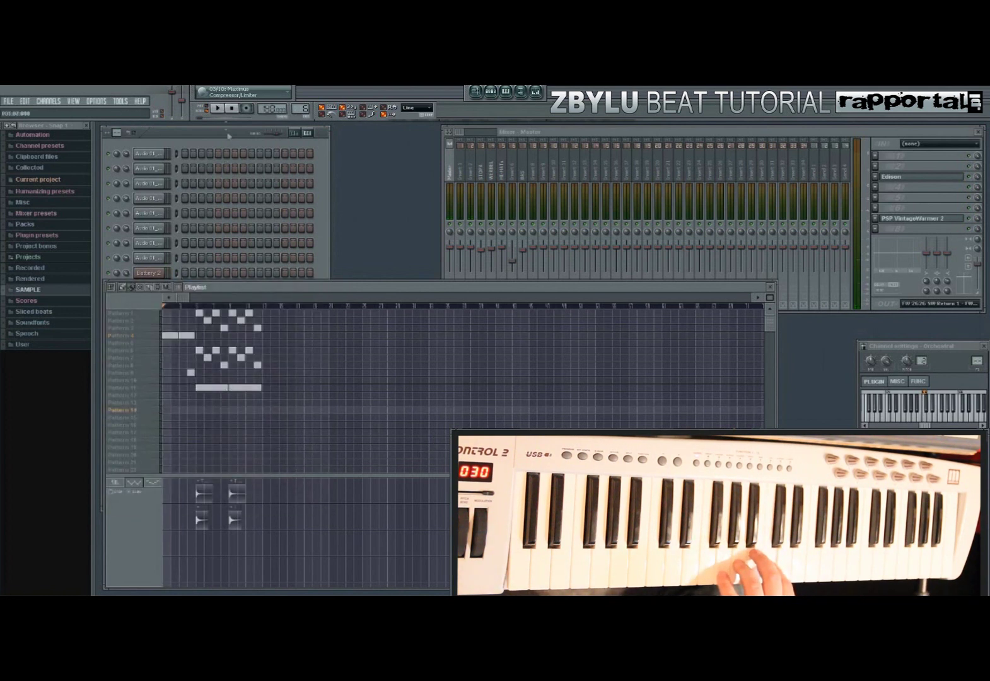
pyautogui.click(247, 109)
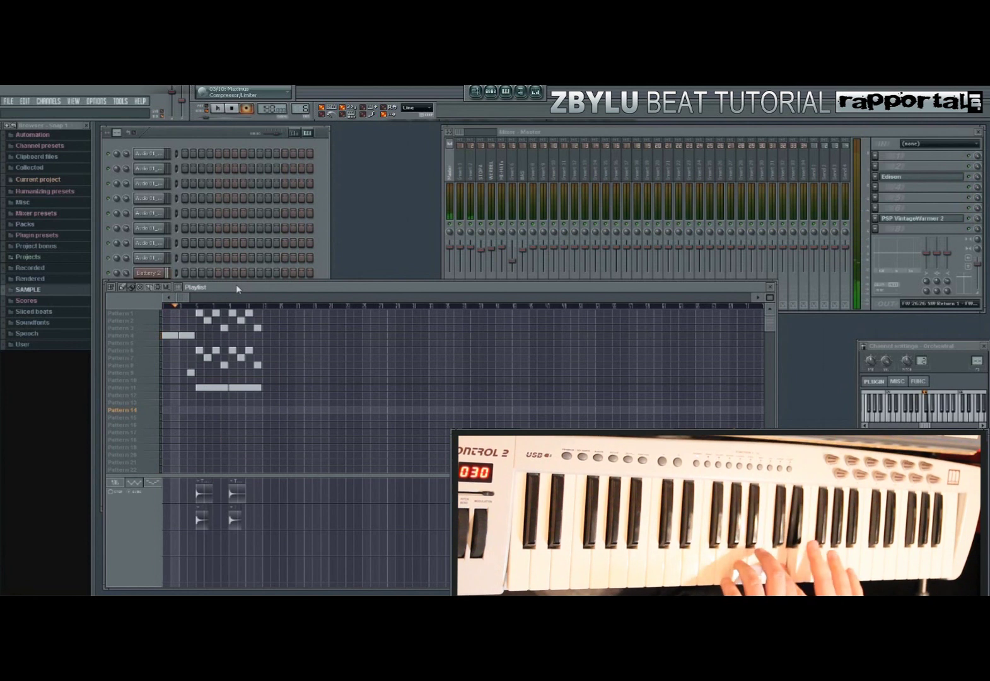
pyautogui.press('space')
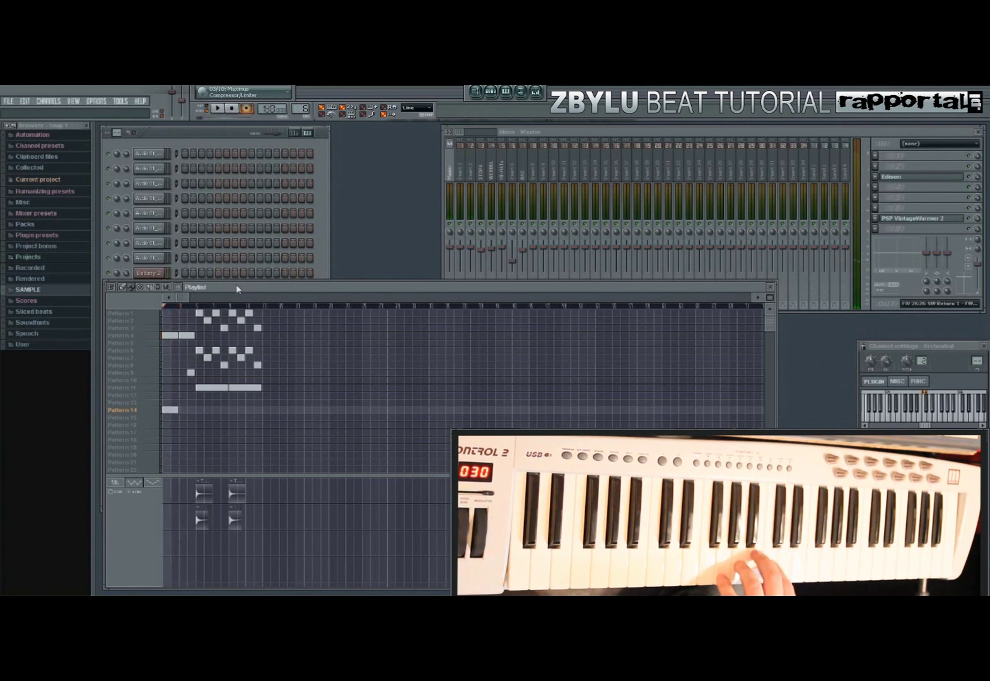
# - Cut the recorded notes from the Orchestral channel and record the part again into Pattern 14
pyautogui.click(194, 138)
pyautogui.rightClick(164, 481)
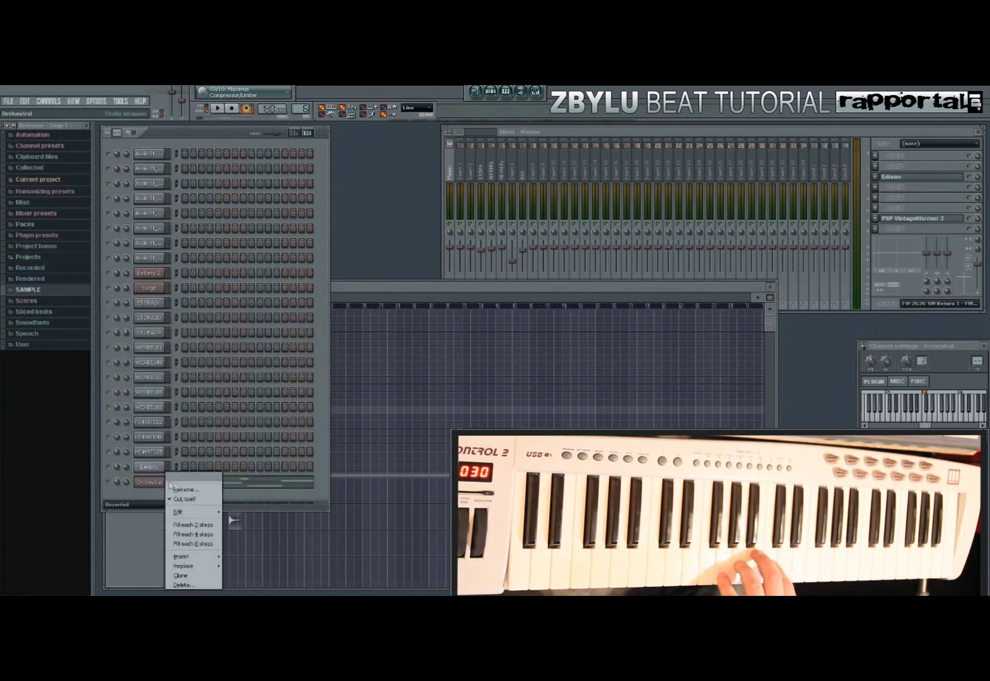
pyautogui.moveTo(192, 512)
pyautogui.click(233, 513)
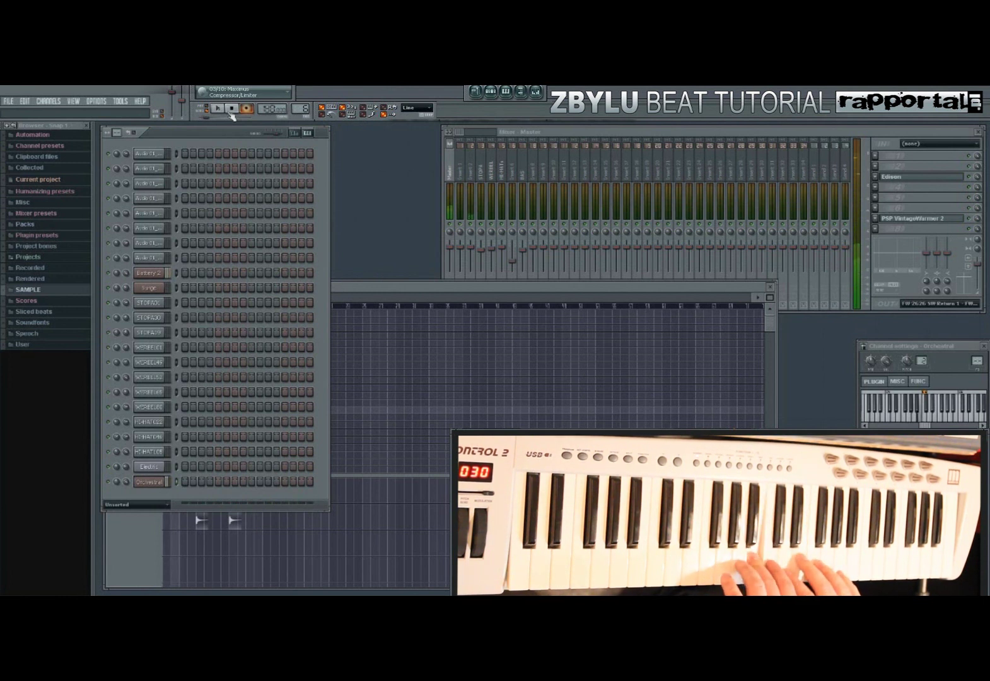
pyautogui.click(230, 111)
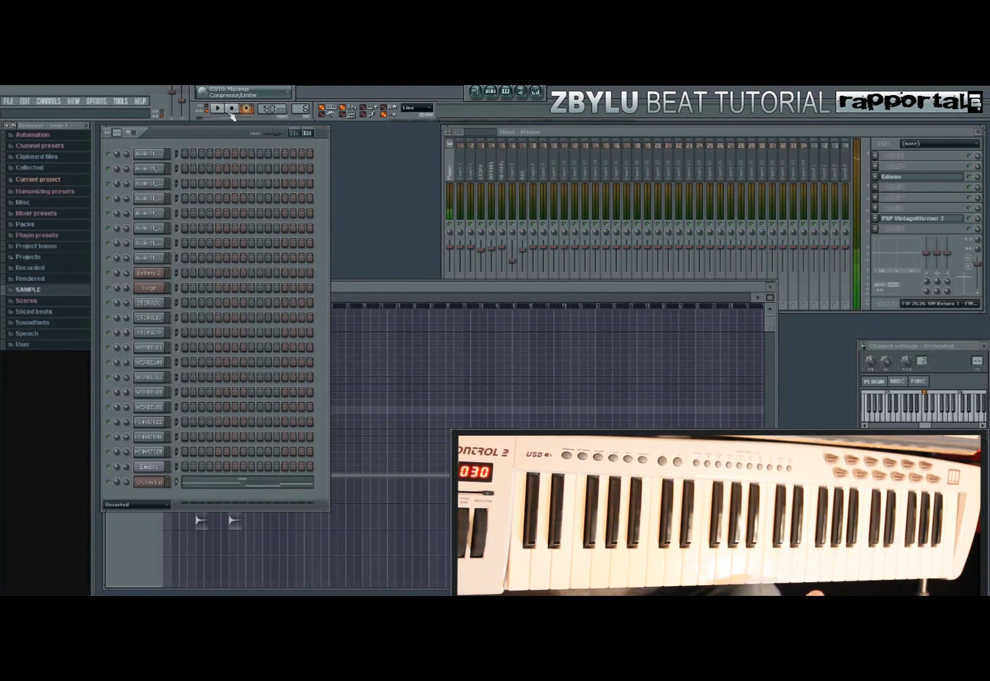
# - Place a second Pattern 14 clip directly after the first, play the song, and show the channel rack
pyautogui.press('F5')
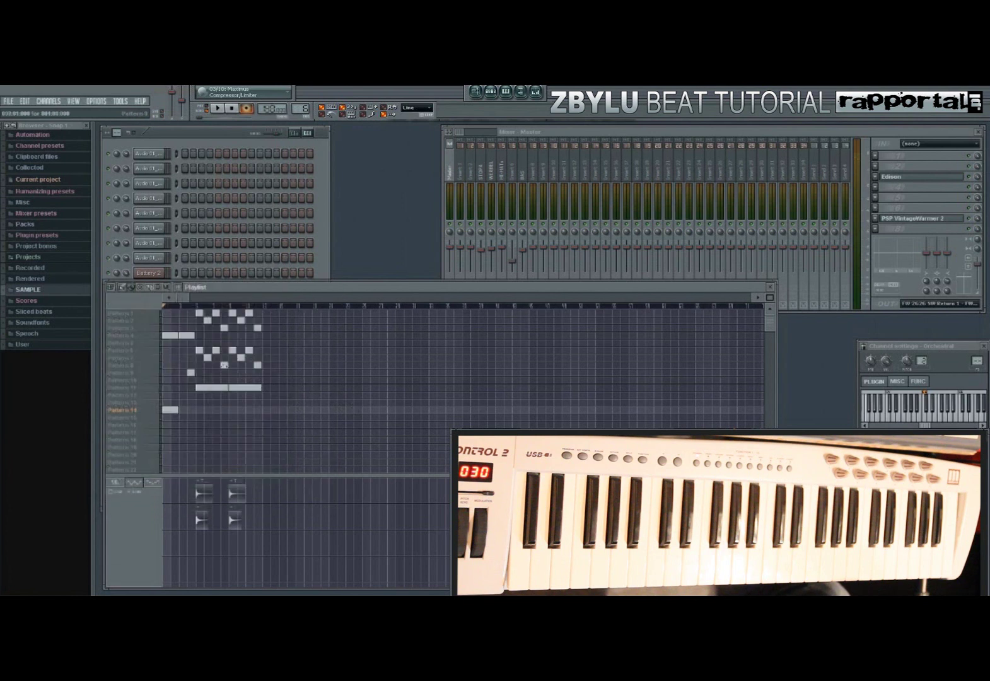
pyautogui.click(188, 411)
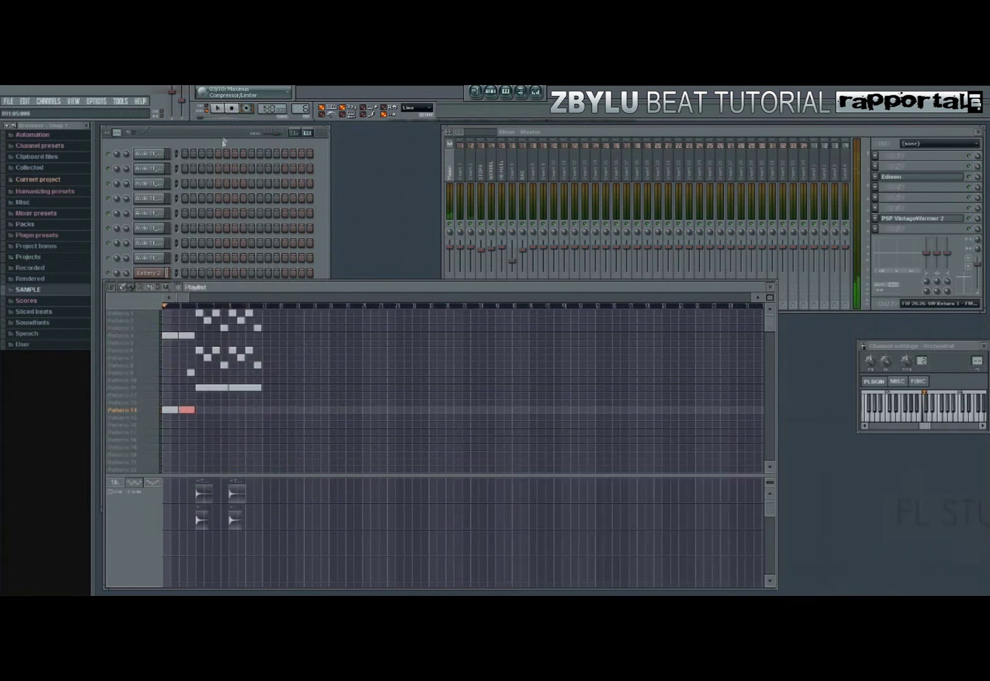
pyautogui.press('F6')
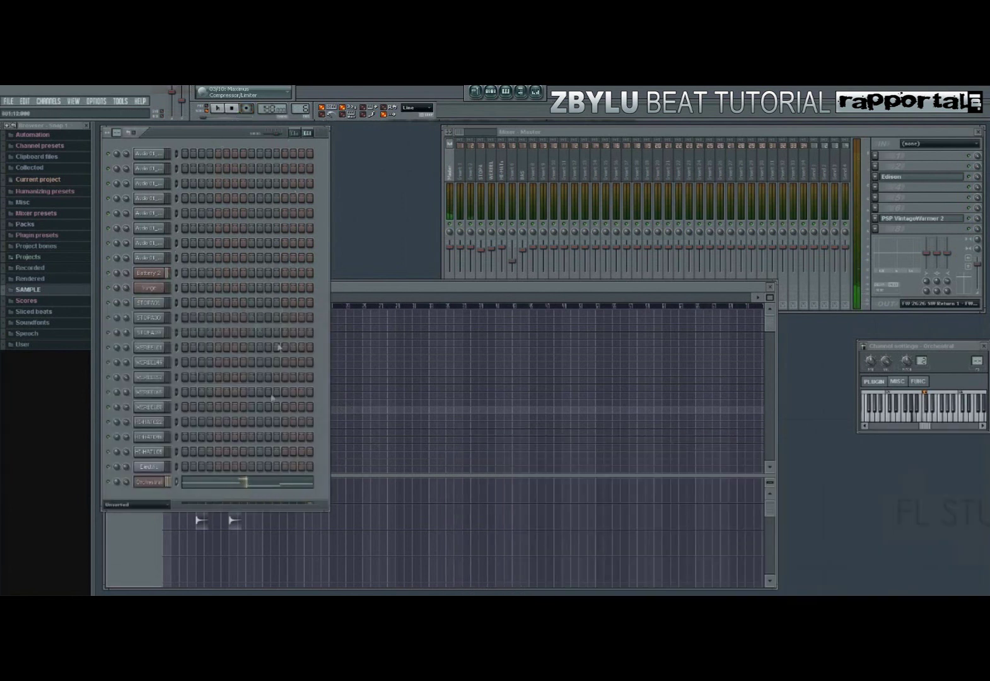
# - Adjust the piano roll snap and nudge the last three recorded Orchestral notes slightly later to fit the beat
pyautogui.click(271, 477)
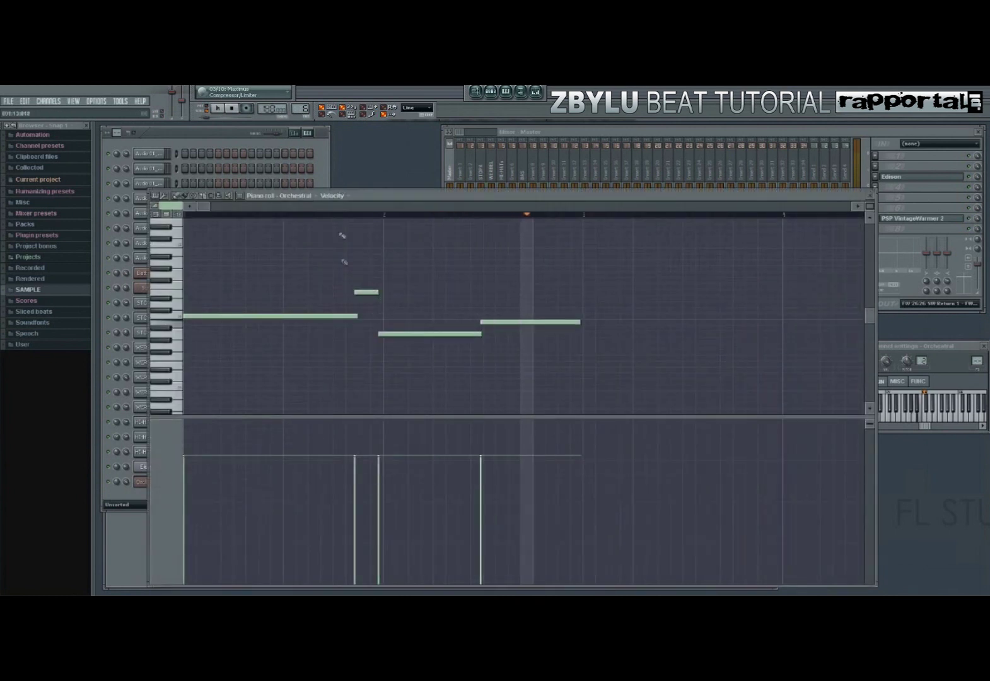
pyautogui.click(421, 108)
pyautogui.click(419, 141)
pyautogui.moveTo(371, 290); pyautogui.dragTo(374, 291)
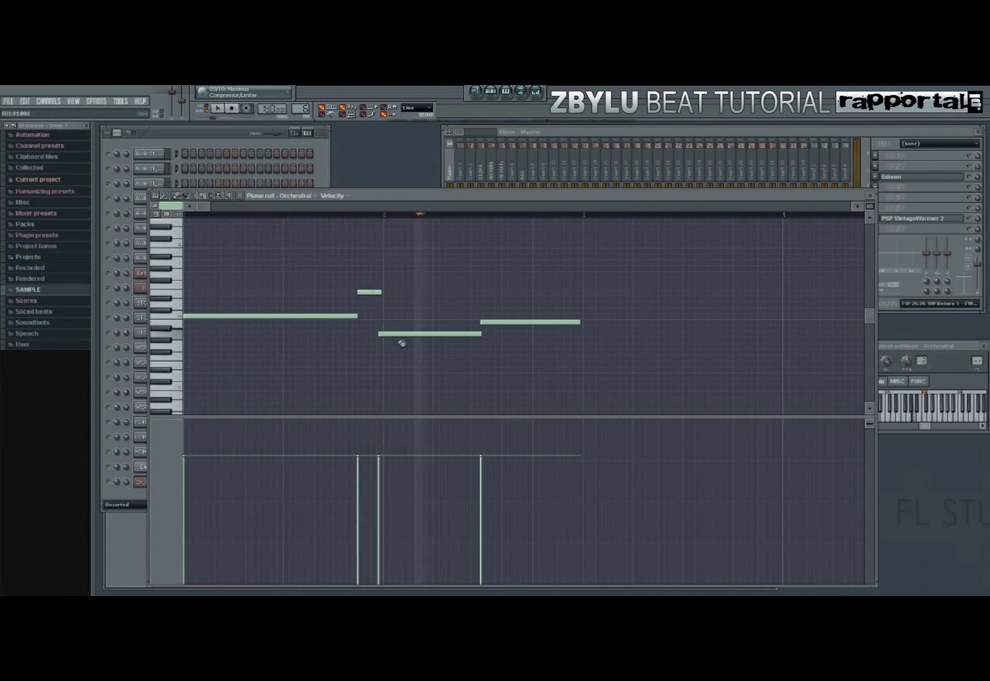
pyautogui.moveTo(400, 334); pyautogui.dragTo(404, 334)
pyautogui.moveTo(490, 322); pyautogui.dragTo(494, 322)
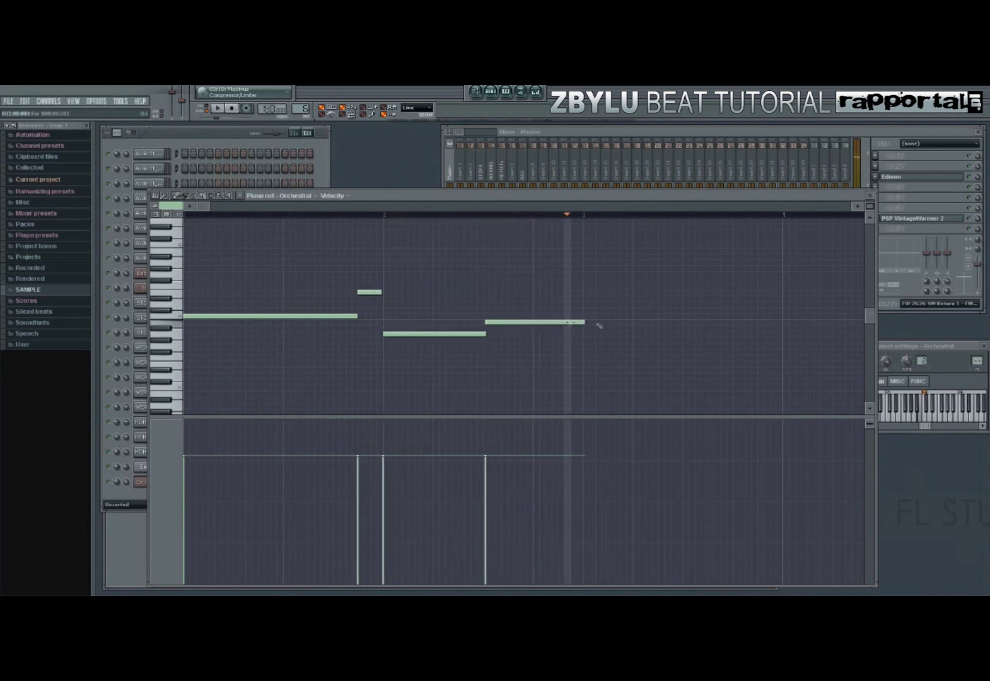
pyautogui.press('F5')
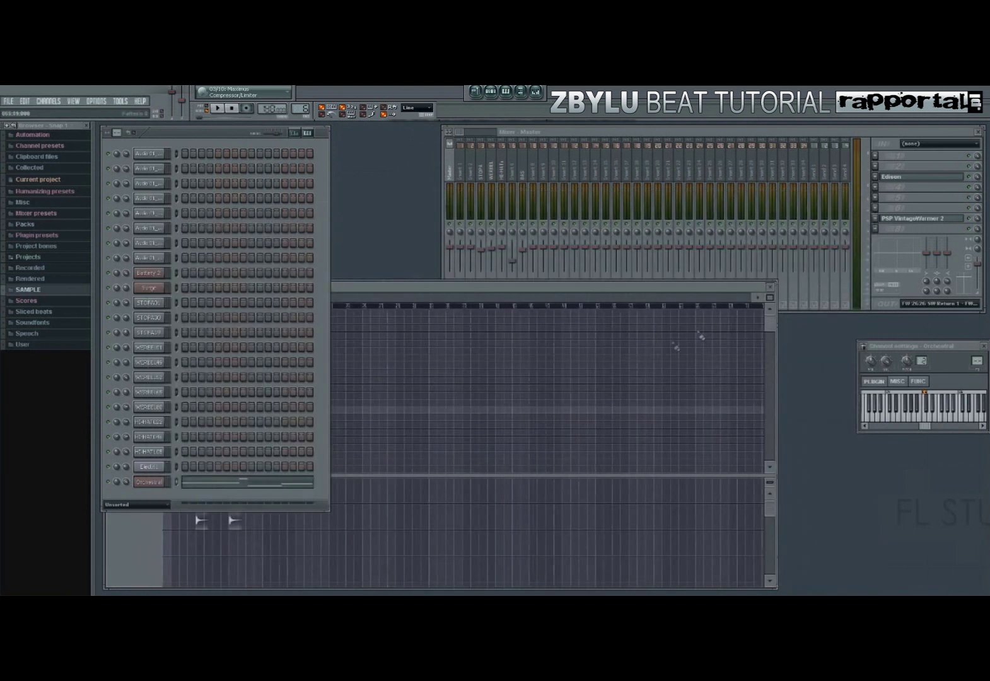
# - Set the Orchestral instrument's first part to Cello Warm Section and raise the Orchestral channel's volume slightly
pyautogui.click(215, 142)
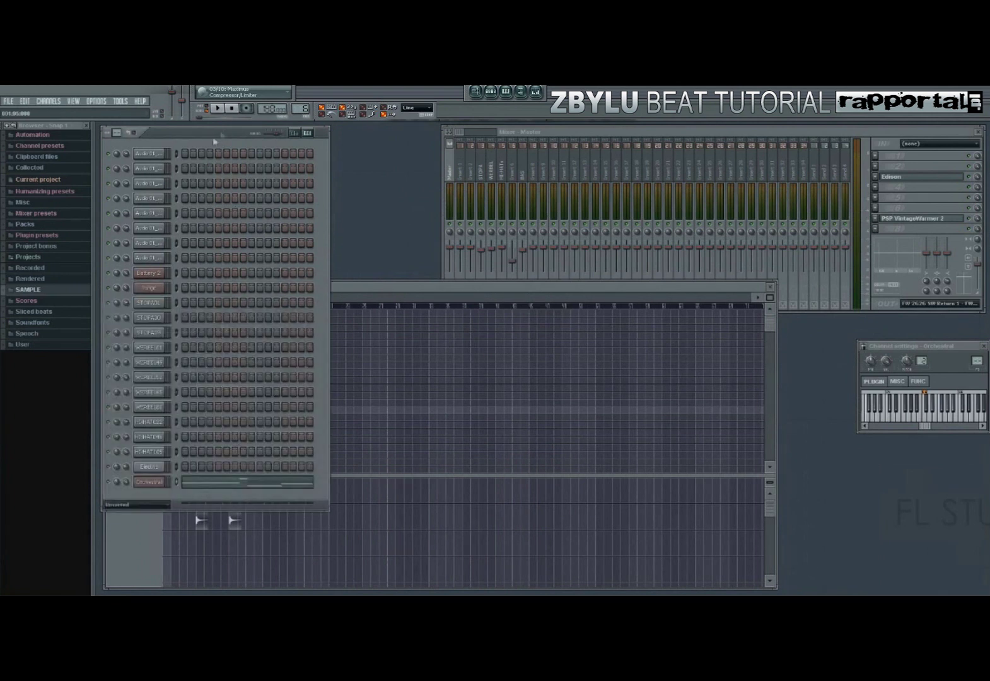
pyautogui.click(157, 483)
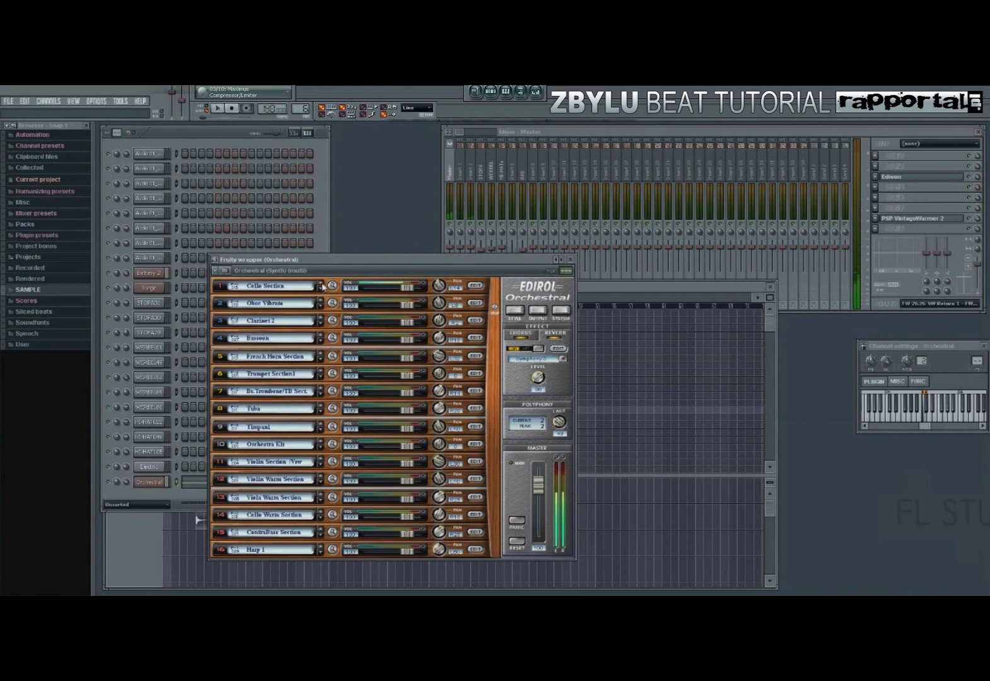
pyautogui.moveTo(321, 286); pyautogui.dragTo(481, 273)
pyautogui.click(480, 275)
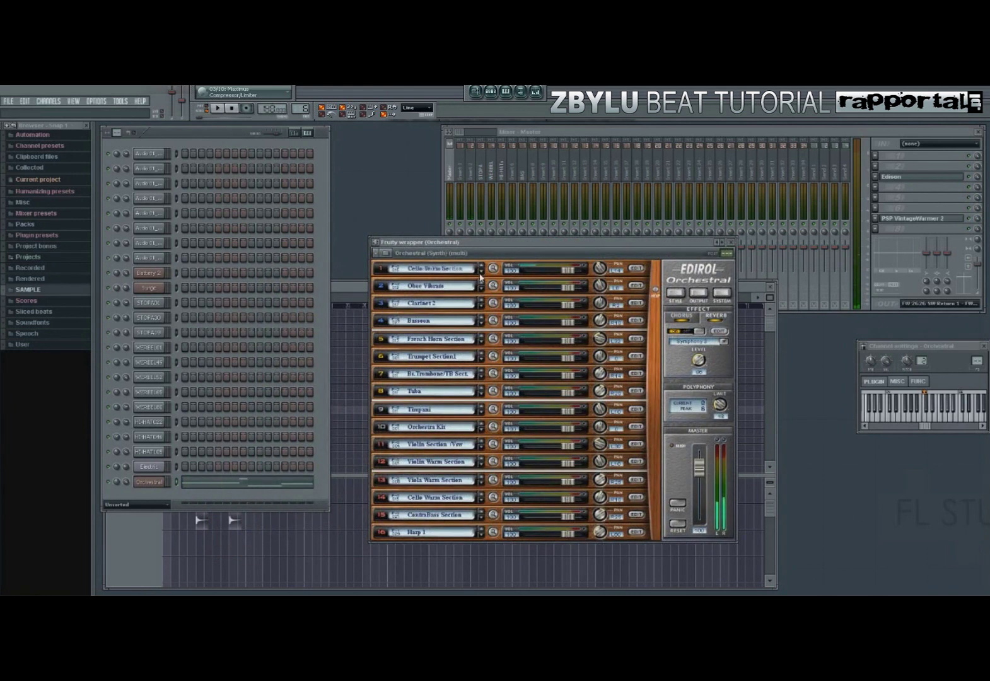
pyautogui.click(486, 272)
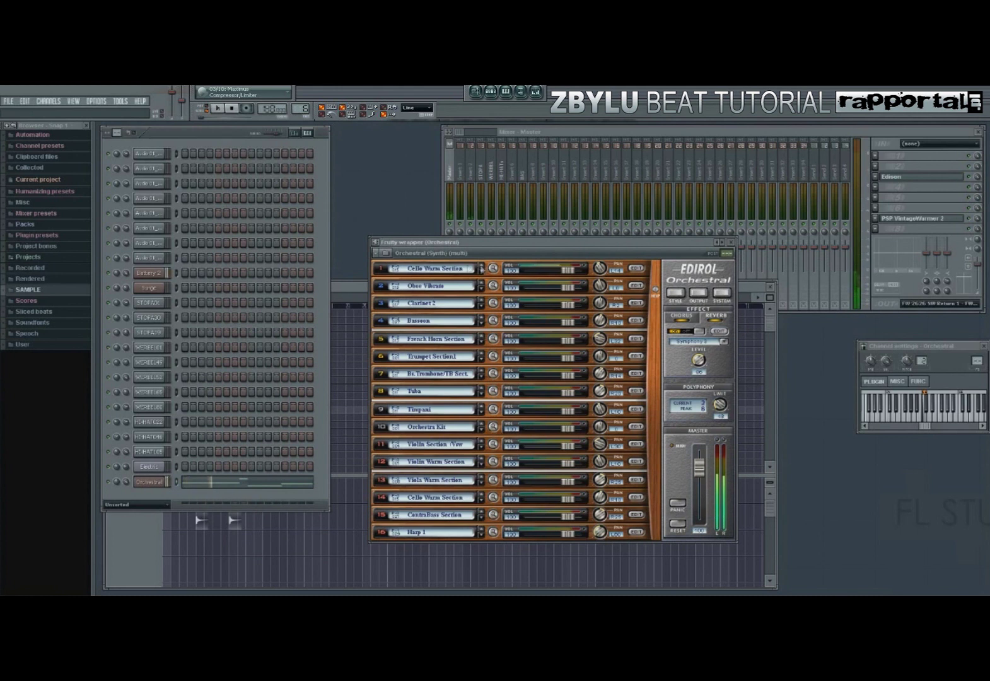
pyautogui.click(731, 241)
pyautogui.moveTo(128, 483); pyautogui.dragTo(128, 477)
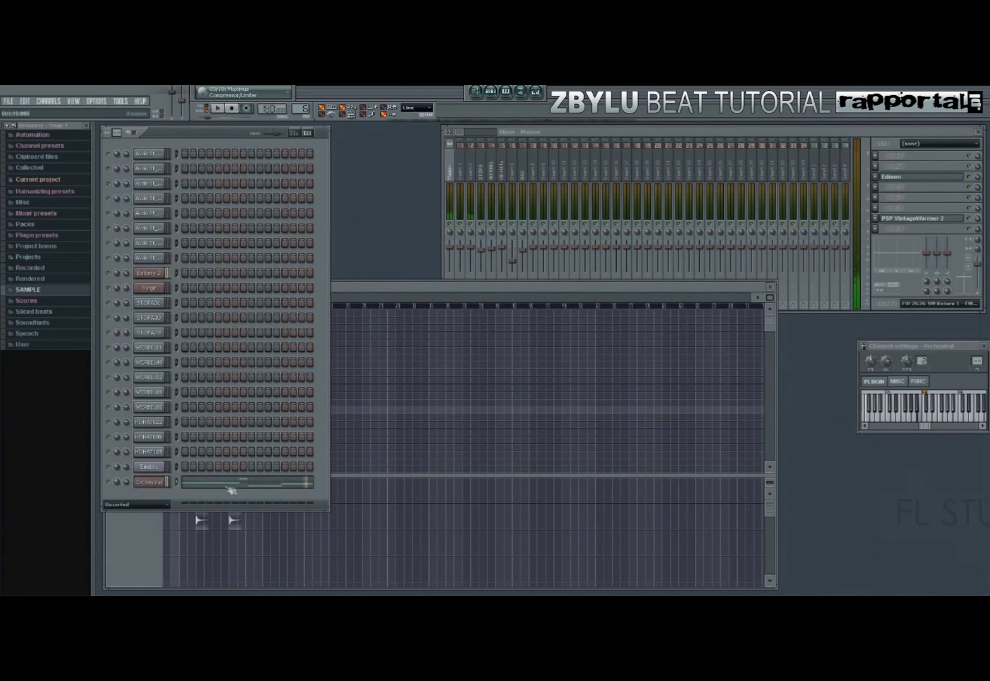
# - Select the empty Pattern 15 and open the Orchestral channel's instrument to try out a new part
pyautogui.click(426, 401)
pyautogui.click(148, 421)
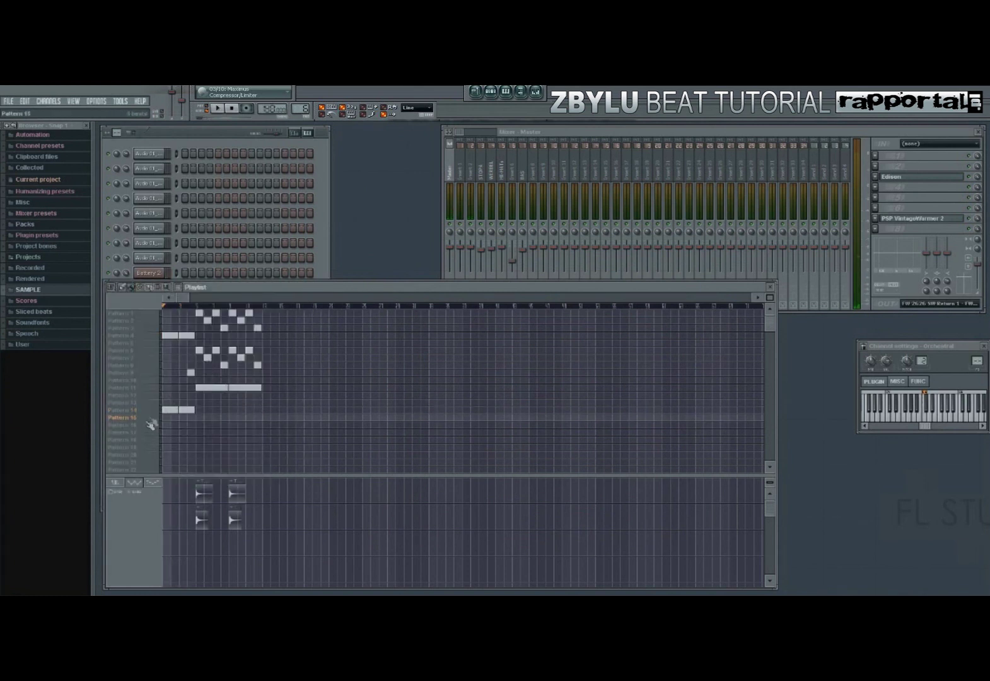
pyautogui.hotkey('alt', 'Tab')
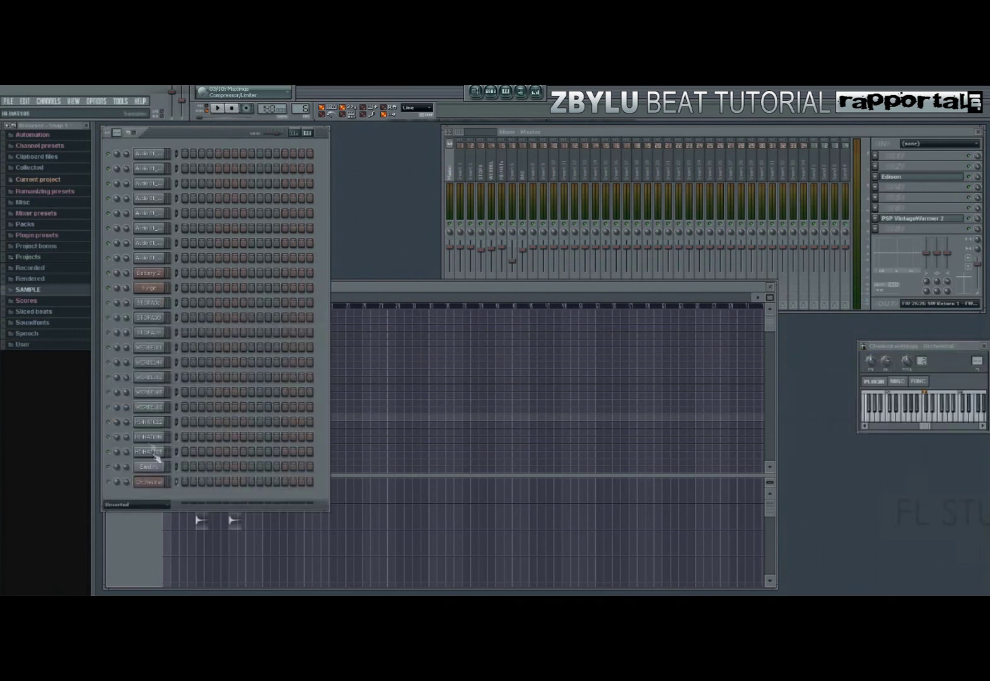
pyautogui.click(153, 482)
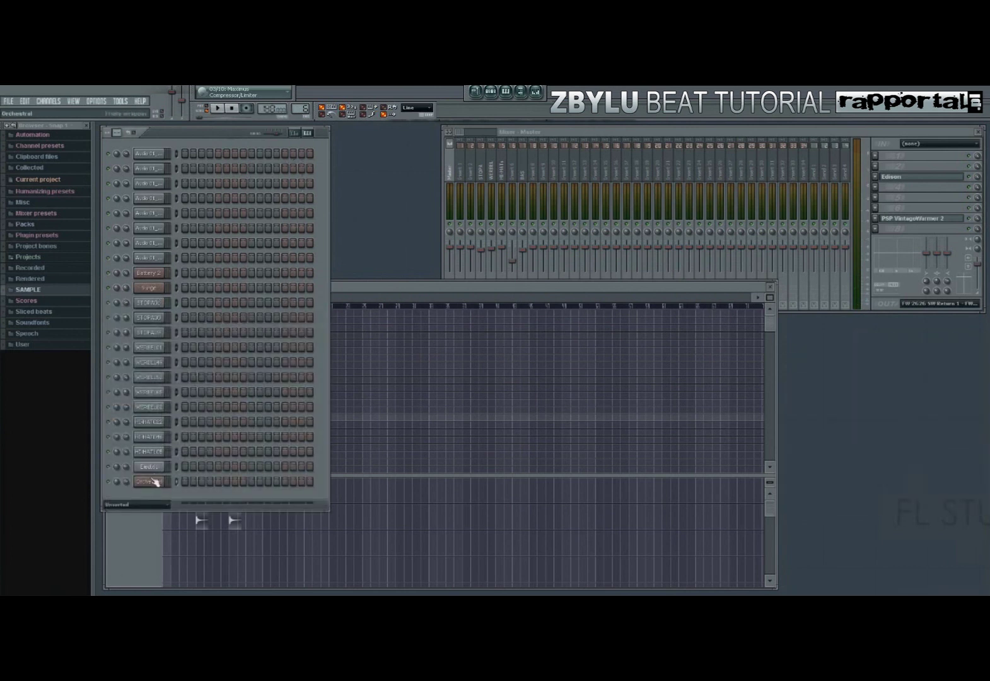
pyautogui.click(155, 482)
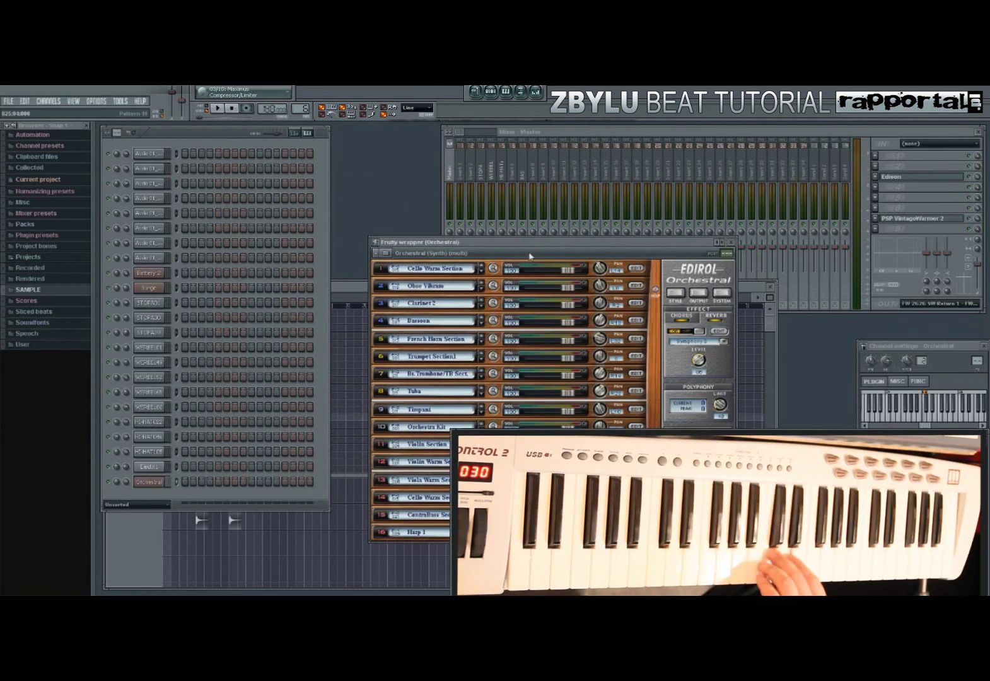
# - Select the four bars starting at bar 5 in the playlist and record an orchestral part into Pattern 15
pyautogui.click(343, 294)
pyautogui.click(191, 306)
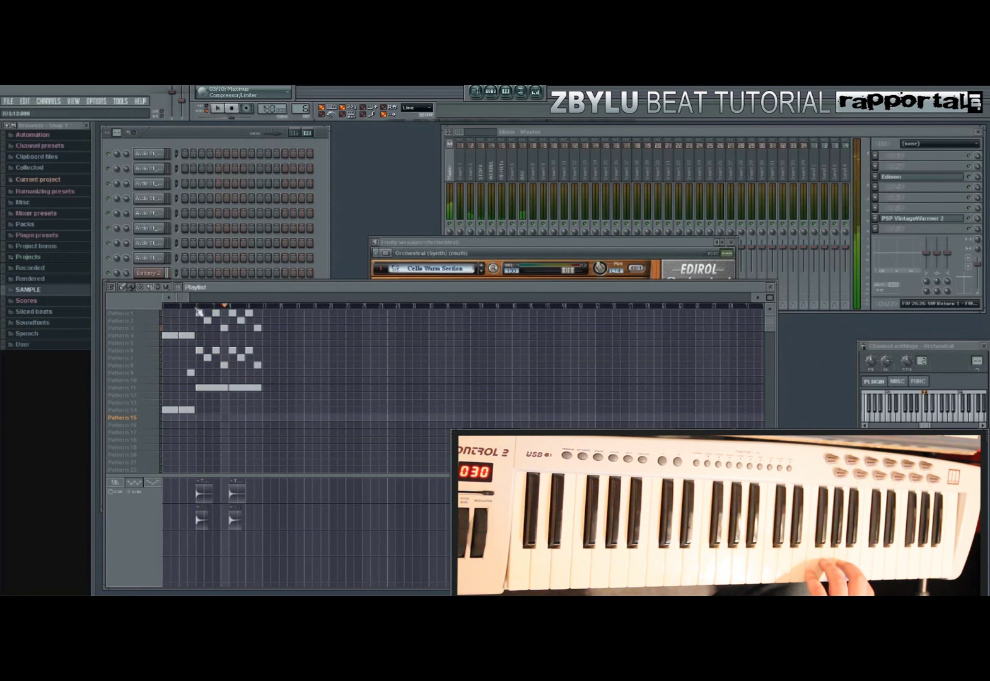
pyautogui.moveTo(198, 309); pyautogui.dragTo(230, 313)
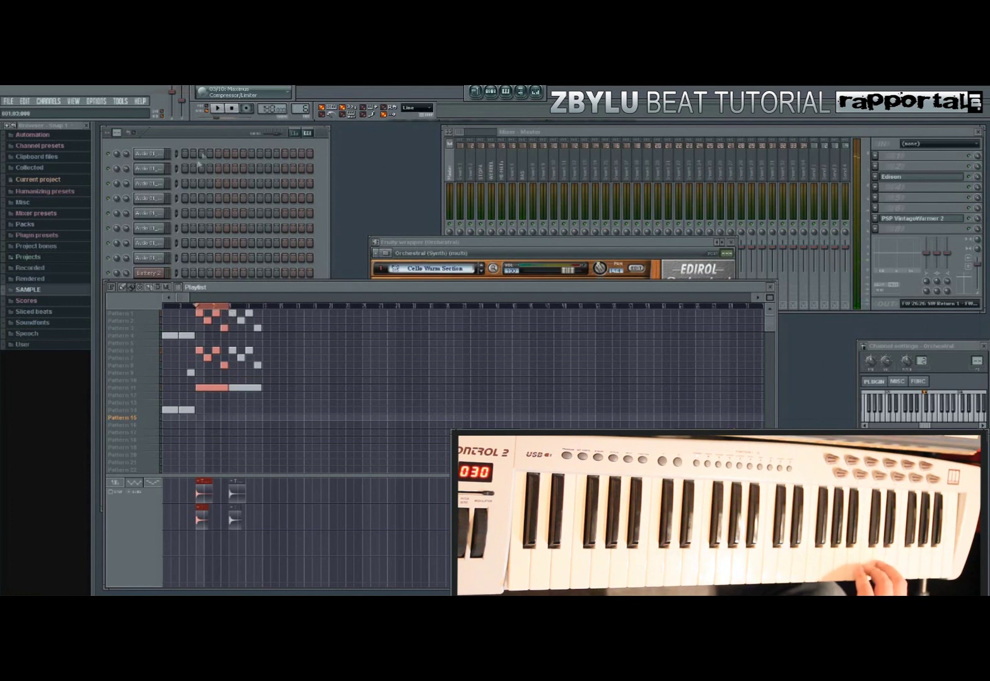
pyautogui.click(245, 111)
pyautogui.click(224, 109)
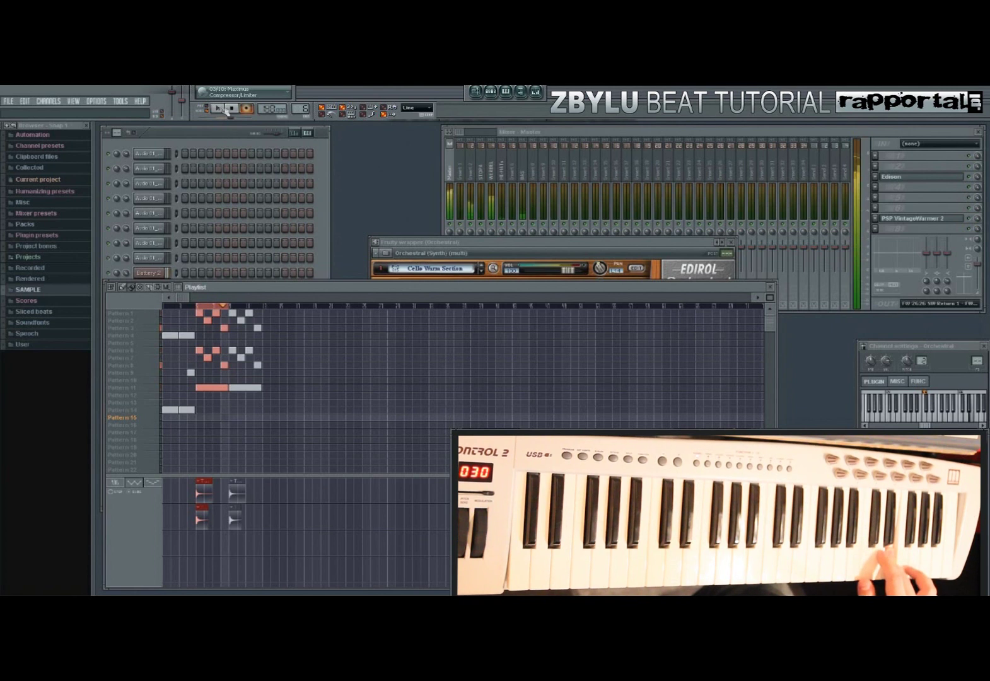
pyautogui.click(221, 108)
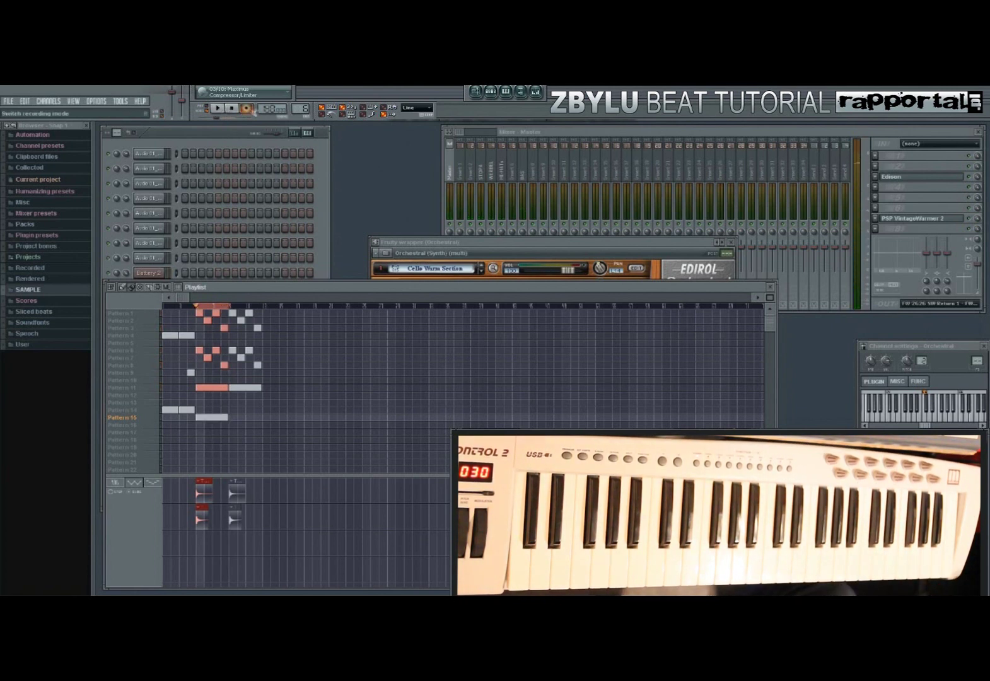
# - Quantize the recorded Orchestral notes in Pattern 15 and place a second Pattern 15 clip directly after the first
pyautogui.click(227, 153)
pyautogui.click(257, 484)
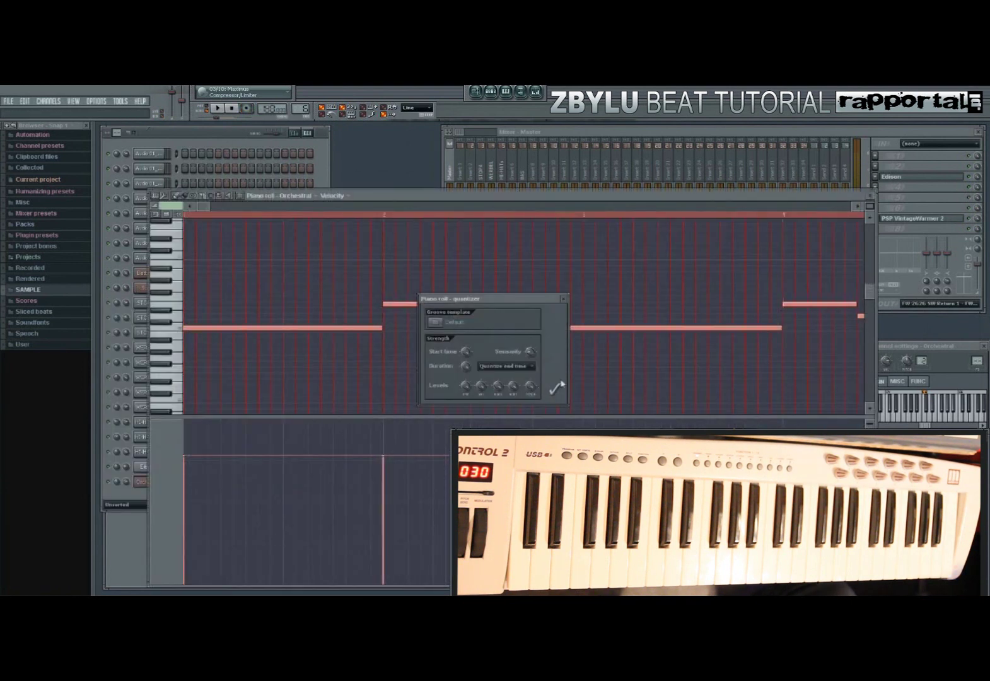
pyautogui.press('space')
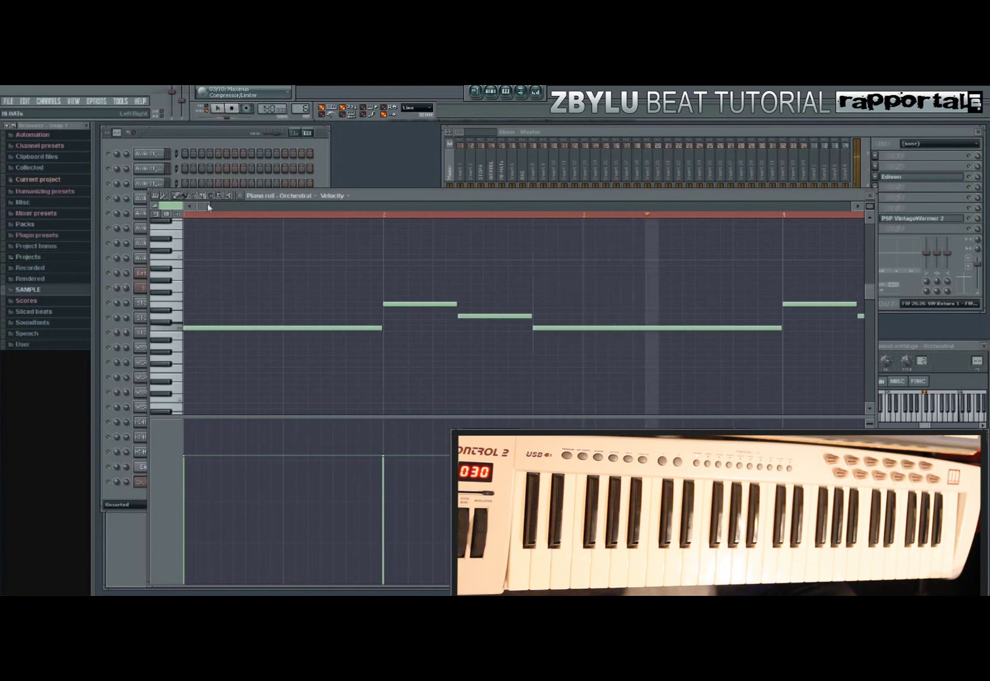
pyautogui.press('pagedown')
pyautogui.press('pageup')
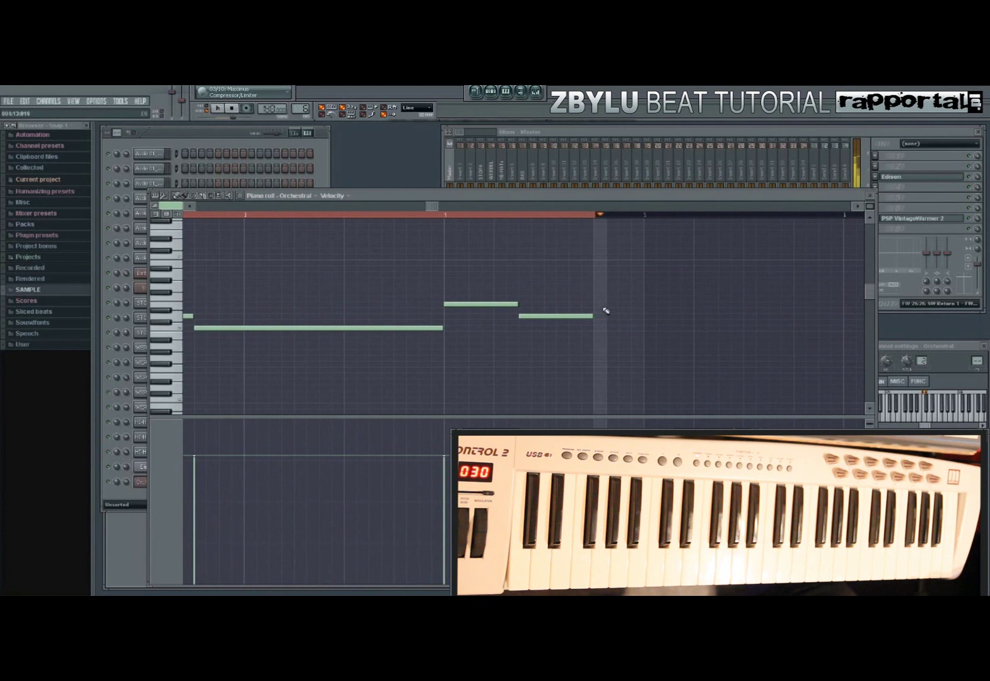
pyautogui.click(869, 195)
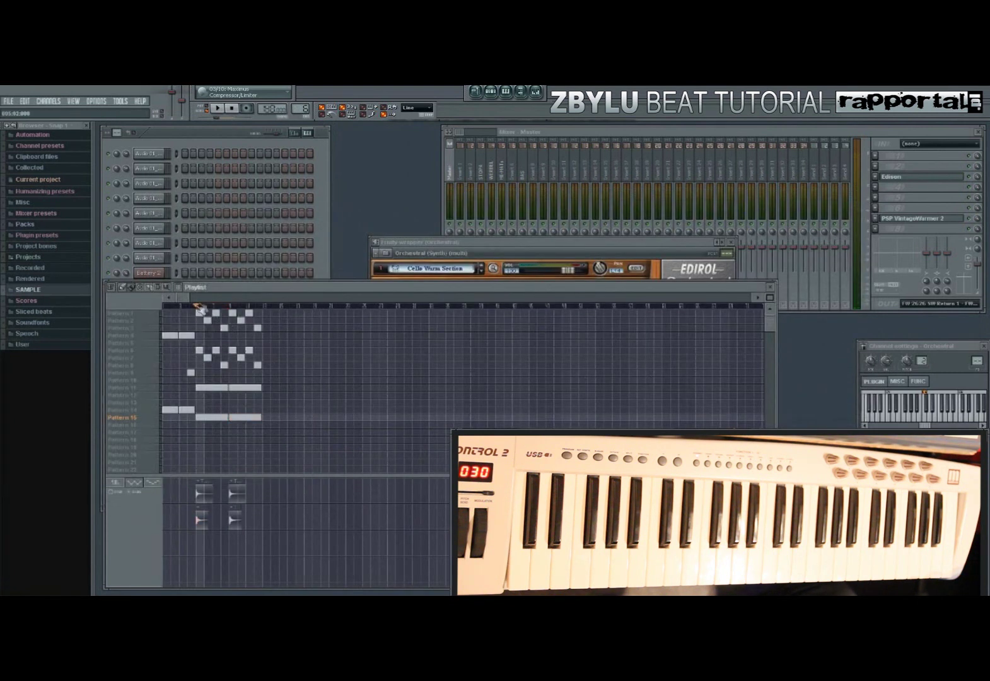
# - Add a MIDI Out channel to the channel rack for playing another part of the Orchestral instrument
pyautogui.click(224, 149)
pyautogui.click(239, 108)
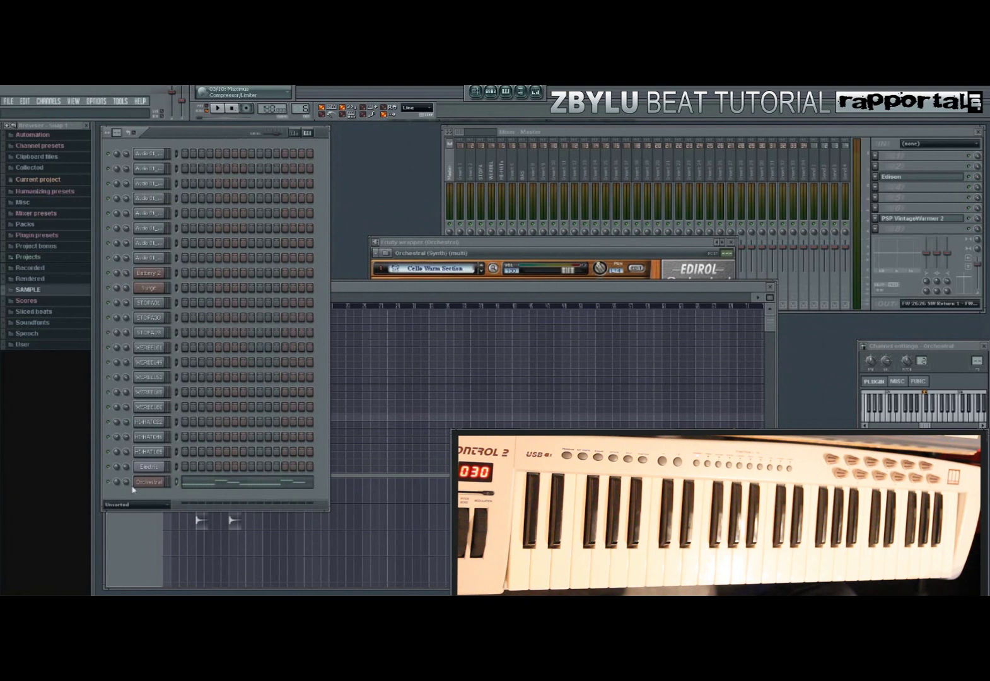
pyautogui.click(55, 101)
pyautogui.moveTo(61, 112)
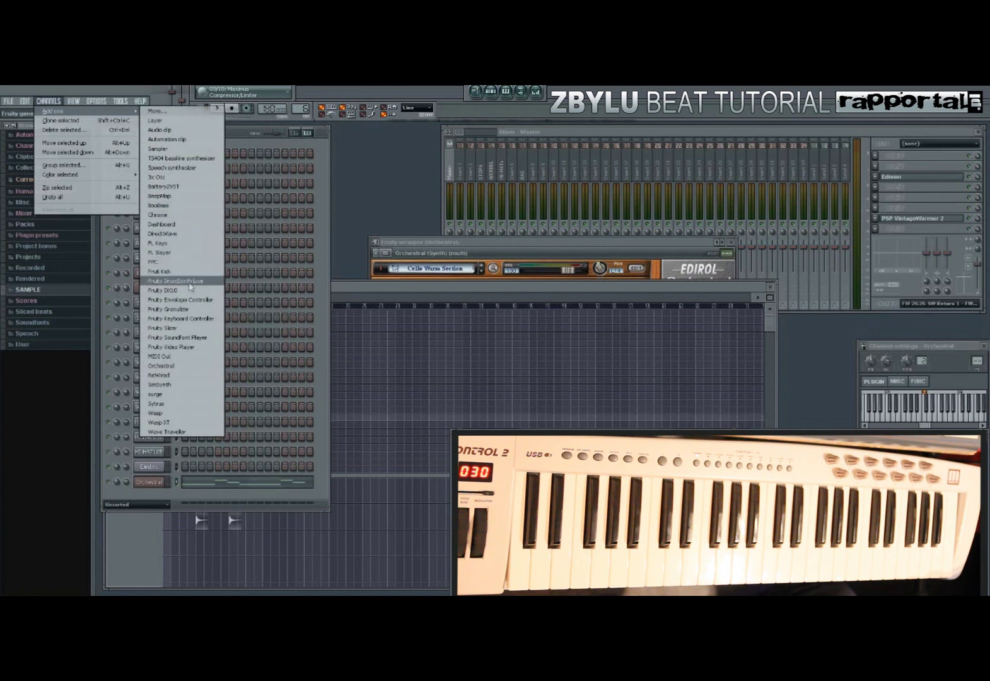
pyautogui.click(189, 357)
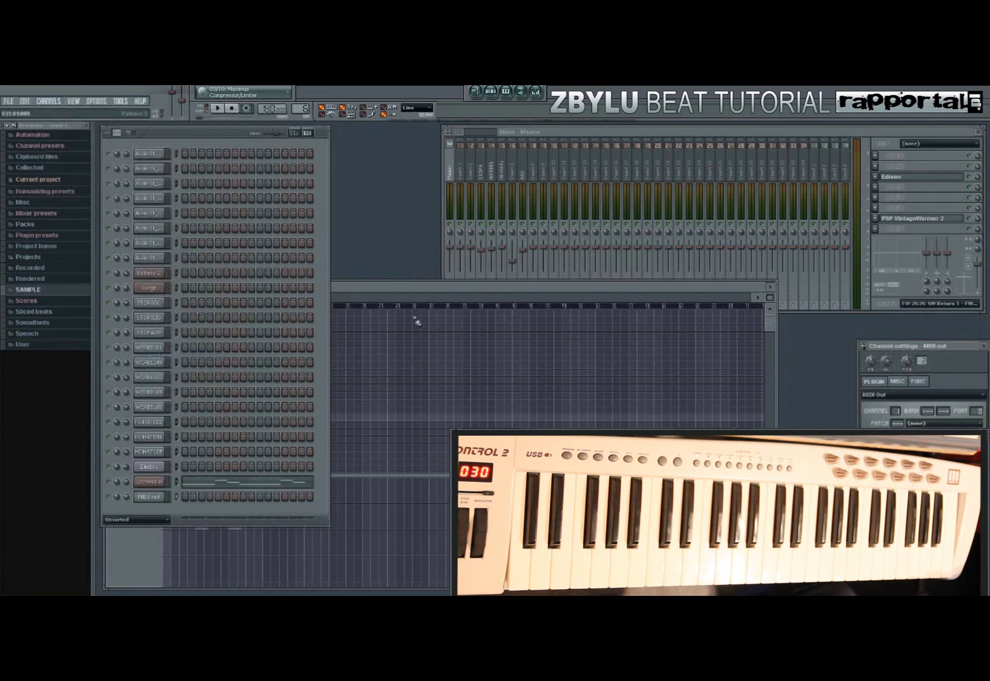
pyautogui.click(172, 482)
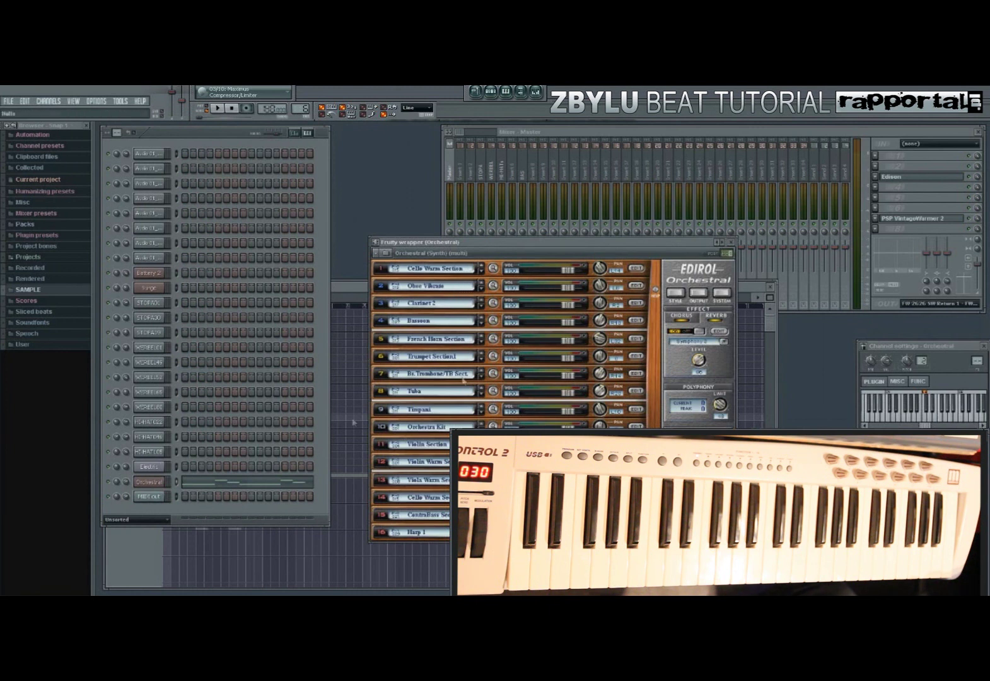
pyautogui.click(145, 497)
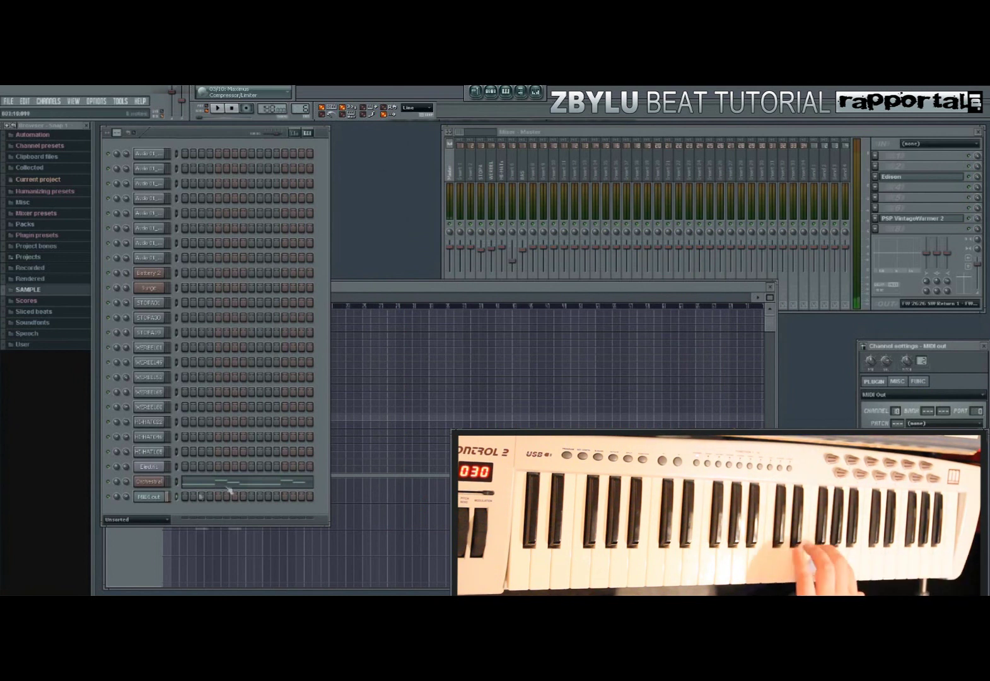
# - Change the second part of the Orchestral instrument from Woodwinds to Concert Piano
pyautogui.click(149, 481)
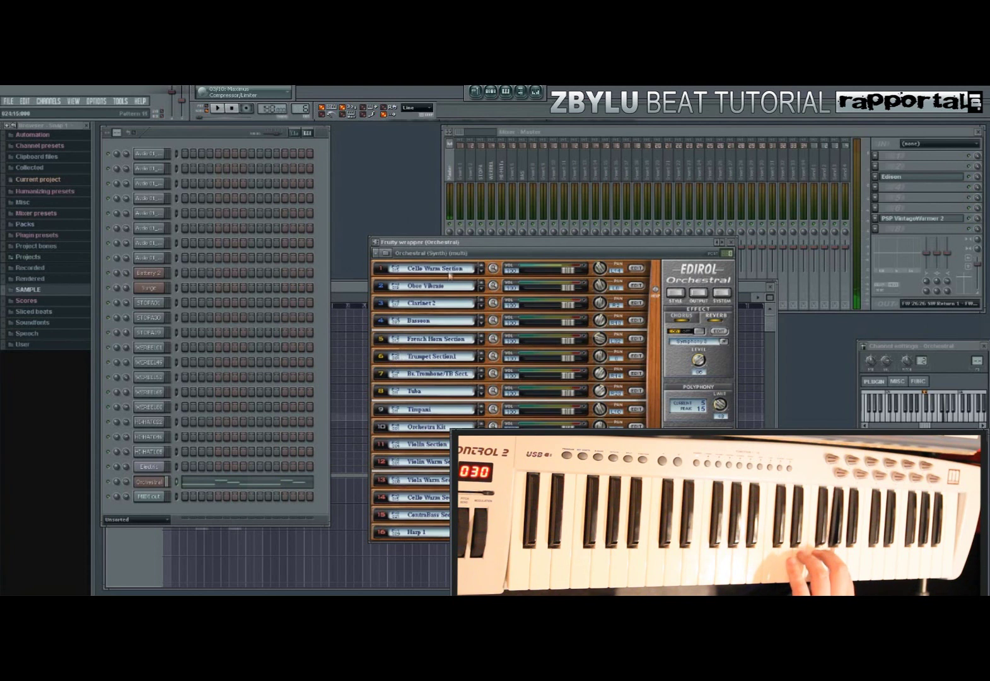
pyautogui.click(440, 288)
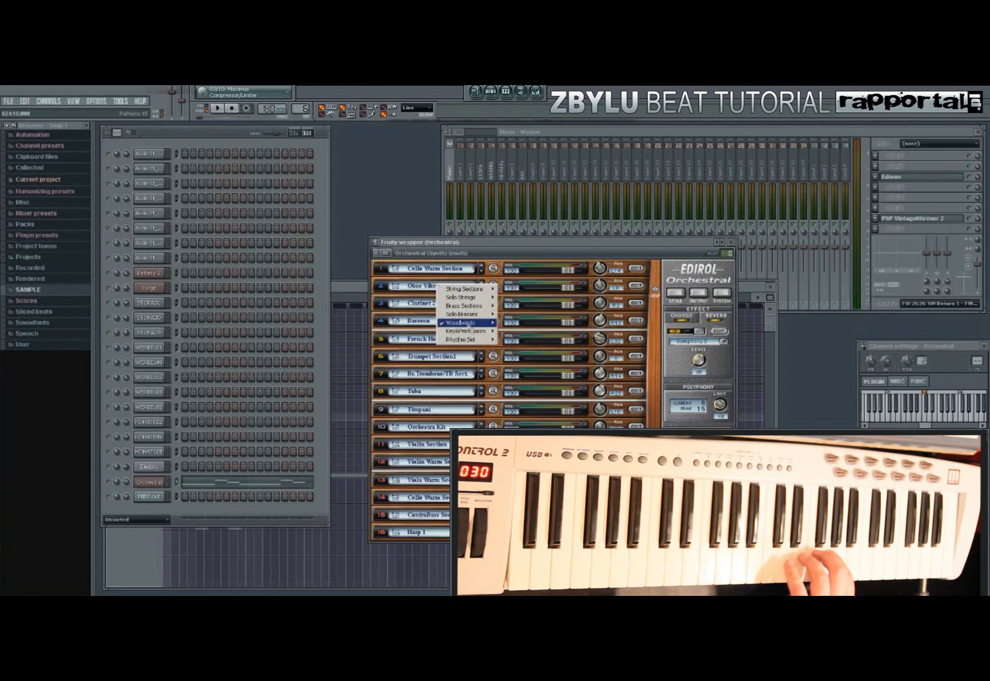
pyautogui.moveTo(470, 331)
pyautogui.moveTo(530, 332)
pyautogui.click(579, 334)
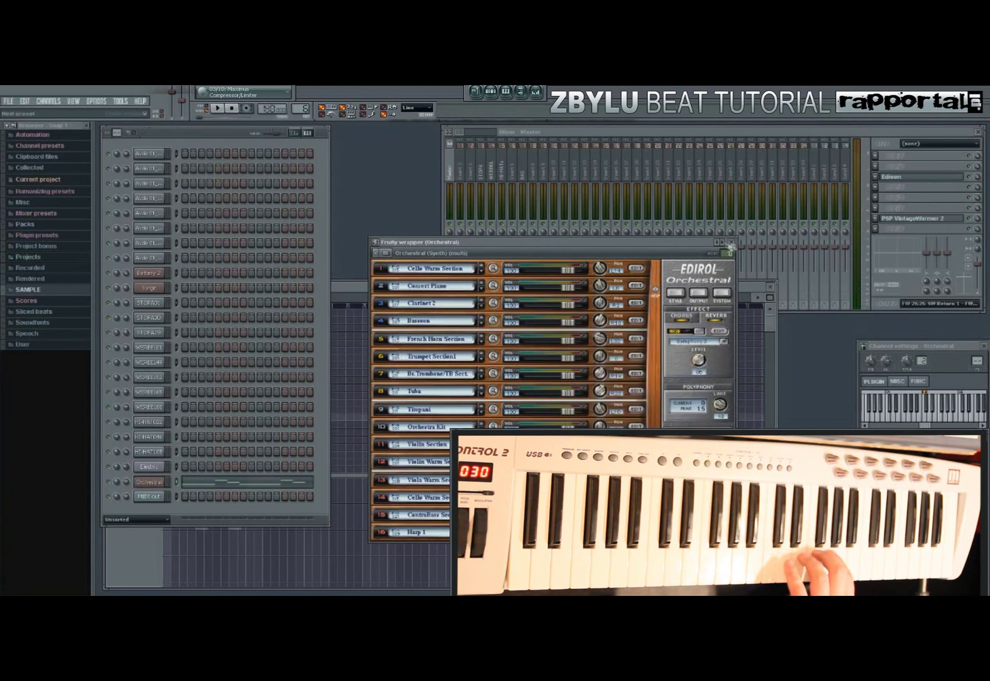
# - Set the MIDI Out channel to MIDI channel 2 and raise its volume to 100%
pyautogui.click(150, 497)
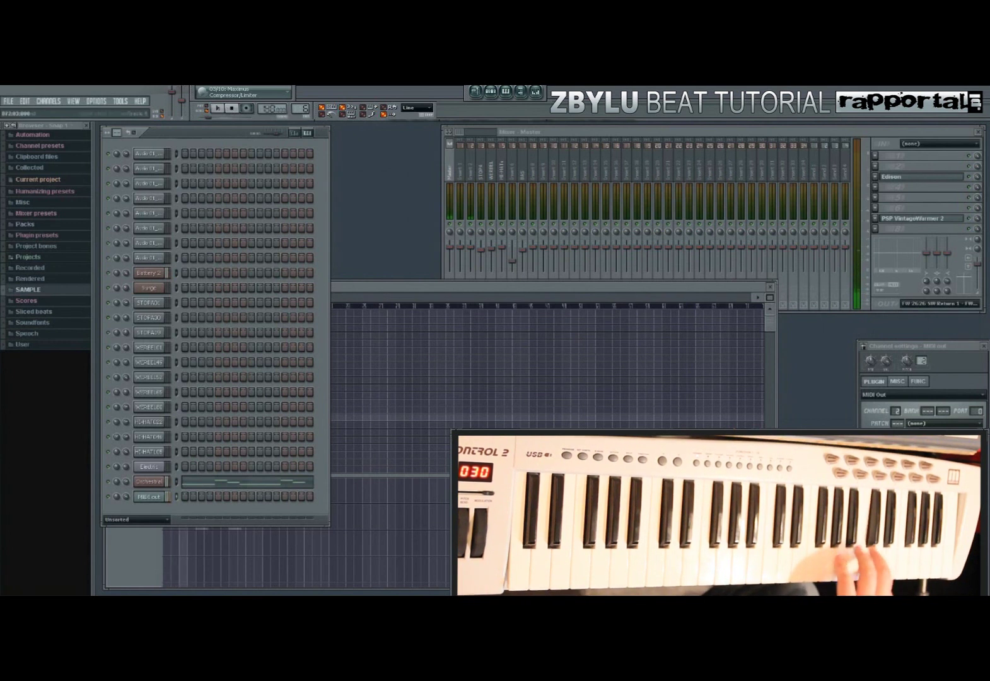
pyautogui.click(896, 381)
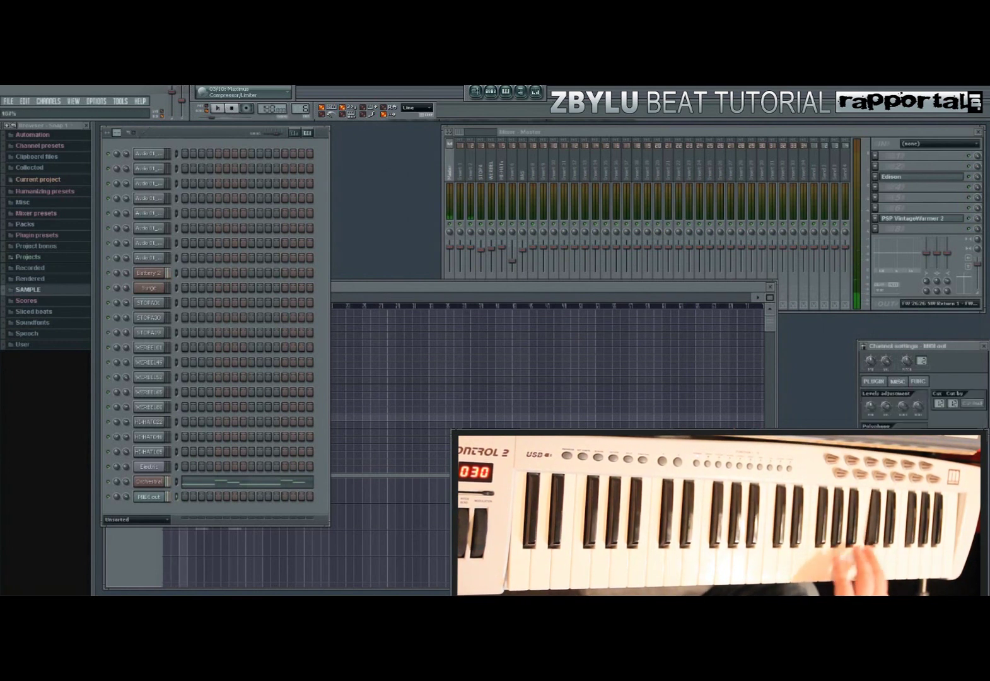
pyautogui.moveTo(126, 497); pyautogui.dragTo(129, 482)
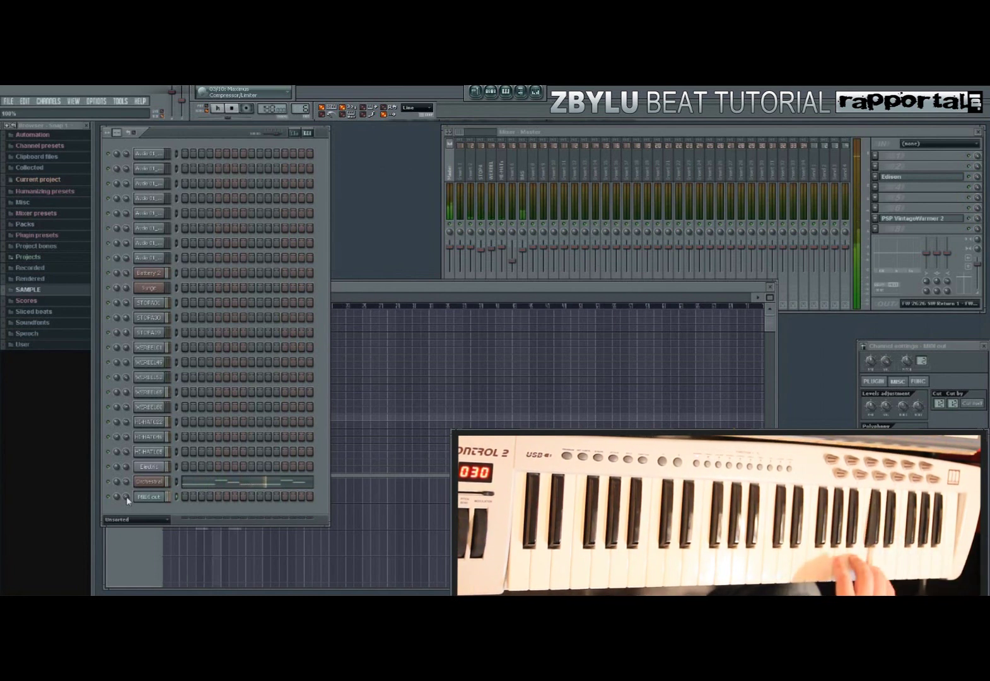
# - Delete the MIDI Out channel from the channel rack and play the song
pyautogui.rightClick(163, 498)
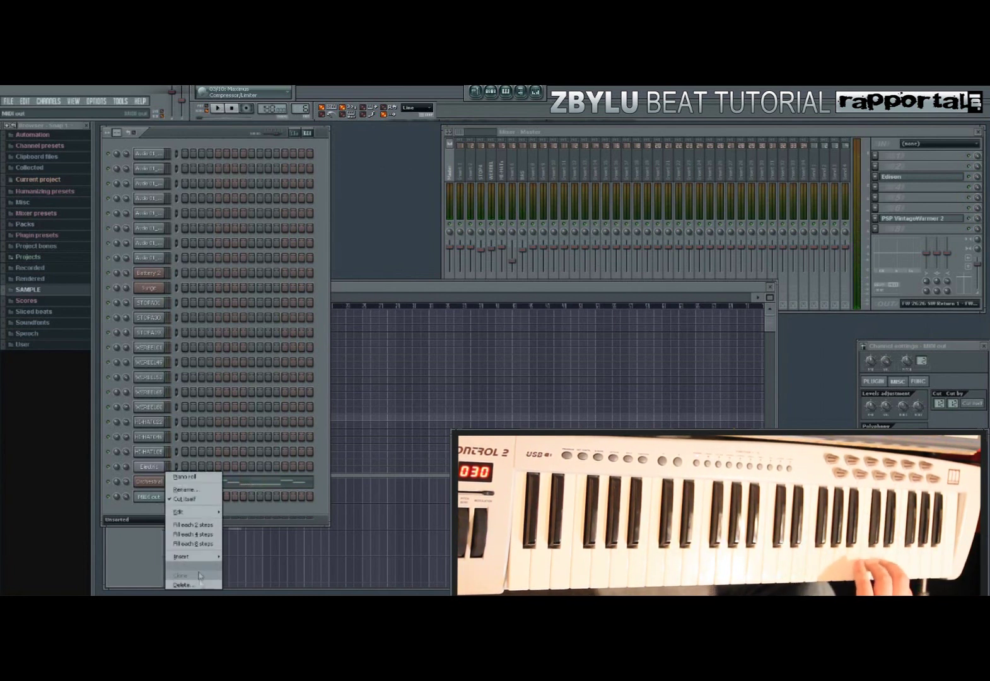
pyautogui.click(194, 583)
pyautogui.click(485, 376)
pyautogui.click(413, 384)
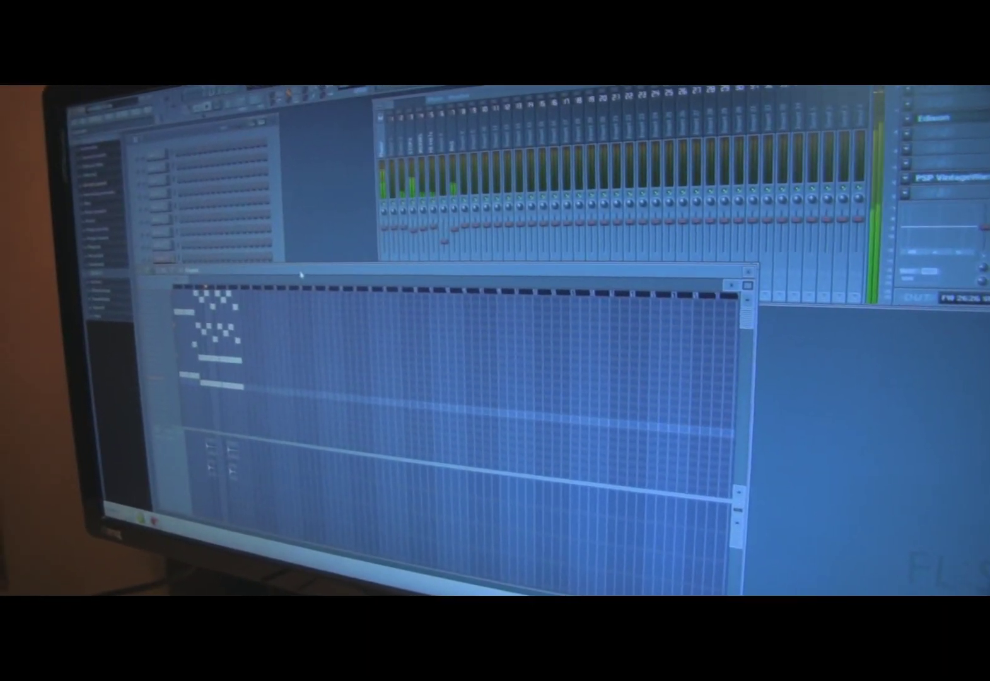
pyautogui.click(207, 131)
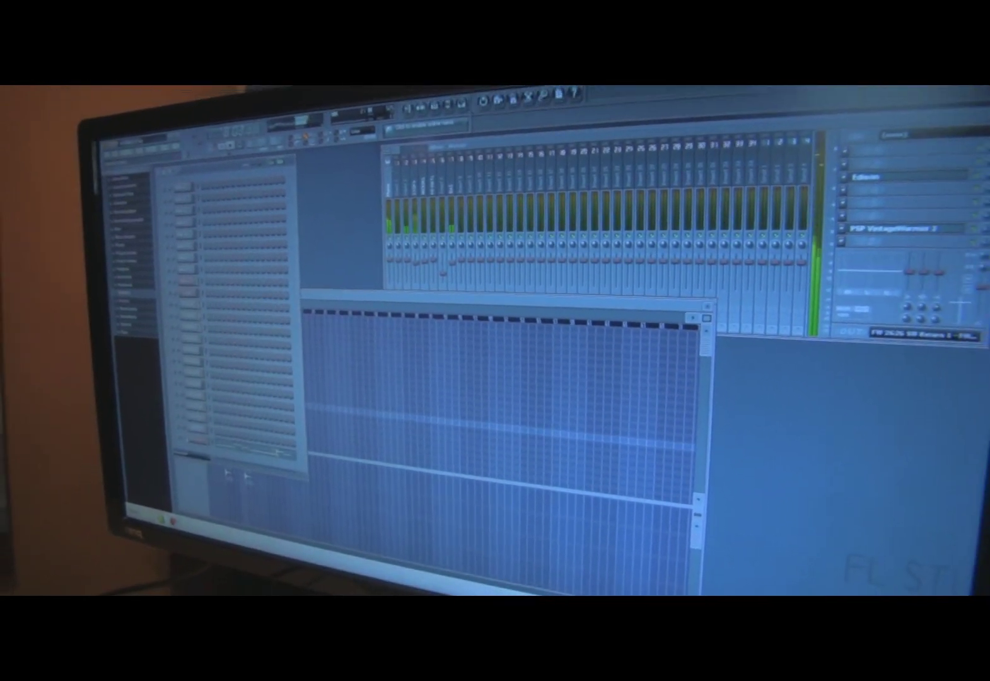
# - Clone Pattern 11 and replace its two playlist clips with clips of the clone, Pattern 12, at the same bars
pyautogui.click(331, 294)
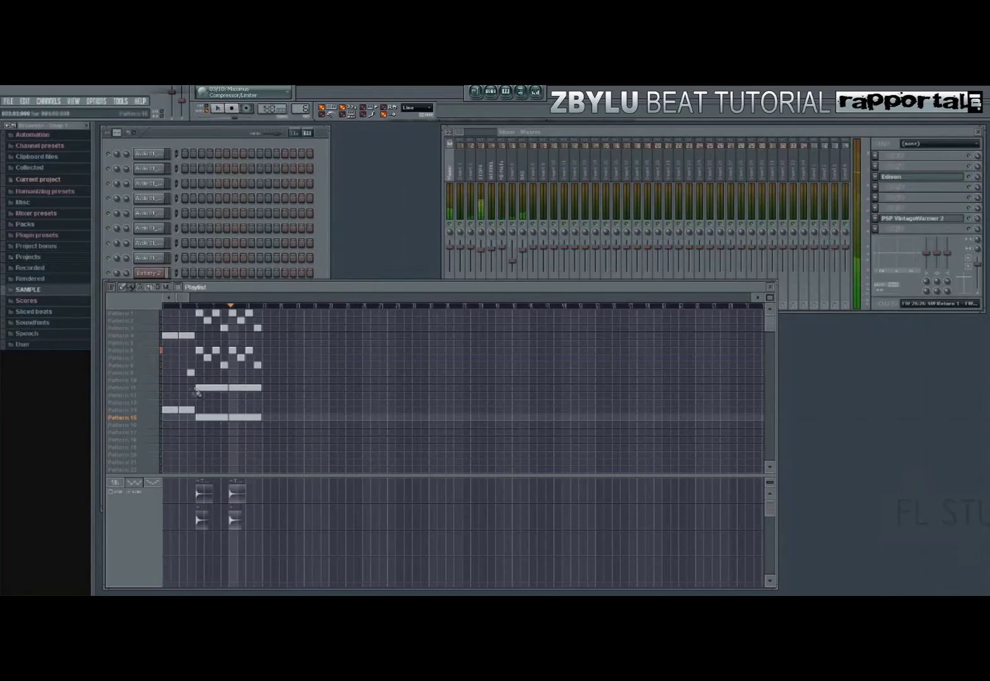
pyautogui.click(139, 388)
pyautogui.rightClick(144, 389)
pyautogui.click(190, 428)
pyautogui.rightClick(203, 389)
pyautogui.click(201, 394)
pyautogui.rightClick(235, 390)
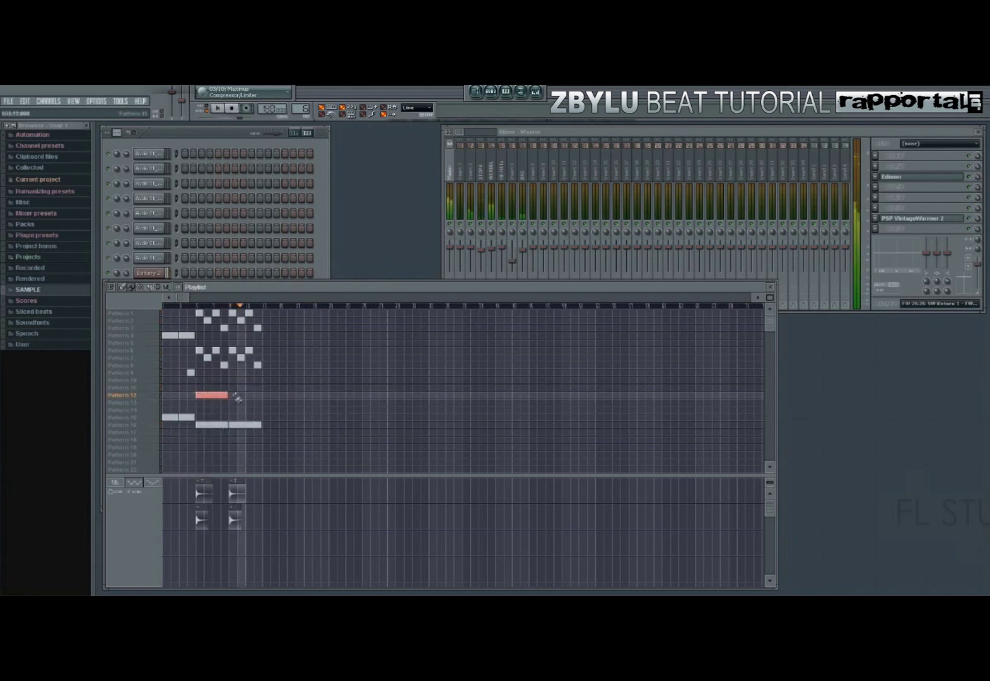
pyautogui.doubleClick(228, 395)
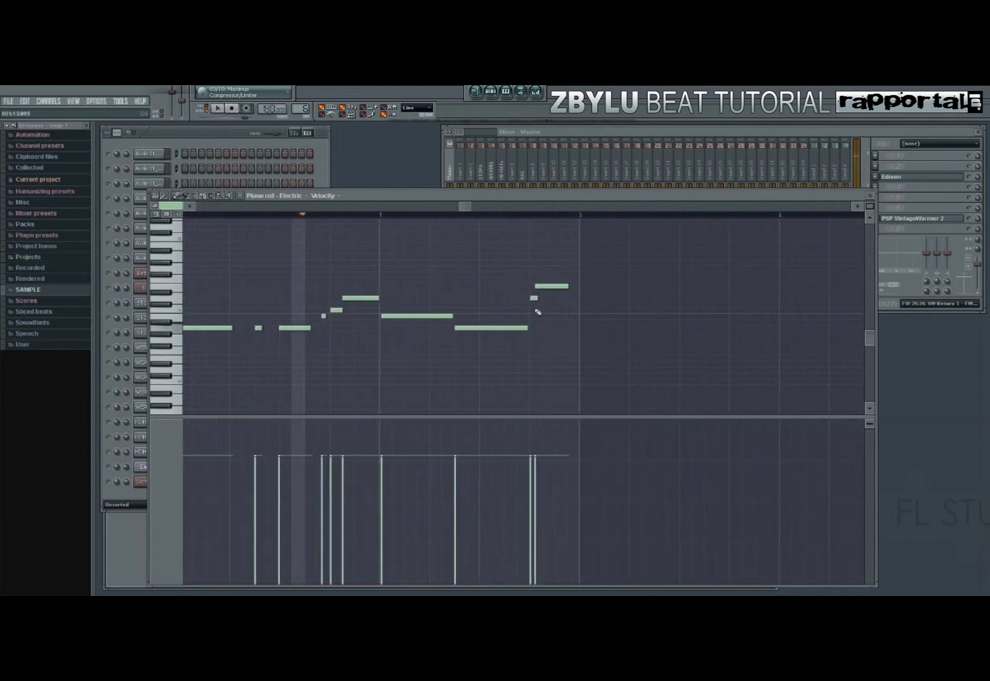
# - Delete the last two high notes from the Electric melody in Pattern 12 and save the project
pyautogui.rightClick(535, 298)
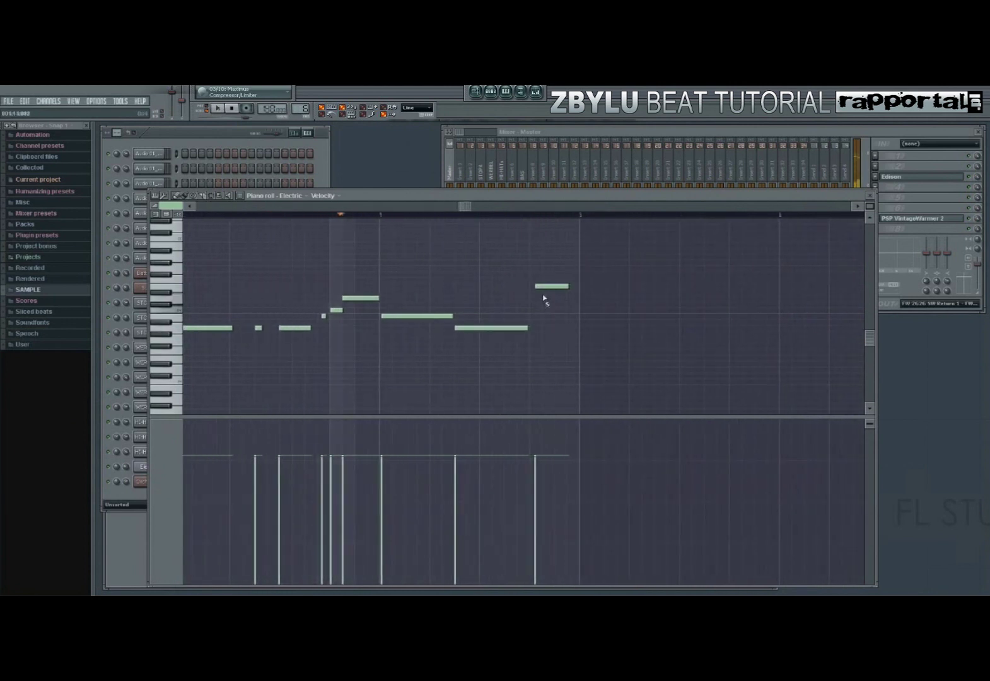
pyautogui.rightClick(548, 286)
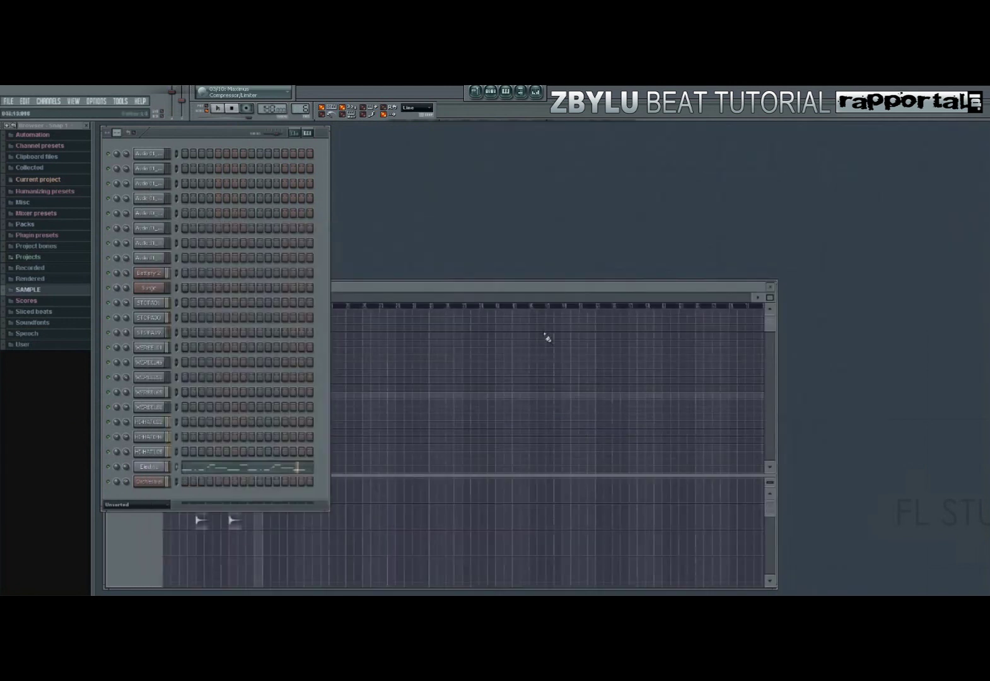
pyautogui.press('F9')
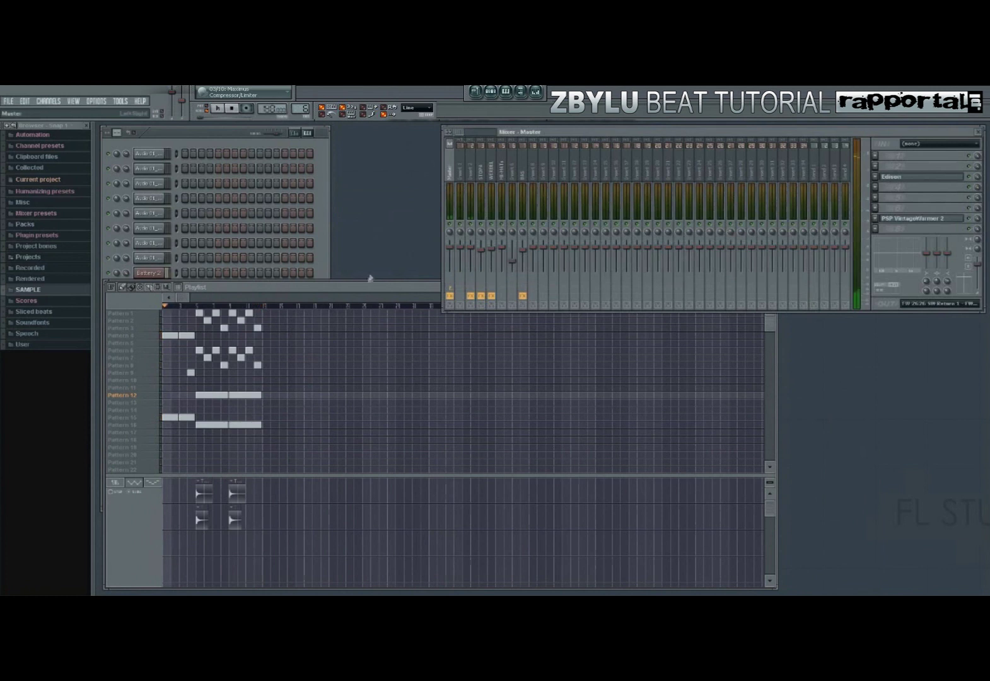
pyautogui.click(364, 287)
pyautogui.hotkey('ctrl', 's')
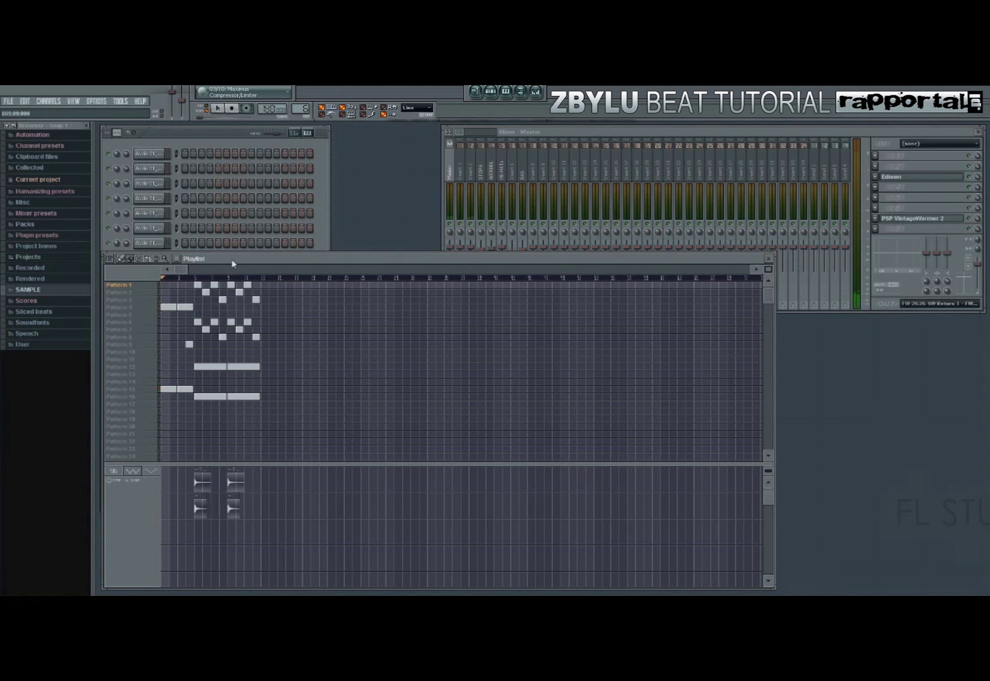
# - Play the arrangement while checking Patterns 4, 15 and 16 and the STOPA and WERBEL mixer tracks
pyautogui.click(154, 391)
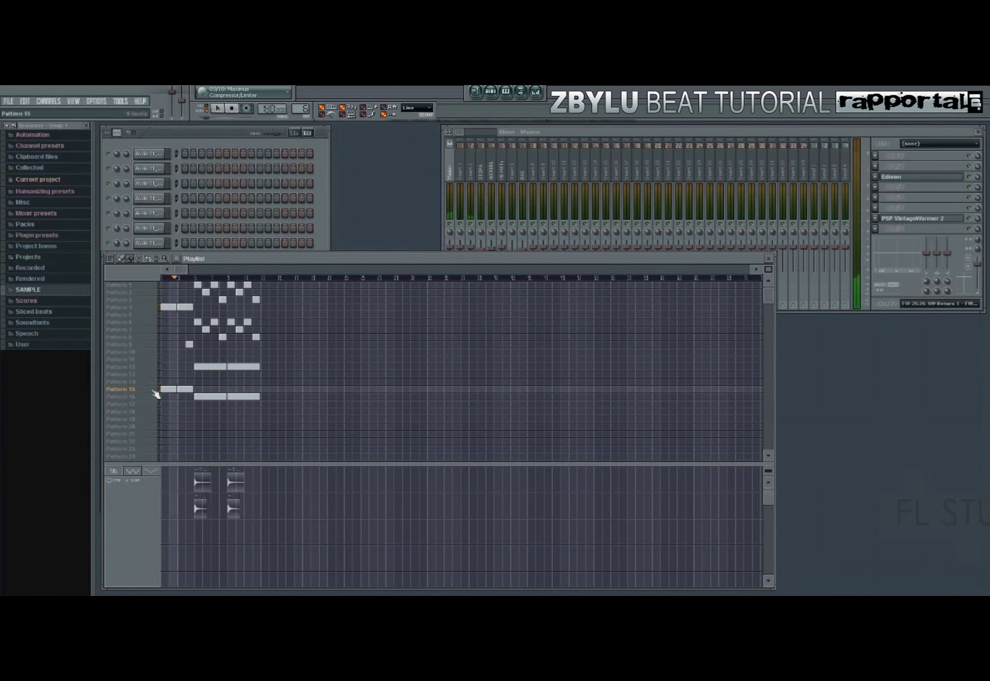
pyautogui.click(149, 302)
pyautogui.click(147, 309)
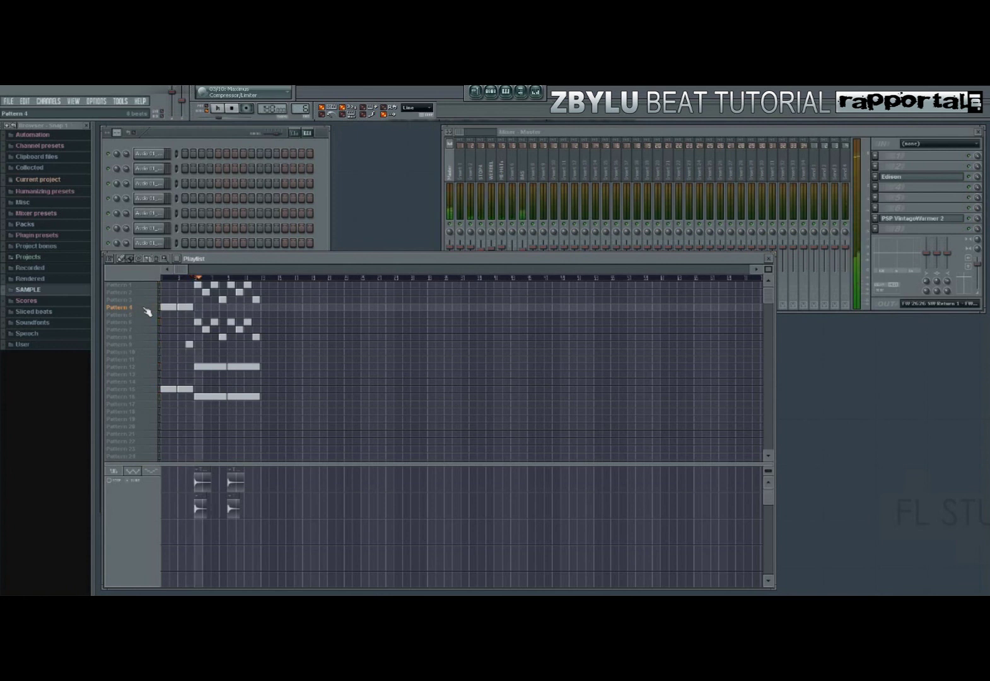
pyautogui.click(481, 174)
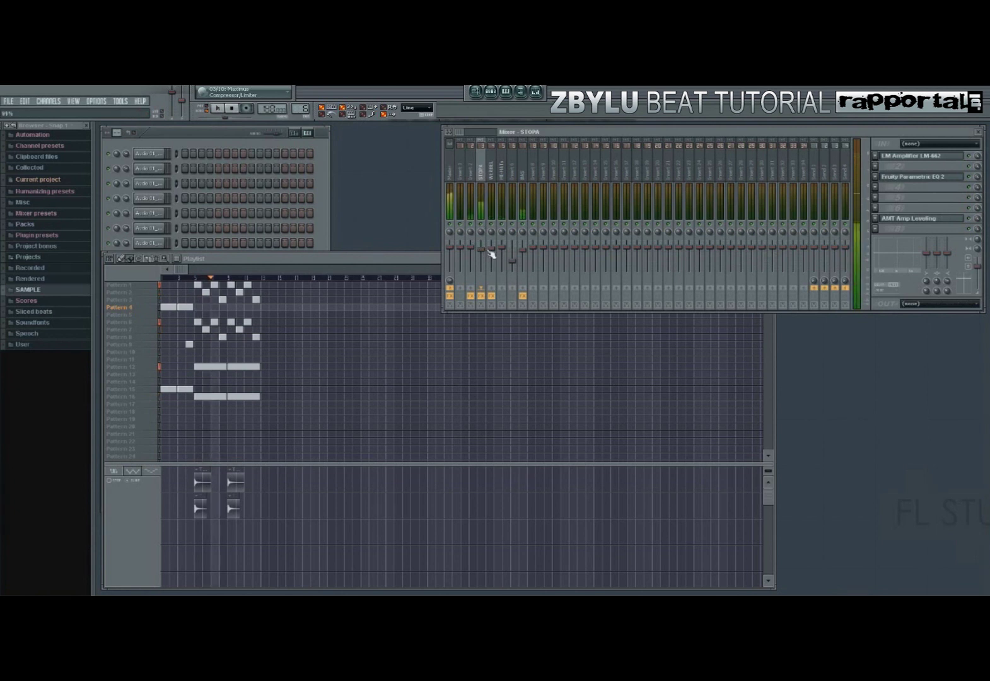
pyautogui.click(491, 253)
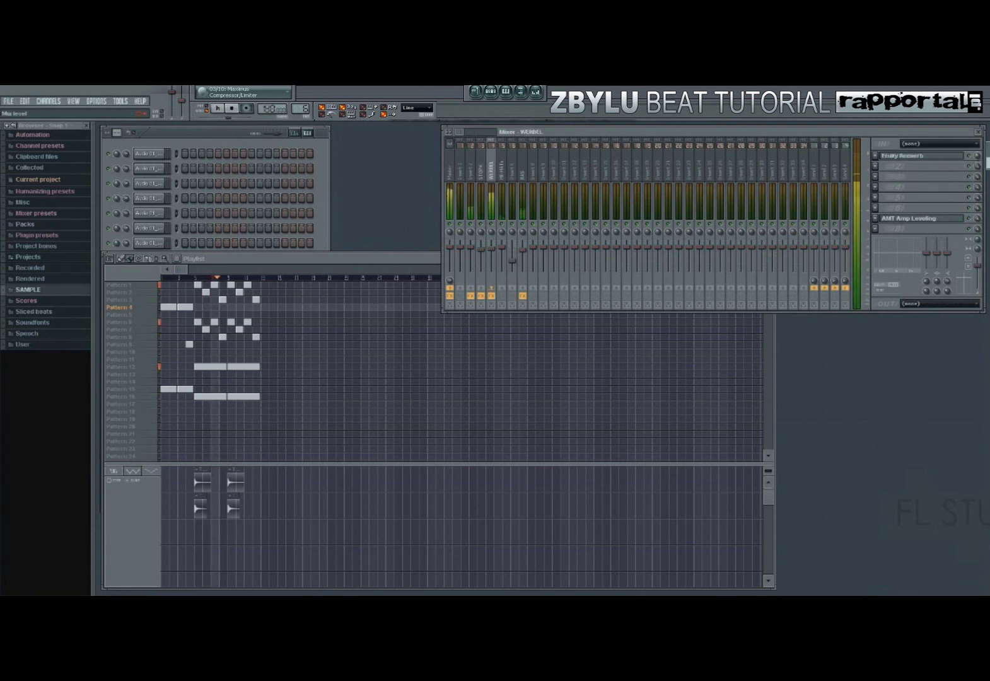
pyautogui.click(600, 372)
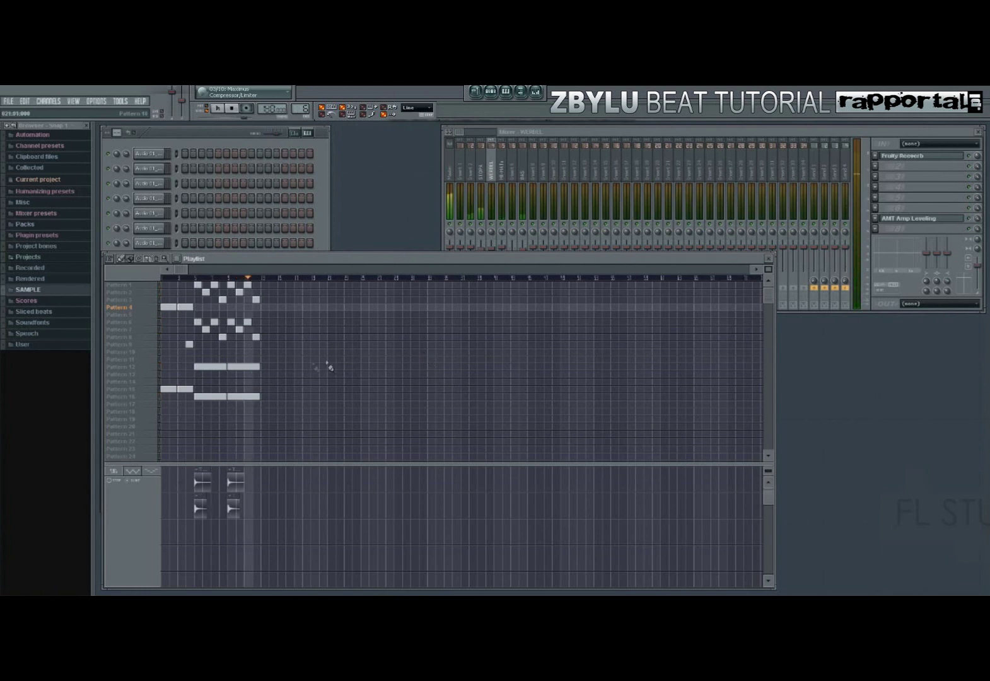
pyautogui.click(143, 397)
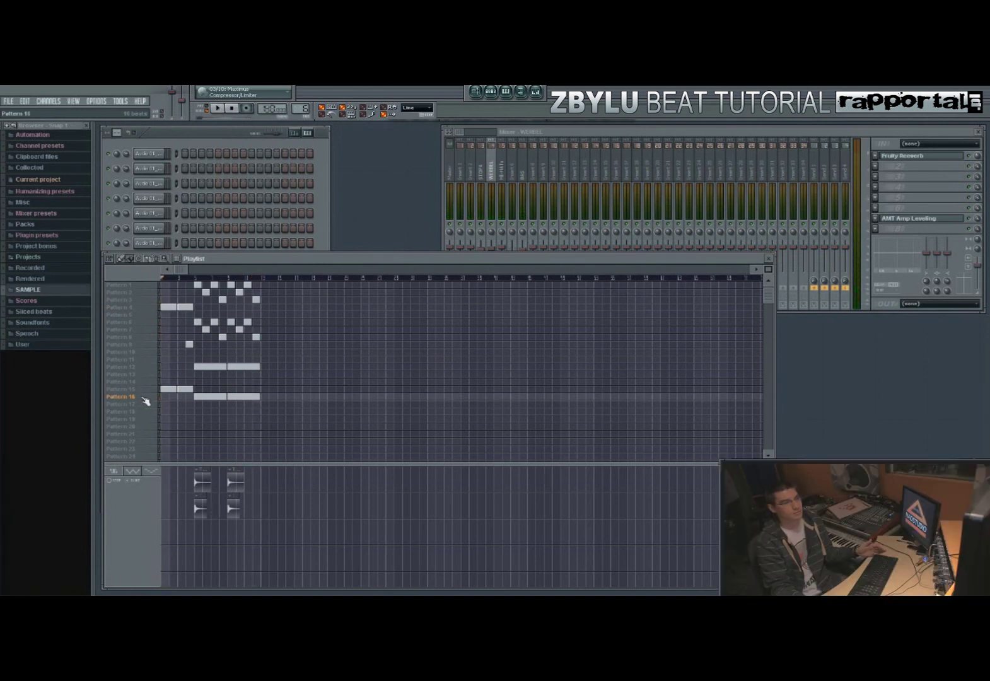
pyautogui.click(154, 391)
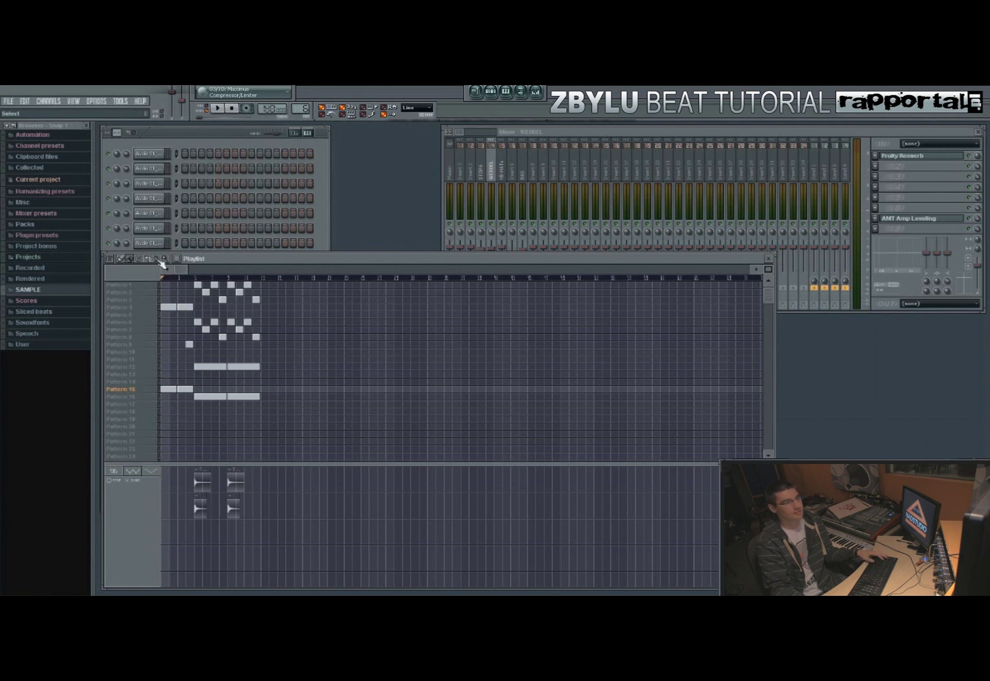
# - Copy the Pattern 1 to 12 clips of bars 5 to 12 and paste them twice, extending the arrangement through bar 28
pyautogui.moveTo(198, 378); pyautogui.dragTo(282, 245)
pyautogui.hotkey('ctrl', 'c')
pyautogui.hotkey('ctrl', 'v')
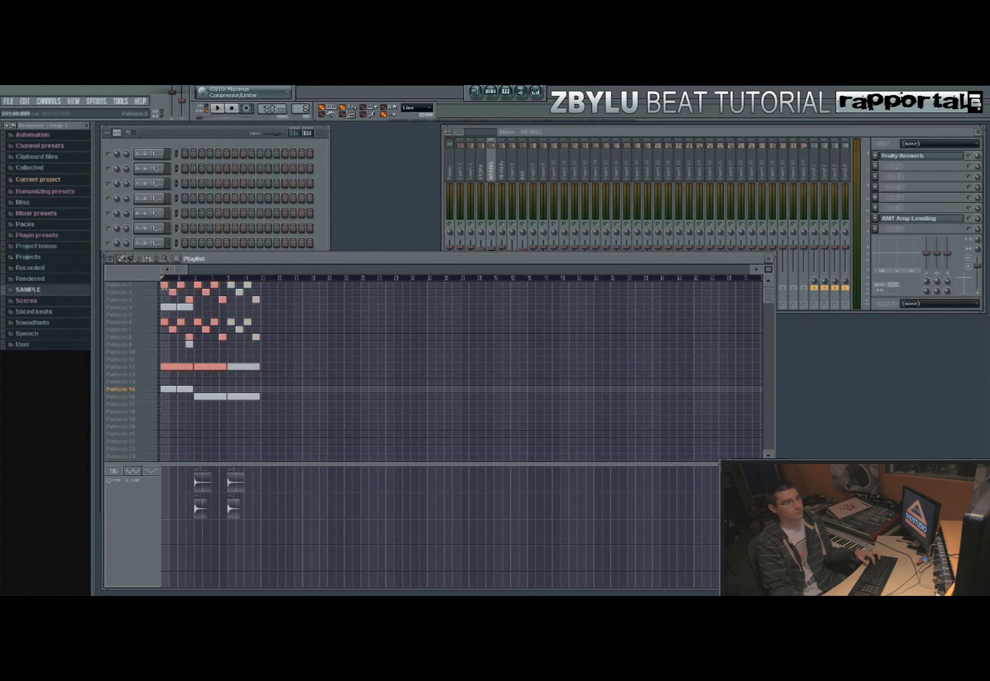
pyautogui.moveTo(168, 285); pyautogui.dragTo(268, 285)
pyautogui.hotkey('ctrl', 'v')
pyautogui.moveTo(172, 292); pyautogui.dragTo(334, 285)
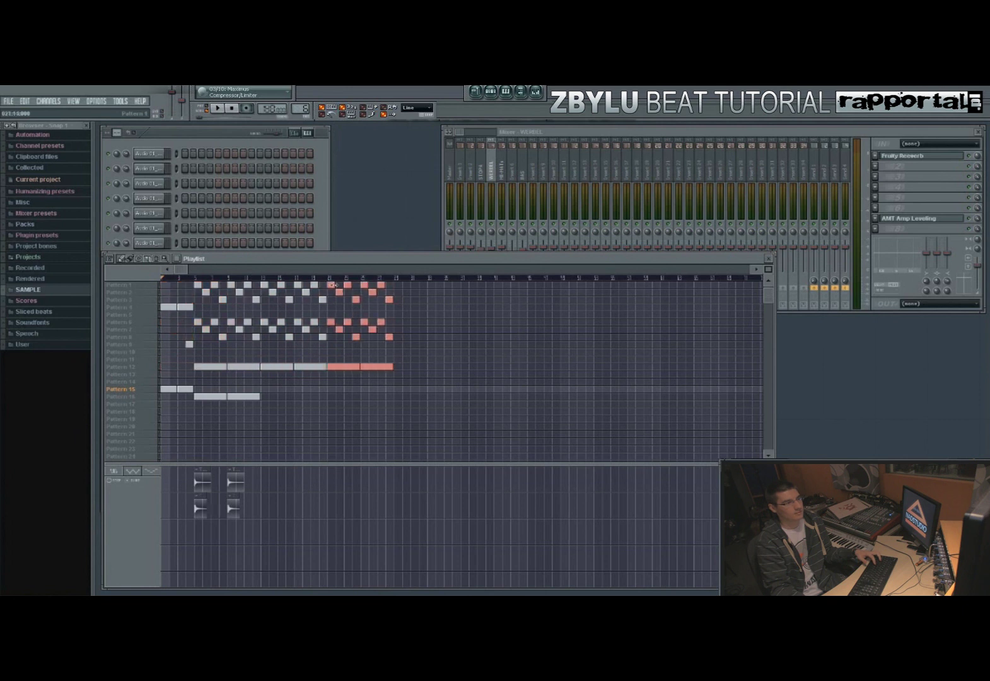
pyautogui.click(314, 419)
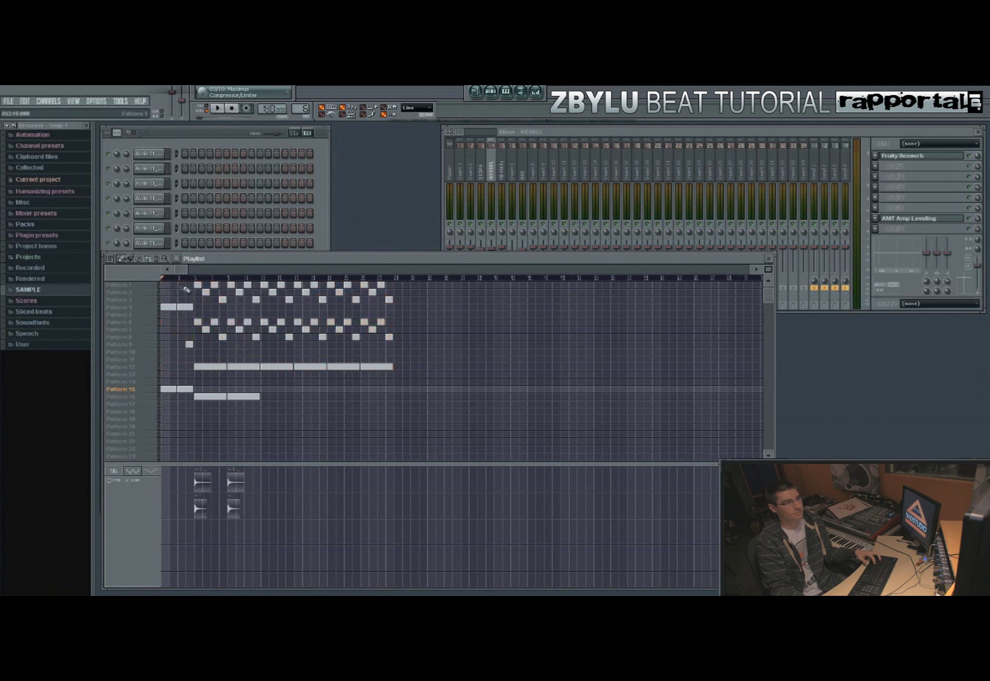
# - Add a time marker named WSTEP at the start of the playlist
pyautogui.click(109, 259)
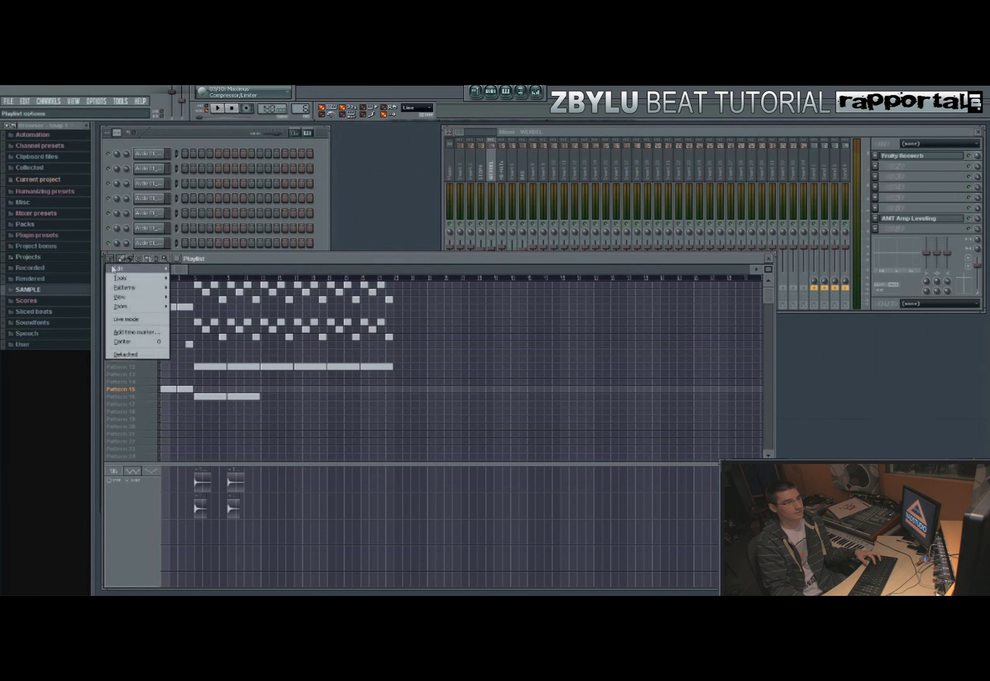
pyautogui.moveTo(149, 271)
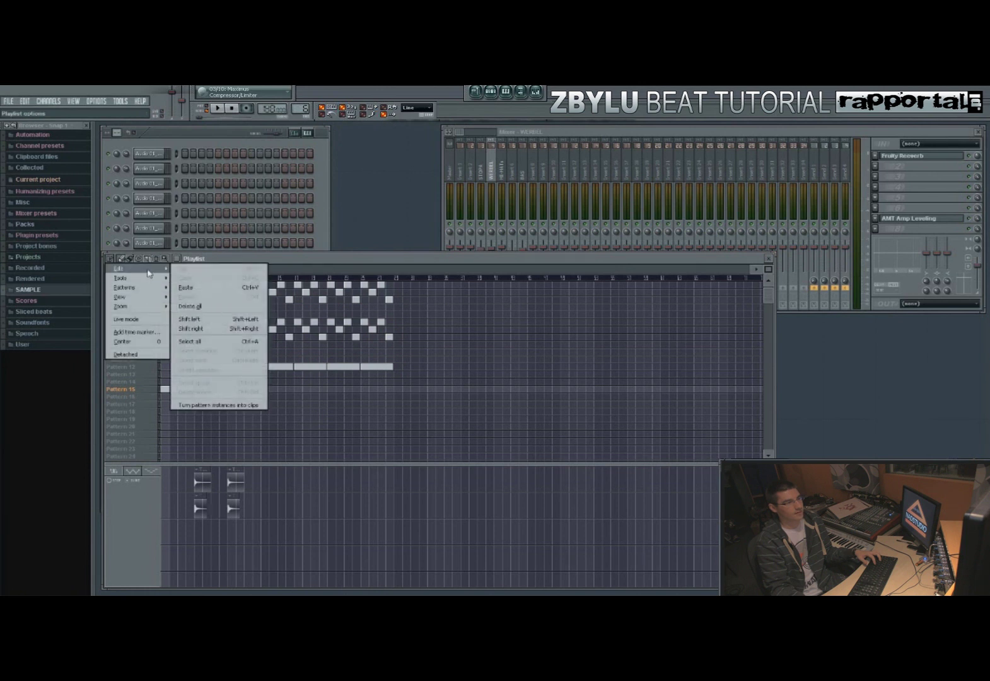
pyautogui.click(151, 332)
pyautogui.write('WSTEP')
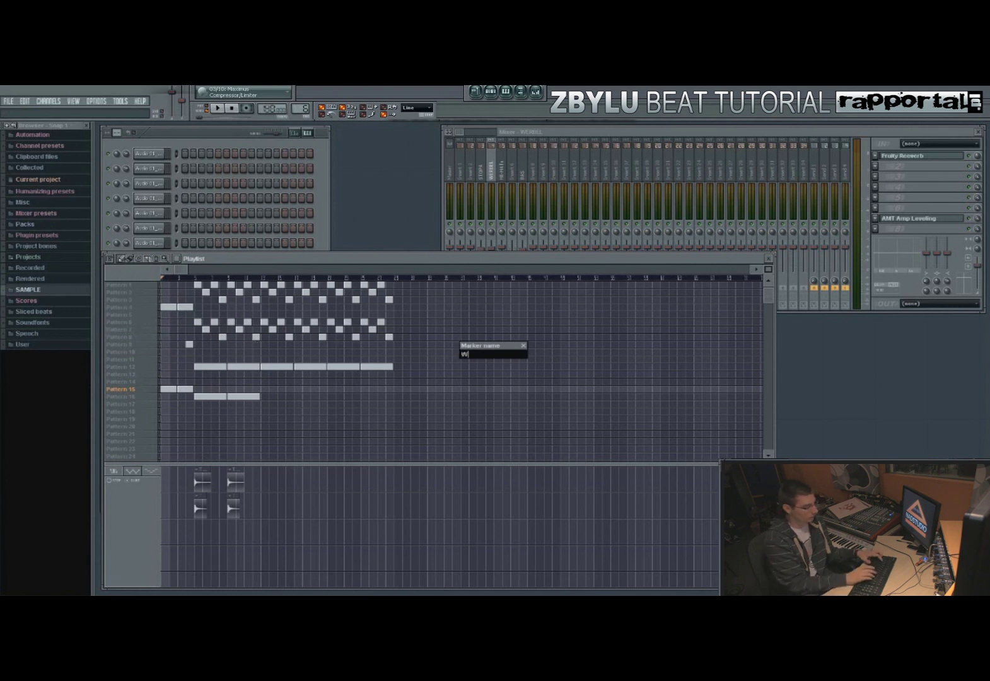
pyautogui.press('Return')
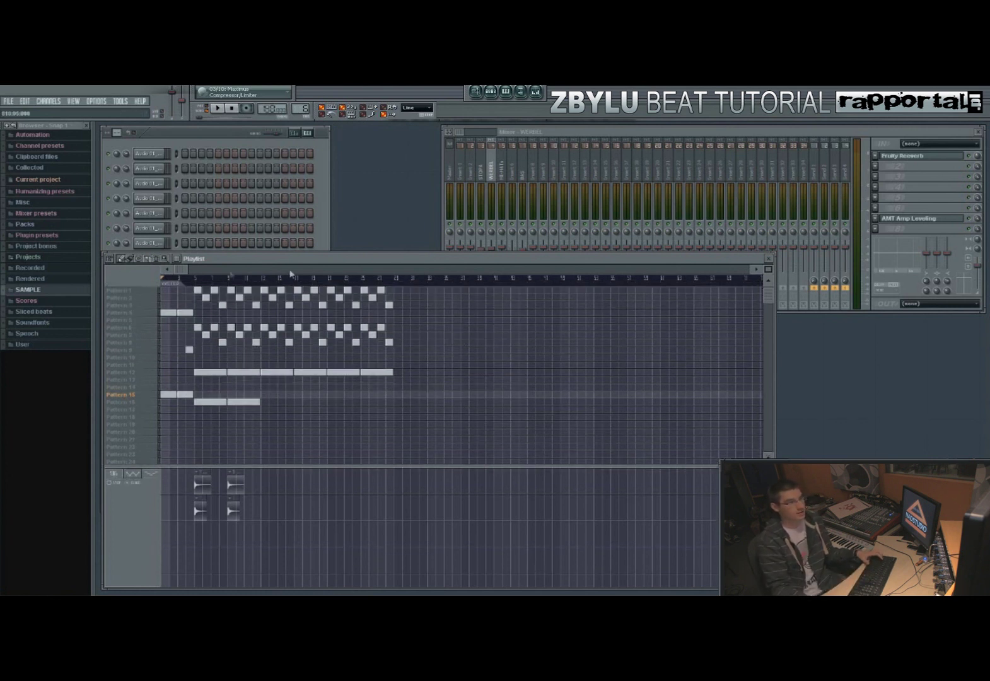
# - Add a time marker named REFREN at bar 5 and another named ZWROTKA at bar 13
pyautogui.rightClick(197, 284)
pyautogui.click(208, 291)
pyautogui.write('REFREN')
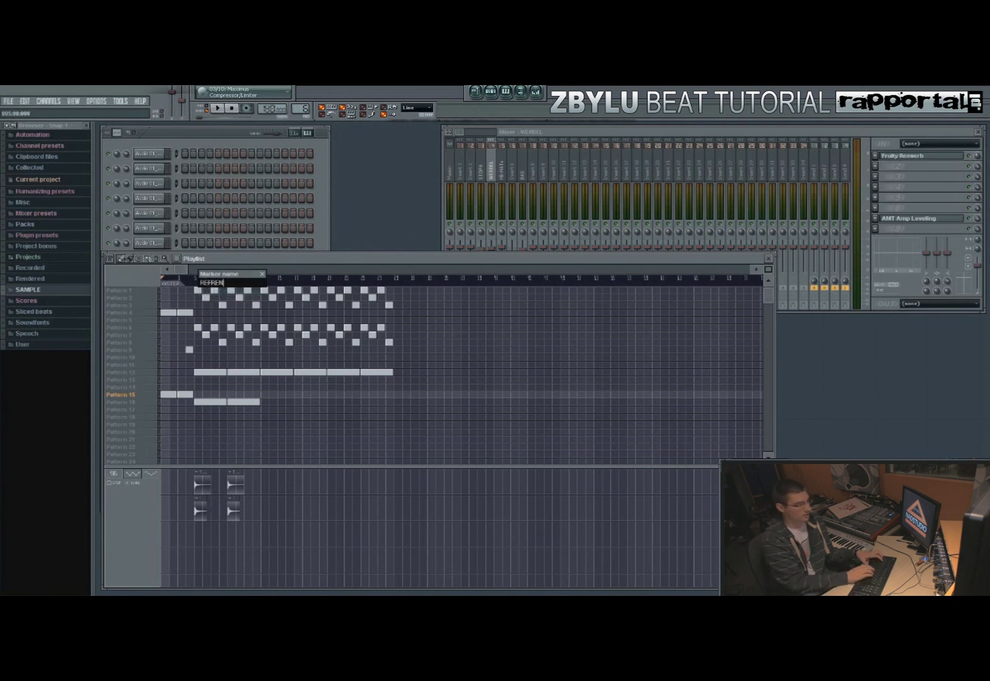
pyautogui.press('Return')
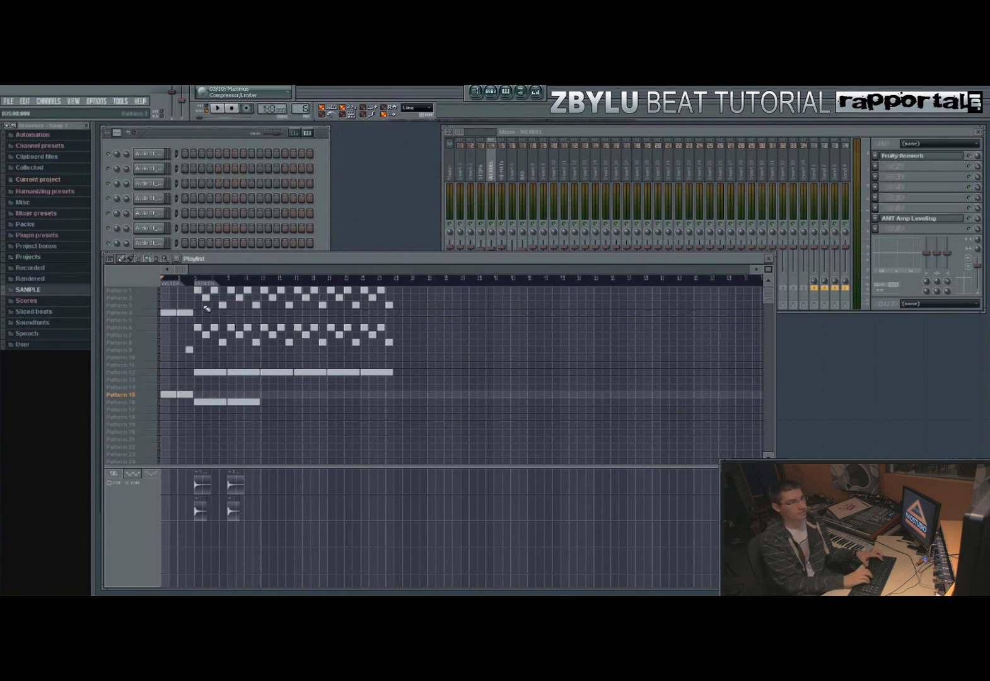
pyautogui.rightClick(271, 289)
pyautogui.click(282, 297)
pyautogui.write('ZWROTKA')
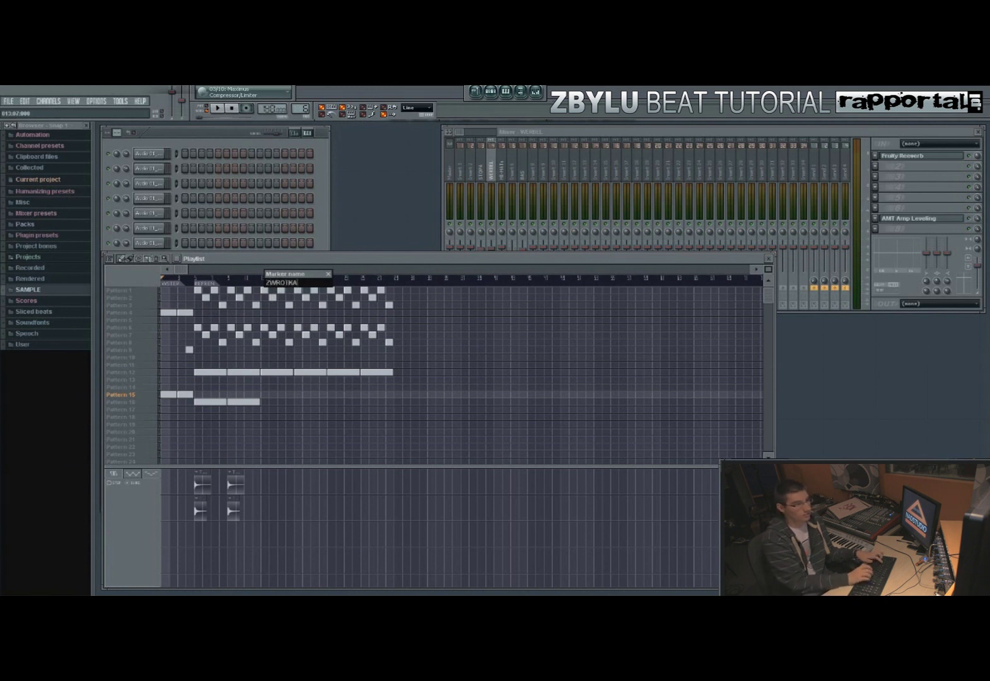
pyautogui.press('Return')
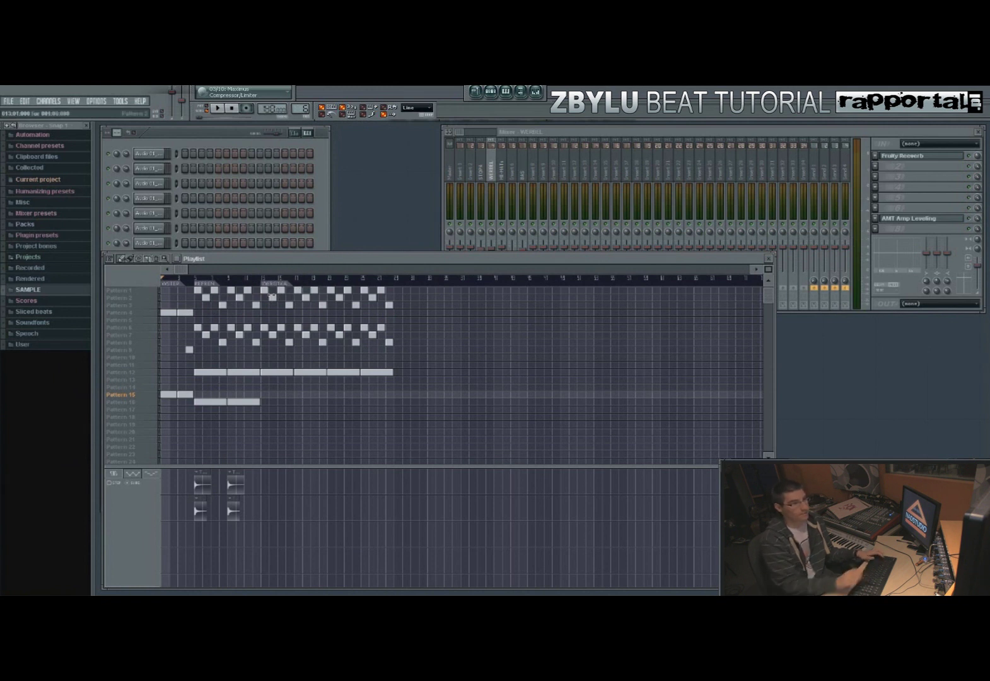
# - Move Patterns 4 to 16 down five rows in the playlist to free space below Pattern 3
pyautogui.moveTo(143, 312); pyautogui.dragTo(144, 409)
pyautogui.hotkey('shift', 'Down')
pyautogui.hotkey('shift', 'Down')
pyautogui.hotkey('shift', 'Down')
pyautogui.hotkey('shift', 'Down')
pyautogui.hotkey('shift', 'Down')
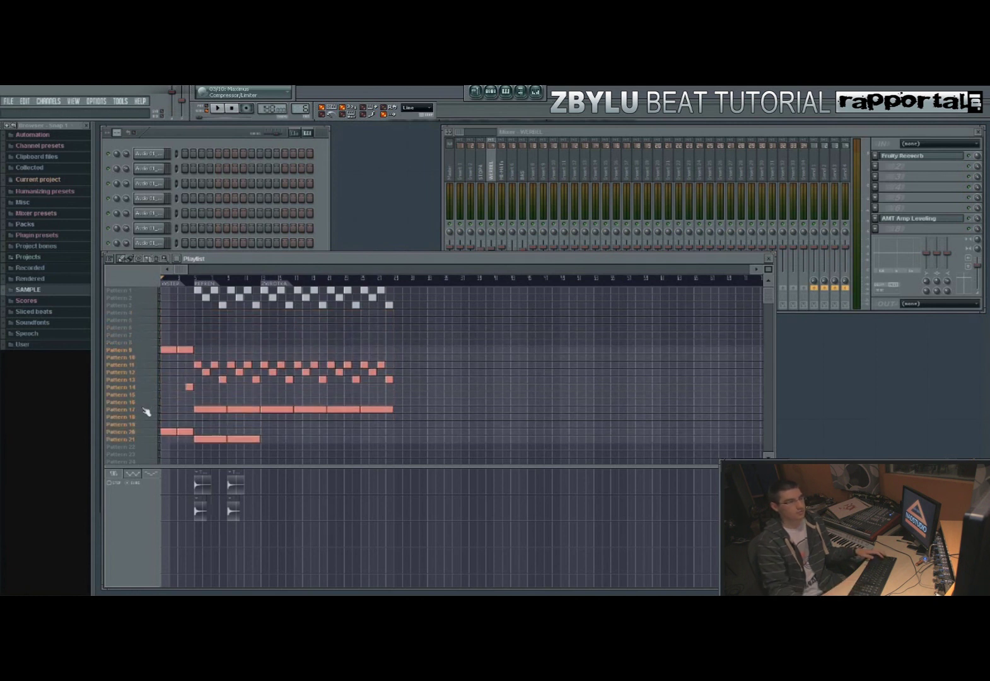
pyautogui.click(321, 348)
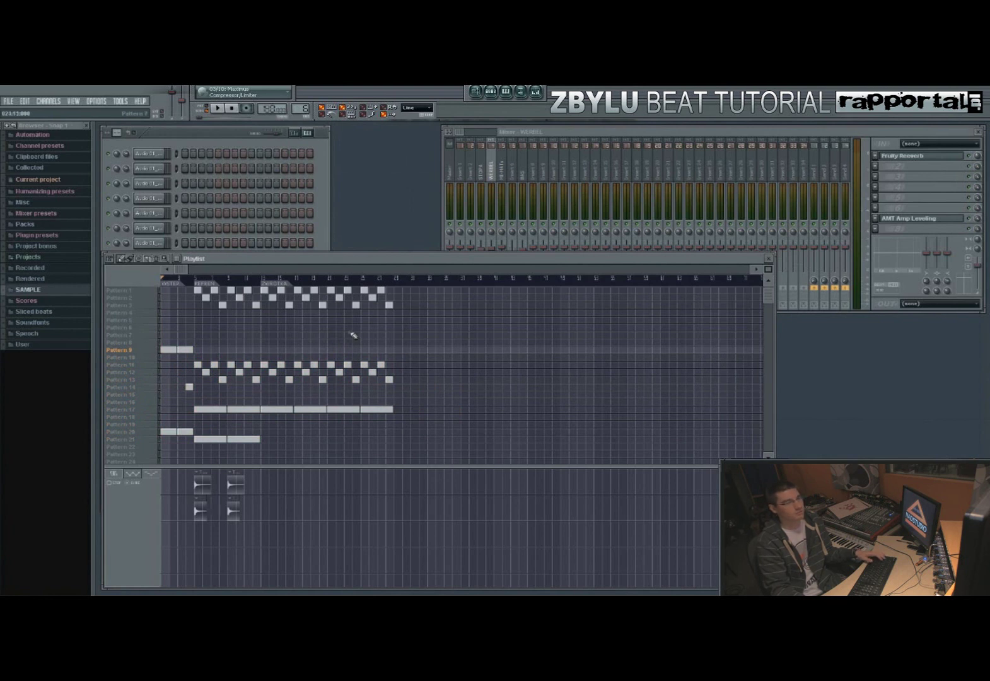
# - Clone the Battery 2 channel in the channel rack and route the clone to mixer track 8
pyautogui.click(145, 294)
pyautogui.click(212, 143)
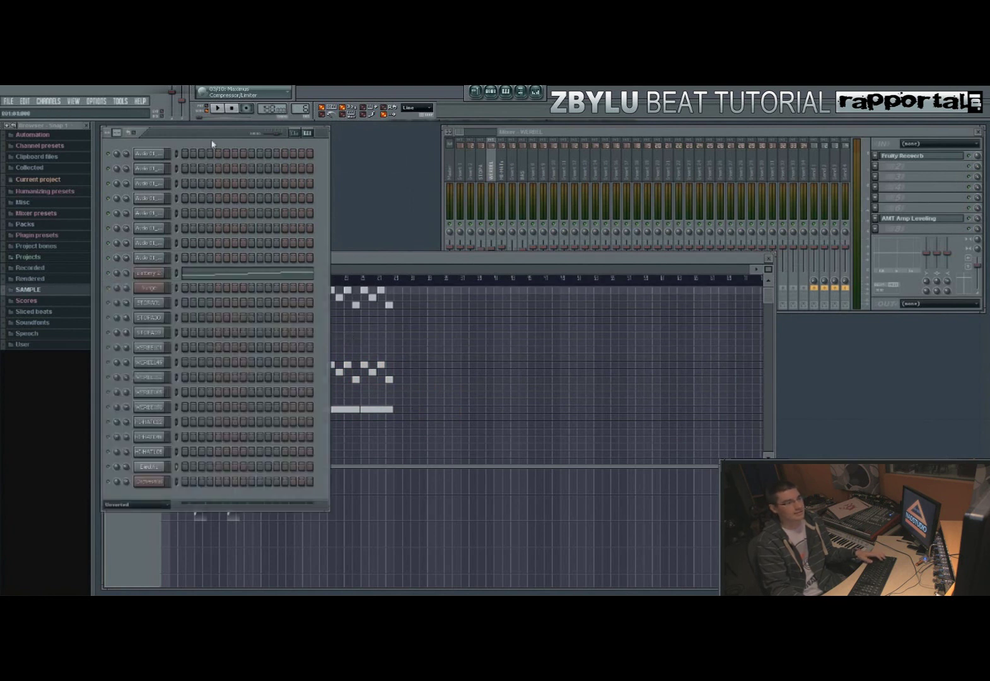
pyautogui.rightClick(162, 276)
pyautogui.click(181, 371)
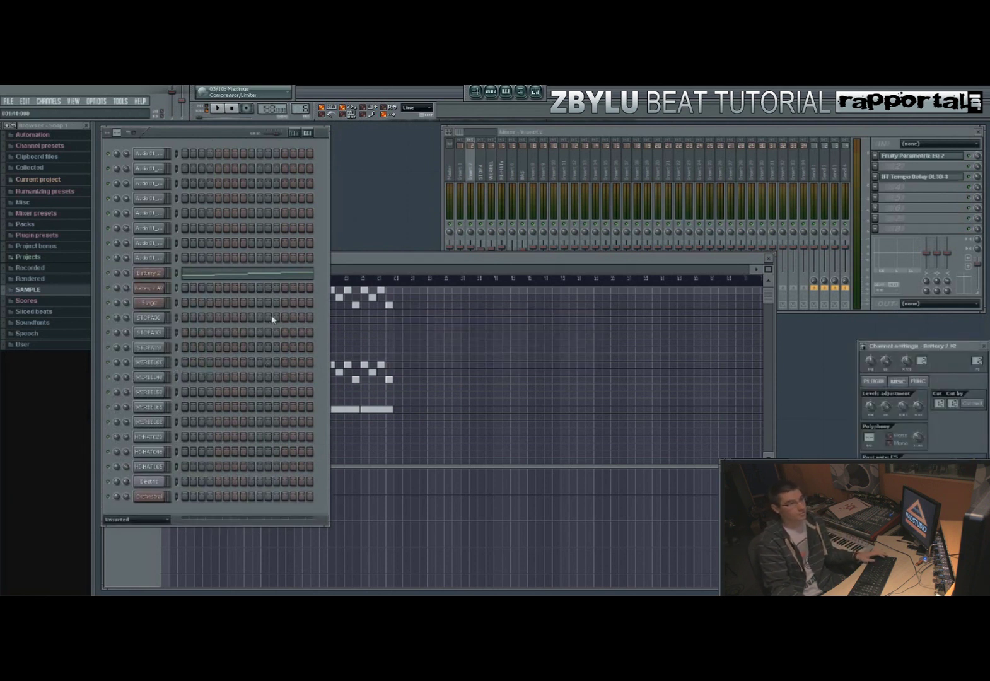
pyautogui.moveTo(977, 361); pyautogui.dragTo(976, 330)
# - Rename mixer track Insert 8 as "SAMPEL filtr"
pyautogui.click(536, 168)
pyautogui.press('F2')
pyautogui.write('SAMPEL fil')
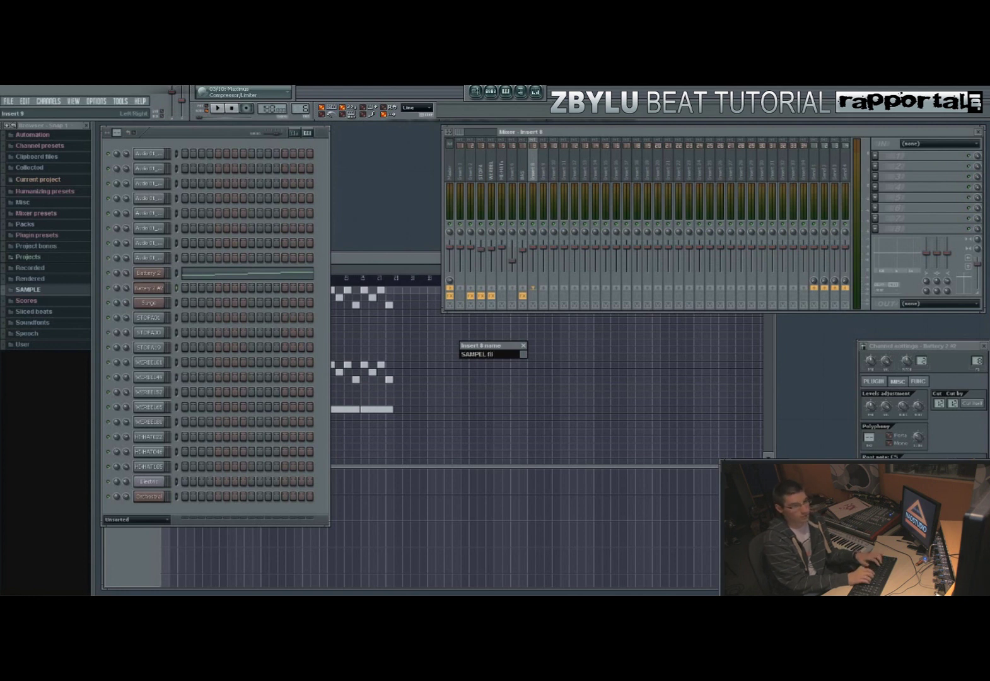
pyautogui.press('Return')
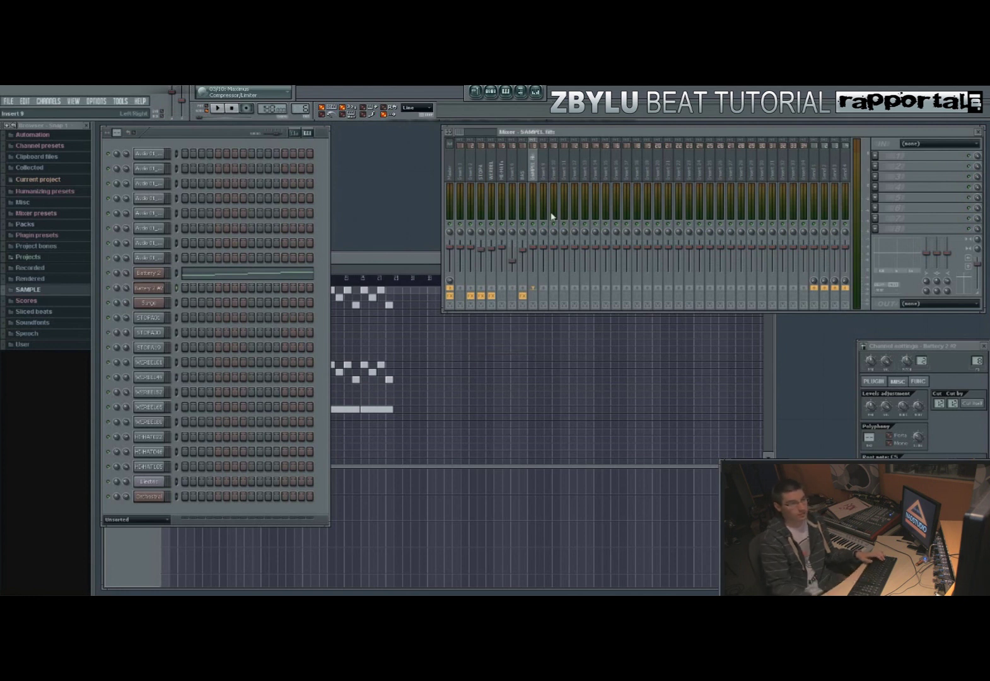
# - Add a Fruity Filter to the first effect slot of the SAMPEL filtr track, switch it to the next preset and return to the playlist
pyautogui.click(875, 156)
pyautogui.moveTo(882, 167)
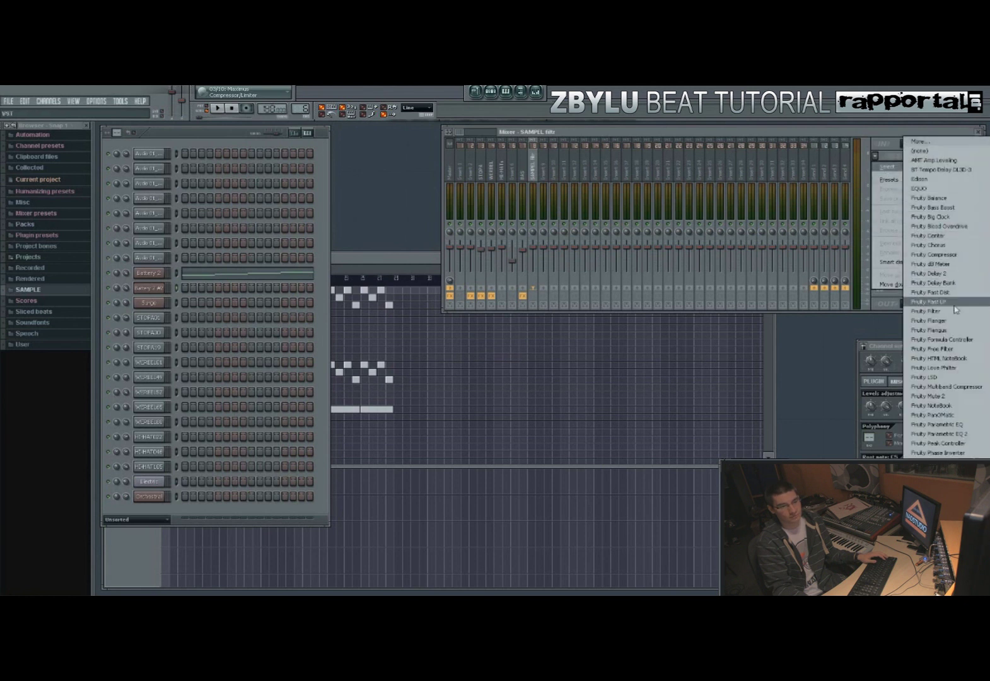
pyautogui.click(927, 311)
pyautogui.moveTo(195, 202); pyautogui.dragTo(416, 288)
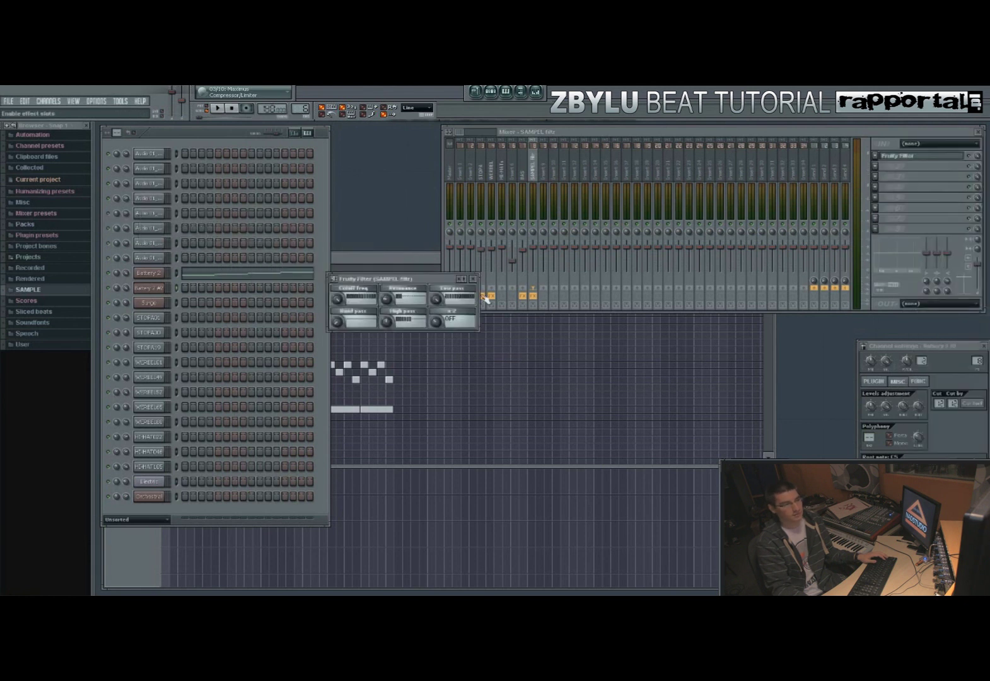
pyautogui.click(465, 279)
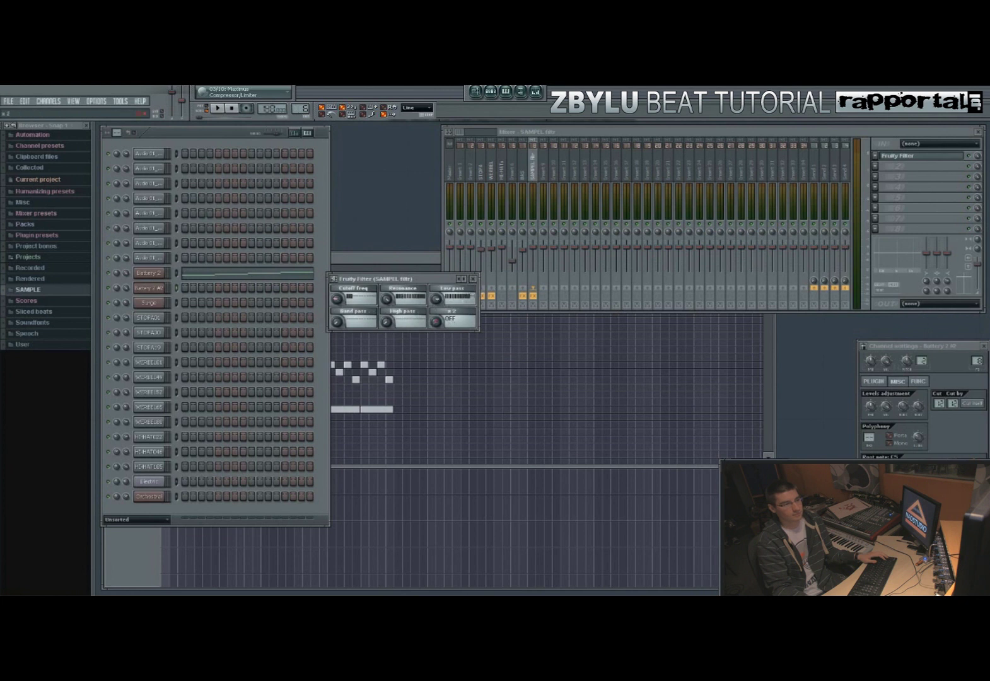
pyautogui.click(472, 279)
pyautogui.rightClick(470, 370)
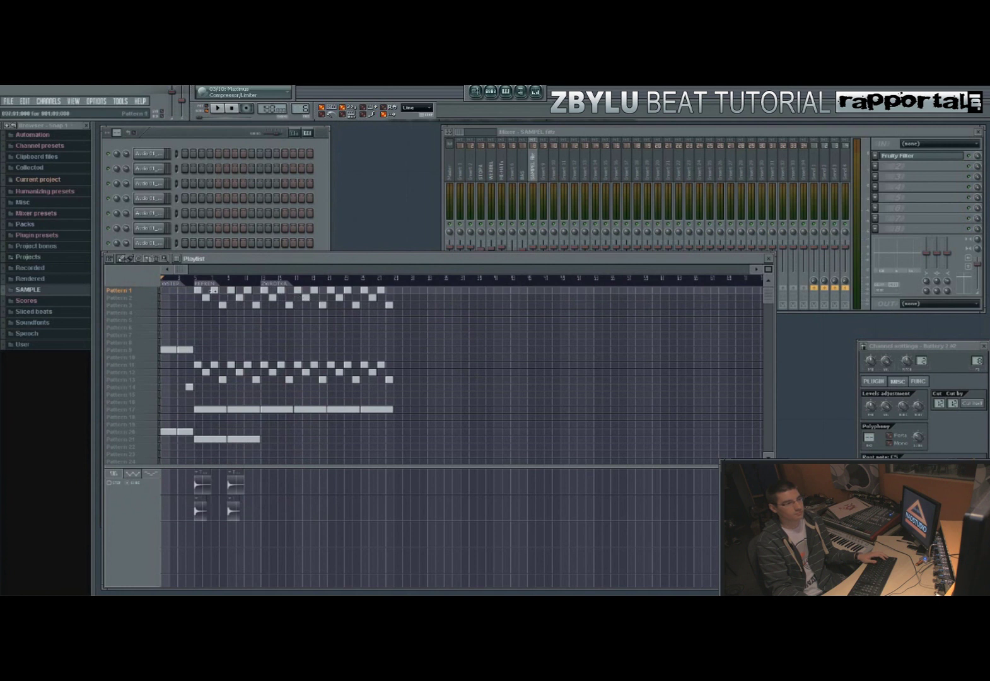
# - Delete the verse clips of Patterns 1 to 3 from the playlist and select Pattern 5
pyautogui.moveTo(265, 318); pyautogui.dragTo(441, 286)
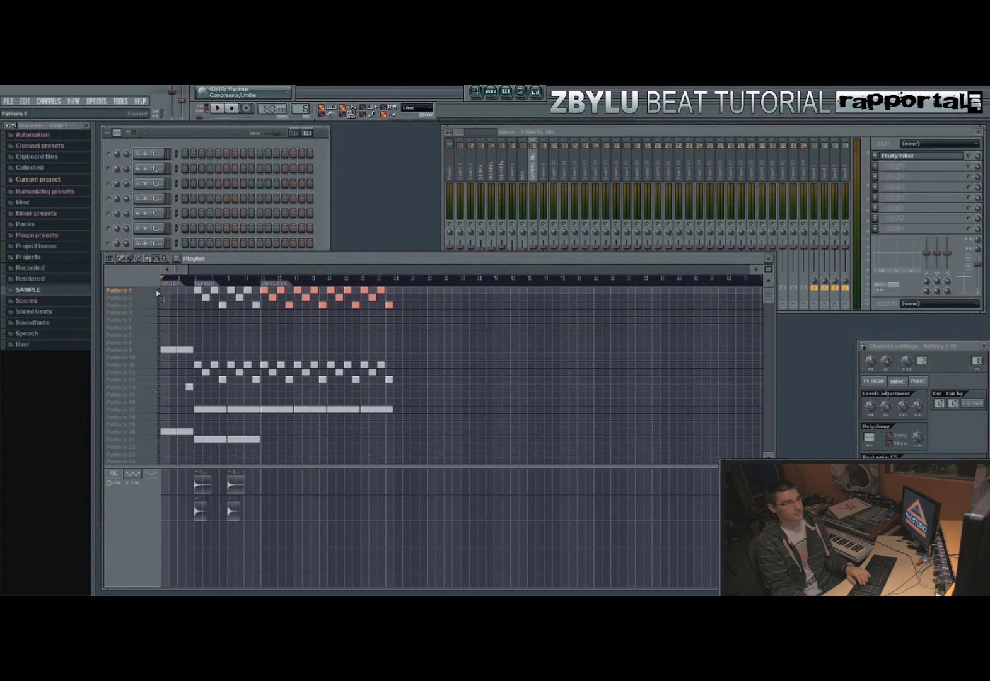
pyautogui.press('Delete')
pyautogui.click(132, 320)
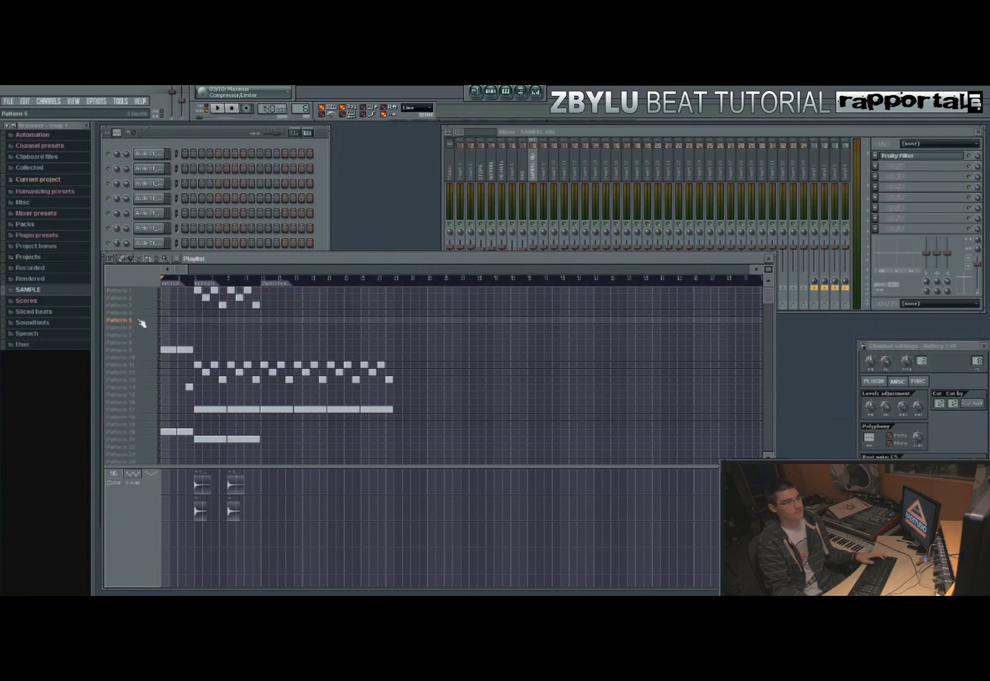
# - Copy the Battery 2 notes of Pattern 1 into the cloned Battery 2 channel in Pattern 5, and place Pattern 5 clips in Pattern 1's former verse positions
pyautogui.click(215, 145)
pyautogui.click(391, 316)
pyautogui.click(147, 292)
pyautogui.click(207, 134)
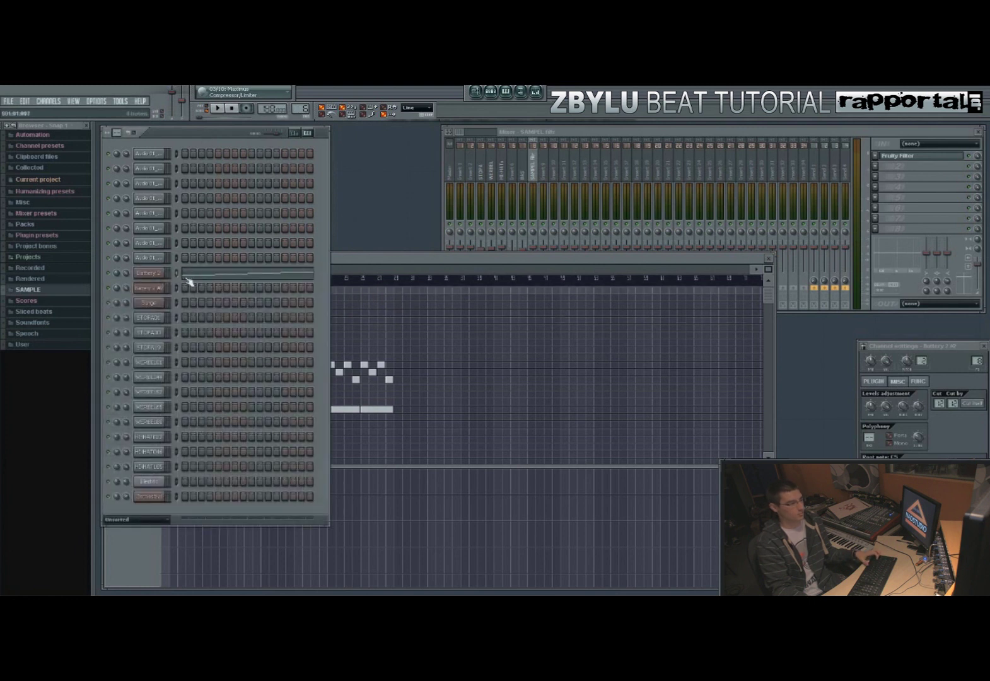
pyautogui.click(431, 307)
pyautogui.click(136, 314)
pyautogui.click(133, 320)
pyautogui.click(196, 163)
pyautogui.click(395, 322)
pyautogui.click(266, 323)
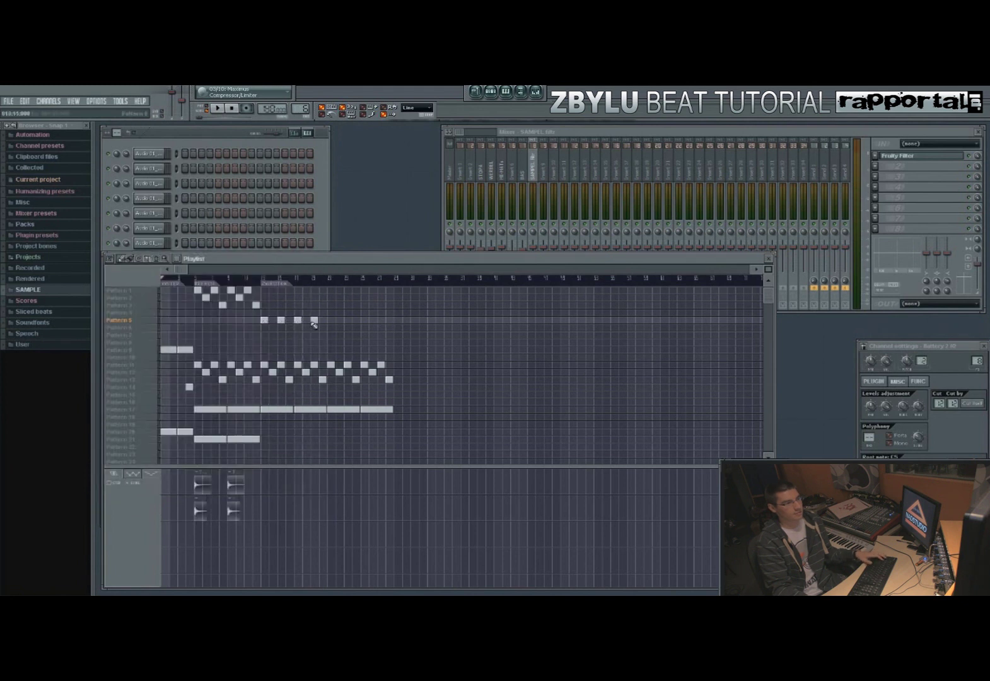
pyautogui.click(366, 322)
# - Copy the Battery 2 notes of Pattern 2 to the cloned channel in Pattern 6 and place four Pattern 6 clips across the verse
pyautogui.click(208, 158)
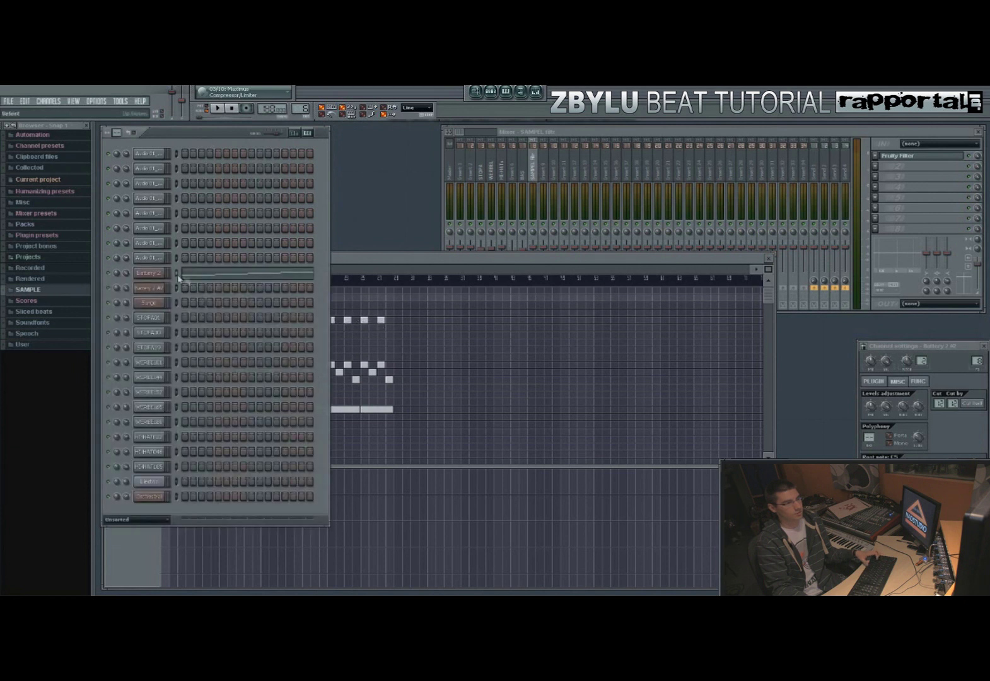
pyautogui.click(433, 309)
pyautogui.click(139, 327)
pyautogui.click(198, 142)
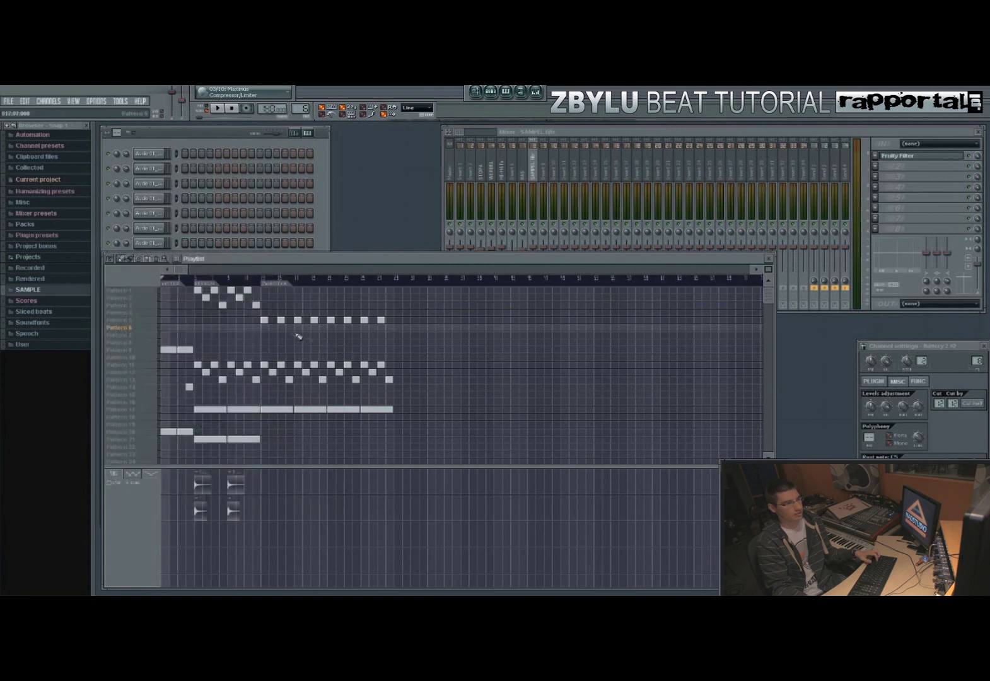
pyautogui.click(271, 327)
pyautogui.click(305, 327)
pyautogui.click(338, 327)
pyautogui.click(371, 327)
# - Copy the Battery 2 notes of Pattern 3 to the cloned channel in Pattern 7 and place four Pattern 7 clips across the verse
pyautogui.click(146, 307)
pyautogui.click(233, 145)
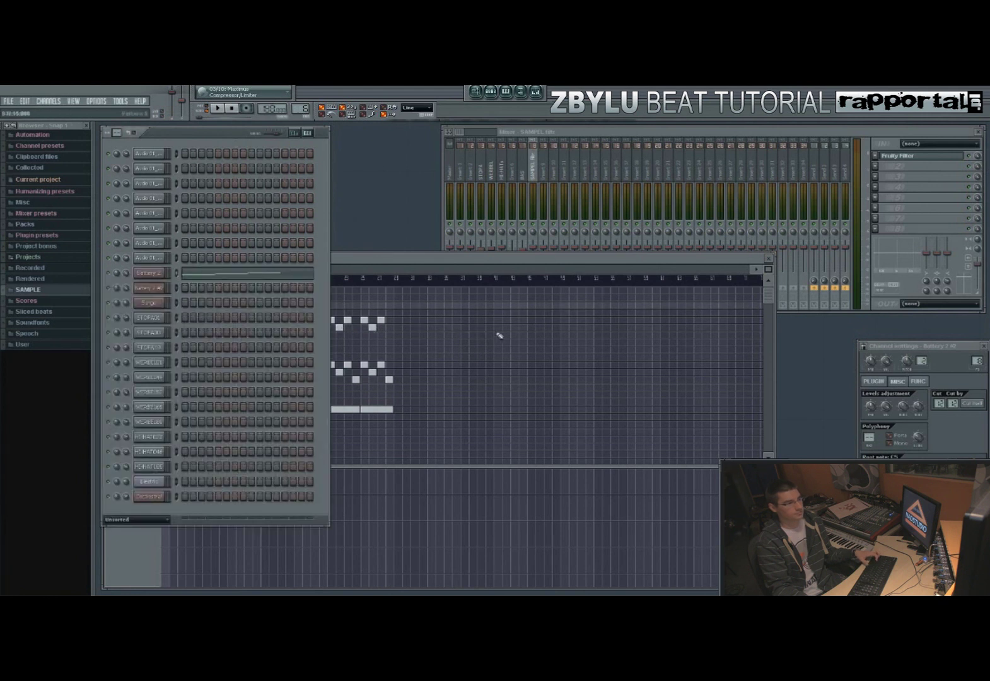
pyautogui.click(480, 330)
pyautogui.click(146, 330)
pyautogui.click(142, 336)
pyautogui.click(214, 138)
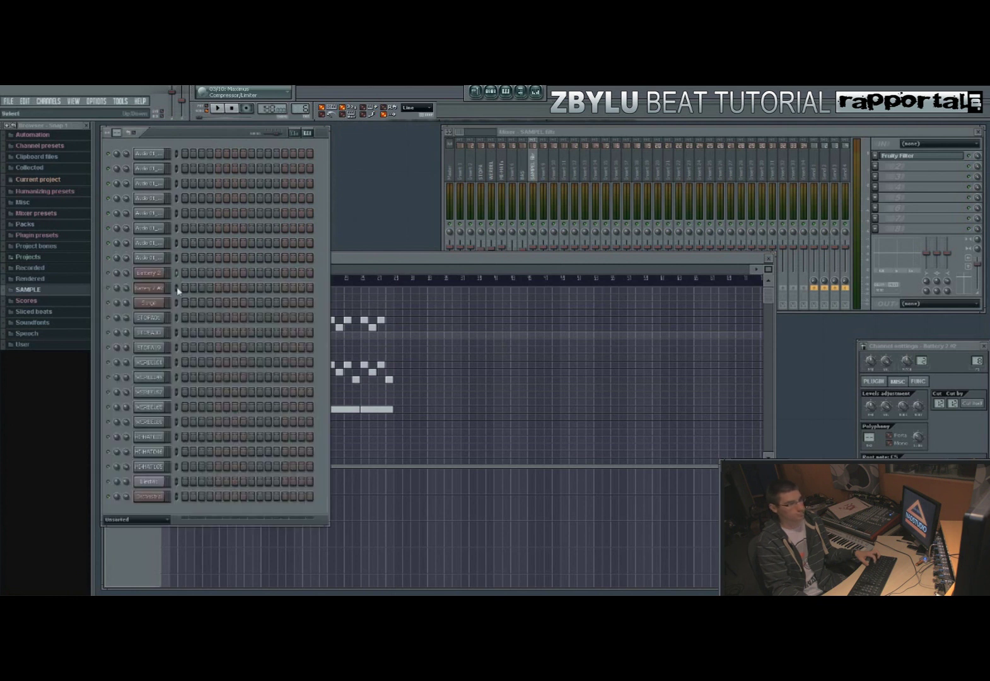
pyautogui.click(386, 352)
pyautogui.click(289, 334)
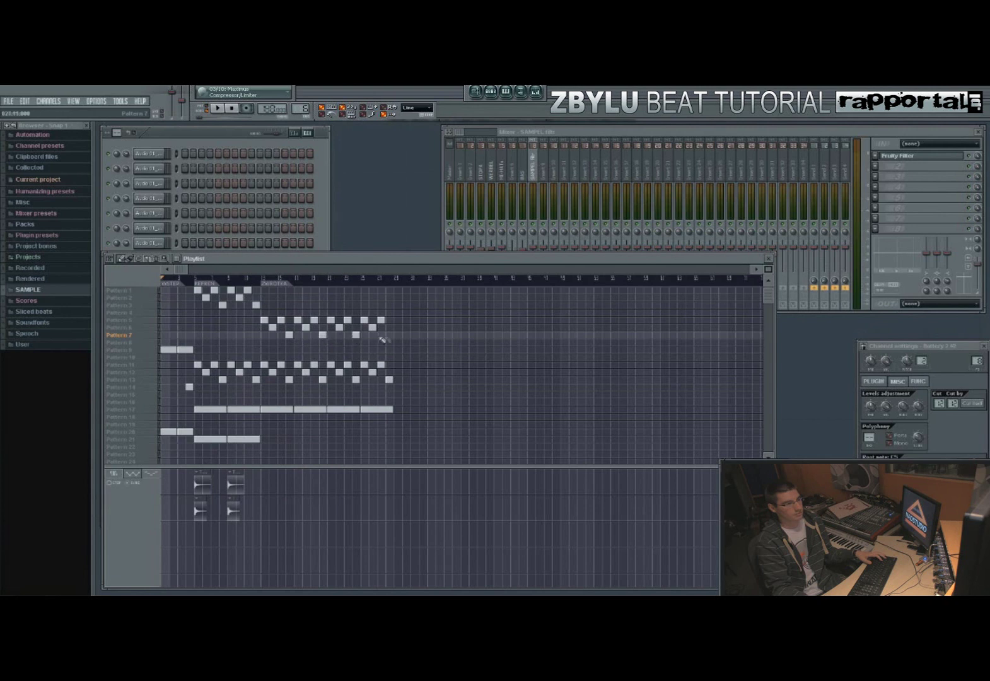
# - Play the first four-bar block of the verse in a loop to audition the filtered sample
pyautogui.click(266, 284)
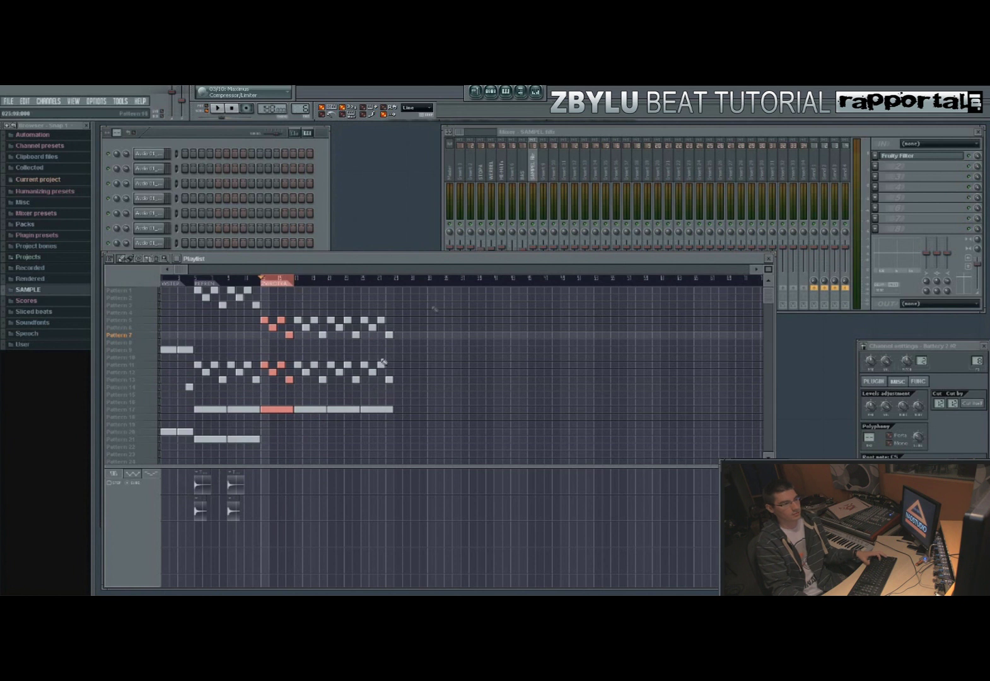
pyautogui.click(532, 165)
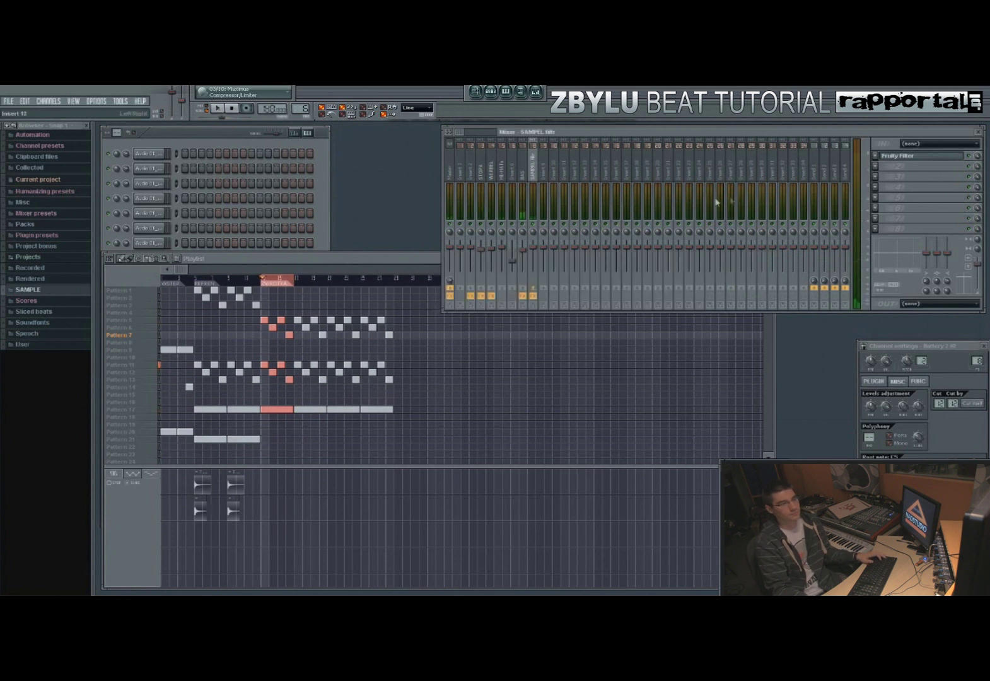
pyautogui.hotkey('alt', 'Tab')
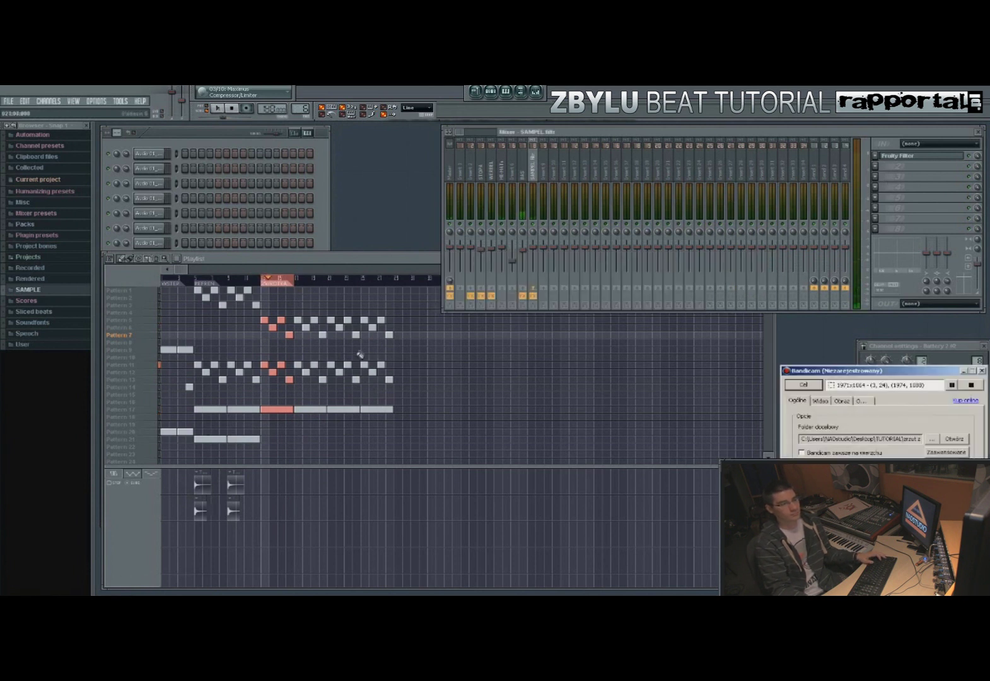
pyautogui.click(351, 261)
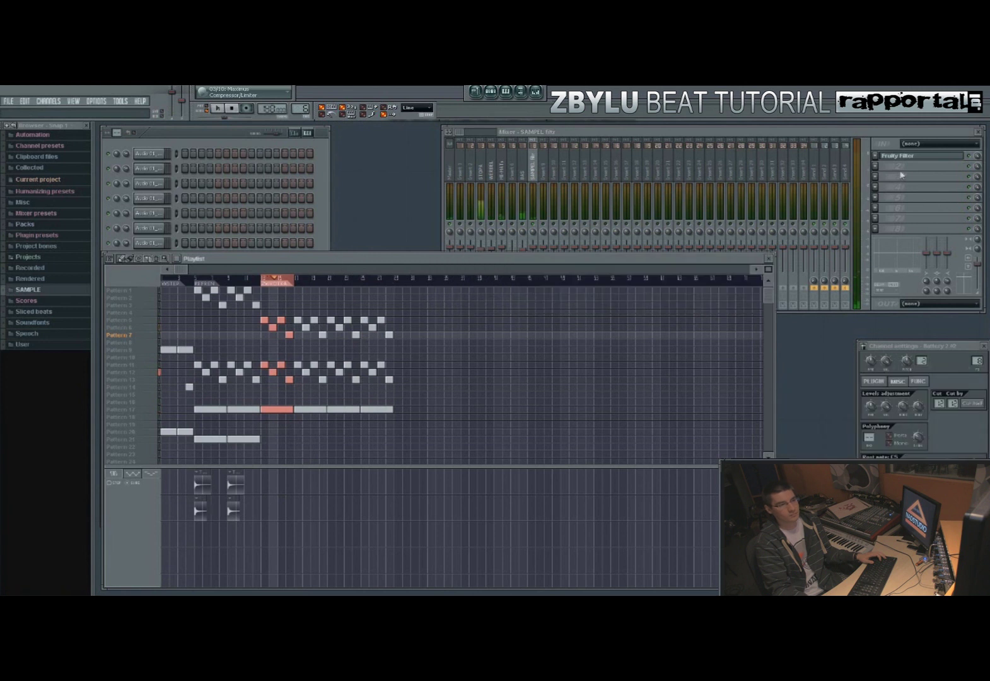
# - In the Fruity Filter of the SAMPEL filtr track, turn x2 off and slightly lower the cutoff frequency
pyautogui.click(914, 156)
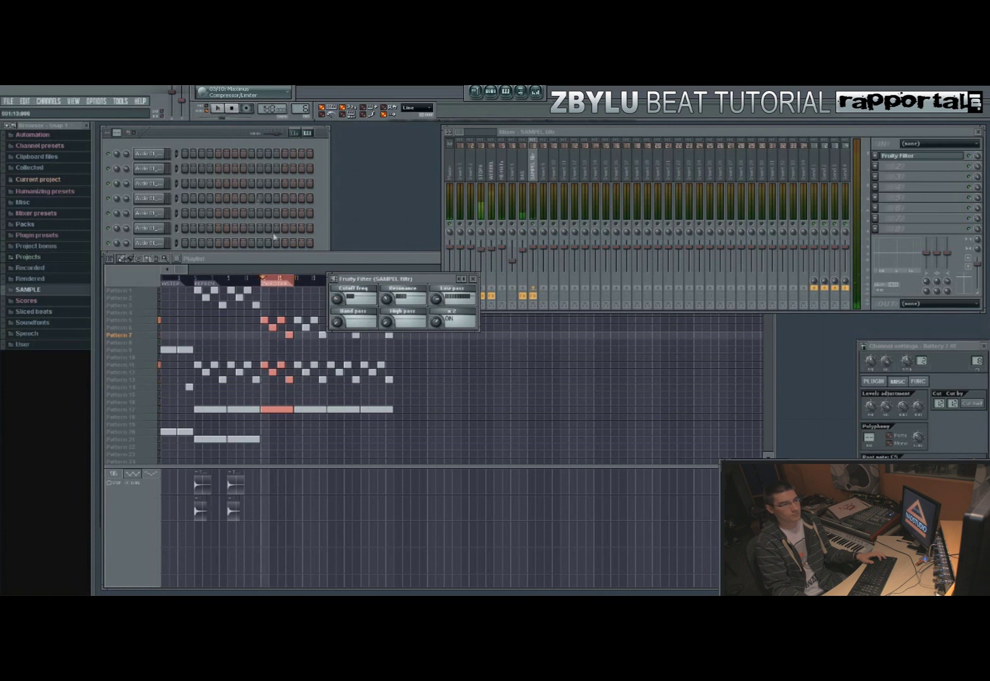
pyautogui.press('F6')
pyautogui.moveTo(381, 282); pyautogui.dragTo(377, 283)
pyautogui.moveTo(437, 321); pyautogui.dragTo(437, 331)
pyautogui.moveTo(337, 298); pyautogui.dragTo(338, 303)
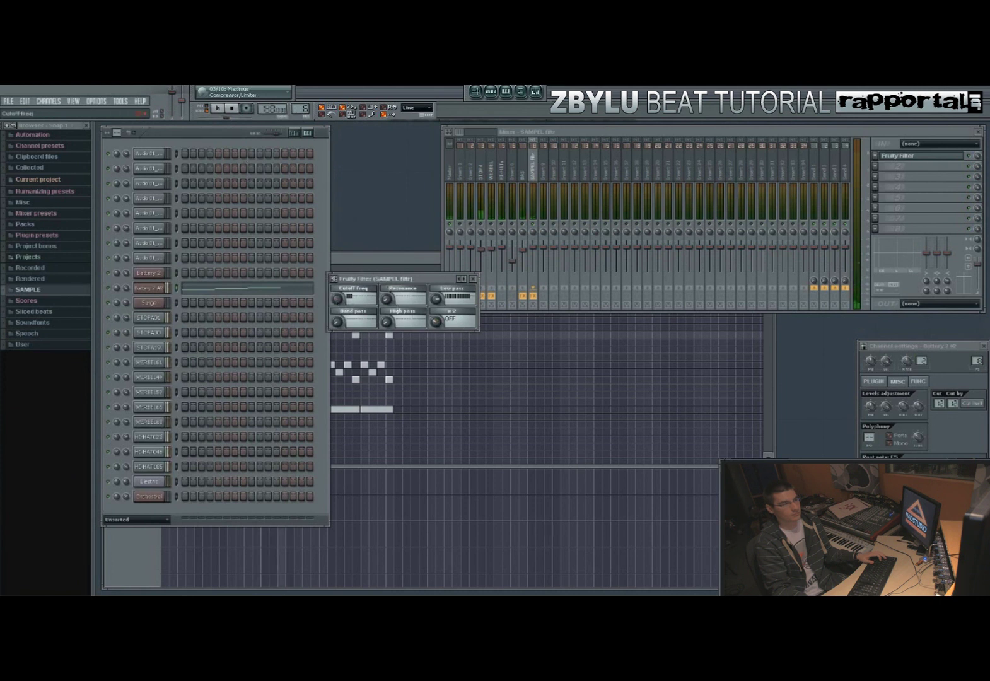
# - Enable BT Analog Phaser APH2S-3 in the full plugin list so it is offered as a mixer effect
pyautogui.click(875, 176)
pyautogui.moveTo(882, 188)
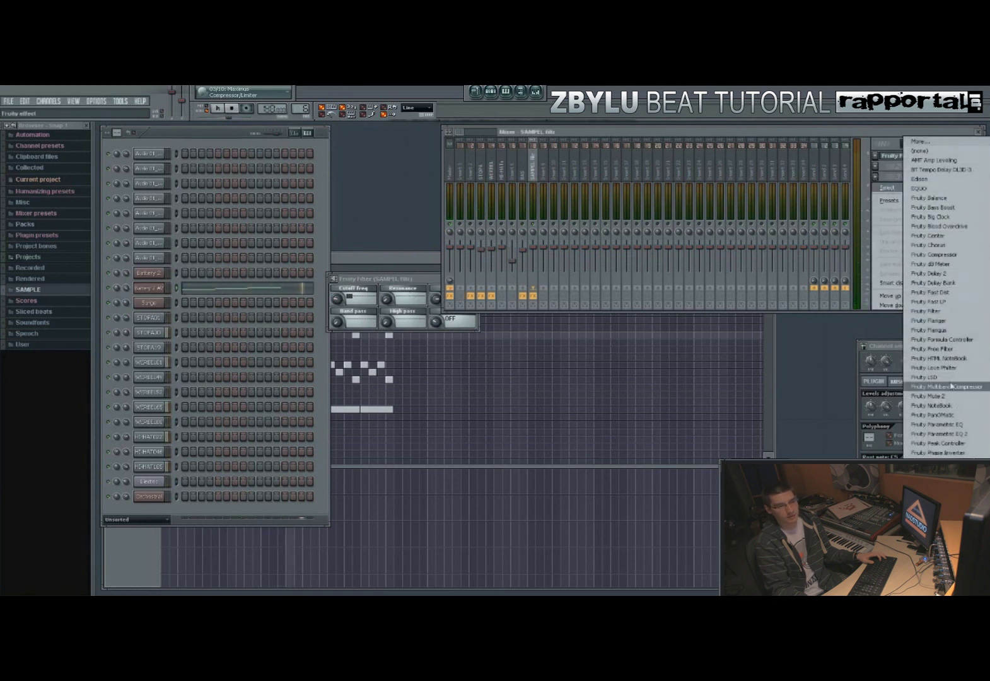
pyautogui.click(951, 142)
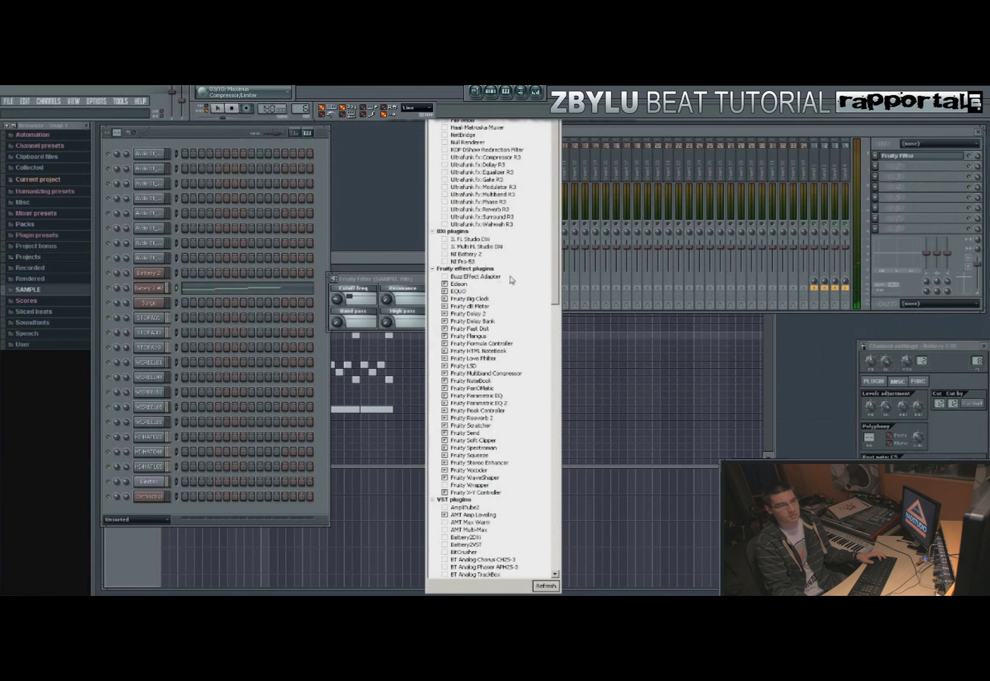
pyautogui.scroll(-8, 511, 280)
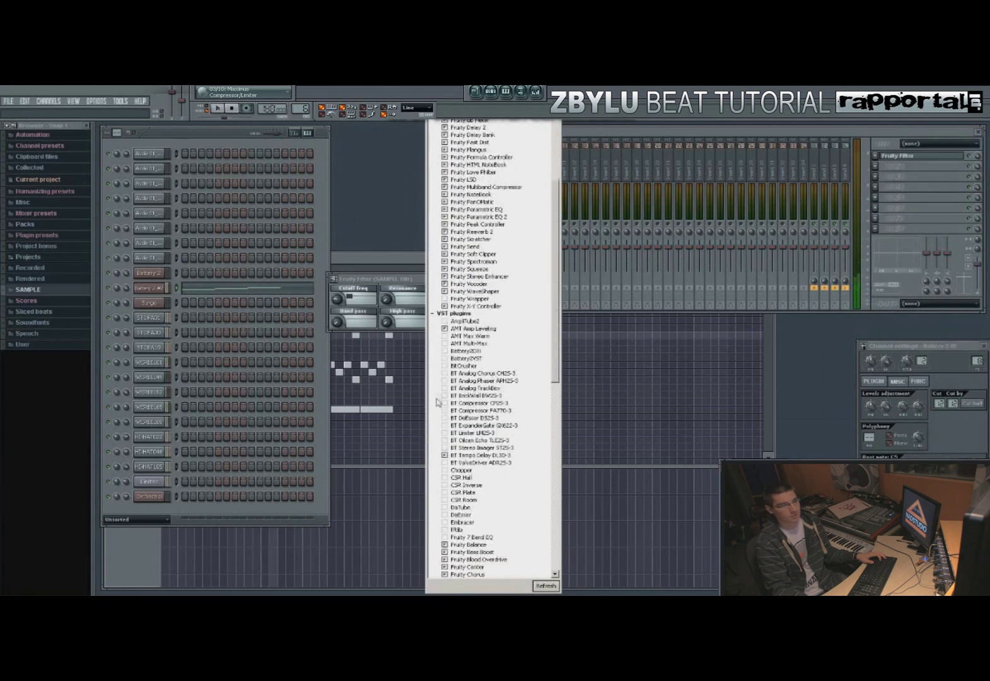
pyautogui.press('Escape')
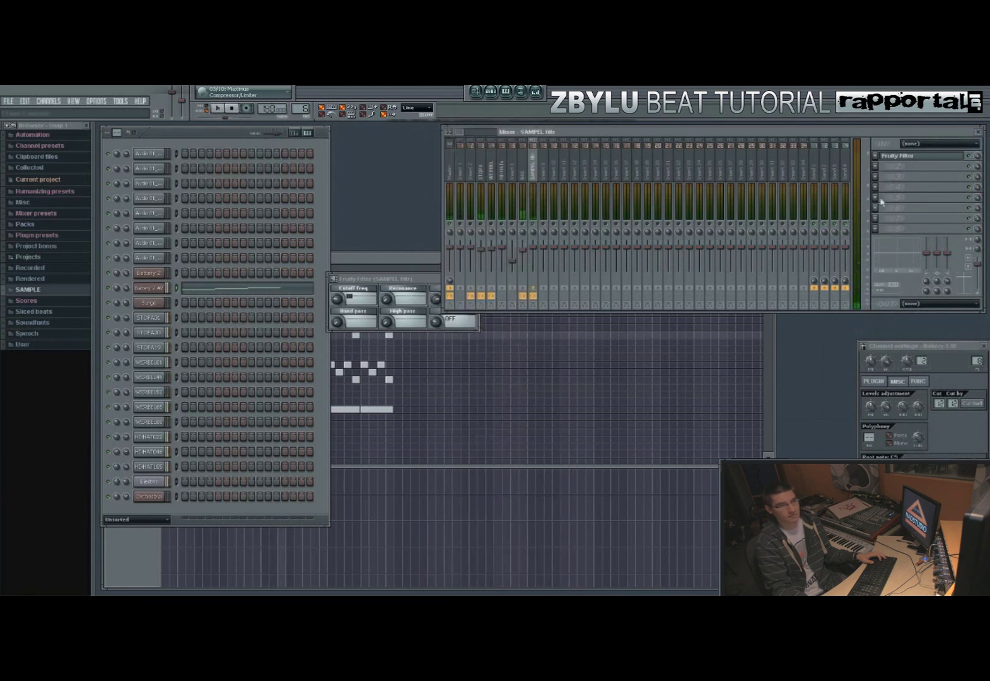
# - Load BT Analog Phaser APH2S-3 into the third effect slot of the SAMPEL filtr track and choose the Electric Bass Gentle Phaser preset
pyautogui.click(875, 178)
pyautogui.moveTo(880, 189)
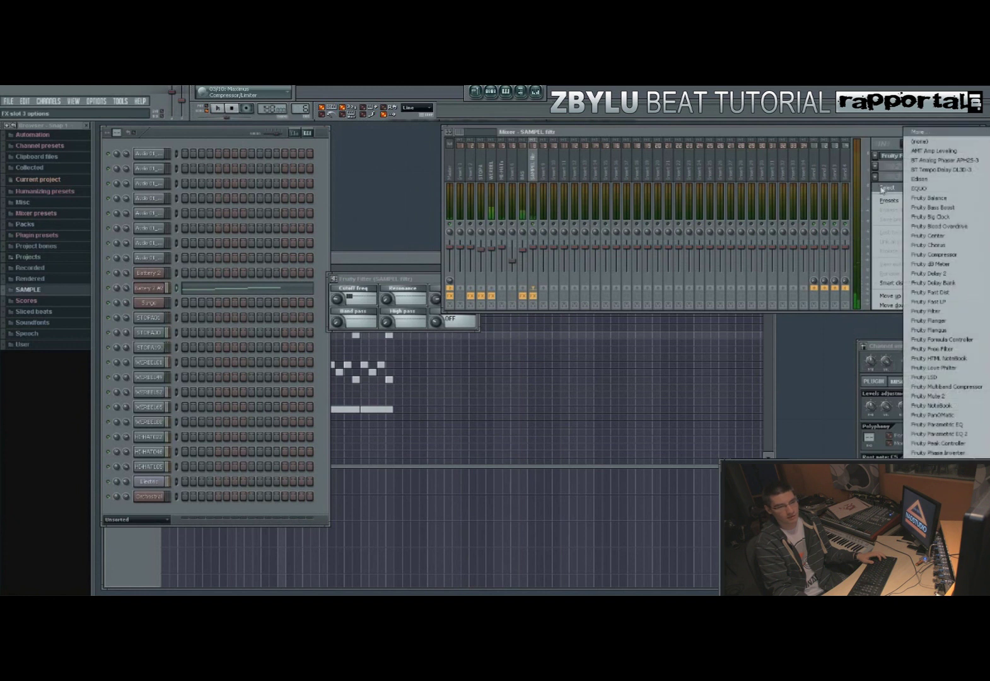
pyautogui.click(944, 160)
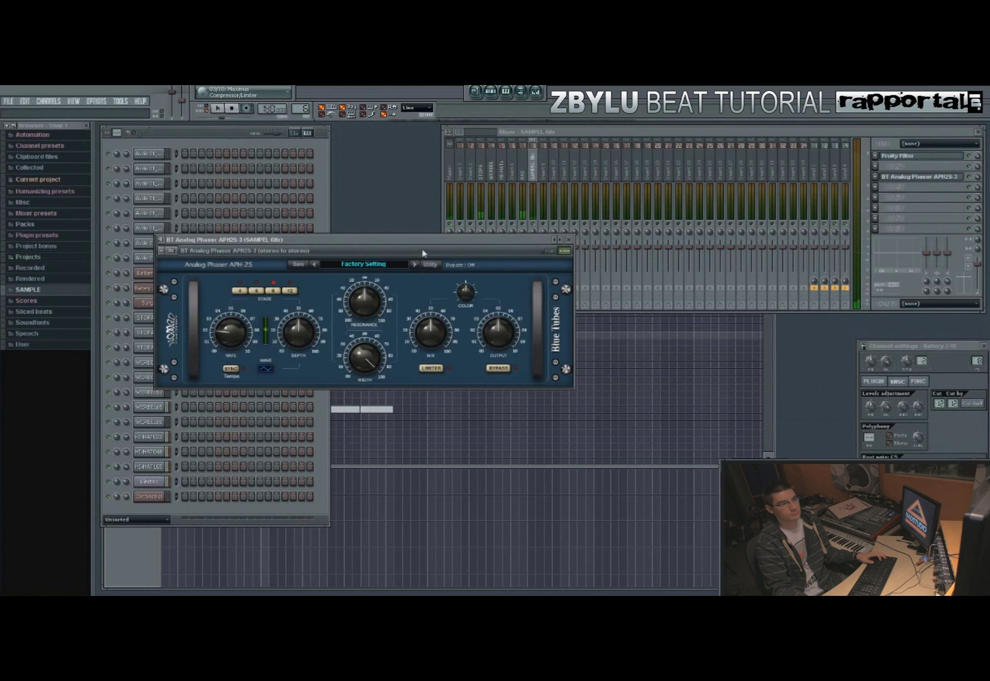
pyautogui.moveTo(424, 242); pyautogui.dragTo(476, 318)
pyautogui.click(465, 341)
pyautogui.click(466, 342)
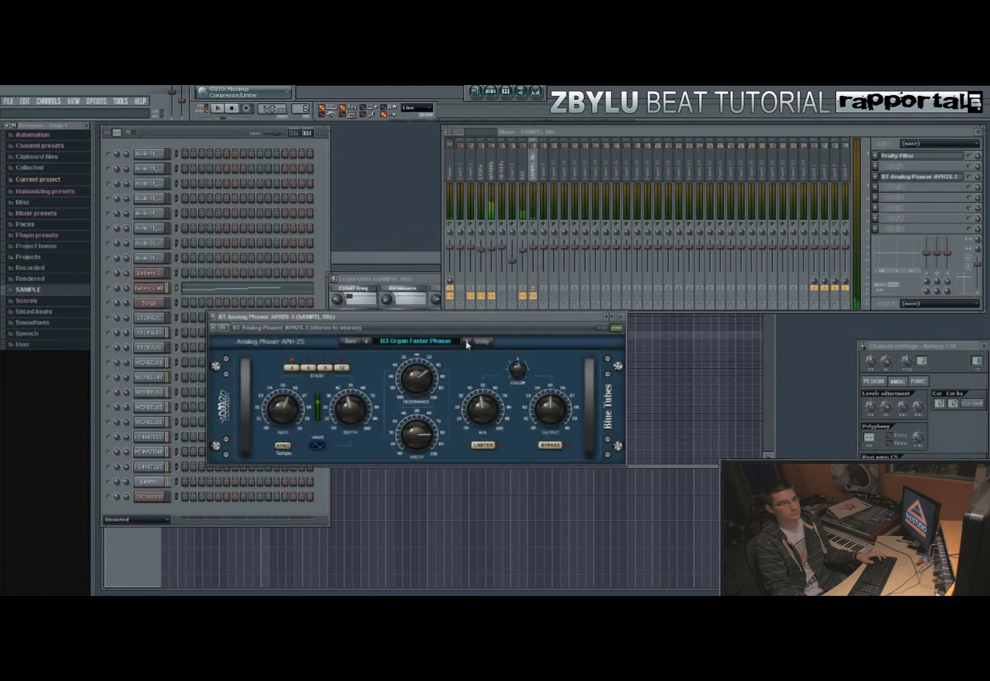
pyautogui.click(466, 342)
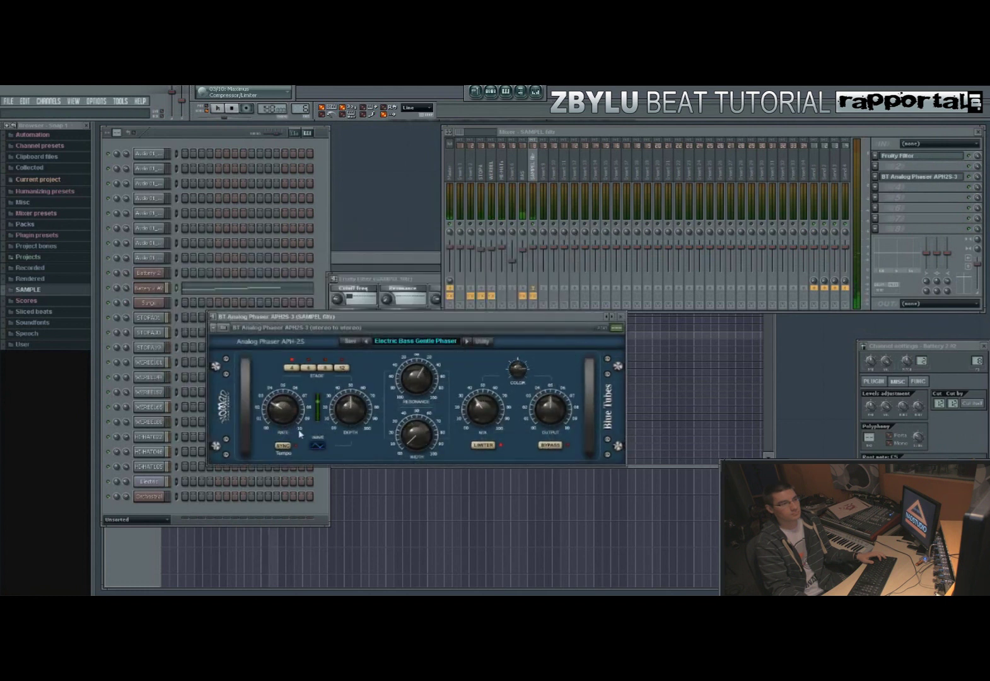
# - Raise the phaser's rate, resonance, width and mix, and close its window
pyautogui.moveTo(290, 413); pyautogui.dragTo(292, 406)
pyautogui.click(285, 446)
pyautogui.click(289, 445)
pyautogui.moveTo(286, 415); pyautogui.dragTo(286, 391)
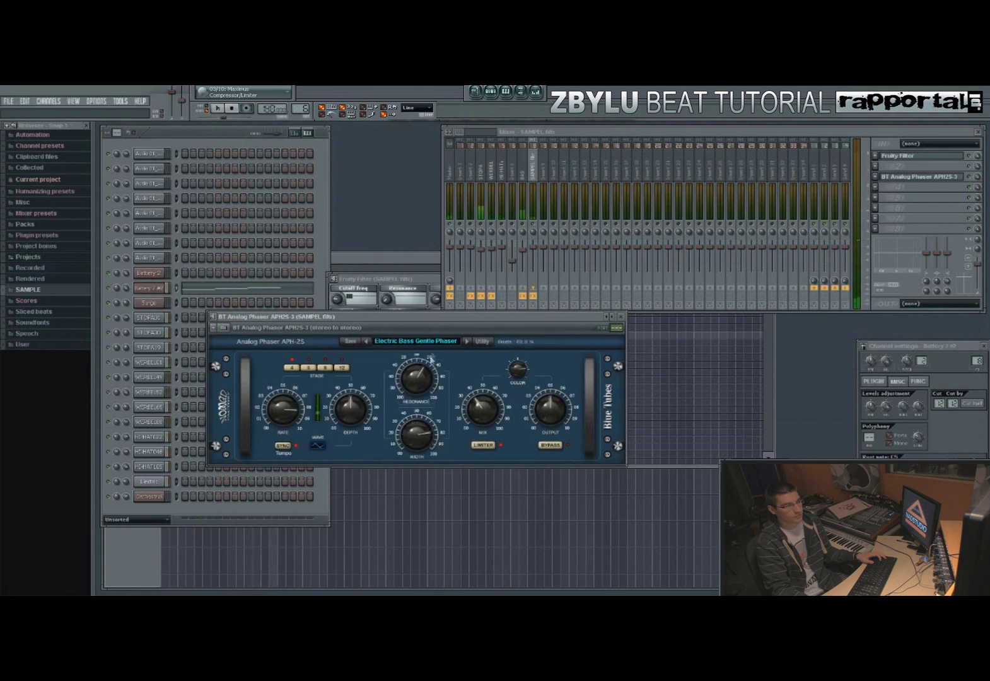
pyautogui.moveTo(485, 413); pyautogui.dragTo(491, 283)
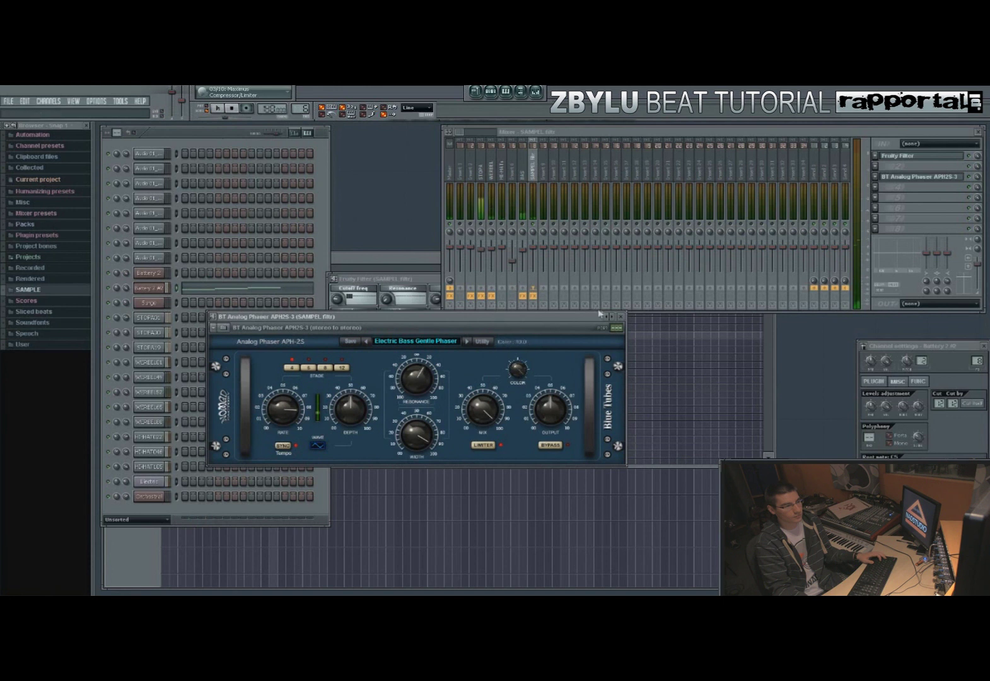
pyautogui.click(622, 317)
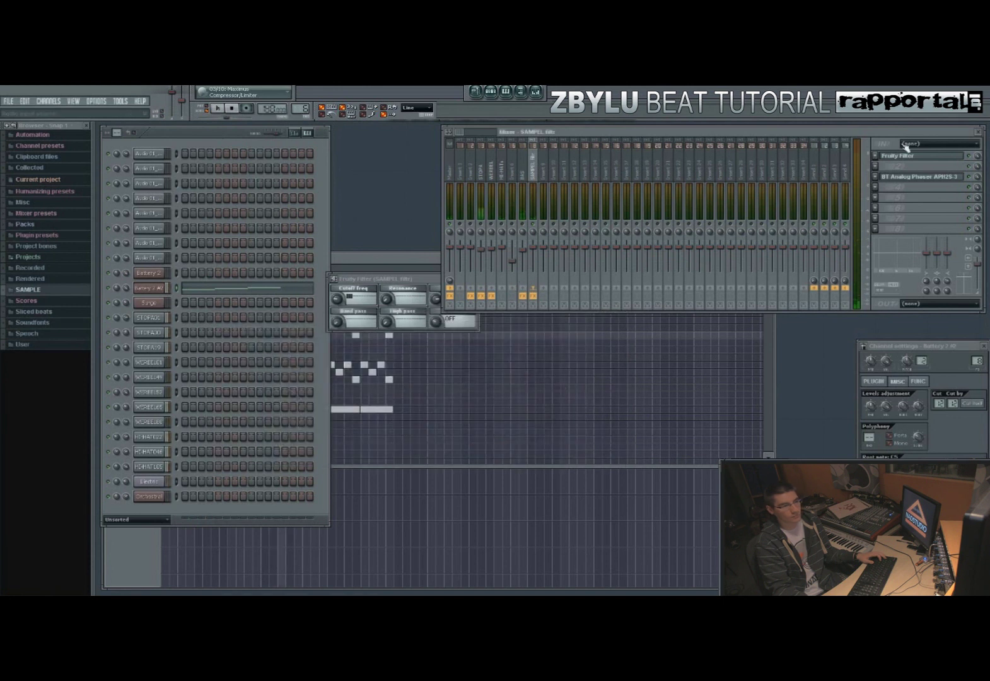
# - Check the Fruity Filter settings and play from the end of the chorus into the verse to hear the transition
pyautogui.click(912, 156)
pyautogui.click(902, 158)
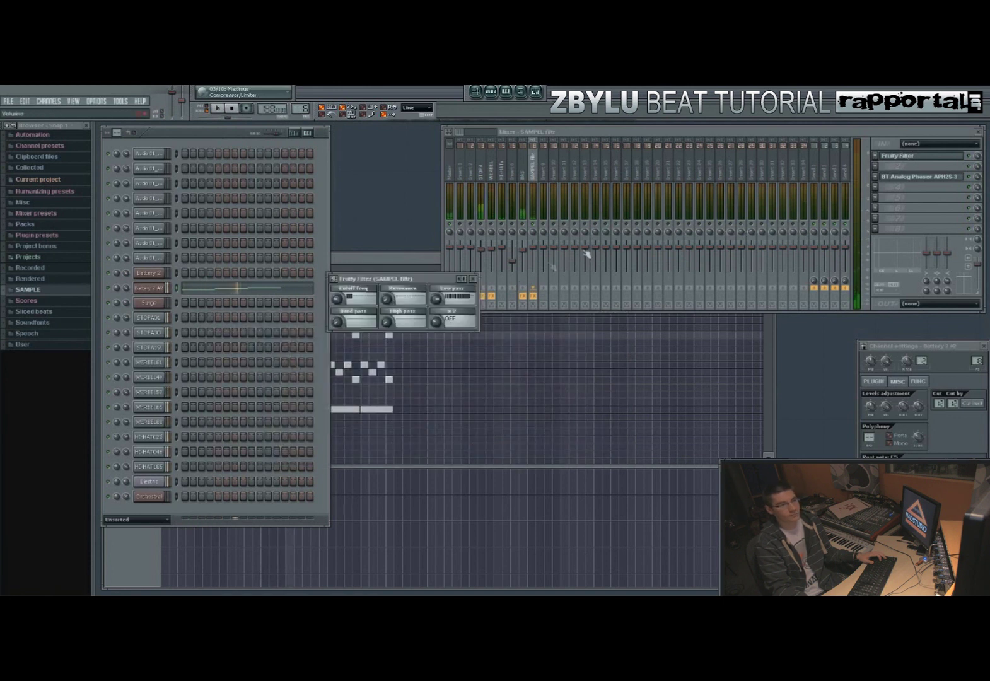
pyautogui.click(477, 277)
pyautogui.click(492, 356)
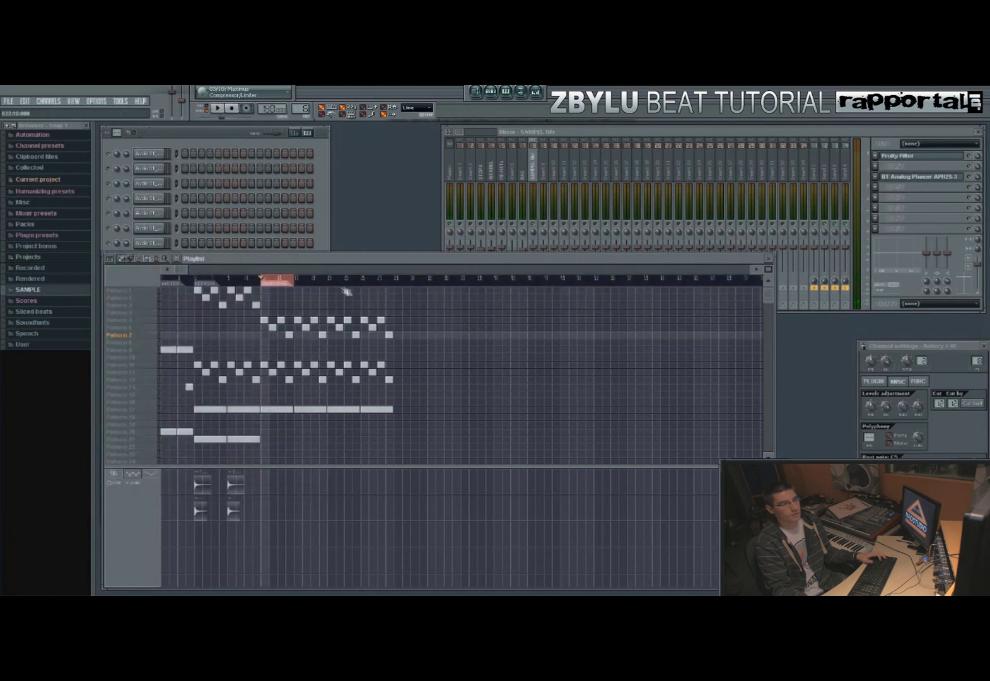
pyautogui.click(253, 278)
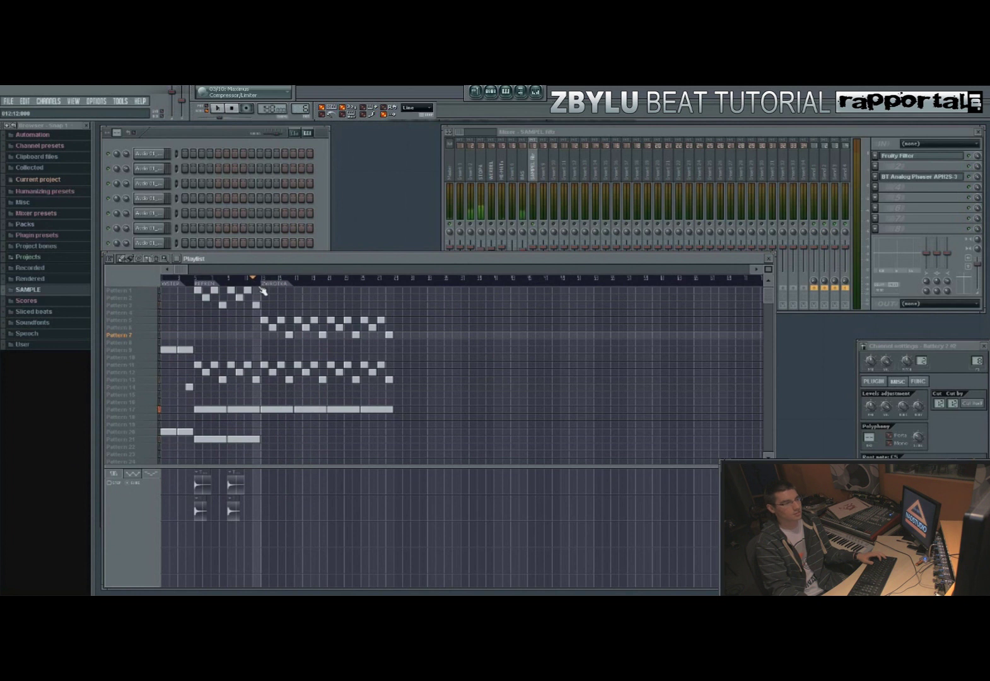
pyautogui.click(532, 163)
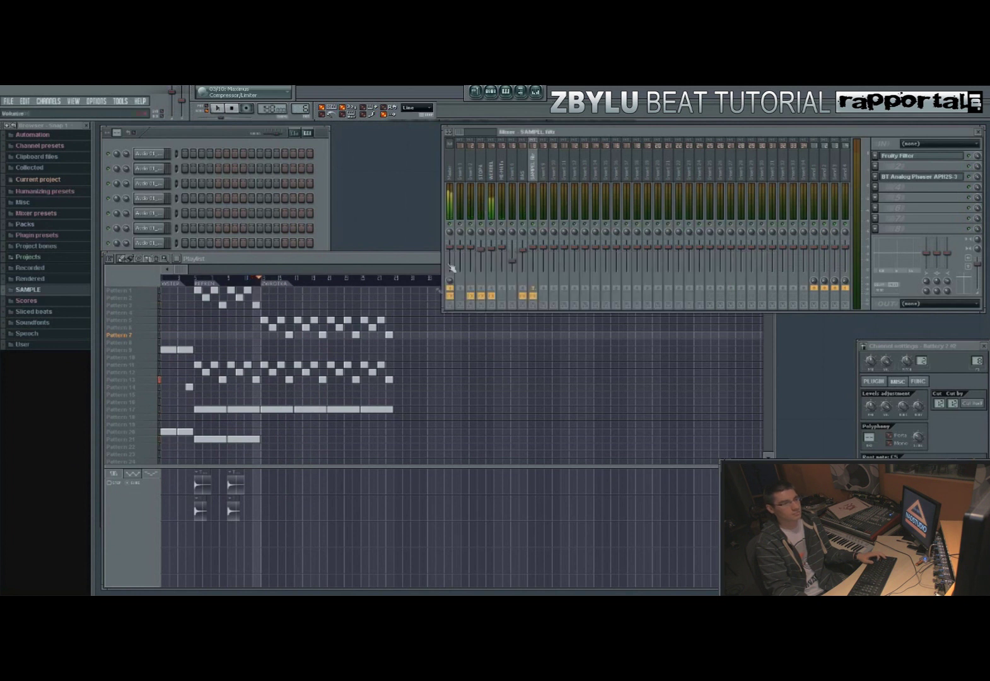
pyautogui.click(151, 332)
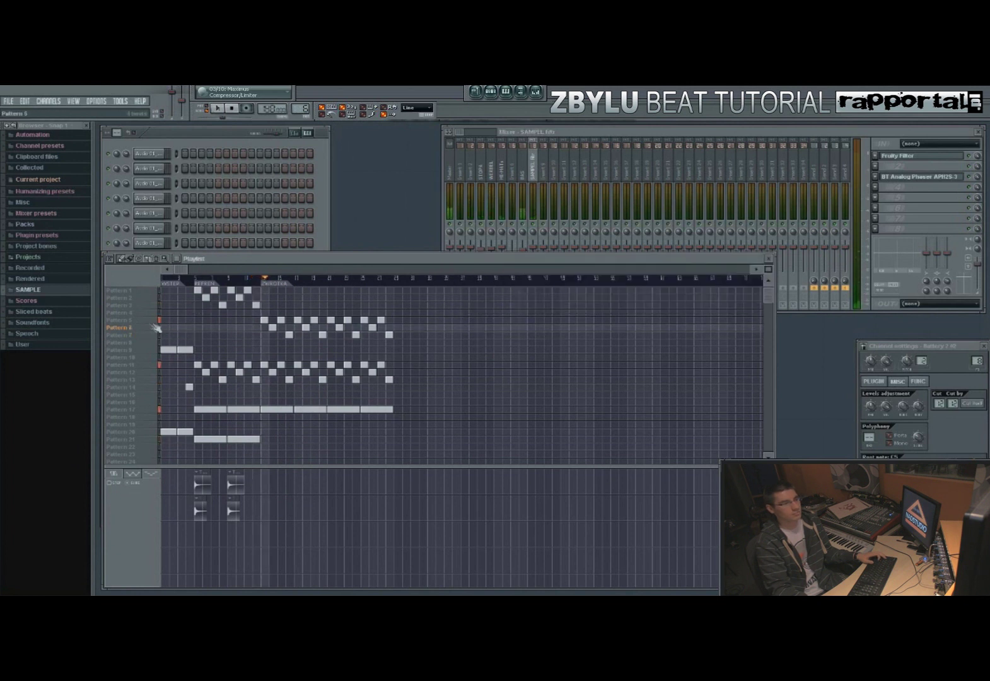
pyautogui.click(531, 156)
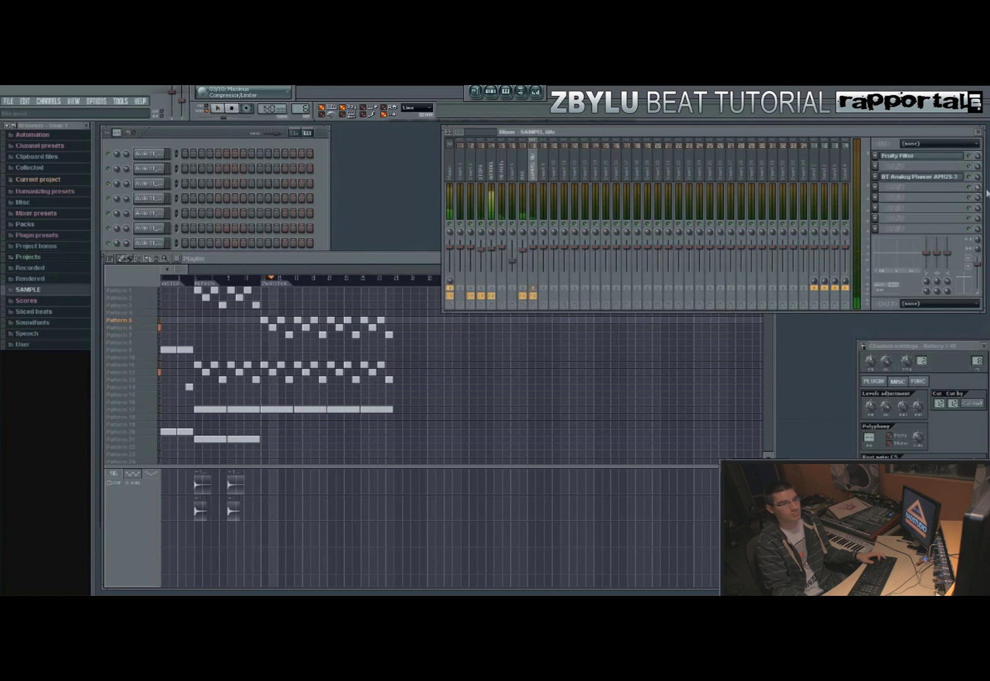
# - Loop a section of the verse and adjust the low pass amount in the SAMPEL filtr track's Fruity Filter by ear
pyautogui.click(954, 156)
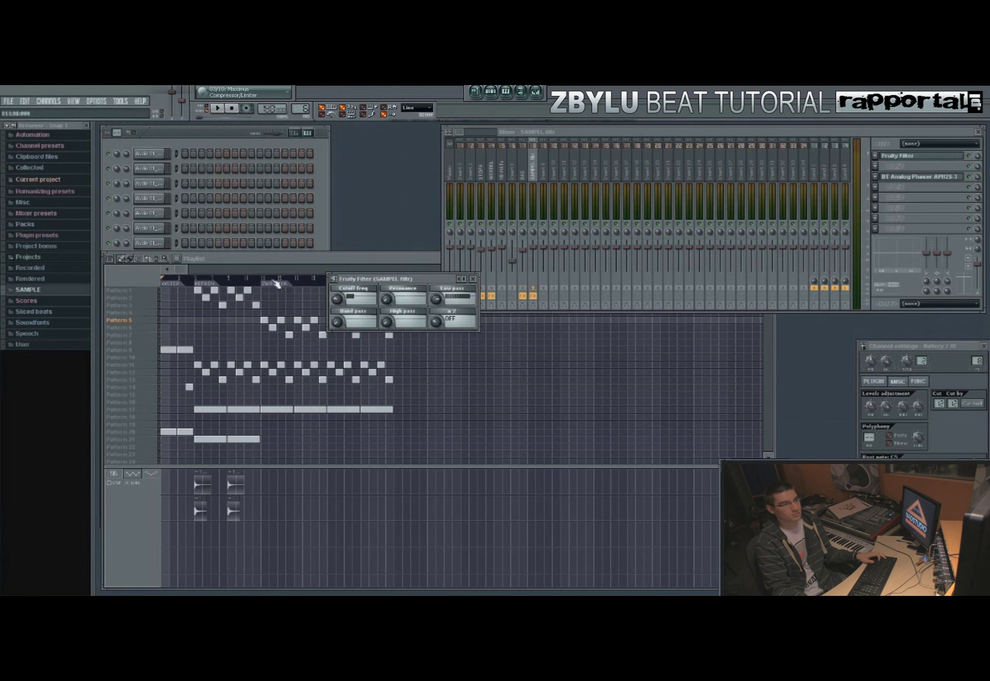
pyautogui.moveTo(296, 283); pyautogui.dragTo(326, 286)
pyautogui.press('space')
pyautogui.click(917, 162)
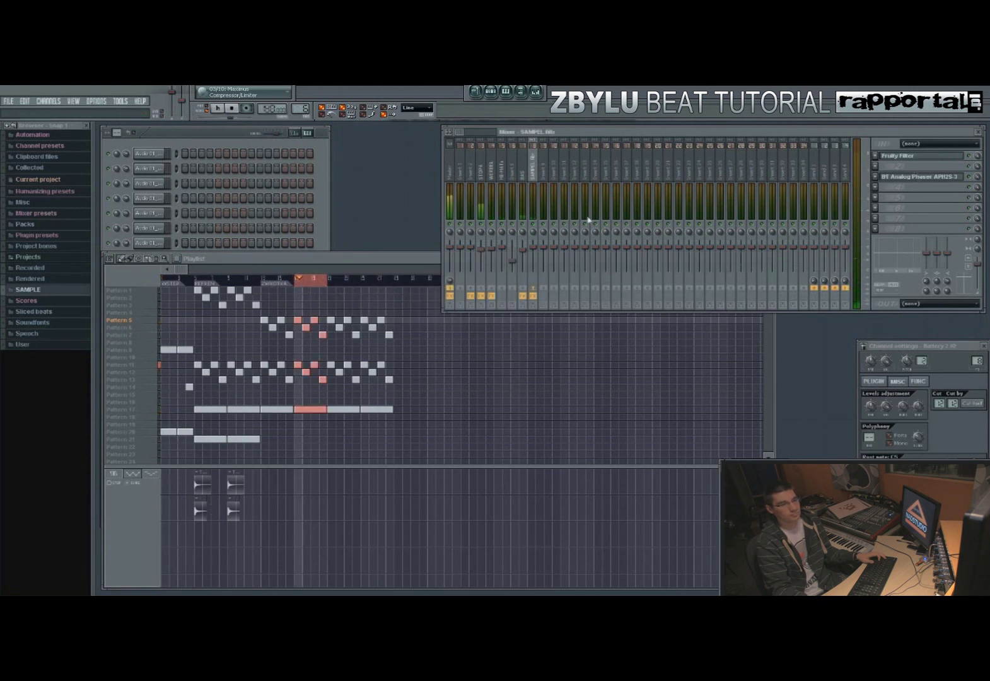
pyautogui.click(935, 158)
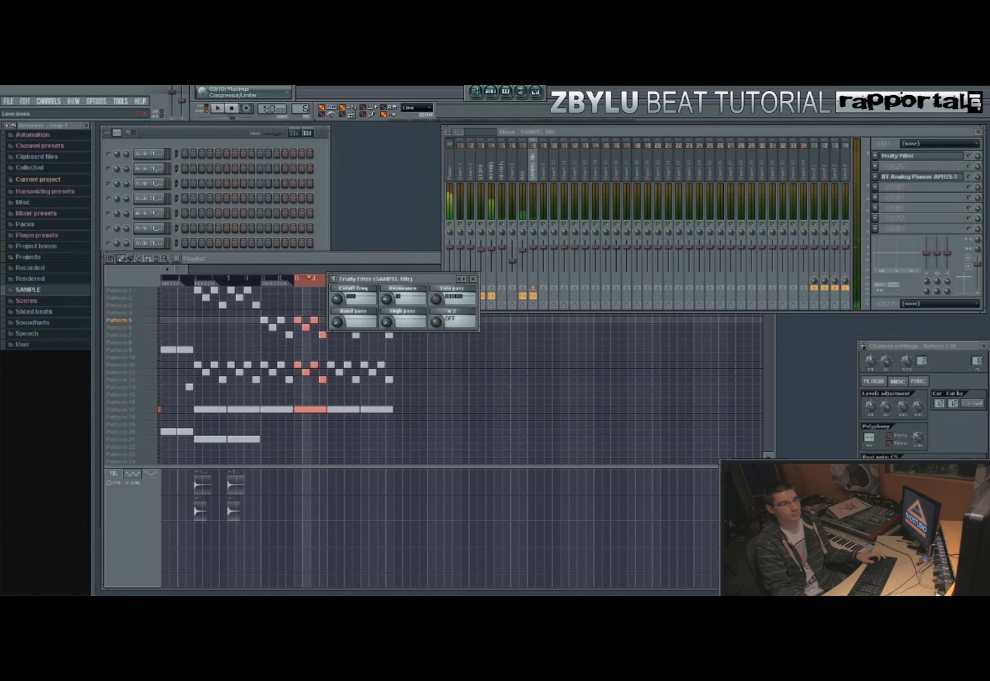
pyautogui.click(473, 278)
pyautogui.rightClick(463, 408)
pyautogui.click(298, 281)
pyautogui.press('space')
pyautogui.click(261, 281)
# - Copy the chorus's second pair of audio clips to the start of the verse and to the verse's midpoint
pyautogui.click(155, 259)
pyautogui.moveTo(267, 491); pyautogui.dragTo(231, 508)
pyautogui.hotkey('ctrl', 'c')
pyautogui.hotkey('ctrl', 'v')
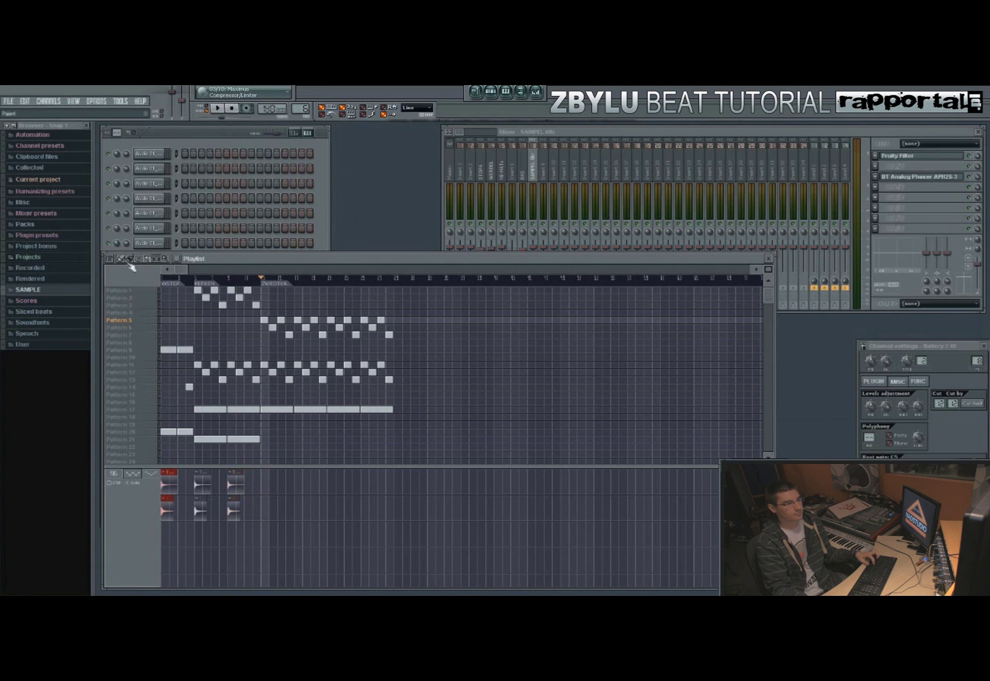
pyautogui.moveTo(167, 481); pyautogui.dragTo(267, 480)
pyautogui.hotkey('ctrl', 'v')
pyautogui.moveTo(166, 478); pyautogui.dragTo(333, 480)
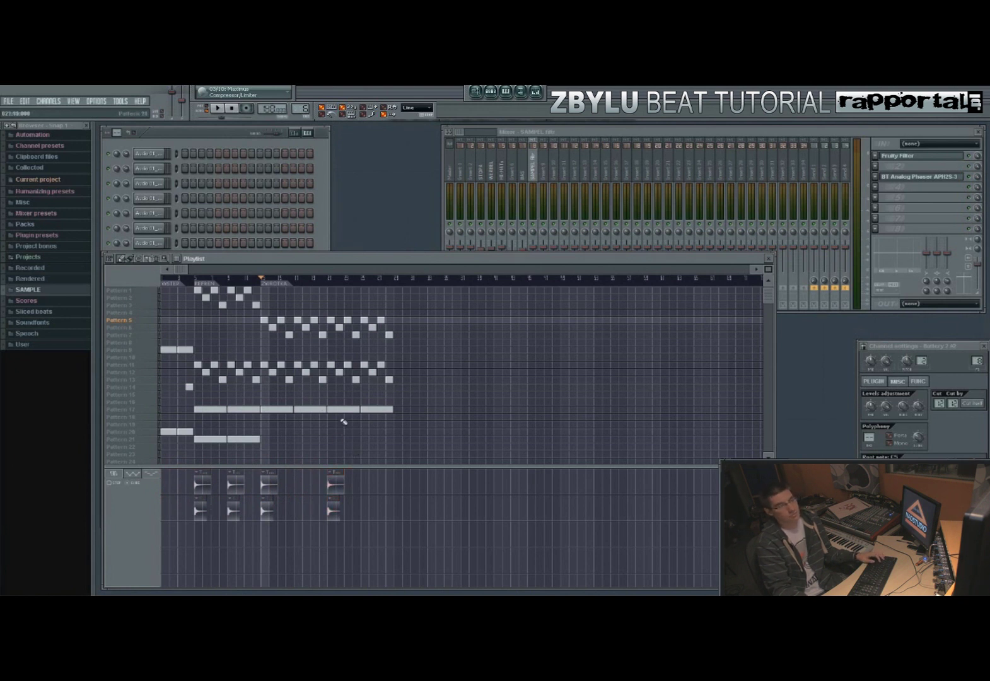
# - Copy all chorus patterns to directly after the verse and add both pairs of audio clips beneath them
pyautogui.moveTo(414, 468); pyautogui.dragTo(414, 490)
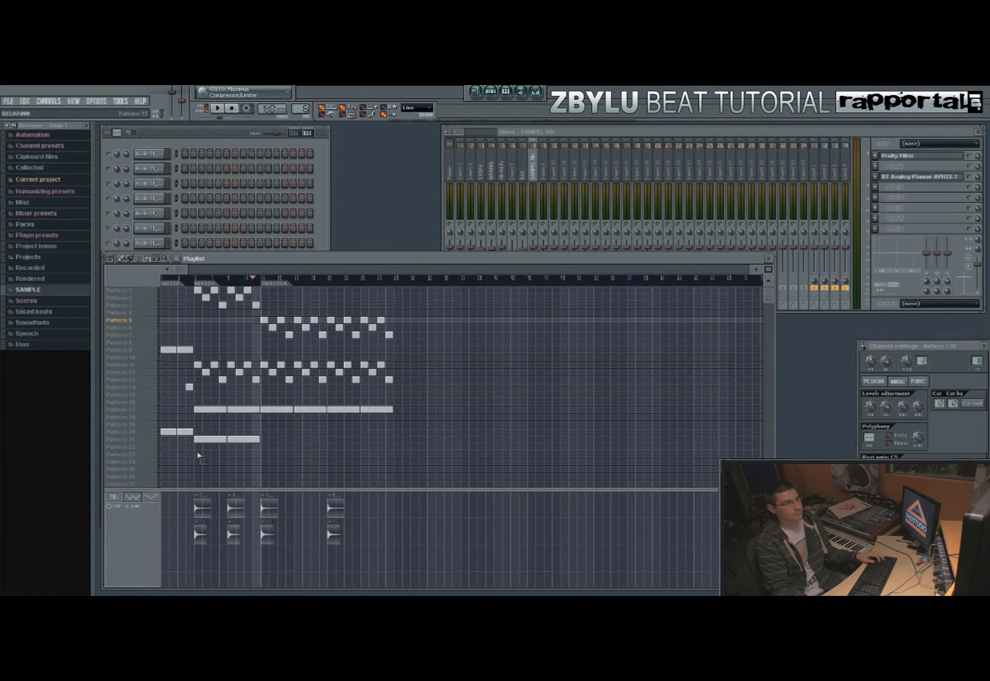
pyautogui.moveTo(199, 456); pyautogui.dragTo(247, 260)
pyautogui.keyDown('shift'); pyautogui.moveTo(223, 304); pyautogui.dragTo(423, 287); pyautogui.keyUp('shift')
pyautogui.keyDown('ctrl'); pyautogui.click(448, 329); pyautogui.keyUp('ctrl')
pyautogui.click(403, 508)
pyautogui.click(434, 508)
pyautogui.click(399, 535)
pyautogui.click(433, 535)
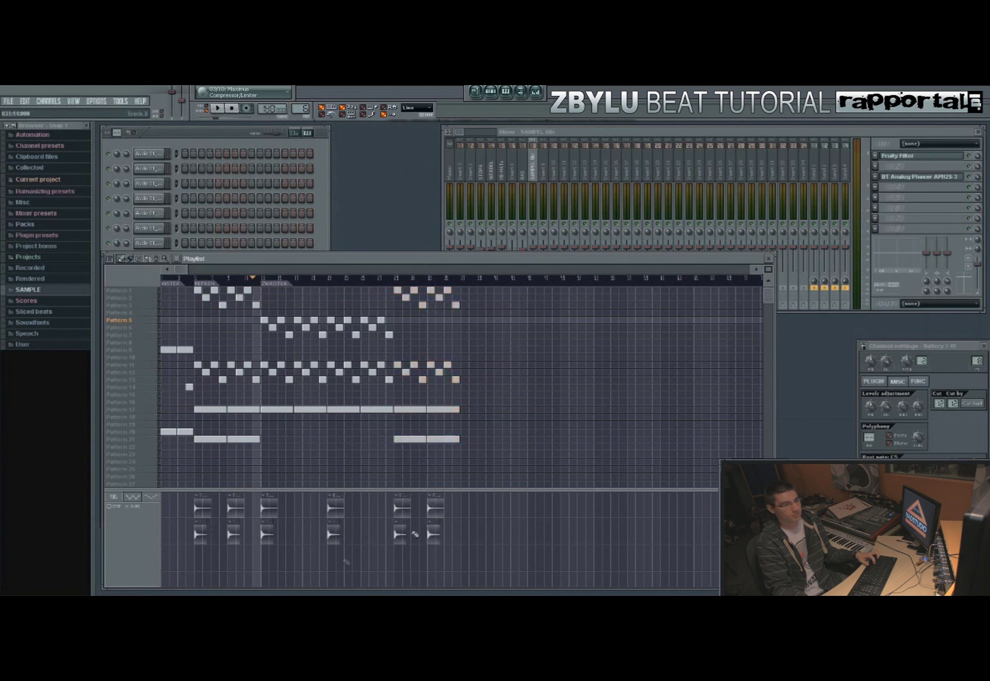
pyautogui.click(408, 262)
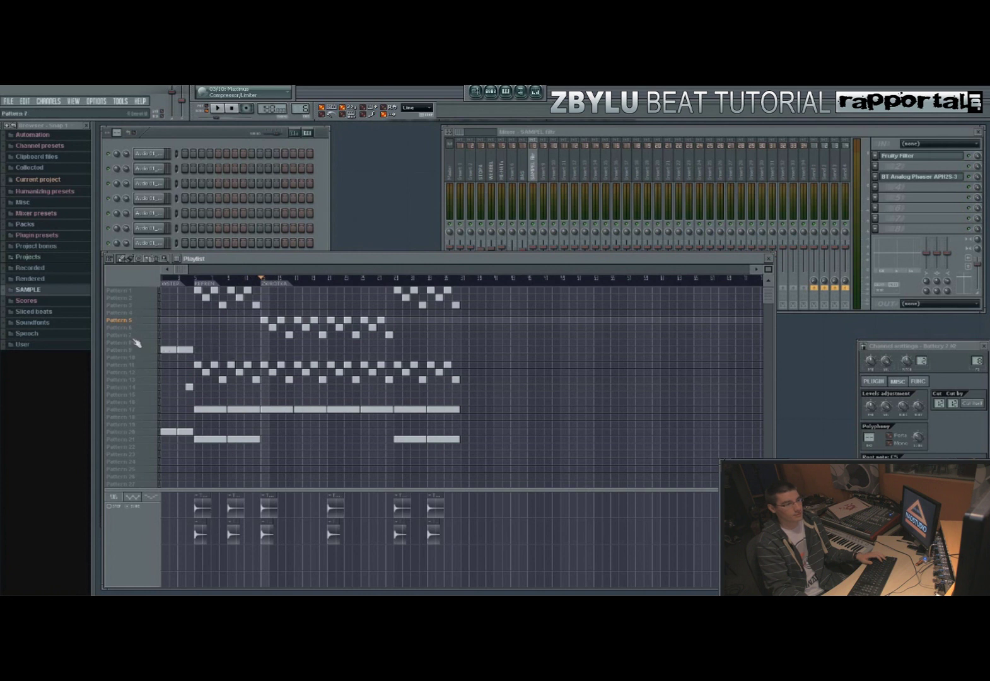
# - Place Pattern 4 at the start of the verse's second half and select it for editing
pyautogui.click(130, 291)
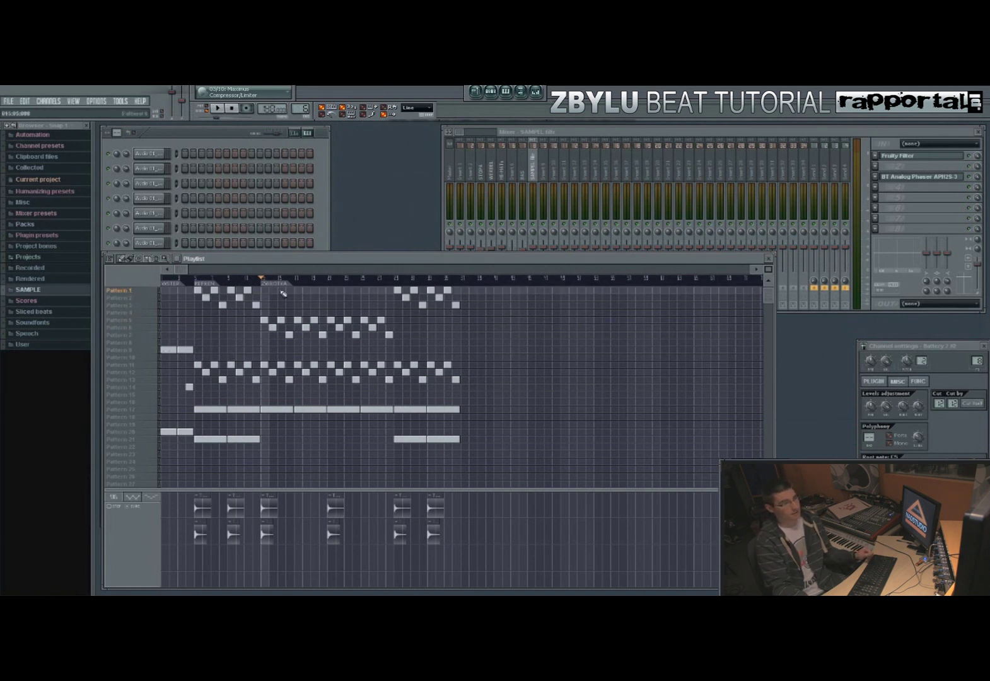
pyautogui.click(329, 291)
pyautogui.rightClick(330, 291)
pyautogui.click(126, 313)
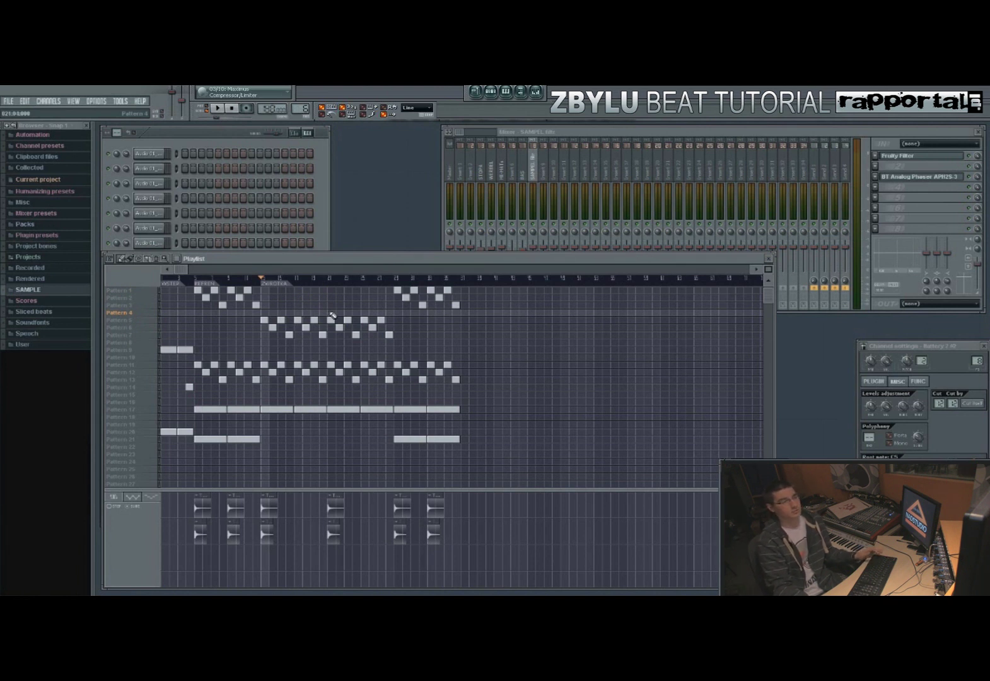
pyautogui.click(149, 291)
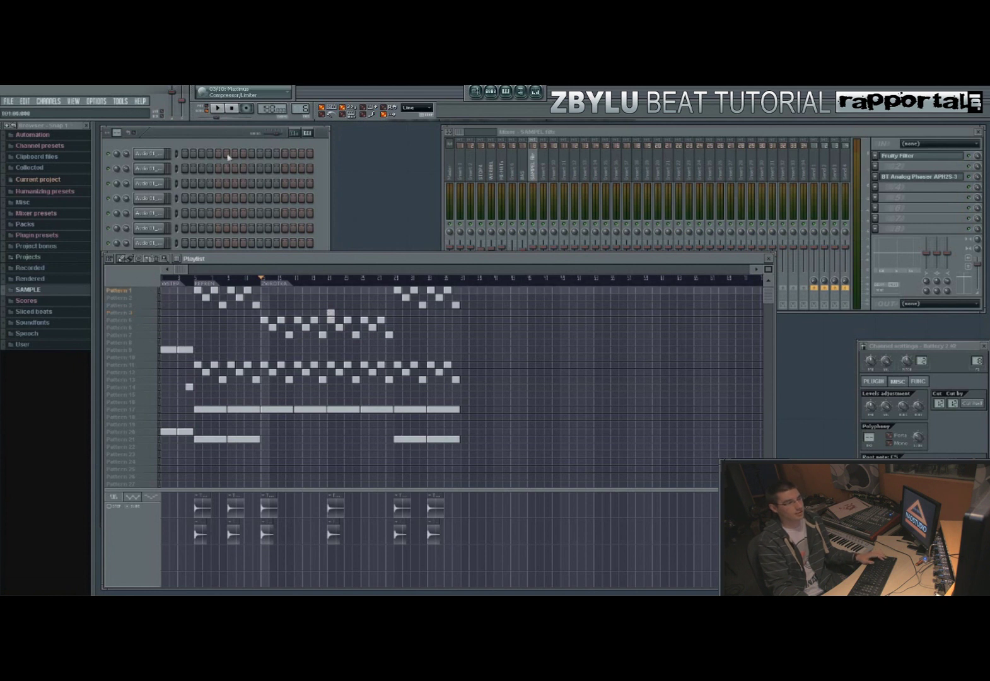
pyautogui.click(230, 140)
pyautogui.rightClick(482, 330)
pyautogui.click(138, 314)
pyautogui.click(212, 153)
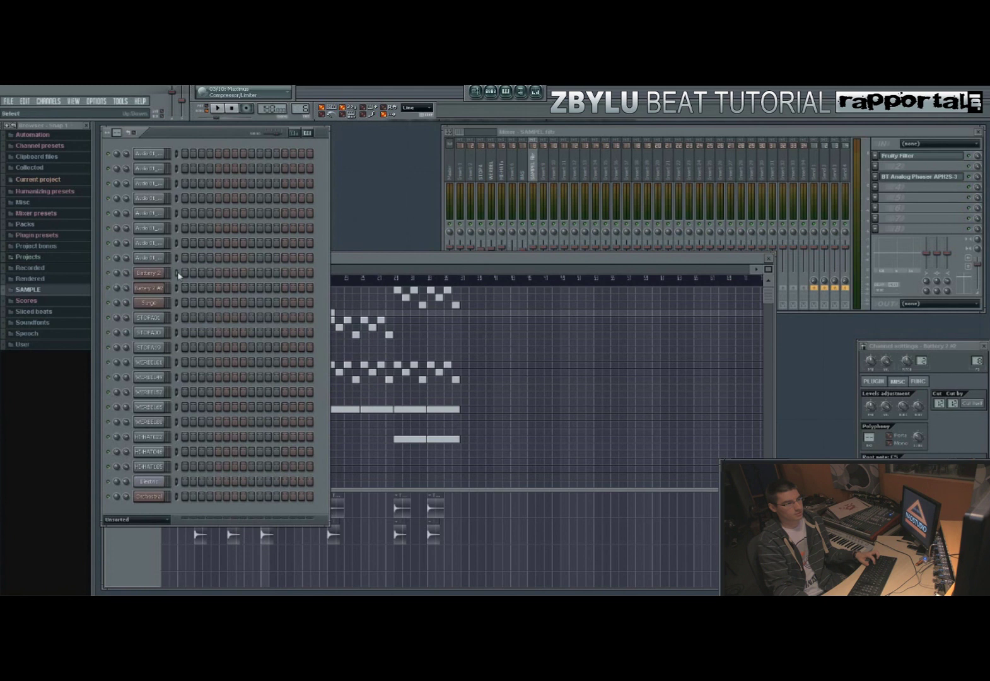
pyautogui.click(476, 350)
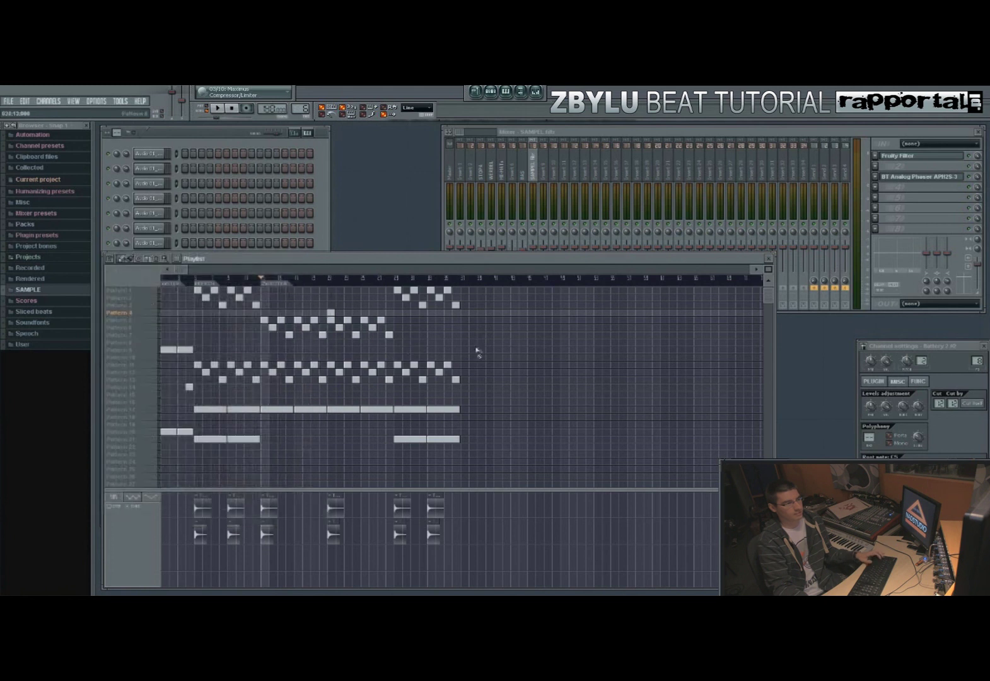
# - Delete the notes after the first one in Battery 2's piano roll for Pattern 4
pyautogui.click(240, 203)
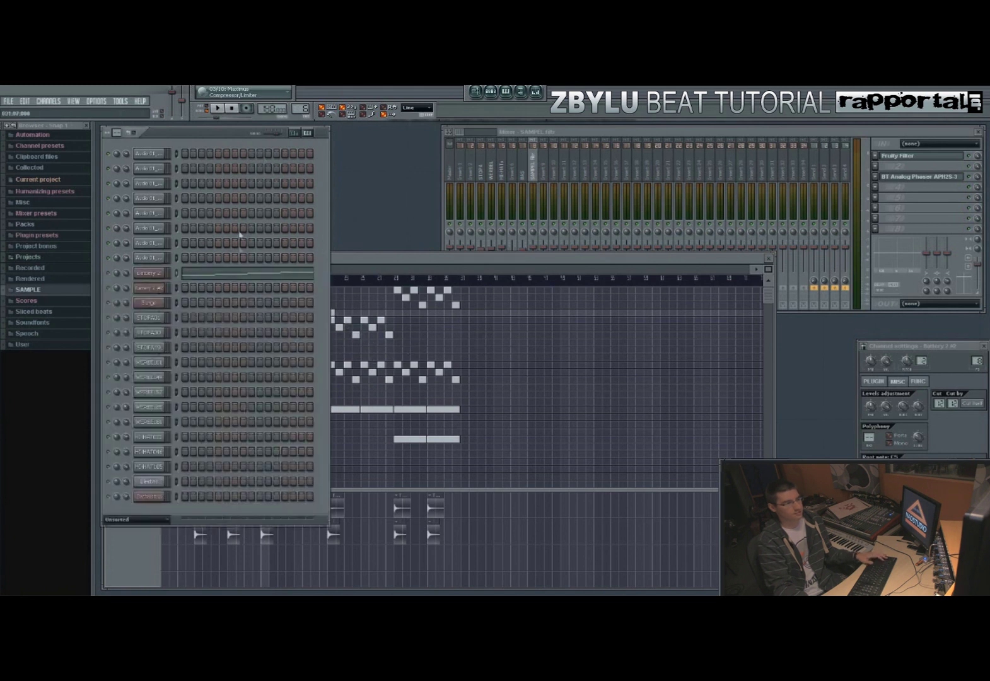
pyautogui.click(243, 274)
pyautogui.rightClick(265, 321)
pyautogui.rightClick(308, 310)
pyautogui.rightClick(335, 306)
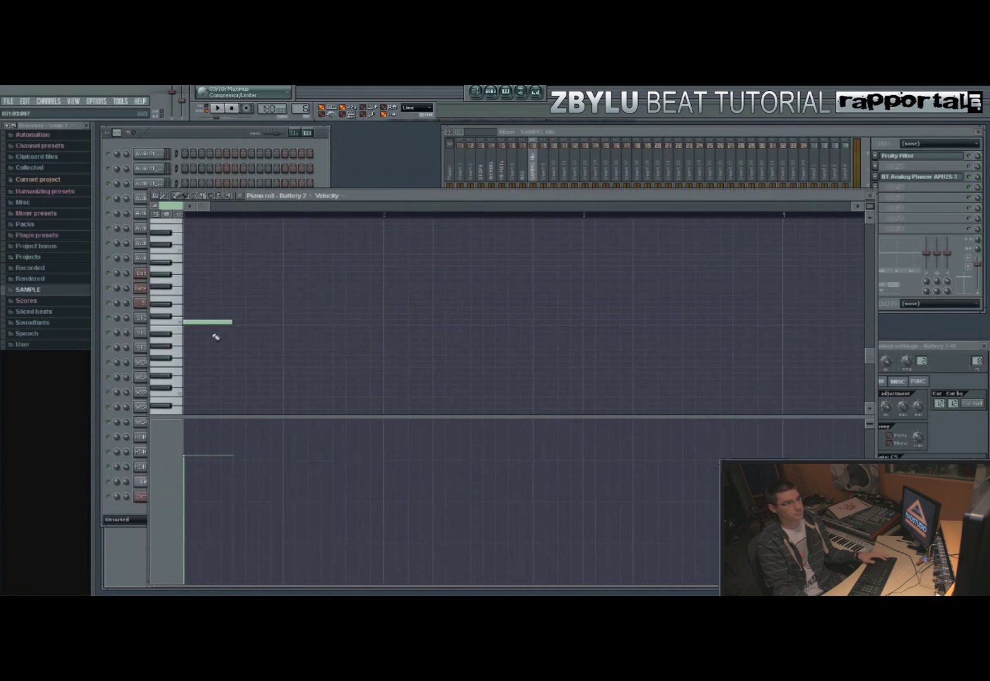
# - Add three more equal-length notes at the same pitch to fill the first bar and draw steadily decreasing velocities
pyautogui.click(237, 323)
pyautogui.click(286, 324)
pyautogui.click(339, 325)
pyautogui.moveTo(395, 417); pyautogui.dragTo(353, 302)
pyautogui.moveTo(244, 434); pyautogui.dragTo(333, 527)
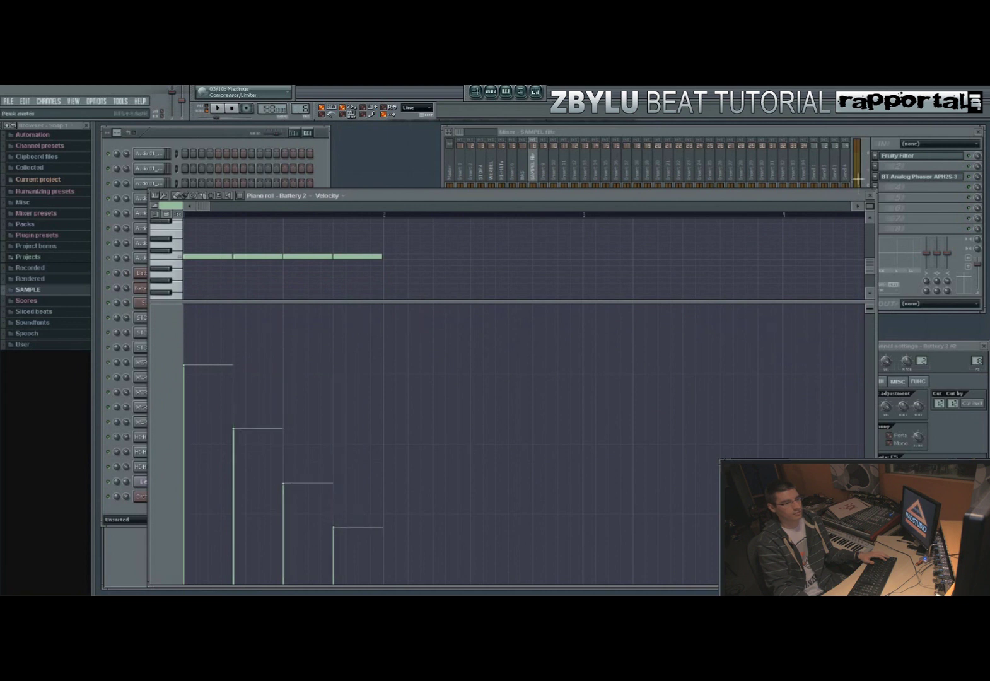
# - Close the piano roll and play the transition into the verse's second half to hear Pattern 4
pyautogui.click(869, 195)
pyautogui.press('space')
pyautogui.click(319, 279)
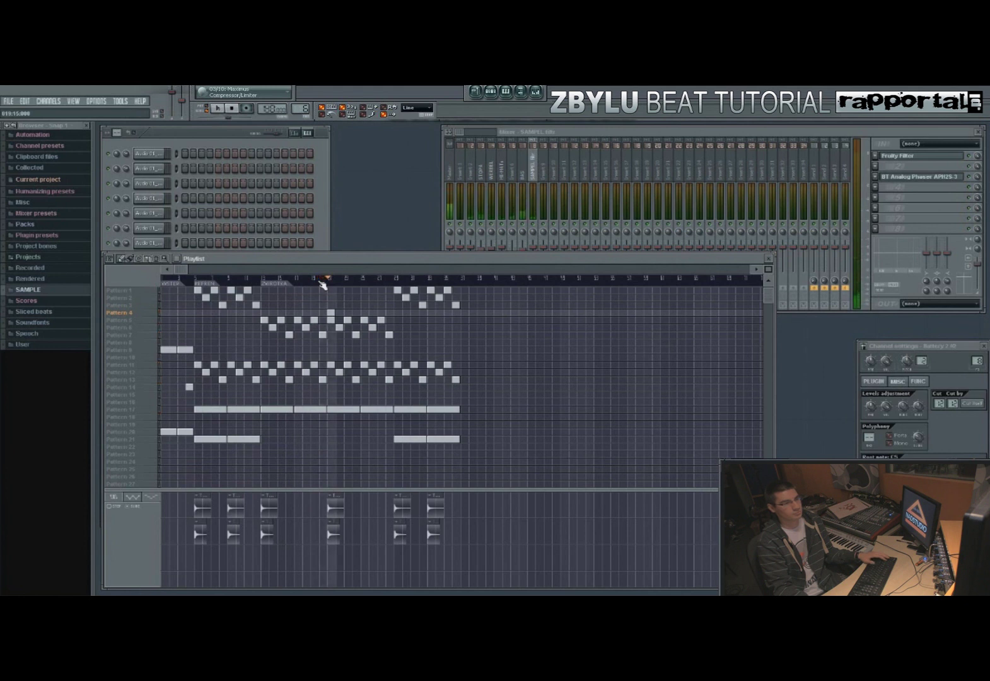
pyautogui.press('space')
# - Raise the velocities of the second, third and fourth Battery 2 notes in Pattern 4
pyautogui.click(210, 143)
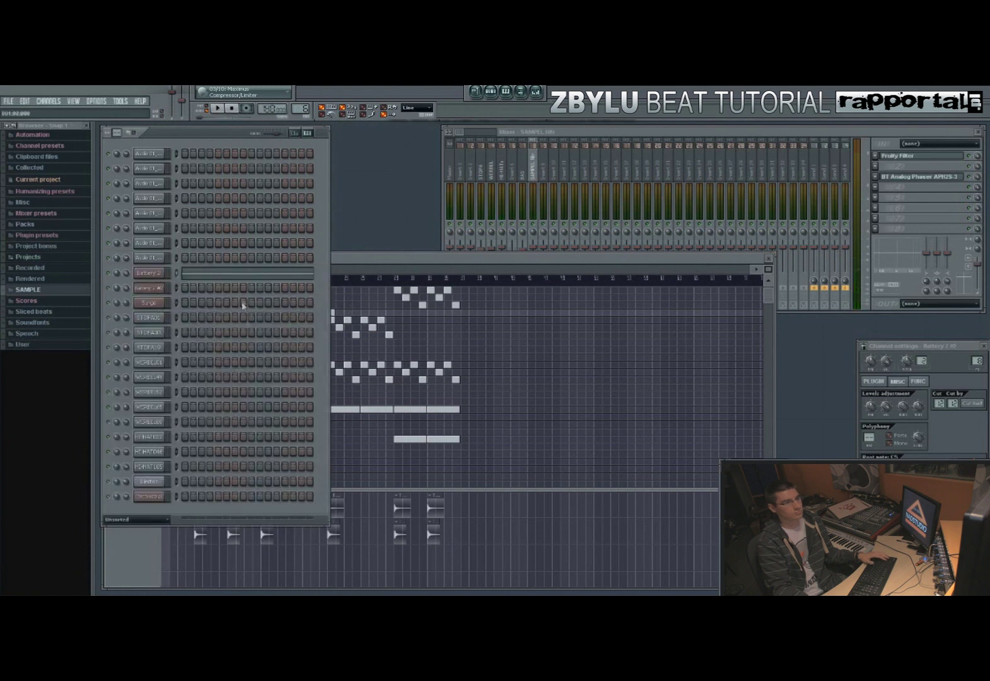
pyautogui.click(245, 276)
pyautogui.click(249, 400)
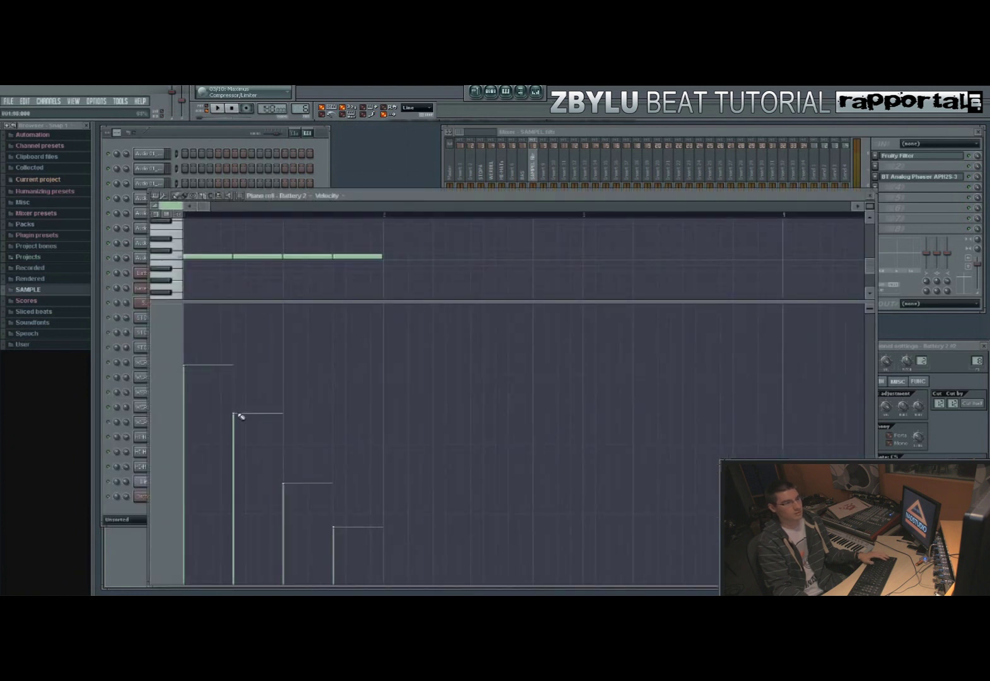
pyautogui.click(343, 486)
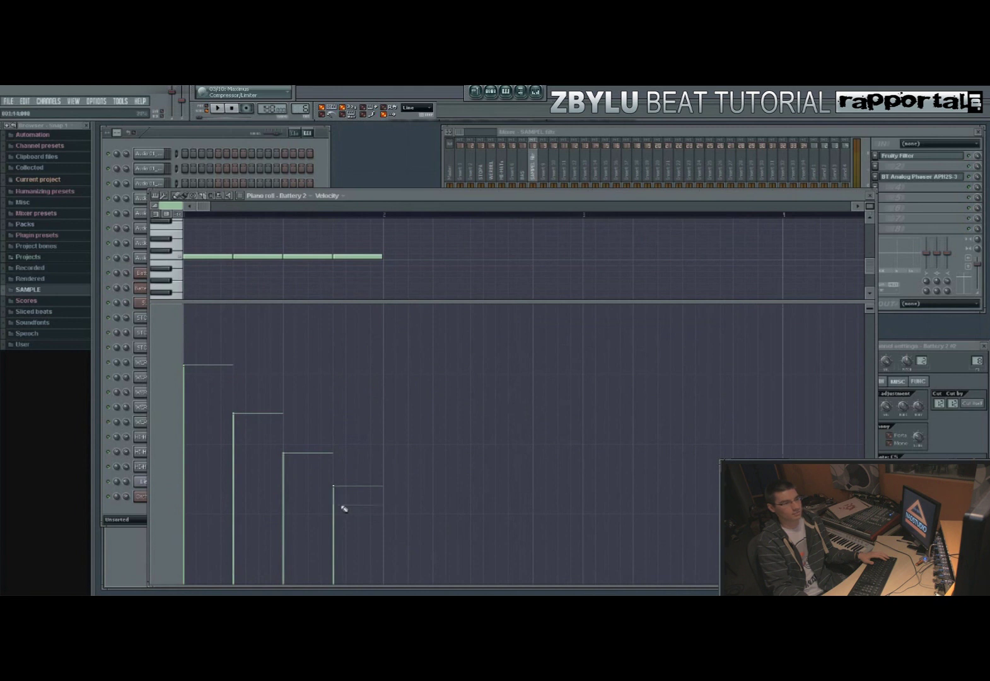
# - Add four equal-length notes at a higher pitch across the second bar of the Battery 2 piano roll
pyautogui.moveTo(480, 302); pyautogui.dragTo(460, 477)
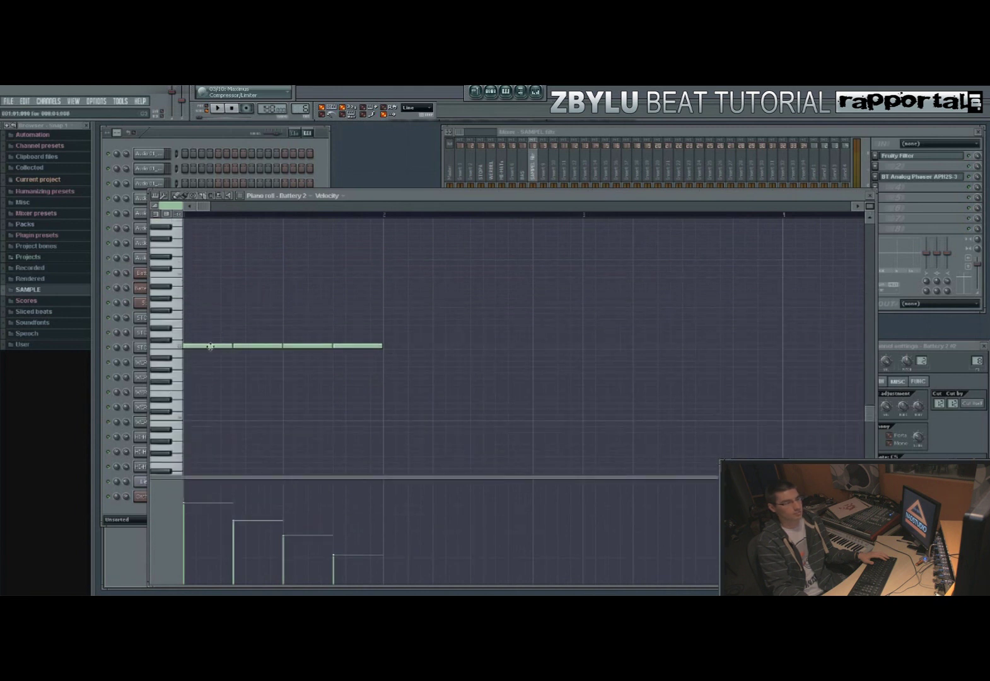
pyautogui.moveTo(390, 349); pyautogui.dragTo(391, 324)
pyautogui.click(441, 325)
pyautogui.click(501, 324)
pyautogui.click(538, 326)
pyautogui.moveTo(543, 474); pyautogui.dragTo(534, 338)
# - Re-enter the second, third and fourth higher notes with the same falling velocities as the matching first-bar notes
pyautogui.rightClick(454, 261)
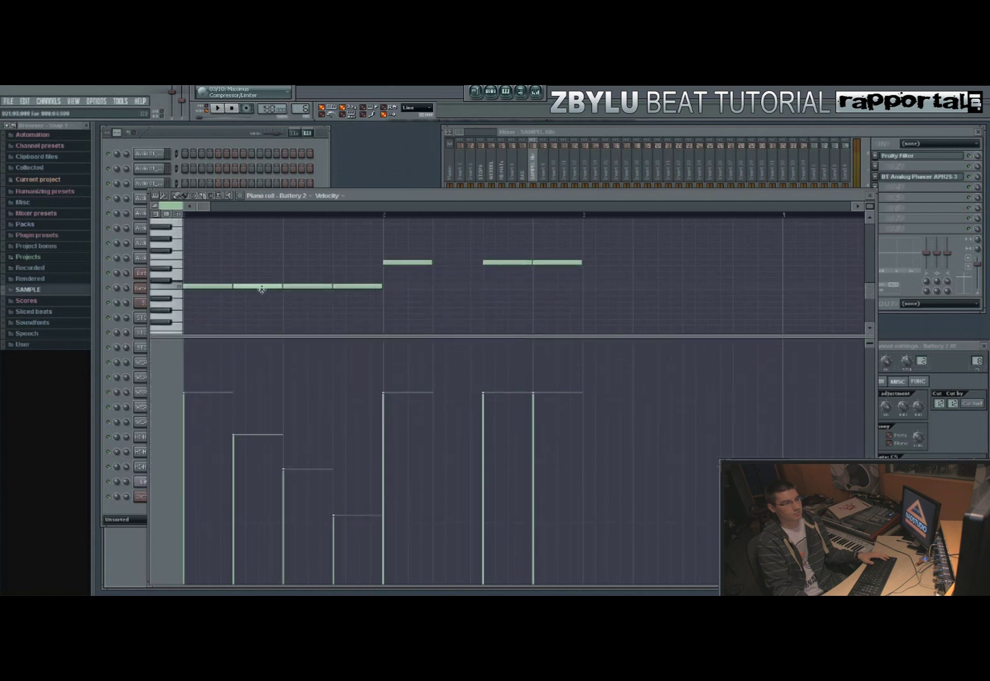
pyautogui.click(441, 263)
pyautogui.rightClick(507, 262)
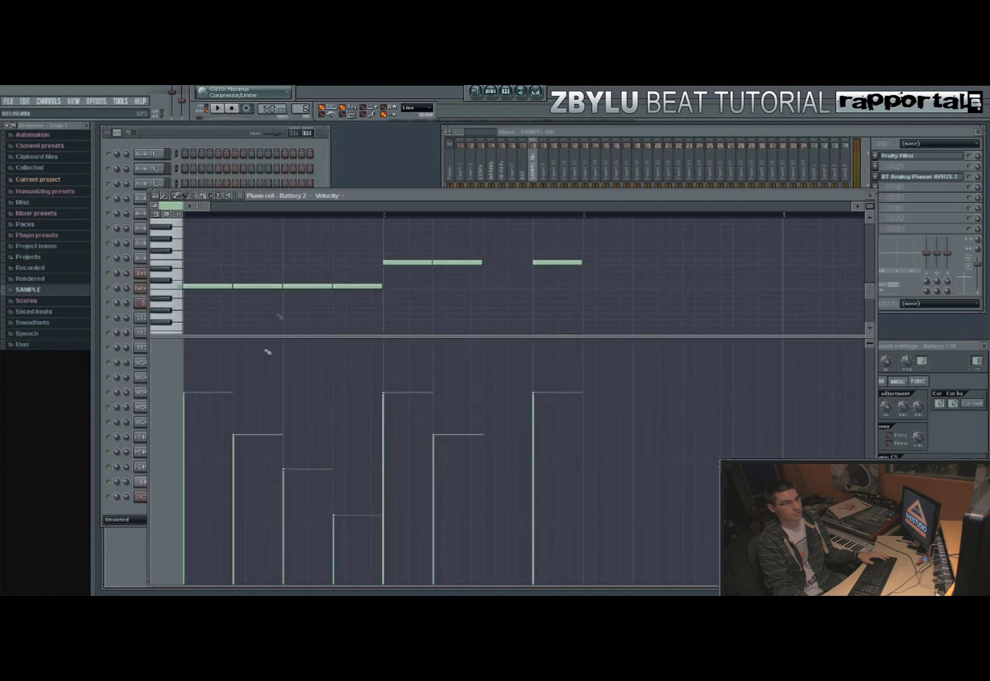
pyautogui.click(489, 262)
pyautogui.rightClick(545, 263)
pyautogui.click(351, 295)
pyautogui.rightClick(356, 296)
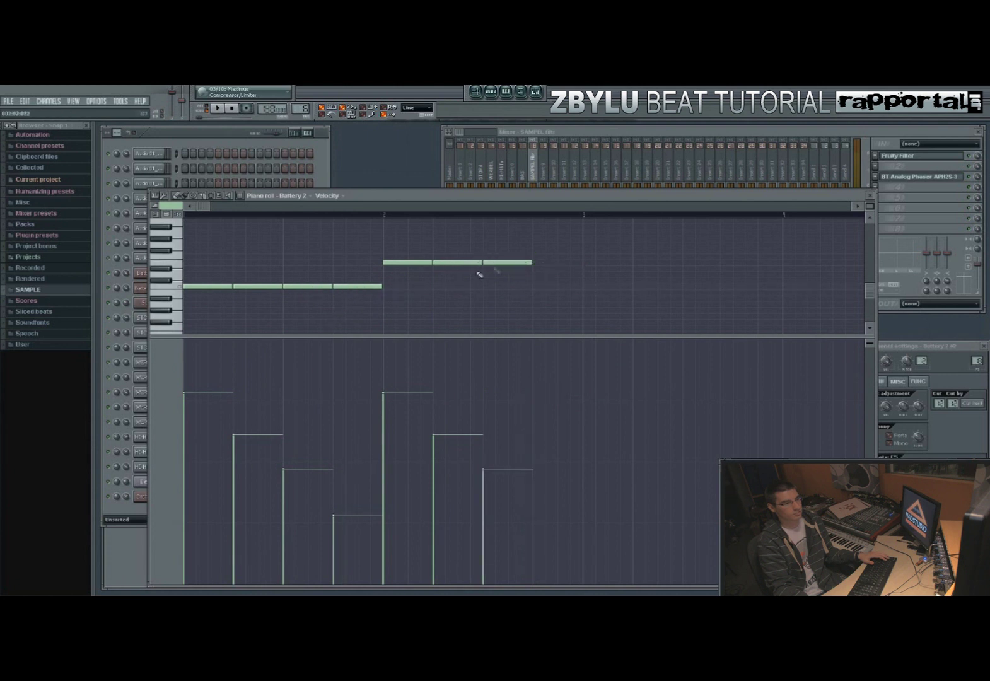
pyautogui.click(537, 263)
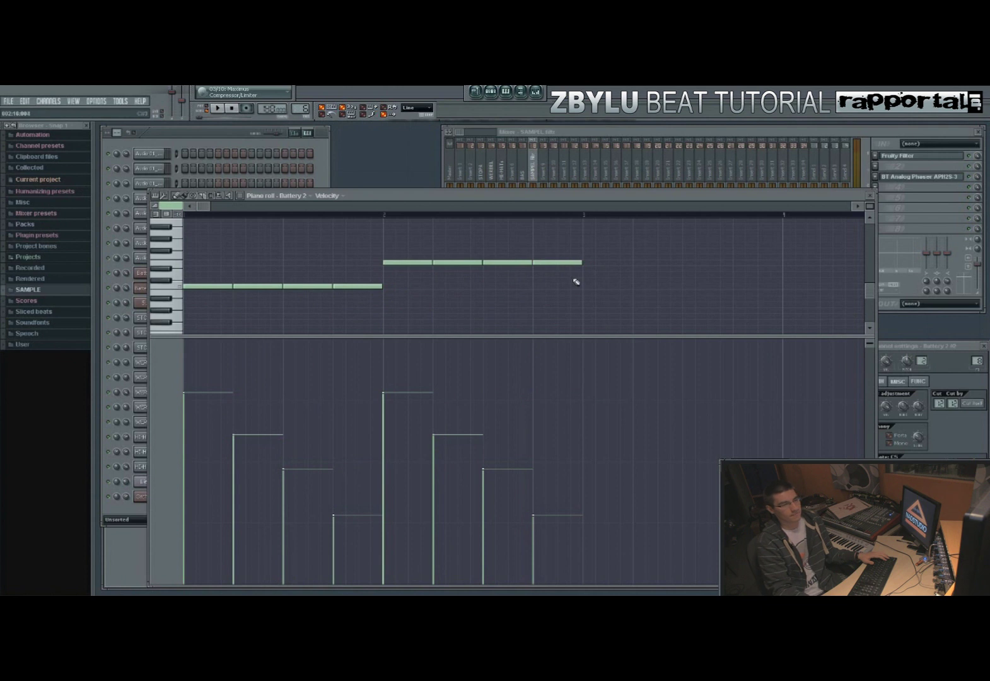
# - Repeat Pattern 4 through the end of the verse and play into the verse's second half
pyautogui.click(873, 200)
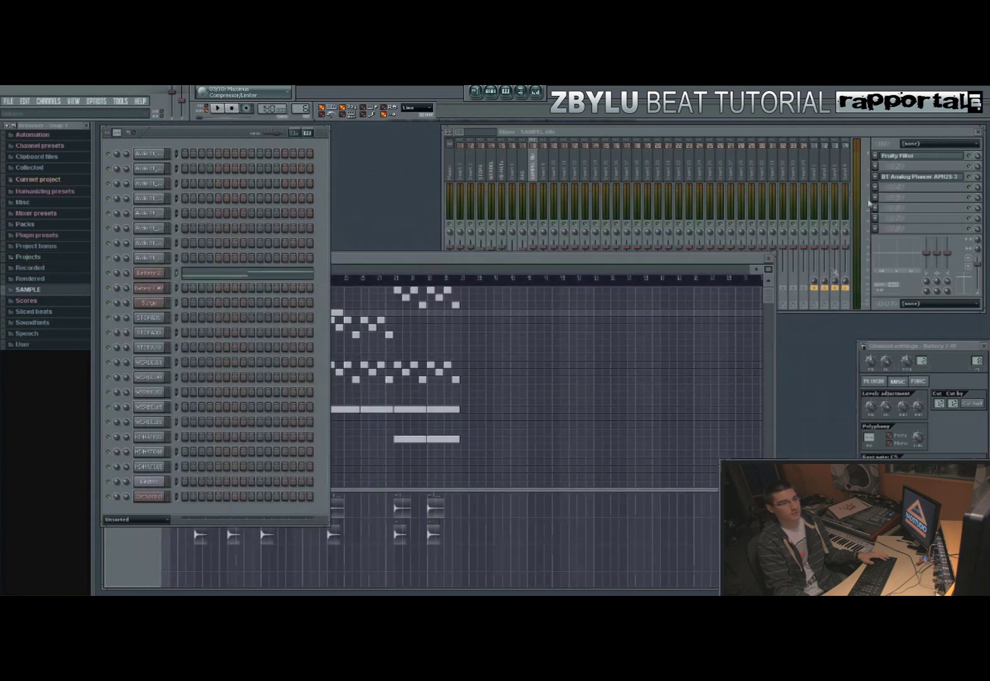
pyautogui.click(380, 313)
pyautogui.click(261, 284)
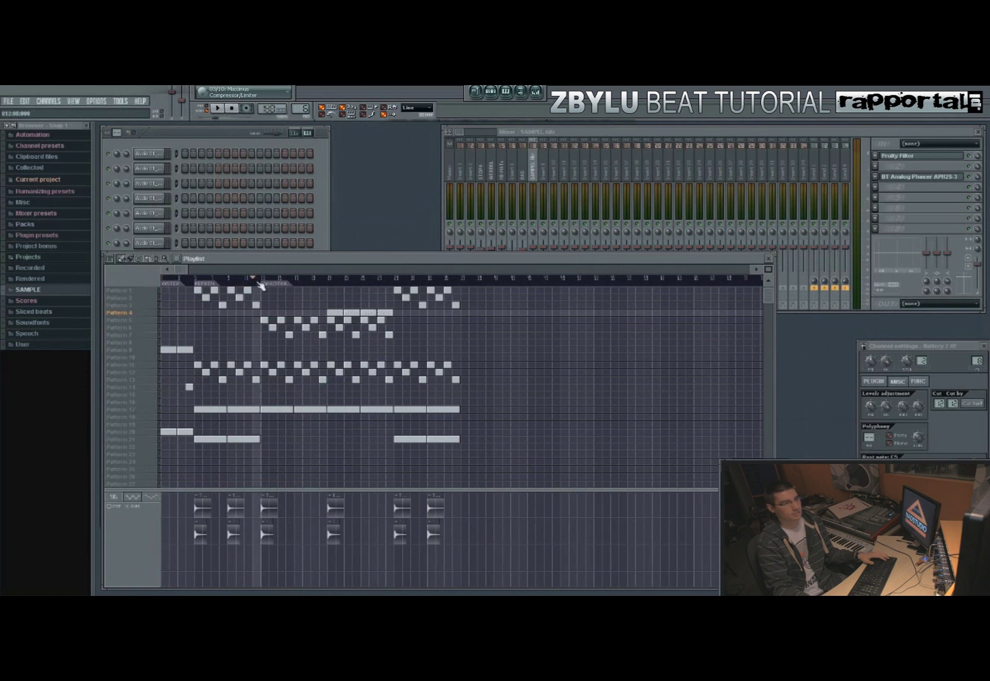
pyautogui.click(322, 279)
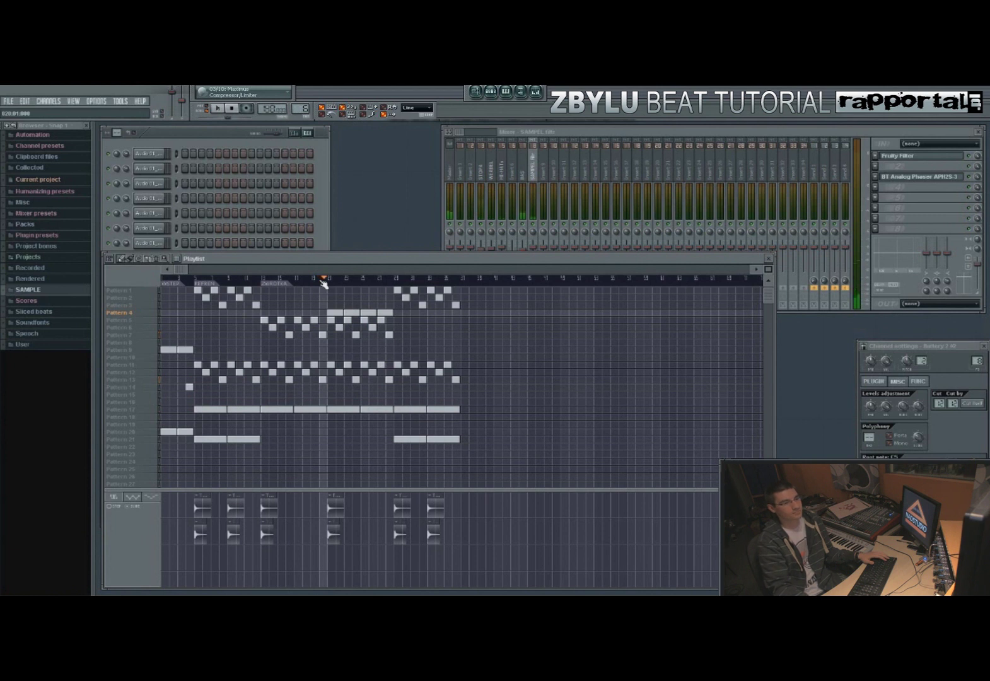
# - Redraw the velocities of all eight Battery 2 notes in Pattern 4 so each bar falls off more gently
pyautogui.click(194, 189)
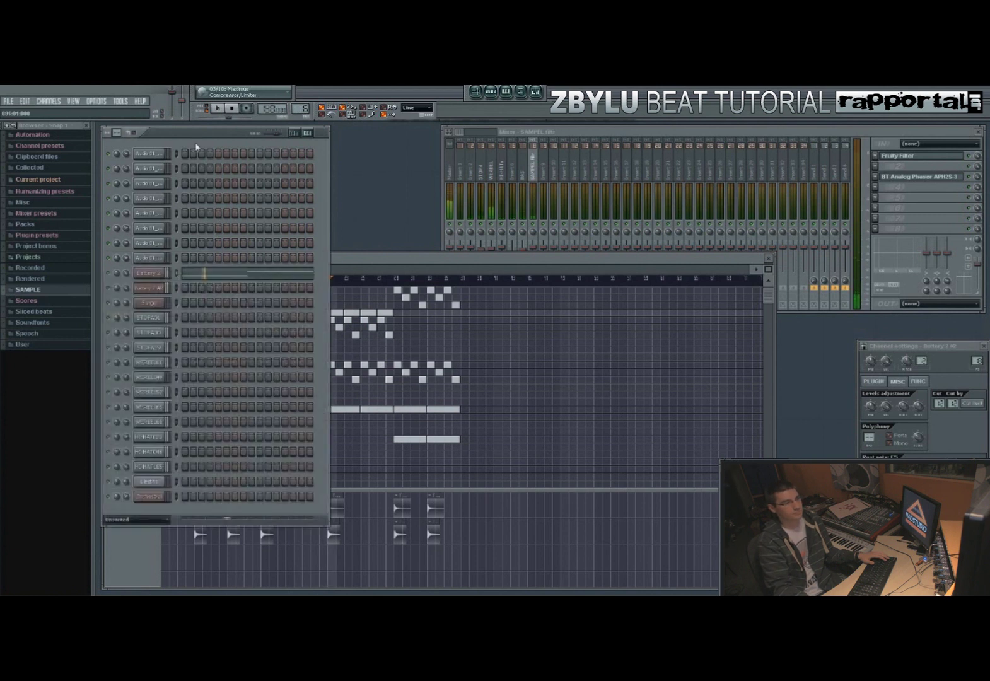
pyautogui.click(224, 275)
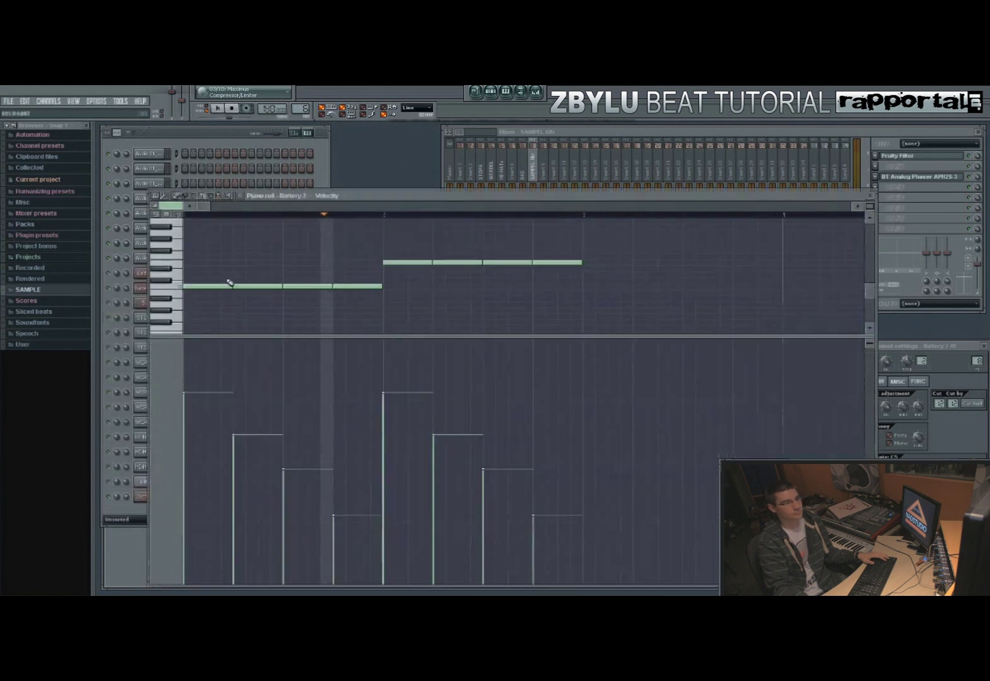
pyautogui.click(191, 385)
pyautogui.moveTo(191, 385); pyautogui.dragTo(192, 383)
pyautogui.click(245, 428)
pyautogui.moveTo(286, 448)
pyautogui.mouseDown()
pyautogui.moveTo(337, 496)
pyautogui.moveTo(386, 394)
pyautogui.moveTo(438, 446)
pyautogui.moveTo(477, 466)
pyautogui.moveTo(444, 439)
pyautogui.moveTo(534, 497)
pyautogui.mouseUp()
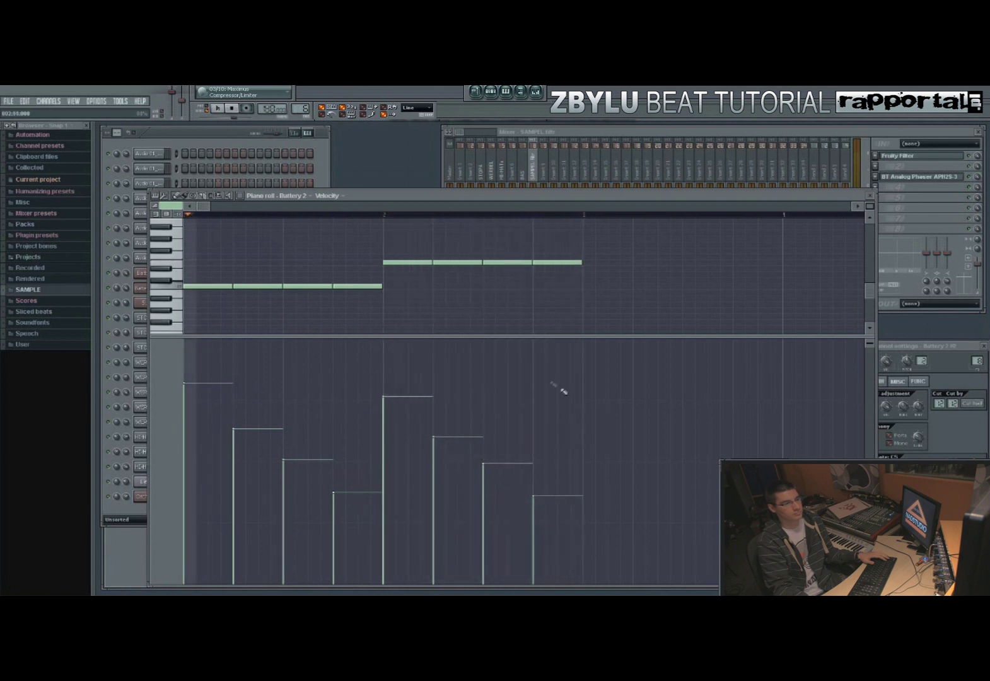
pyautogui.moveTo(235, 415)
pyautogui.mouseDown()
pyautogui.moveTo(332, 472)
pyautogui.moveTo(384, 428)
pyautogui.moveTo(387, 409)
pyautogui.moveTo(421, 452)
pyautogui.moveTo(479, 478)
pyautogui.moveTo(512, 487)
pyautogui.moveTo(490, 466)
pyautogui.moveTo(539, 488)
pyautogui.moveTo(564, 482)
pyautogui.mouseUp()
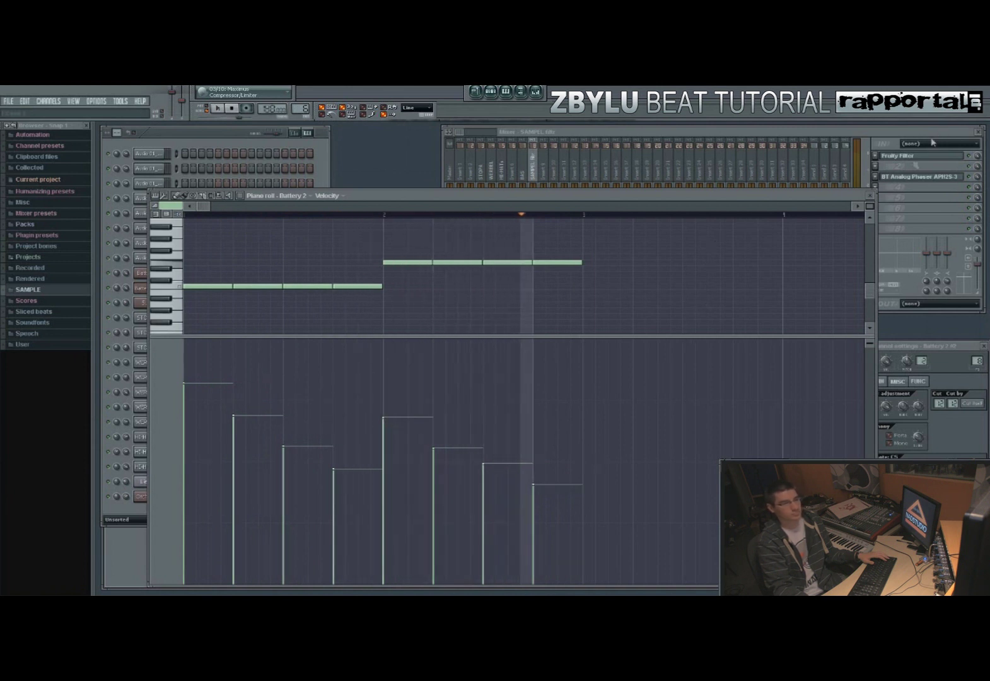
# - Close the piano roll, listen to the end of the verse, and return the playhead to the verse's start
pyautogui.click(869, 196)
pyautogui.click(623, 339)
pyautogui.press('space')
pyautogui.click(387, 283)
pyautogui.click(261, 278)
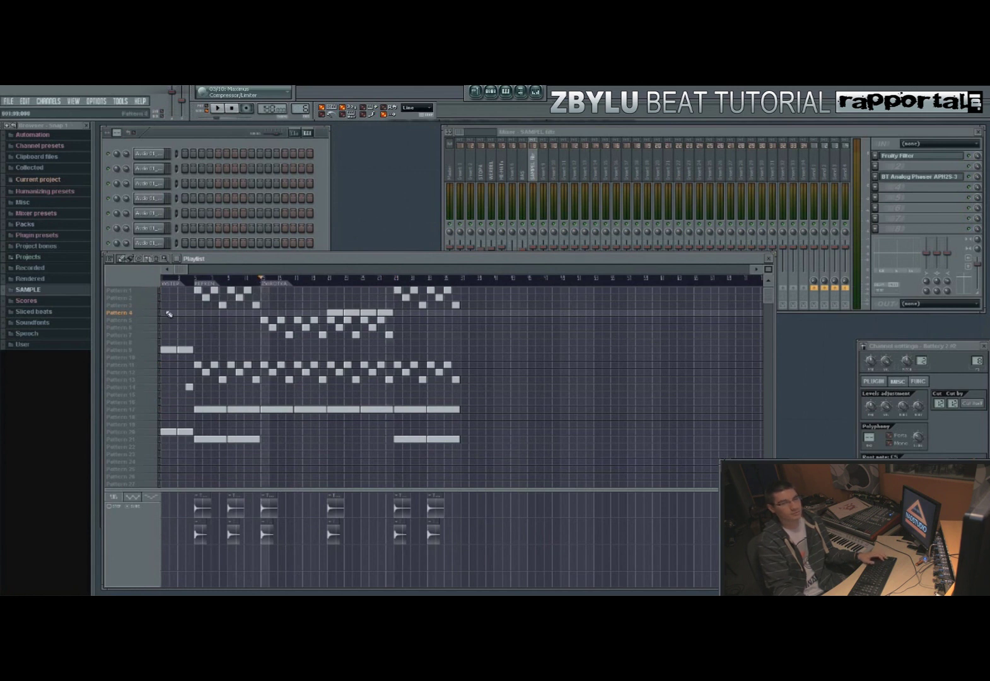
# - Clone Pattern 13 and swap the copy in for the last Pattern 13 clip of the verse
pyautogui.click(118, 336)
pyautogui.click(113, 382)
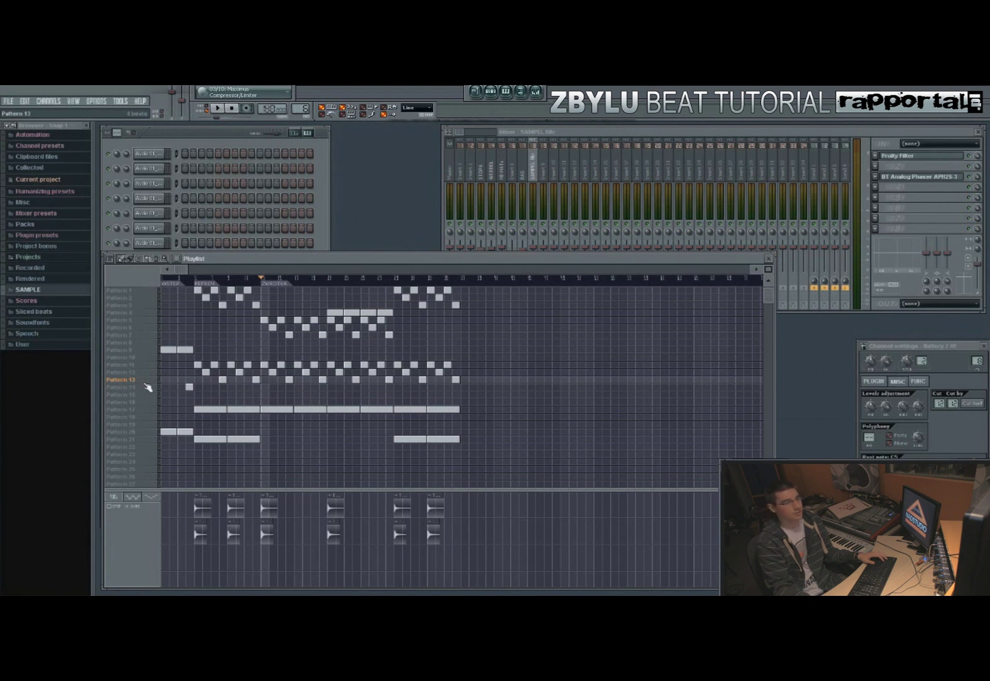
pyautogui.rightClick(145, 385)
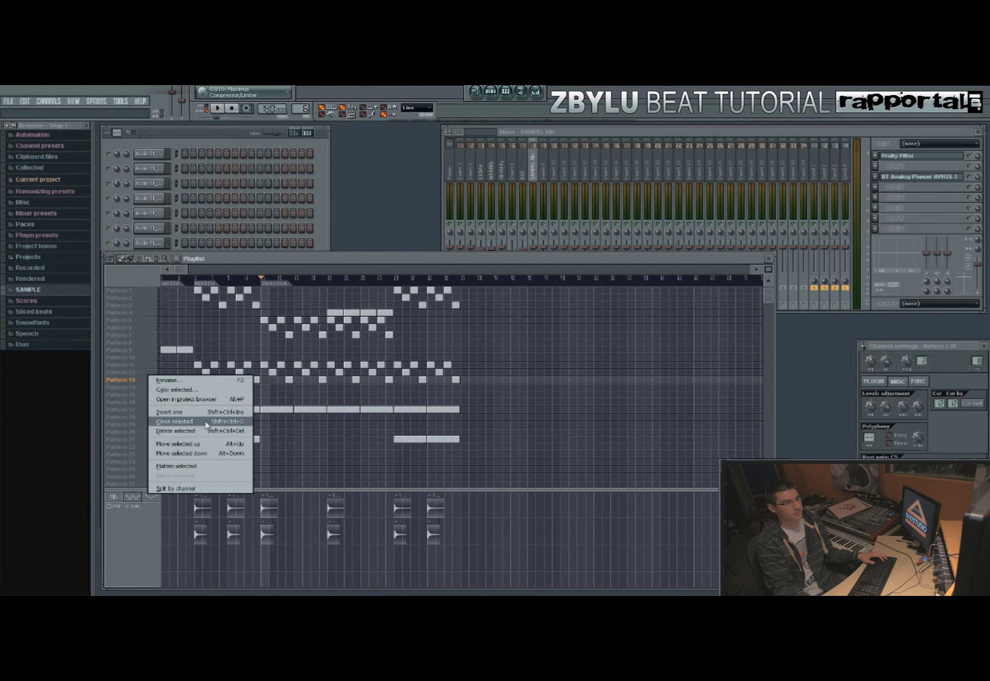
pyautogui.click(207, 422)
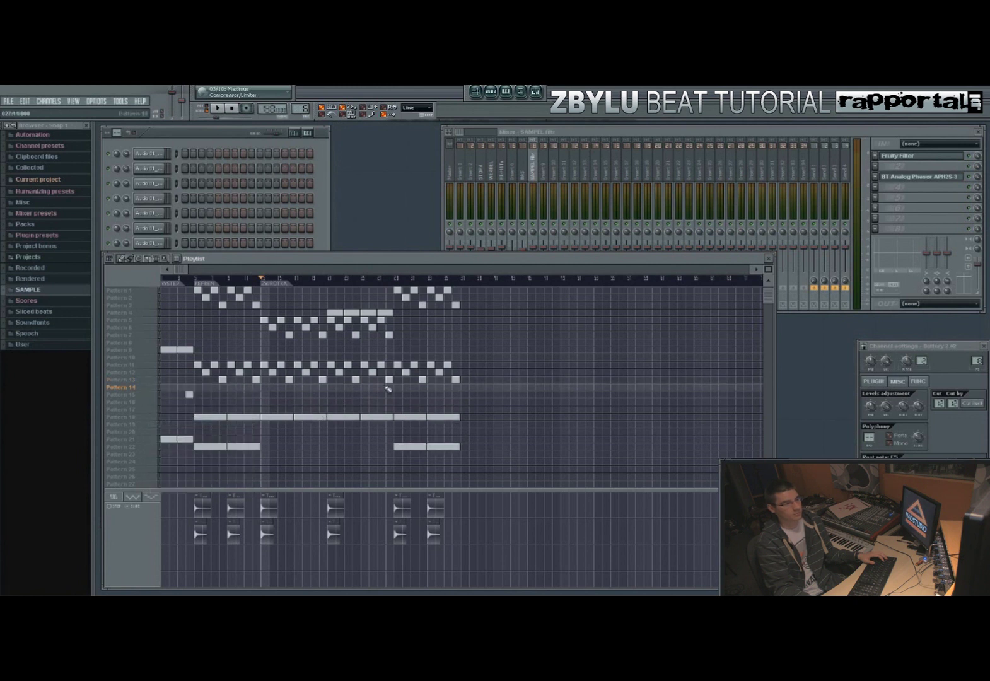
pyautogui.click(234, 136)
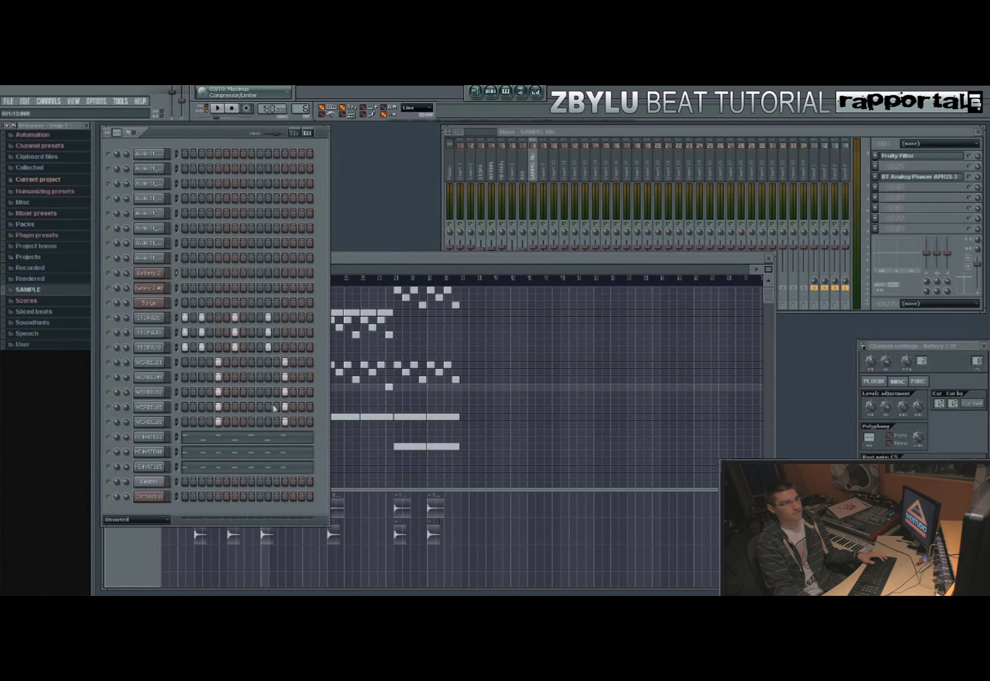
# - Rework the cloned pattern's three STOPA kick channels to hits on steps 1, 4, 8 and 11, and add snare hits on step 9
pyautogui.click(216, 107)
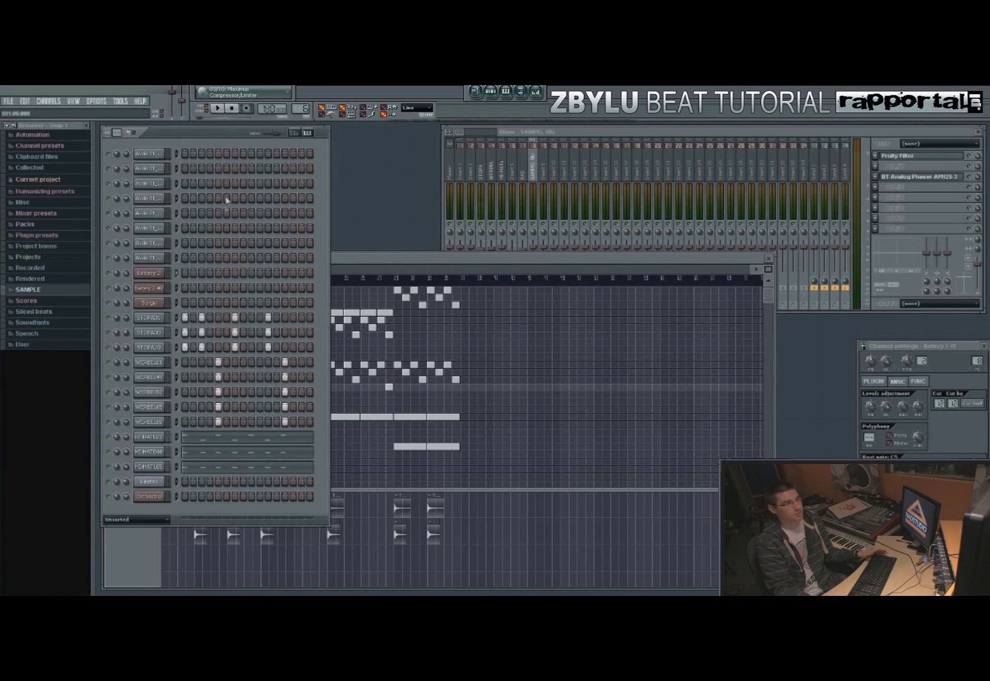
pyautogui.rightClick(234, 347)
pyautogui.rightClick(235, 332)
pyautogui.rightClick(234, 318)
pyautogui.press('space')
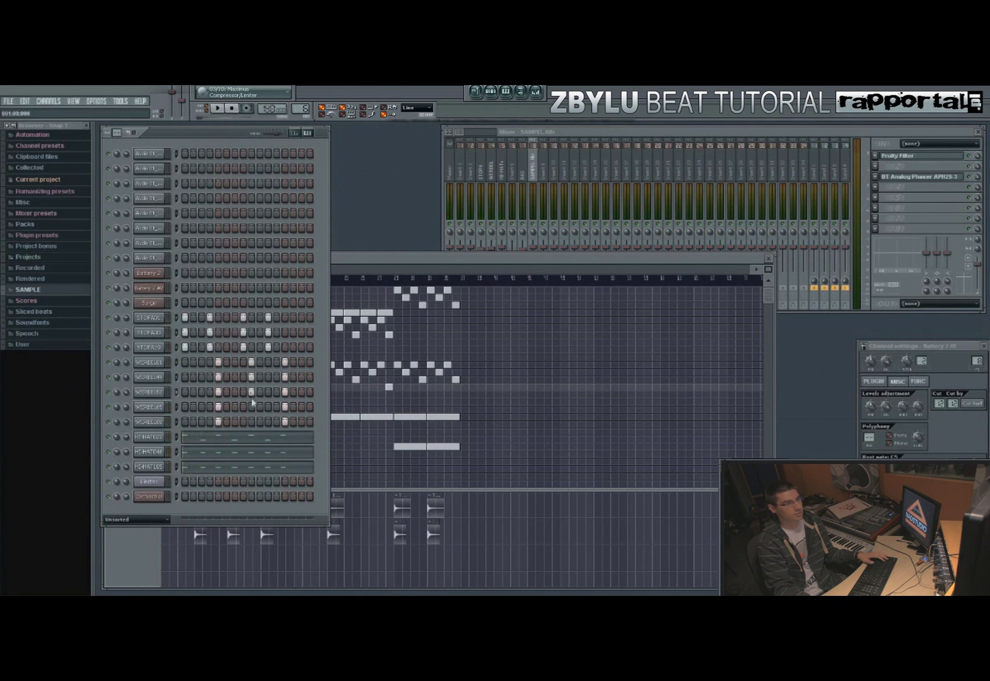
# - Try the last hit of the three kick channels on step 12 instead of step 11
pyautogui.click(276, 347)
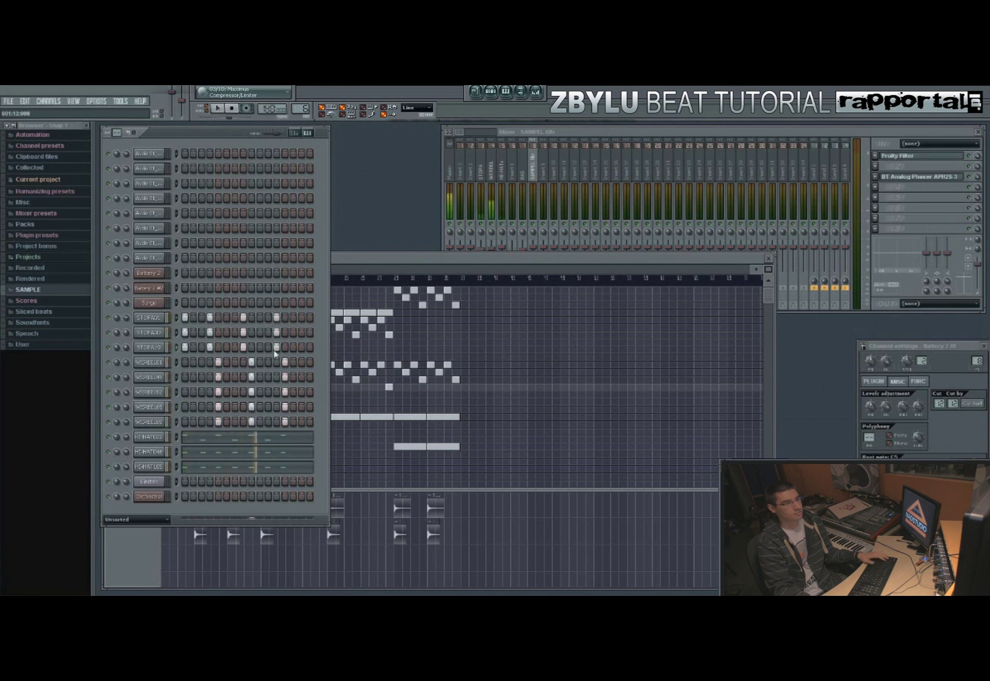
pyautogui.rightClick(276, 346)
pyautogui.rightClick(276, 332)
pyautogui.rightClick(276, 318)
pyautogui.click(268, 318)
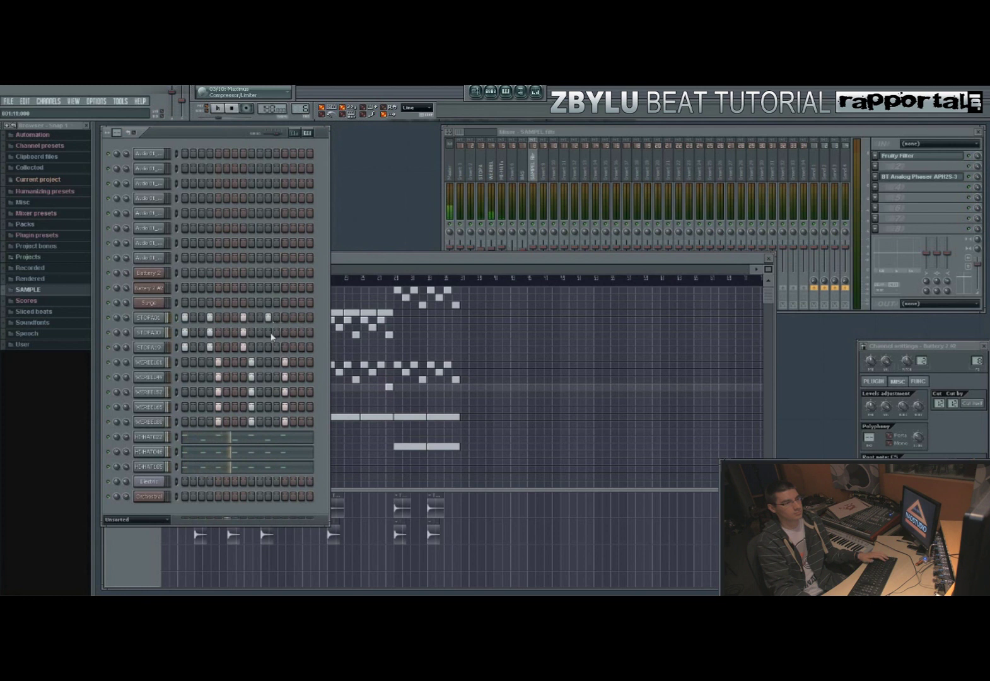
# - Add step 10 hits to the two lowest WERBEL snare channels and clear the trial hits on step 7
pyautogui.click(261, 377)
pyautogui.click(261, 392)
pyautogui.click(261, 422)
pyautogui.rightClick(262, 392)
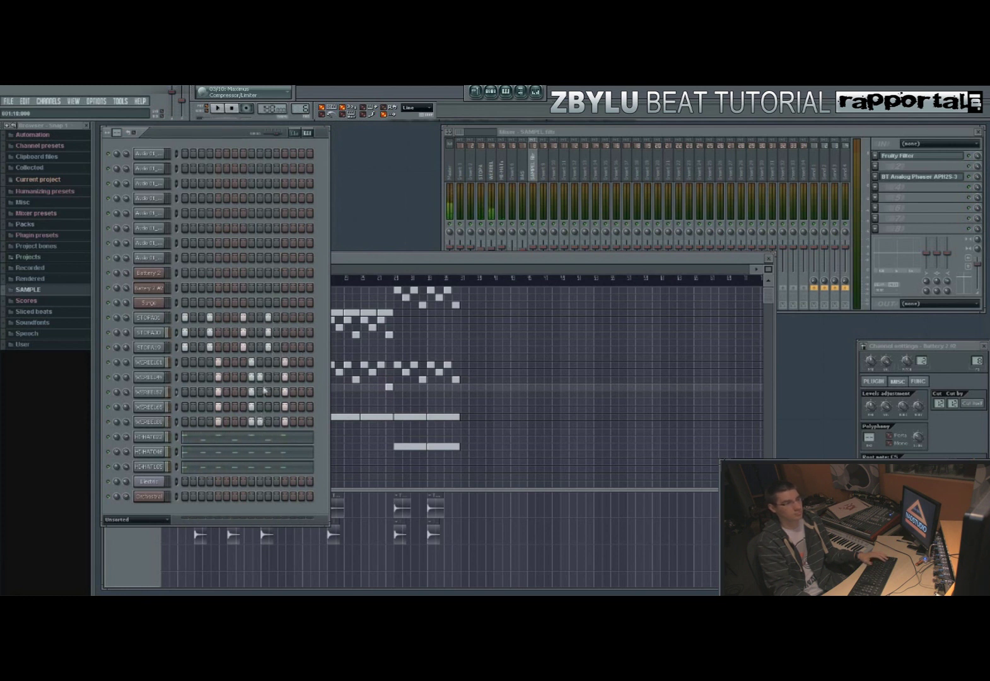
pyautogui.click(235, 391)
pyautogui.rightClick(235, 392)
pyautogui.rightClick(235, 377)
pyautogui.rightClick(235, 362)
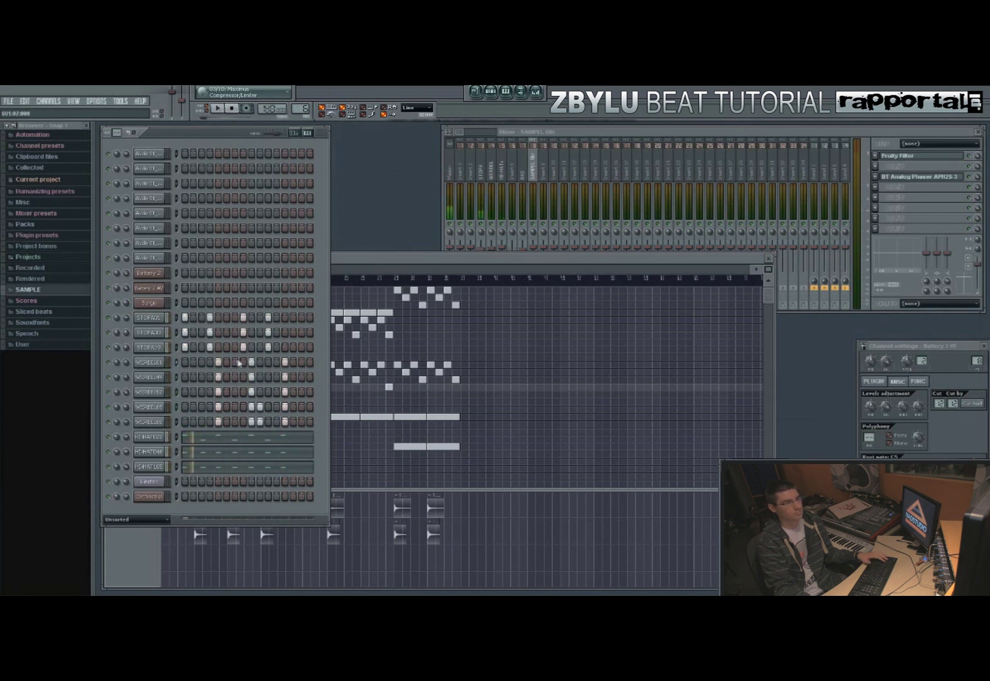
# - Add a hit on step 12 to all five WERBEL snare channels
pyautogui.click(276, 362)
pyautogui.click(276, 392)
pyautogui.click(276, 407)
pyautogui.click(277, 422)
pyautogui.click(276, 377)
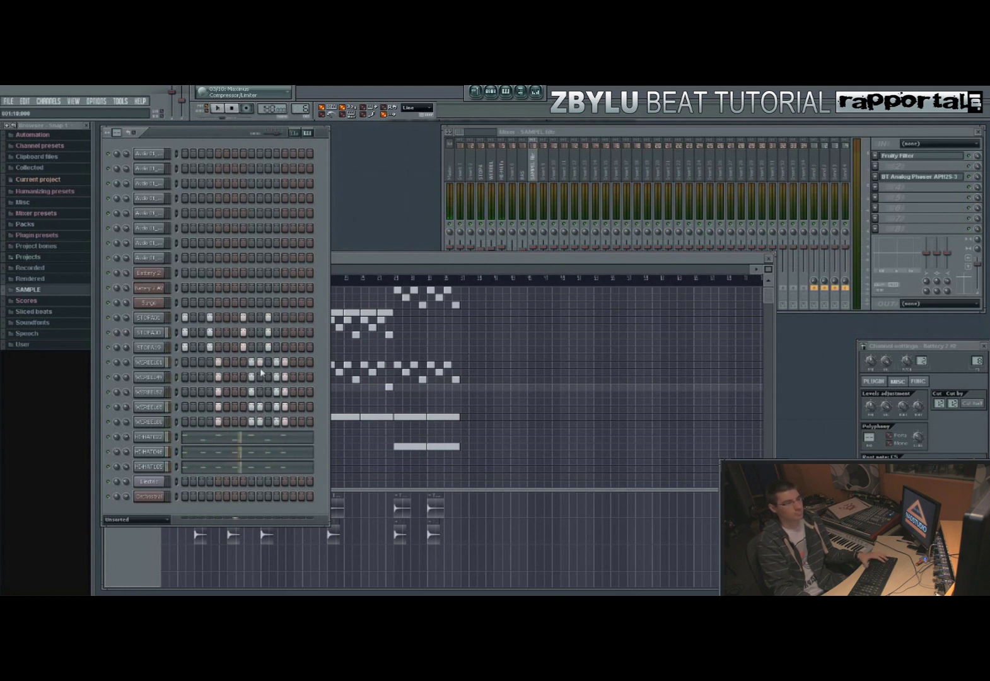
# - Match the step patterns of the remaining WERBEL snare channels to the first WERBEL channel
pyautogui.rightClick(165, 360)
pyautogui.click(178, 393)
pyautogui.rightClick(166, 374)
pyautogui.click(178, 409)
pyautogui.rightClick(164, 385)
pyautogui.press('Escape')
pyautogui.rightClick(163, 400)
pyautogui.press('Escape')
pyautogui.rightClick(164, 415)
pyautogui.click(188, 453)
# - Return to the playlist and play the end of the verse from bar 27 to check the new drum fill
pyautogui.click(398, 263)
pyautogui.press('space')
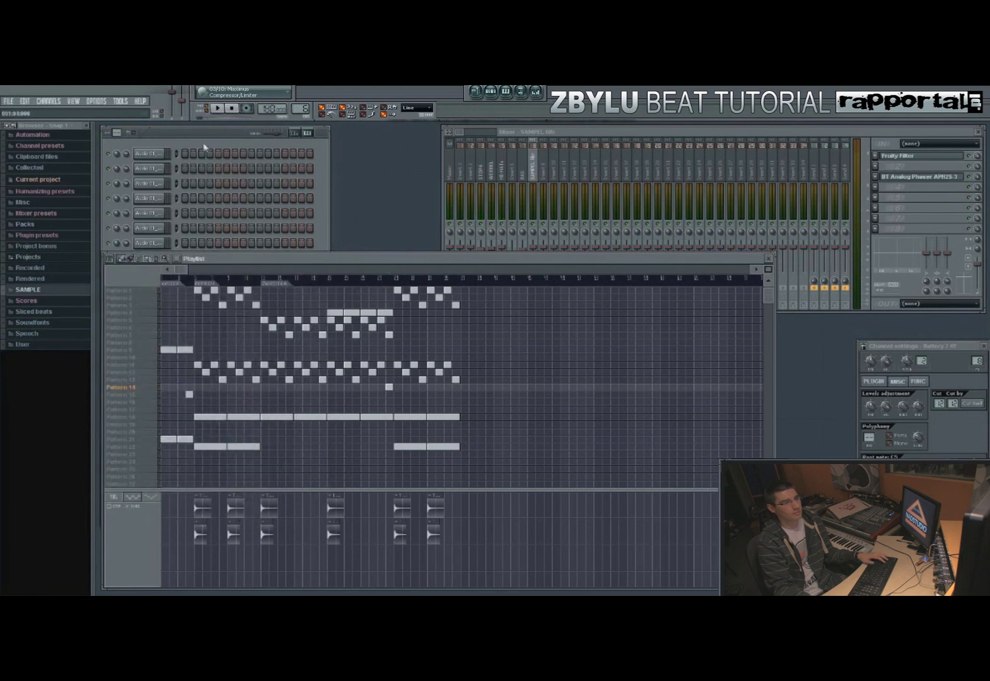
pyautogui.click(384, 281)
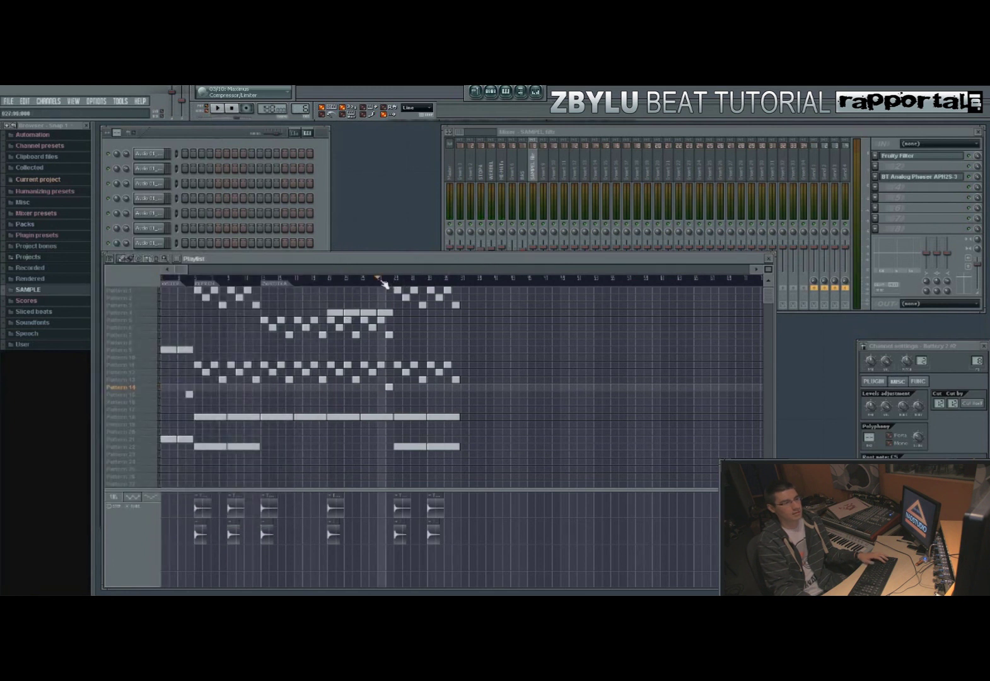
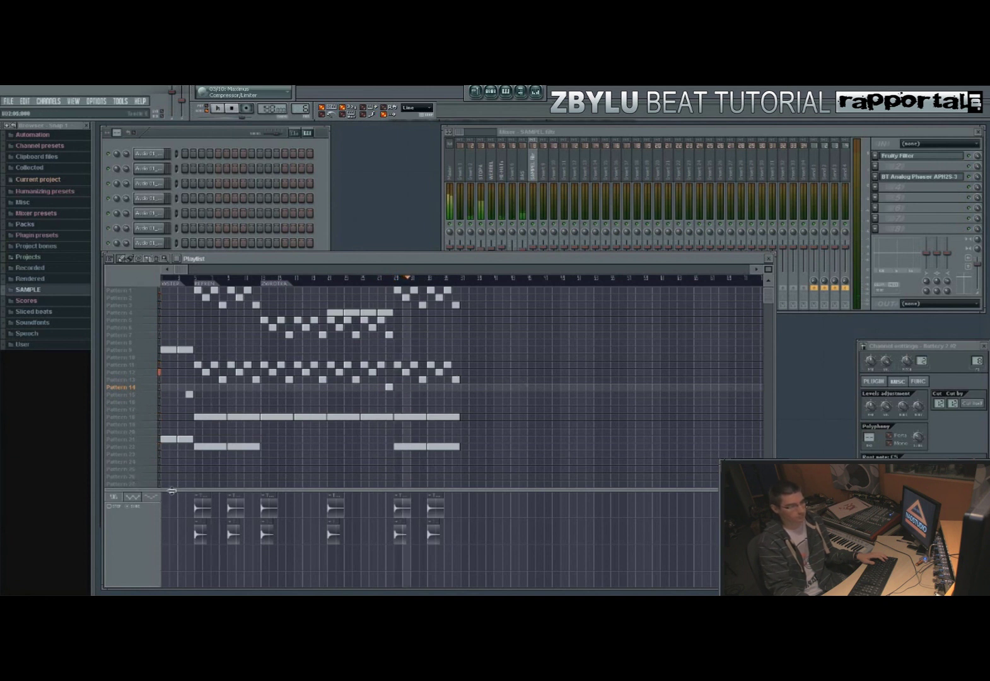
# - Enlarge the pattern area, fill both choruses with Pattern 24 clips and bring up its step sequencer
pyautogui.moveTo(172, 490); pyautogui.dragTo(171, 506)
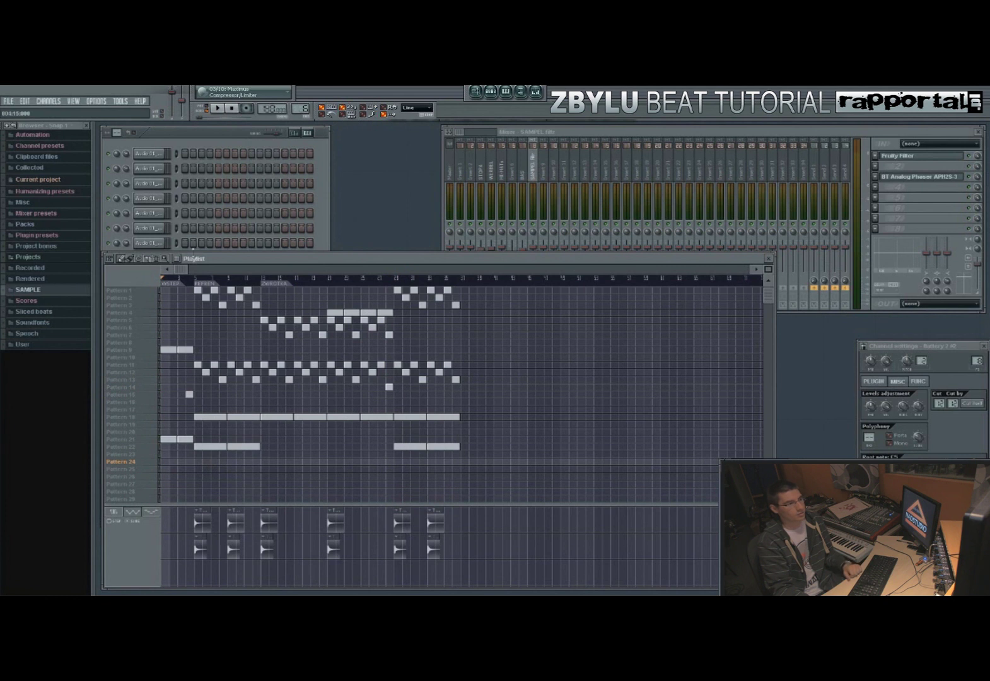
pyautogui.moveTo(199, 468); pyautogui.dragTo(267, 469)
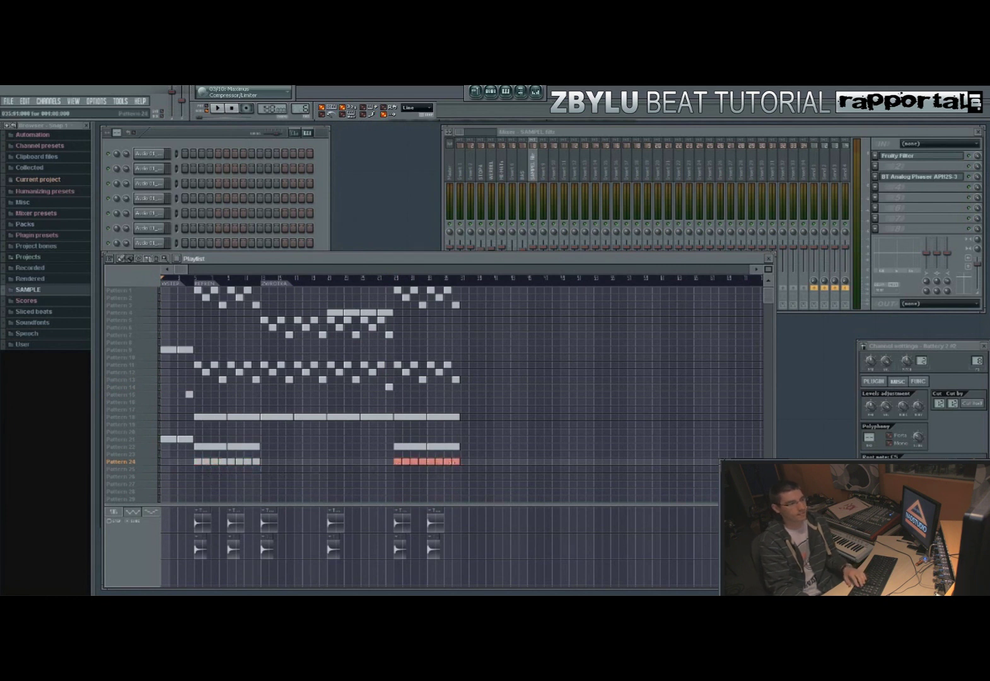
pyautogui.click(212, 146)
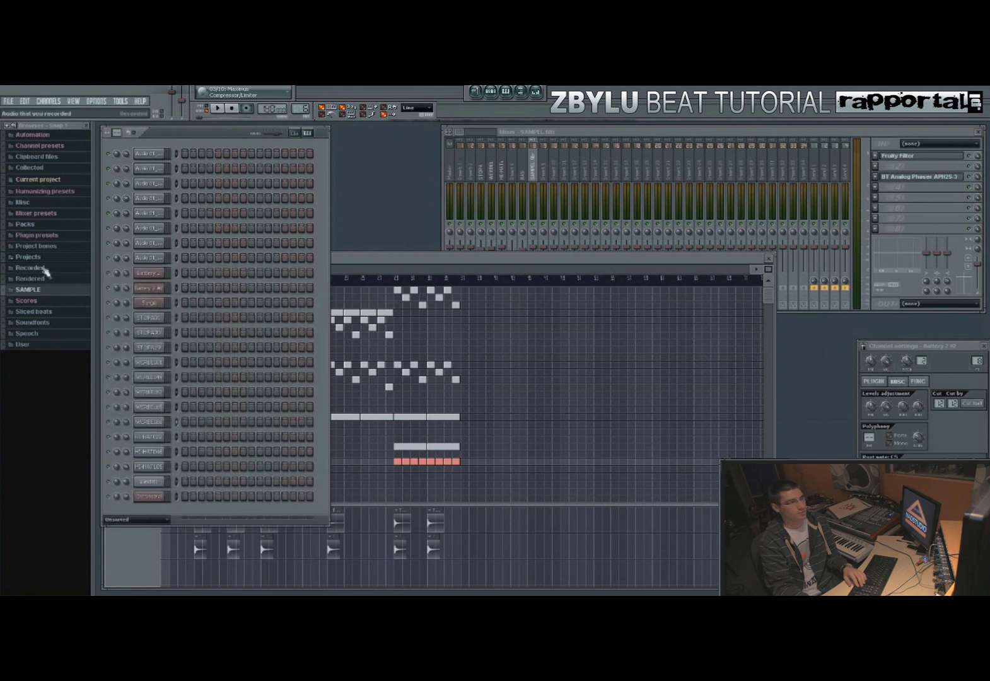
# - Audition percussion samples in the INNE folder of SAMPLE and add Ride_01 as a new channel
pyautogui.click(50, 291)
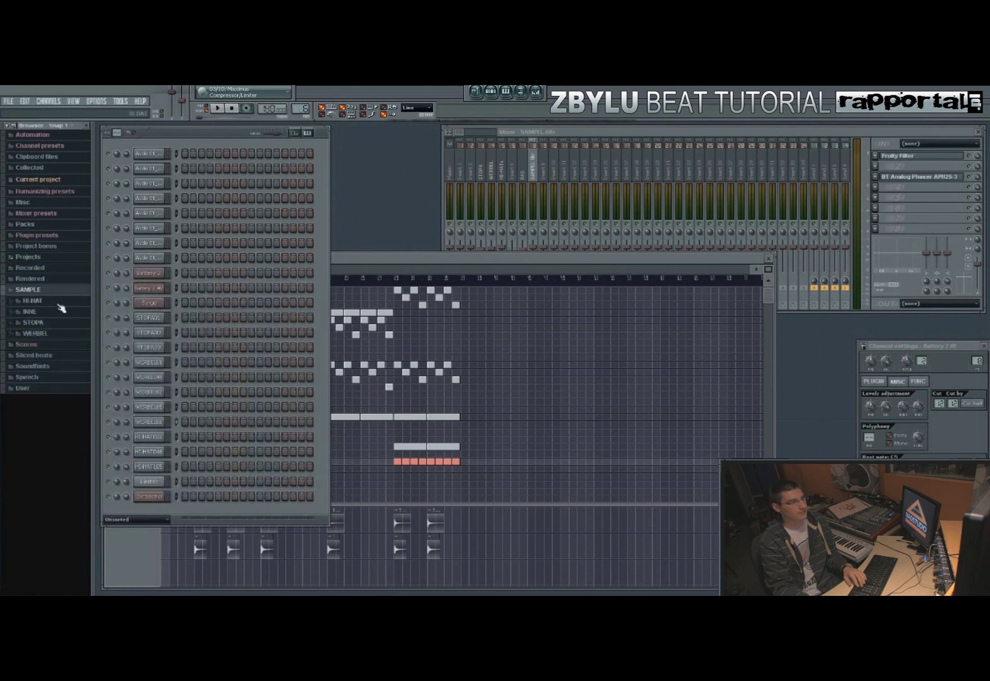
pyautogui.click(65, 335)
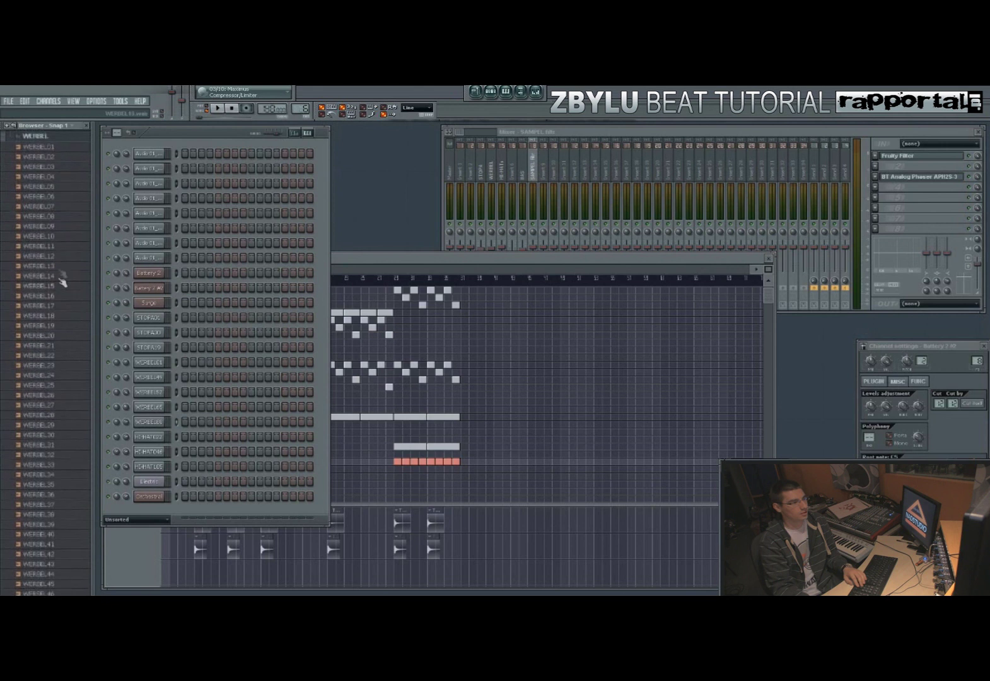
pyautogui.click(67, 137)
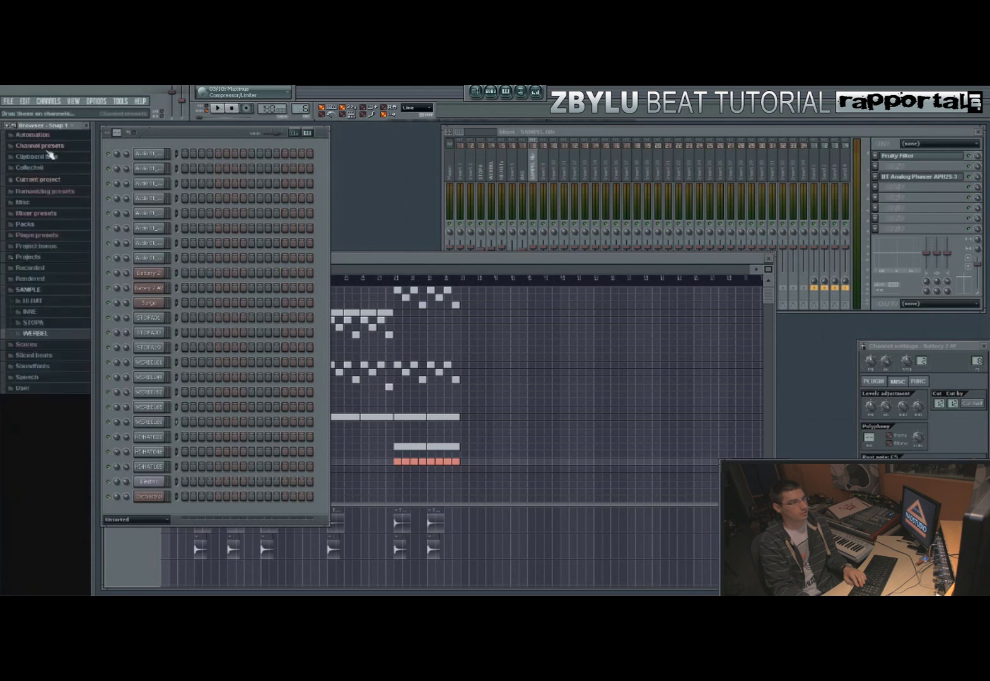
pyautogui.click(59, 313)
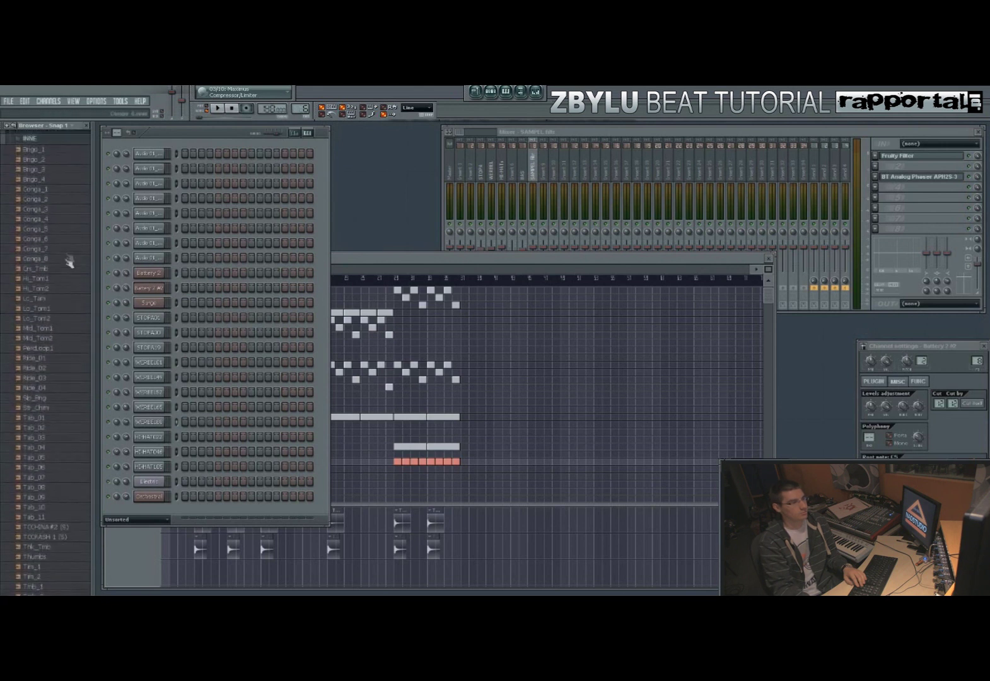
pyautogui.click(54, 416)
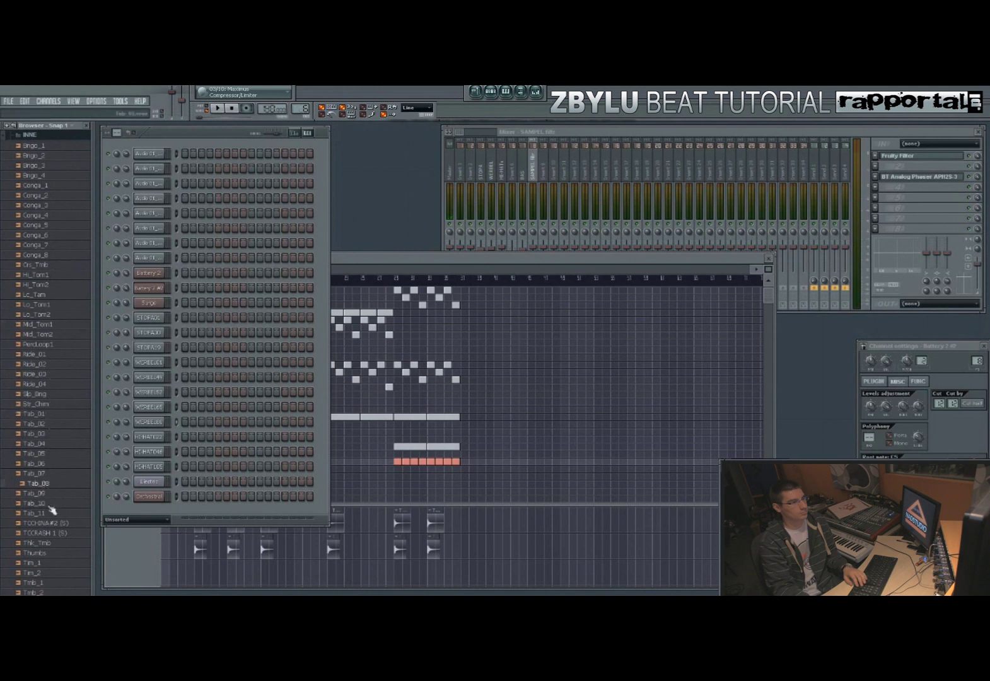
pyautogui.scroll(-3, 57, 491)
pyautogui.scroll(2, 62, 445)
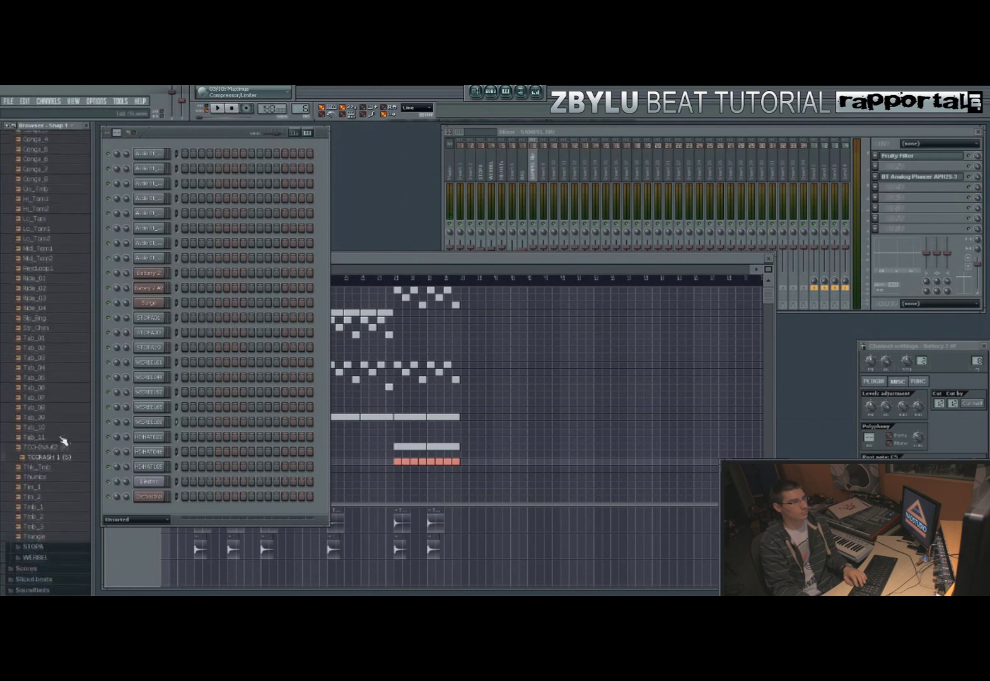
pyautogui.click(57, 290)
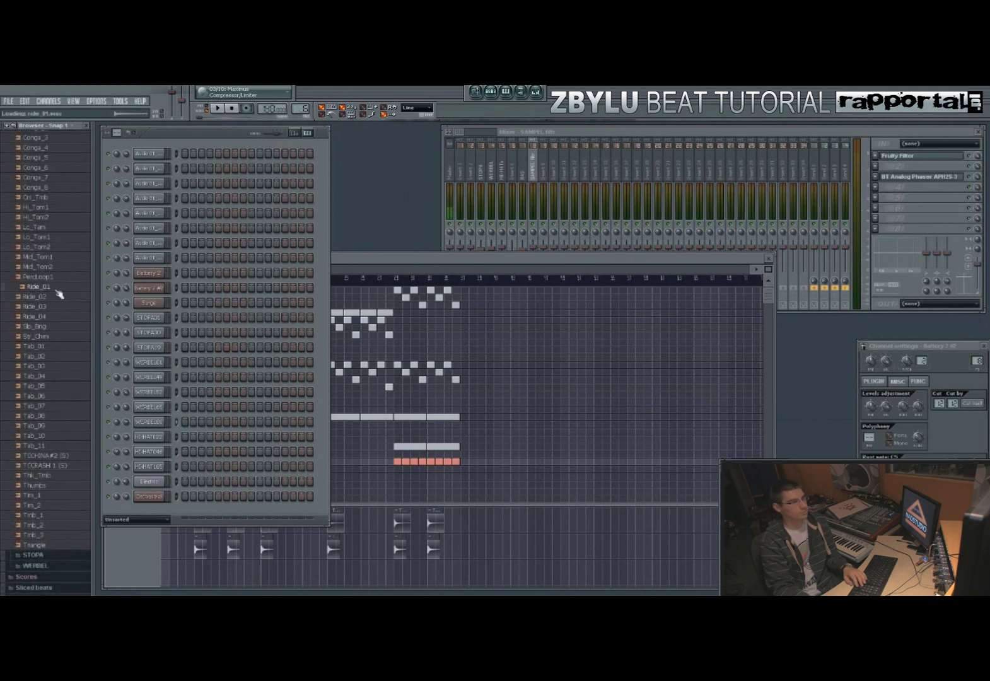
pyautogui.moveTo(181, 571); pyautogui.dragTo(147, 514)
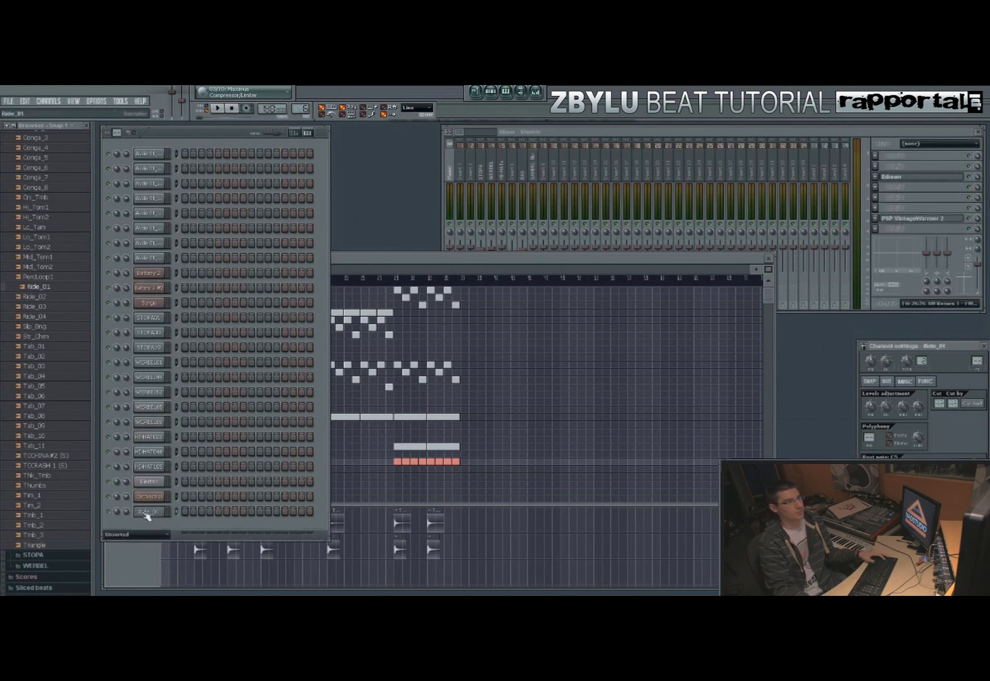
# - Route Ride_01 to its own mixer insert and program ride hits on steps 3, 7, 11 and 15 of Pattern 24
pyautogui.click(94, 101)
pyautogui.click(130, 227)
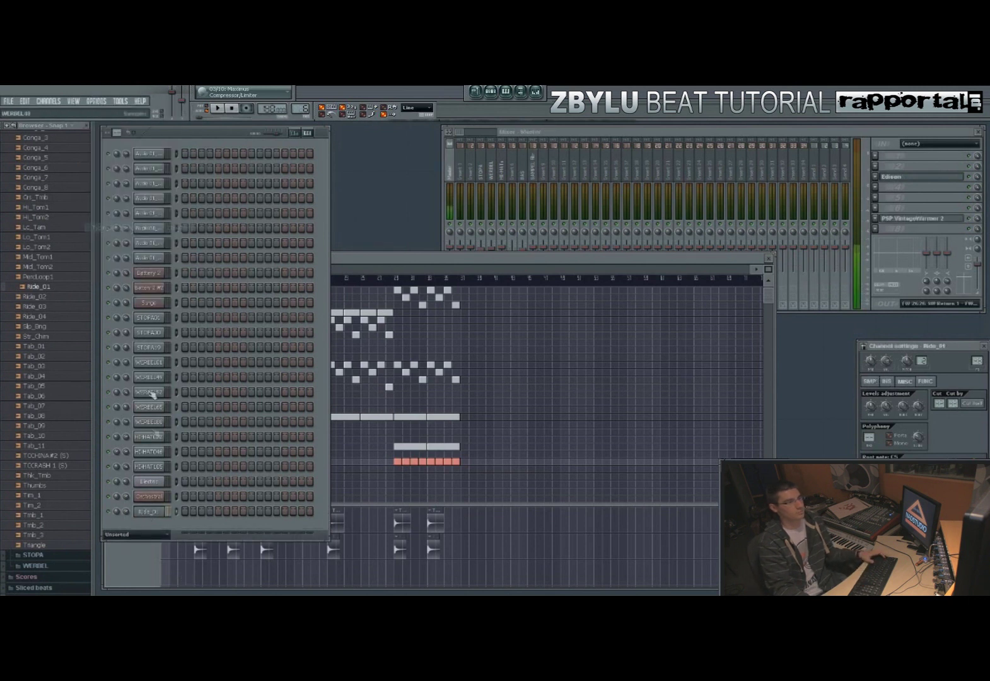
pyautogui.click(870, 381)
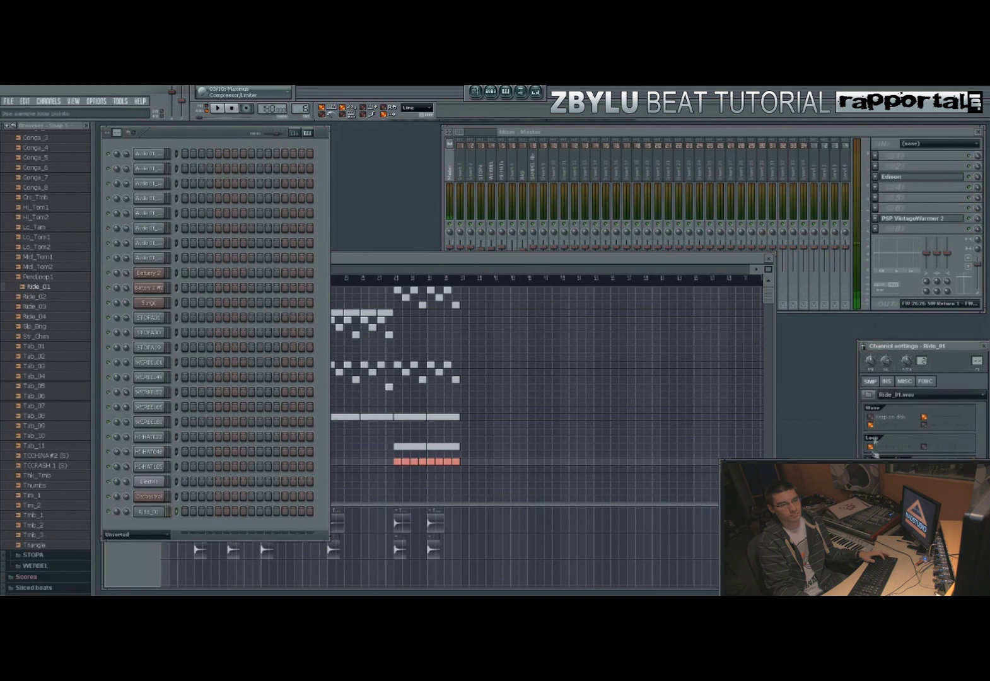
pyautogui.rightClick(175, 513)
pyautogui.click(192, 501)
pyautogui.moveTo(975, 361); pyautogui.dragTo(975, 332)
pyautogui.click(202, 511)
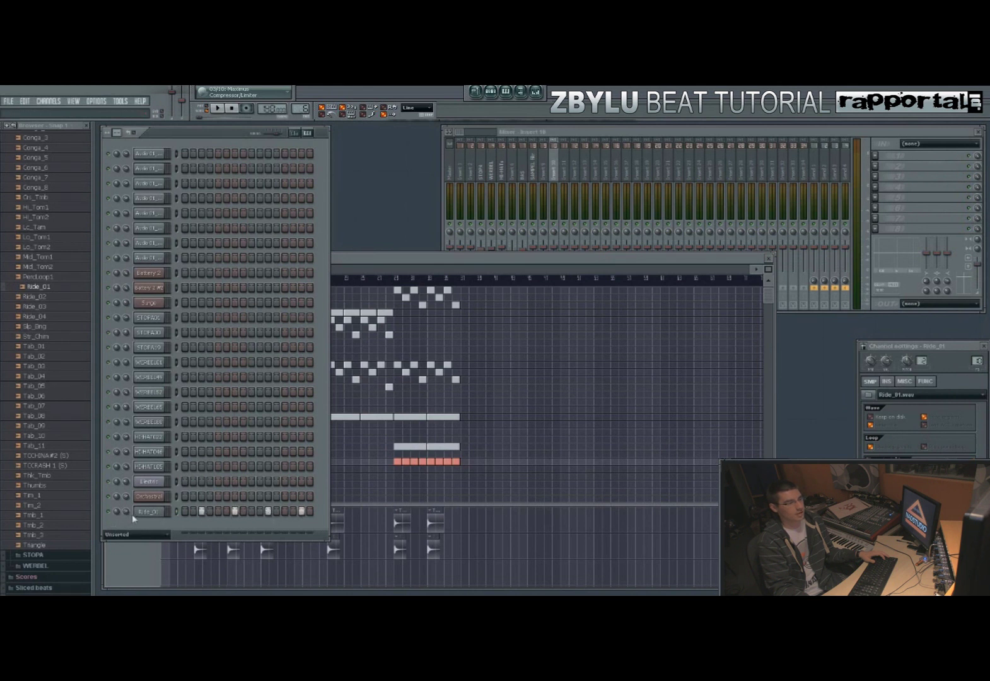
# - Clone Pattern 24 and swap the copy in for the fourth and eighth clips of the first chorus
pyautogui.click(386, 496)
pyautogui.rightClick(148, 463)
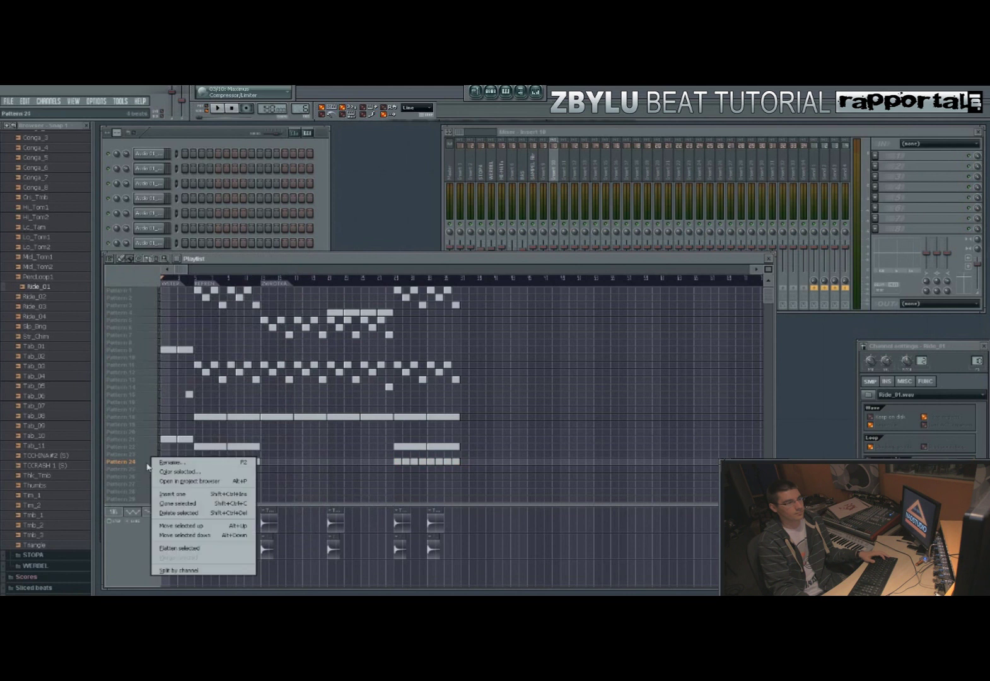
pyautogui.click(165, 503)
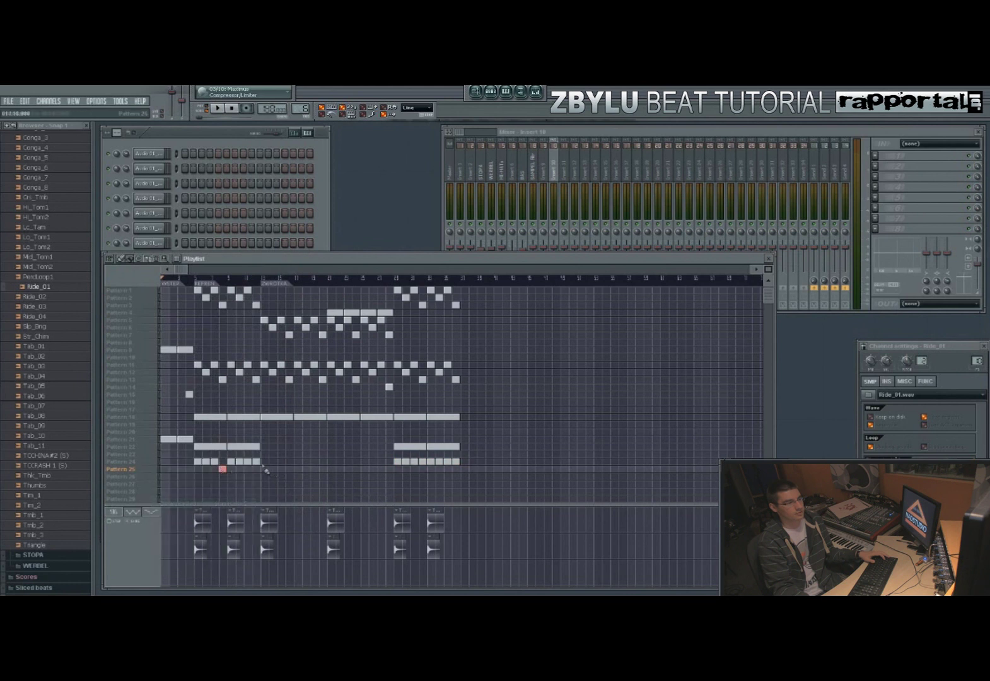
# - Clear Pattern 25's ride hit on step 15, swap it in for the second chorus's fourth and eighth clips, and play from the intro
pyautogui.click(235, 138)
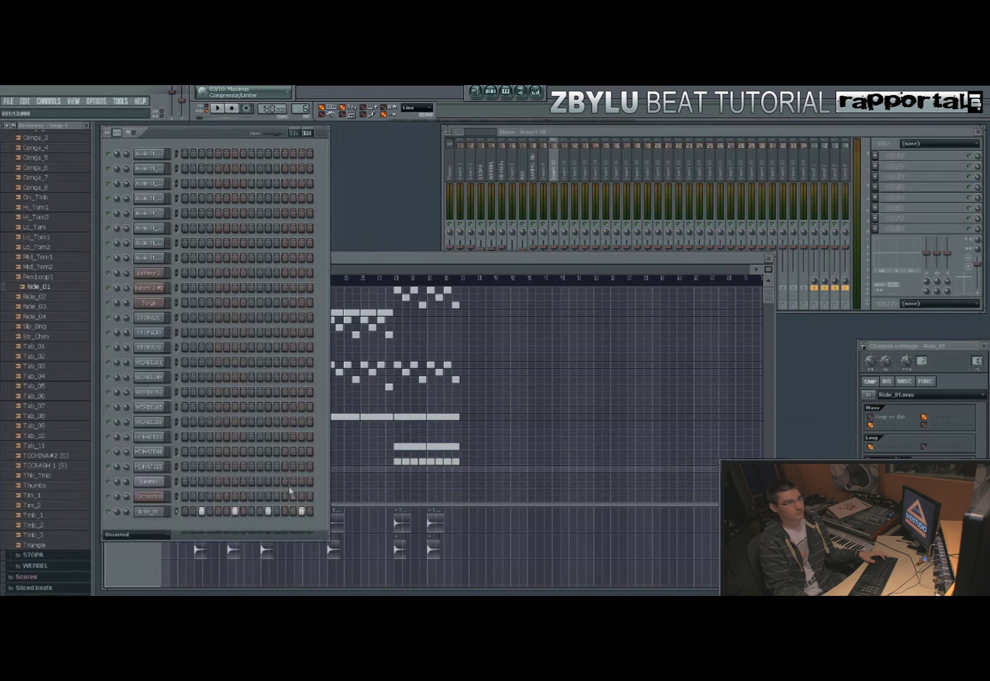
pyautogui.click(303, 512)
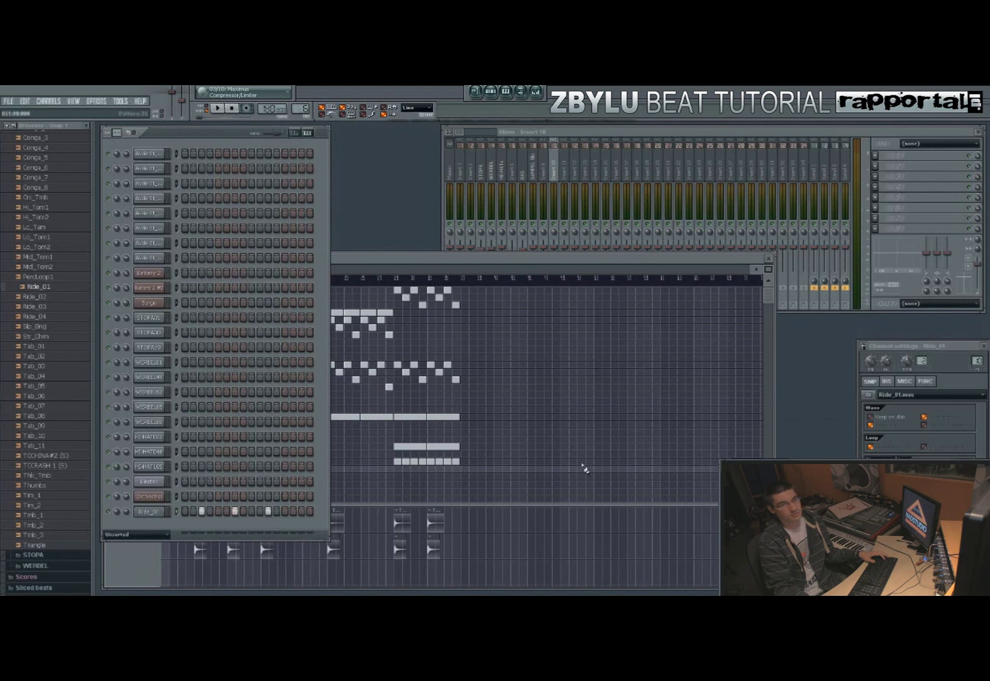
pyautogui.click(584, 468)
pyautogui.click(421, 469)
pyautogui.click(455, 469)
pyautogui.click(194, 280)
pyautogui.click(187, 279)
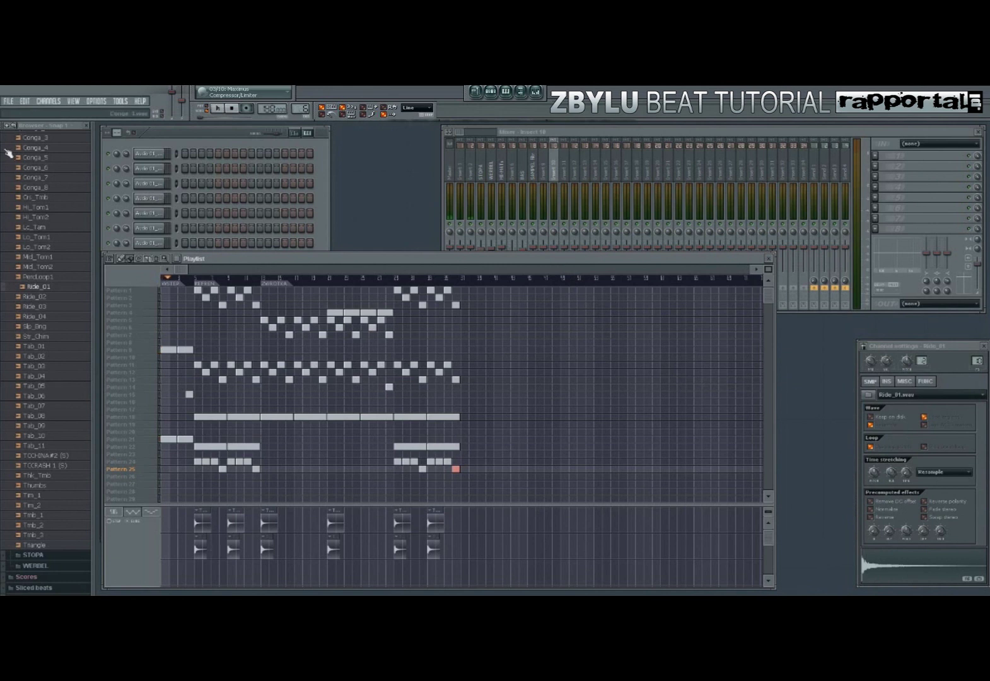
# - Collapse the INNE subfolder and the SAMPLE folder in the sample browser
pyautogui.scroll(10, 5, 150)
pyautogui.click(42, 312)
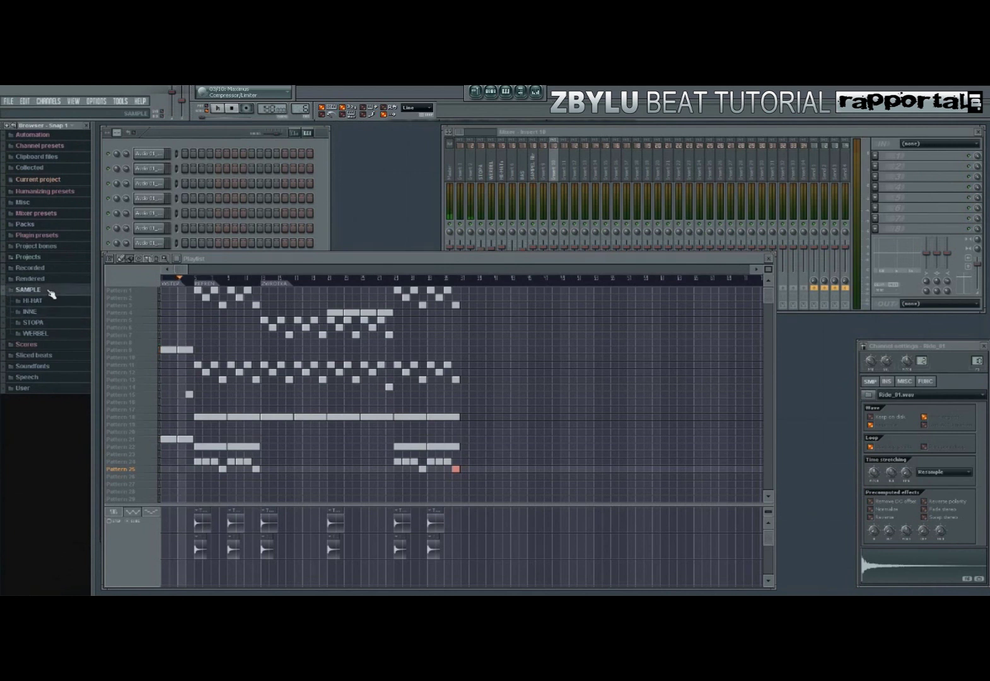
pyautogui.click(48, 290)
# - Open the Ride_01 notes in the piano roll, loosen the snapping, and slightly shorten and nudge all of them
pyautogui.click(202, 145)
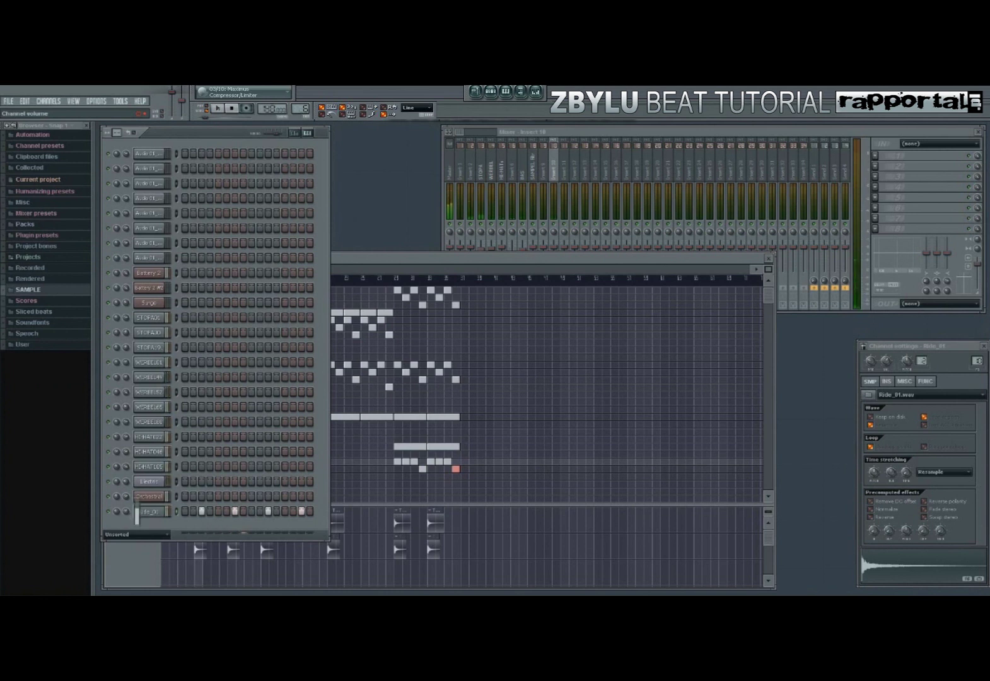
pyautogui.rightClick(151, 514)
pyautogui.click(186, 470)
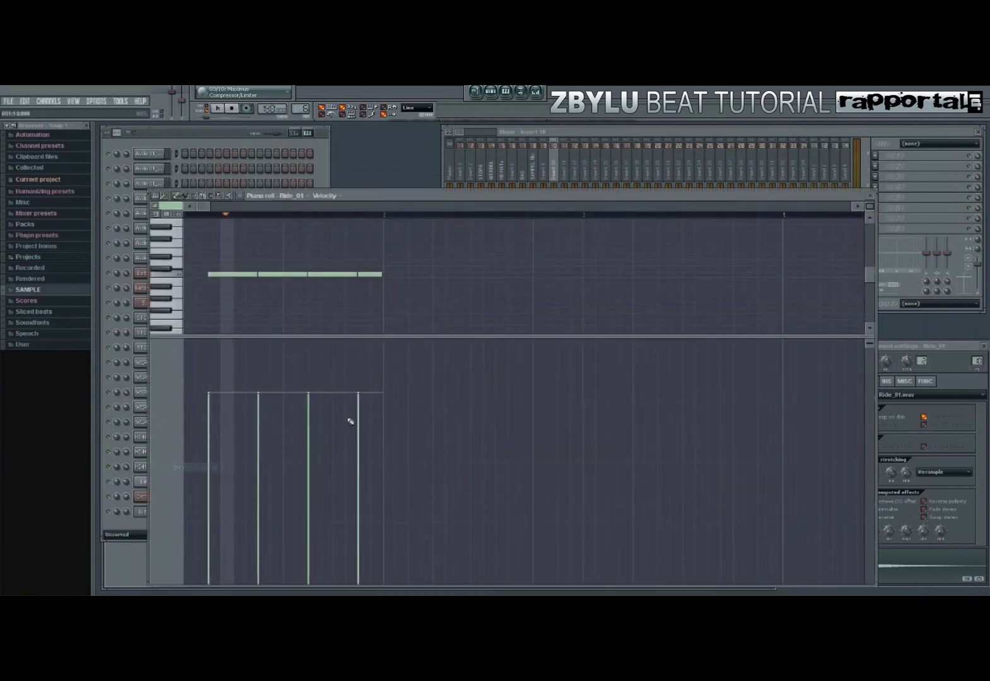
pyautogui.hotkey('ctrl', 'a')
pyautogui.click(416, 107)
pyautogui.click(427, 141)
pyautogui.moveTo(382, 274); pyautogui.dragTo(377, 275)
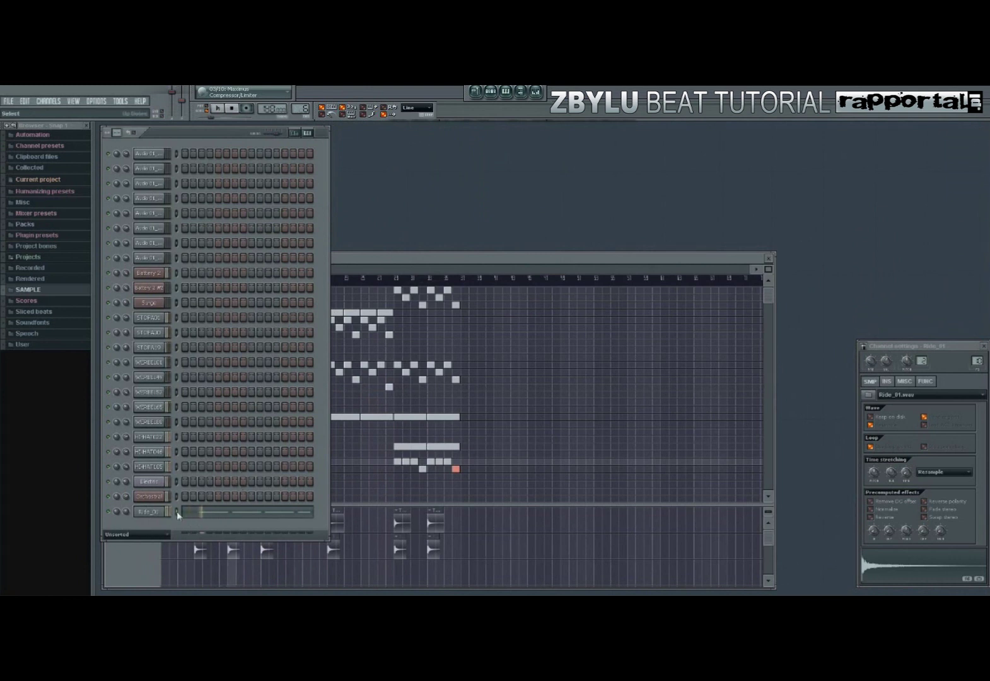
# - Delete the fourth Ride_01 note in the piano roll, restore Line snapping, and close the editor
pyautogui.click(207, 523)
pyautogui.rightClick(366, 275)
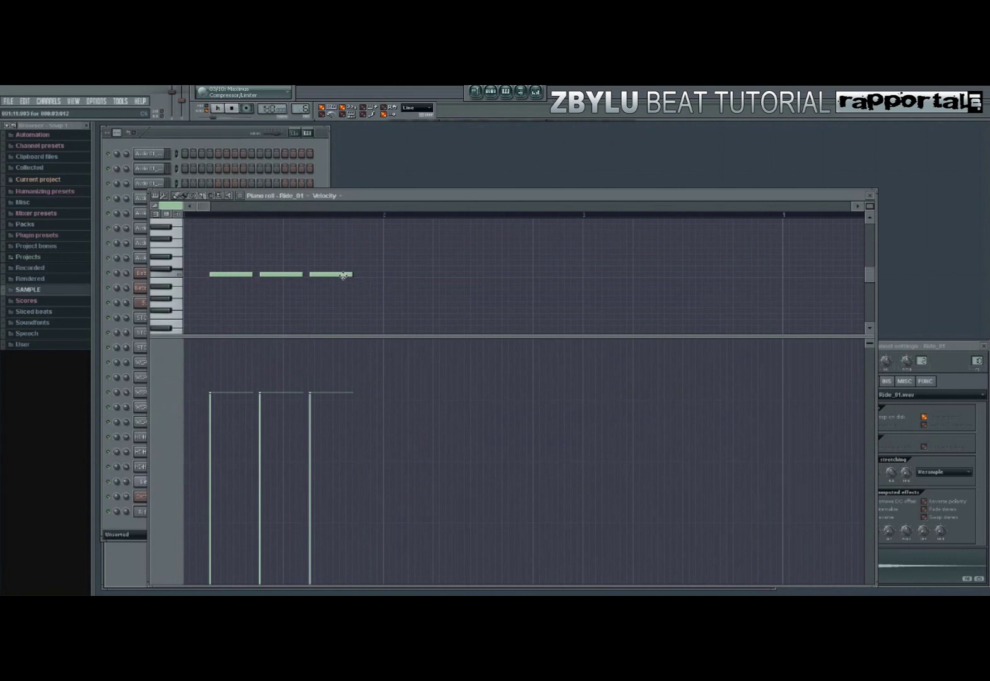
pyautogui.click(417, 107)
pyautogui.click(417, 124)
pyautogui.click(873, 196)
# - Rename the ride cymbal's mixer insert to RIDE
pyautogui.press('F9')
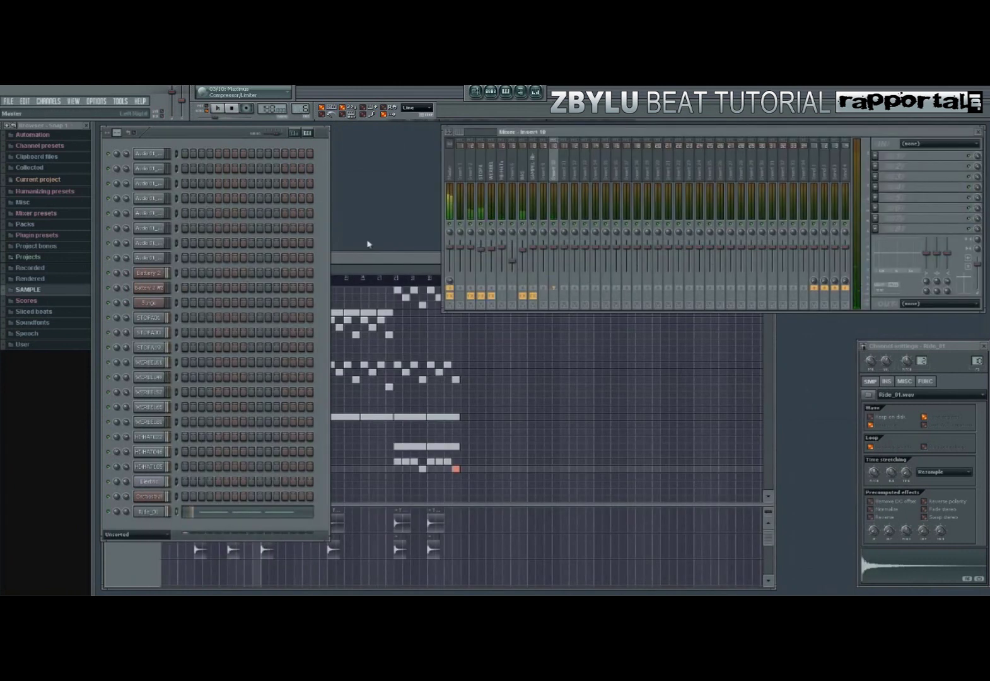
pyautogui.click(366, 259)
pyautogui.click(228, 135)
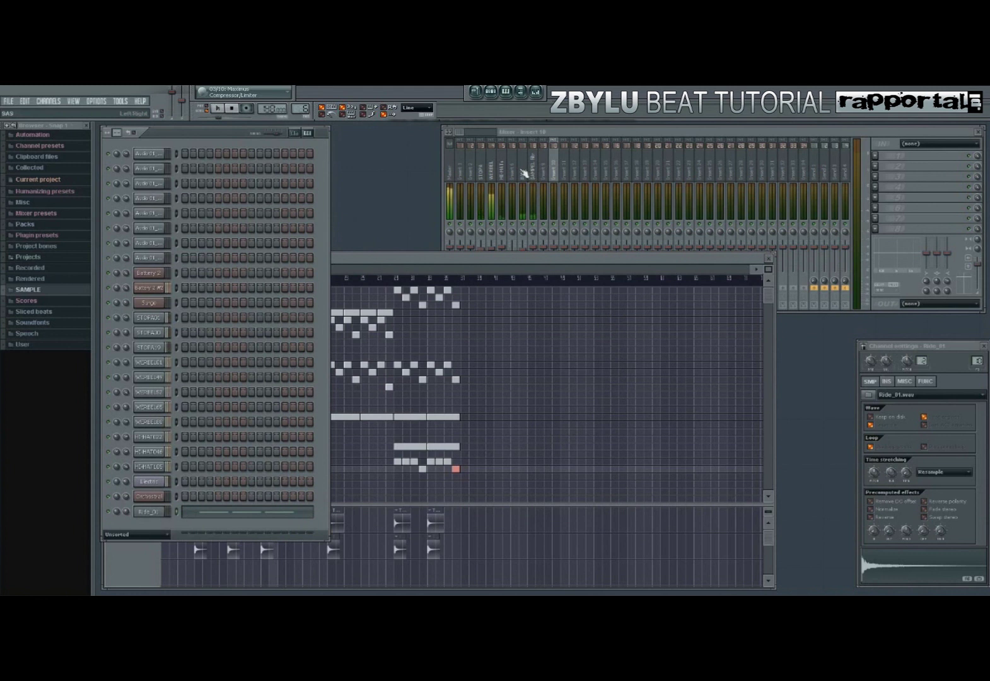
pyautogui.click(523, 264)
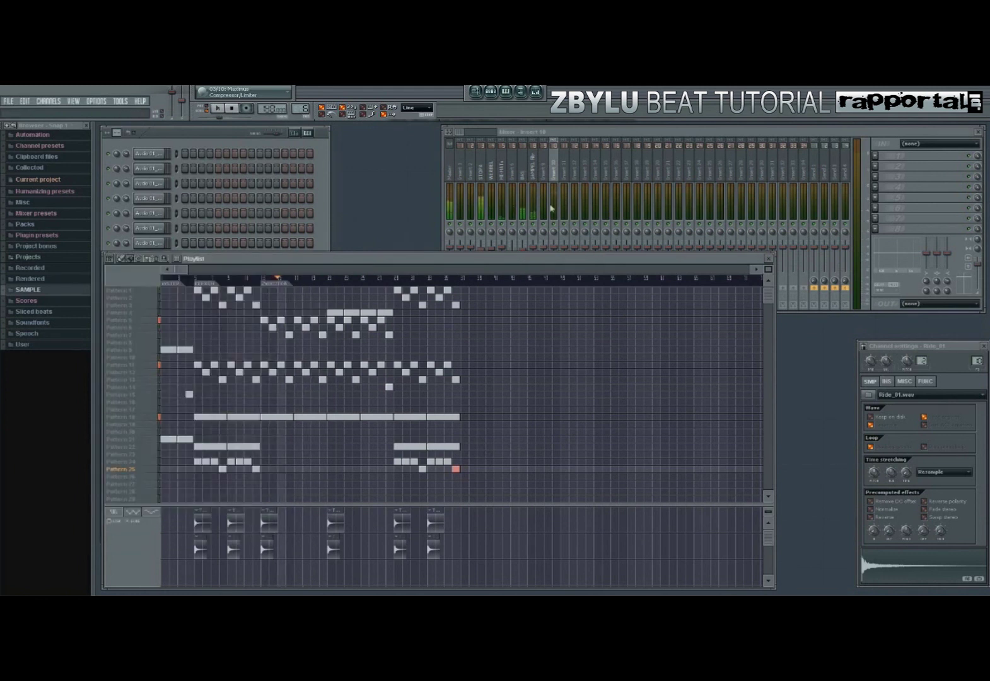
pyautogui.doubleClick(556, 172)
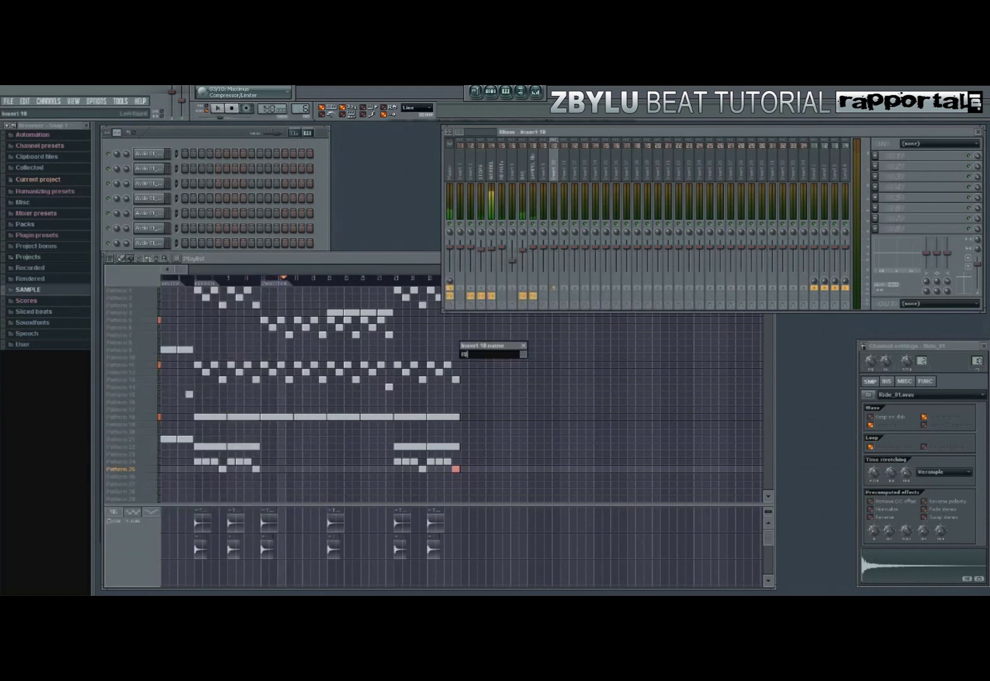
pyautogui.write('RIDE')
pyautogui.press('Return')
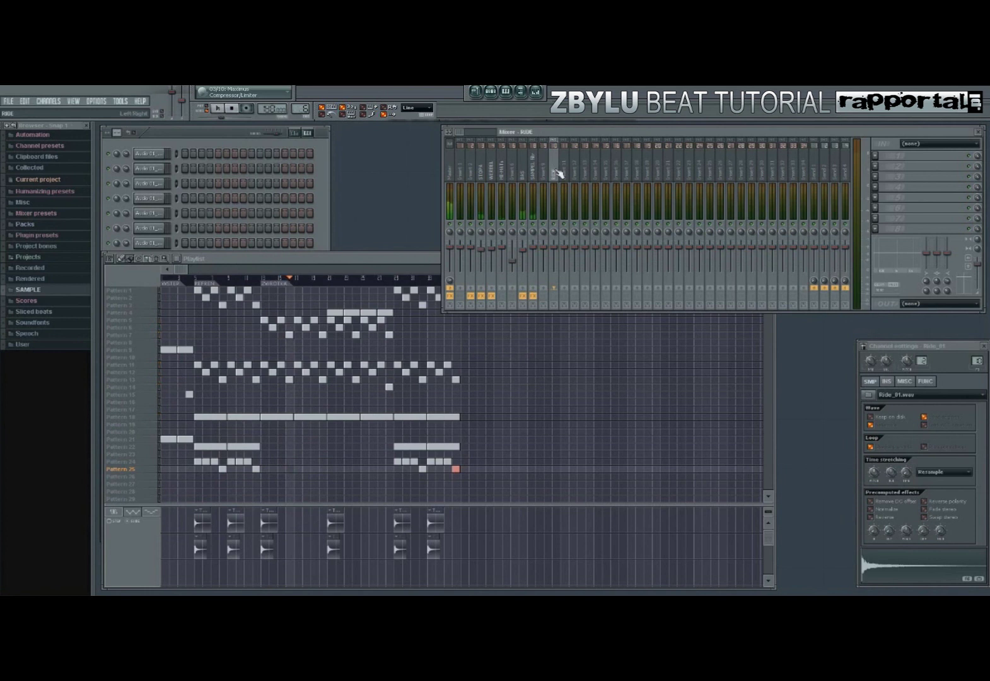
# - Add a REFREN marker at the start of the second chorus in the playlist and save the project
pyautogui.click(382, 264)
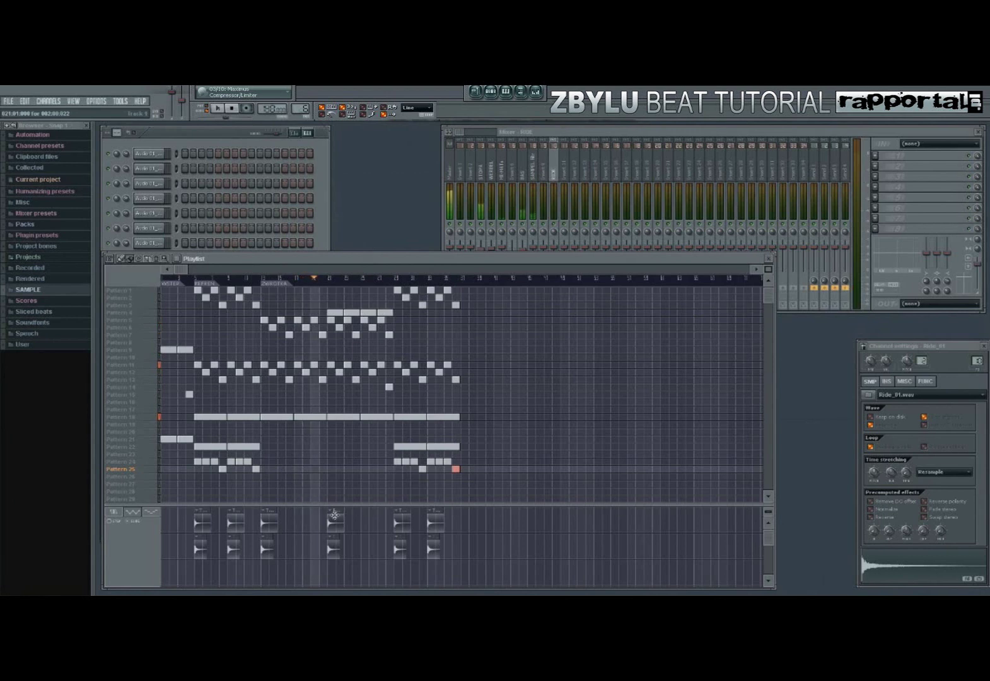
pyautogui.hotkey('alt', 't')
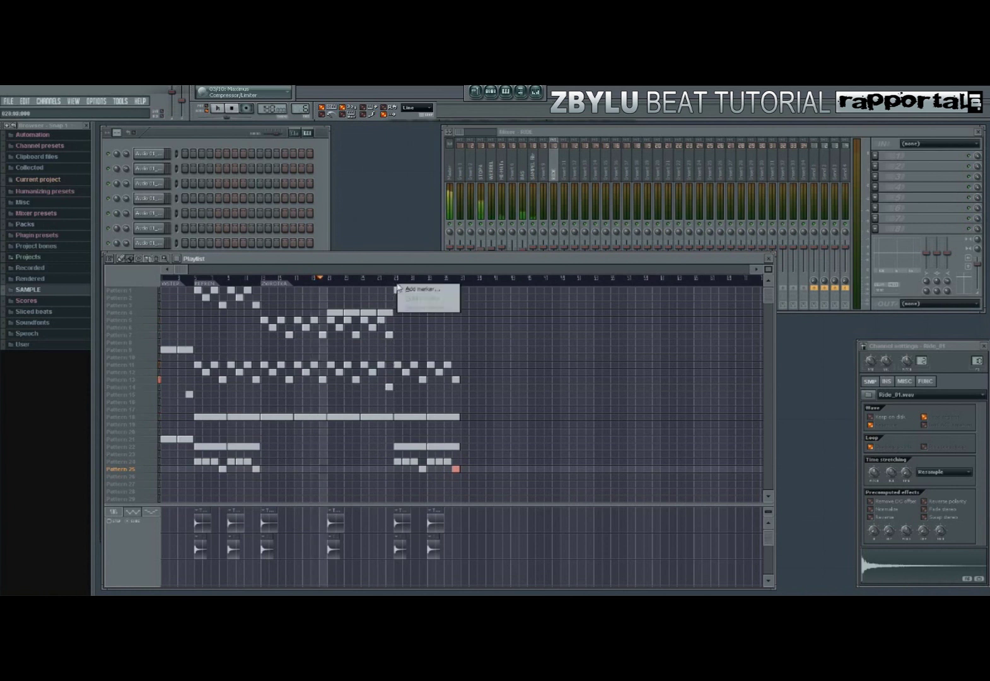
pyautogui.write('REFREN')
pyautogui.press('Return')
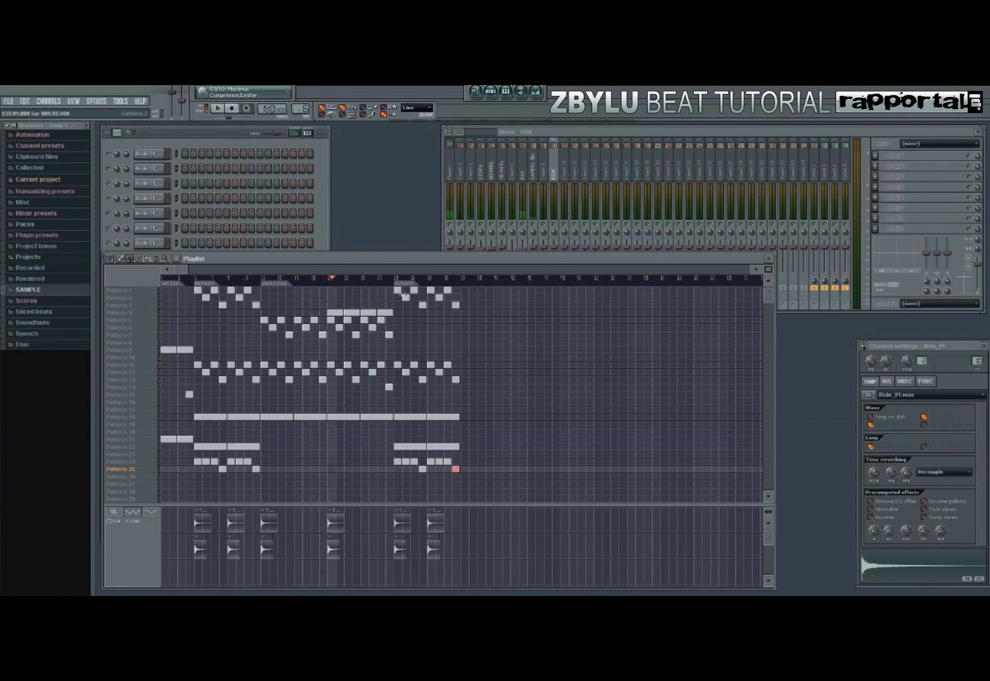
pyautogui.moveTo(375, 253); pyautogui.dragTo(382, 223)
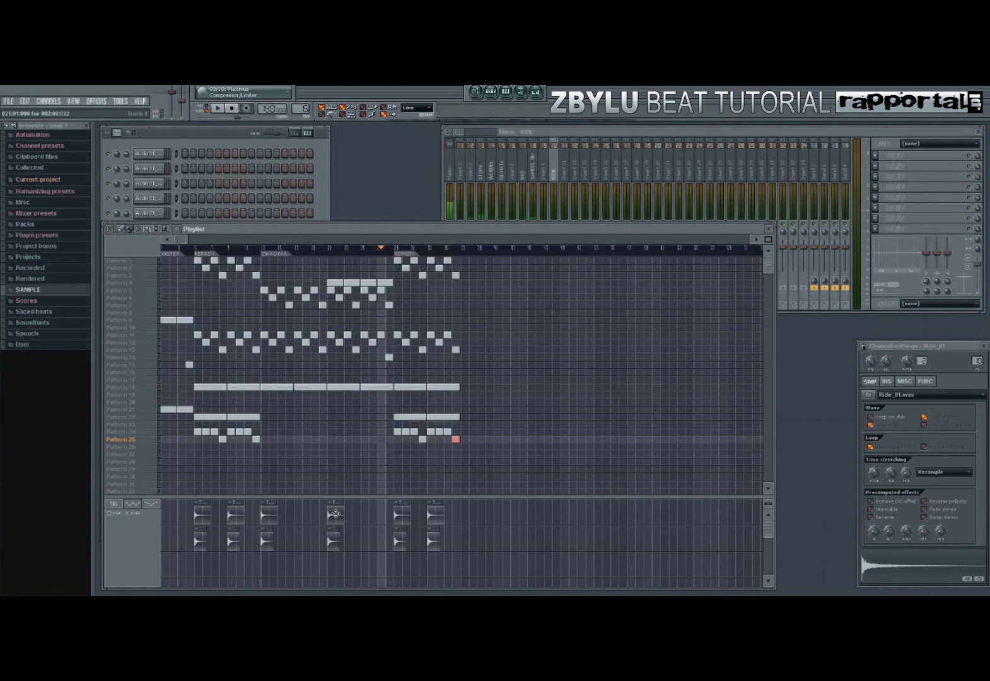
pyautogui.hotkey('ctrl', 's')
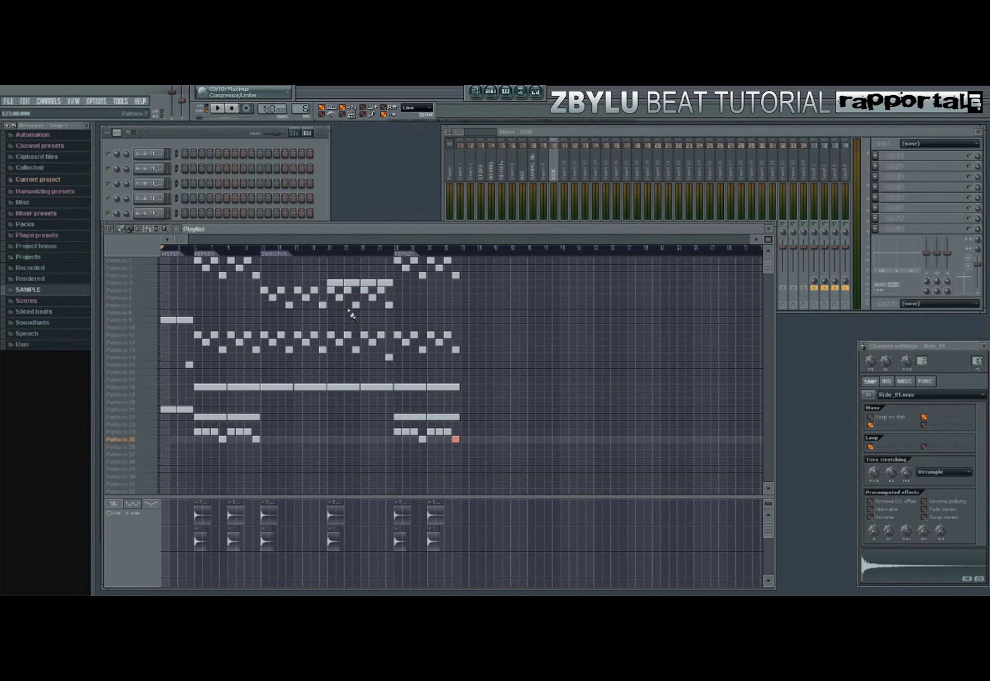
# - Select empty Pattern 27, open the Surge synth channel, and toggle the Typing keyboard to piano option
pyautogui.click(148, 455)
pyautogui.click(217, 146)
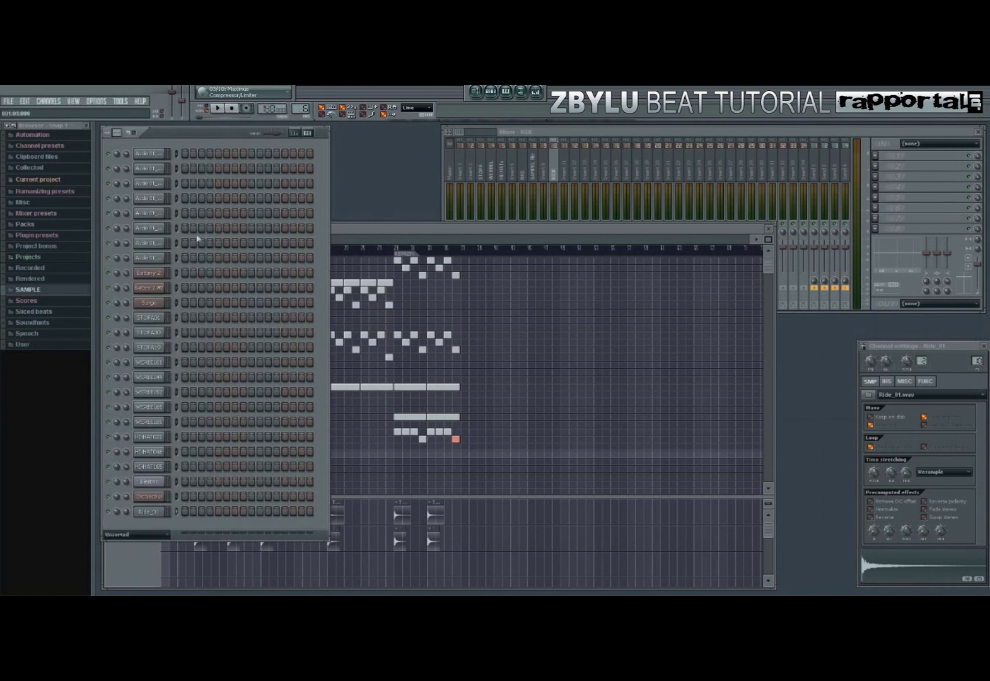
pyautogui.click(148, 303)
pyautogui.click(563, 256)
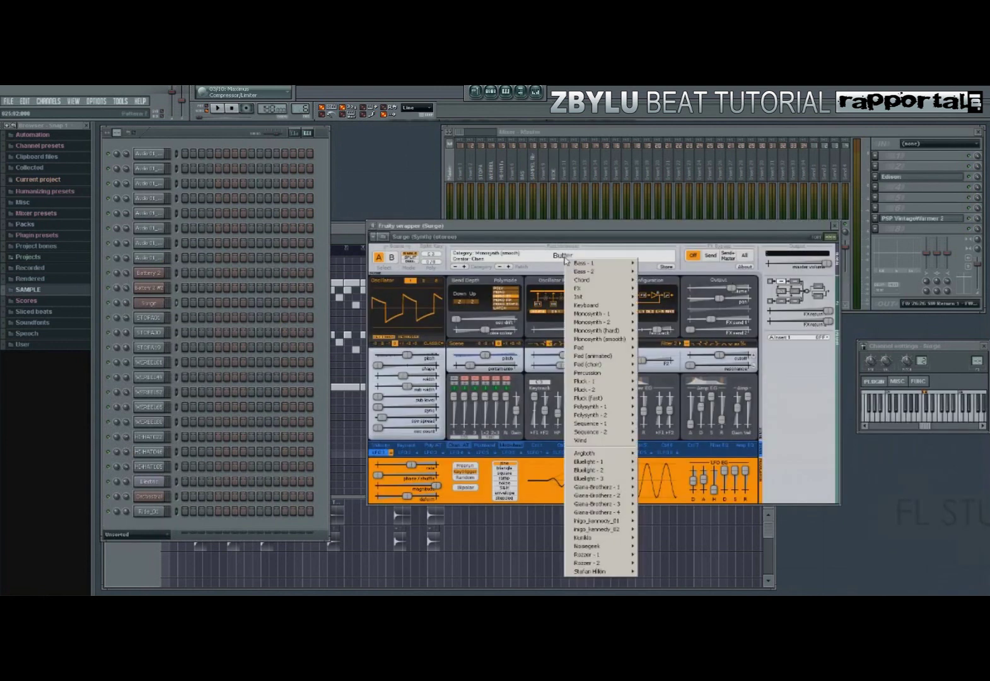
pyautogui.click(97, 101)
pyautogui.click(96, 101)
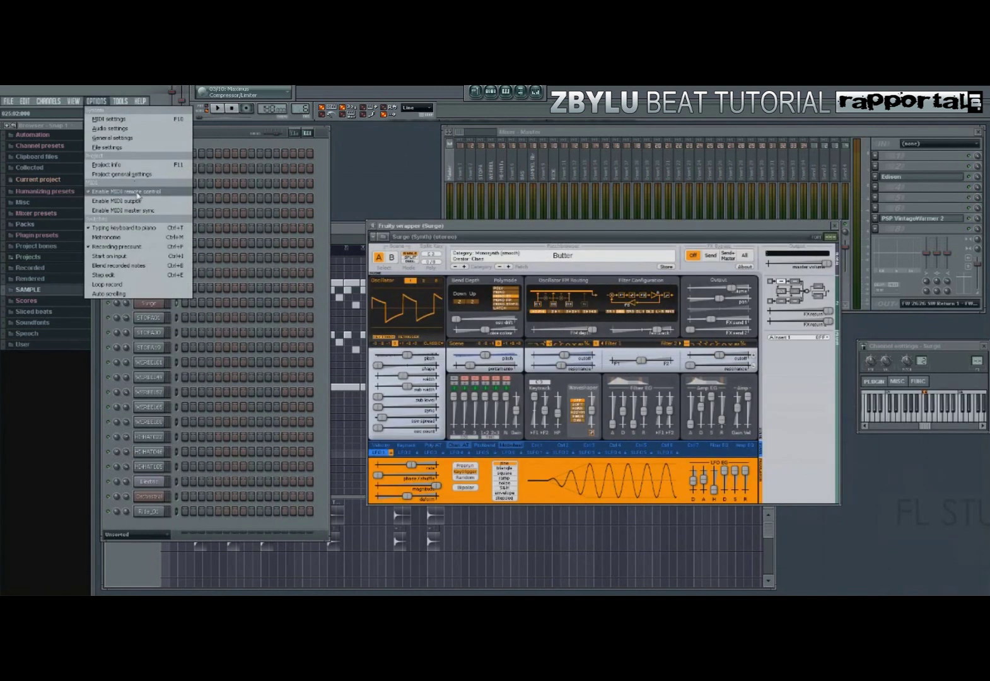
pyautogui.click(152, 231)
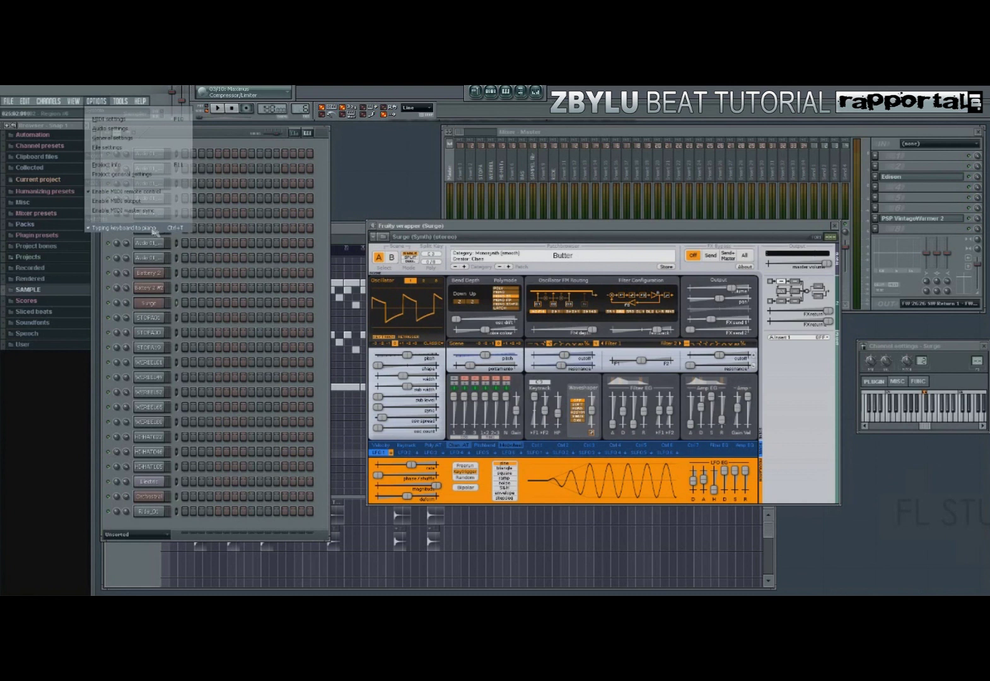
# - Try the Bell pad patch and the Assymetry 2 animated pad patch in Surge
pyautogui.click(581, 256)
pyautogui.moveTo(636, 343)
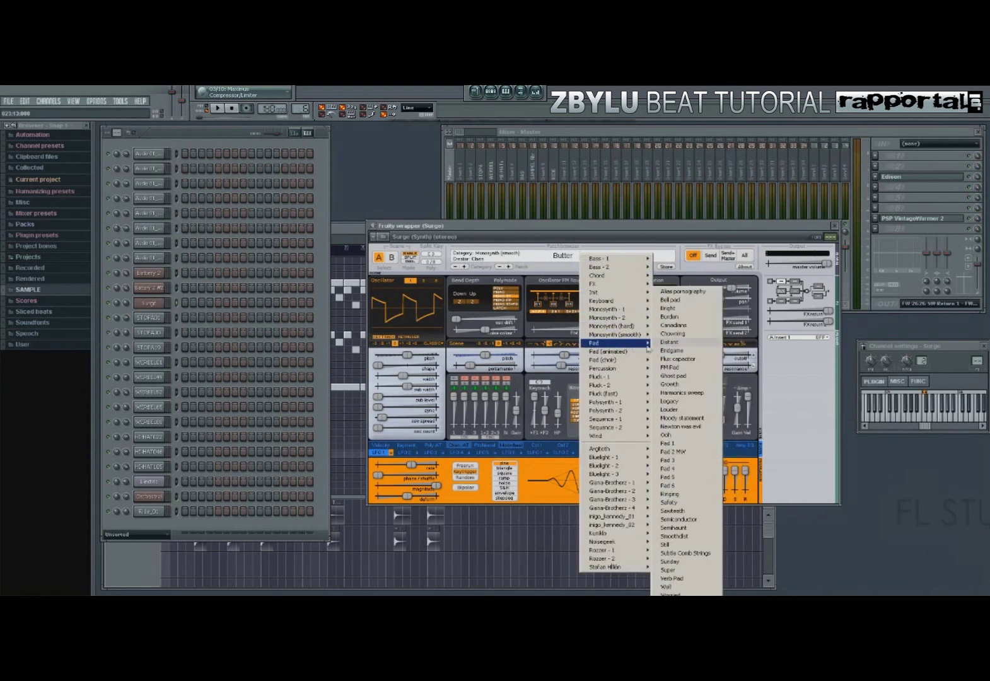
pyautogui.click(690, 300)
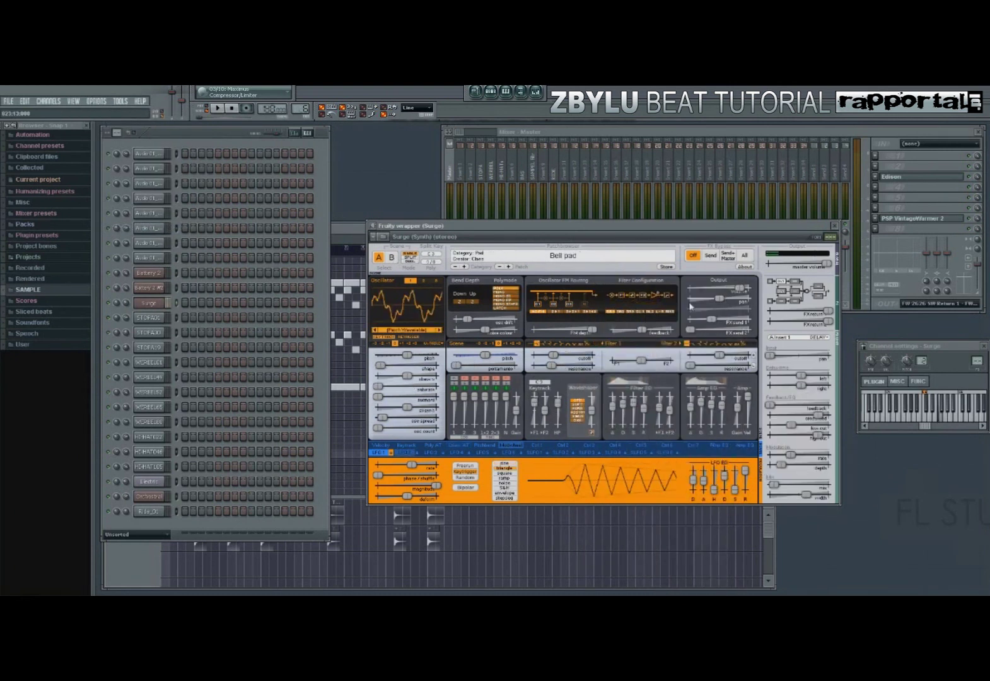
pyautogui.click(528, 255)
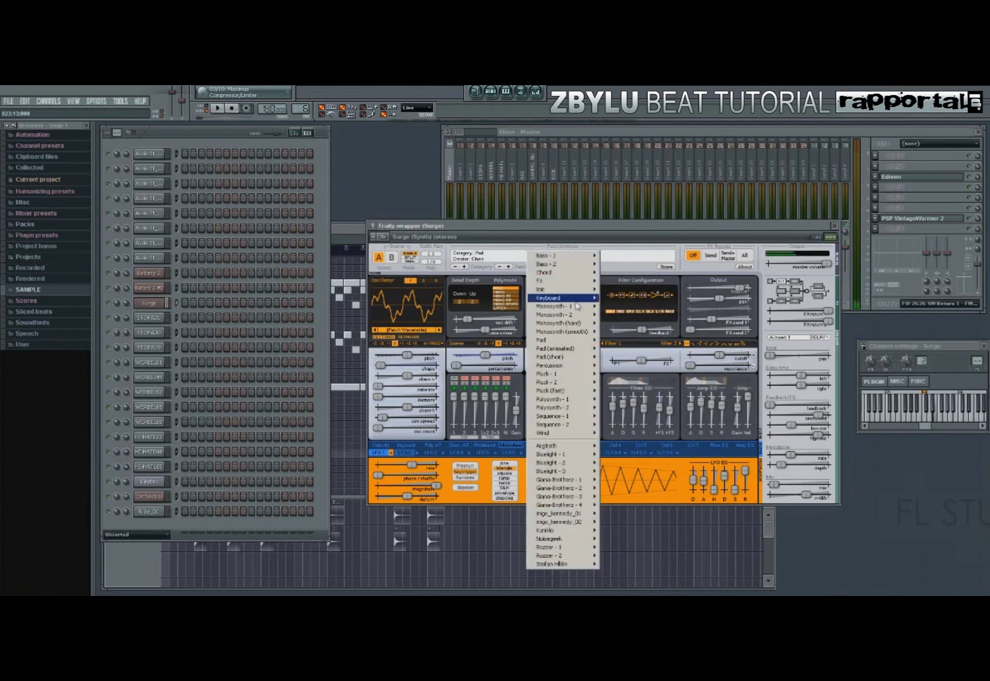
pyautogui.moveTo(581, 310)
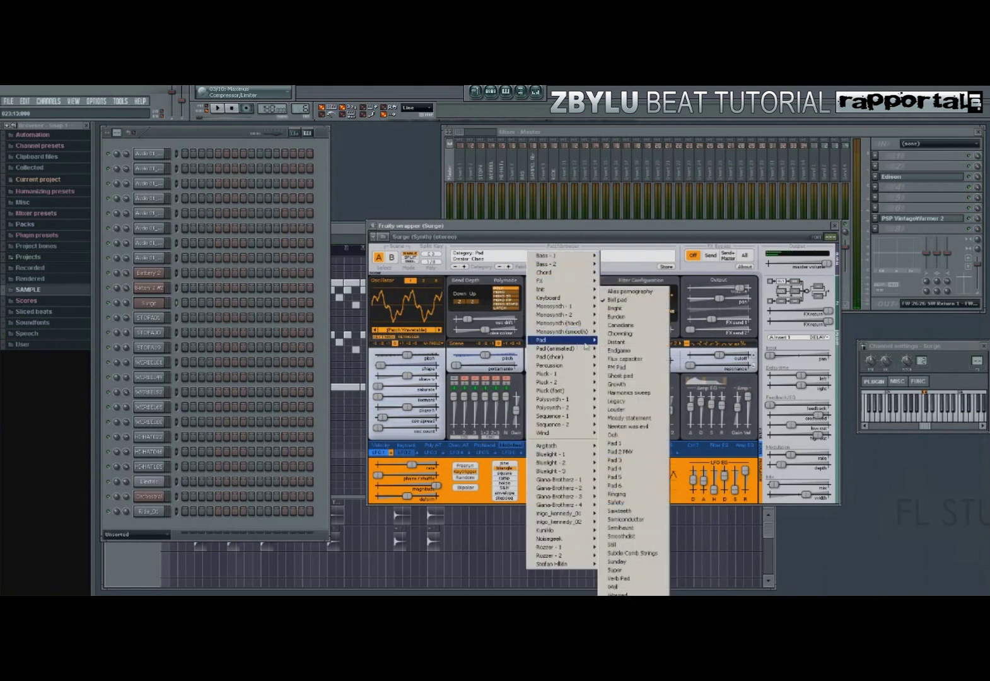
pyautogui.moveTo(591, 351)
pyautogui.click(624, 362)
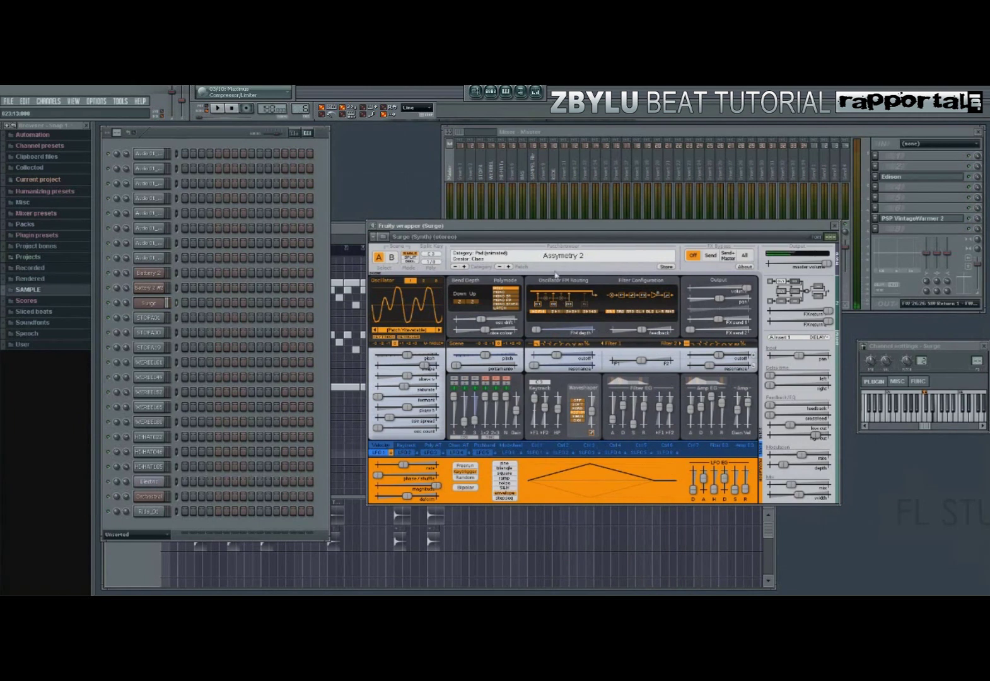
# - Audition Surge's Xbox, Well and Verb Pad patches, load the Super pad patch, and close the synth window
pyautogui.click(500, 267)
pyautogui.click(502, 266)
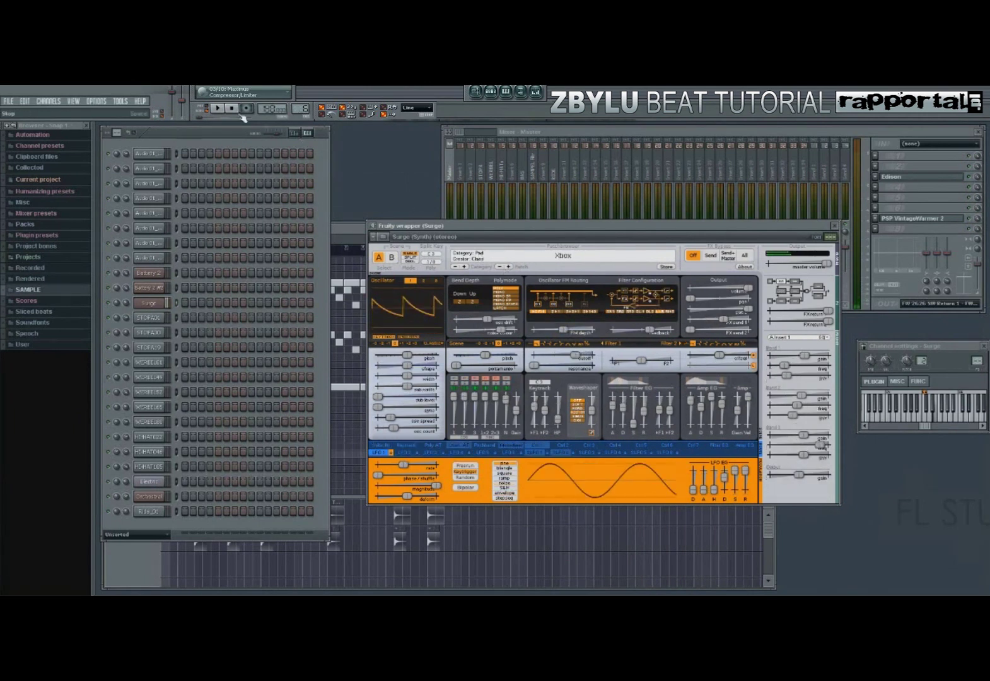
pyautogui.click(501, 267)
pyautogui.click(502, 267)
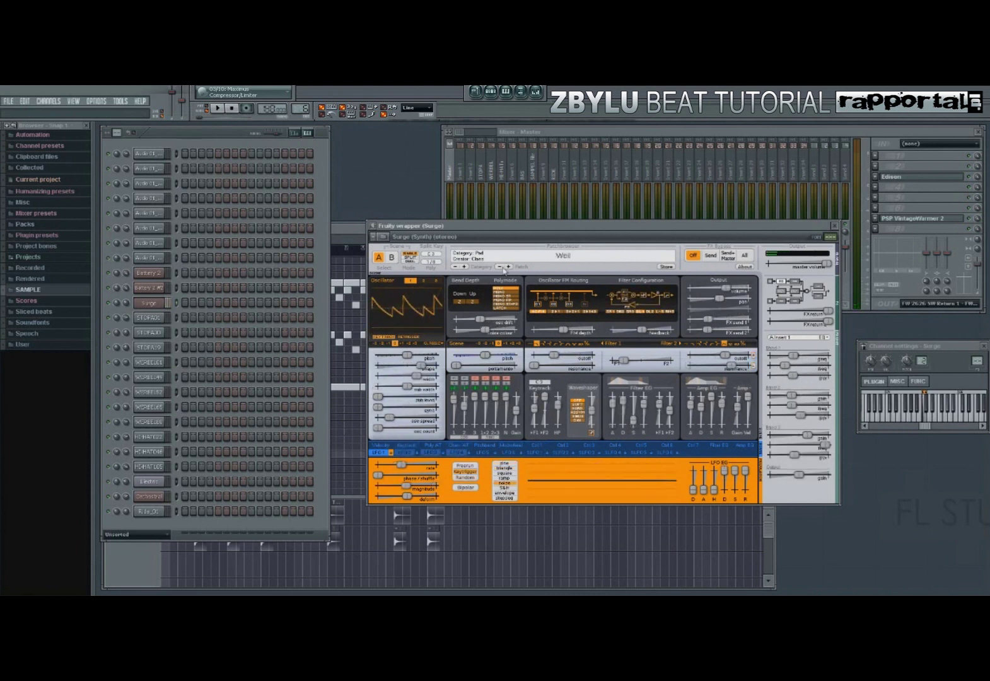
pyautogui.click(503, 268)
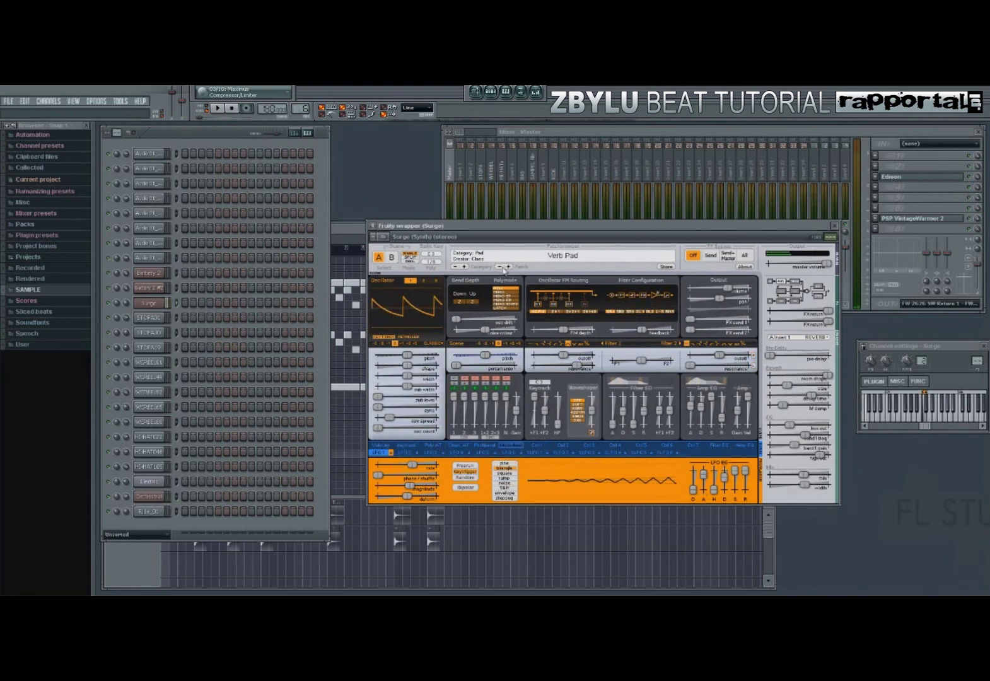
pyautogui.click(509, 268)
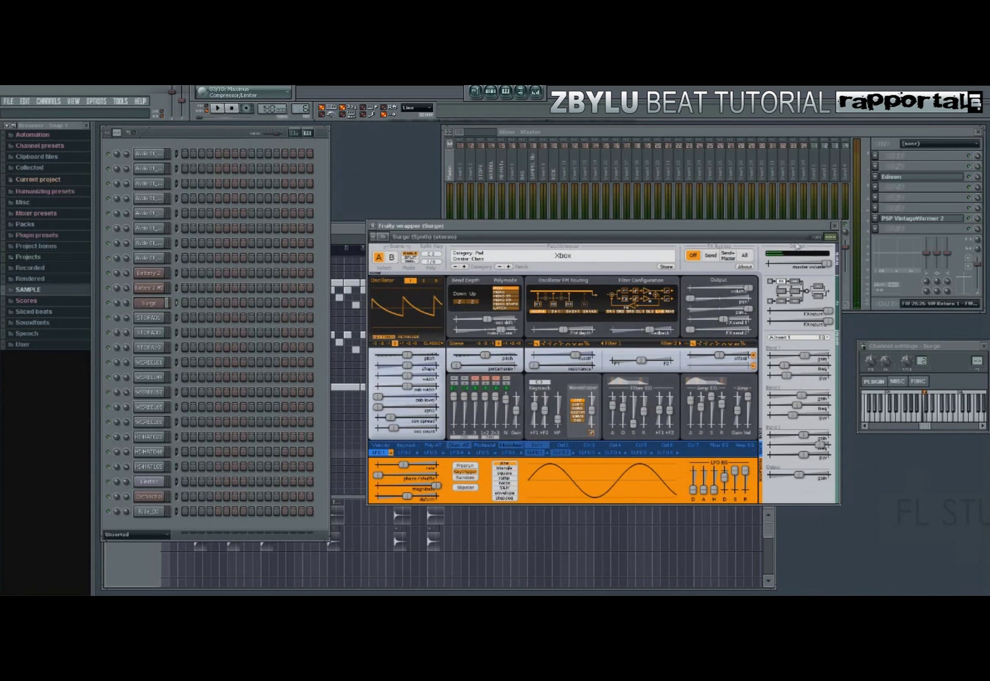
pyautogui.click(502, 267)
pyautogui.click(501, 267)
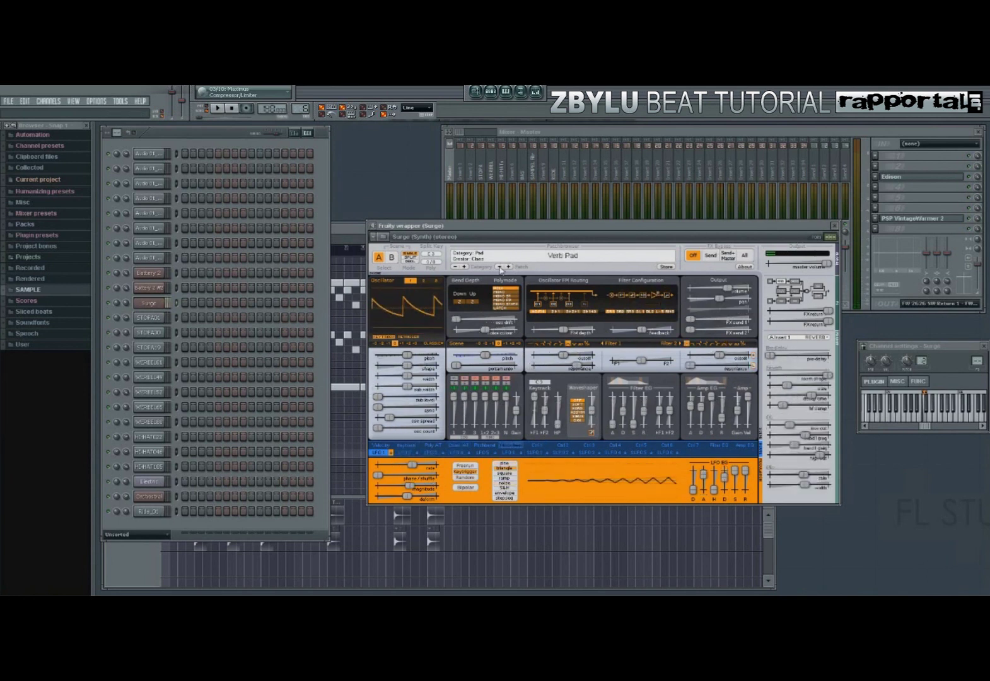
pyautogui.click(501, 268)
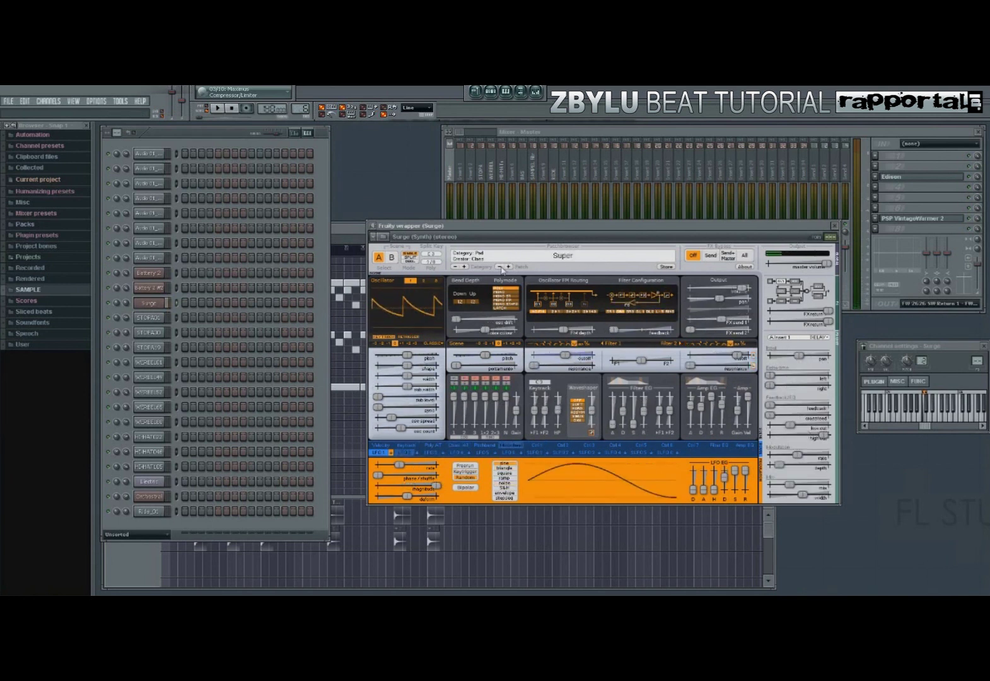
pyautogui.click(834, 225)
# - Play the arrangement from just before the ZWROTKA marker, stop it, and return the playback position there
pyautogui.click(569, 385)
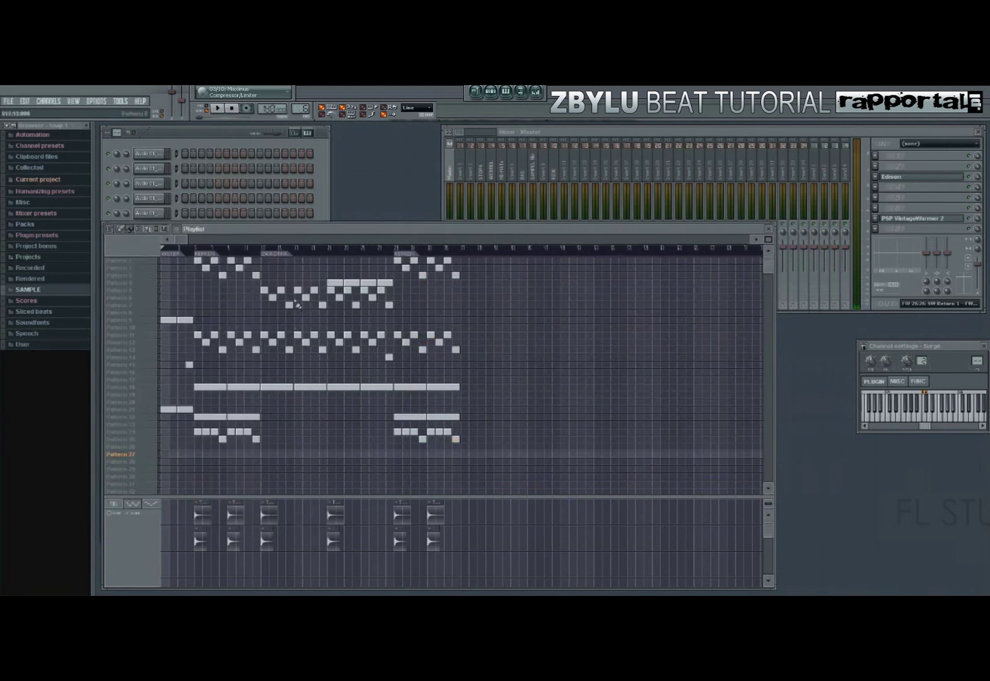
pyautogui.click(318, 249)
pyautogui.click(262, 249)
pyautogui.click(258, 250)
pyautogui.click(218, 108)
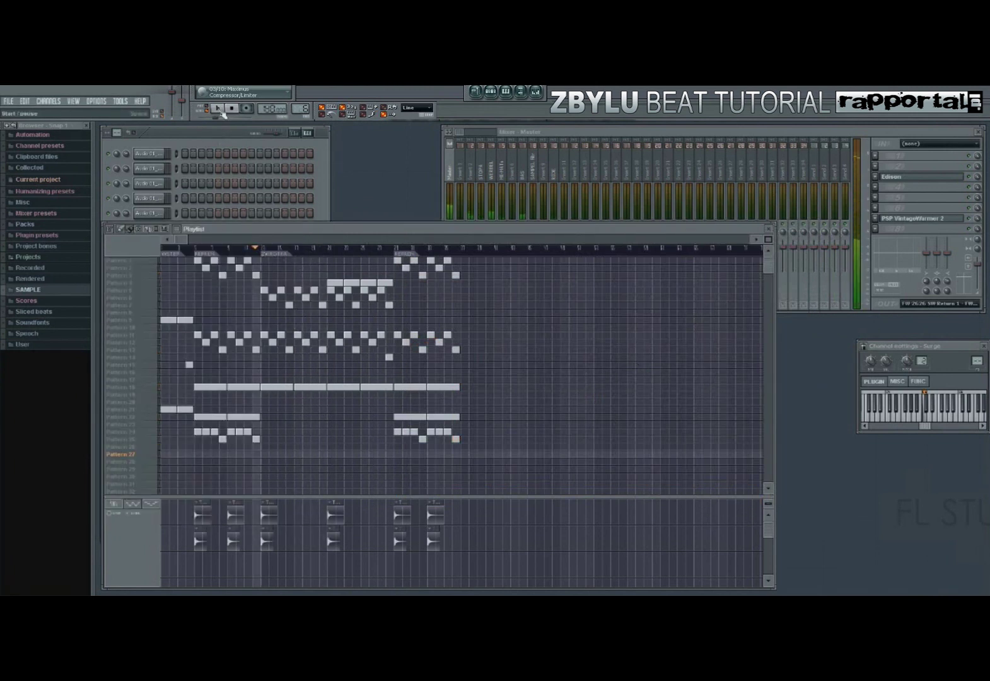
pyautogui.click(220, 138)
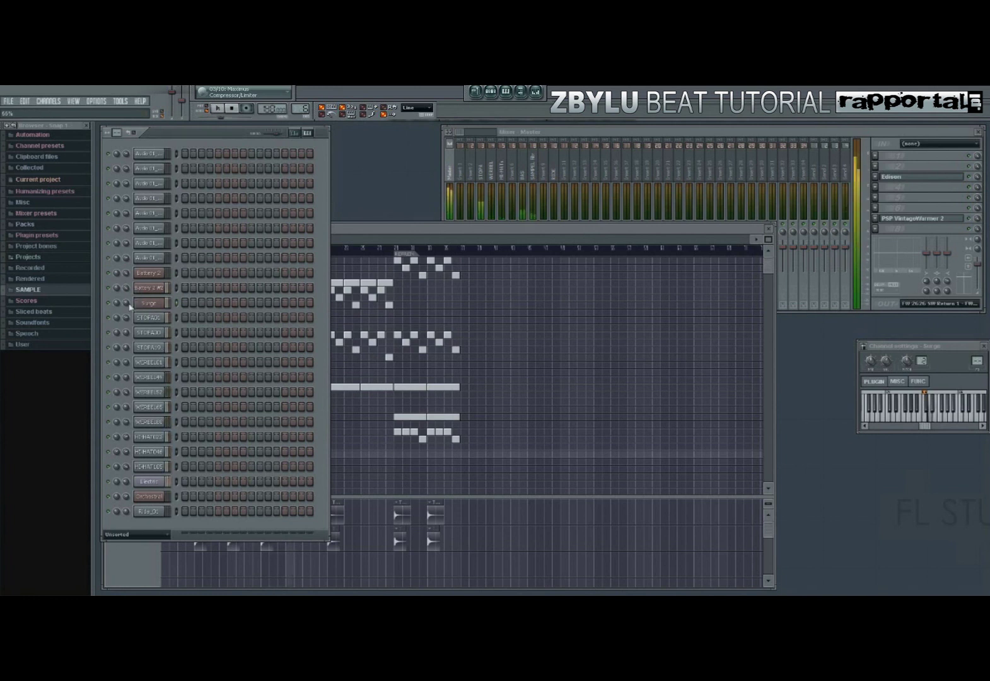
pyautogui.rightClick(563, 464)
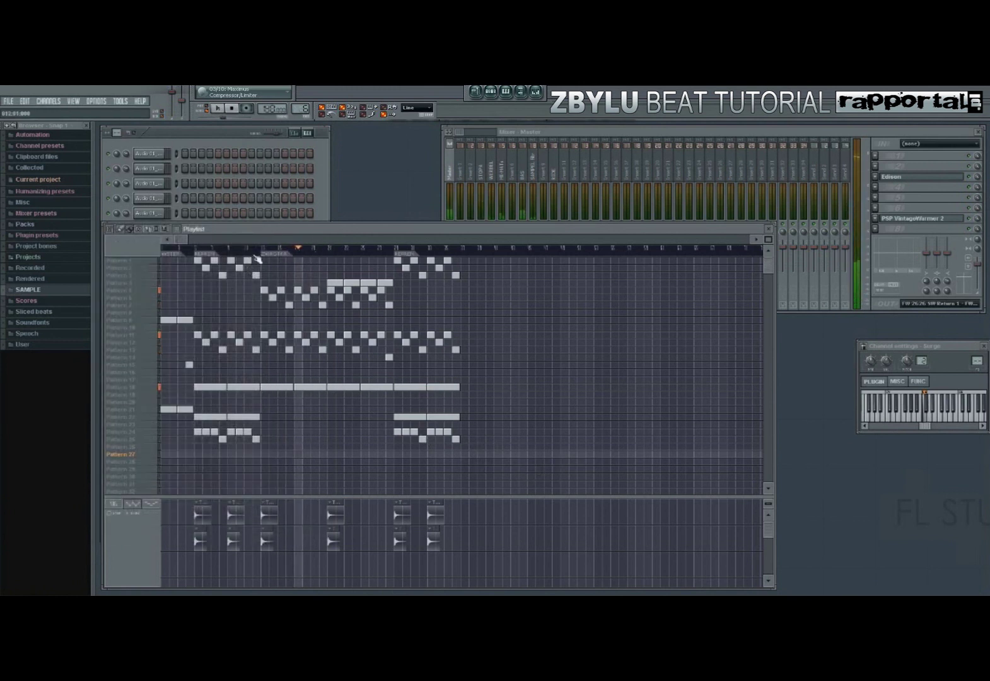
pyautogui.press('space')
pyautogui.click(259, 248)
pyautogui.click(238, 136)
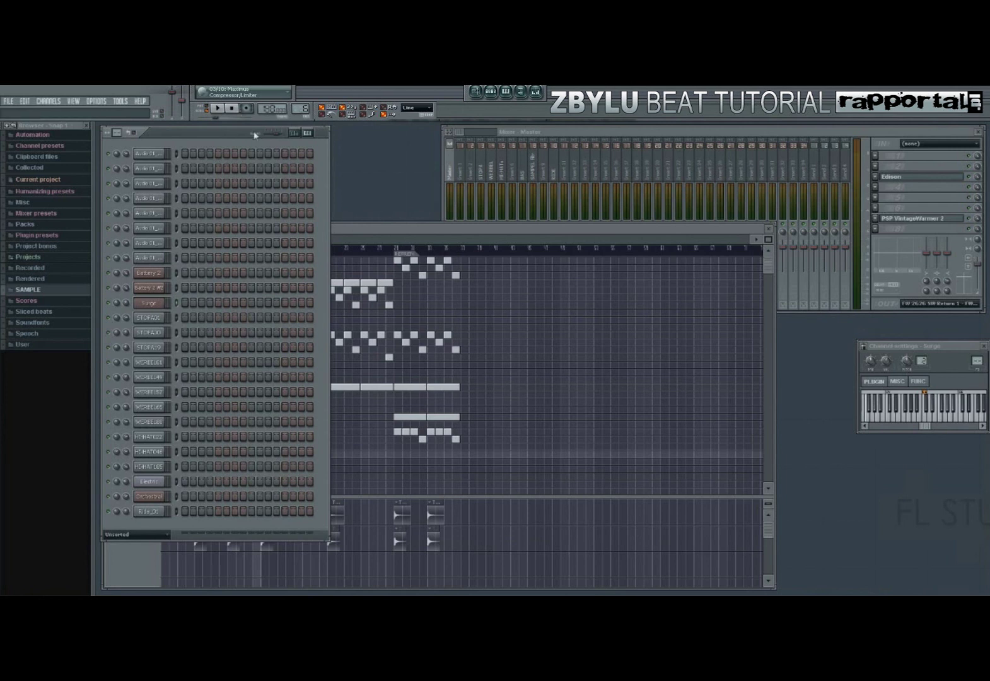
# - Record a Surge pad melody into Pattern 27 while the arrangement plays, and turn recording off
pyautogui.click(251, 113)
pyautogui.click(352, 229)
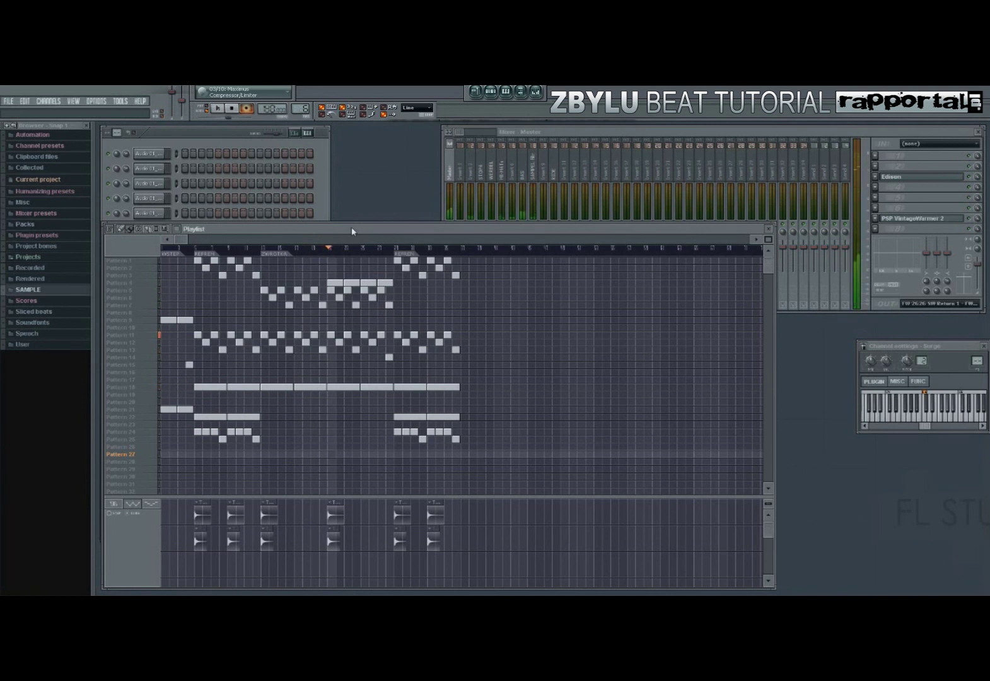
pyautogui.click(248, 110)
pyautogui.click(228, 133)
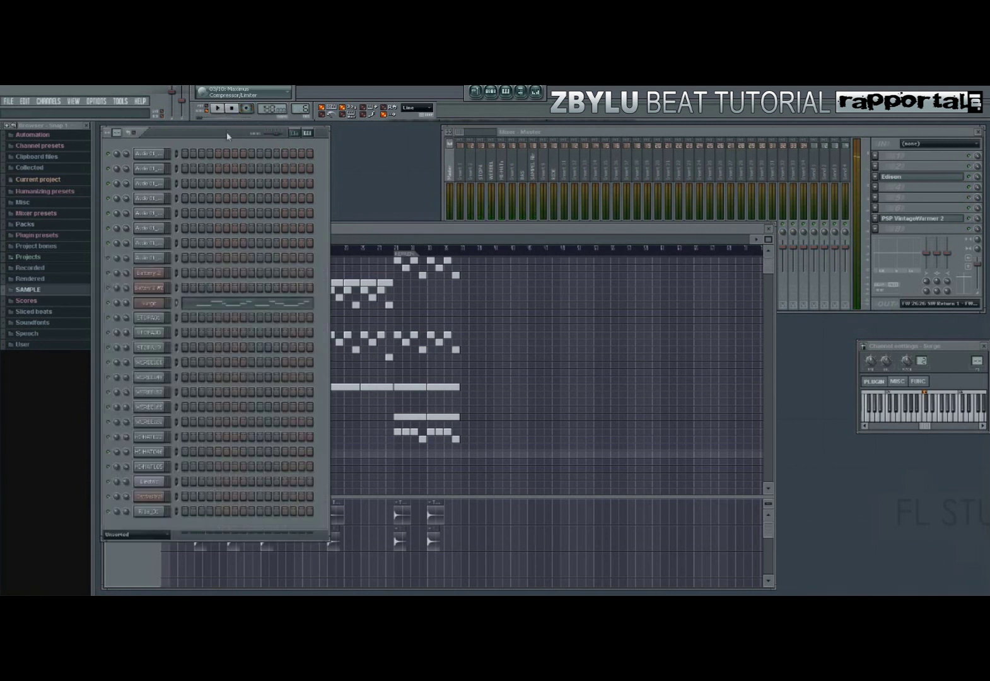
# - Shift all recorded Surge notes one bar earlier in the piano roll so the first note starts at bar 1
pyautogui.click(238, 302)
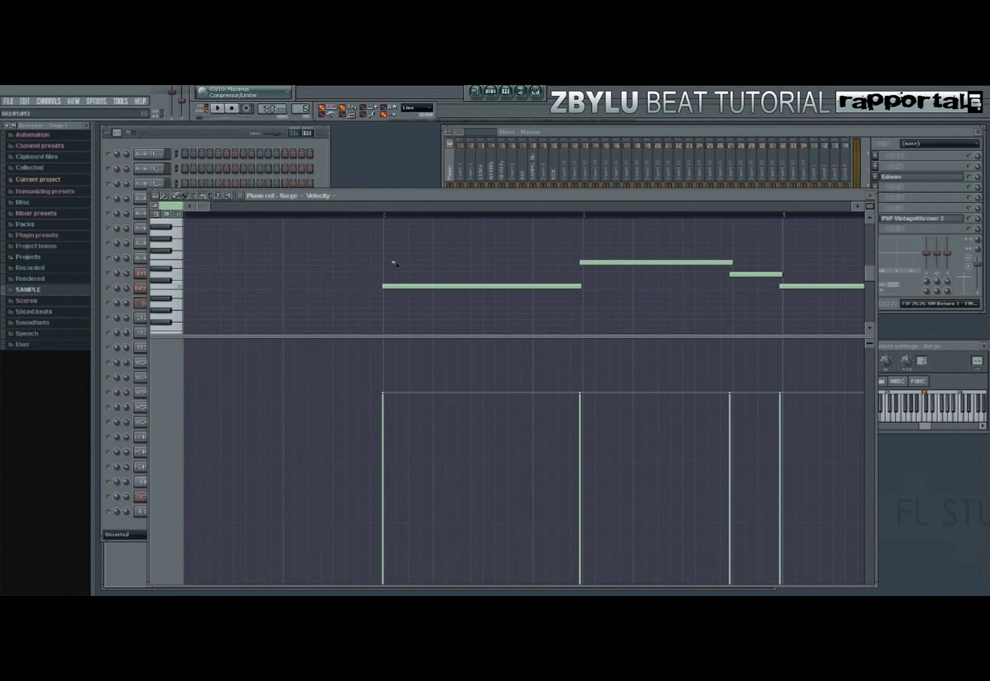
pyautogui.moveTo(383, 267); pyautogui.dragTo(383, 309)
pyautogui.click(176, 195)
pyautogui.hotkey('ctrl', 'a')
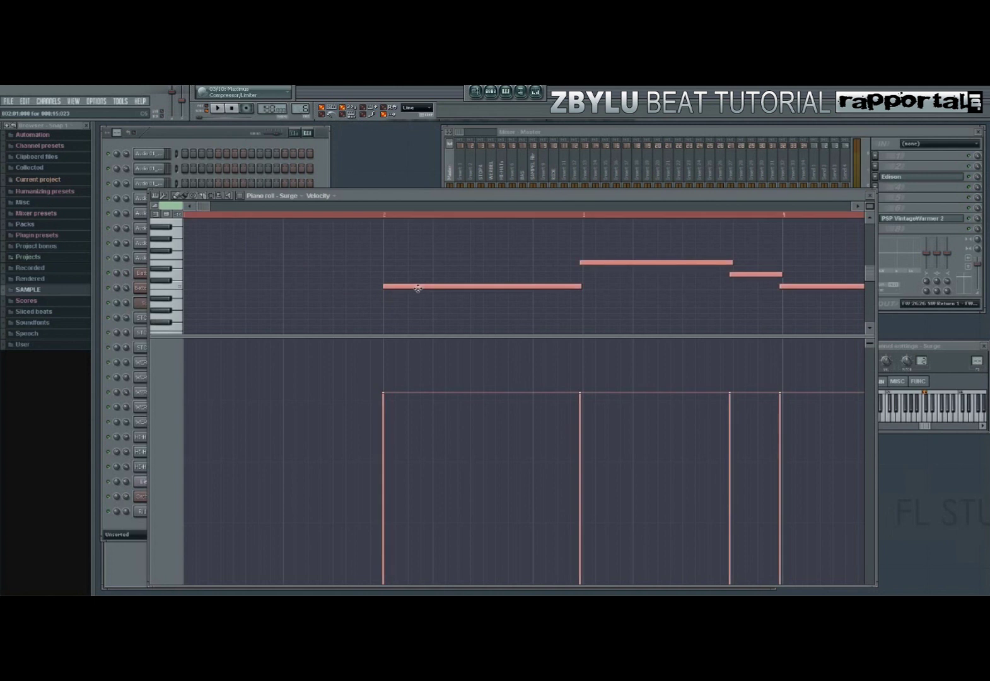
pyautogui.moveTo(415, 288); pyautogui.dragTo(219, 288)
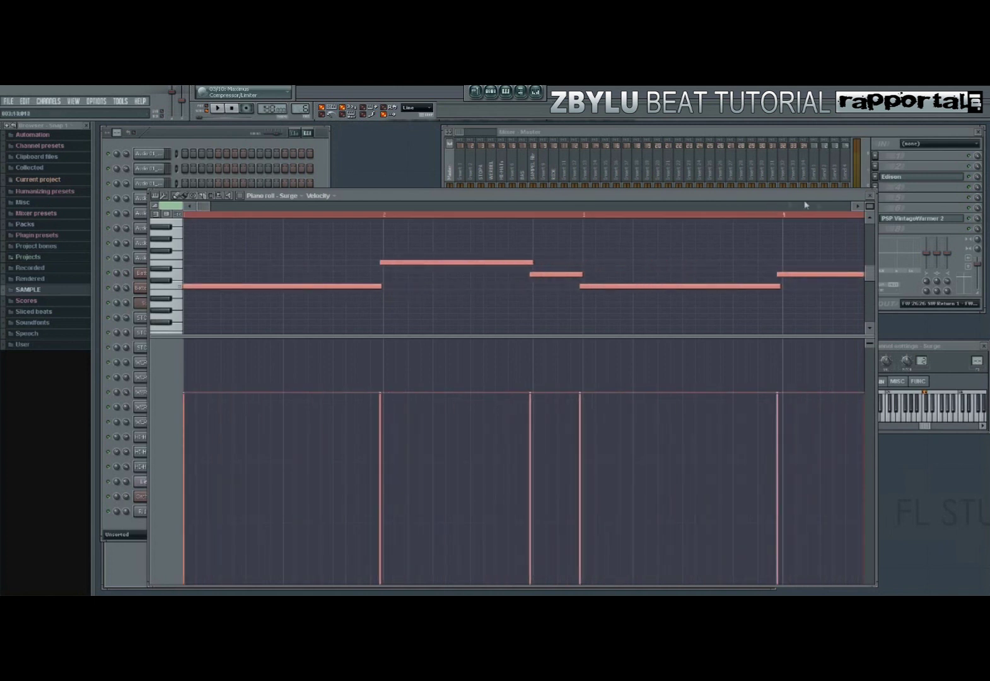
pyautogui.click(870, 195)
# - Place a Pattern 27 clip at the ZWROTKA marker and listen to the arrangement from just before it
pyautogui.click(290, 453)
pyautogui.moveTo(290, 454); pyautogui.dragTo(298, 454)
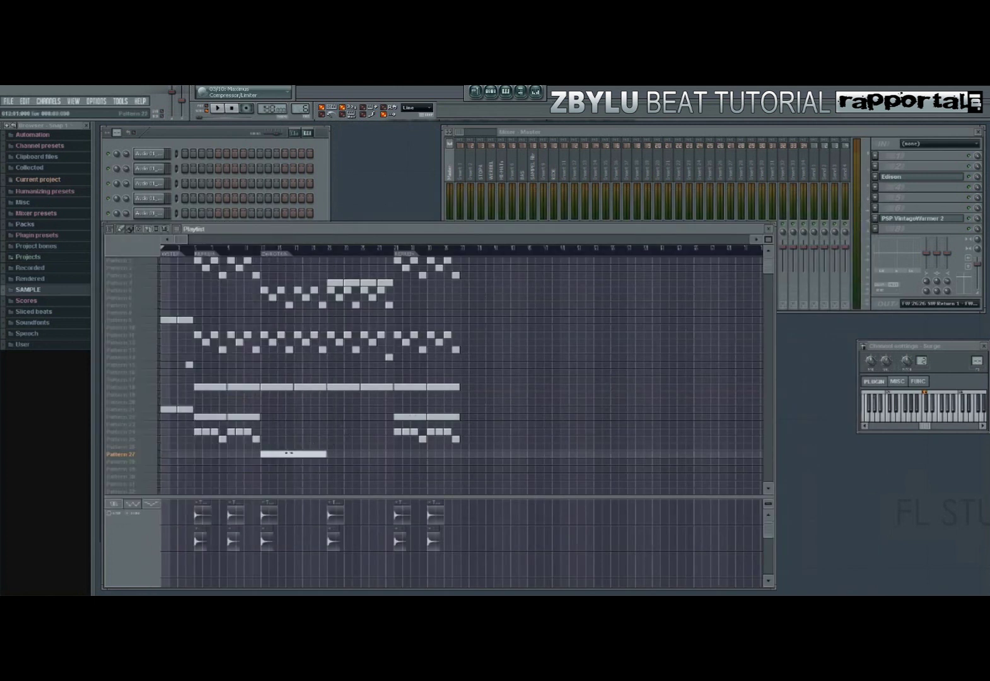
pyautogui.click(259, 249)
pyautogui.press('space')
pyautogui.press('F12')
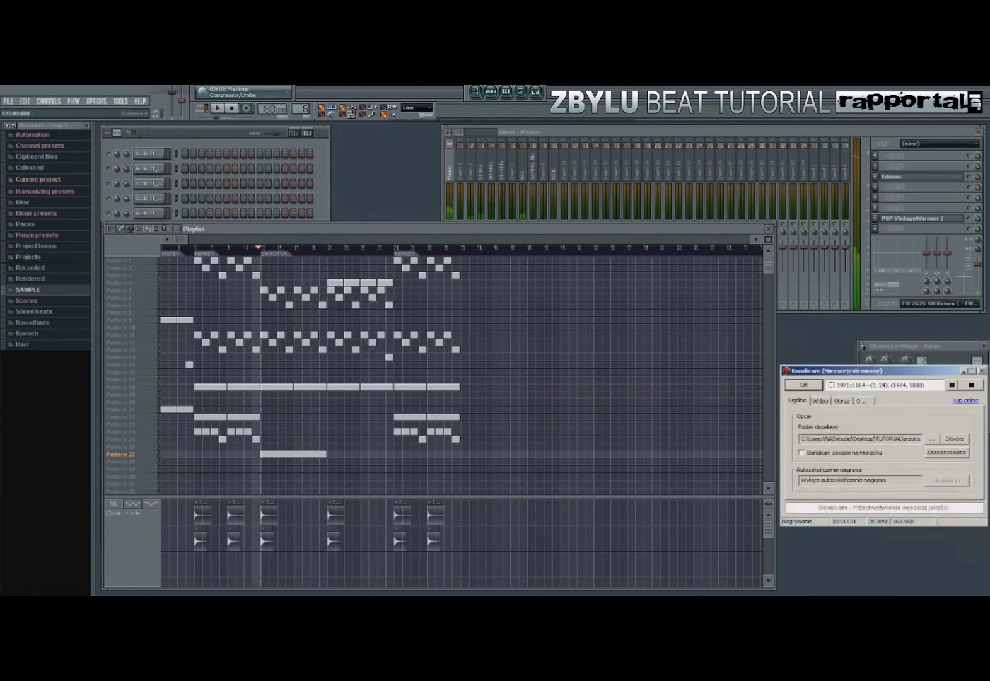
pyautogui.click(398, 233)
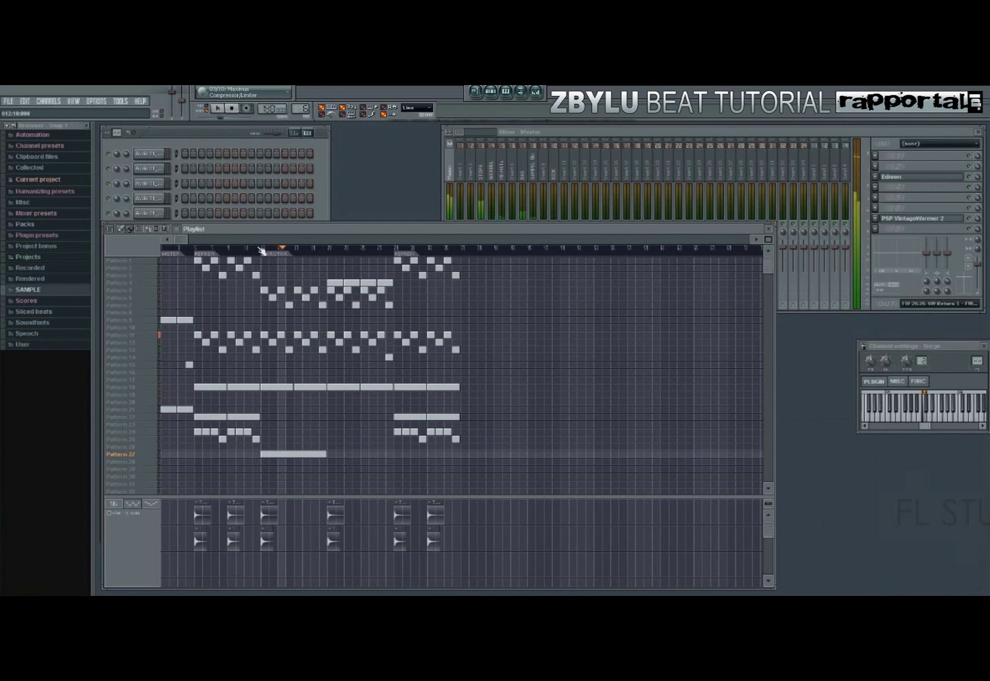
pyautogui.click(221, 137)
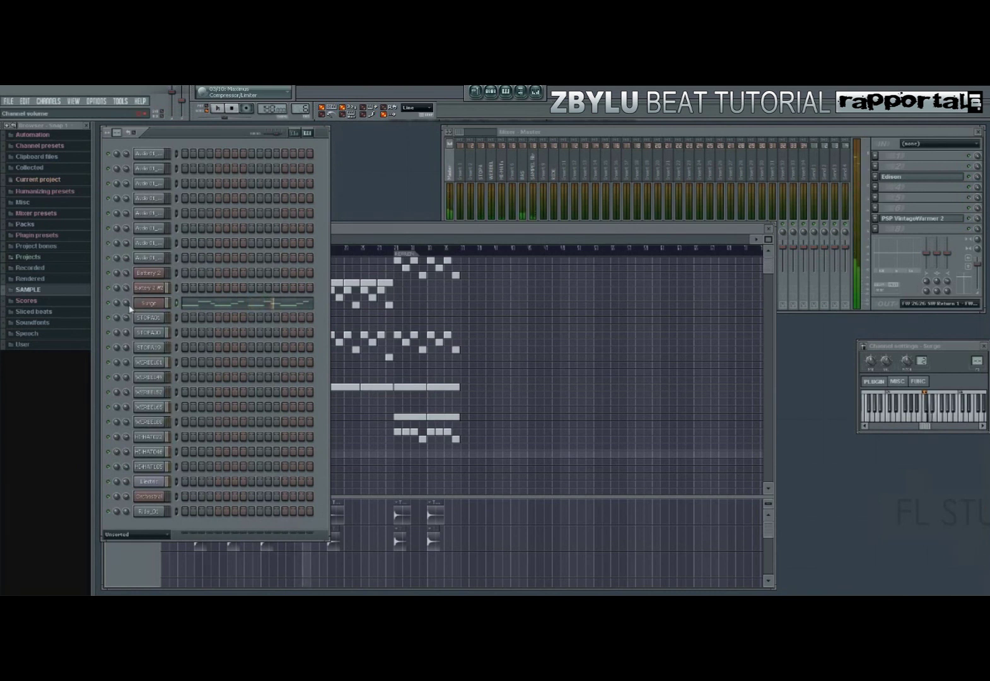
pyautogui.click(400, 236)
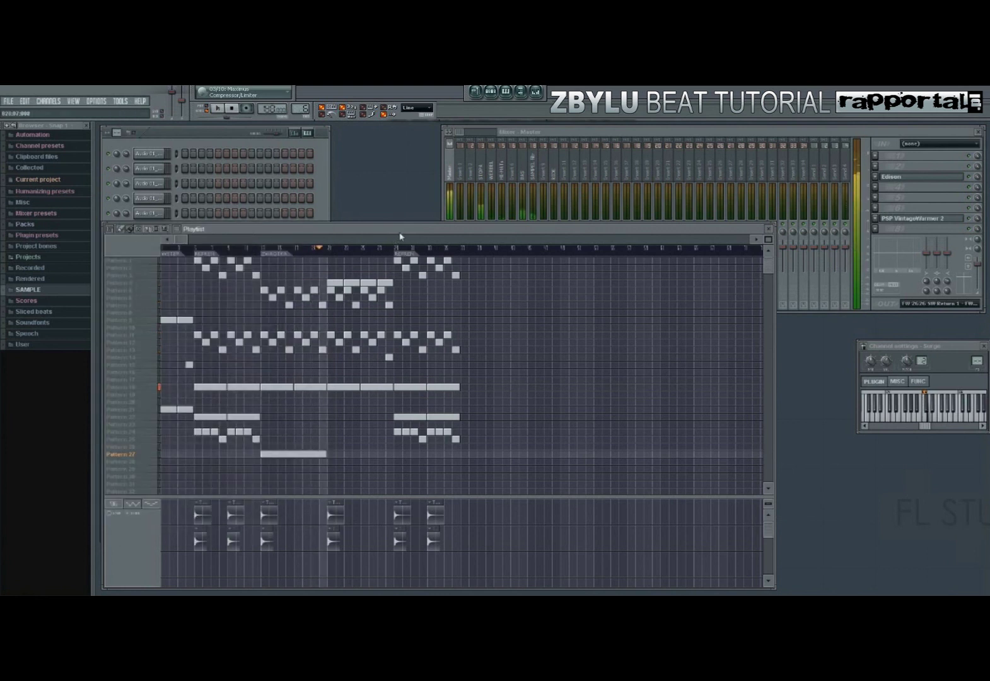
# - Try a second Pattern 27 clip directly after the first one and remove it
pyautogui.click(331, 454)
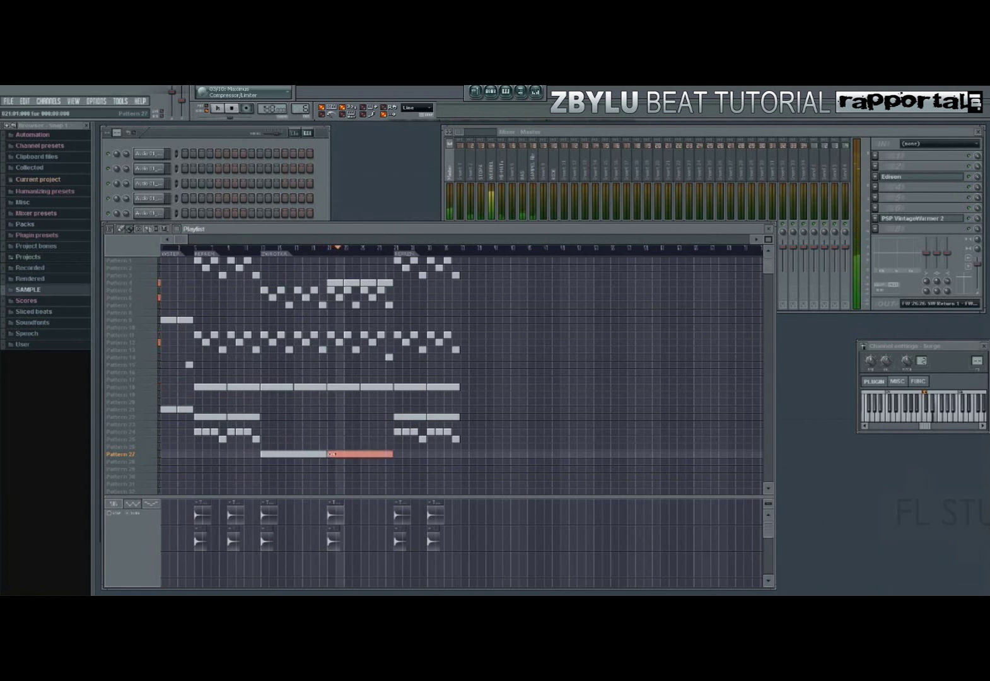
pyautogui.rightClick(334, 455)
pyautogui.click(323, 250)
# - Save the project and return the playback position to the start of the song
pyautogui.hotkey('ctrl', 's')
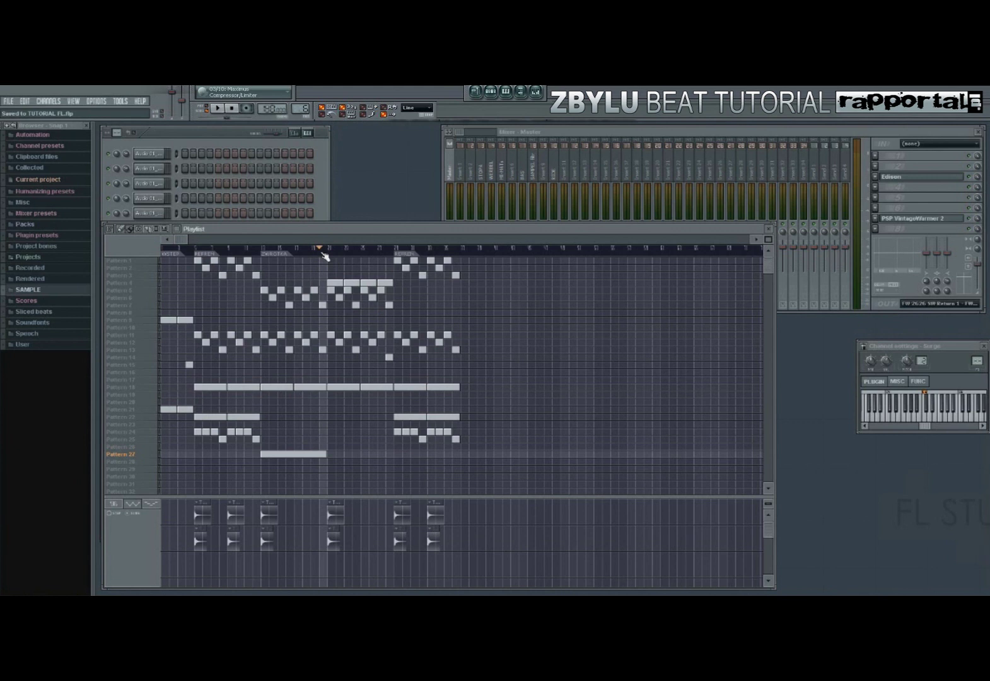
pyautogui.click(234, 109)
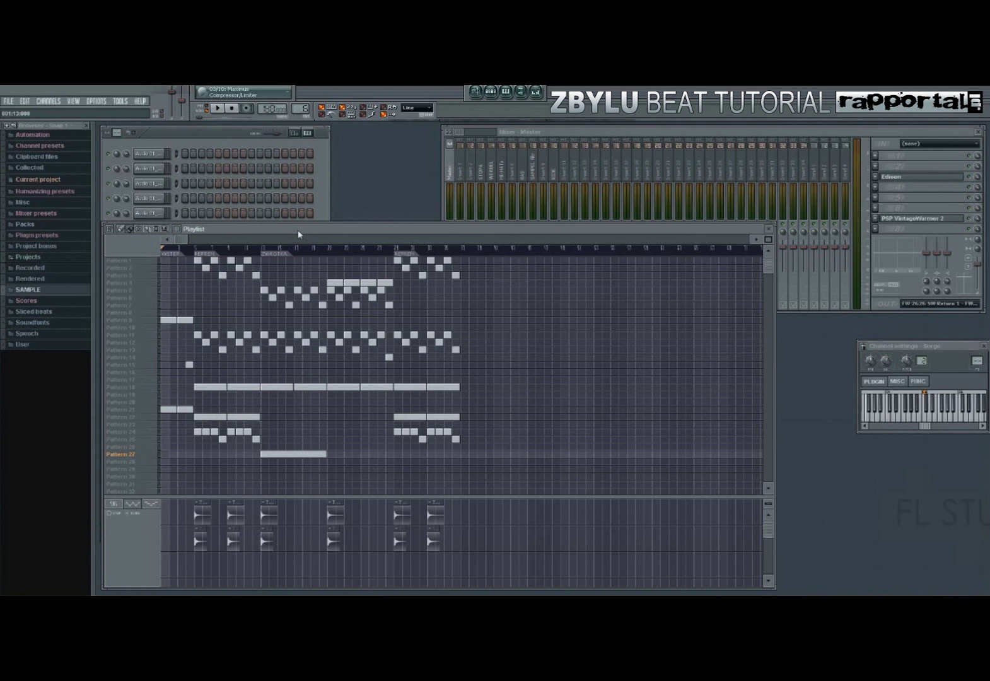
pyautogui.hotkey('ctrl', 's')
# - Open PSP VintageWarmer 2 on the master, review its Drive and Knee settings while the first chorus plays, and stop playback
pyautogui.click(918, 219)
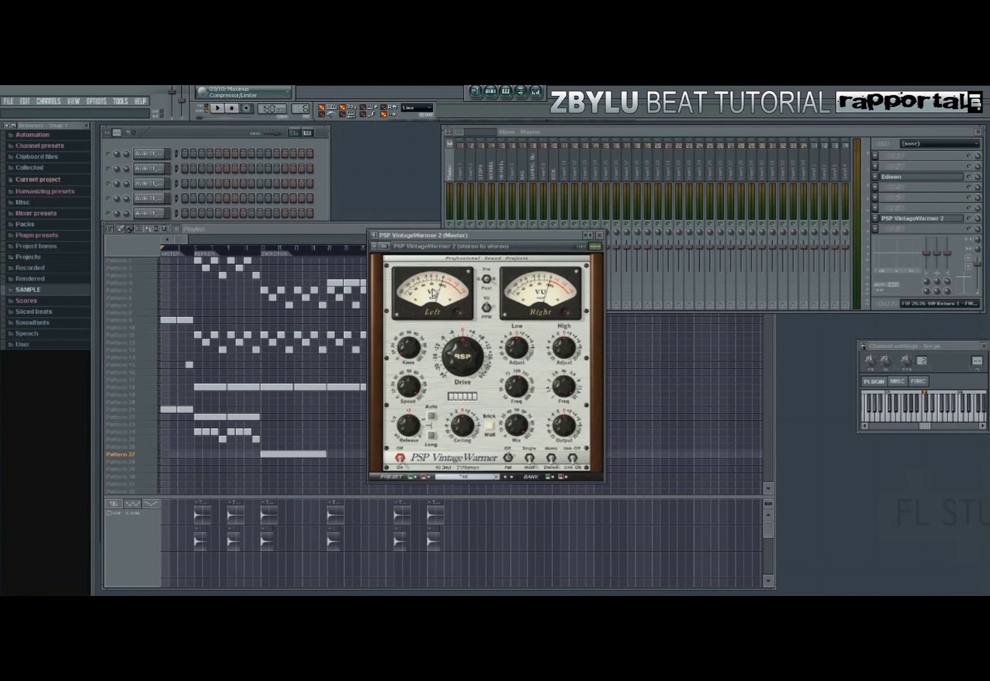
pyautogui.click(195, 248)
pyautogui.click(947, 234)
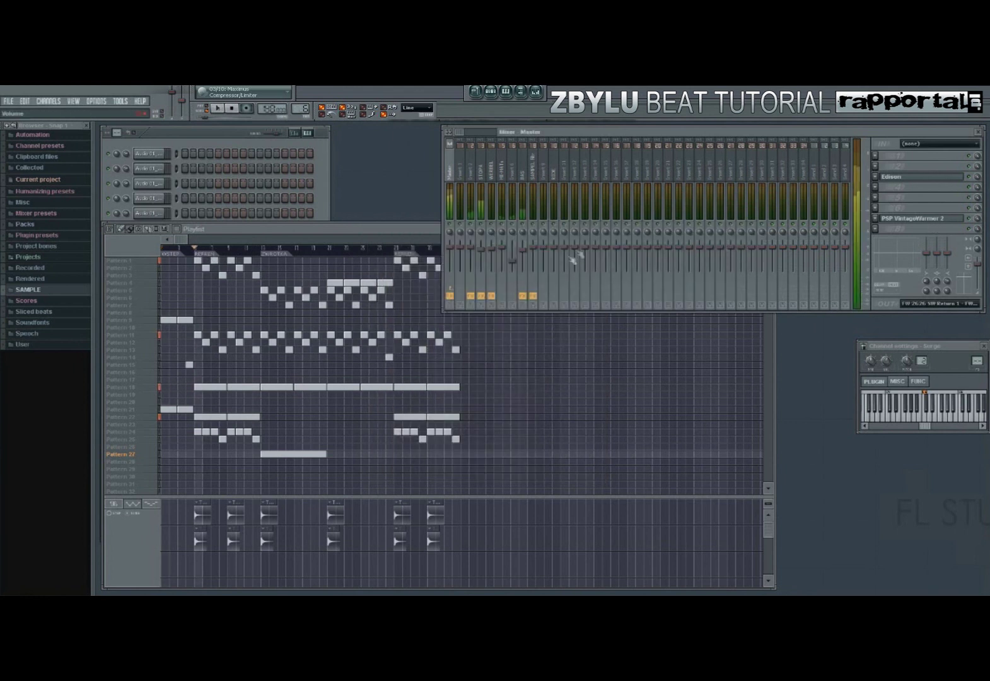
pyautogui.click(947, 219)
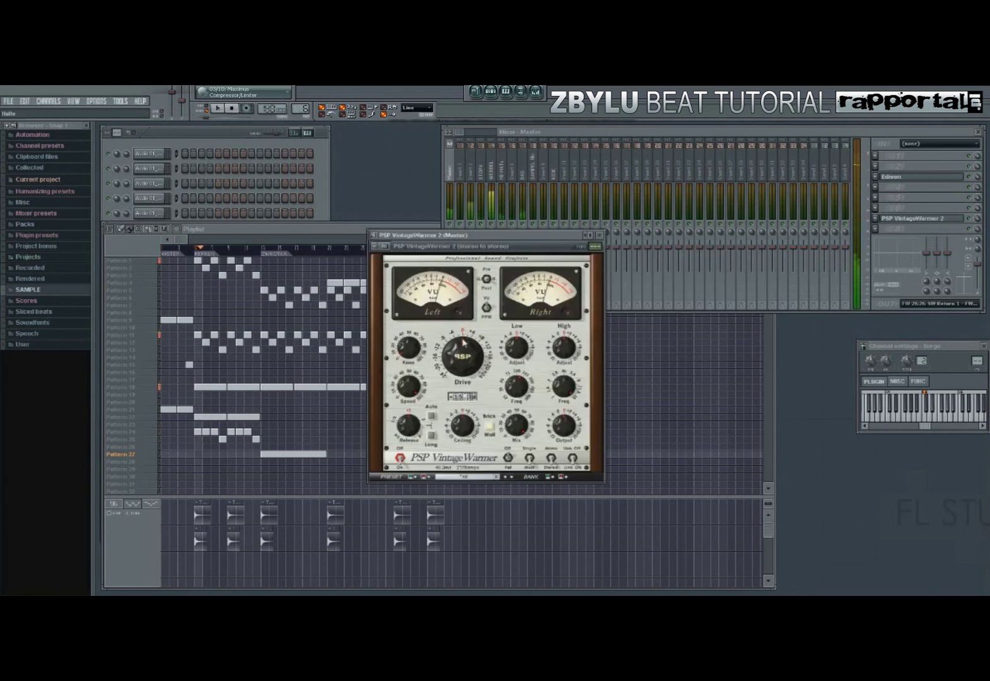
pyautogui.click(411, 346)
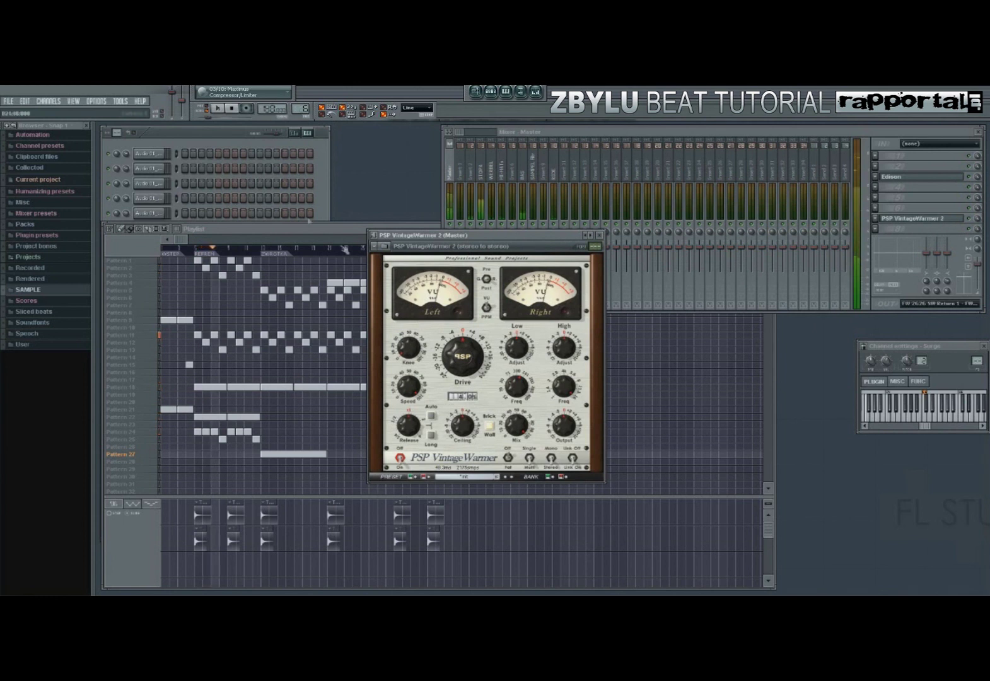
pyautogui.click(236, 110)
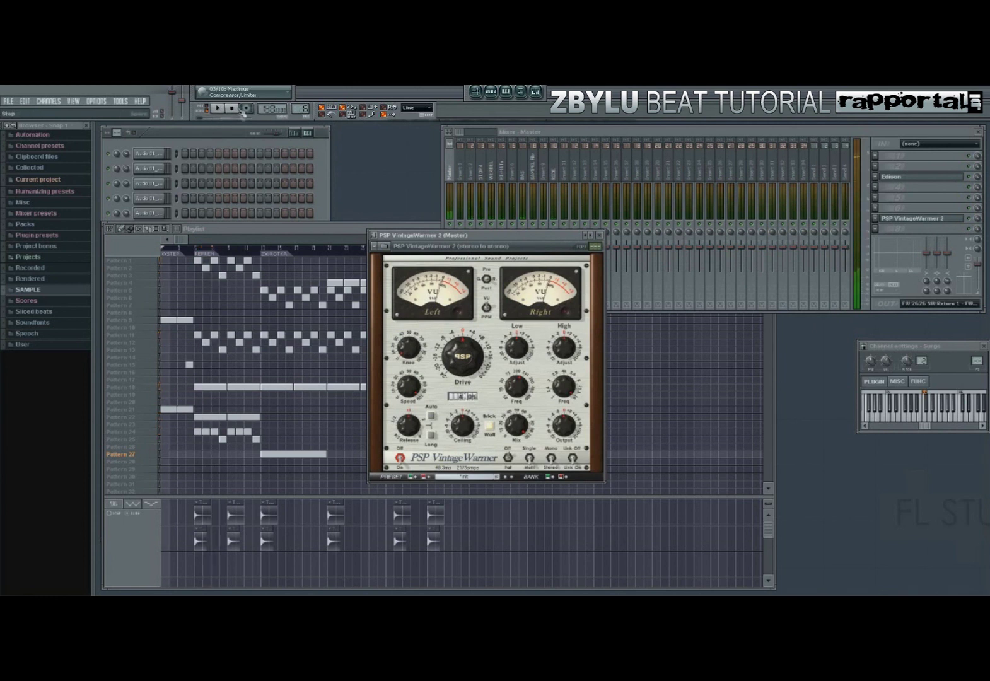
# - Enable VoxengoSPAN in the full effect plugin list so it can be chosen for mixer slots
pyautogui.click(879, 238)
pyautogui.moveTo(880, 242)
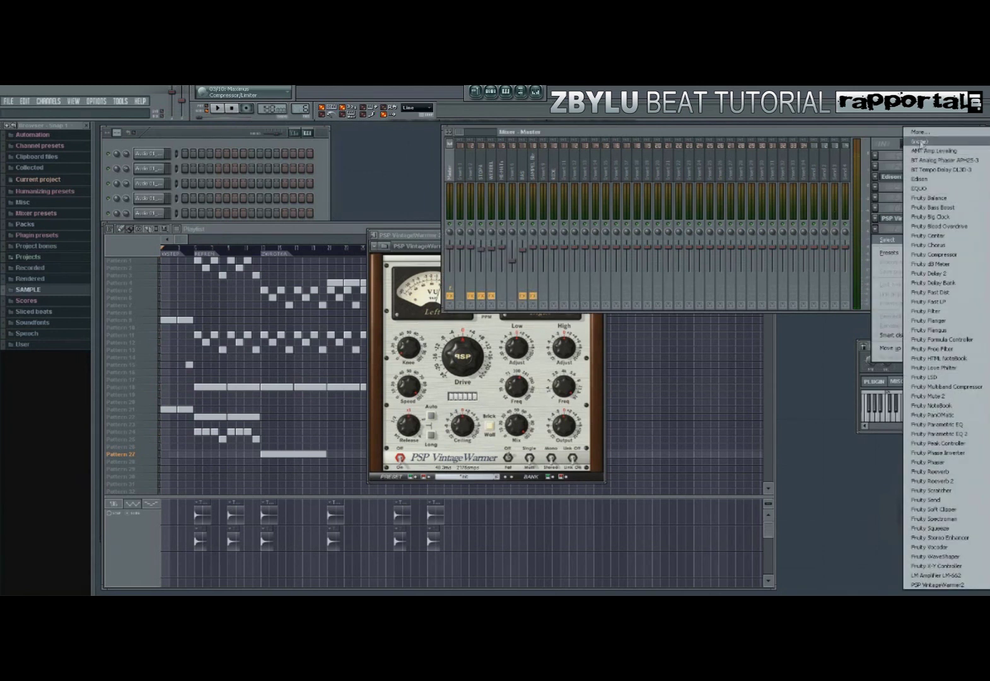
pyautogui.click(919, 131)
pyautogui.moveTo(558, 250); pyautogui.dragTo(554, 563)
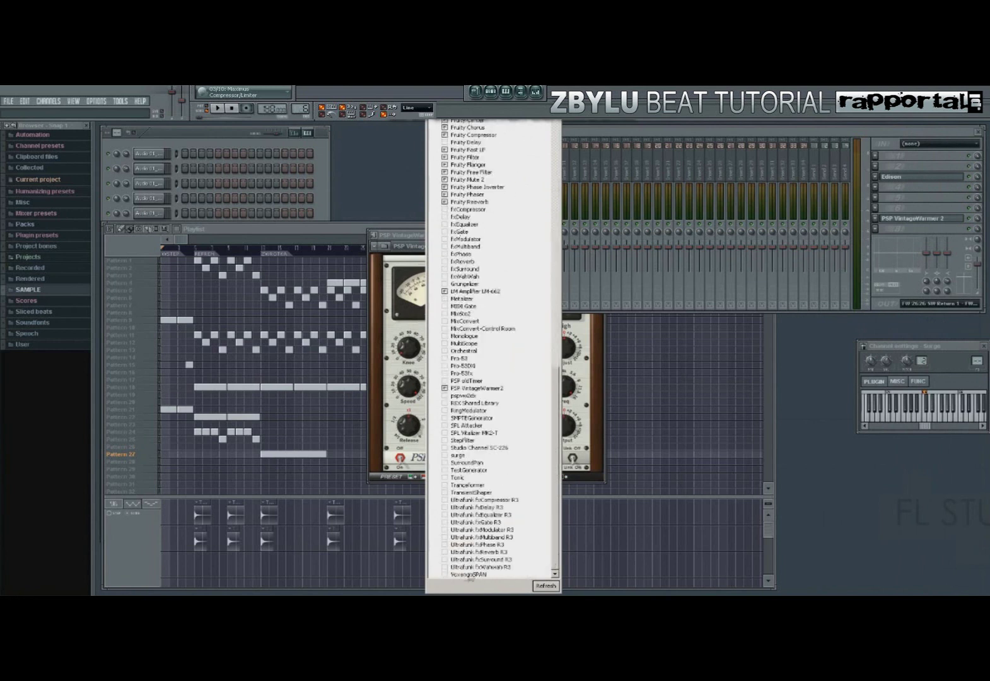
pyautogui.click(445, 575)
pyautogui.press('Escape')
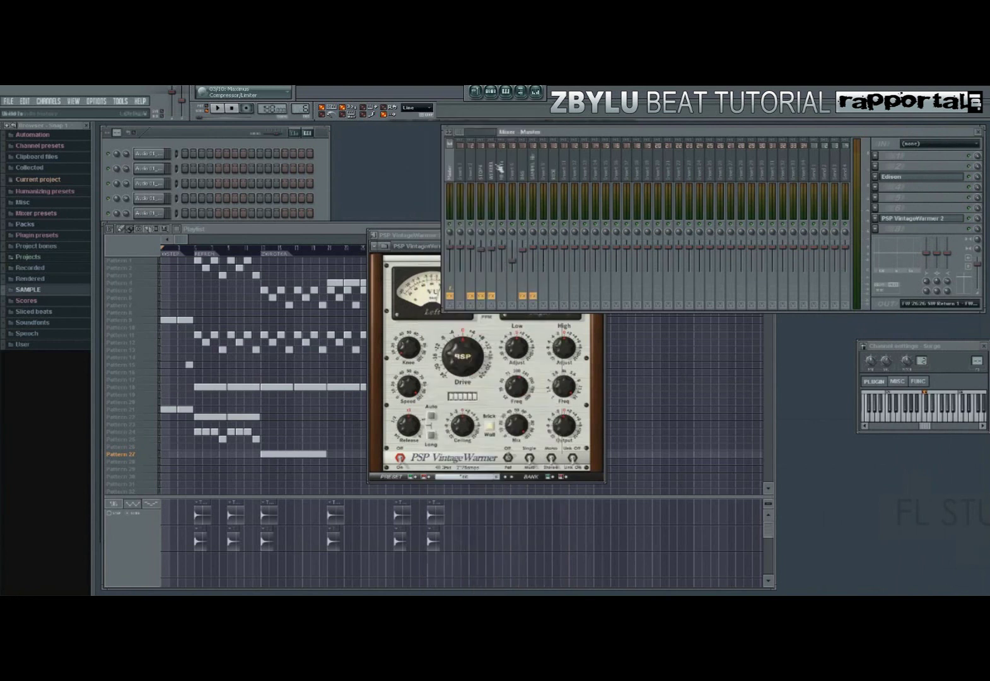
# - Close the PSP VintageWarmer 2 window, load VoxengoSPAN into the master slot below it, and place the analyzer beneath the mixer
pyautogui.click(427, 236)
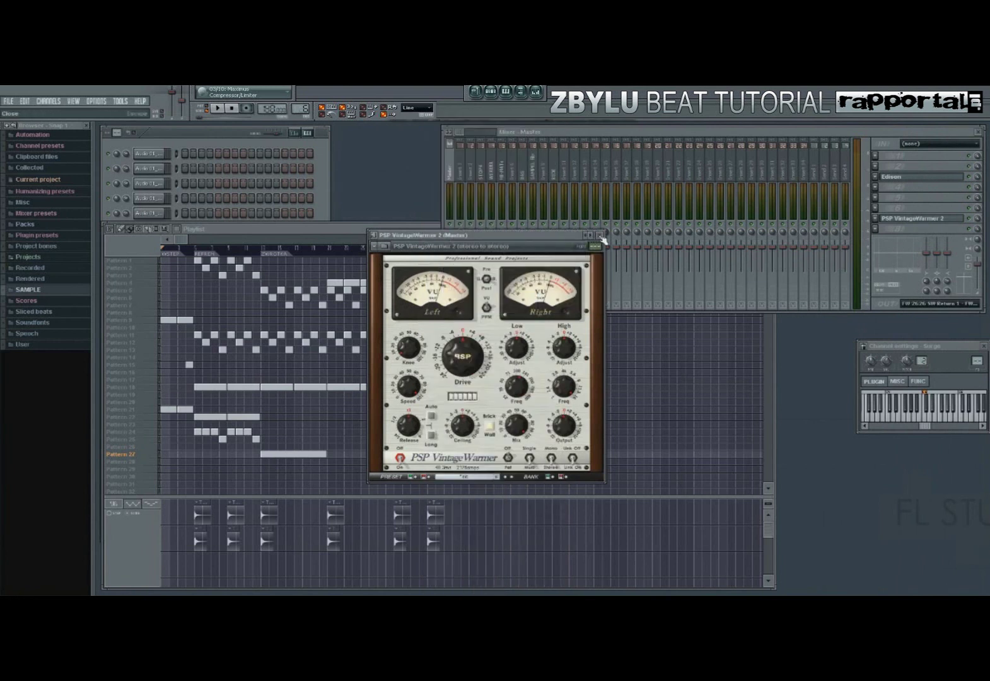
pyautogui.click(601, 236)
pyautogui.click(876, 230)
pyautogui.moveTo(879, 241)
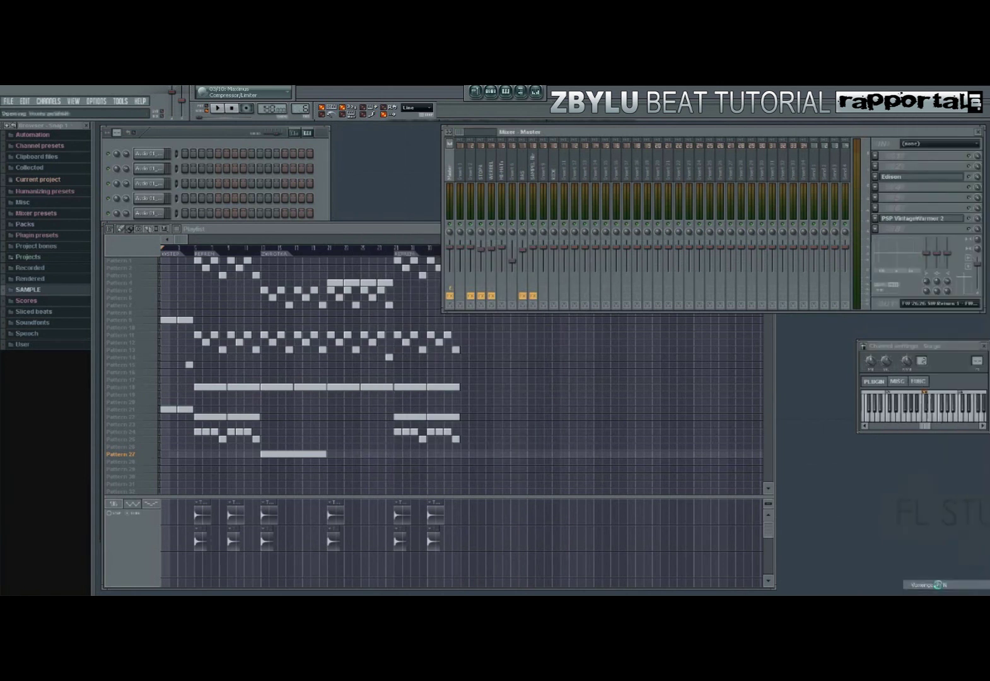
pyautogui.click(939, 586)
pyautogui.moveTo(353, 358); pyautogui.dragTo(643, 335)
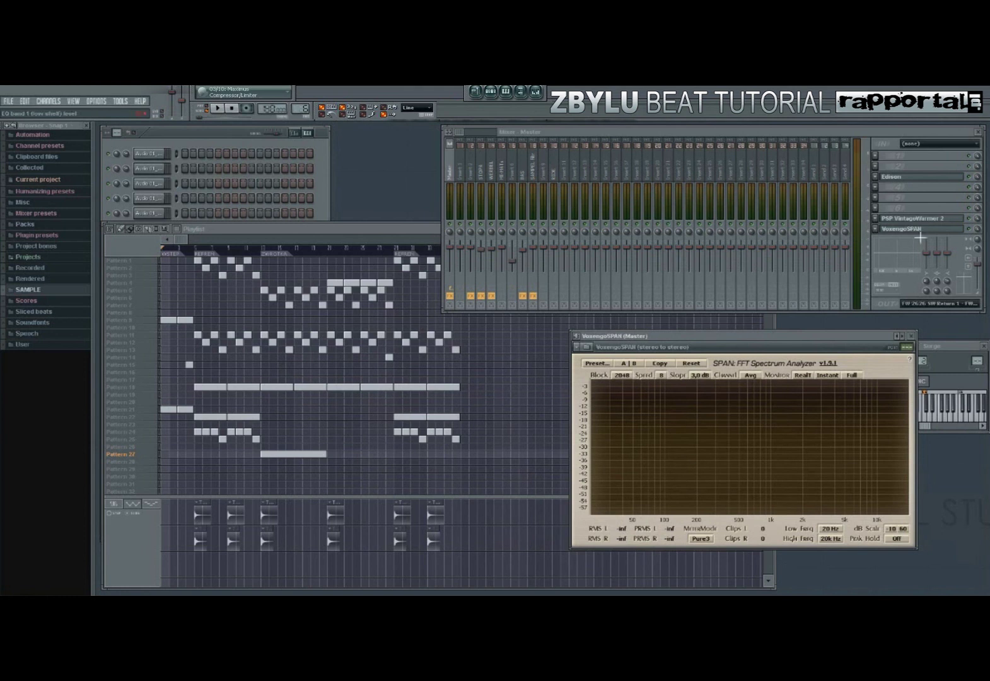
pyautogui.moveTo(874, 340); pyautogui.dragTo(894, 337)
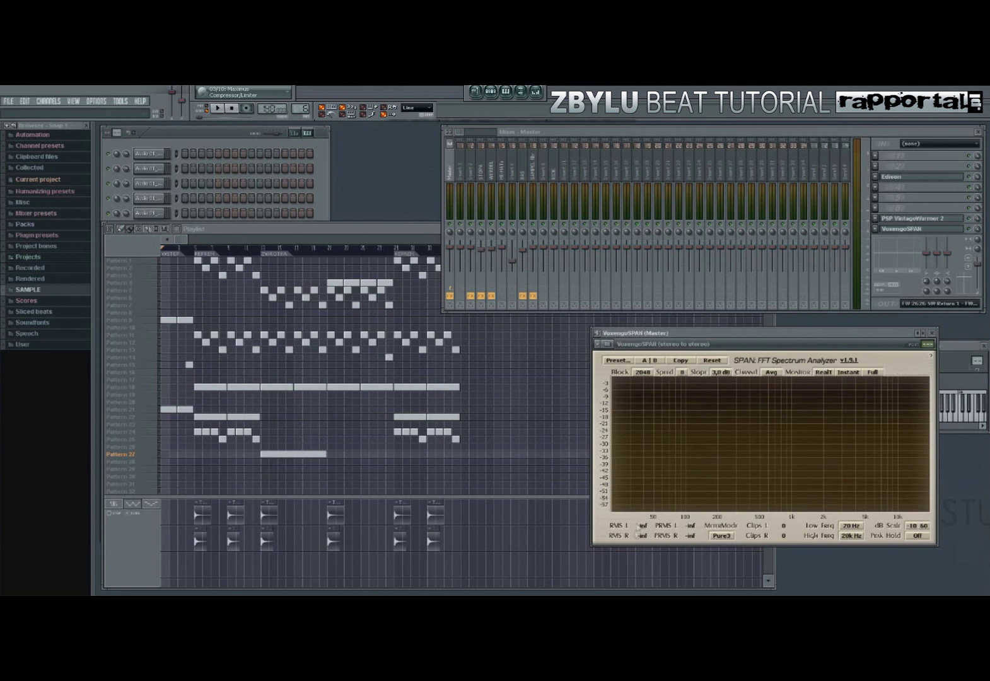
# - Play the first chorus and examine the master's frequency spectrum and RMS levels in VoxengoSPAN
pyautogui.press('space')
pyautogui.click(196, 252)
pyautogui.click(813, 334)
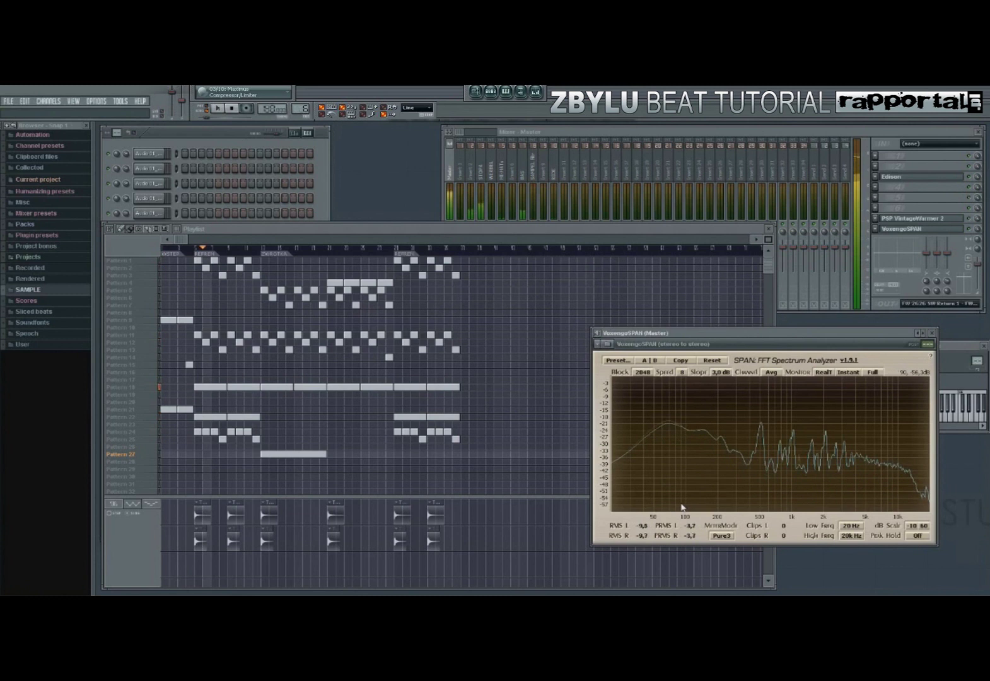
pyautogui.press('space')
pyautogui.click(195, 252)
pyautogui.click(827, 336)
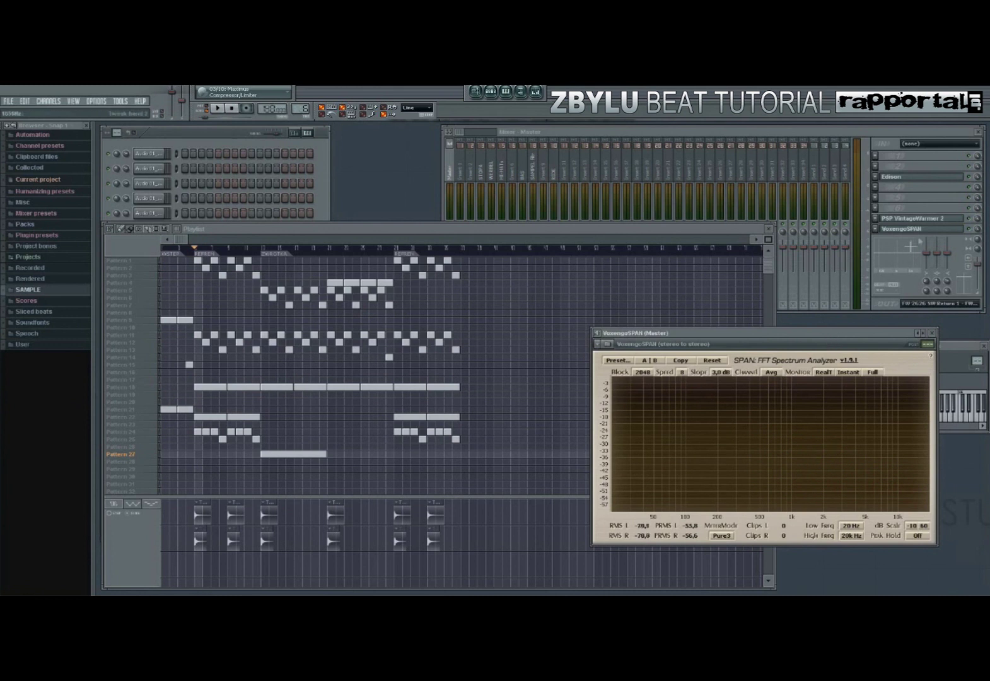
# - Set the master's PSP VintageWarmer 2 Drive to 1.00 and Knee to 7 while the first chorus plays
pyautogui.click(921, 218)
pyautogui.doubleClick(410, 342)
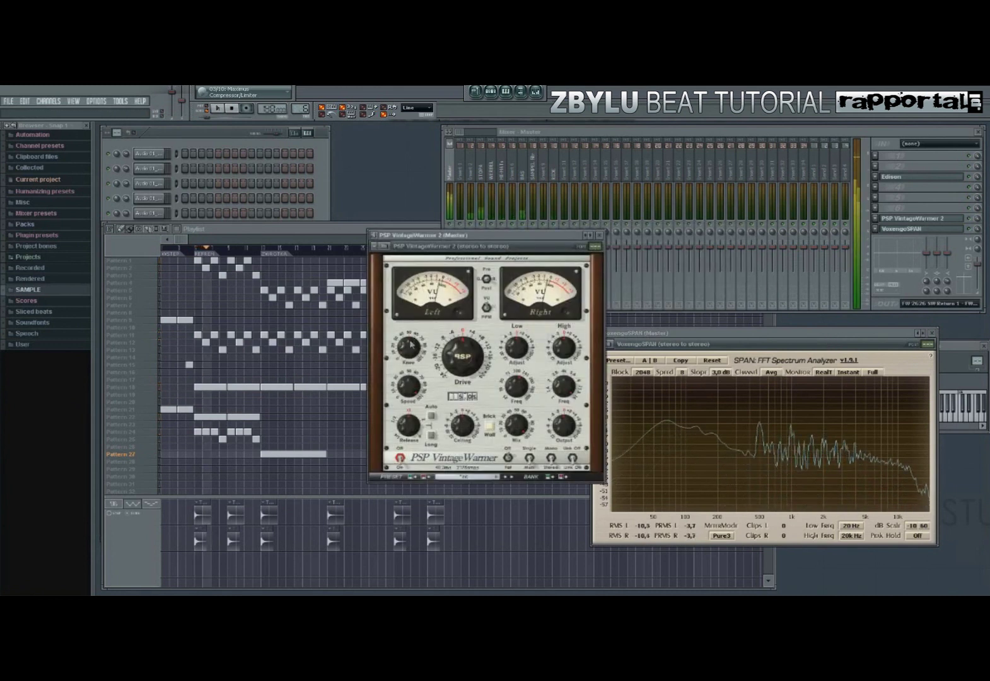
pyautogui.click(651, 541)
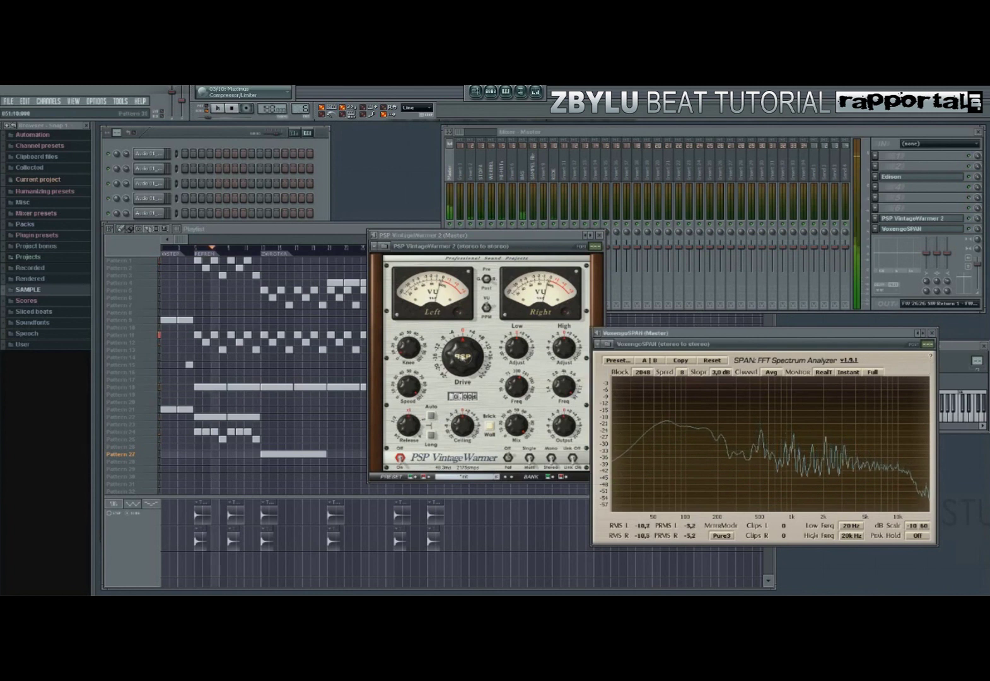
pyautogui.doubleClick(463, 356)
pyautogui.write('1')
pyautogui.press('Return')
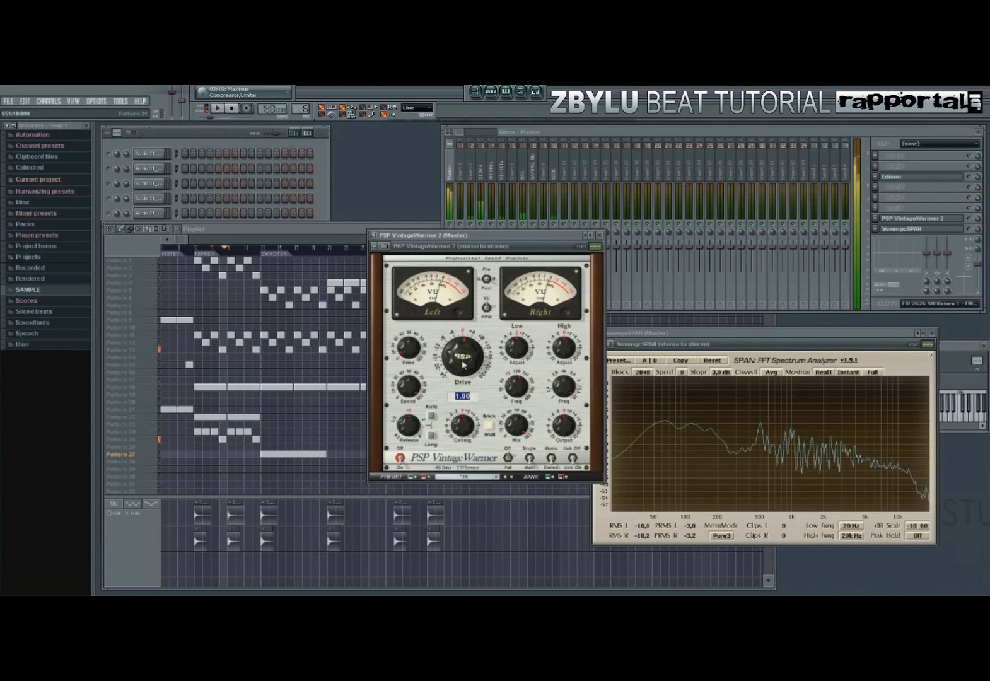
pyautogui.doubleClick(418, 358)
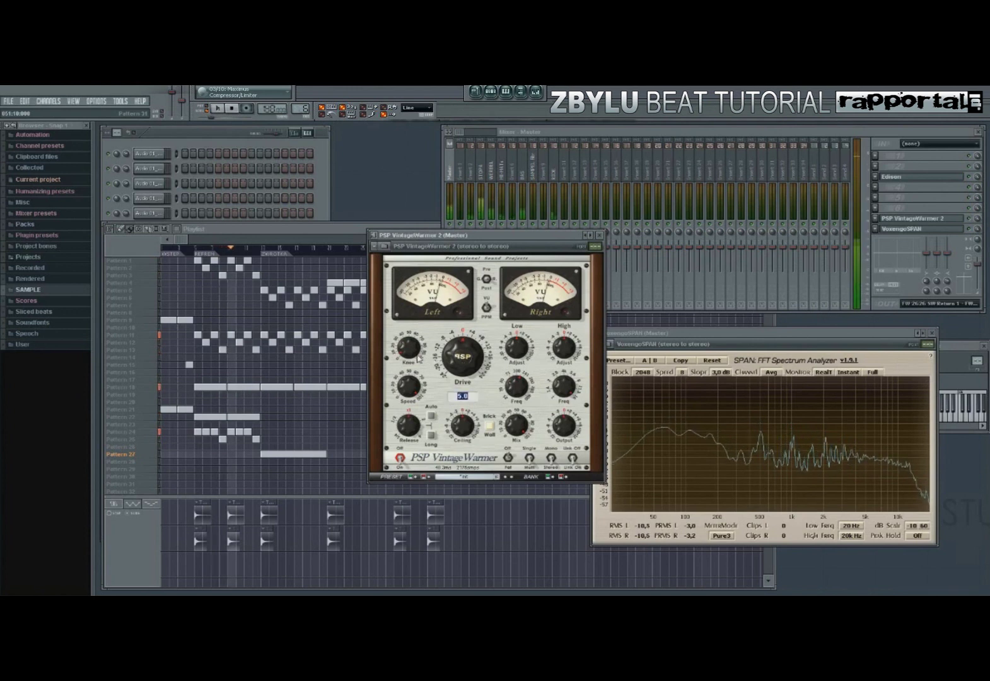
pyautogui.write('7')
pyautogui.press('Return')
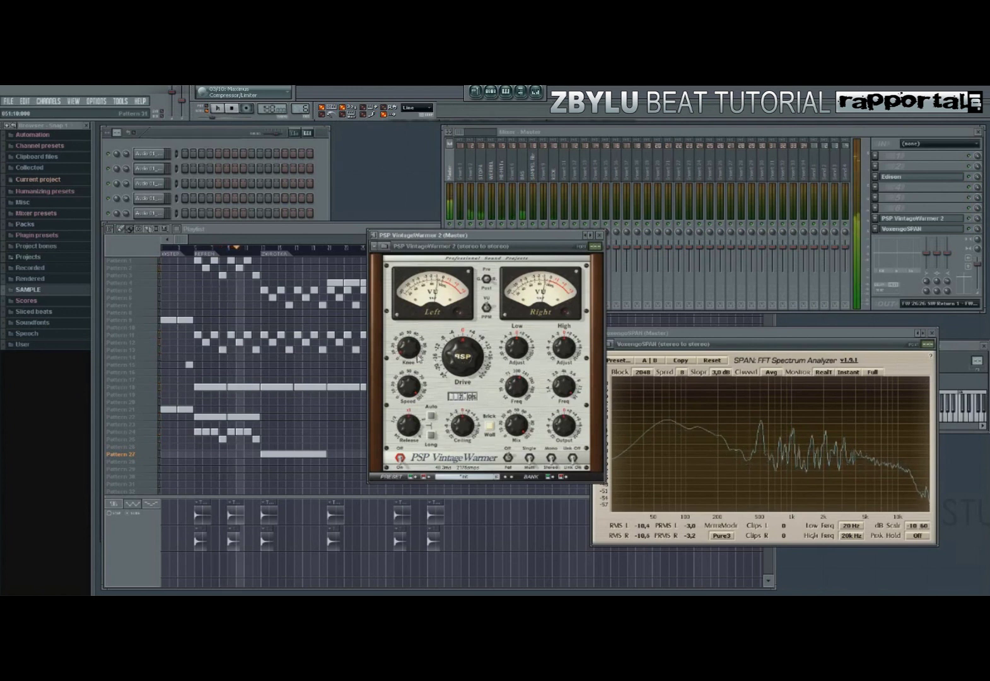
# - Check the RMS levels in VoxengoSPAN, close both master plugin windows, and return to the playlist
pyautogui.click(658, 543)
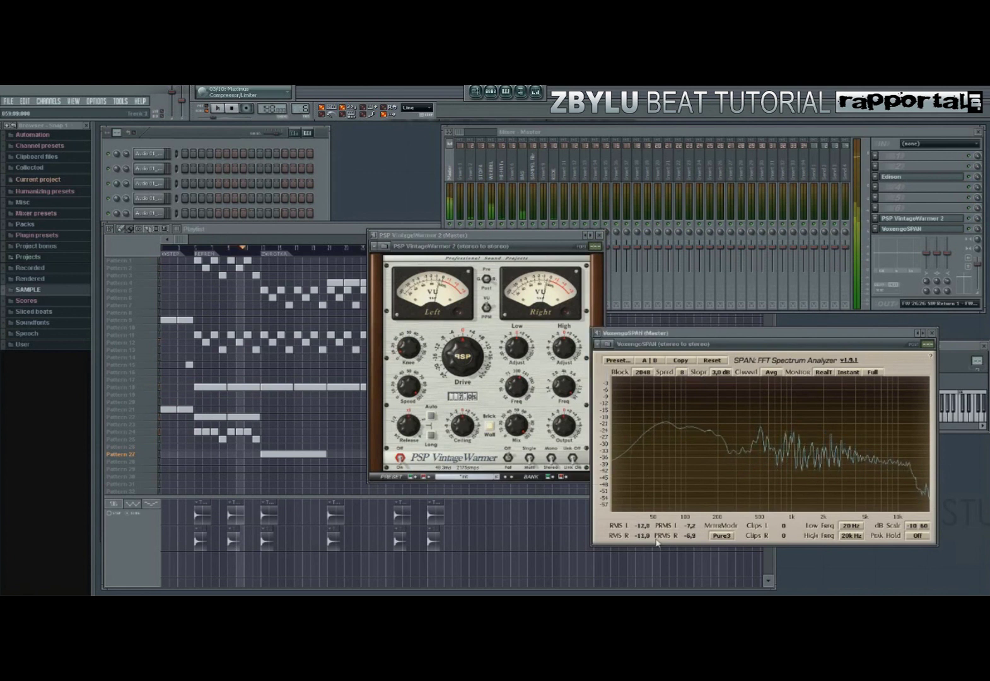
pyautogui.click(600, 237)
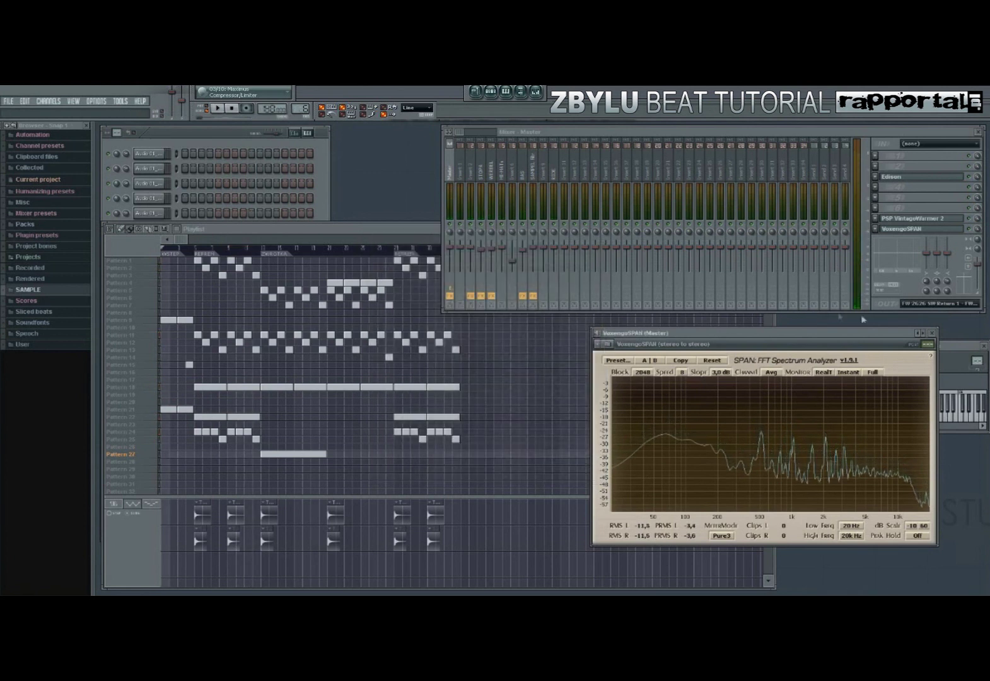
pyautogui.click(933, 333)
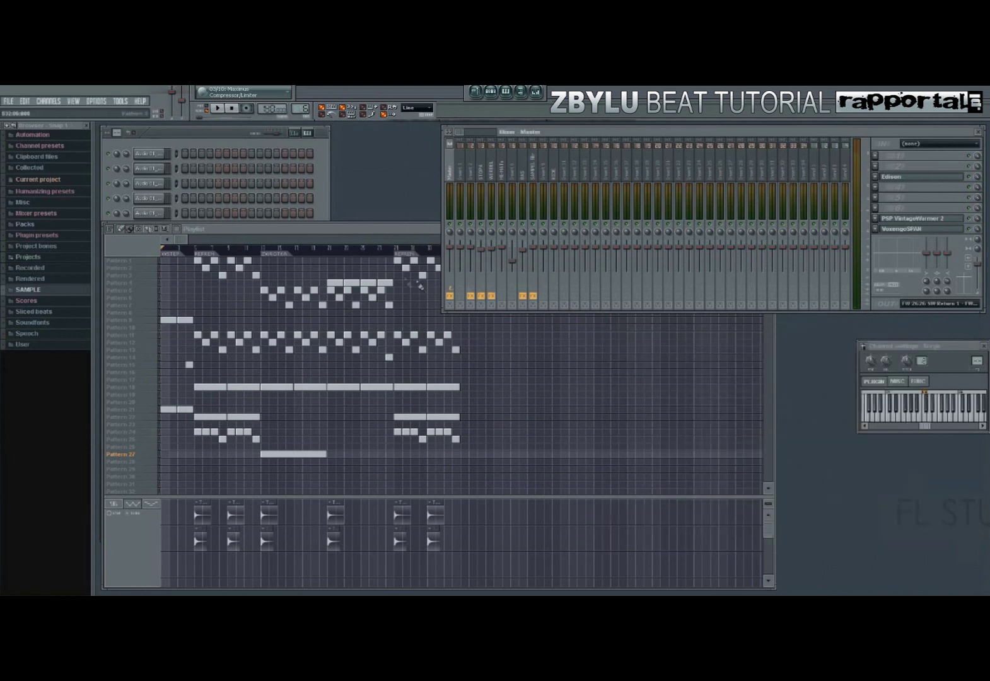
pyautogui.click(368, 235)
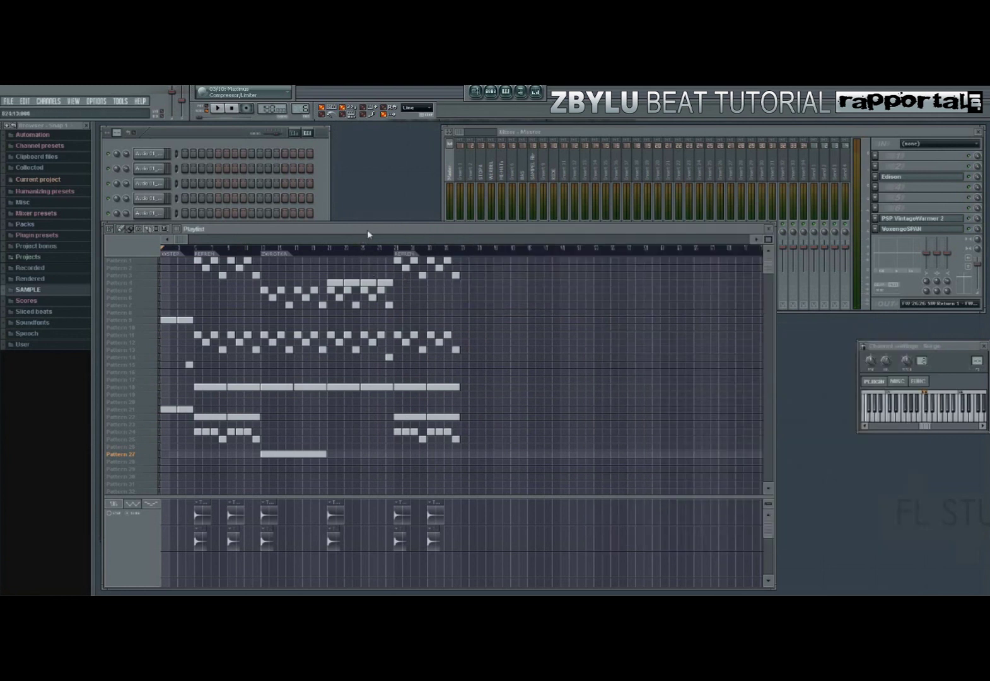